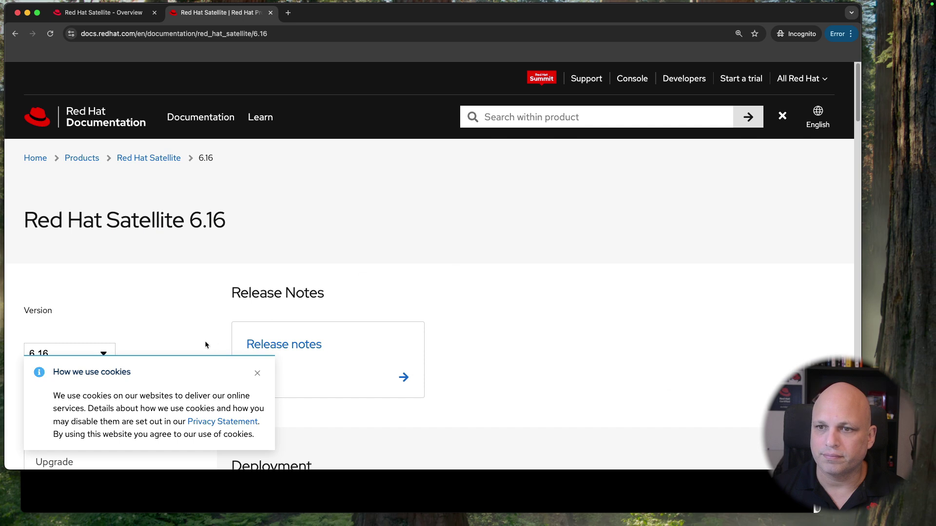
# Step: Dismiss the cookie notice and open the 'Configuring authentication' guide found by searching 'authe'
pyautogui.click(257, 374)
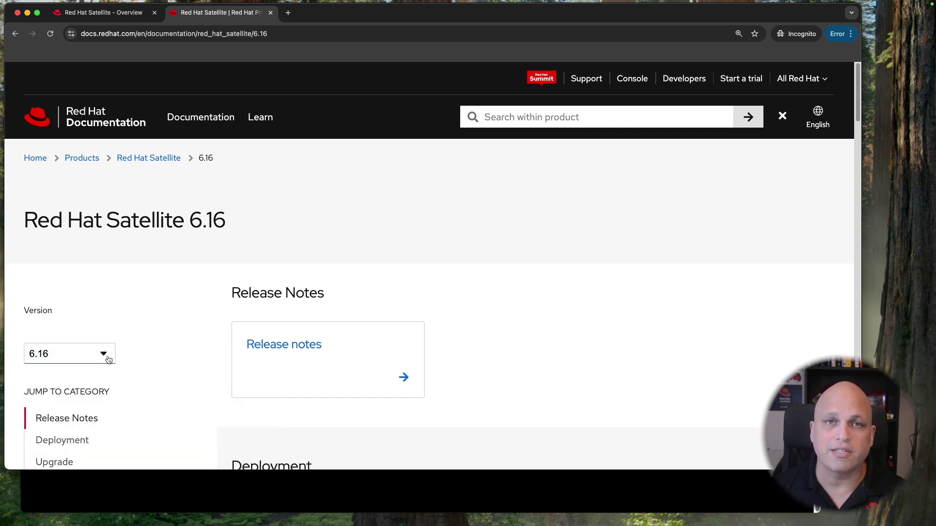
pyautogui.press('super+f')
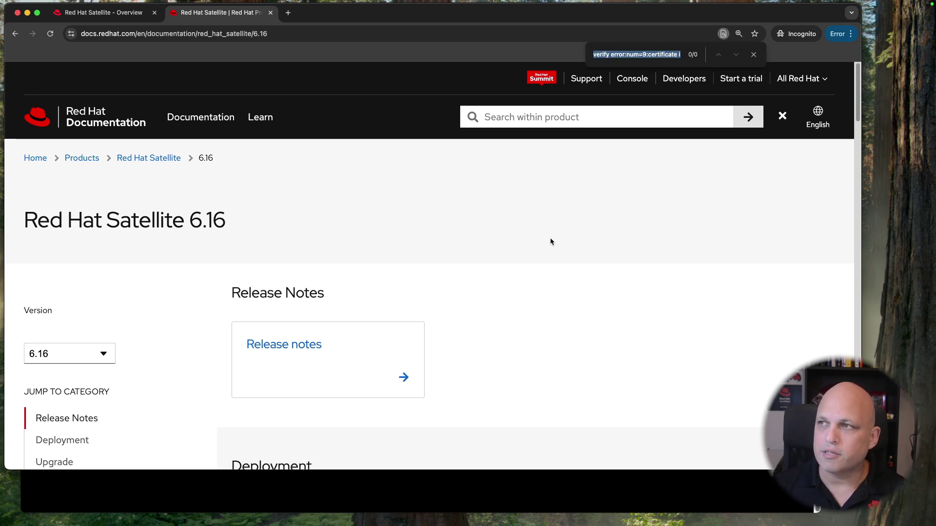
pyautogui.write('au')
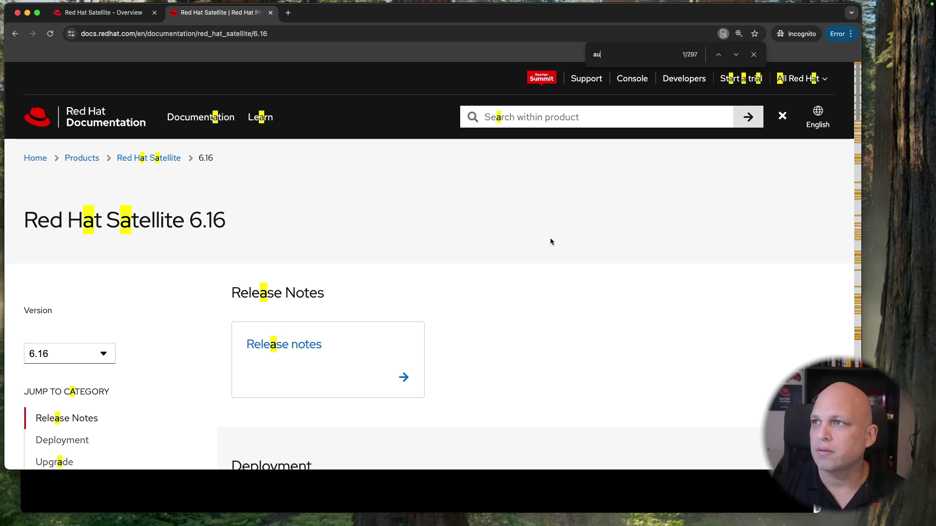
pyautogui.write('the')
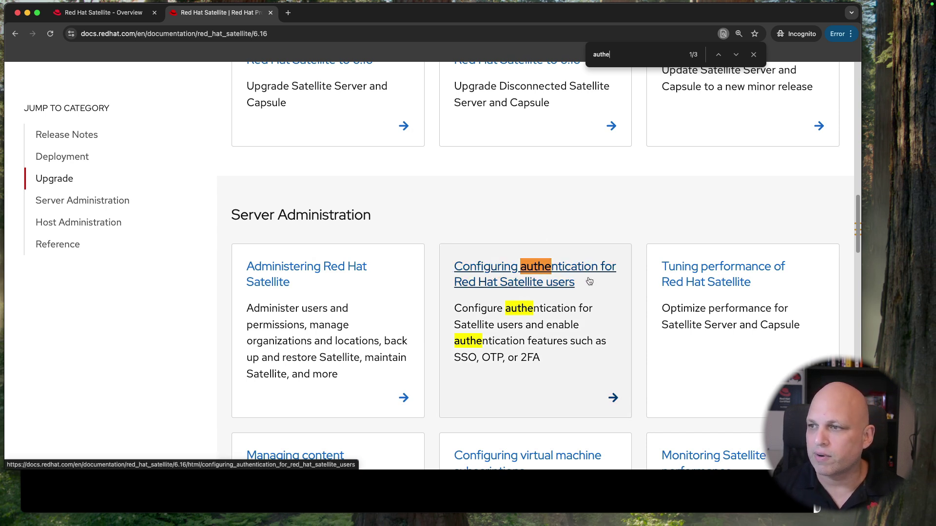
pyautogui.click(526, 276)
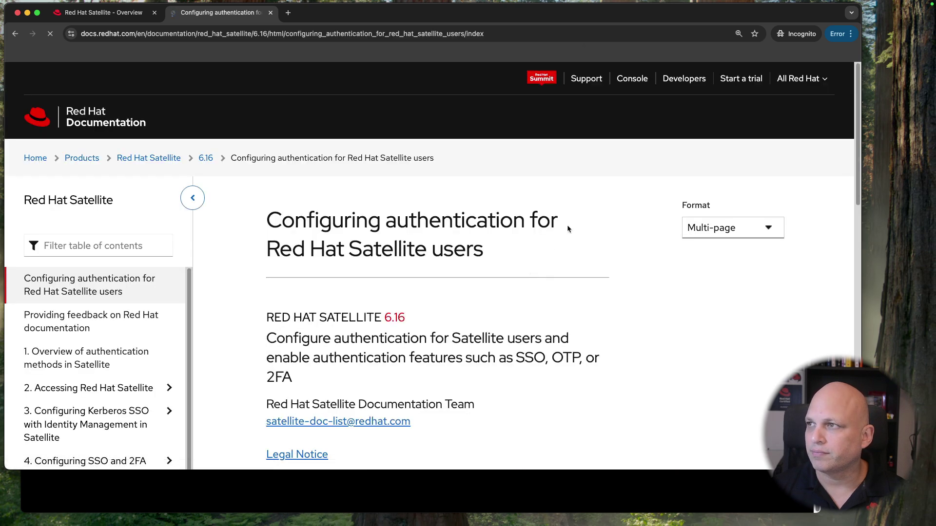
# Step: Switch the guide to Single-page format and filter its contents by 'ldap' to reach Chapter 6
pyautogui.click(762, 233)
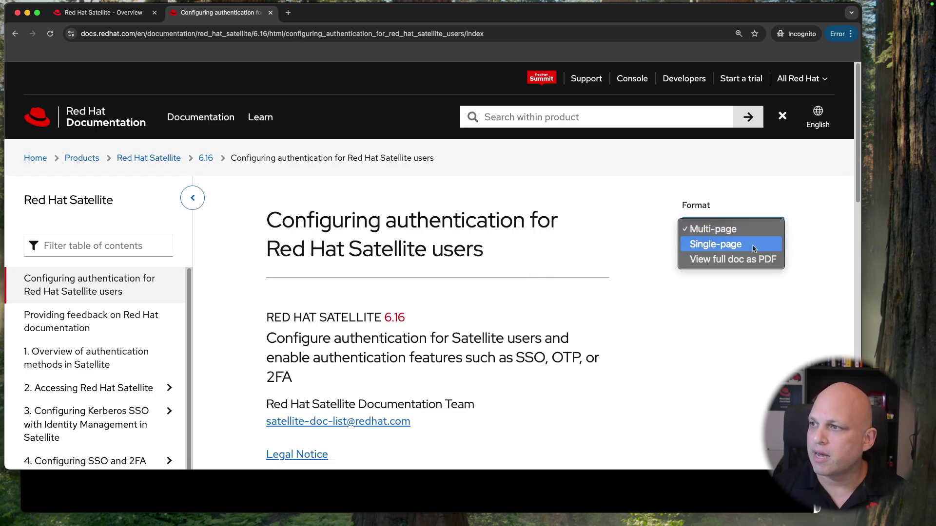
pyautogui.click(745, 248)
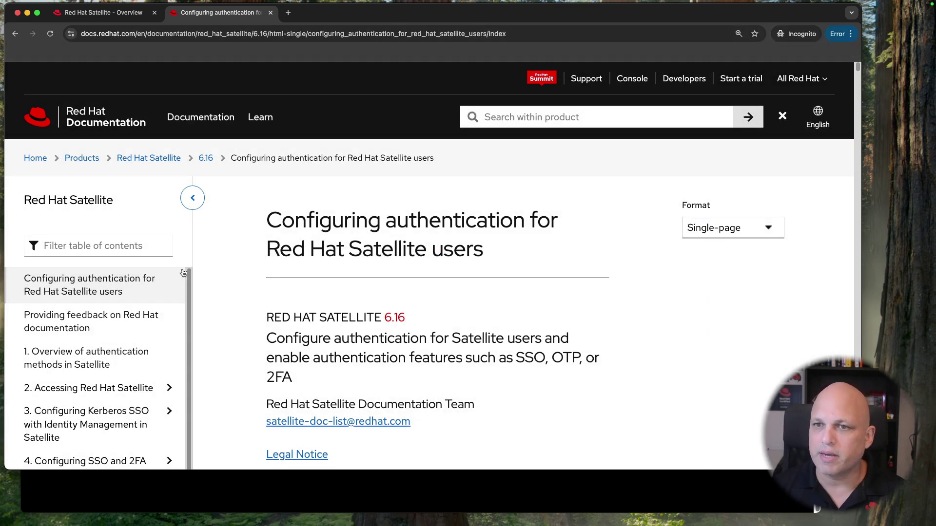
pyautogui.click(121, 243)
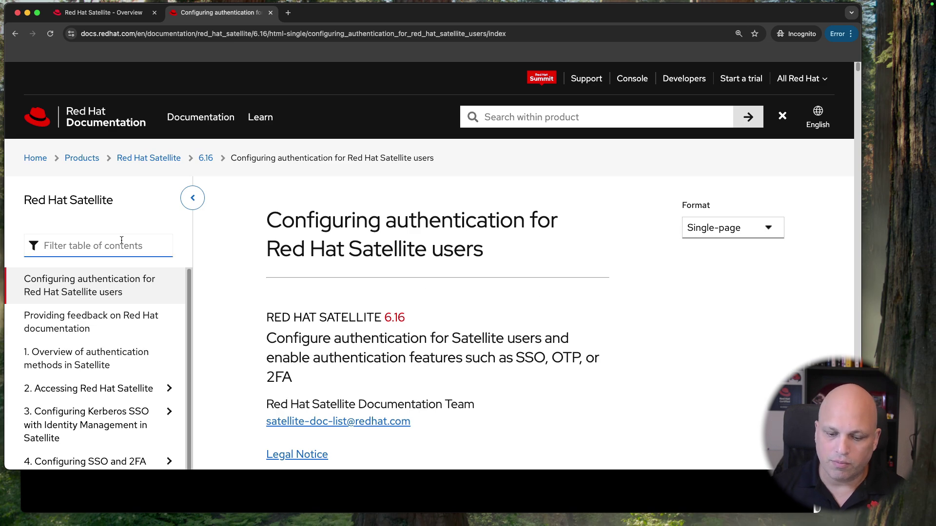
pyautogui.write('ldap')
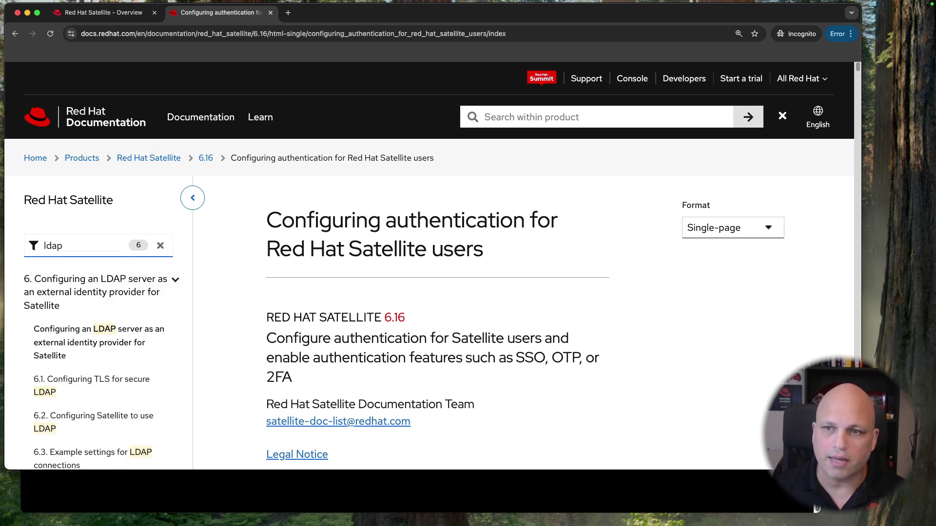
pyautogui.click(97, 343)
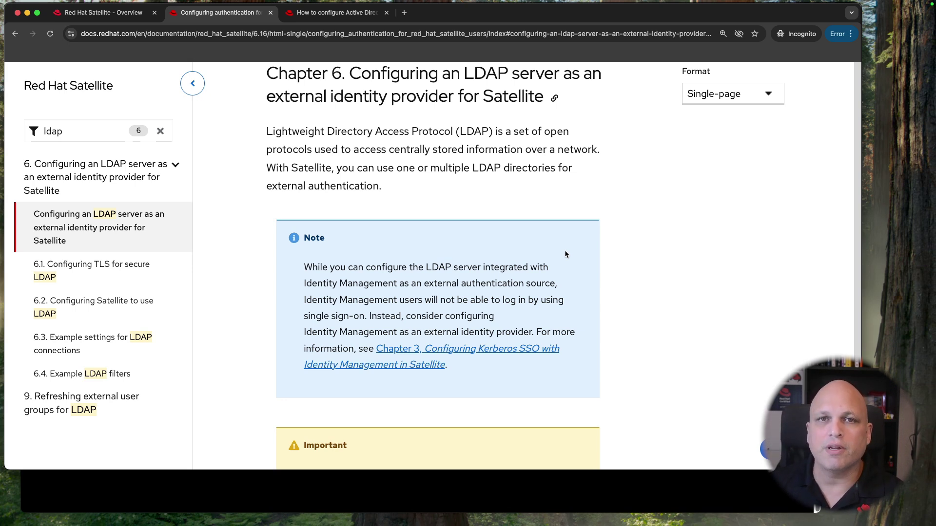
# Step: Scroll to 6.1 Configuring TLS for secure LDAP and open the 'How to configure Active Directory authentication with TLS' article
pyautogui.scroll(-7, 628, 261)
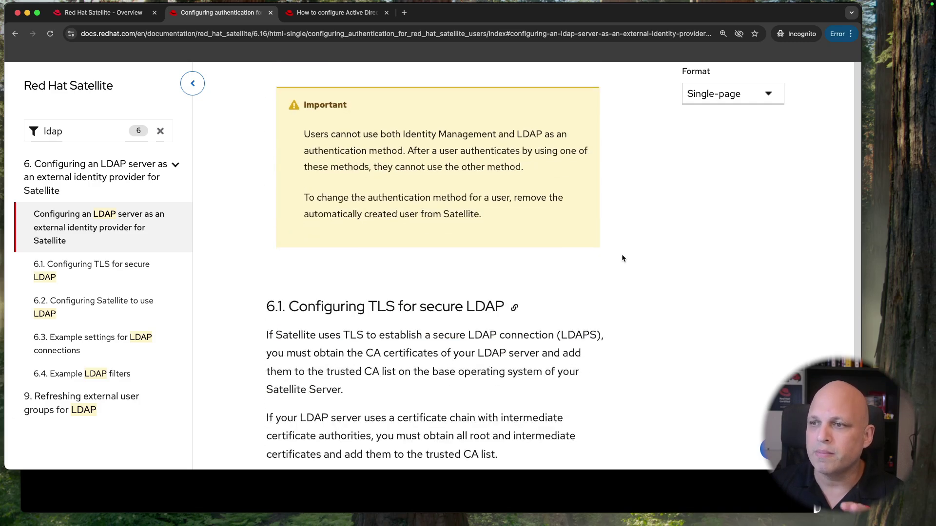
pyautogui.scroll(-3, 619, 256)
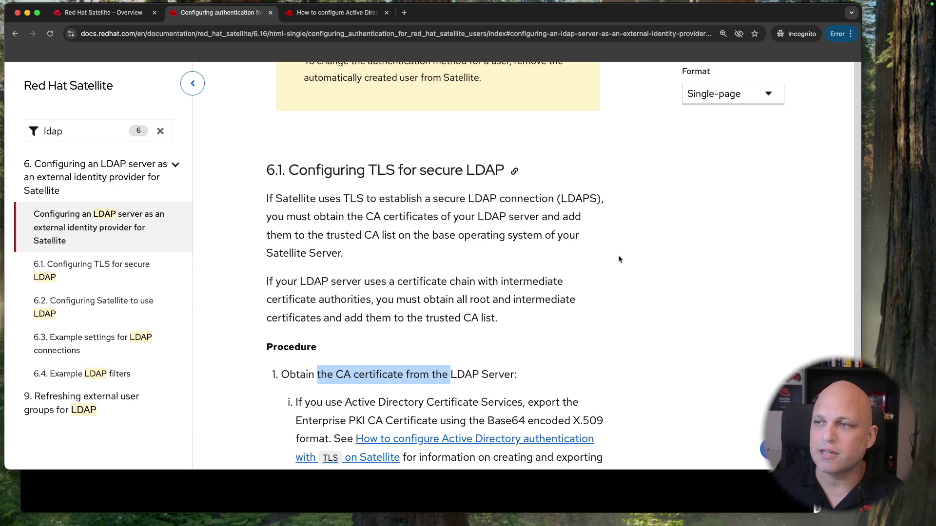
pyautogui.scroll(-1, 618, 256)
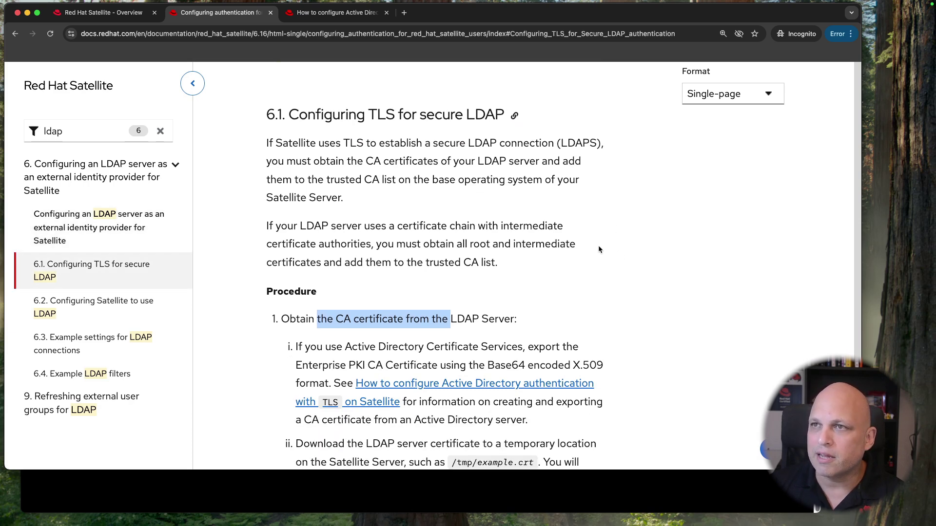
pyautogui.scroll(-3, 598, 245)
pyautogui.moveTo(316, 191); pyautogui.dragTo(461, 194)
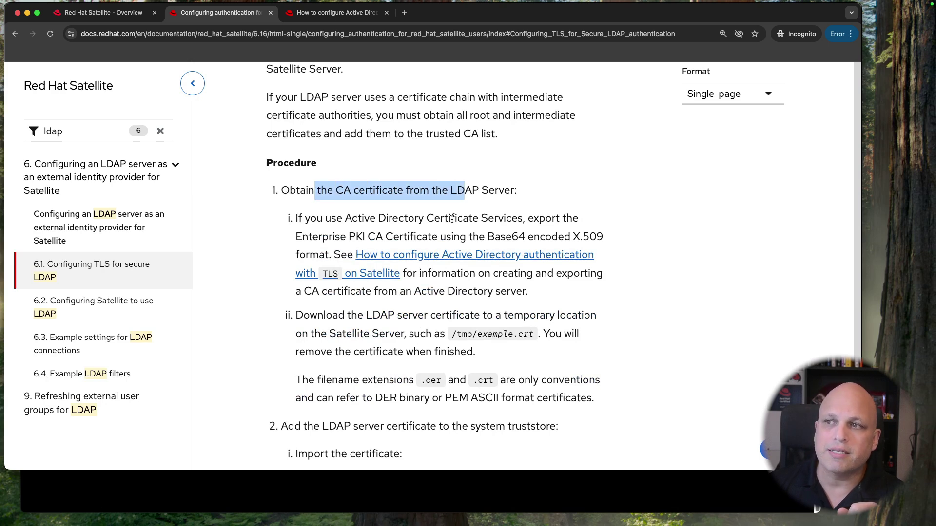
pyautogui.scroll(-2, 362, 238)
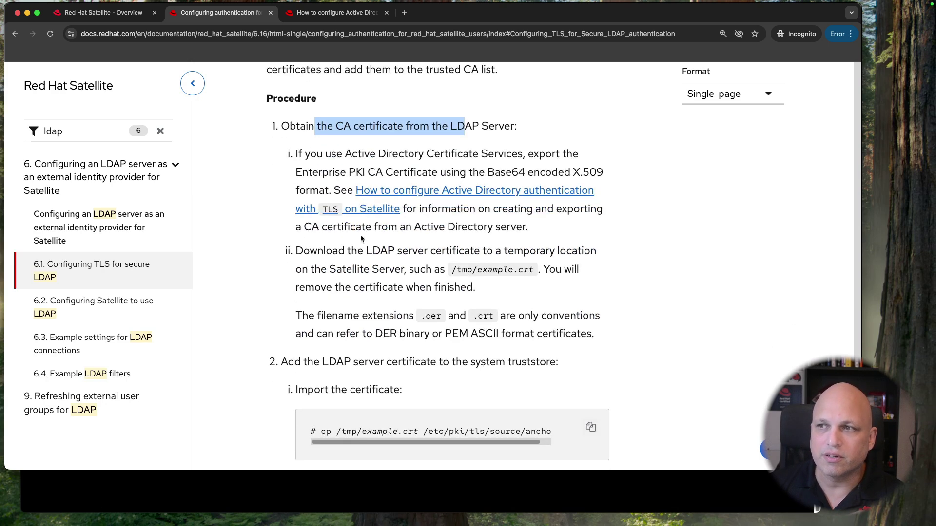
pyautogui.keyDown('super'); pyautogui.click(422, 194); pyautogui.keyUp('super')
pyautogui.click(446, 12)
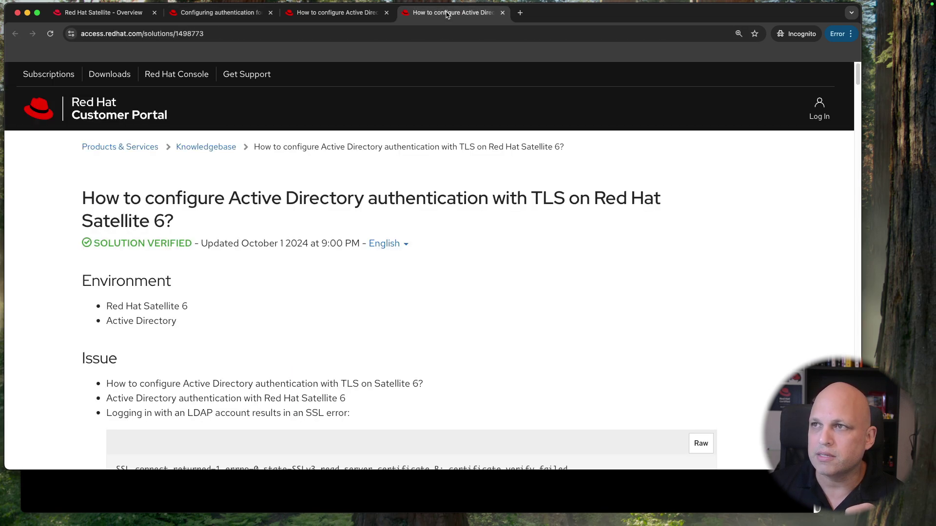
pyautogui.scroll(-12, 428, 265)
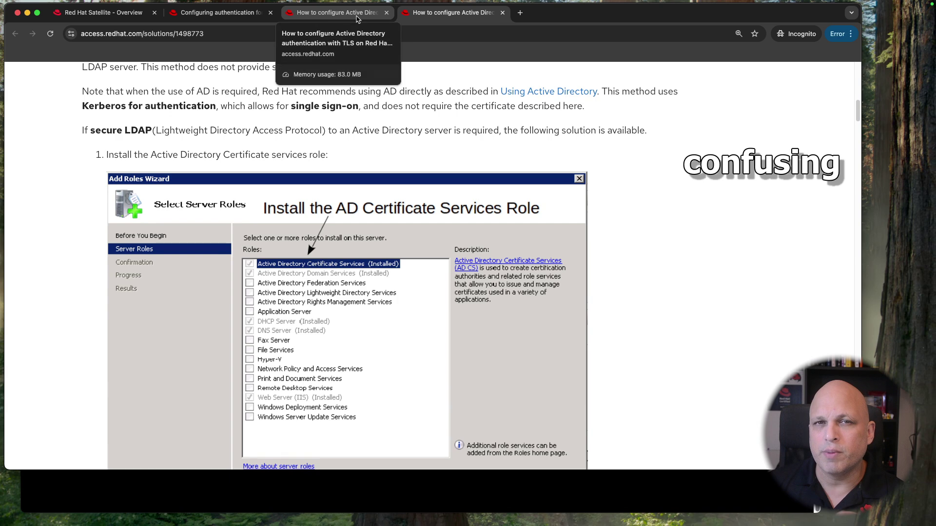
pyautogui.click(222, 13)
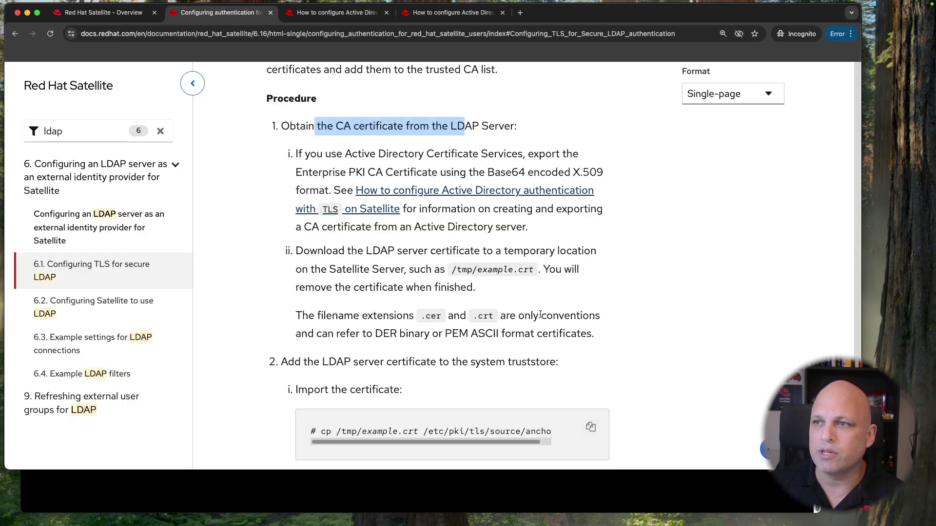
# Step: Highlight the example path /tmp/example.crt and the note on .cer/.crt extensions and DER format
pyautogui.click(608, 299)
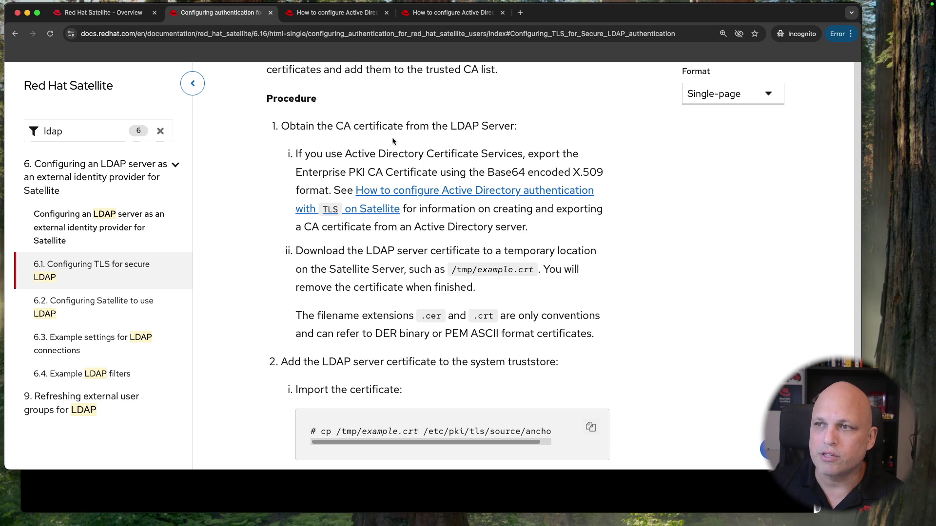
pyautogui.moveTo(446, 269); pyautogui.dragTo(540, 271)
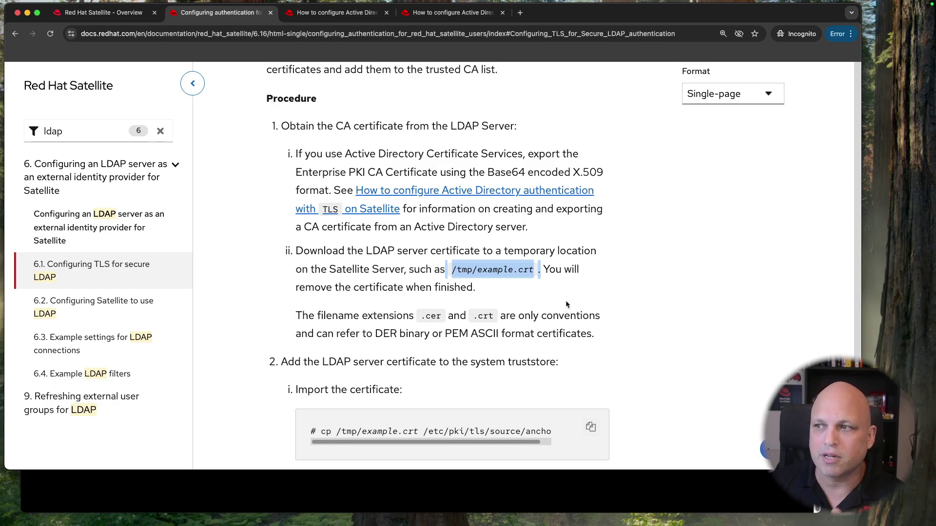
pyautogui.click(564, 282)
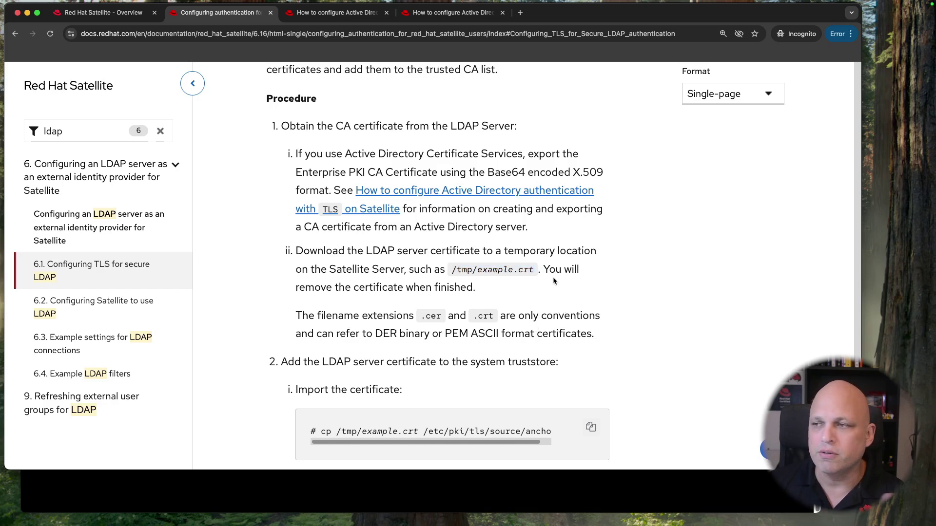
pyautogui.scroll(-3, 476, 303)
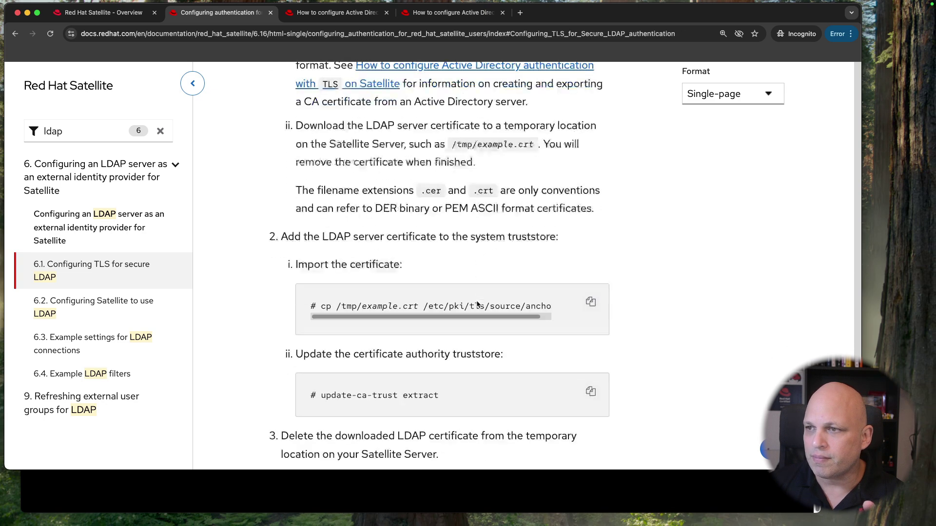
pyautogui.moveTo(376, 174); pyautogui.dragTo(514, 184)
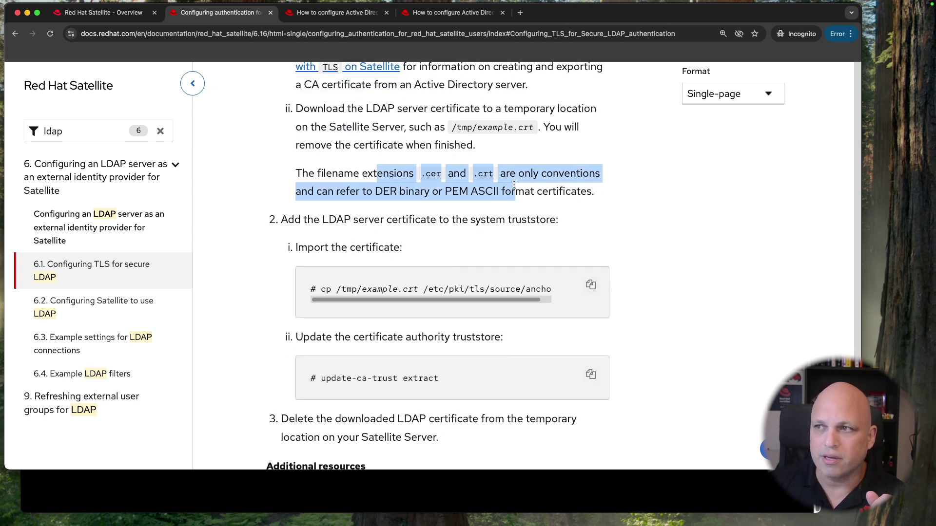
pyautogui.click(386, 194)
pyautogui.moveTo(380, 189); pyautogui.dragTo(485, 192)
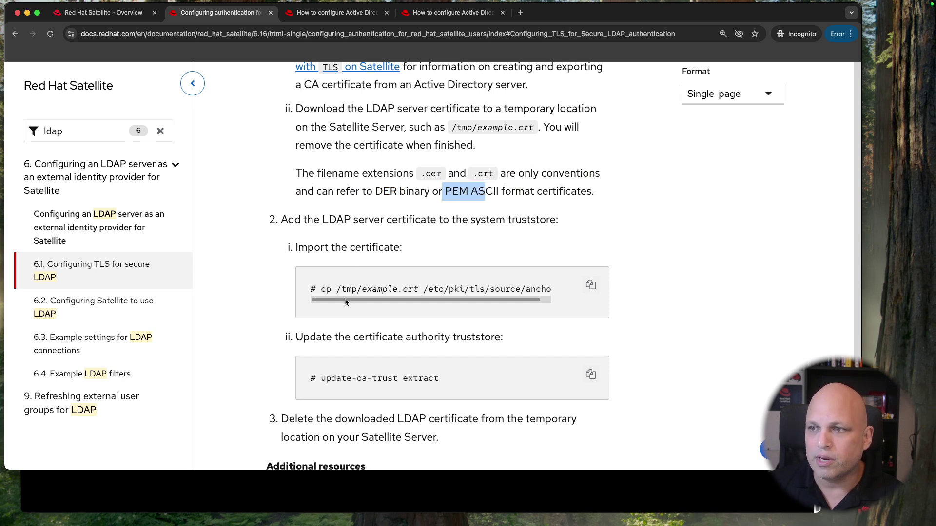
# Step: Highlight the update-ca-trust command in the procedure, then close the duplicate article tab
pyautogui.moveTo(344, 299); pyautogui.dragTo(387, 303)
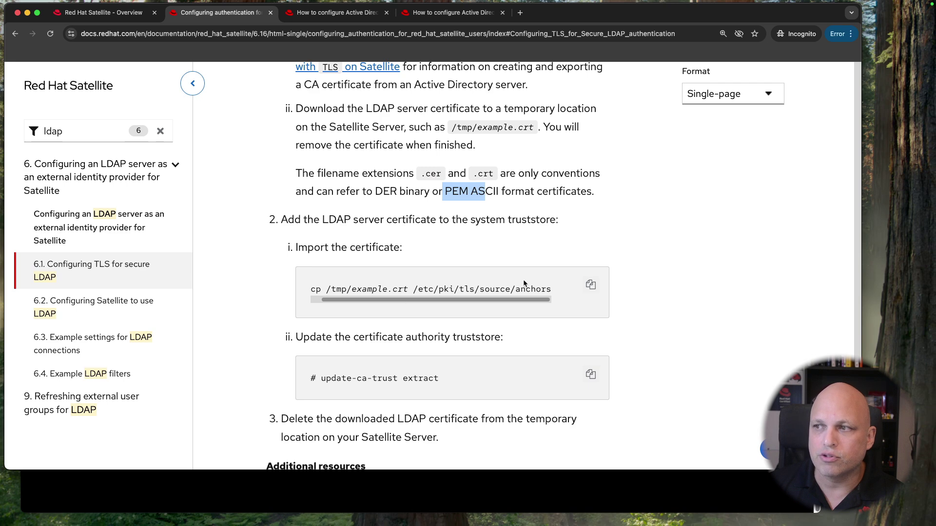
pyautogui.scroll(-4, 412, 378)
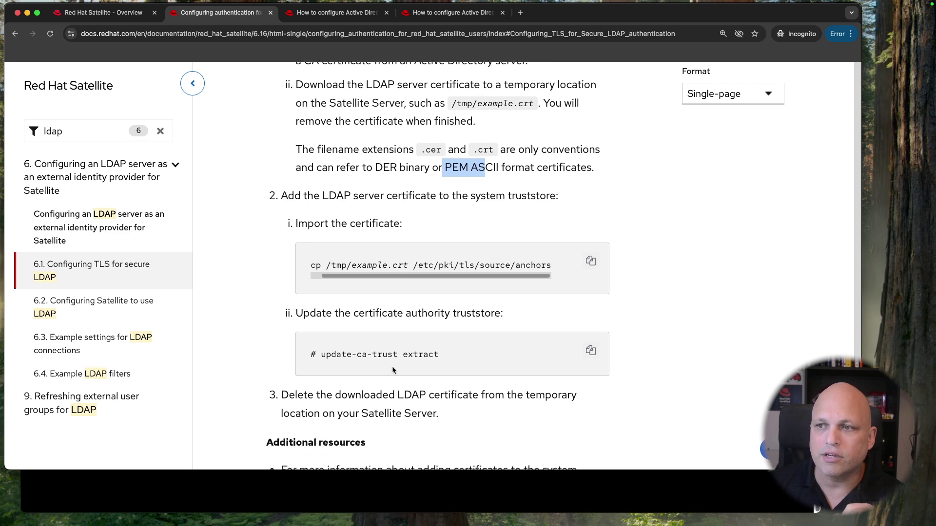
pyautogui.moveTo(322, 297); pyautogui.dragTo(397, 301)
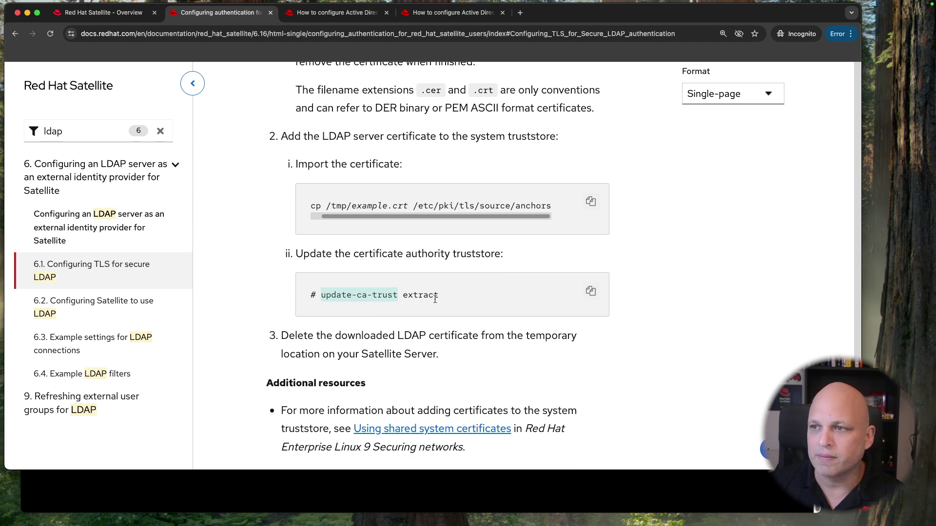
pyautogui.scroll(-3, 414, 317)
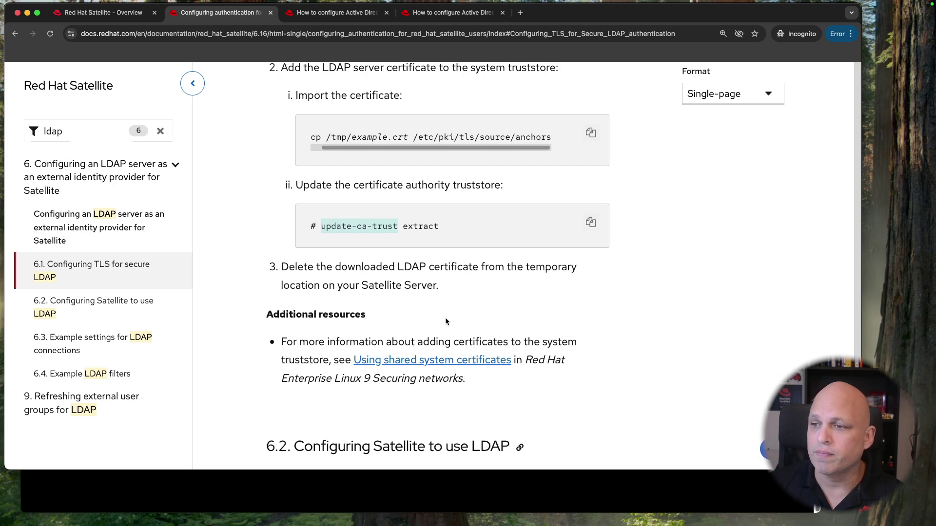
pyautogui.scroll(15, 405, 227)
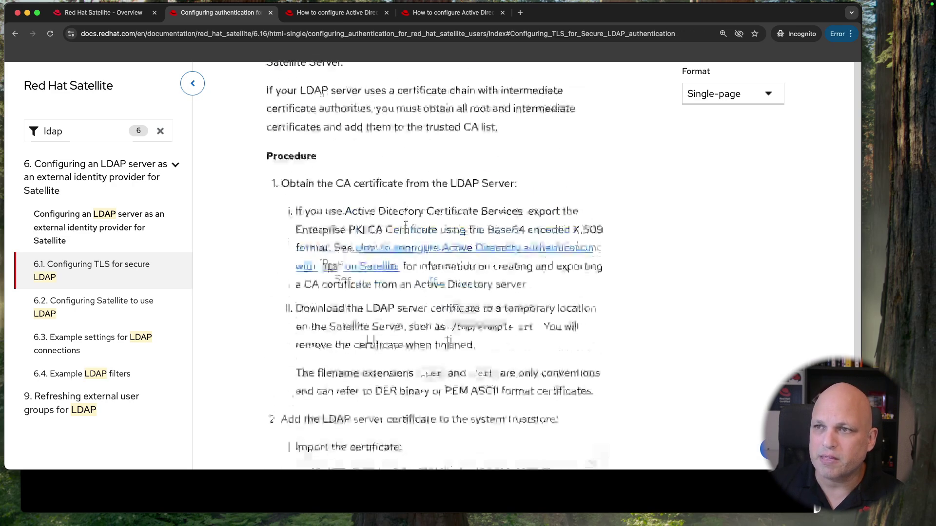
pyautogui.scroll(-1, 398, 213)
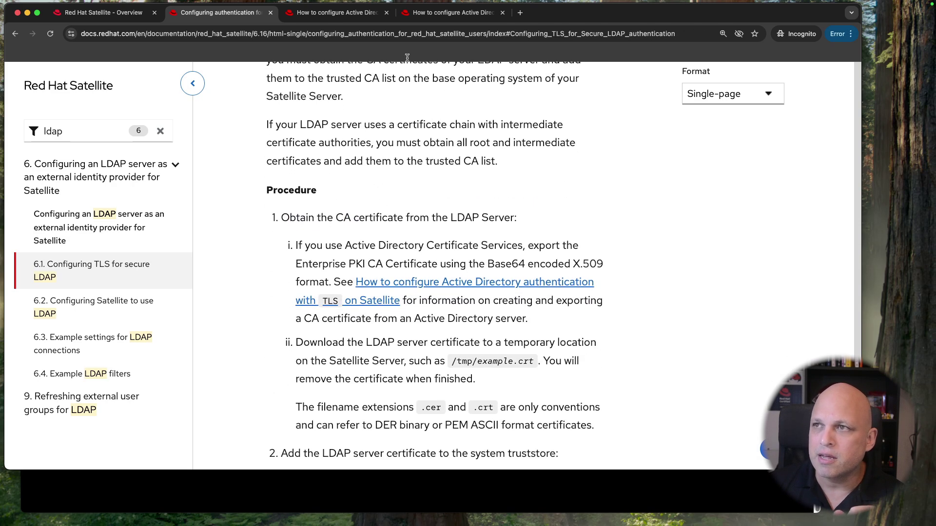
pyautogui.click(386, 12)
# Step: Return to the Active Directory TLS article, review it, then switch to the ad01 Windows VM
pyautogui.click(336, 14)
pyautogui.scroll(10, 409, 183)
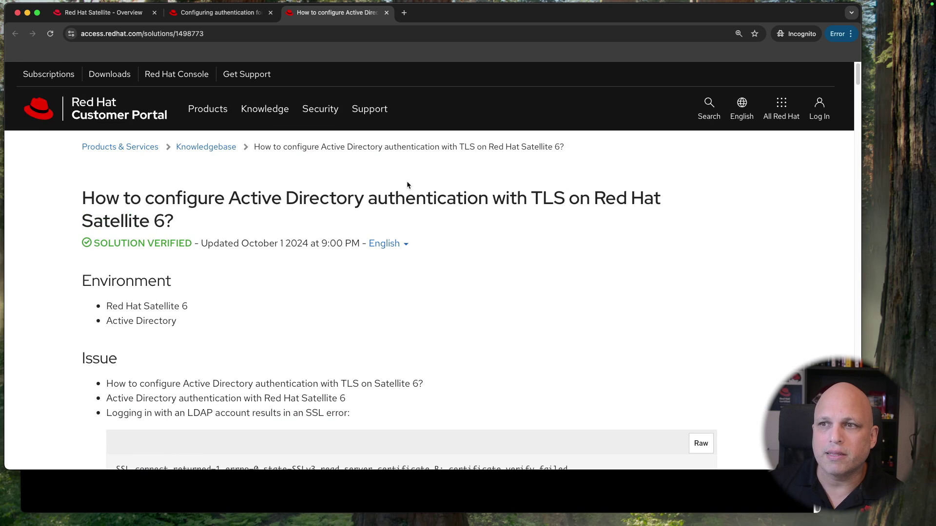
pyautogui.scroll(-2, 407, 184)
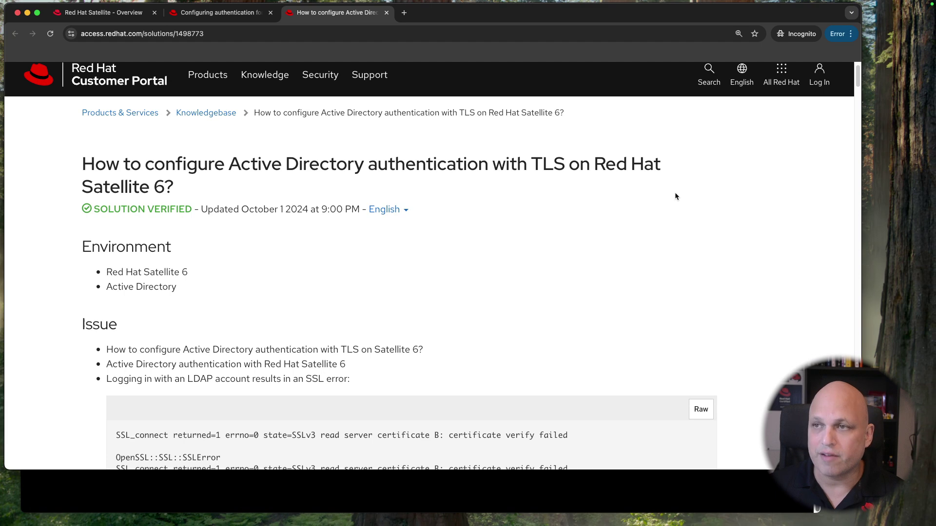
pyautogui.hotkey('ctrl', 'Left')
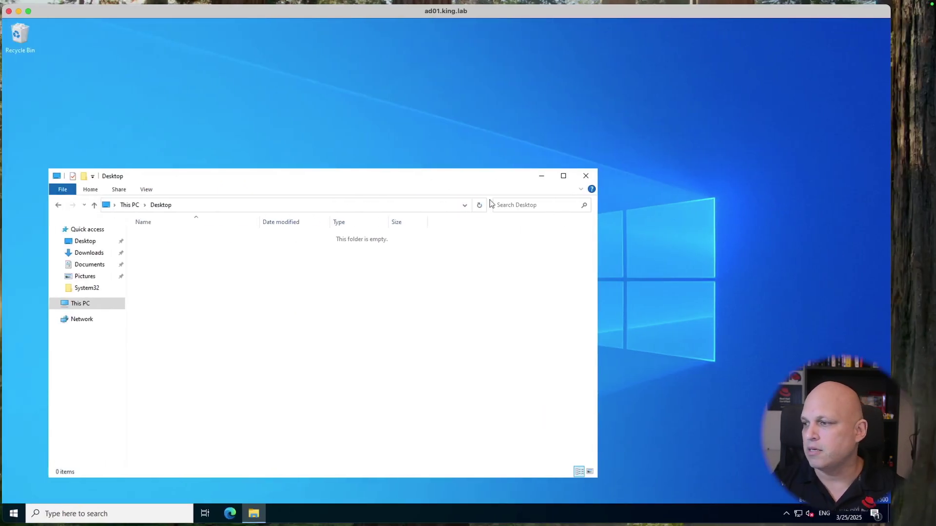
# Step: Close the Desktop folder and launch Active Directory Users and Computers from Windows Administrative Tools
pyautogui.click(586, 177)
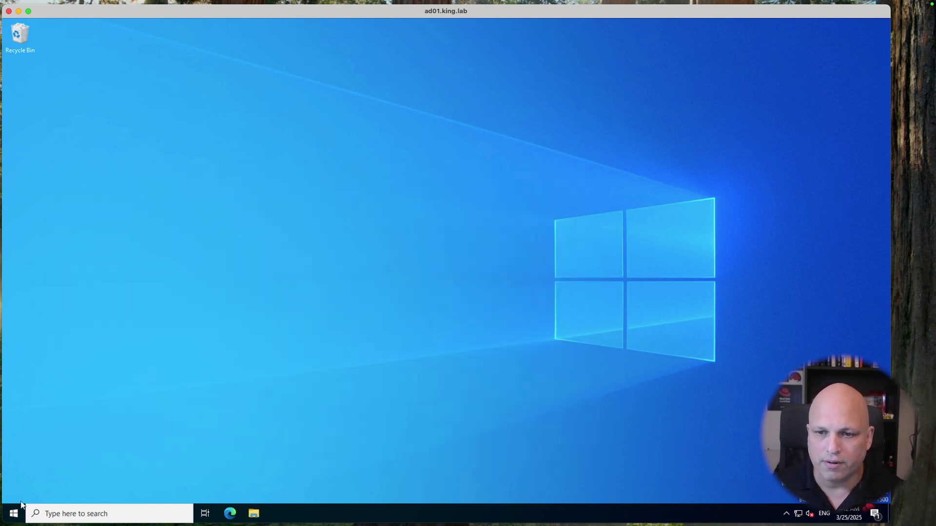
pyautogui.click(13, 514)
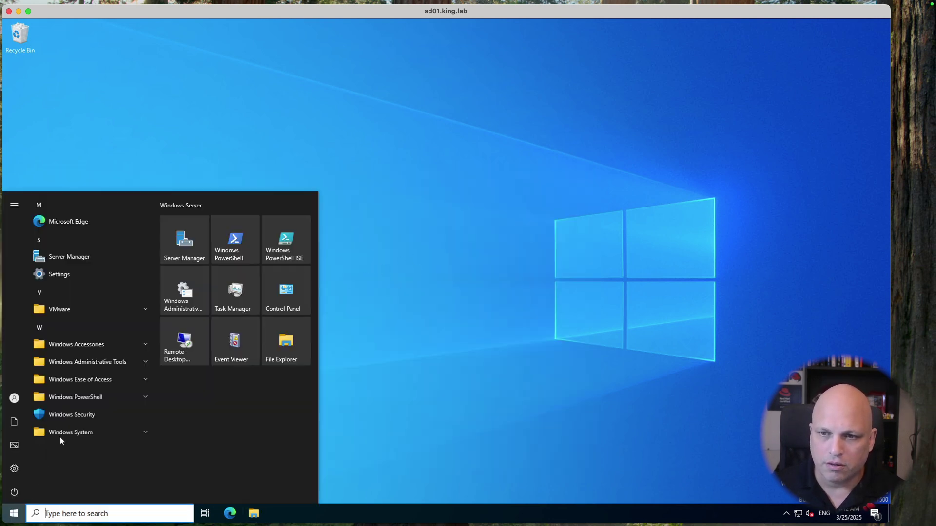
pyautogui.click(127, 364)
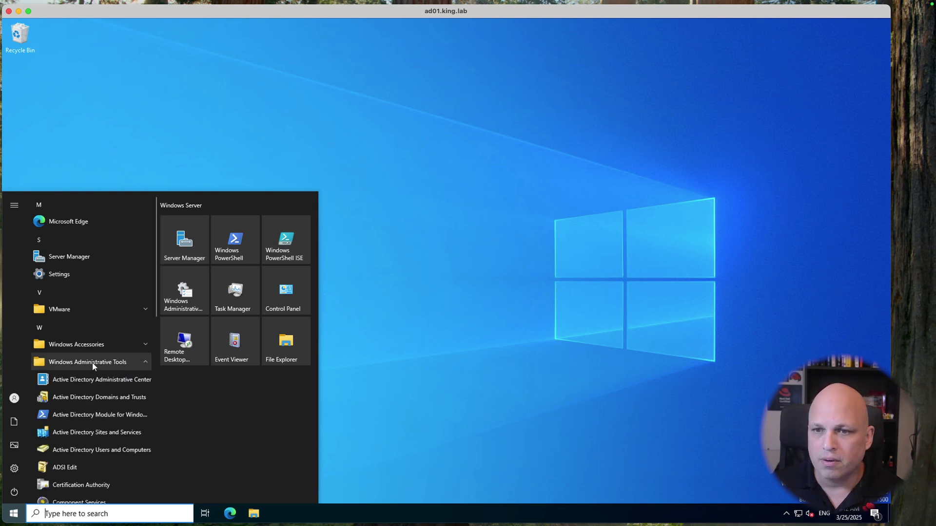
pyautogui.click(107, 451)
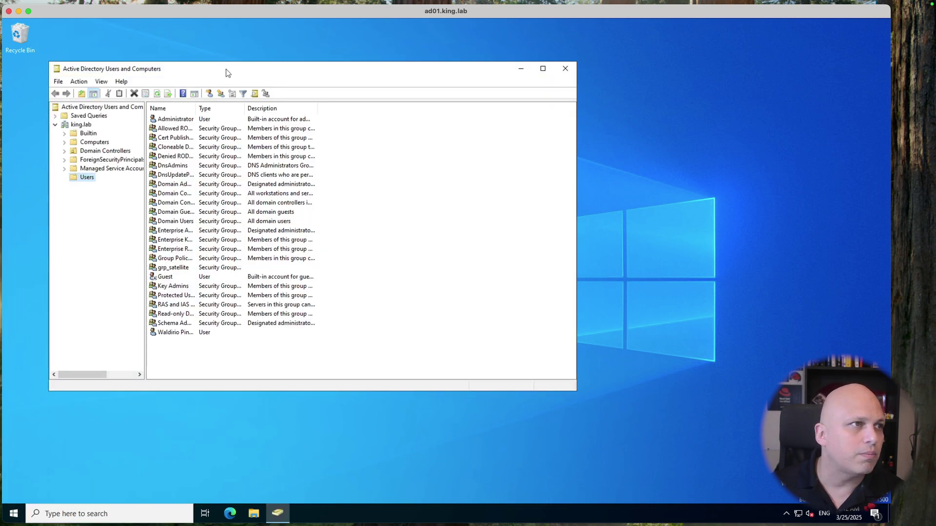
# Step: Enlarge and reposition the window, widen the tree pane, and open the king.lab Users container
pyautogui.moveTo(242, 73); pyautogui.dragTo(273, 75)
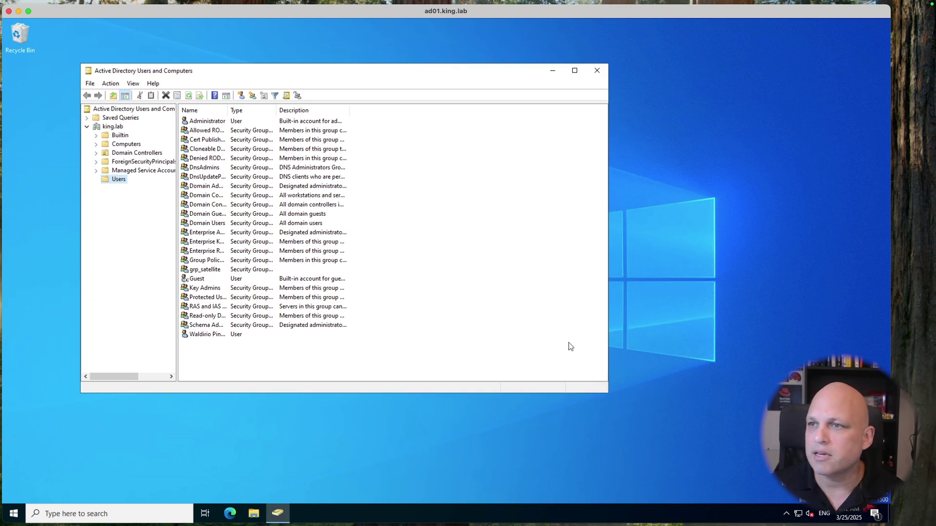
pyautogui.moveTo(607, 394); pyautogui.dragTo(654, 427)
pyautogui.moveTo(263, 68); pyautogui.dragTo(246, 59)
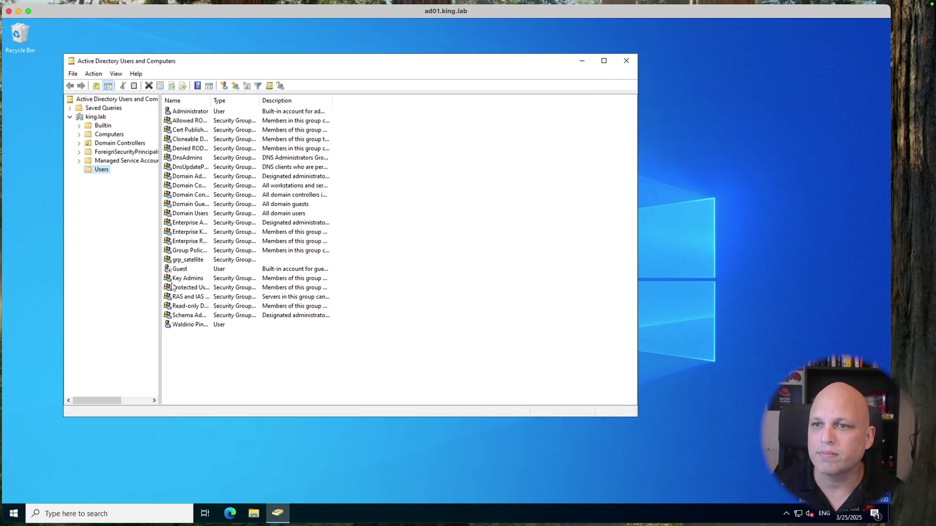
pyautogui.moveTo(160, 286); pyautogui.dragTo(228, 256)
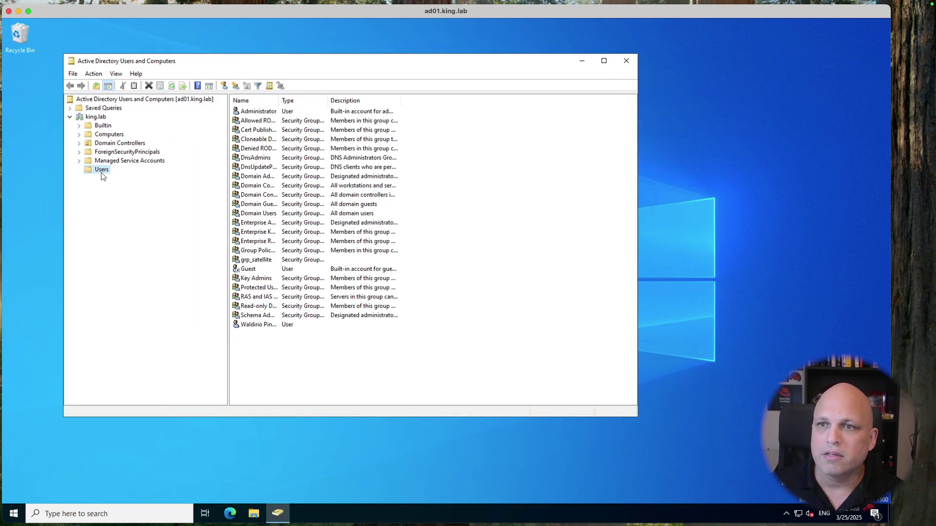
pyautogui.click(95, 118)
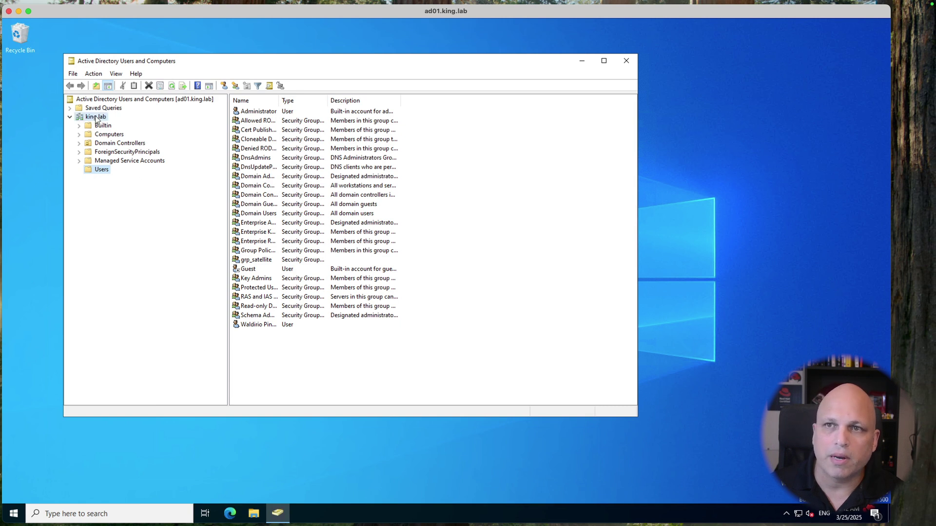
pyautogui.click(104, 162)
pyautogui.click(101, 170)
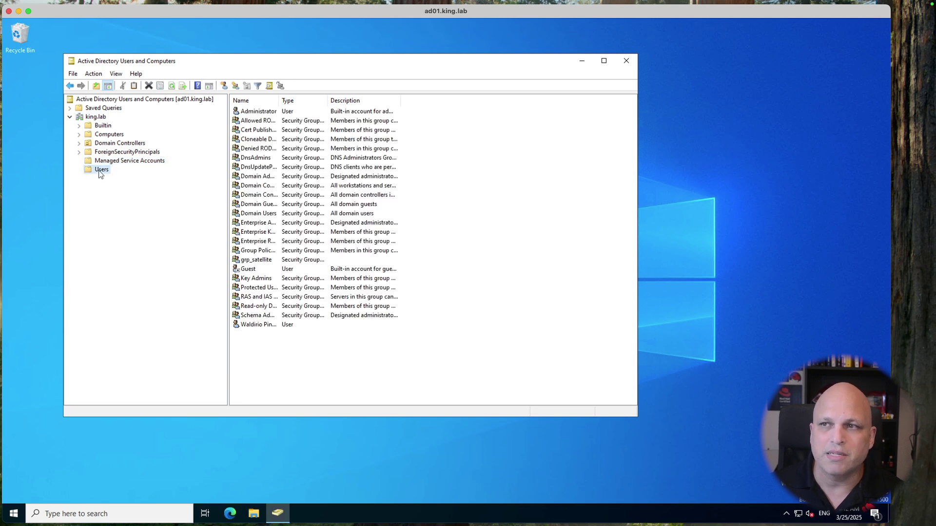
# Step: Confirm the lab user belongs to grp_satellite on its Member Of page, closing dialogs unchanged
pyautogui.click(262, 325)
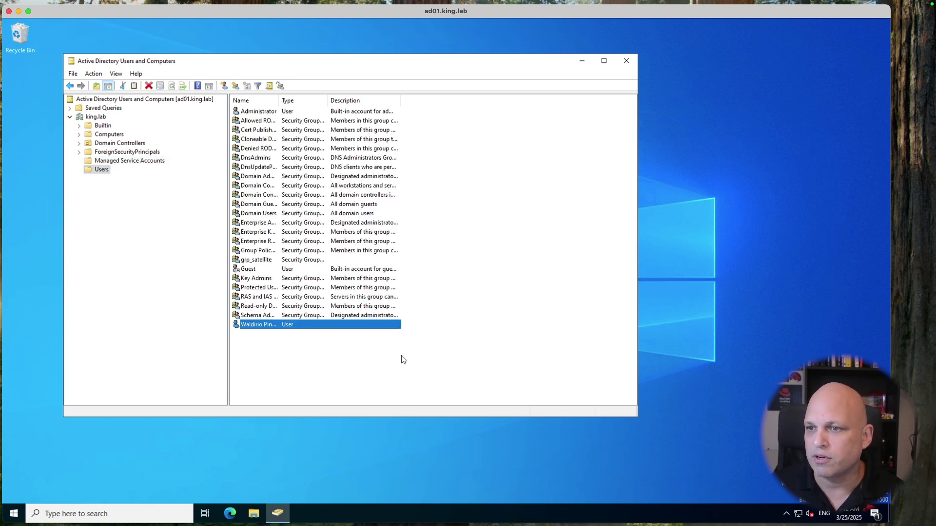
pyautogui.click(404, 359)
pyautogui.doubleClick(254, 326)
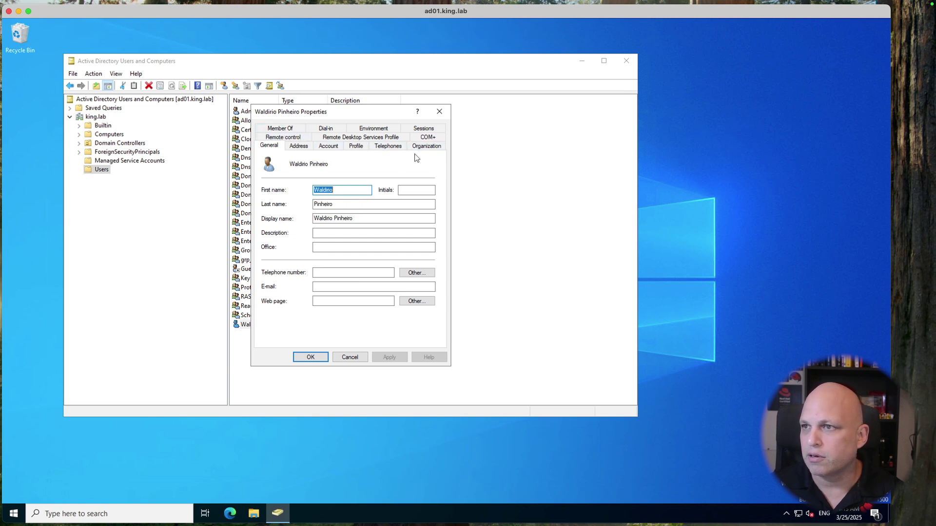
pyautogui.click(285, 128)
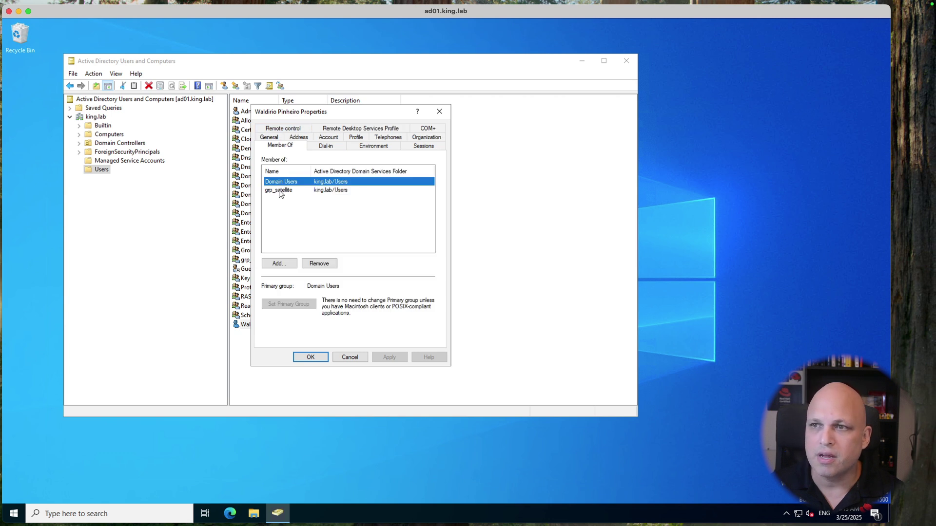
pyautogui.click(280, 192)
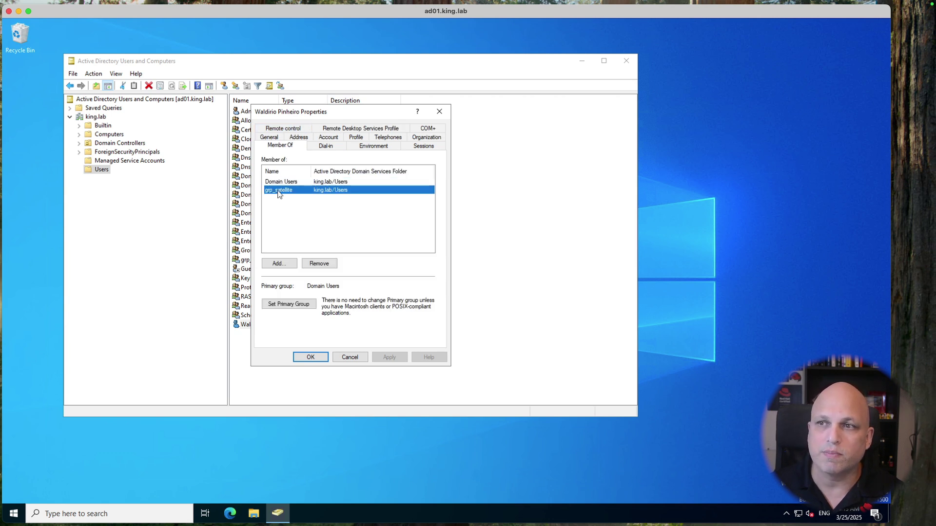
pyautogui.doubleClick(279, 191)
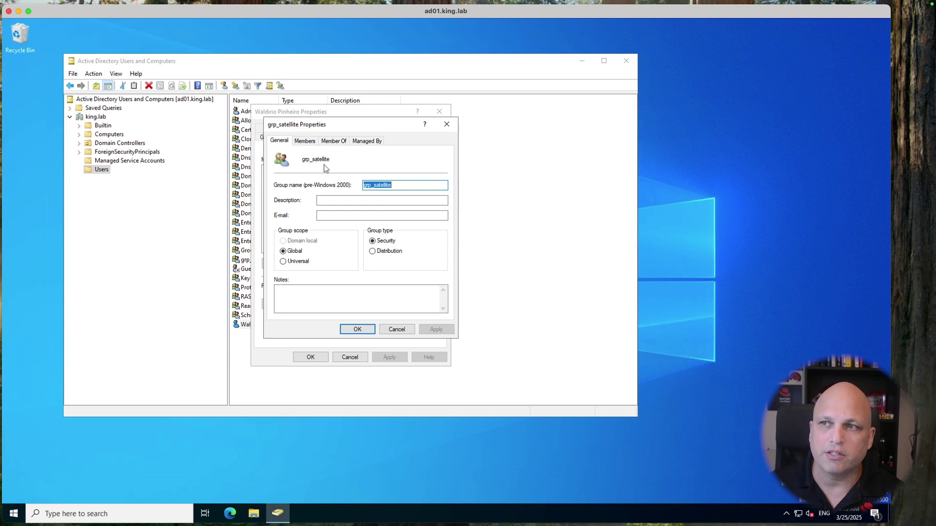
pyautogui.click(397, 329)
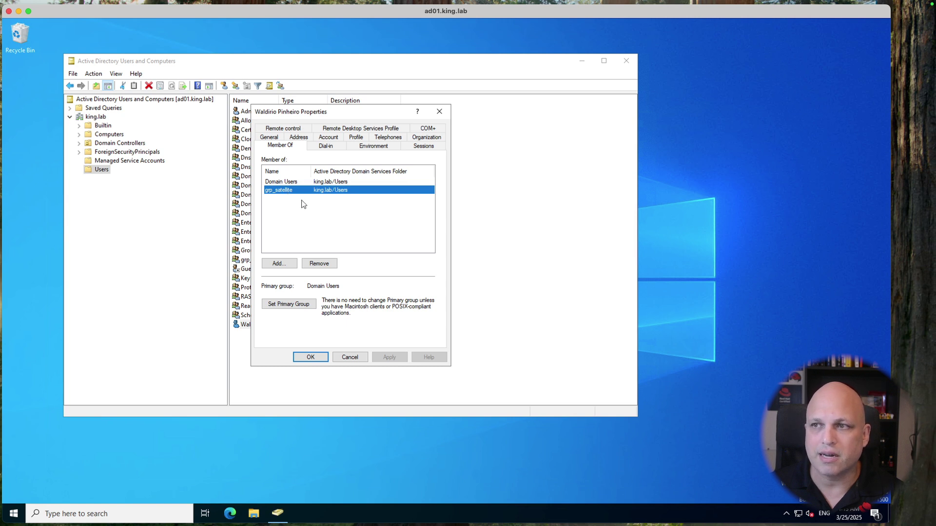
pyautogui.click(358, 359)
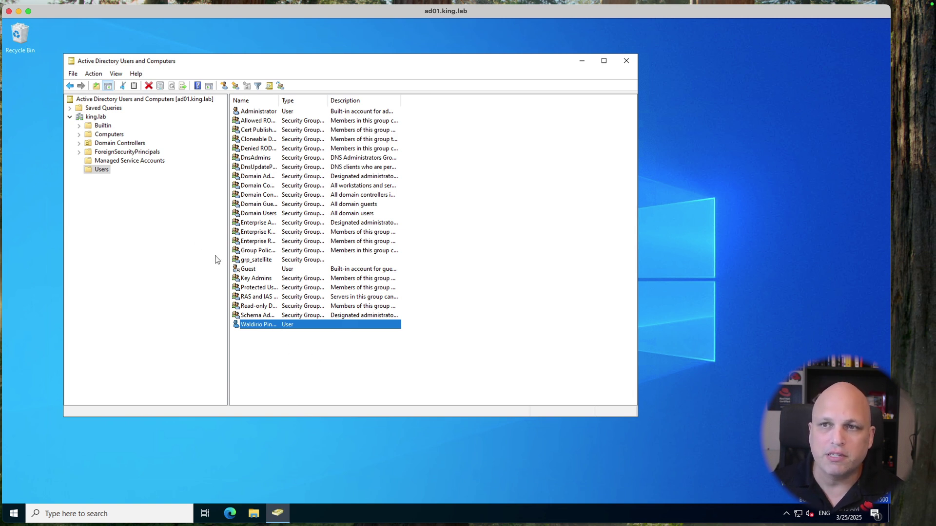
pyautogui.doubleClick(257, 262)
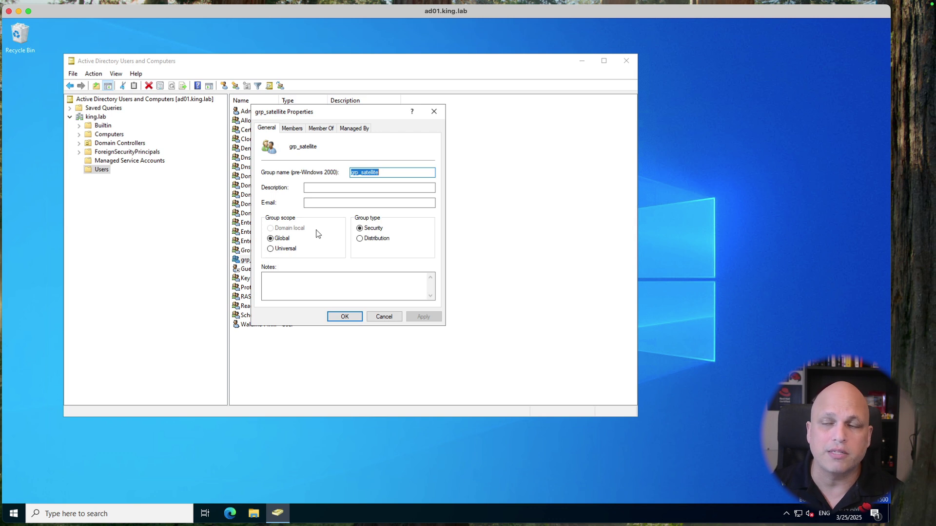
# Step: Close grp_satellite's properties, then review the lab user's properties and close them unchanged
pyautogui.click(385, 317)
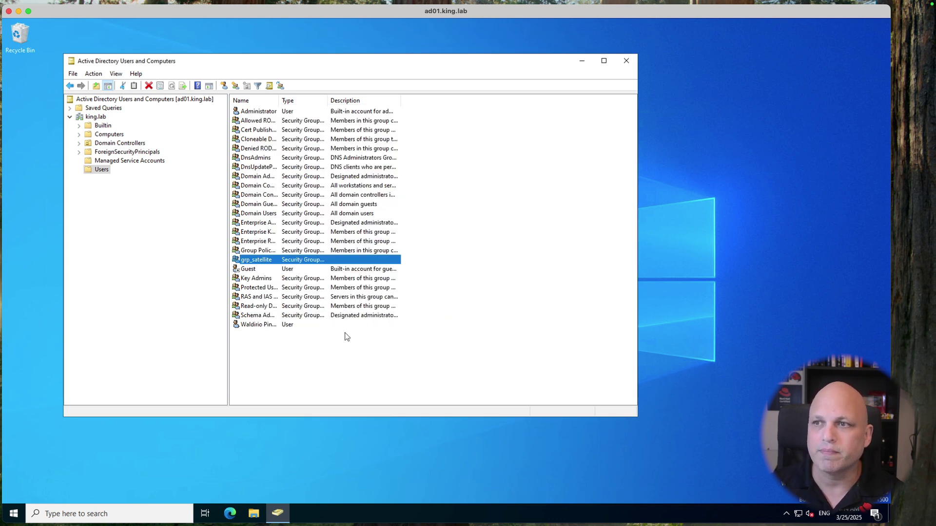
pyautogui.click(286, 392)
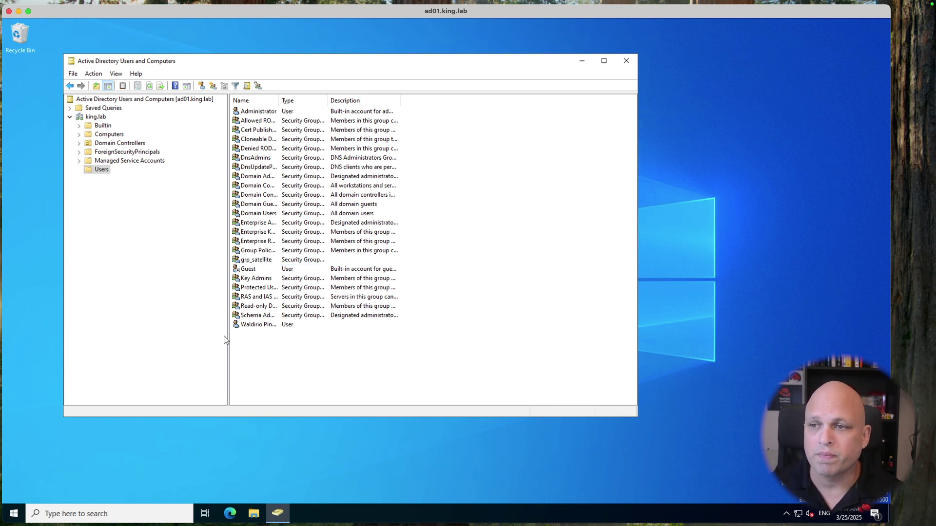
pyautogui.click(253, 325)
pyautogui.doubleClick(253, 325)
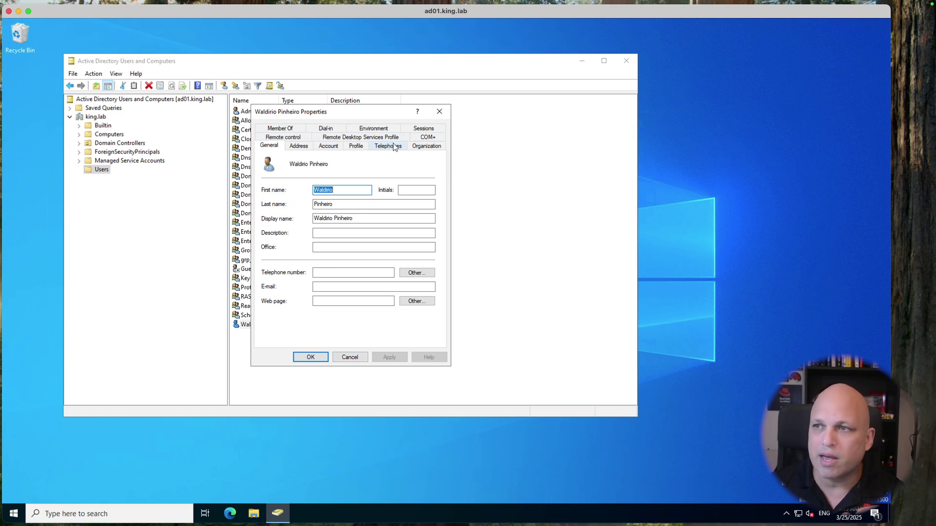
pyautogui.click(349, 357)
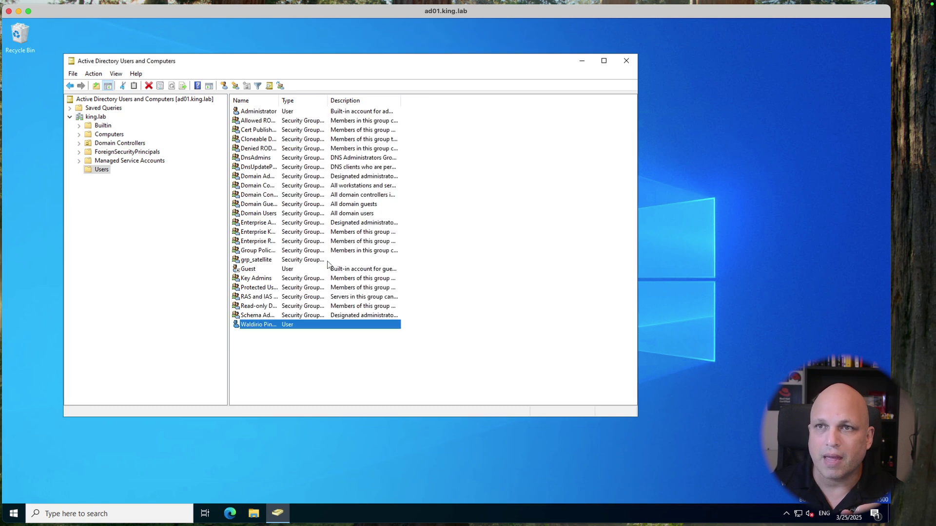
pyautogui.click(117, 74)
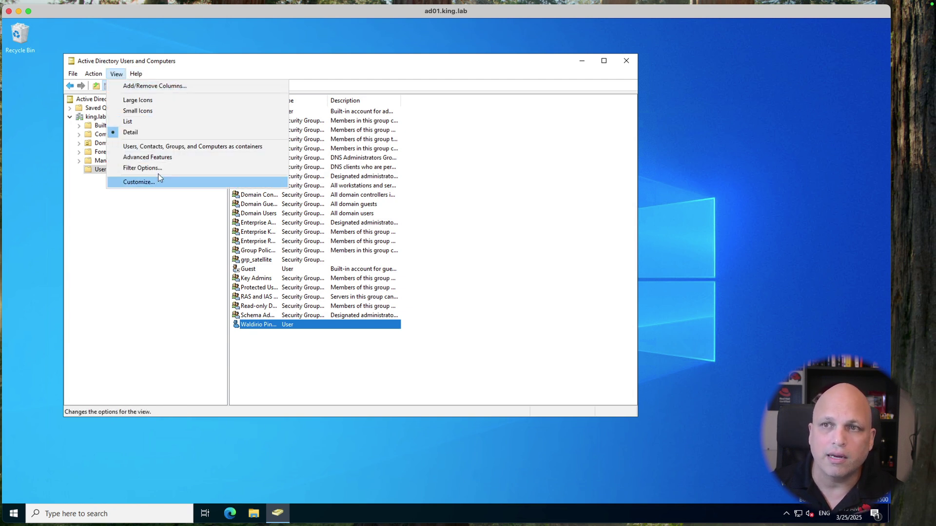
# Step: Enable Advanced Features and view the lab user's full directory attribute list in Properties
pyautogui.click(172, 159)
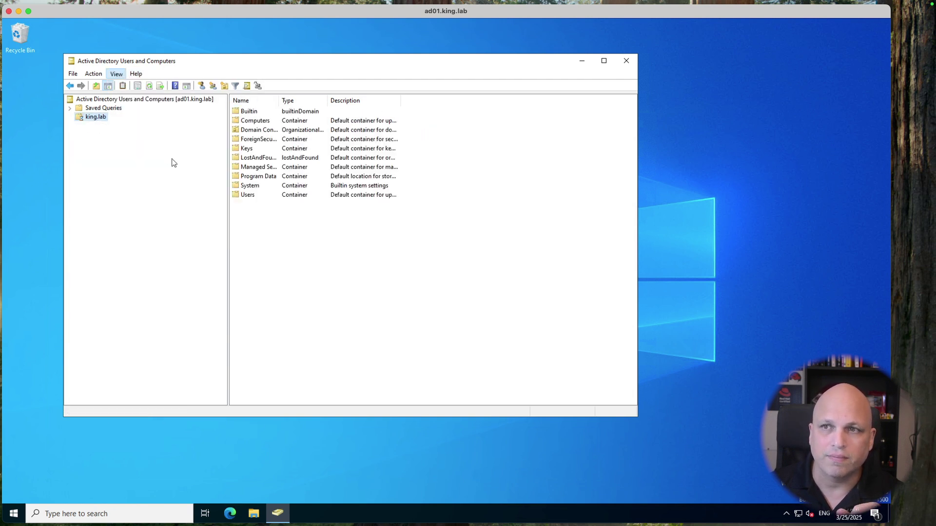
pyautogui.doubleClick(248, 223)
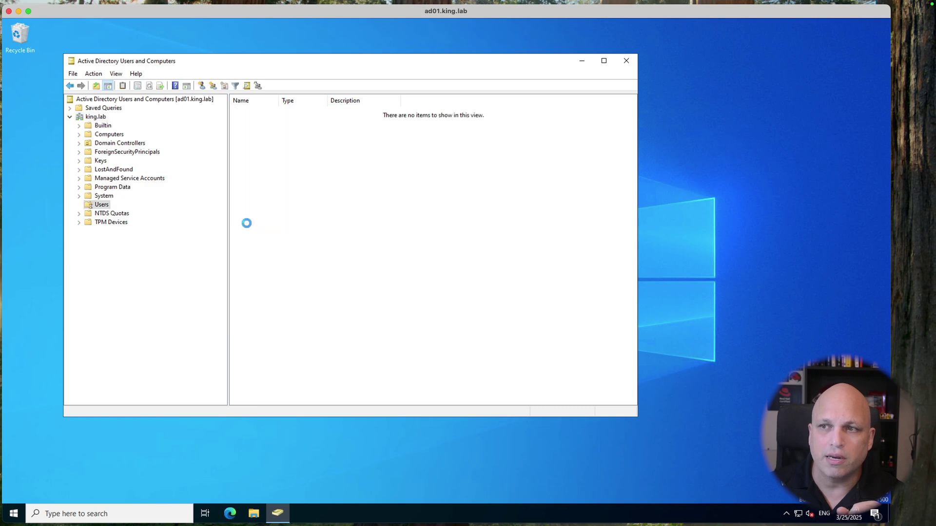
pyautogui.click(118, 74)
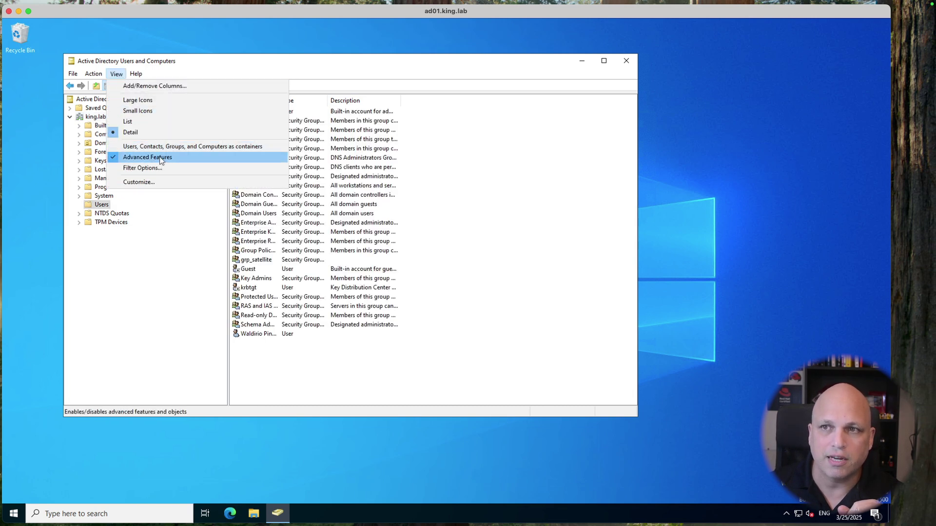
pyautogui.click(265, 343)
pyautogui.click(258, 336)
pyautogui.doubleClick(259, 336)
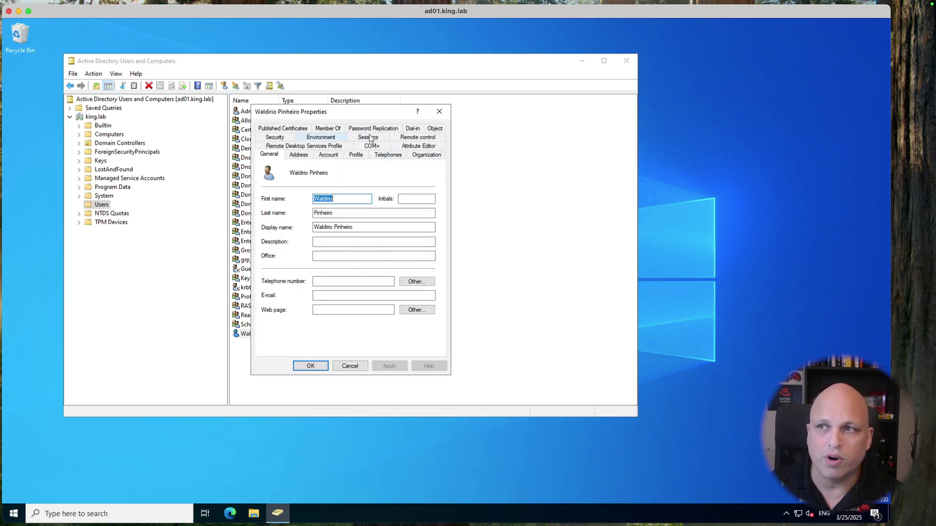
pyautogui.click(429, 148)
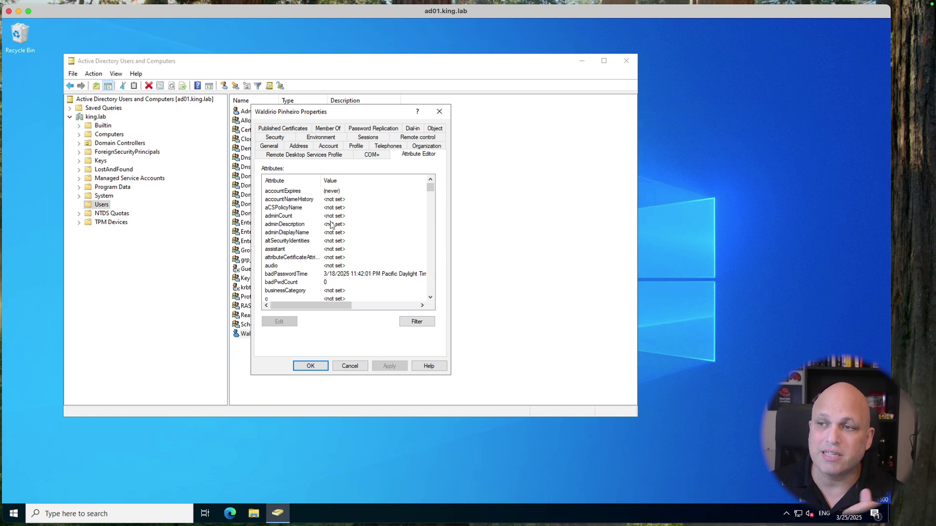
# Step: Open the user's distinguishedName attribute and highlight its DC=king,DC=lab domain part
pyautogui.scroll(-8, 332, 223)
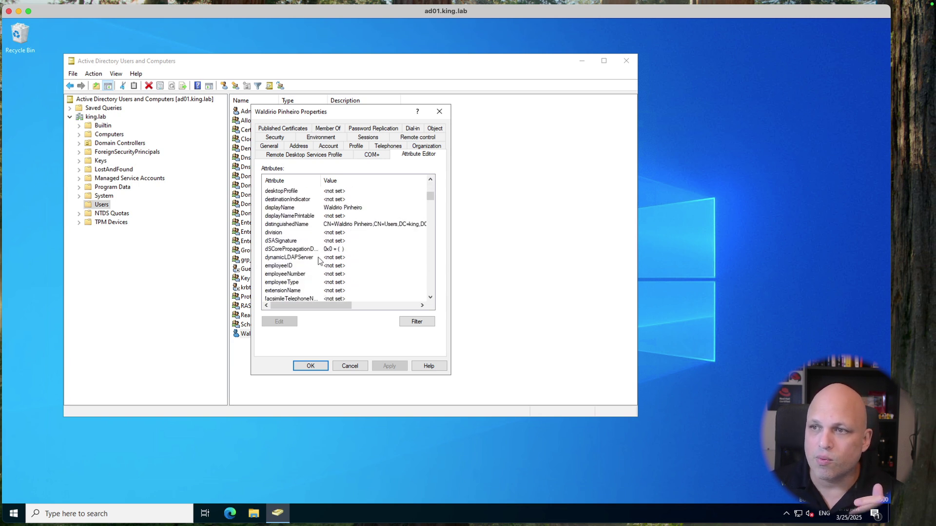
pyautogui.doubleClick(283, 227)
pyautogui.click(355, 250)
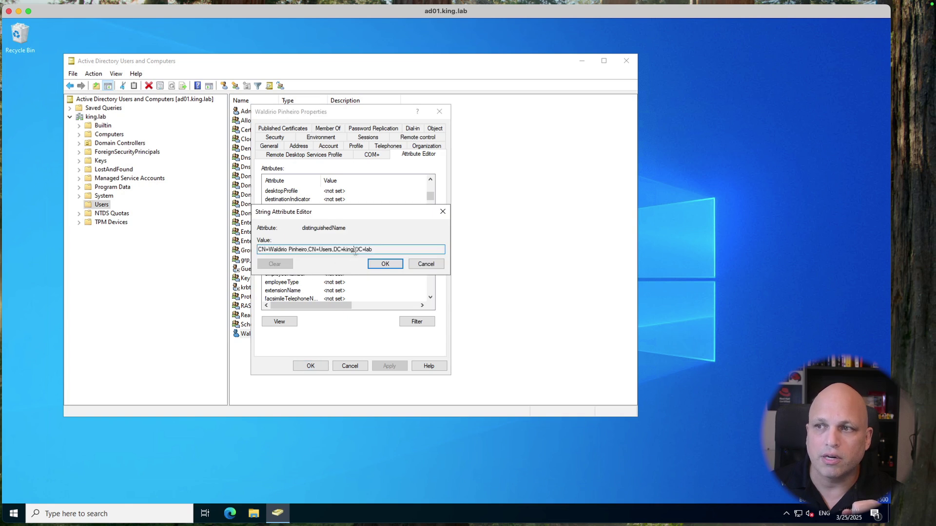
pyautogui.hotkey('ctrl', 'a')
pyautogui.click(391, 248)
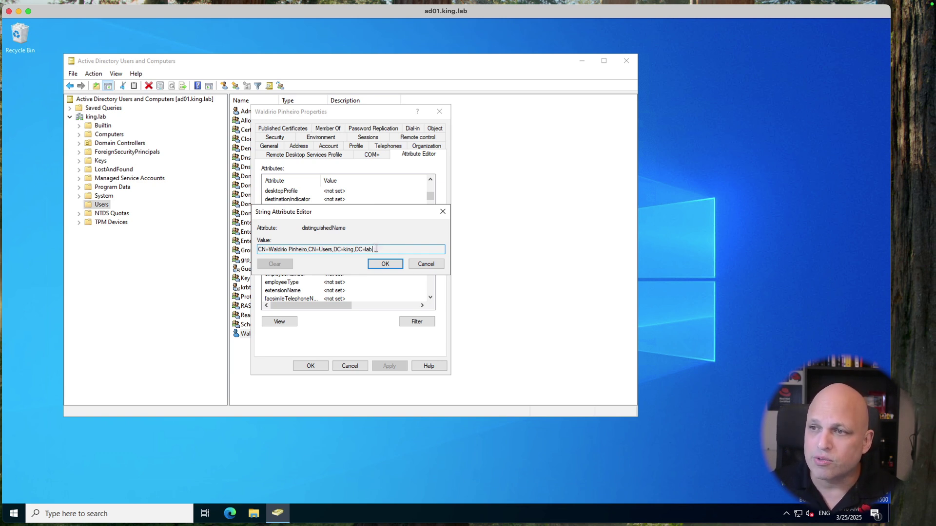
pyautogui.moveTo(374, 249); pyautogui.dragTo(333, 249)
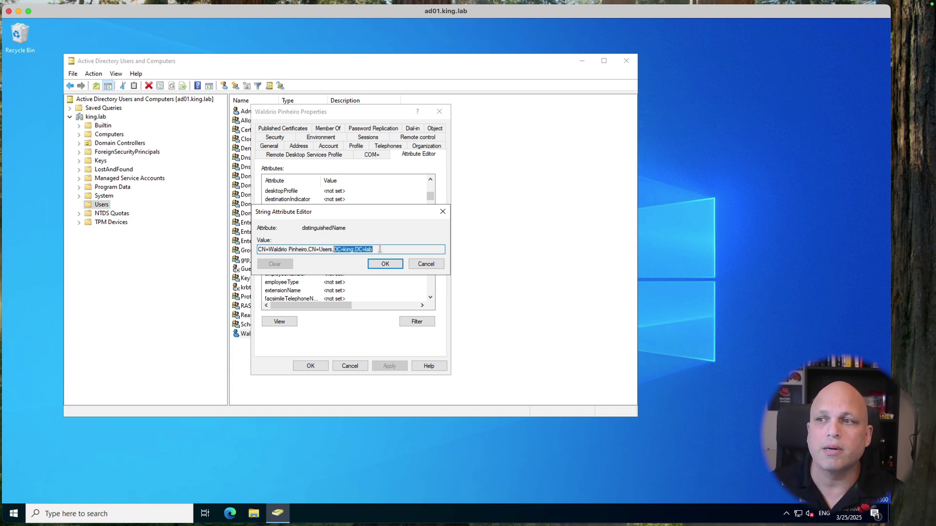
pyautogui.moveTo(380, 249); pyautogui.dragTo(335, 249)
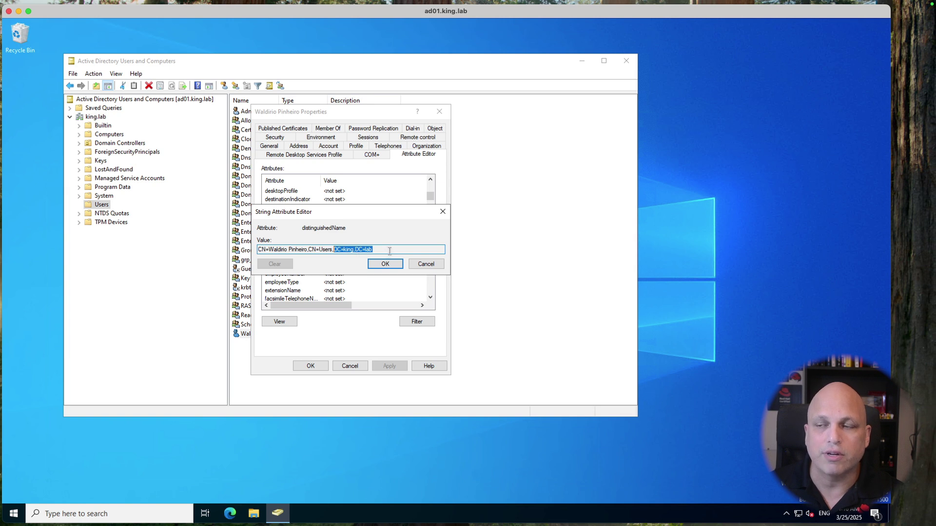
pyautogui.click(390, 249)
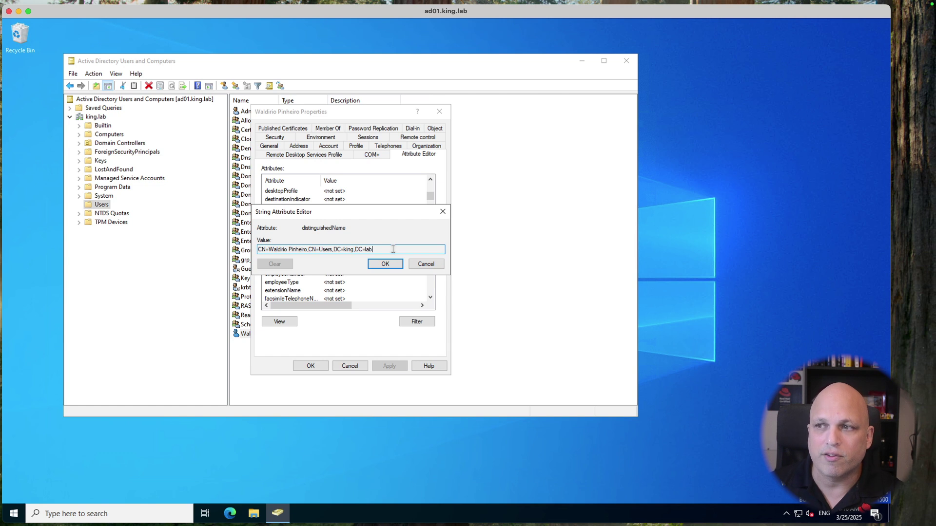
# Step: Highlight DC=king,DC=lab as the search base and the full value, then close both dialogs unchanged
pyautogui.moveTo(388, 249); pyautogui.dragTo(334, 250)
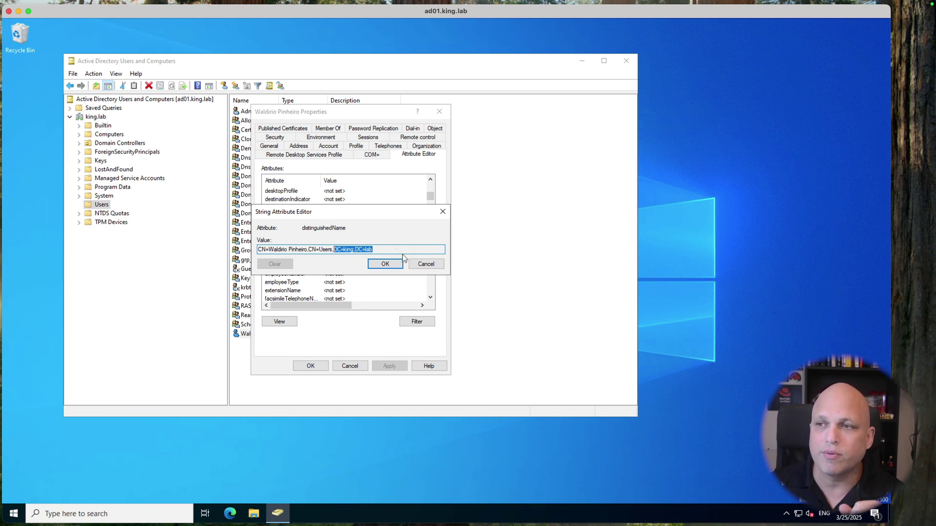
pyautogui.click(383, 249)
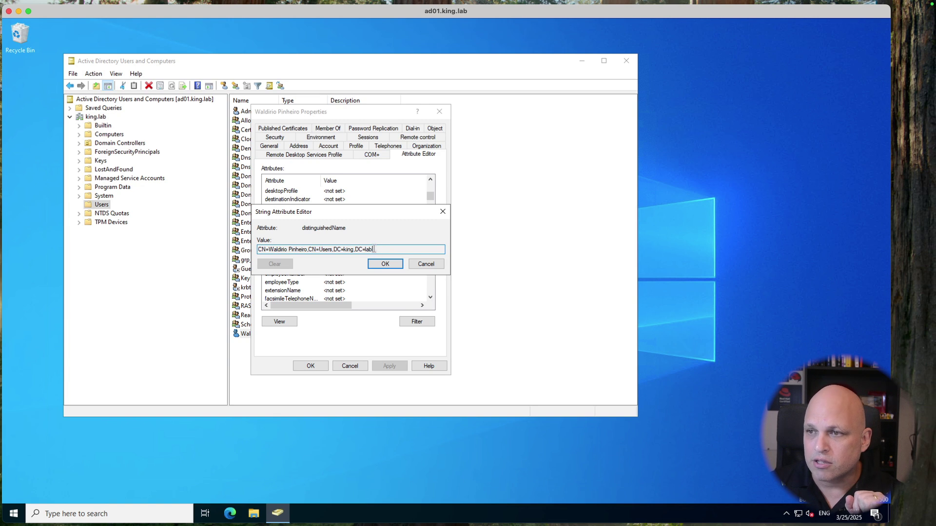
pyautogui.moveTo(380, 247); pyautogui.dragTo(252, 244)
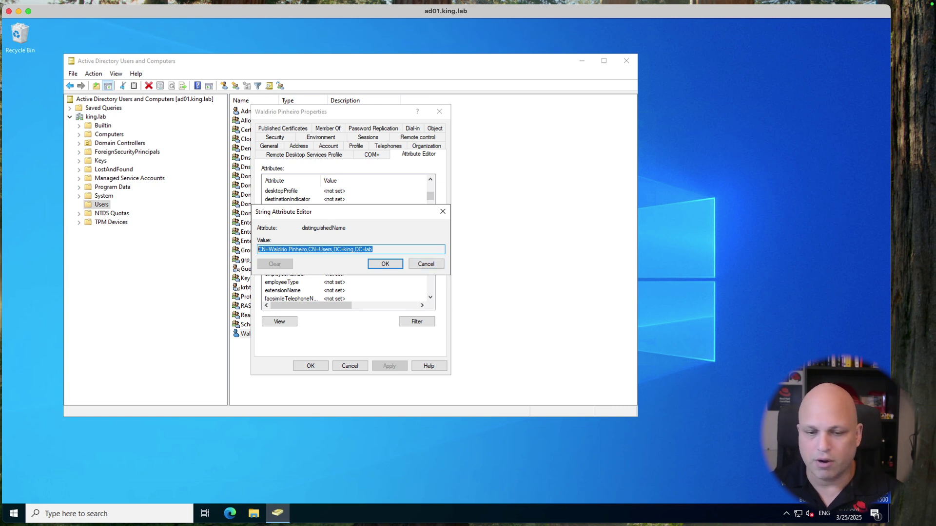
pyautogui.press('super+Tab')
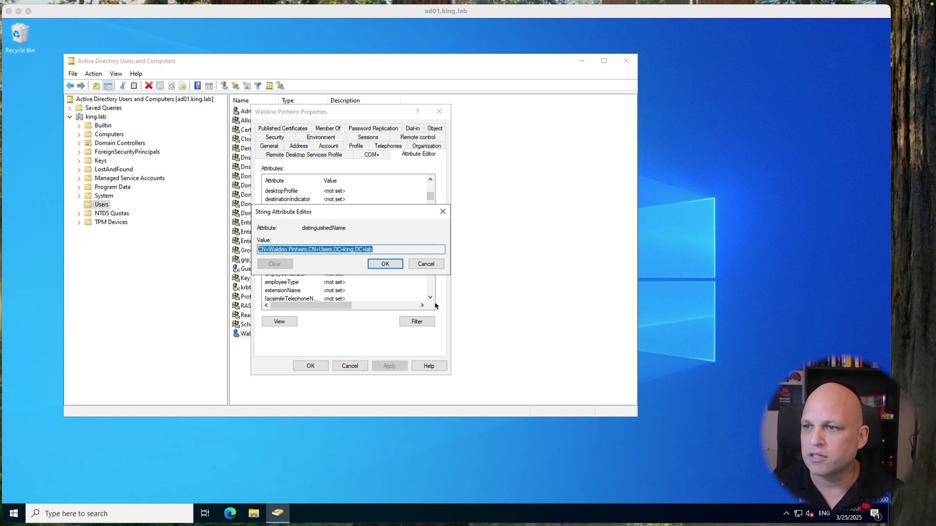
pyautogui.click(426, 263)
pyautogui.click(350, 366)
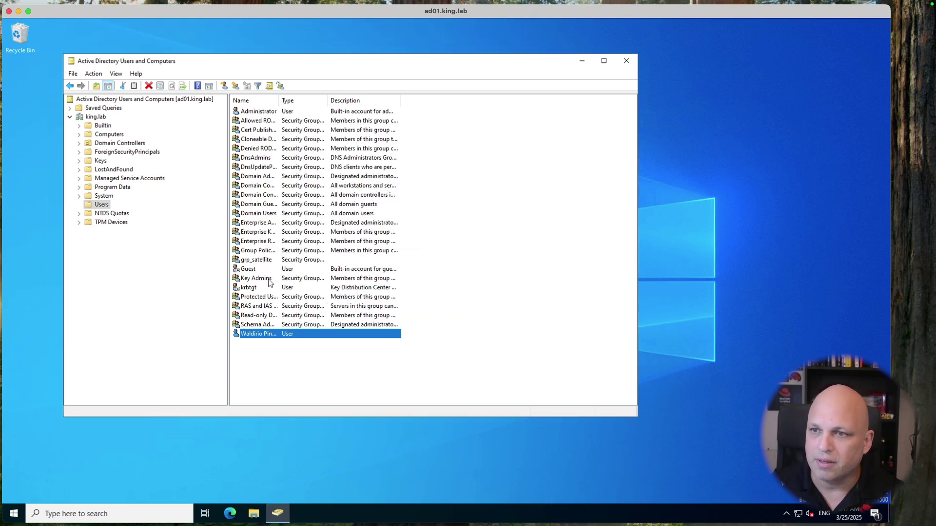
pyautogui.doubleClick(262, 260)
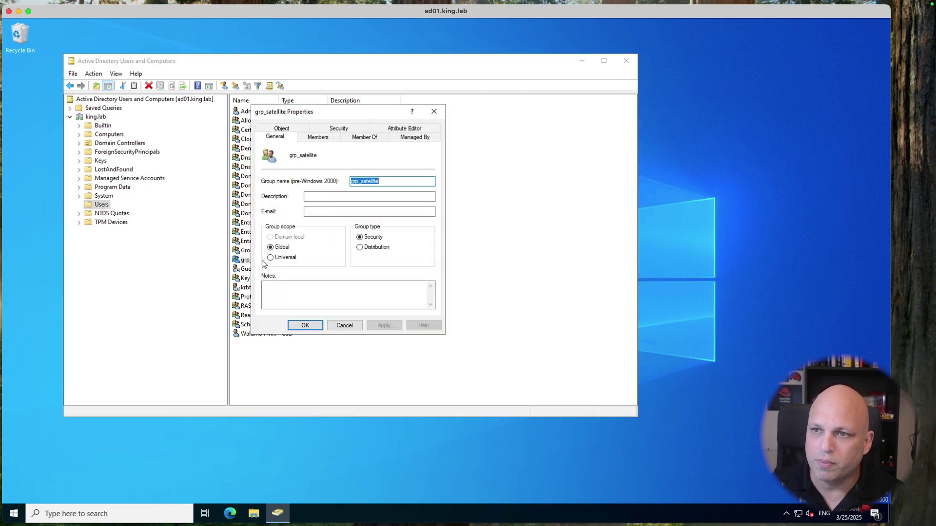
pyautogui.click(405, 128)
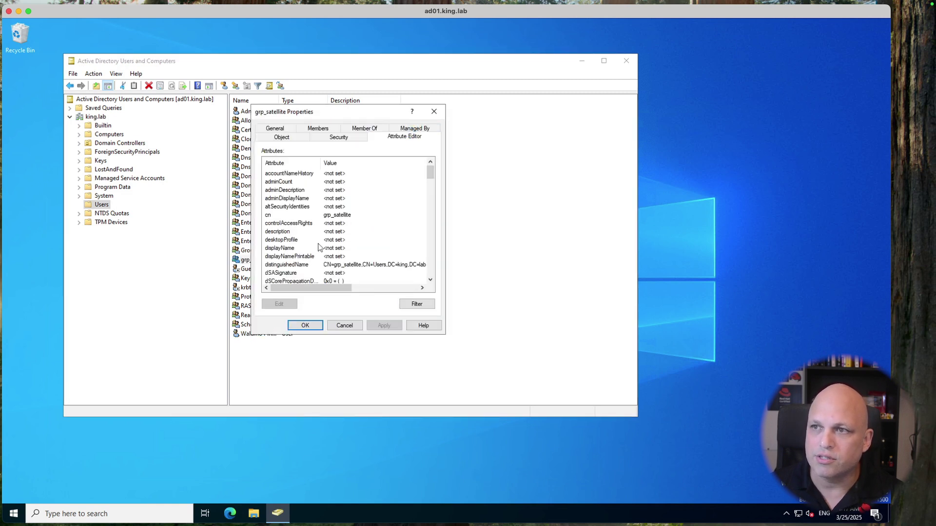
pyautogui.doubleClick(298, 266)
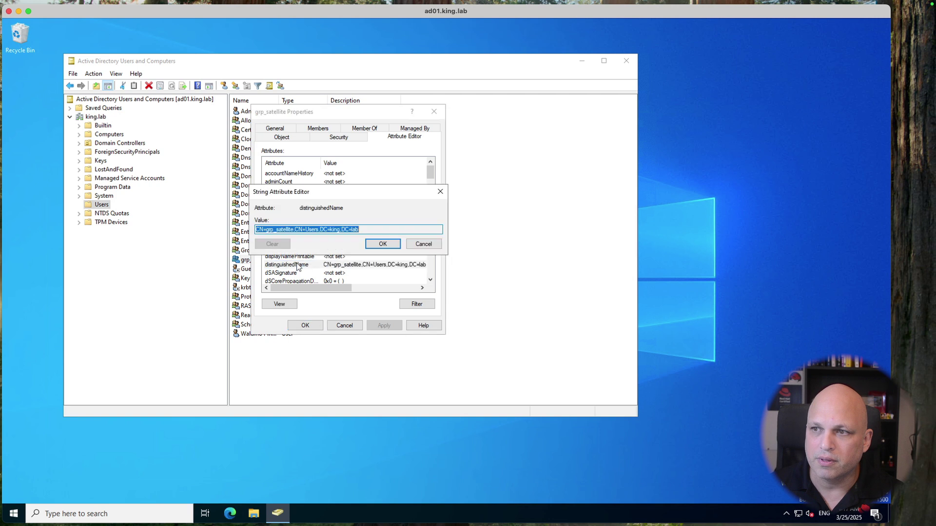
pyautogui.click(422, 244)
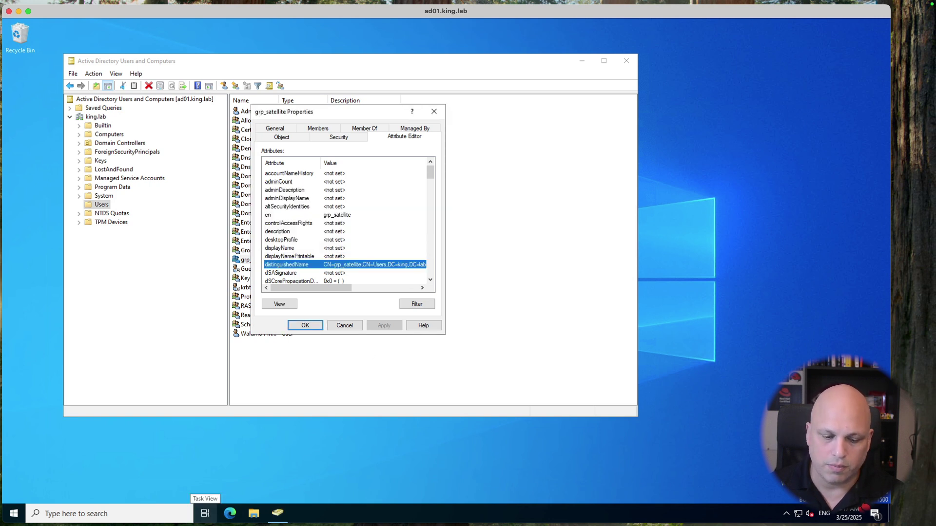
pyautogui.press('super+Tab')
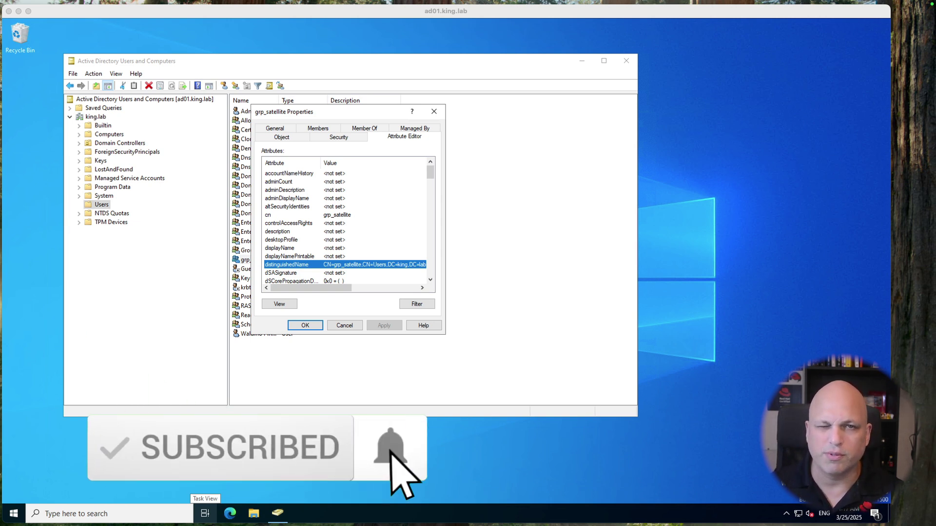
pyautogui.click(344, 325)
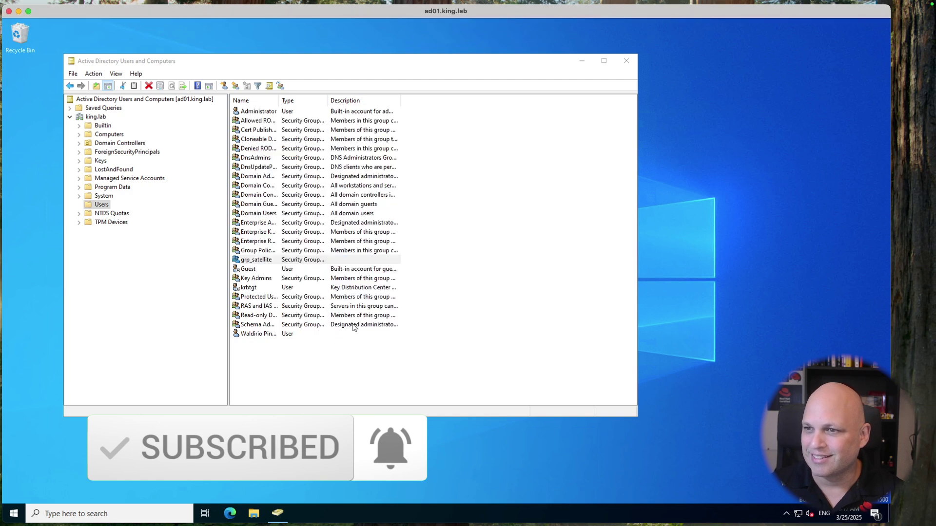
pyautogui.click(453, 253)
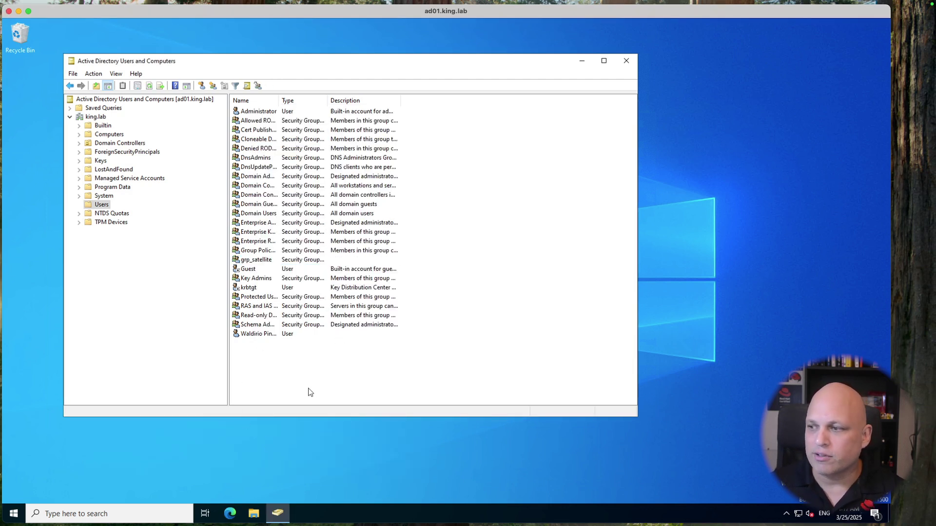
pyautogui.hotkey('ctrl', 'Right')
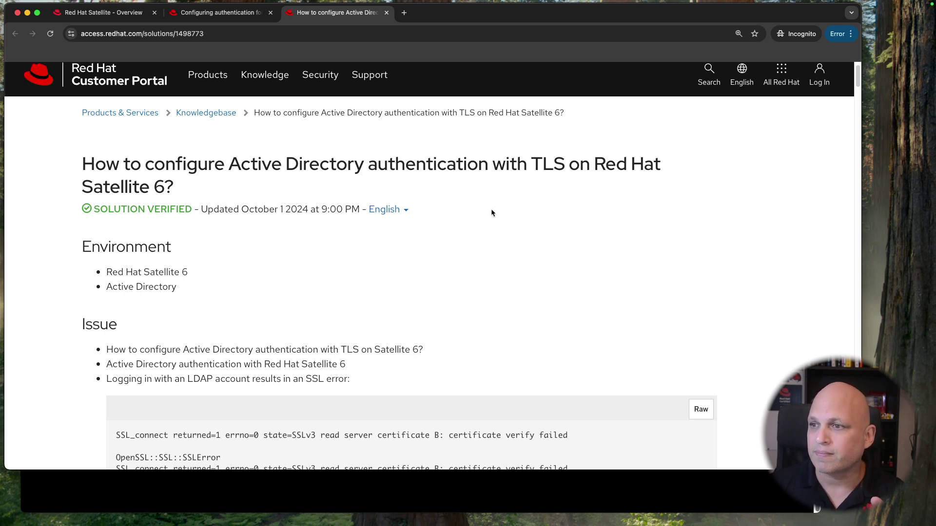
pyautogui.scroll(-5, 486, 226)
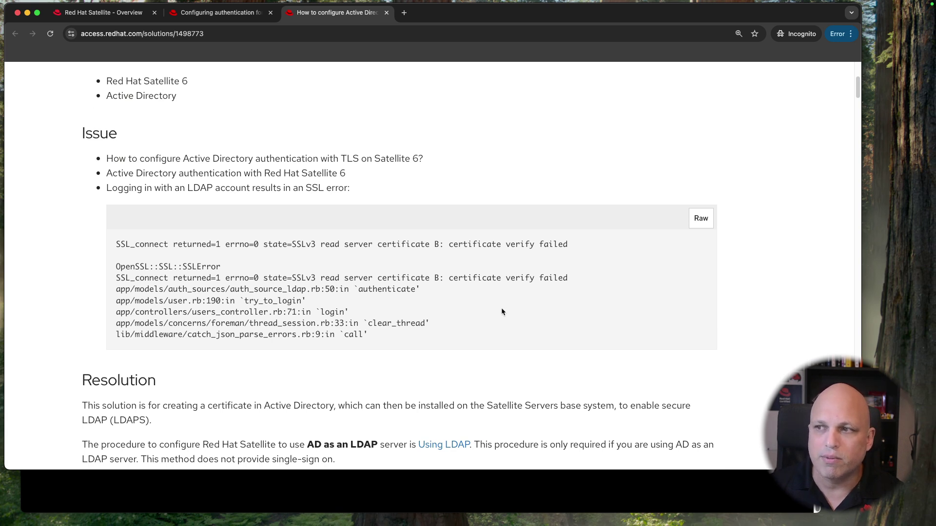
pyautogui.moveTo(501, 309); pyautogui.dragTo(363, 230)
pyautogui.click(497, 263)
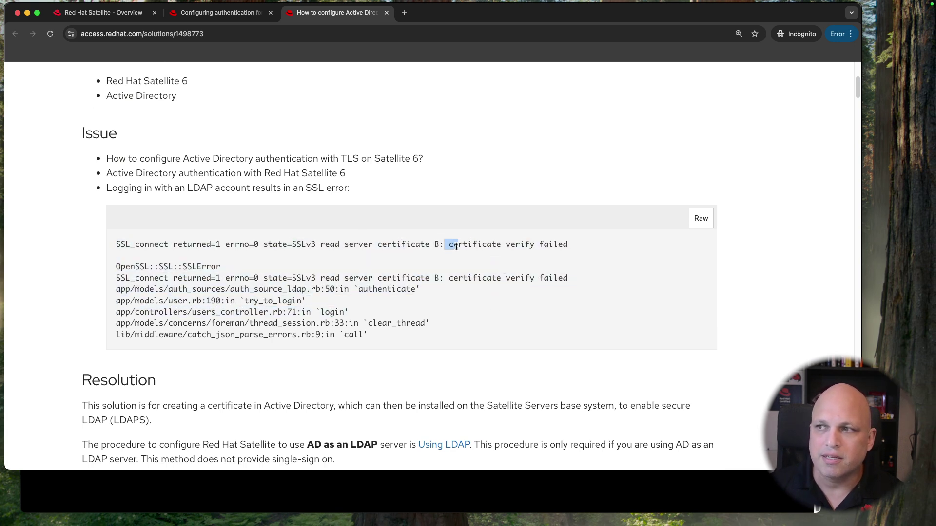
pyautogui.moveTo(442, 247); pyautogui.dragTo(556, 247)
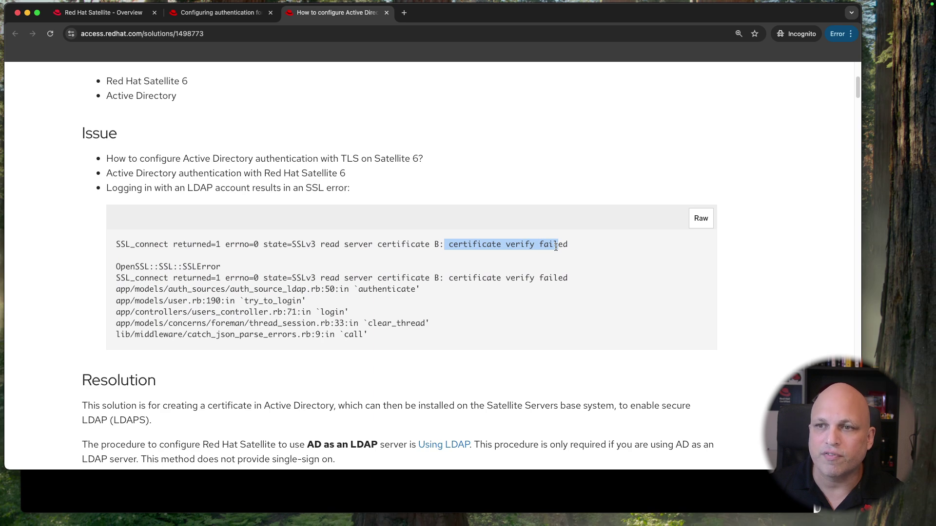
pyautogui.scroll(-3, 450, 297)
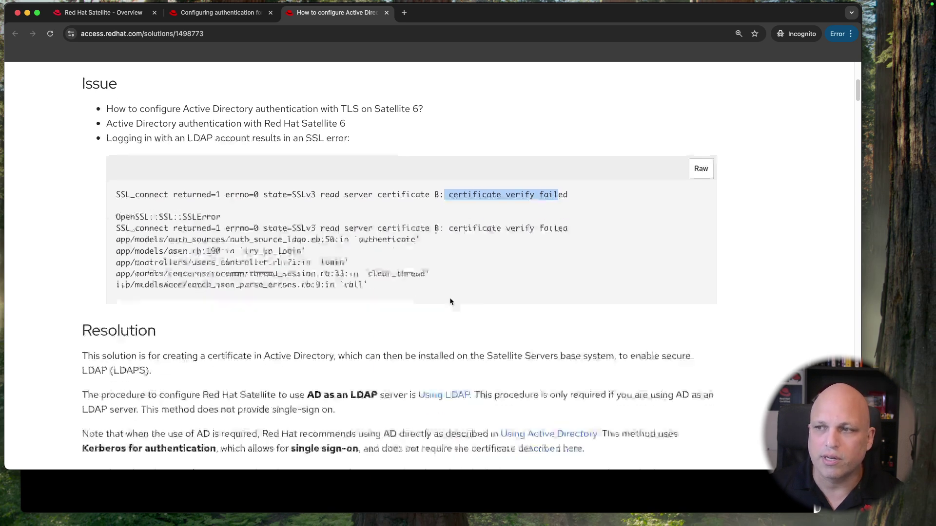
pyautogui.scroll(-5, 431, 255)
pyautogui.scroll(-1, 420, 244)
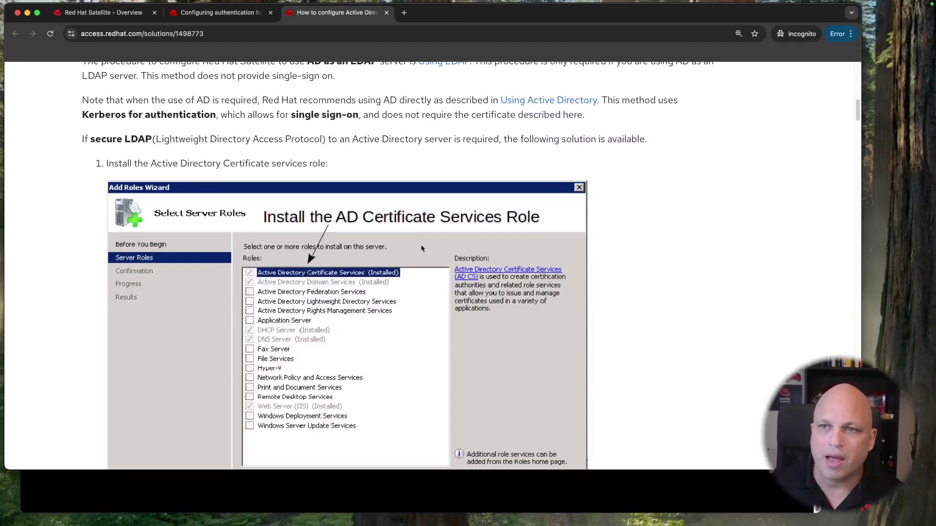
pyautogui.scroll(-3, 393, 202)
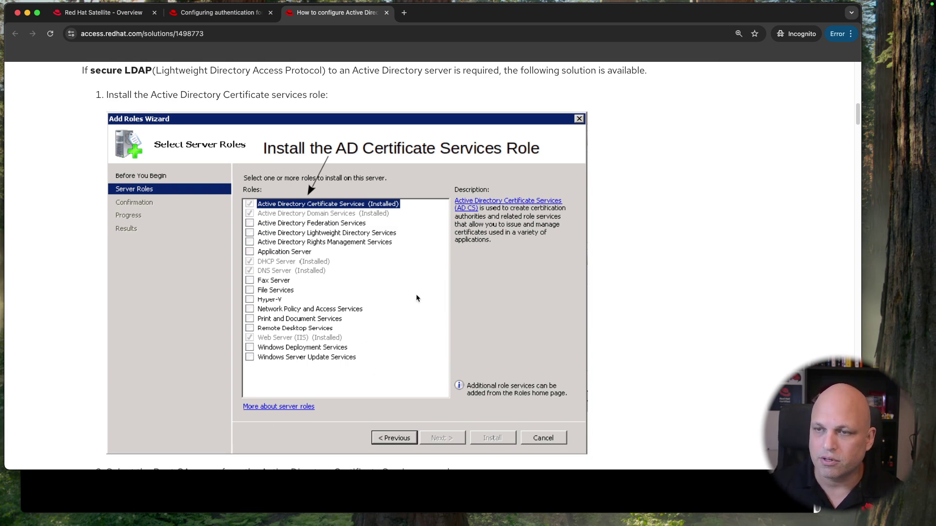
pyautogui.hotkey('ctrl', 'Left')
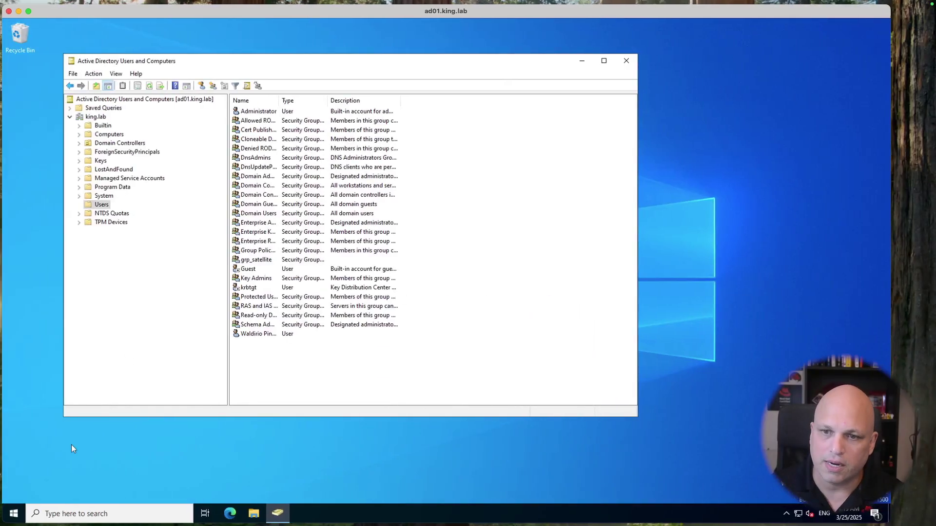
# Step: Launch Server Manager from the Start menu
pyautogui.click(18, 513)
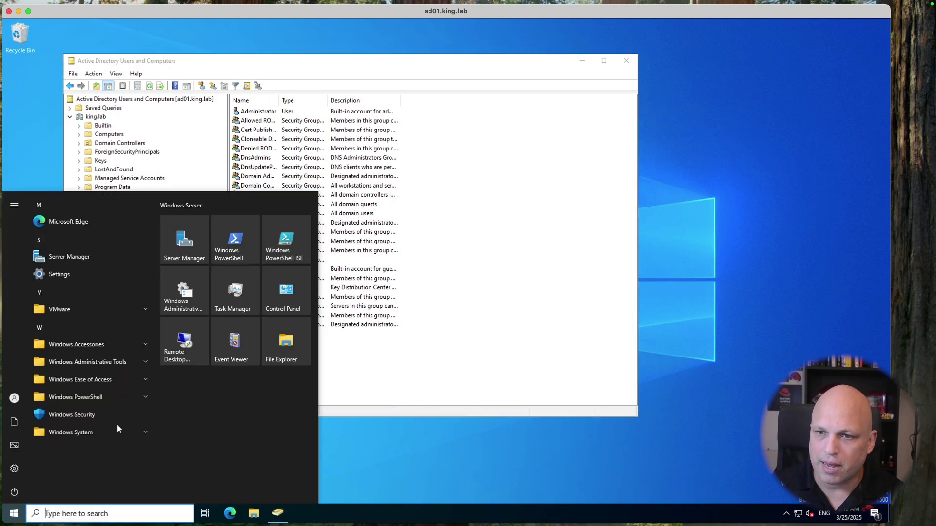
pyautogui.click(112, 362)
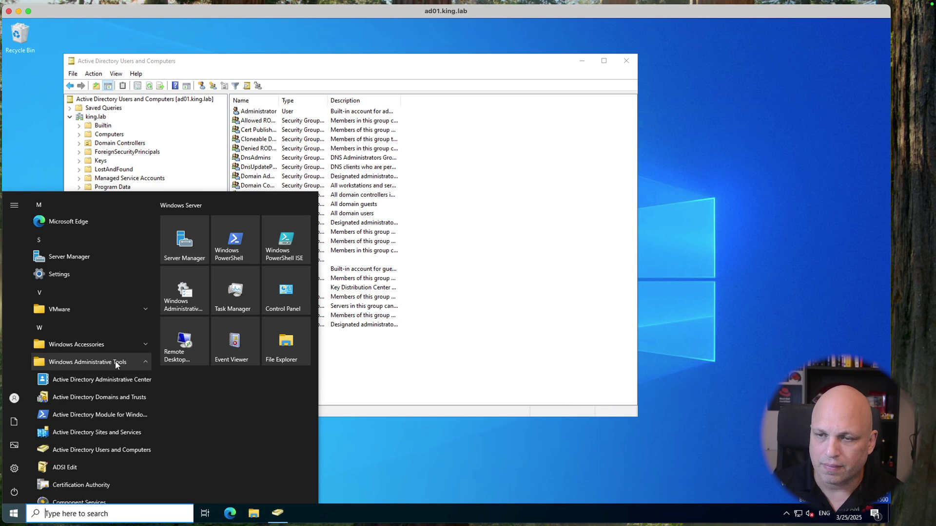
pyautogui.click(116, 361)
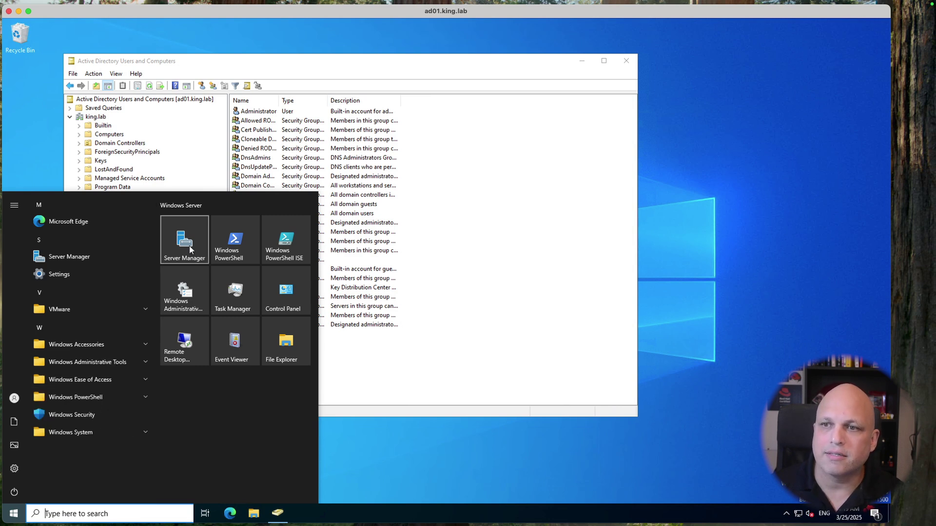
pyautogui.click(199, 249)
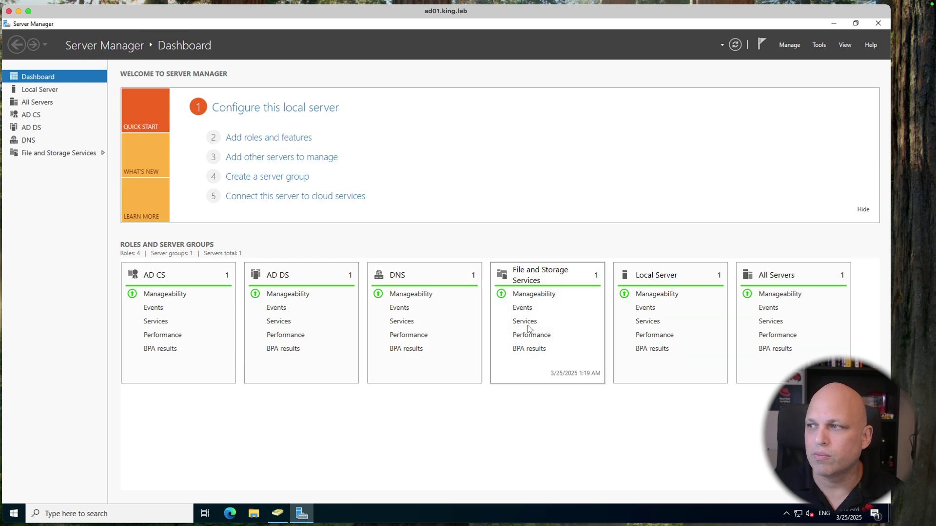
# Step: Confirm AD CS is installed on the Server Roles list, cancel the wizard, and open the AD CS page
pyautogui.click(272, 138)
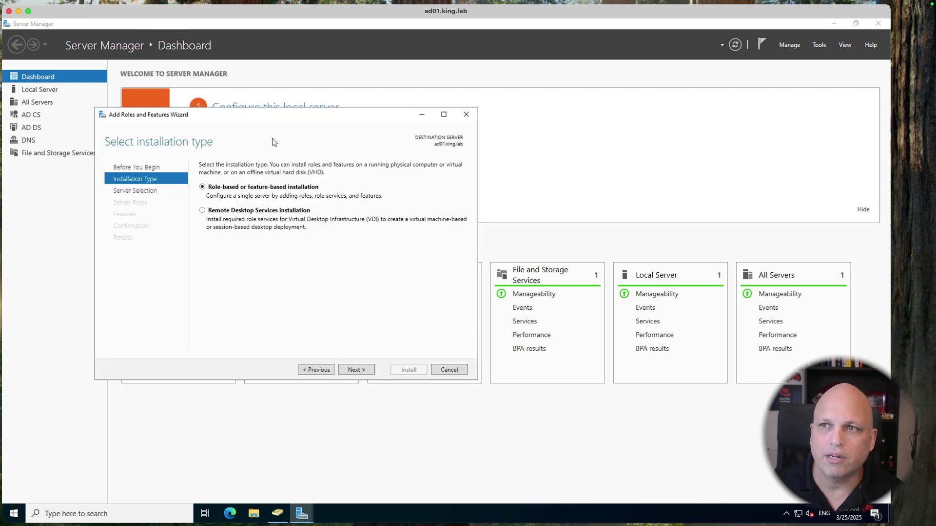
pyautogui.click(360, 372)
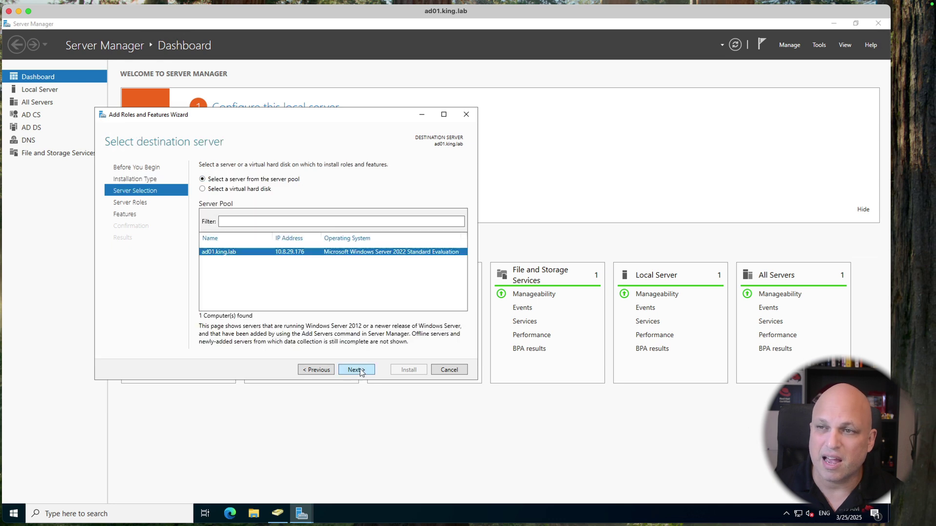
pyautogui.click(363, 372)
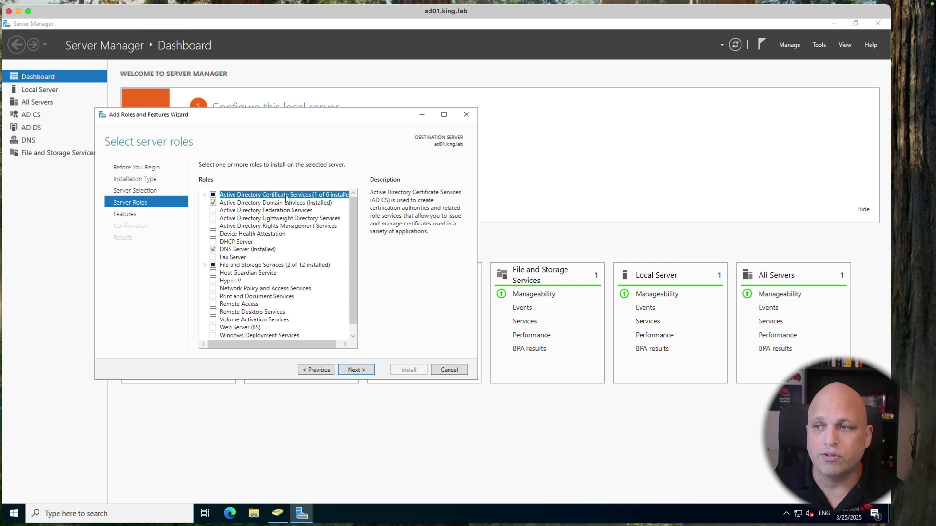
pyautogui.click(453, 373)
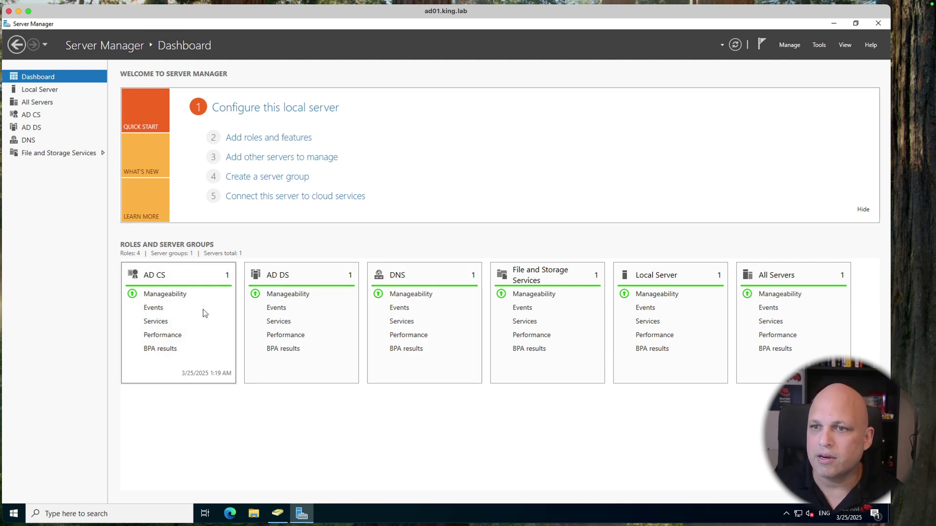
pyautogui.click(161, 277)
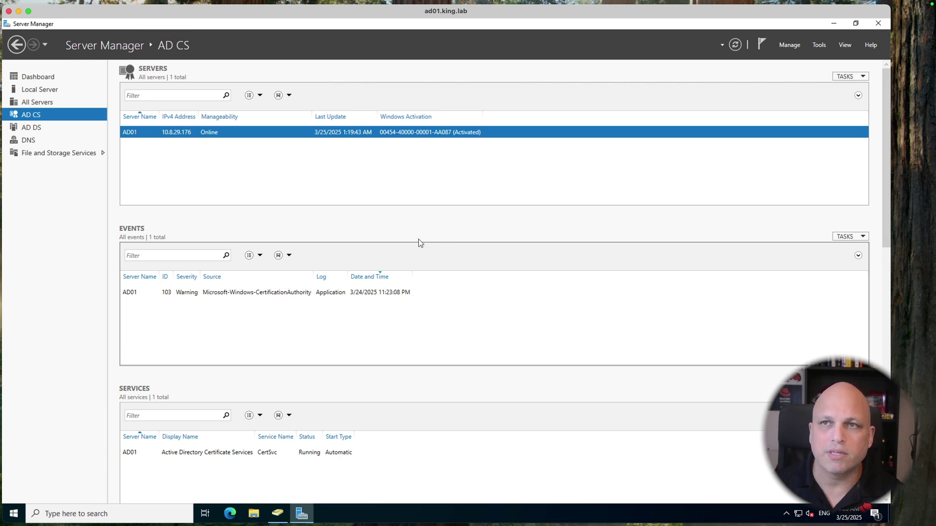
# Step: Open the Certification Authority console, expand king-AD01-CA, then return to the Red Hat article
pyautogui.click(834, 23)
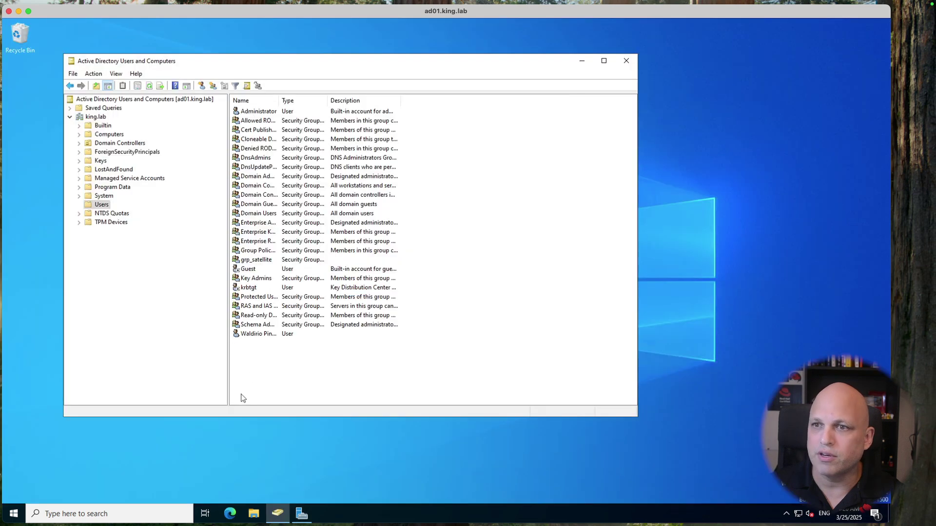
pyautogui.click(14, 513)
pyautogui.click(112, 361)
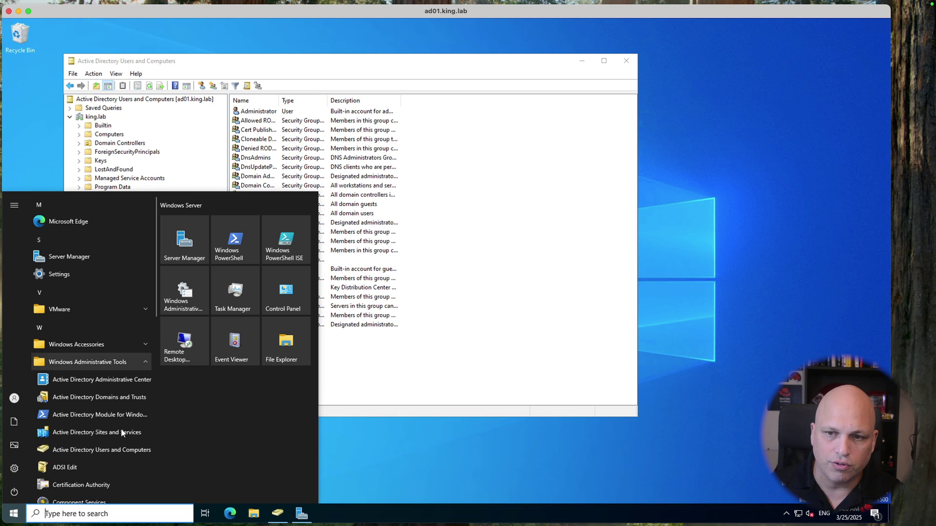
pyautogui.click(113, 485)
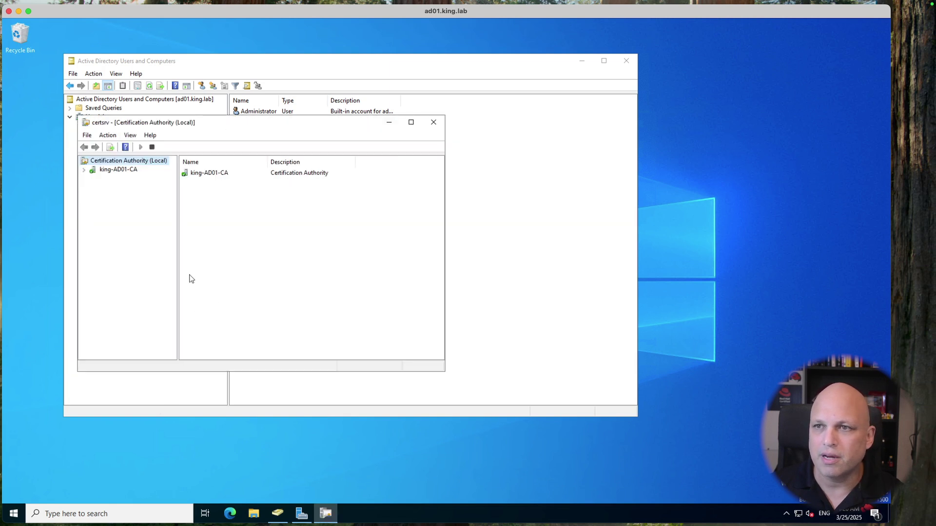
pyautogui.moveTo(215, 122); pyautogui.dragTo(184, 53)
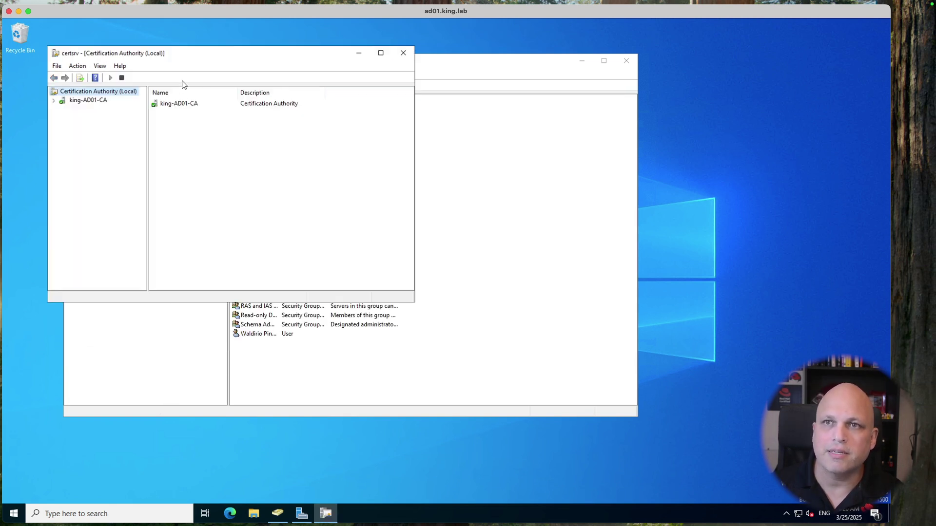
pyautogui.click(92, 101)
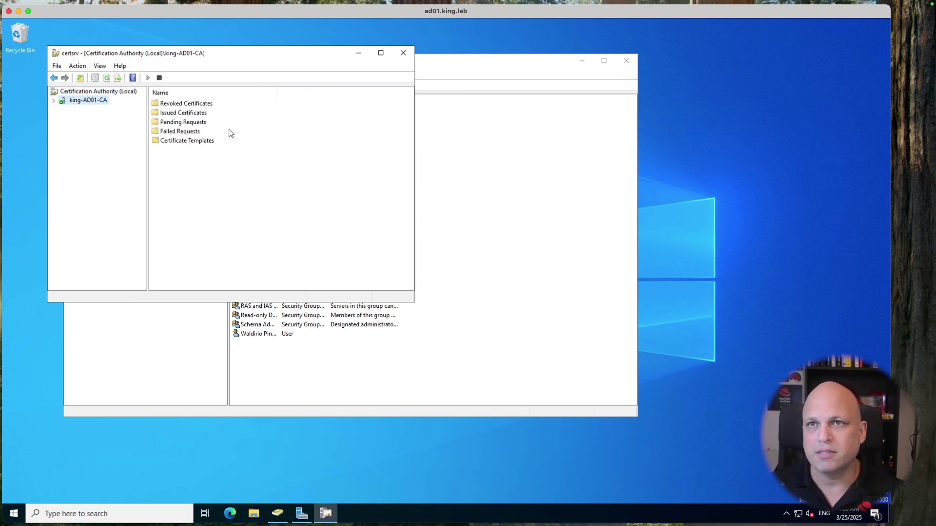
pyautogui.hotkey('ctrl', 'Right')
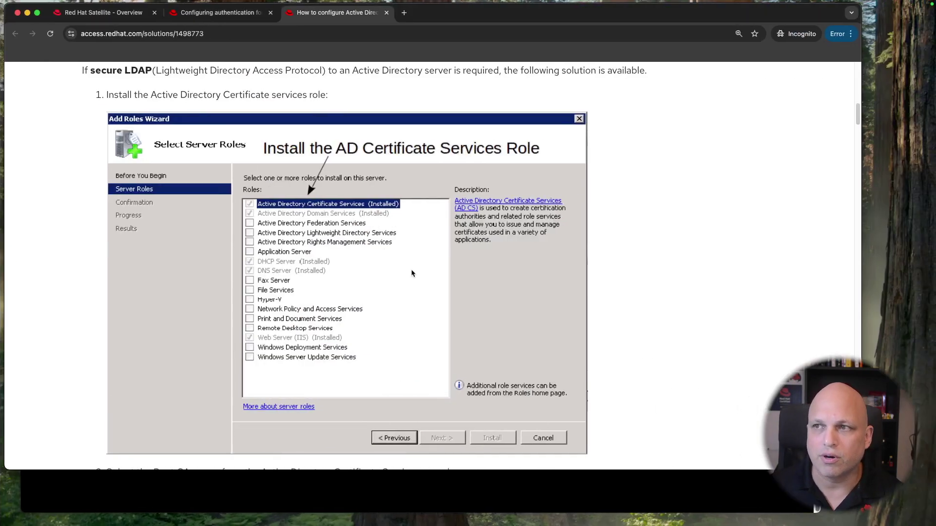
# Step: Scroll the Red Hat article through steps 1 and 2 on installing AD Certificate Services
pyautogui.scroll(10, 396, 241)
pyautogui.scroll(-6, 396, 242)
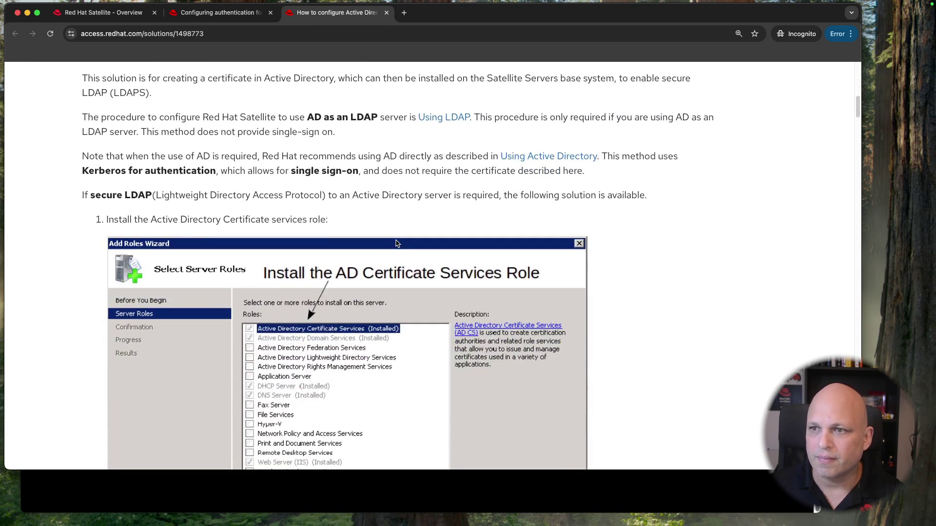
pyautogui.scroll(-5, 396, 243)
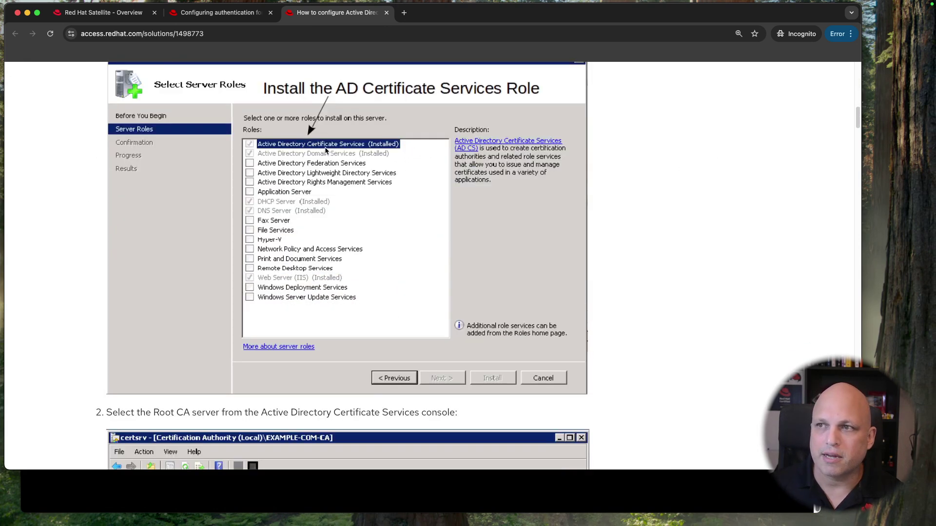
pyautogui.scroll(-10, 325, 147)
pyautogui.scroll(10, 379, 241)
pyautogui.scroll(1, 357, 234)
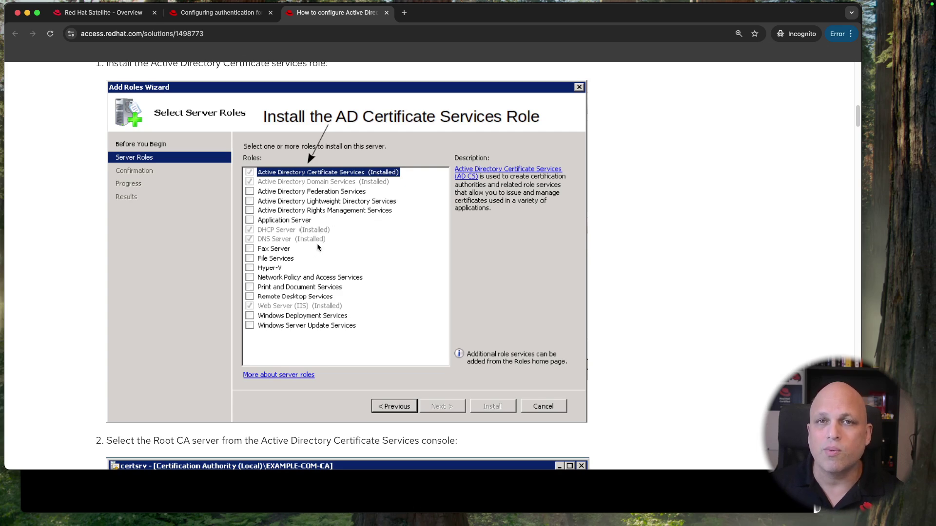
pyautogui.scroll(-7, 331, 248)
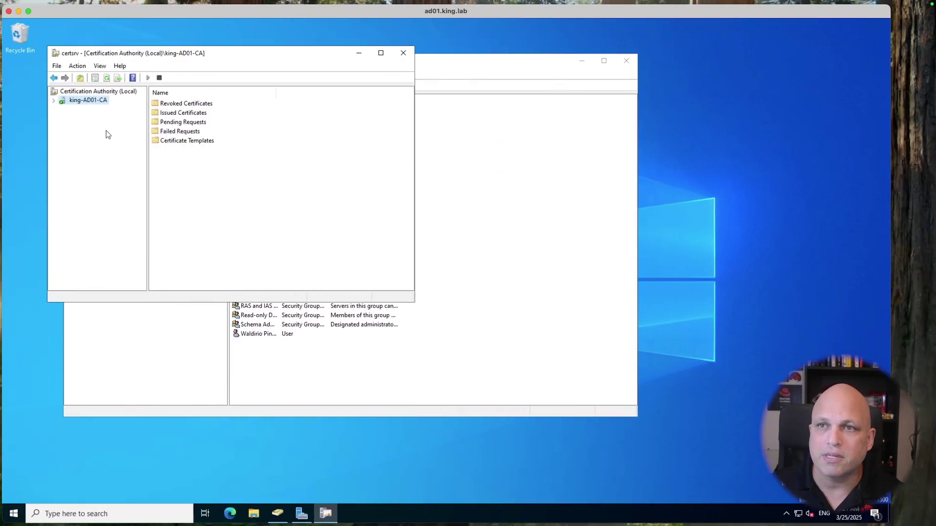
# Step: Check the article against the certsrv console and open the king-AD01-CA properties
pyautogui.hotkey('ctrl', 'Right')
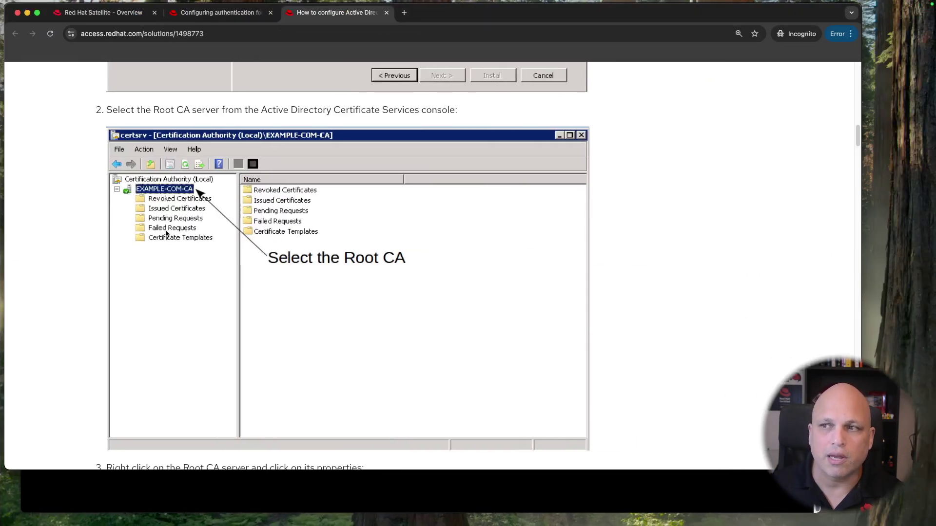
pyautogui.hotkey('ctrl', 'Left')
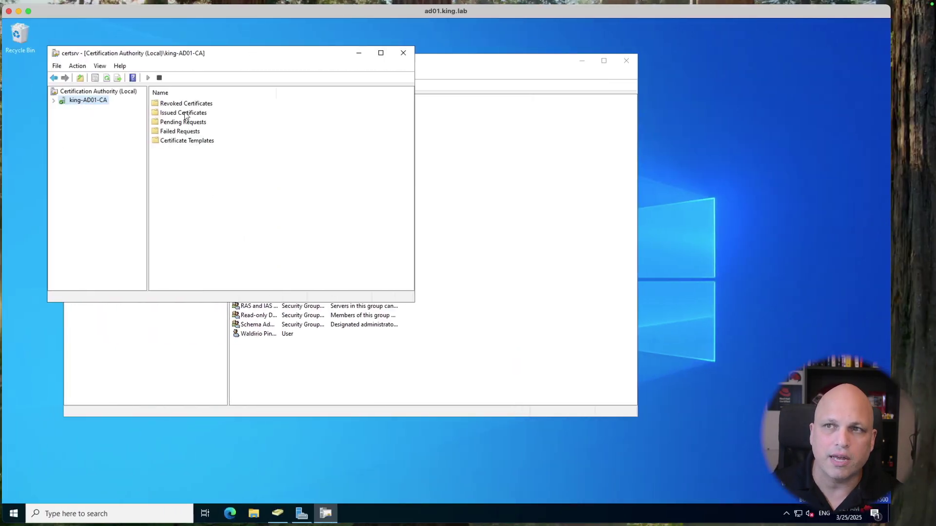
pyautogui.hotkey('ctrl', 'Right')
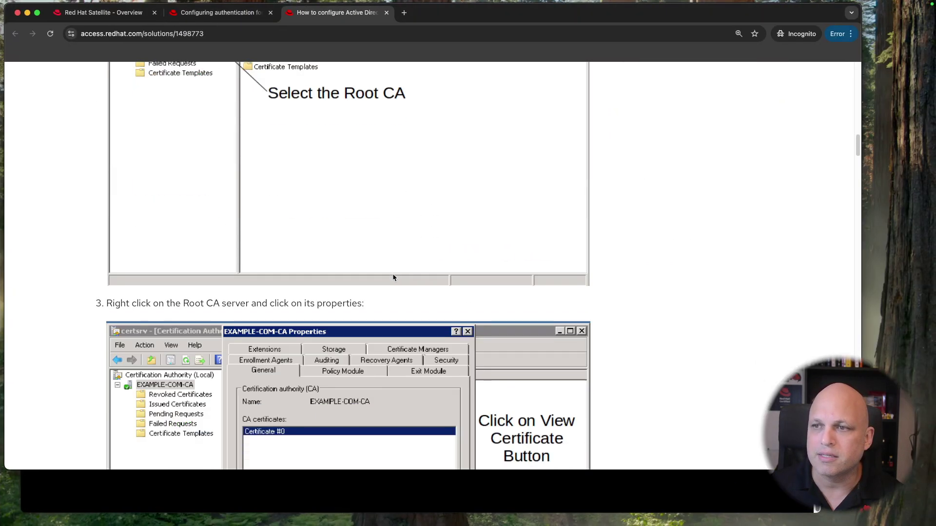
pyautogui.scroll(-9, 394, 278)
pyautogui.scroll(5, 391, 275)
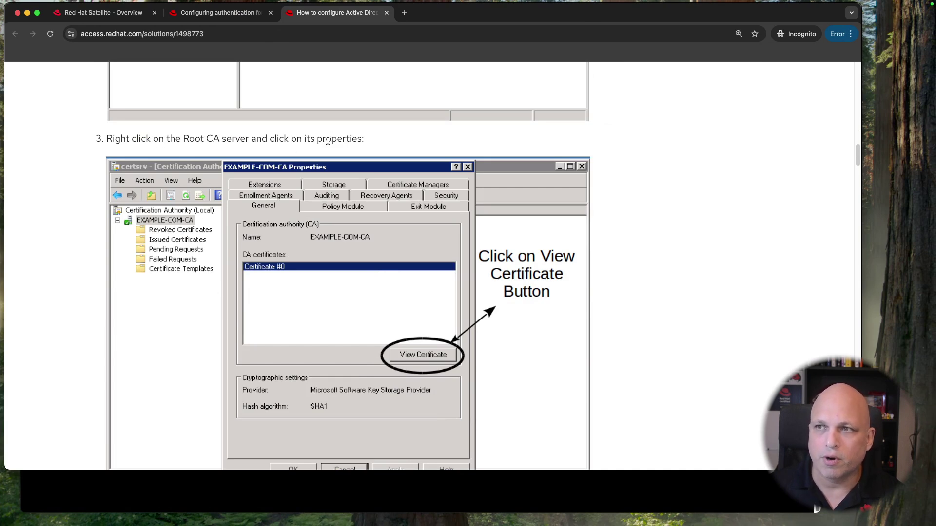
pyautogui.hotkey('ctrl', 'Left')
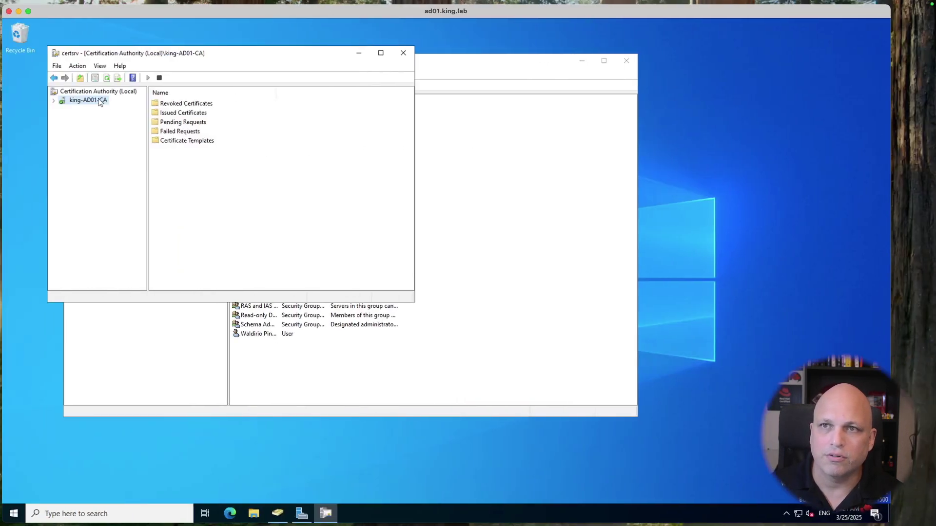
pyautogui.rightClick(101, 101)
pyautogui.click(130, 157)
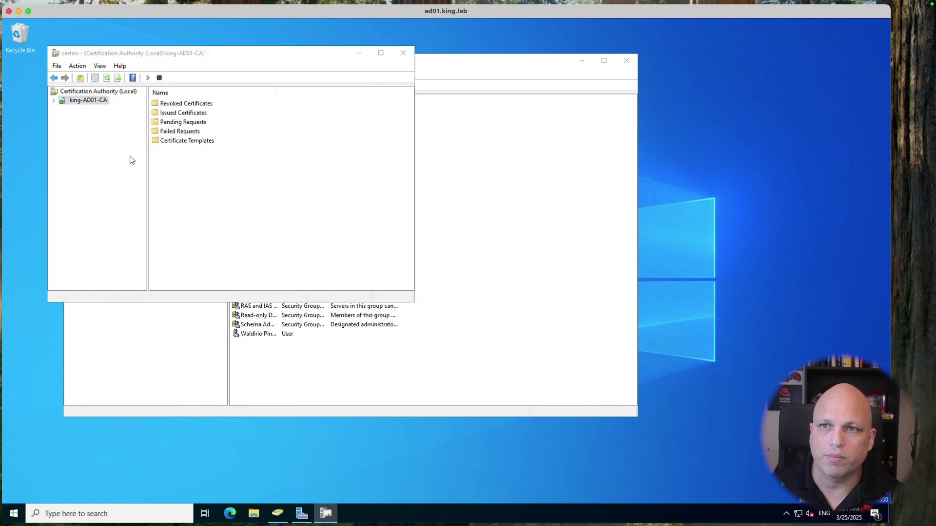
# Step: View the CA's root certificate from the properties' General tab
pyautogui.hotkey('ctrl', 'Right')
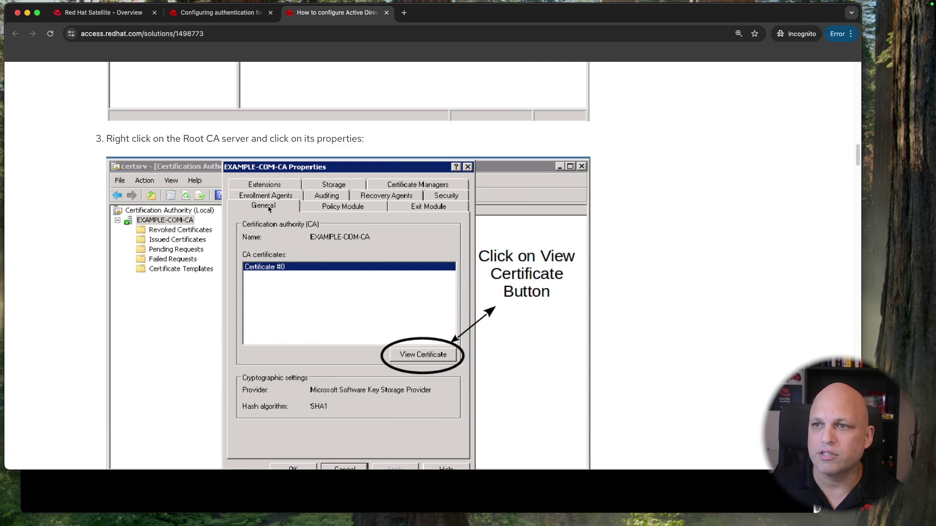
pyautogui.hotkey('ctrl', 'Left')
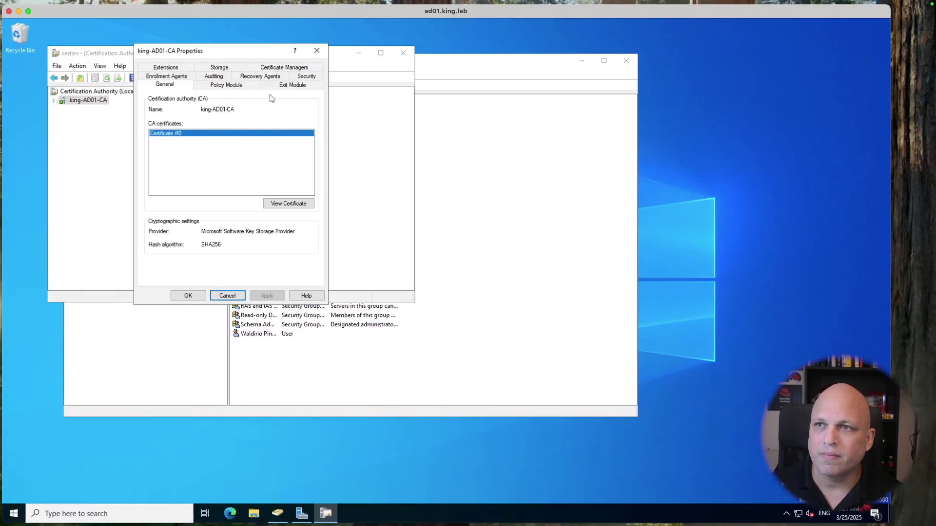
pyautogui.click(223, 86)
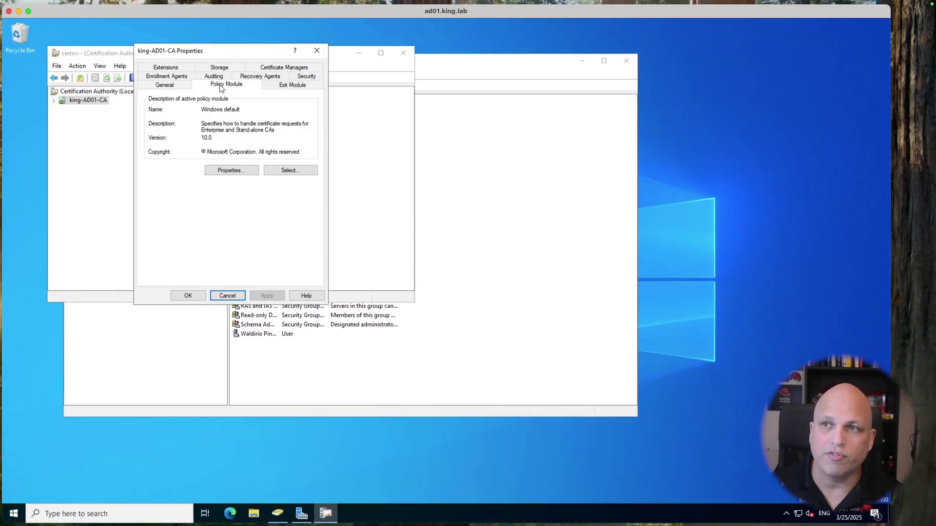
pyautogui.click(165, 86)
pyautogui.click(298, 204)
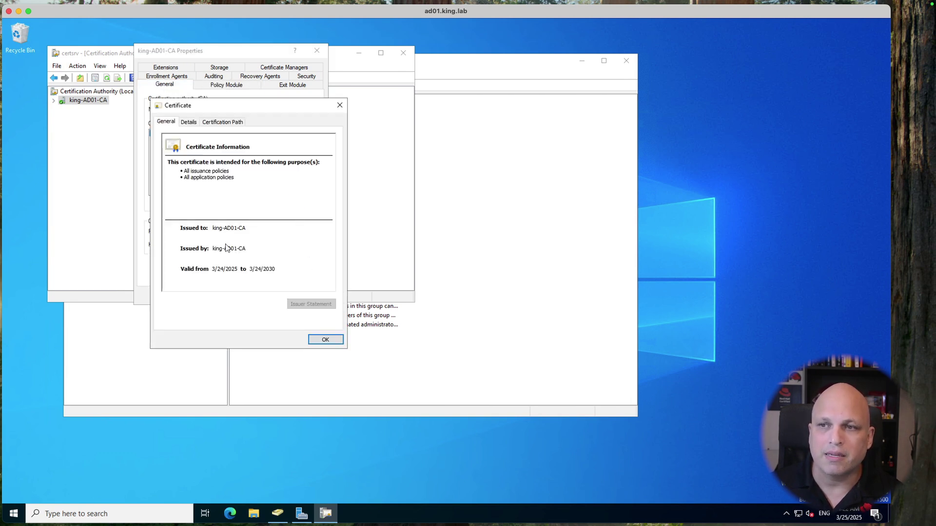
# Step: Show the certificate's Details and launch Copy to File for the export
pyautogui.press('super+Tab')
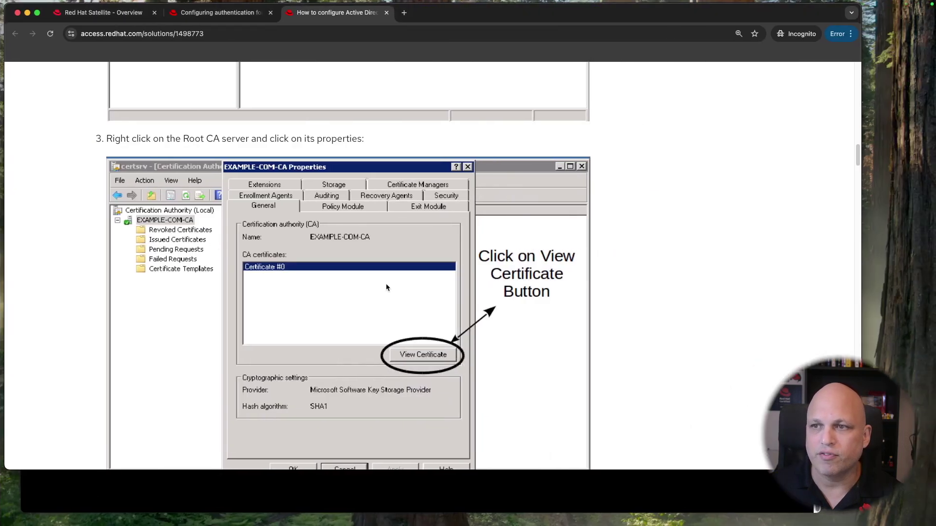
pyautogui.scroll(-7, 399, 300)
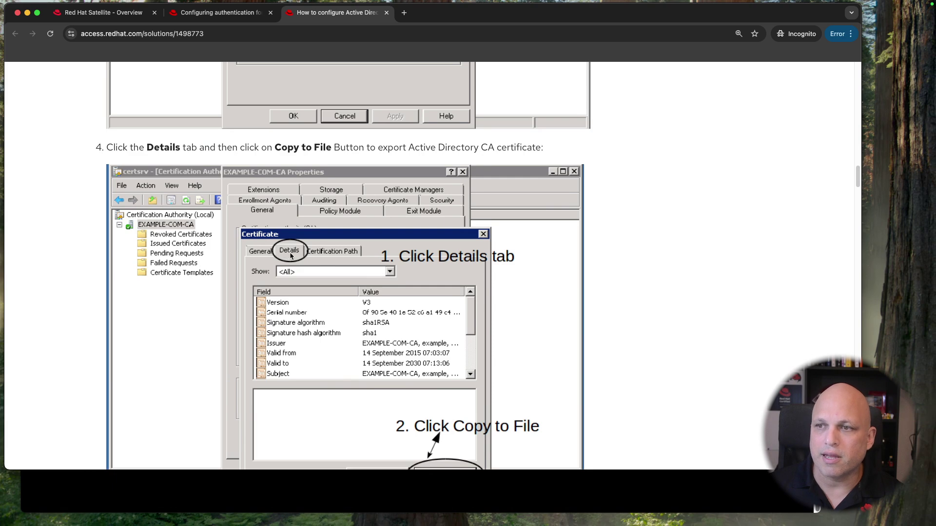
pyautogui.scroll(-2, 295, 258)
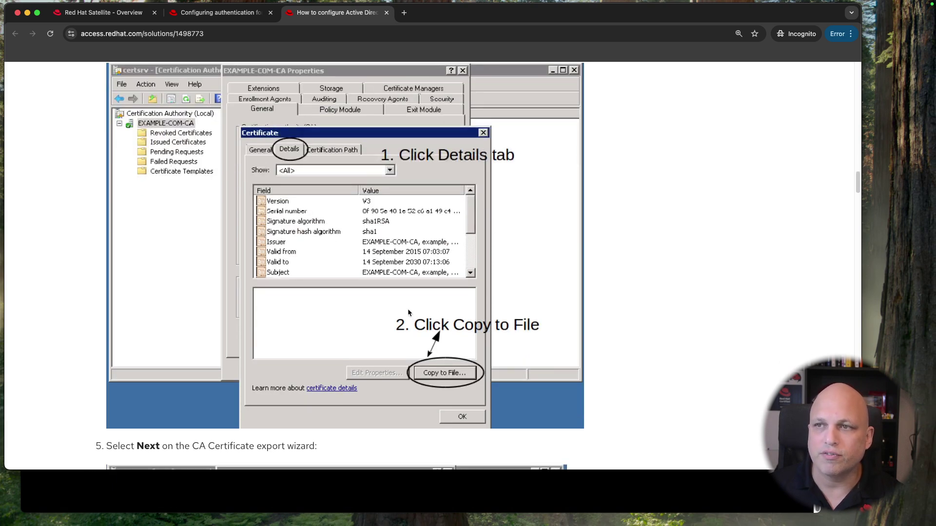
pyautogui.hotkey('ctrl', 'Left')
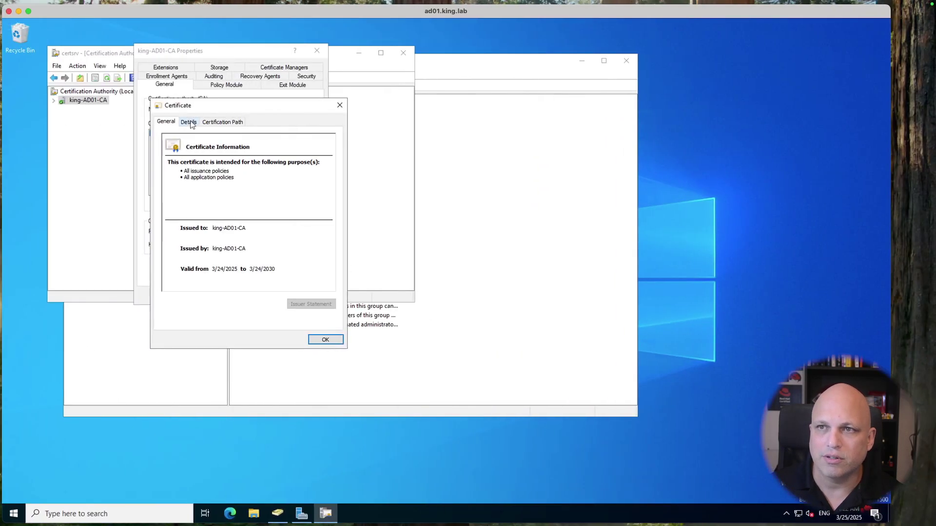
pyautogui.click(189, 122)
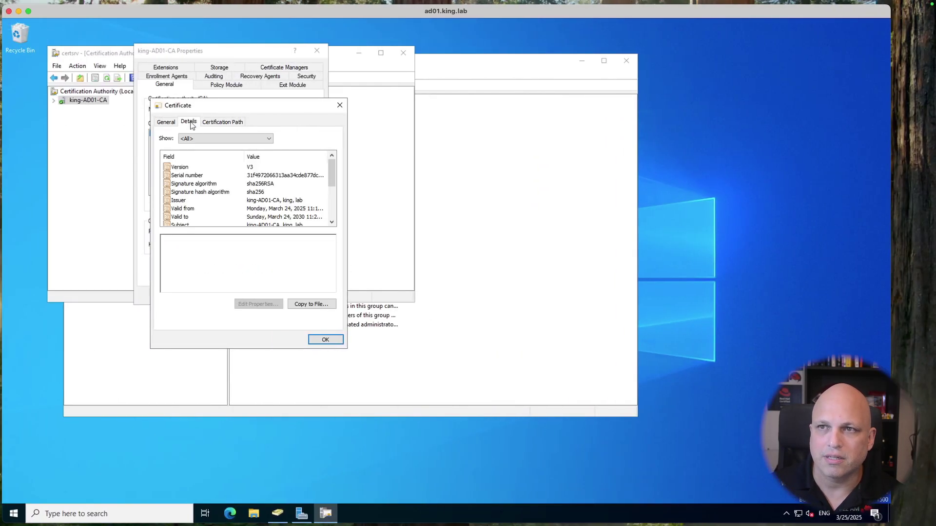
pyautogui.click(313, 305)
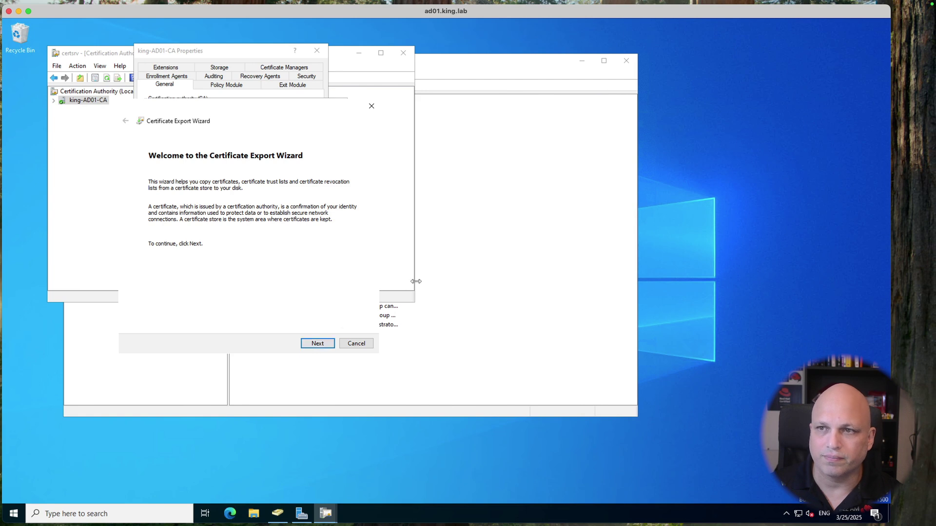
pyautogui.hotkey('ctrl', 'Right')
pyautogui.scroll(-8, 399, 242)
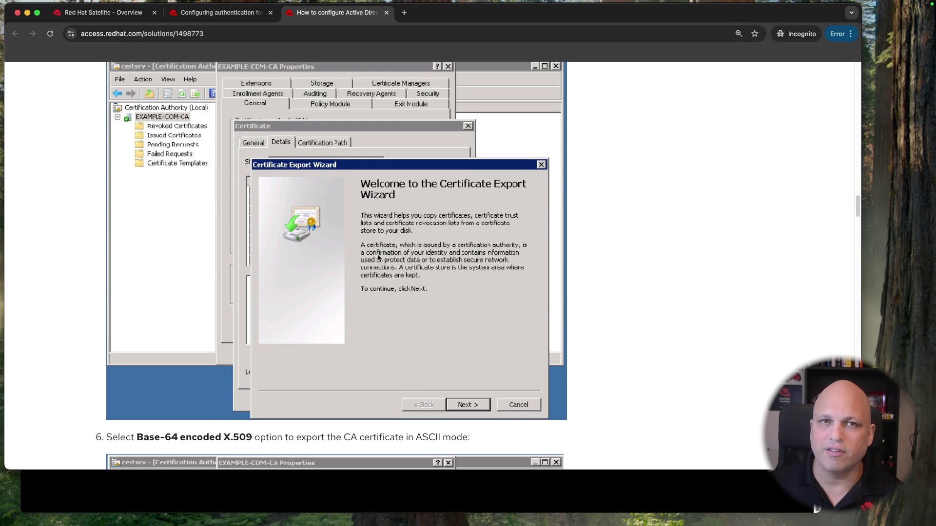
# Step: Move past the Certificate Export Wizard's welcome page, checking the article's next step
pyautogui.scroll(-3, 385, 234)
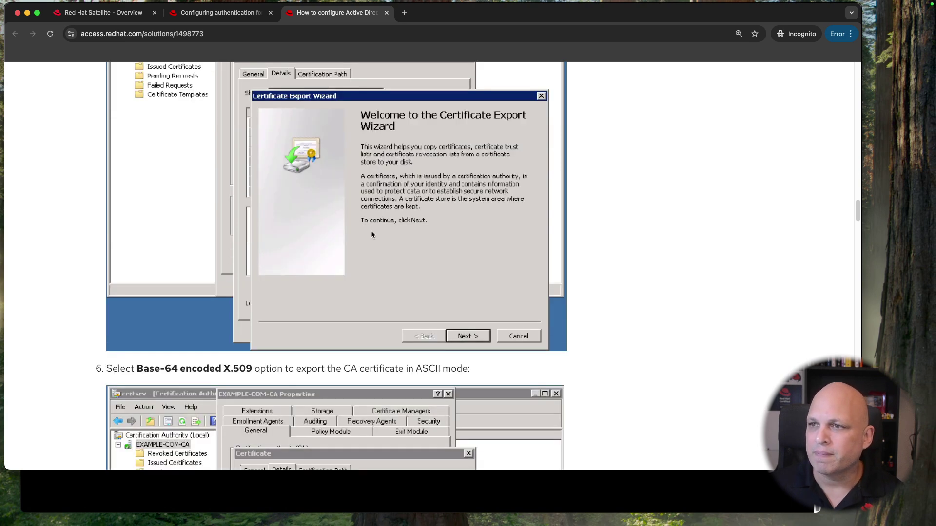
pyautogui.hotkey('ctrl', 'Left')
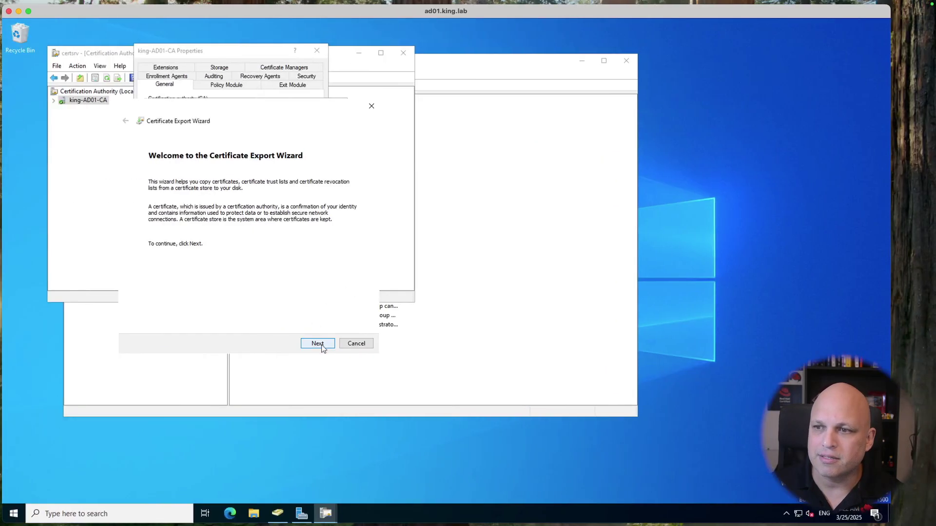
pyautogui.click(317, 344)
pyautogui.hotkey('ctrl', 'Right')
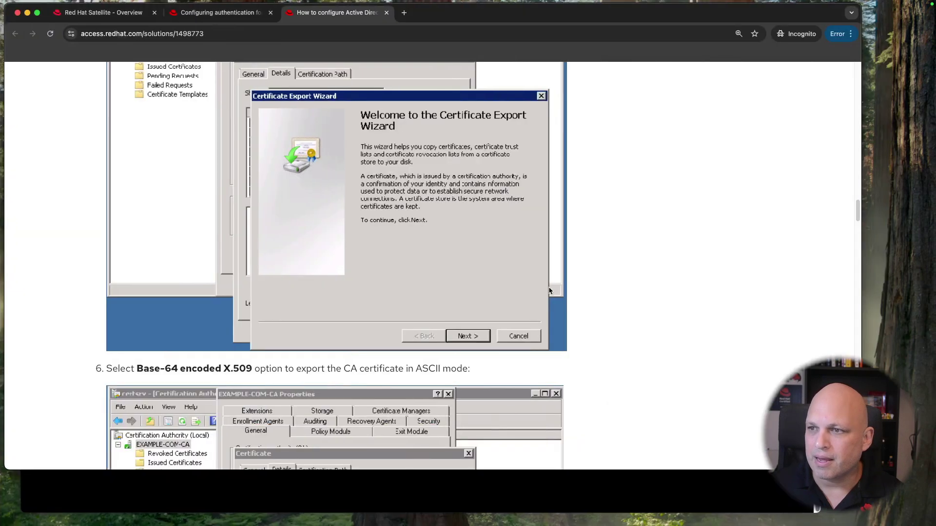
pyautogui.scroll(-8, 531, 279)
pyautogui.scroll(-3, 531, 281)
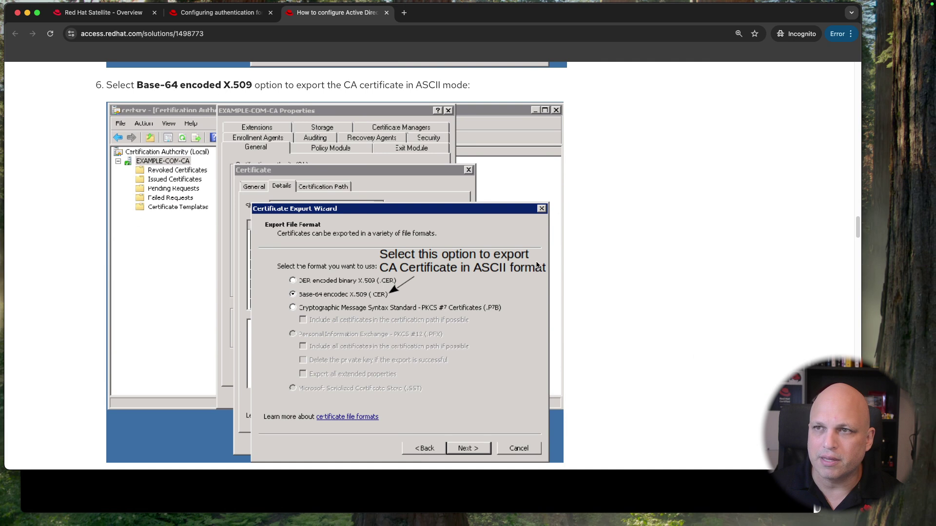
pyautogui.scroll(-3, 536, 264)
pyautogui.scroll(4, 537, 264)
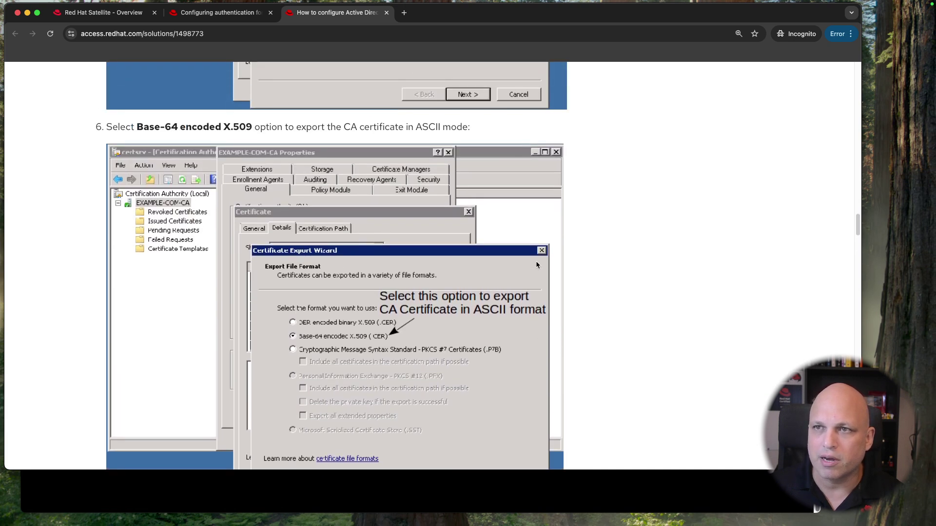
# Step: Keep the Base-64 encoded X.509 (.CER) export format and continue
pyautogui.moveTo(123, 126); pyautogui.dragTo(235, 124)
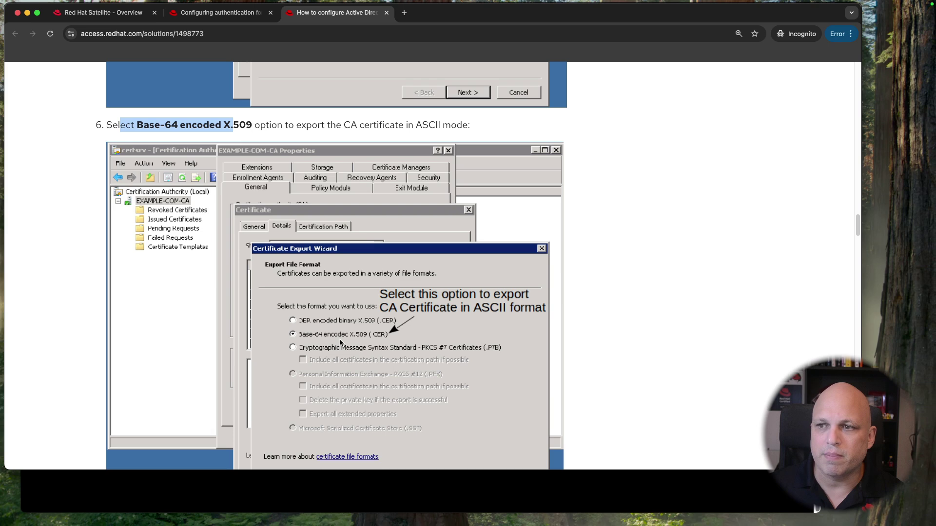
pyautogui.hotkey('ctrl', 'Left')
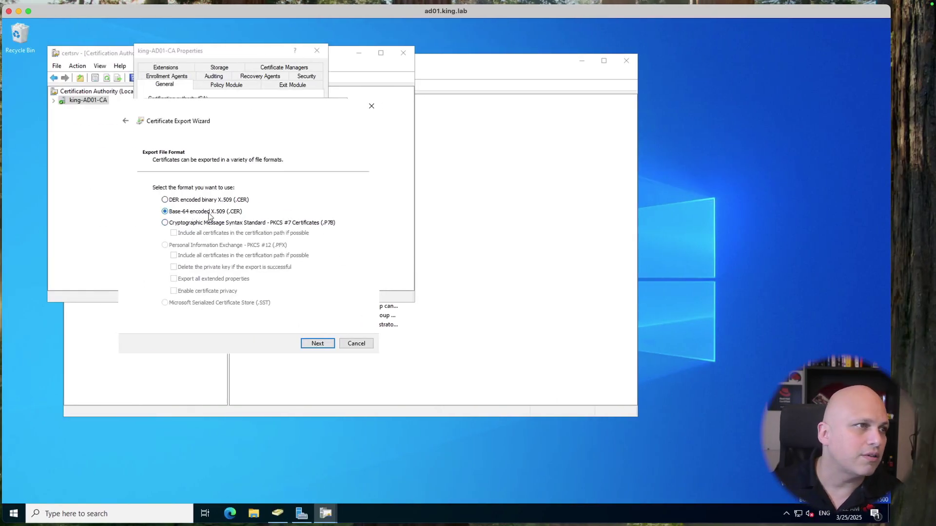
pyautogui.click(317, 343)
# Step: Set the export file to king-ca.cer on the Desktop and continue to the summary
pyautogui.hotkey('ctrl', 'Right')
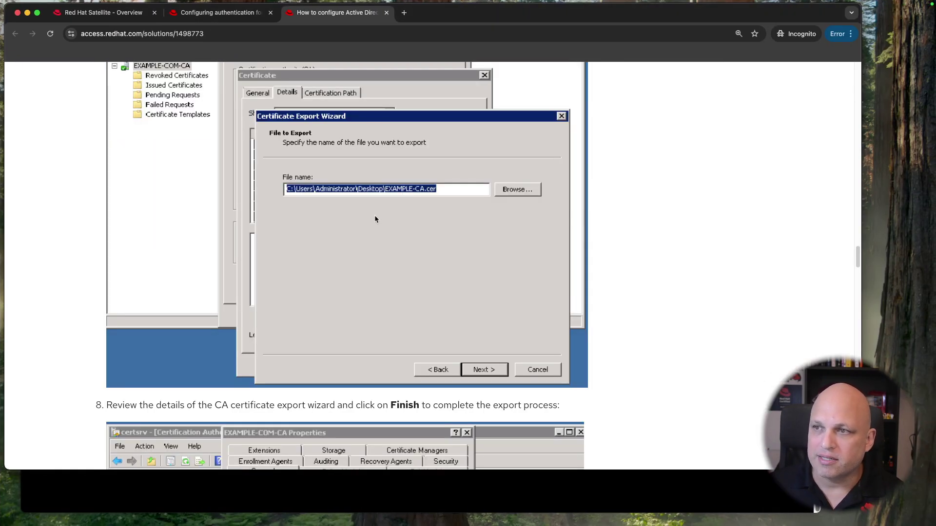
pyautogui.hotkey('ctrl', 'Left')
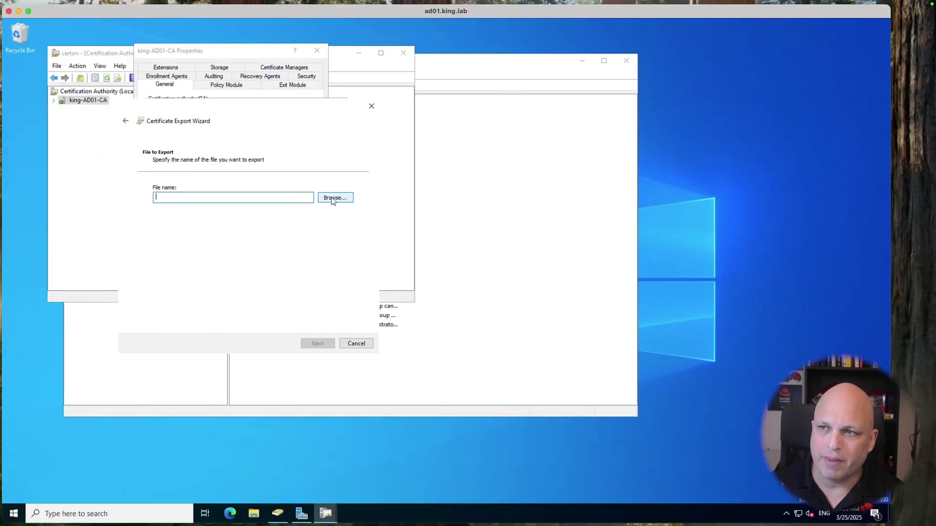
pyautogui.click(333, 198)
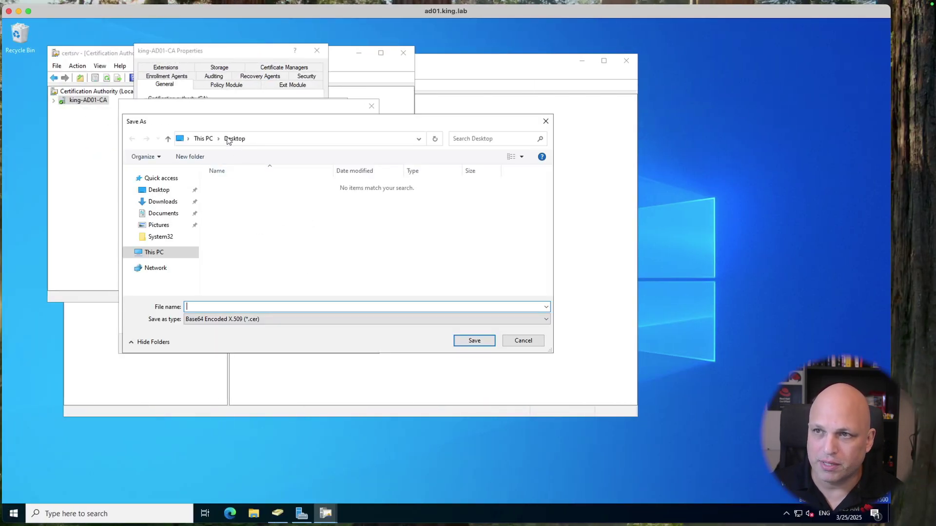
pyautogui.write('king-ca.')
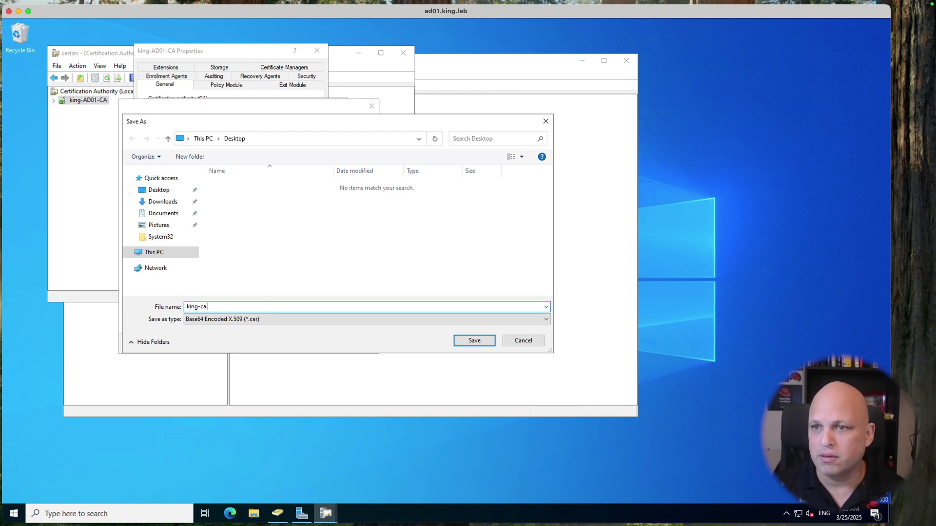
pyautogui.write('cer')
pyautogui.click(474, 341)
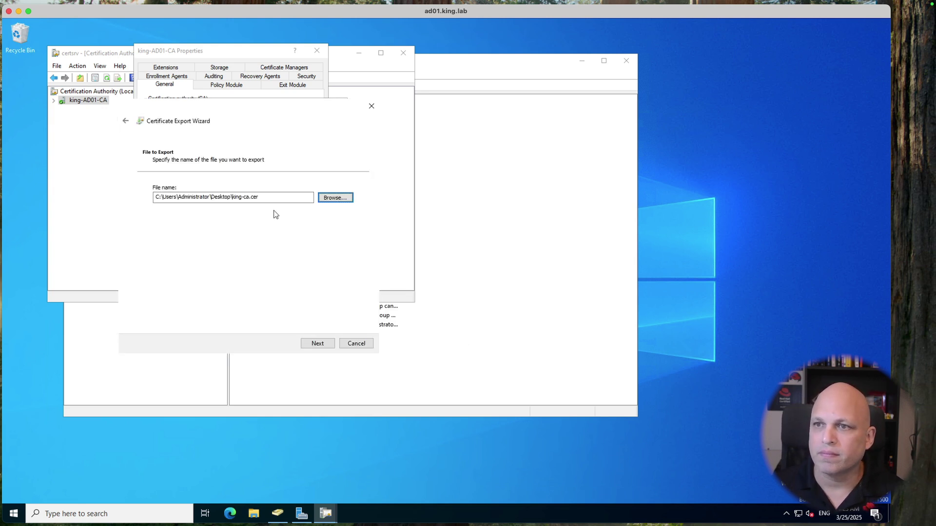
pyautogui.click(322, 344)
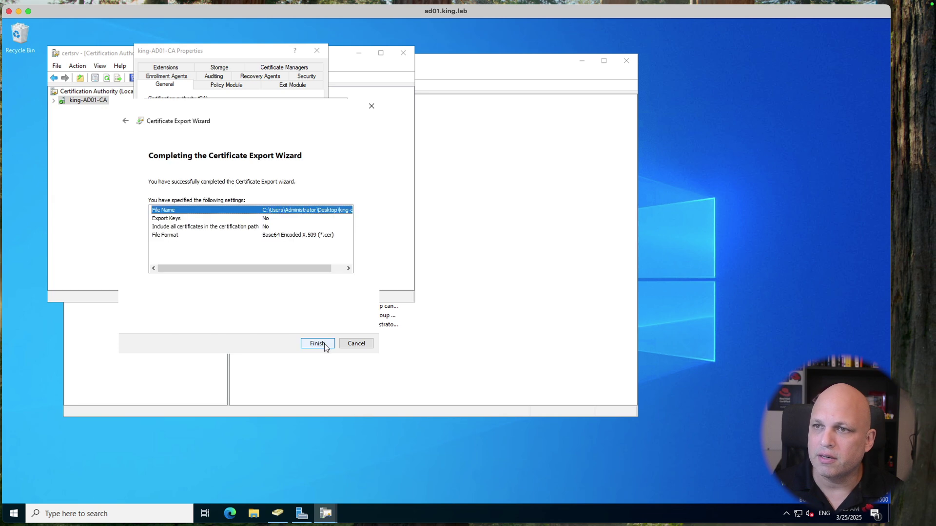
# Step: Compare the summary's file name, format, export keys and path settings with the article
pyautogui.hotkey('ctrl', 'Right')
pyautogui.scroll(-8, 529, 276)
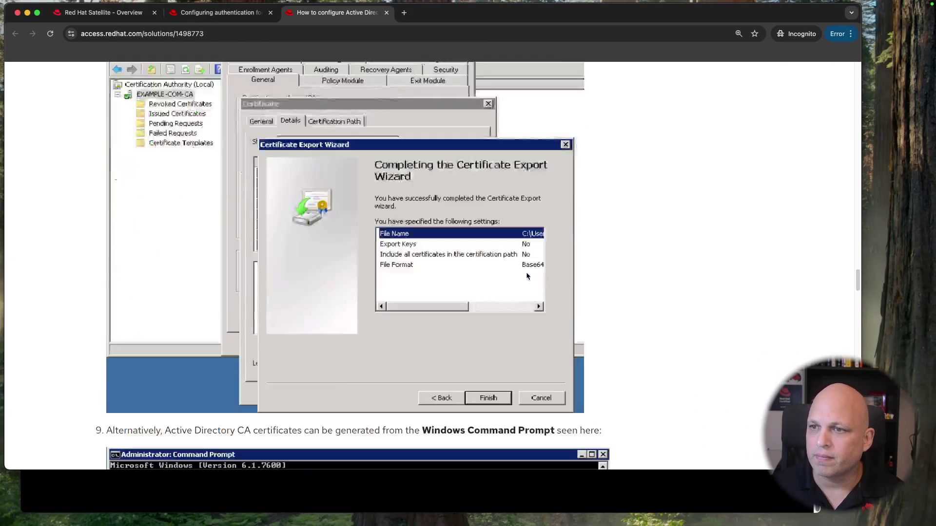
pyautogui.scroll(-2, 528, 276)
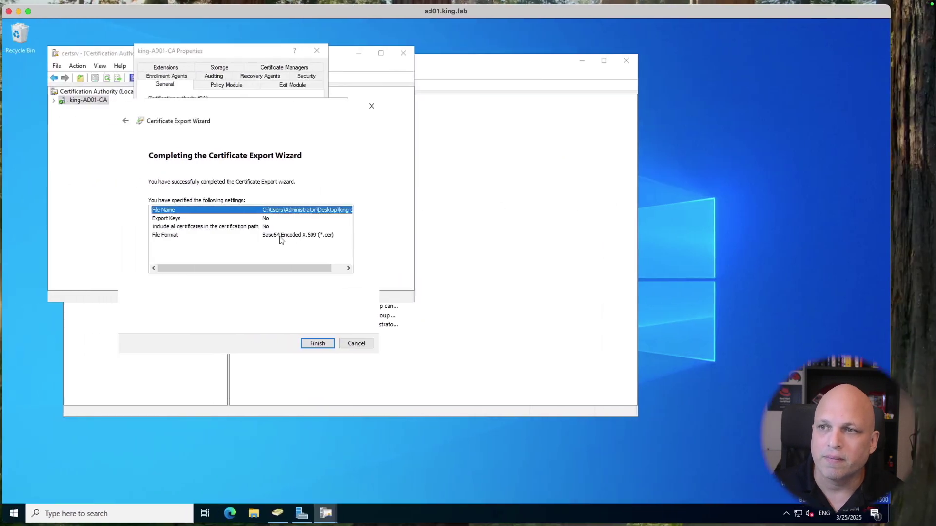
pyautogui.click(288, 237)
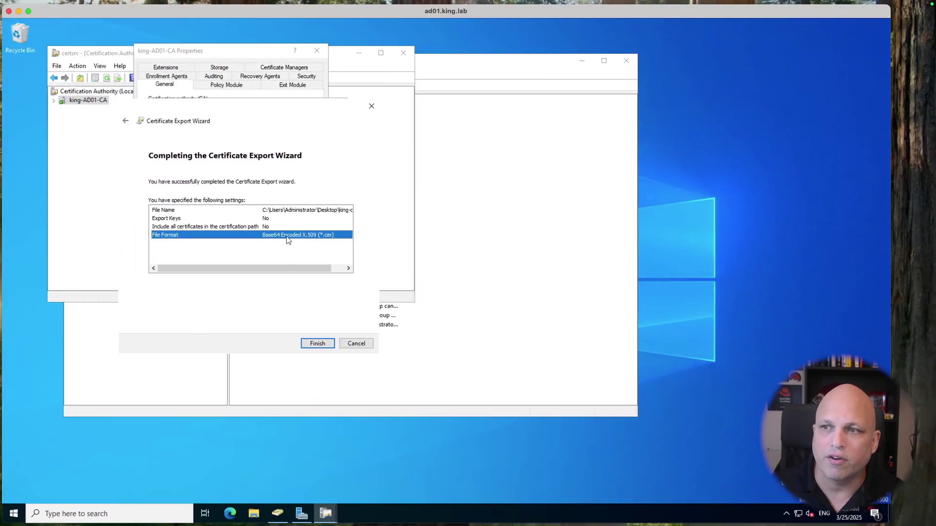
pyautogui.click(267, 224)
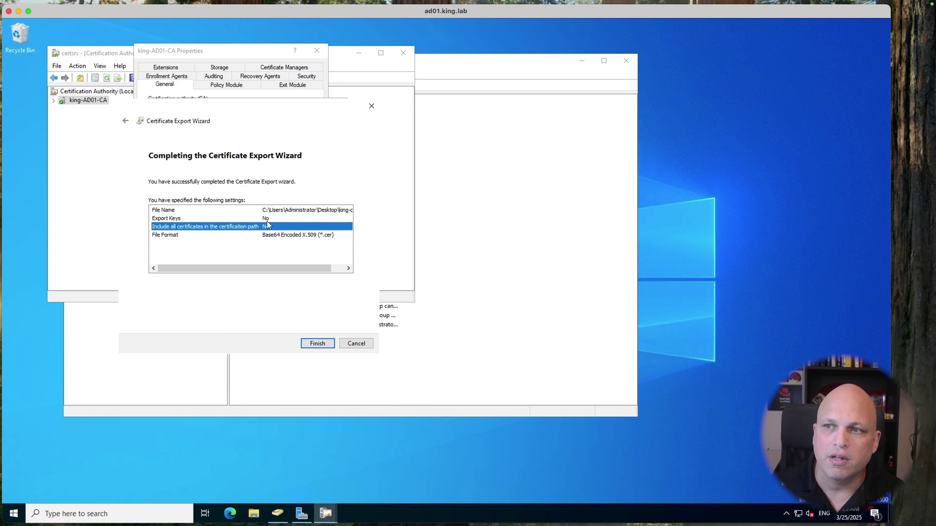
pyautogui.click(271, 220)
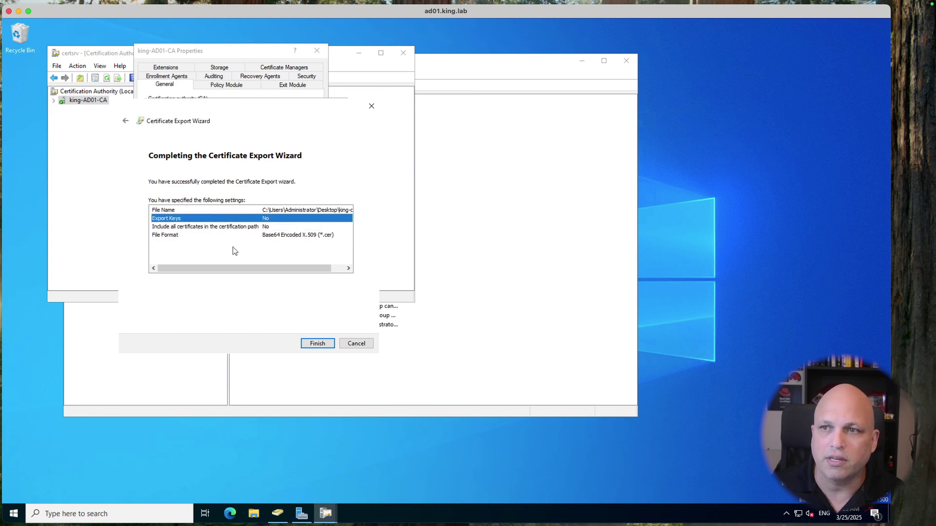
pyautogui.click(212, 227)
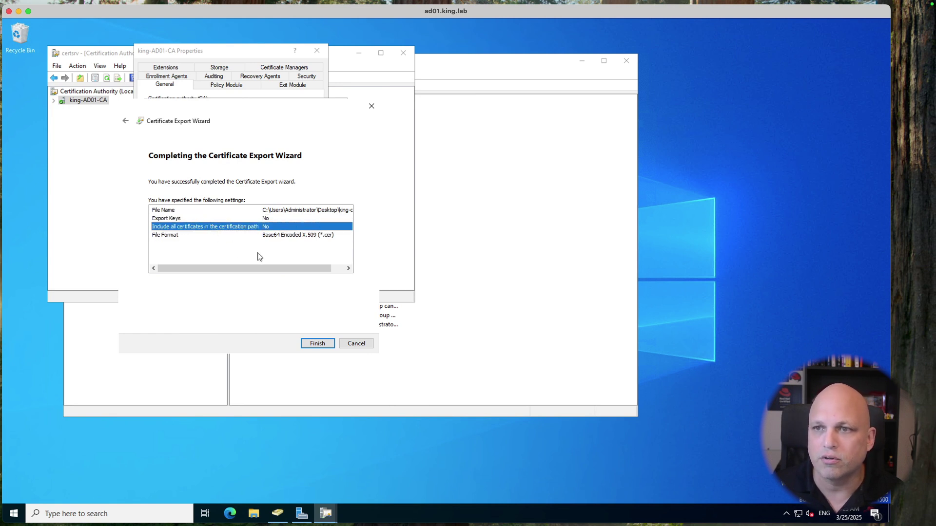
pyautogui.click(305, 210)
pyautogui.moveTo(270, 267); pyautogui.dragTo(201, 269)
# Step: Finish the export, acknowledge success, and close the Certificate and CA Properties dialogs
pyautogui.click(318, 344)
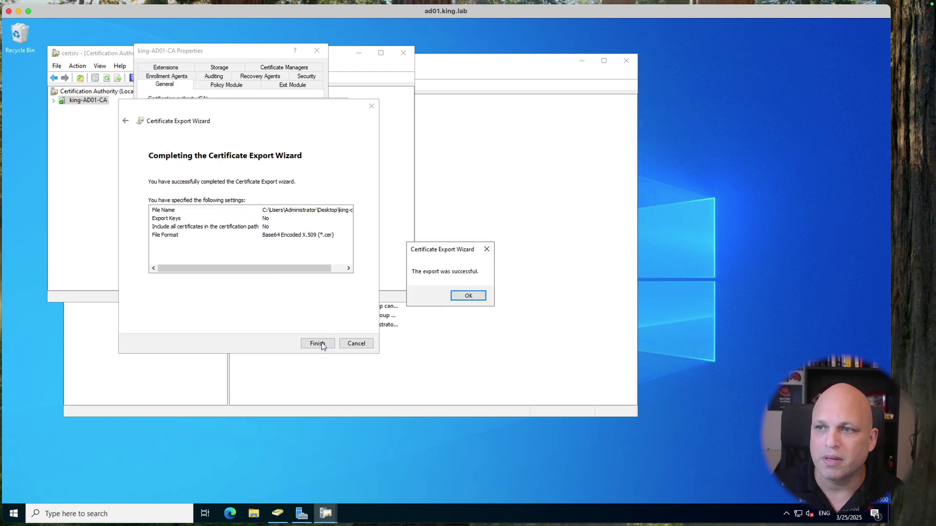
pyautogui.click(471, 298)
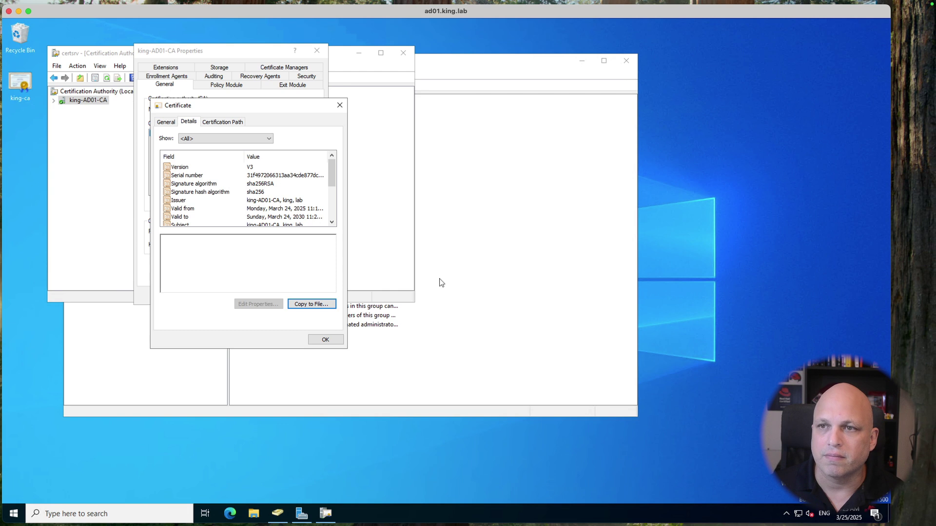
pyautogui.click(329, 343)
pyautogui.click(230, 296)
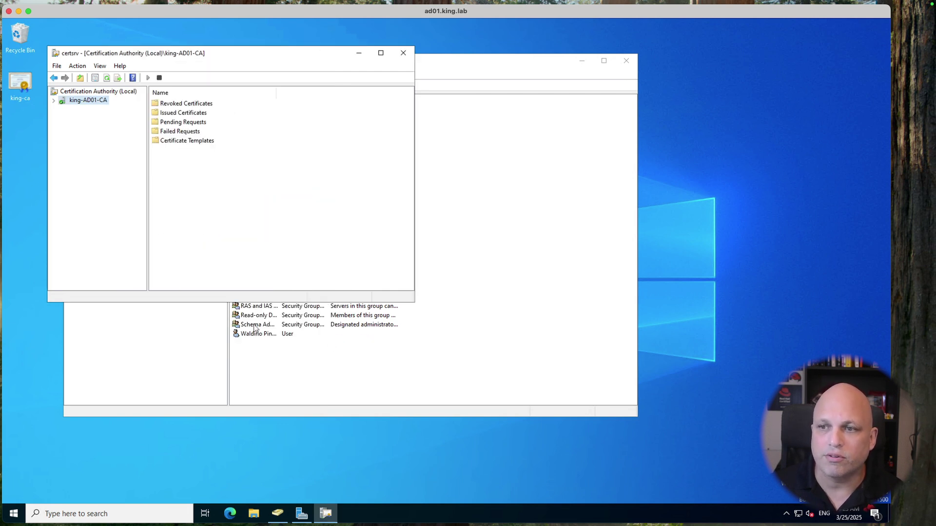
# Step: Open king-ca.cer from the Desktop folder in Notepad as Base-64 text
pyautogui.click(253, 513)
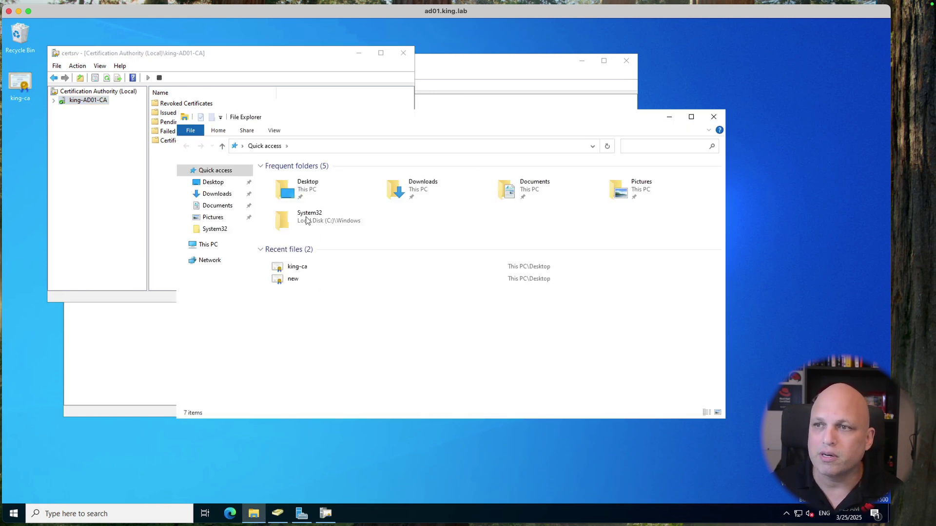
pyautogui.doubleClick(302, 188)
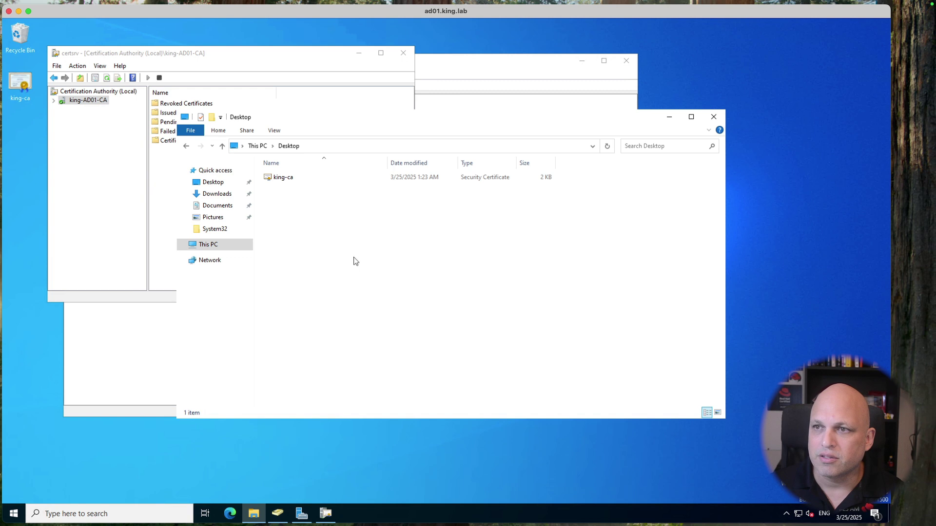
pyautogui.click(290, 180)
pyautogui.rightClick(290, 179)
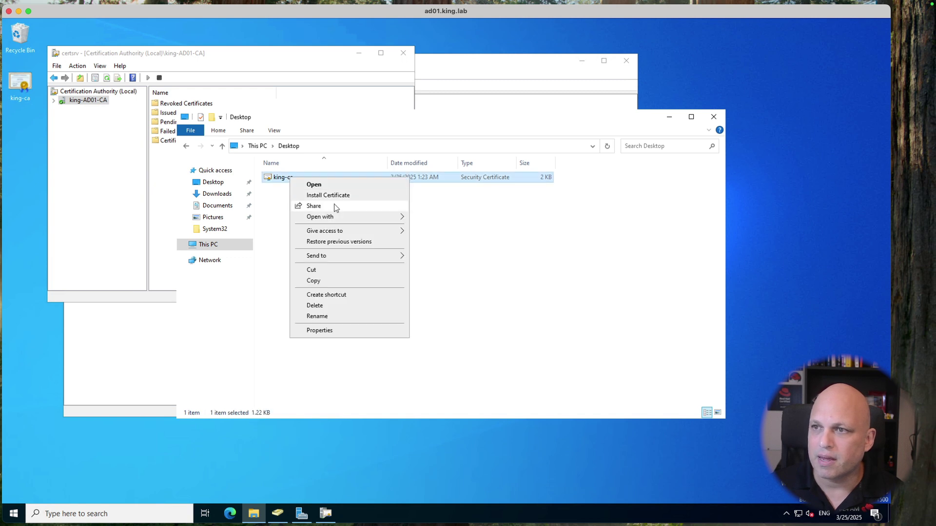
pyautogui.moveTo(337, 219)
pyautogui.click(449, 229)
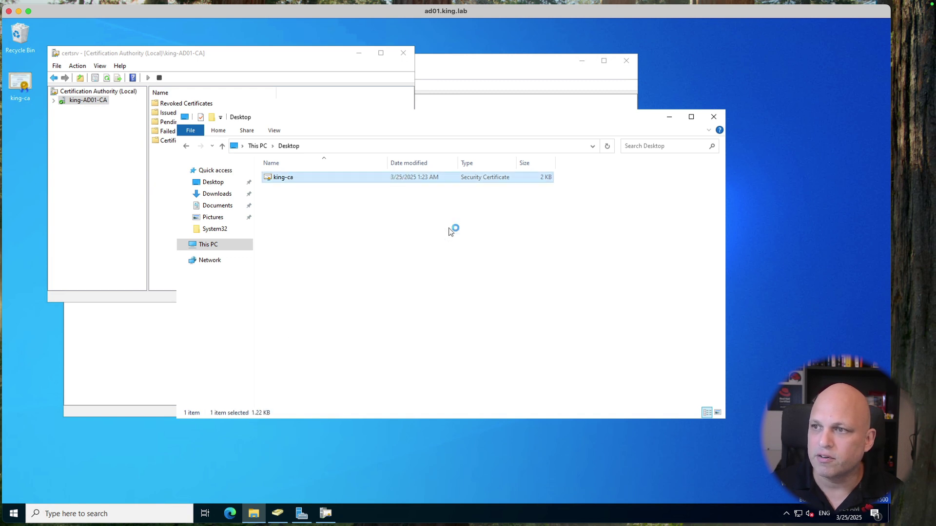
pyautogui.moveTo(147, 262); pyautogui.dragTo(41, 63)
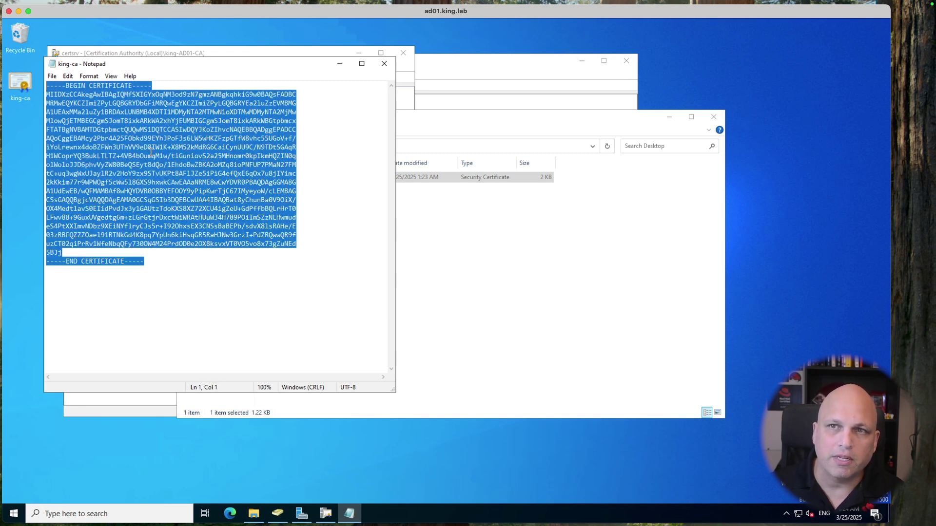
pyautogui.click(200, 182)
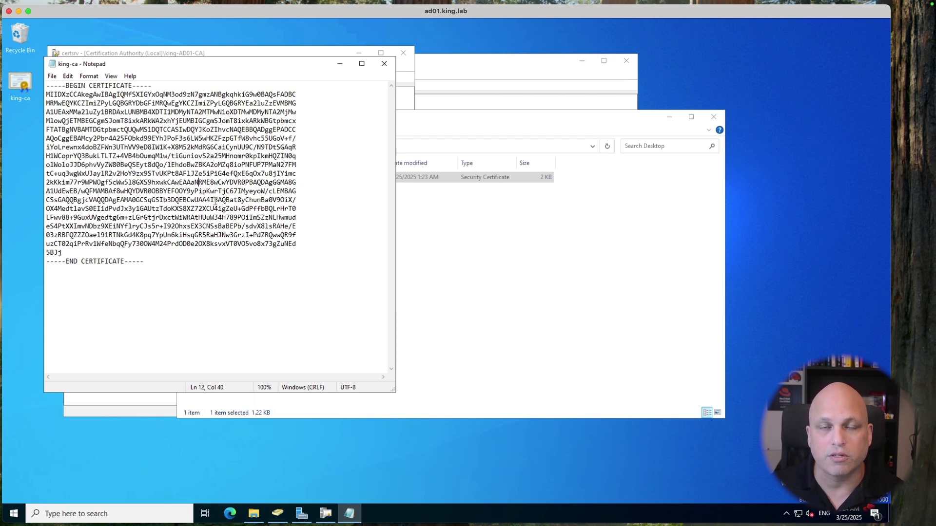
# Step: Move the Notepad window to the right and read the article's step 9 certutil alternative
pyautogui.click(238, 217)
pyautogui.moveTo(284, 68); pyautogui.dragTo(683, 54)
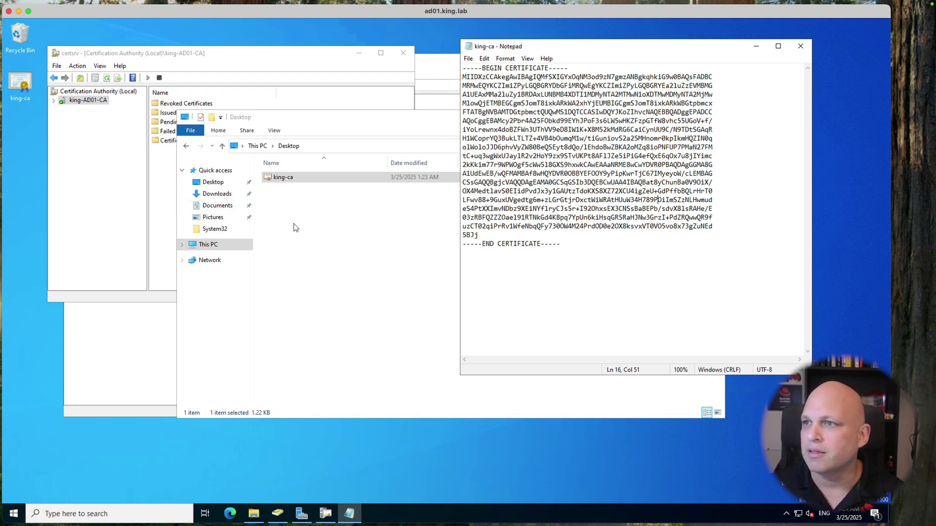
pyautogui.hotkey('ctrl', 'Right')
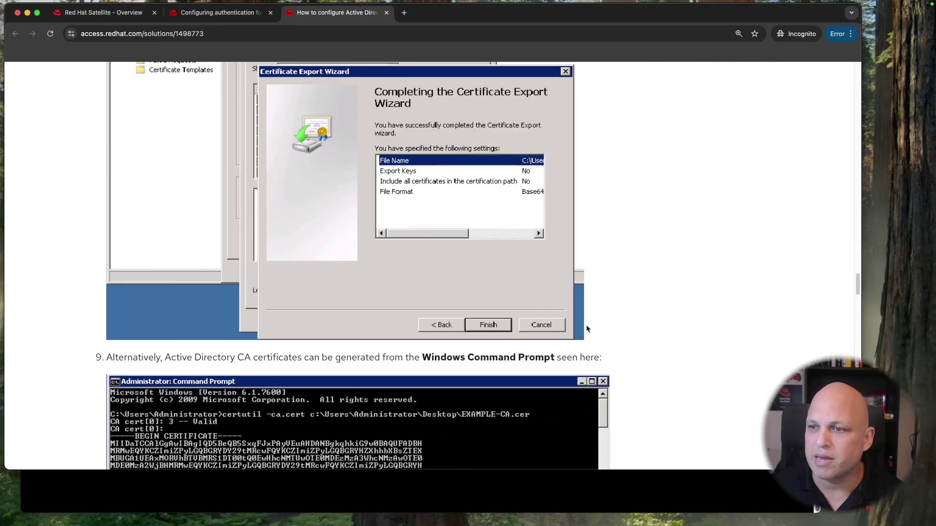
pyautogui.scroll(-5, 587, 326)
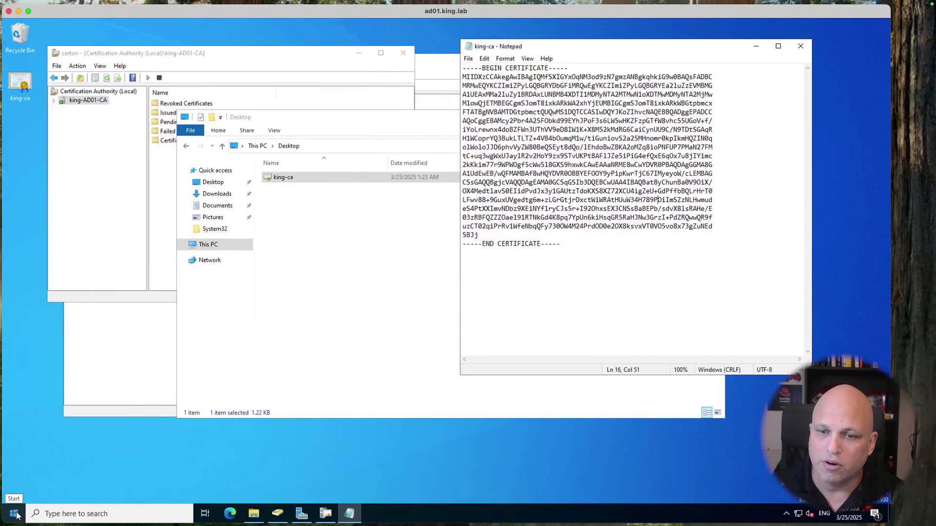
# Step: Launch Command Prompt via cmd and change into the Desktop folder
pyautogui.click(14, 515)
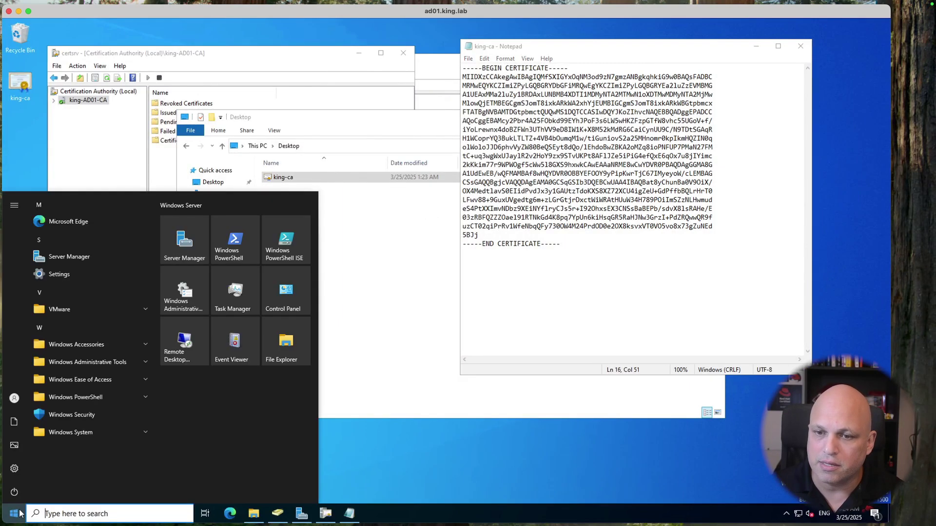
pyautogui.write('cmd')
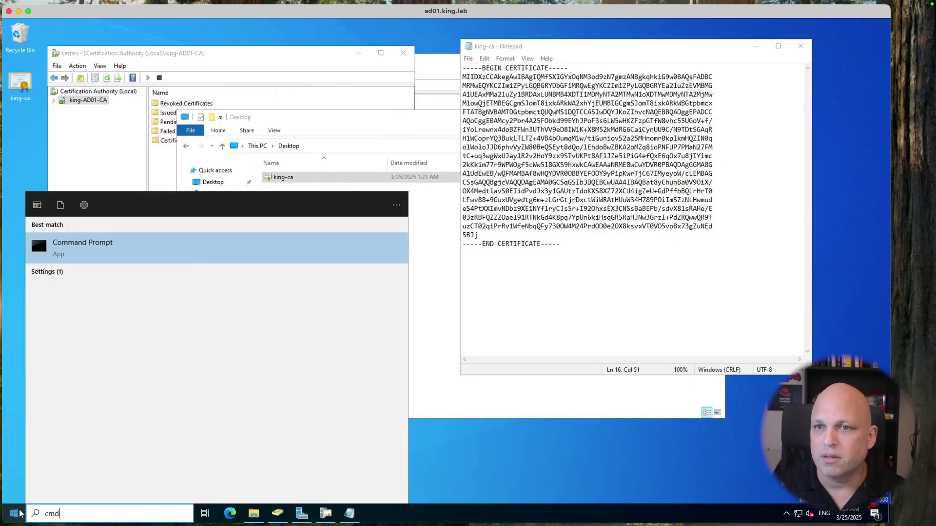
pyautogui.press('Return')
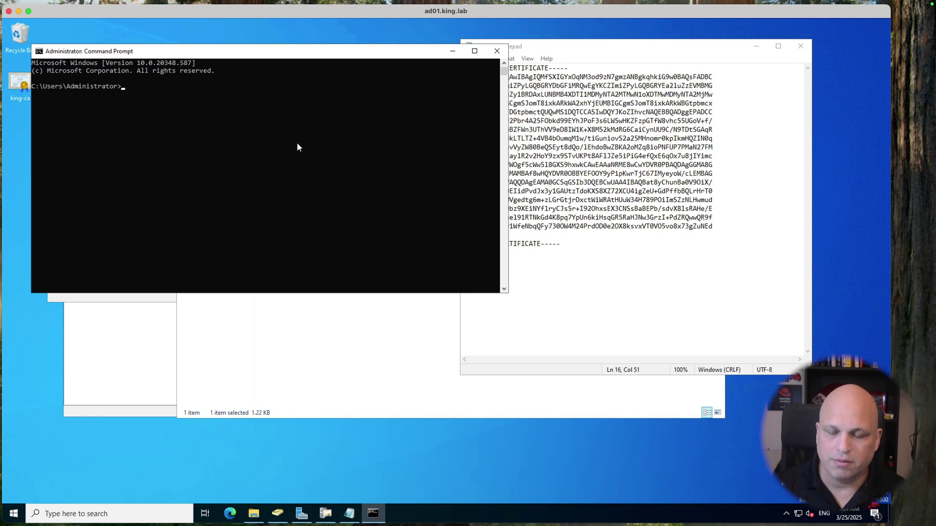
pyautogui.write('cd Desktop')
pyautogui.press('Return')
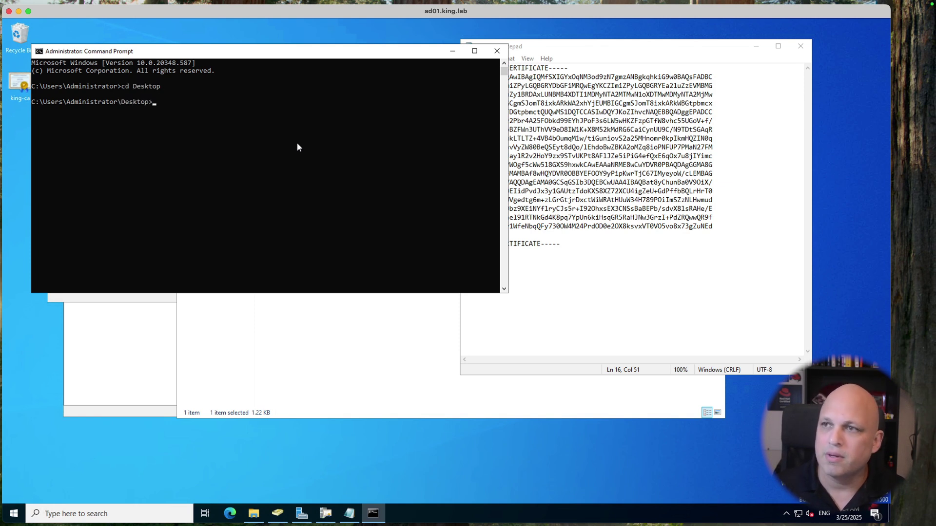
# Step: Set the console font size to 28 in the window's Properties
pyautogui.rightClick(181, 52)
pyautogui.moveTo(228, 127)
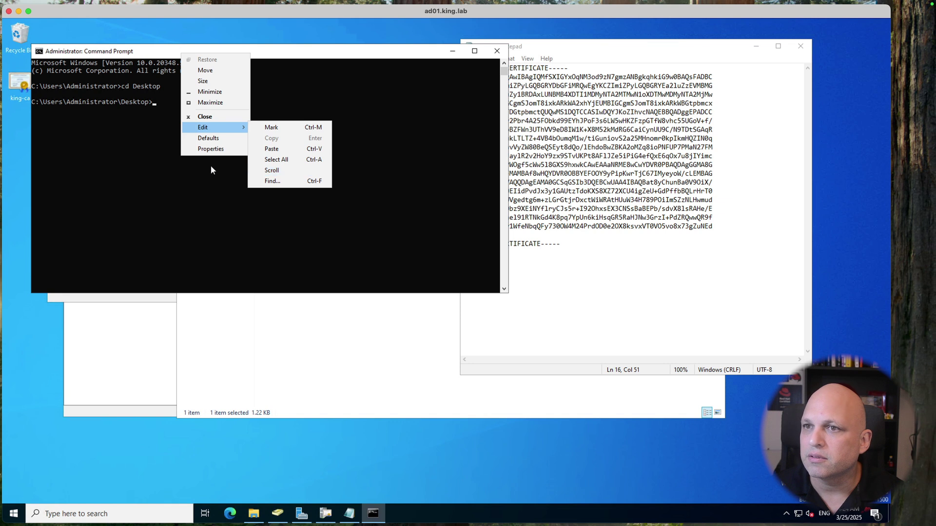
pyautogui.click(223, 147)
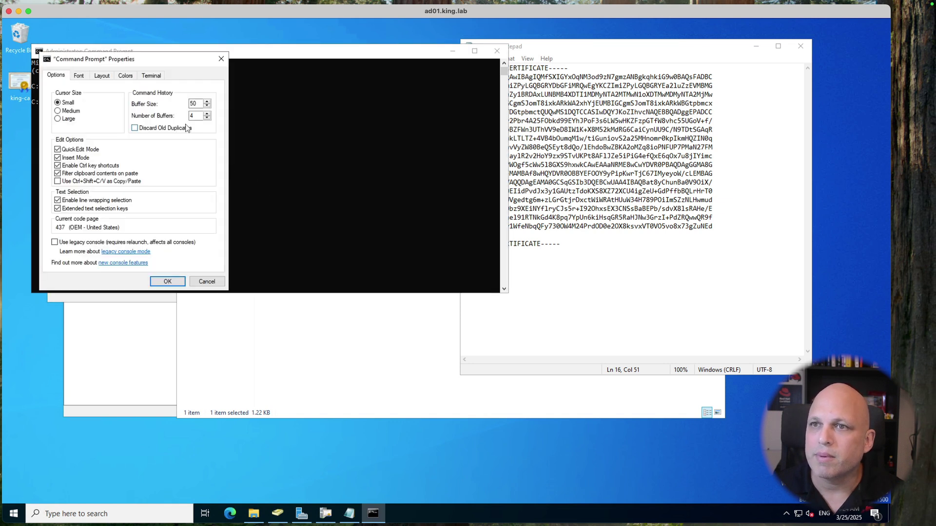
pyautogui.click(82, 77)
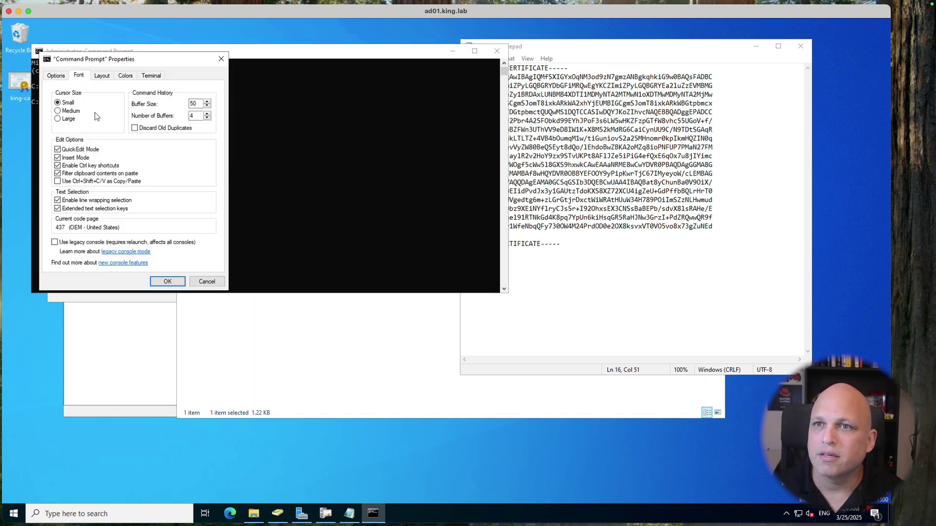
pyautogui.click(58, 134)
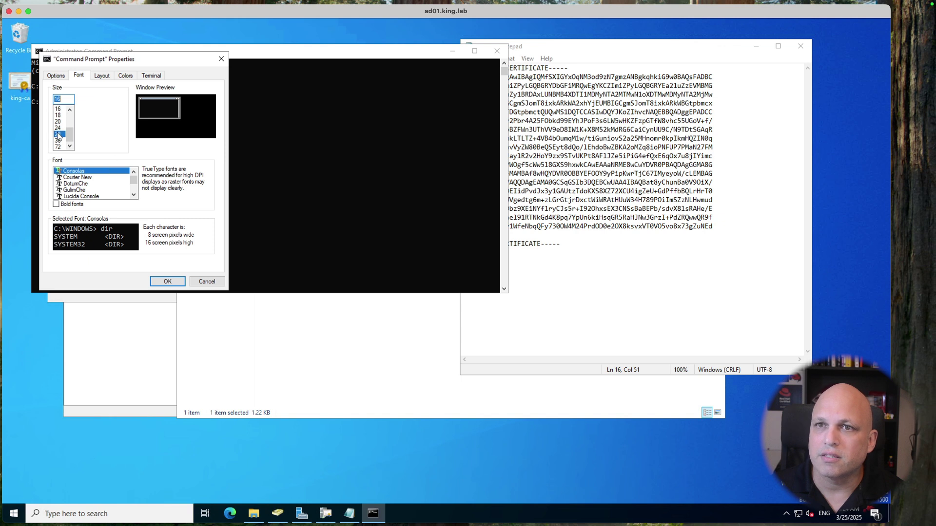
pyautogui.click(167, 282)
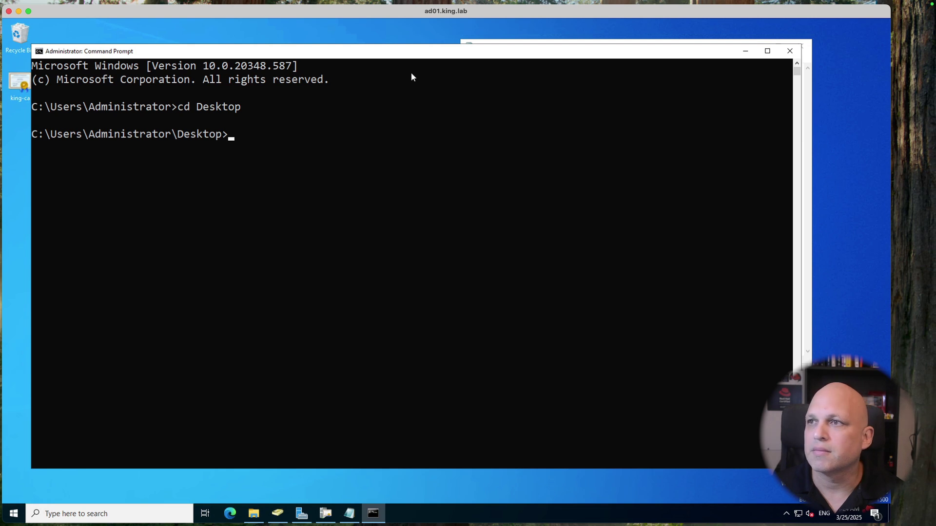
pyautogui.moveTo(397, 53); pyautogui.dragTo(387, 44)
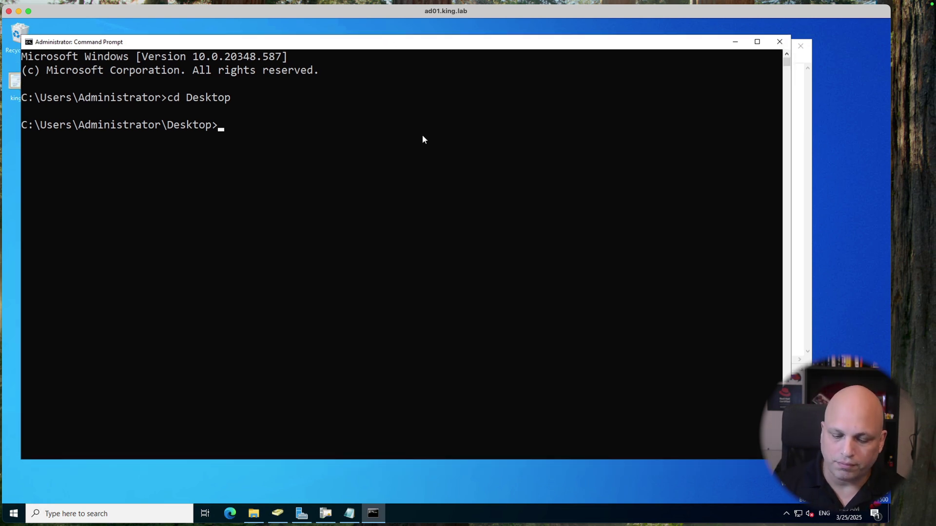
# Step: Clear the screen and run dir, confirming king-ca.cer at 1,250 bytes, then clear again
pyautogui.write('cls')
pyautogui.press('Return')
pyautogui.write('dur')
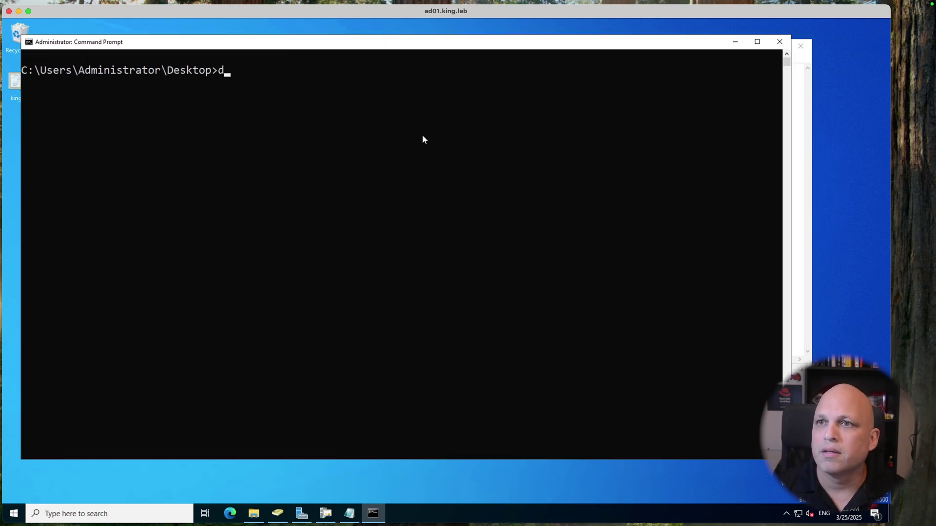
pyautogui.press('BackSpace')
pyautogui.press('BackSpace')
pyautogui.write('ir')
pyautogui.press('Return')
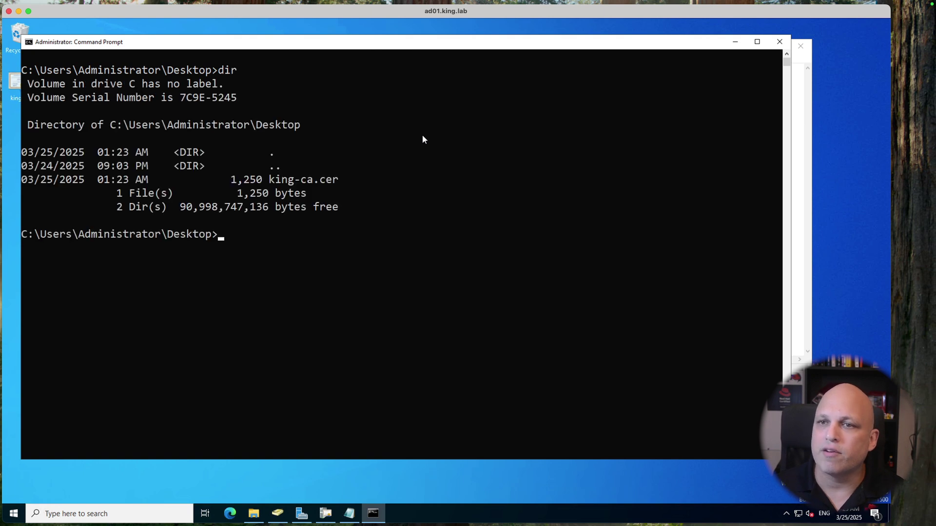
pyautogui.doubleClick(335, 181)
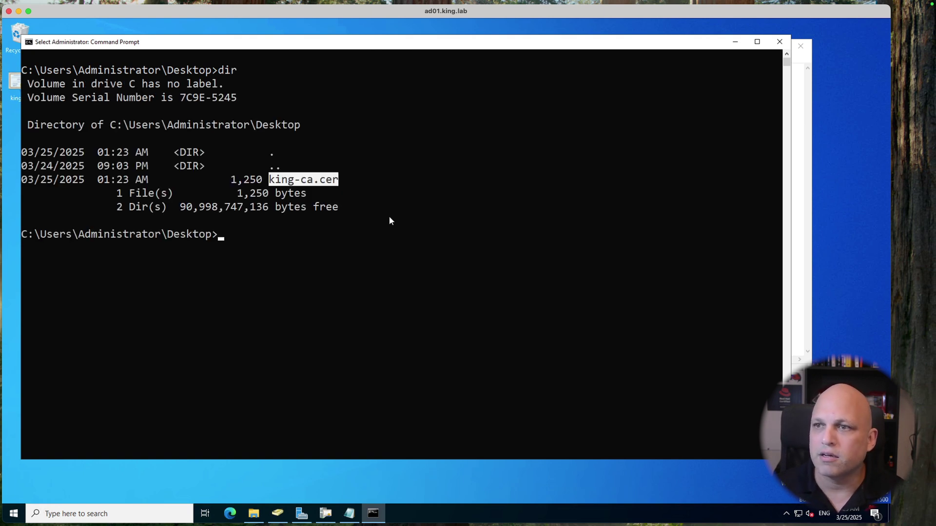
pyautogui.hotkey('ctrl', 'l')
pyautogui.press('BackSpace')
pyautogui.write('cls')
pyautogui.press('Return')
pyautogui.hotkey('ctrl', 'Right')
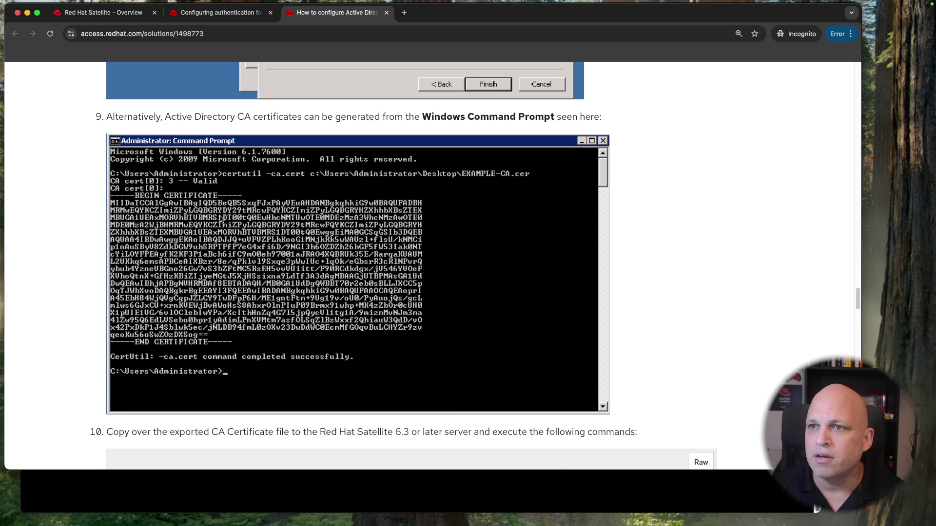
# Step: Review step 9's certutil -ca.cert example, then begin typing 'cerrutil' at the prompt
pyautogui.scroll(-3, 285, 184)
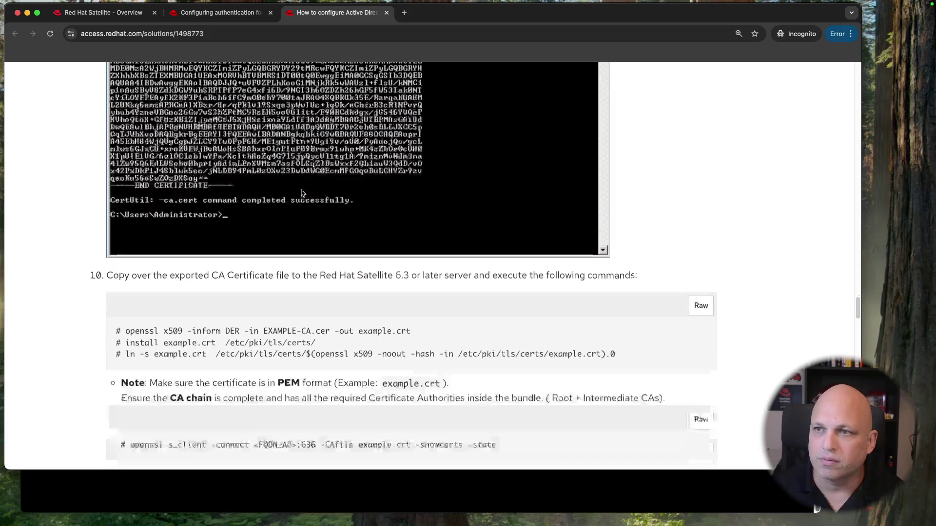
pyautogui.scroll(4, 280, 222)
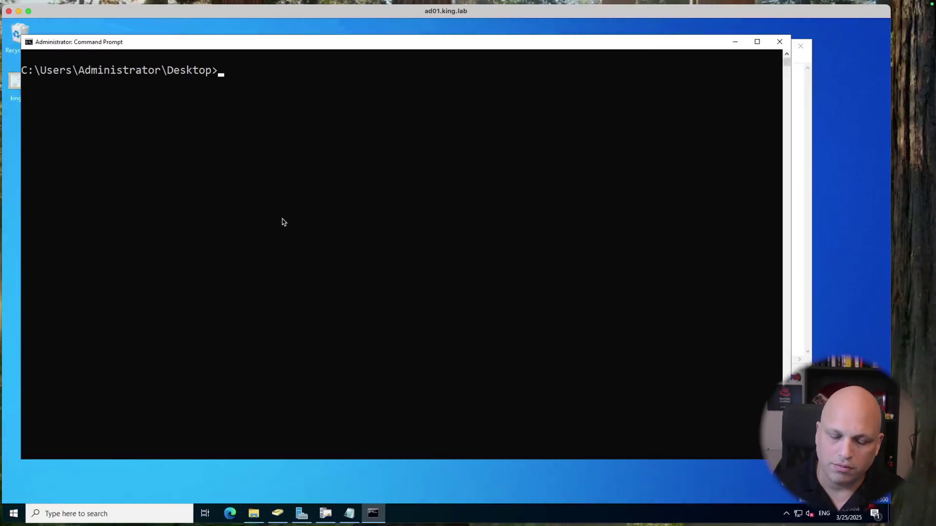
pyautogui.write('cerr')
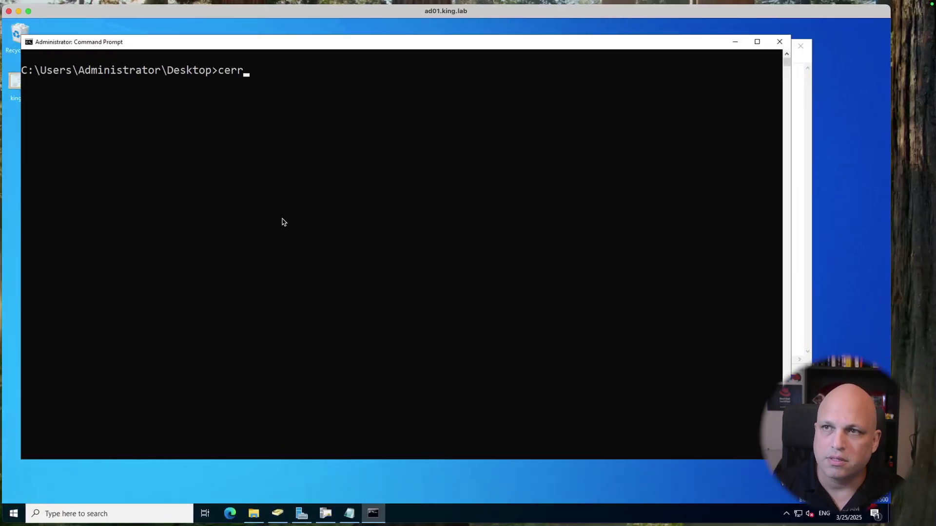
pyautogui.write('util')
# Step: Correct the typo and run certutil to dump the king-AD01-CA configuration
pyautogui.press('BackSpace')
pyautogui.press('BackSpace')
pyautogui.press('BackSpace')
pyautogui.write('til')
pyautogui.press('Return')
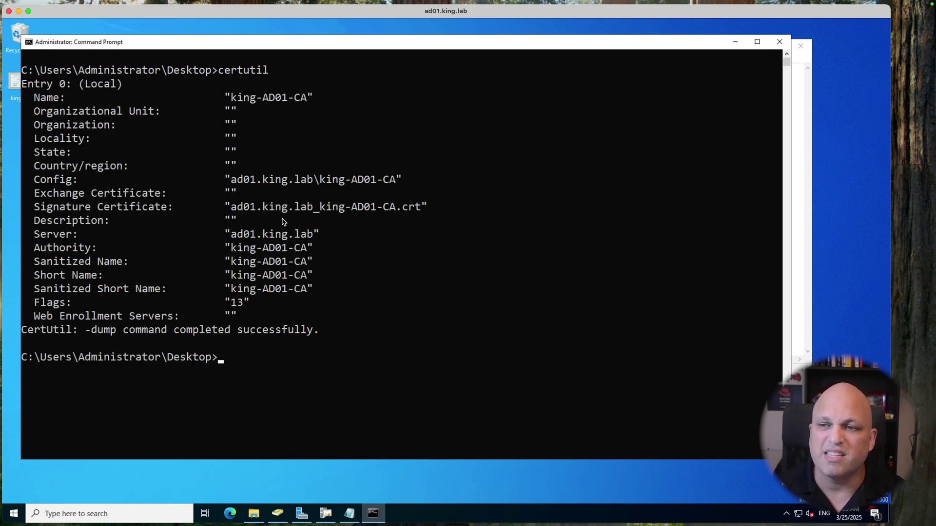
# Step: Try certutil --help piped through less, then through more
pyautogui.press('Up')
pyautogui.write('--help | less')
pyautogui.press('Return')
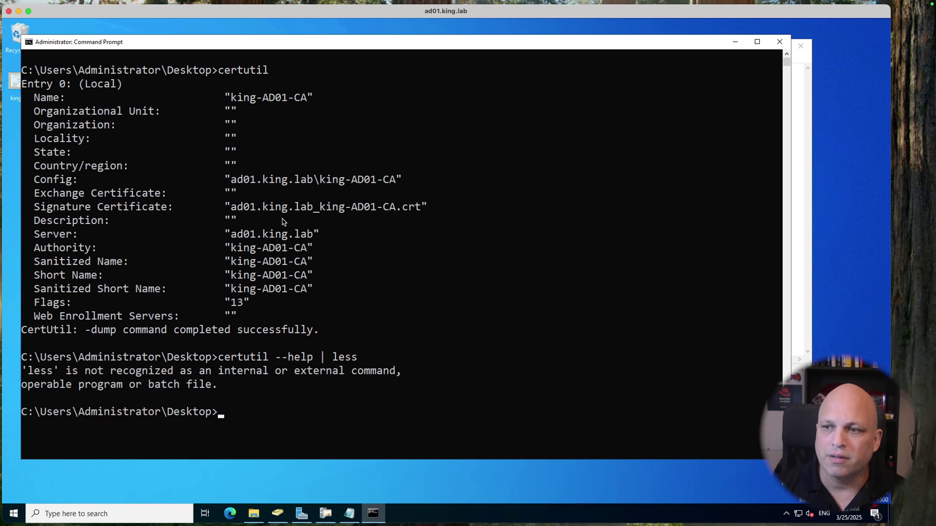
pyautogui.press('Up')
pyautogui.press('BackSpace')
pyautogui.press('BackSpace')
pyautogui.press('BackSpace')
pyautogui.press('BackSpace')
pyautogui.write('more')
pyautogui.press('Return')
pyautogui.press('Return')
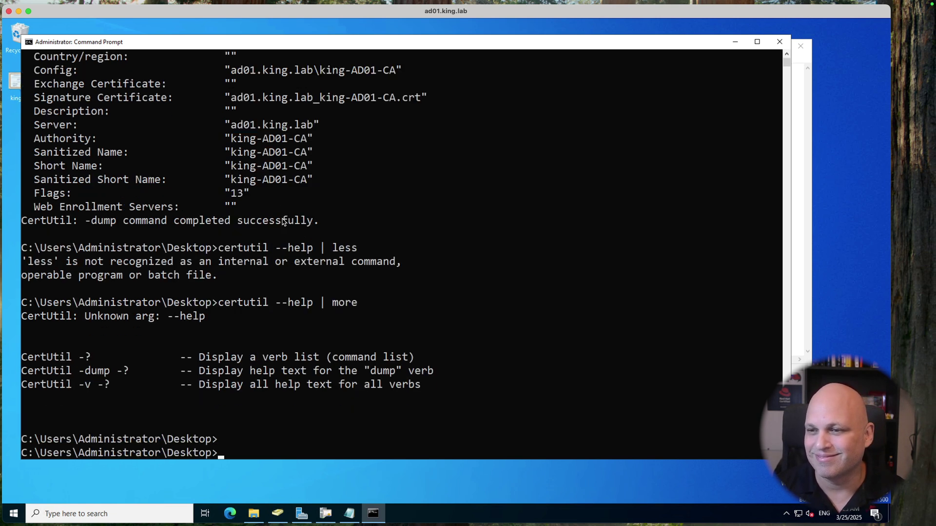
# Step: Run certutil -? | more to page the verb list, comparing it with the article
pyautogui.press('Up')
pyautogui.press('Left')
pyautogui.press('Left')
pyautogui.press('Left')
pyautogui.press('Left')
pyautogui.press('Left')
pyautogui.press('Left')
pyautogui.press('Left')
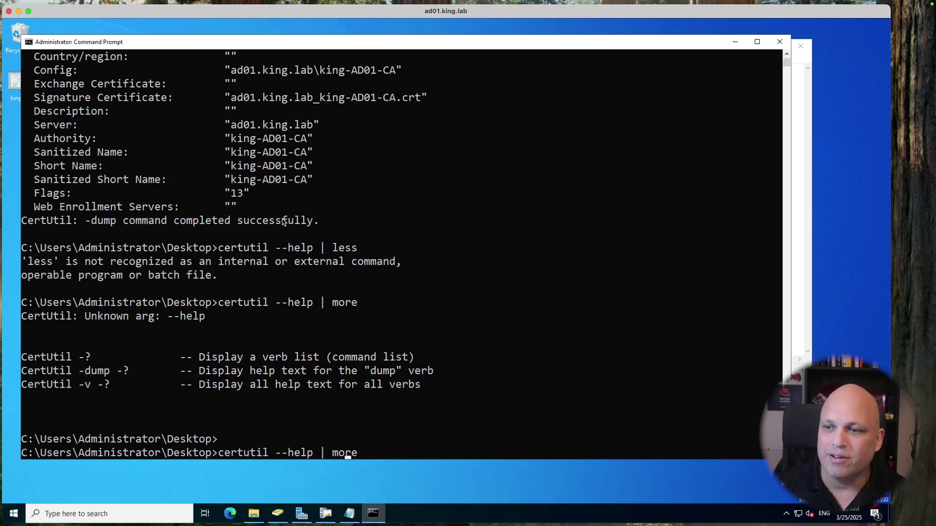
pyautogui.press('BackSpace')
pyautogui.press('BackSpace')
pyautogui.press('BackSpace')
pyautogui.press('BackSpace')
pyautogui.press('BackSpace')
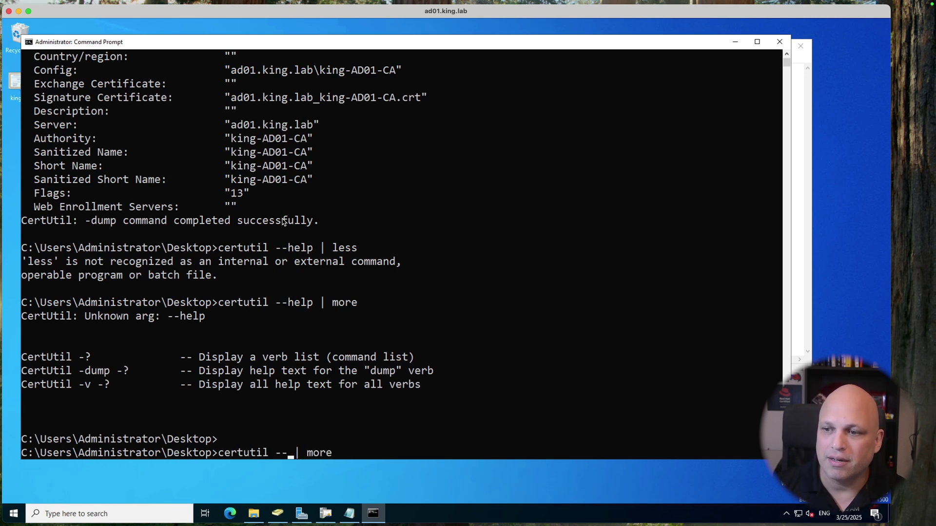
pyautogui.press('Return')
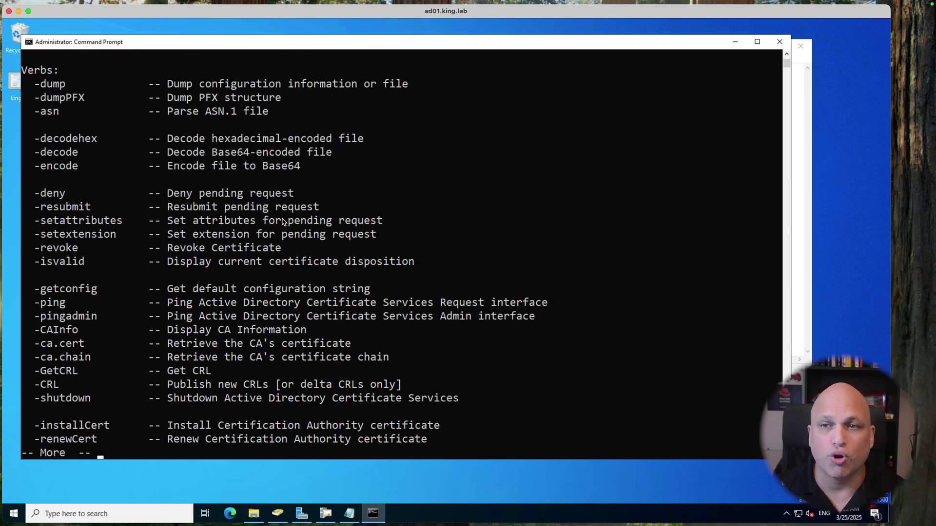
pyautogui.hotkey('ctrl', 'Right')
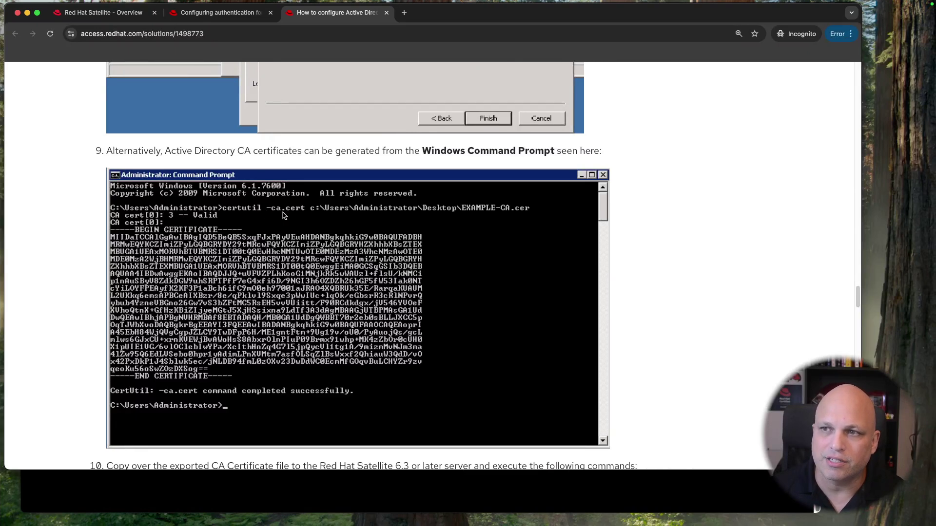
pyautogui.hotkey('ctrl', 'Left')
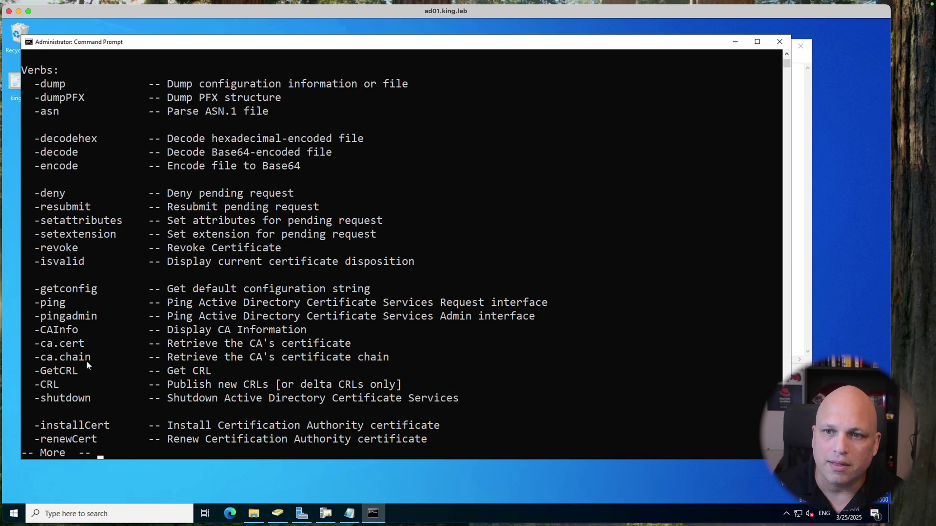
# Step: Highlight the -ca.cert verb and its description, then quit the listing and clear the line
pyautogui.moveTo(38, 348); pyautogui.dragTo(85, 347)
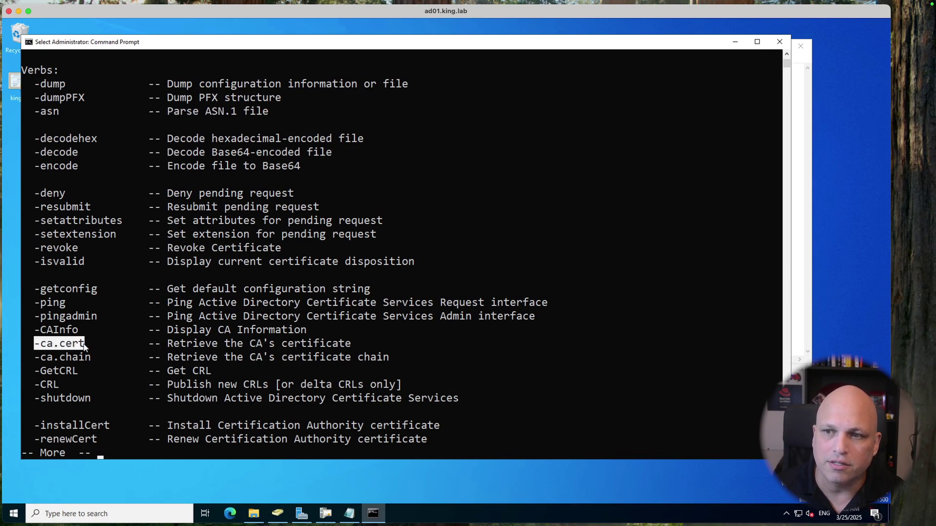
pyautogui.moveTo(169, 346); pyautogui.dragTo(351, 348)
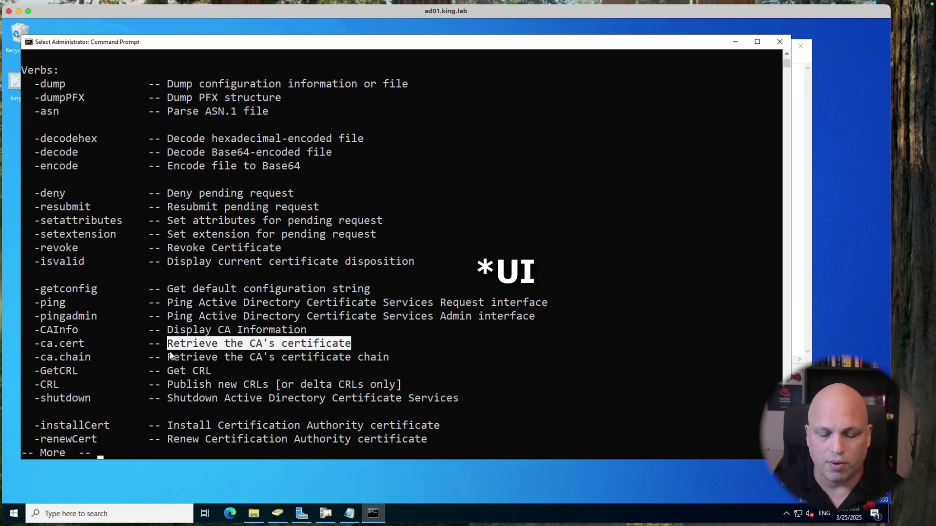
pyautogui.hotkey('ctrl', 'c')
pyautogui.press('Up')
pyautogui.press('BackSpace')
pyautogui.press('BackSpace')
pyautogui.press('BackSpace')
pyautogui.press('BackSpace')
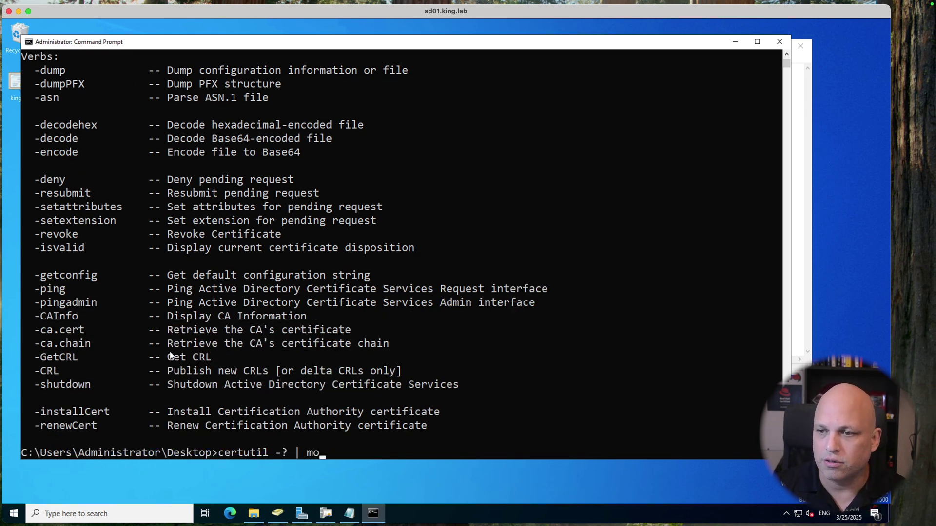
pyautogui.press('BackSpace')
pyautogui.press('BackSpace')
pyautogui.press('BackSpace')
pyautogui.press('BackSpace')
pyautogui.press('BackSpace')
pyautogui.press('BackSpace')
pyautogui.press('BackSpace')
pyautogui.press('BackSpace')
pyautogui.press('BackSpace')
pyautogui.press('BackSpace')
pyautogui.press('BackSpace')
pyautogui.press('BackSpace')
pyautogui.press('BackSpace')
pyautogui.press('BackSpace')
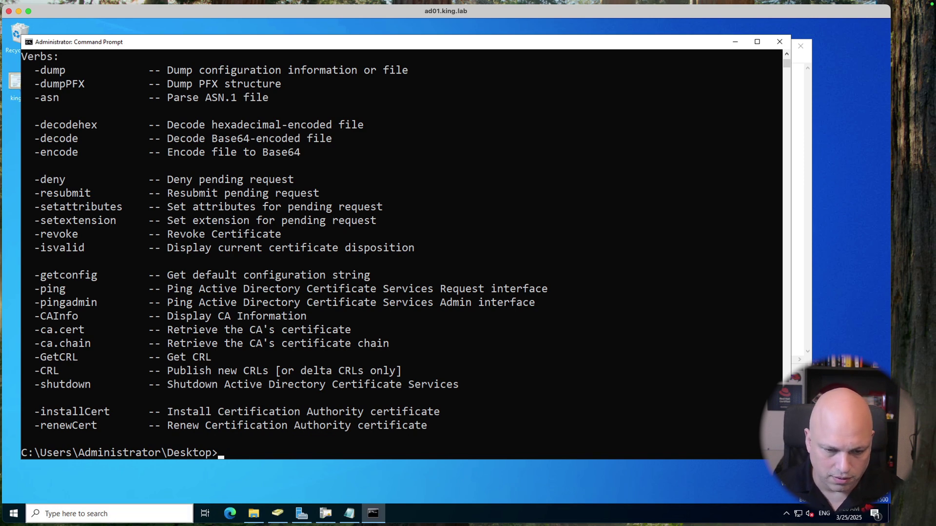
# Step: Run 'certutil -ca.cert wally.cer' and bring king-ca's Notepad text up for comparison
pyautogui.press('super+Tab')
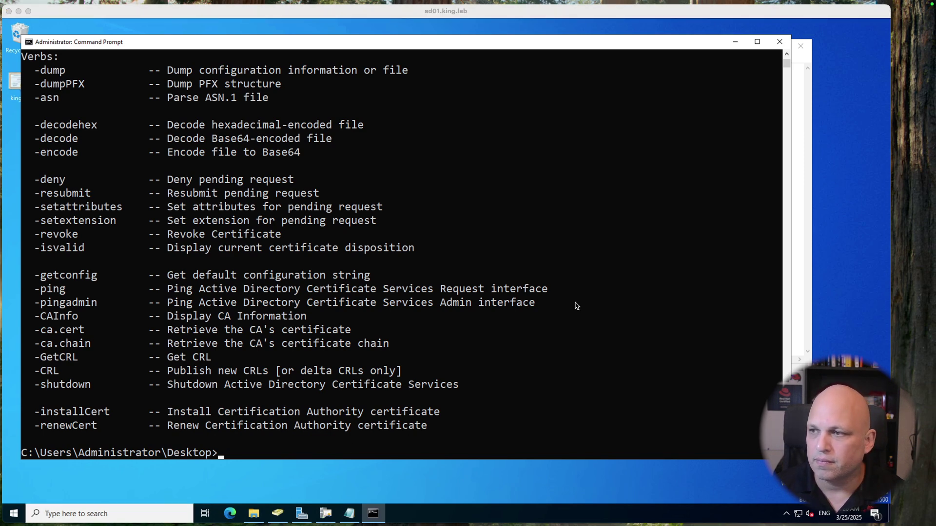
pyautogui.click(607, 342)
pyautogui.write('certuti')
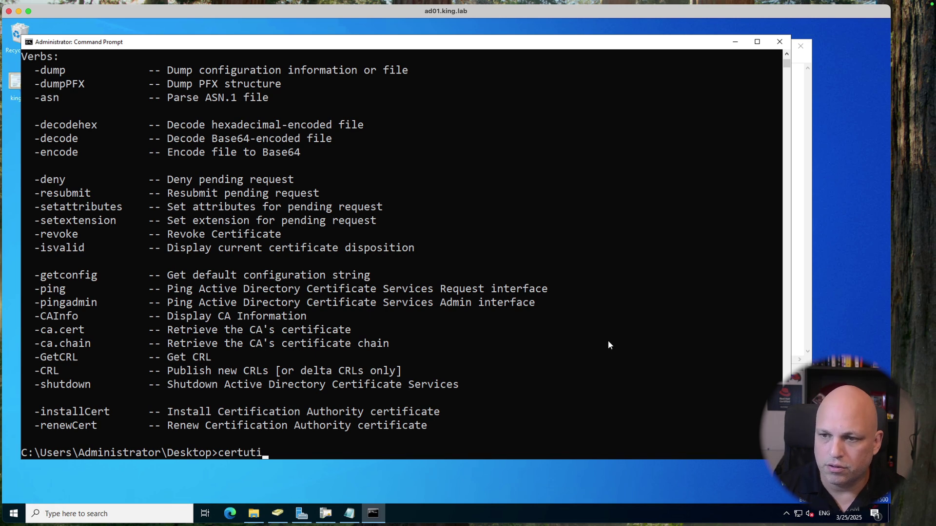
pyautogui.write('l -ca.cert')
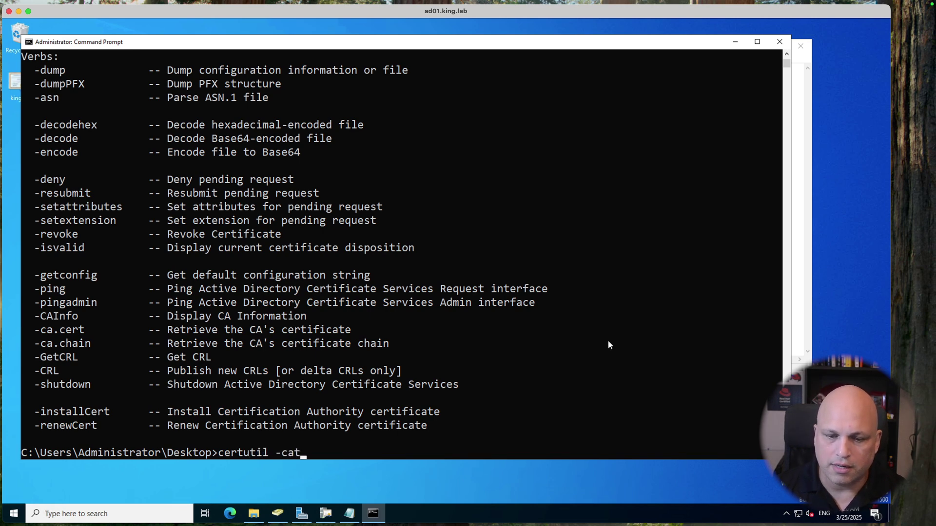
pyautogui.write(' wally')
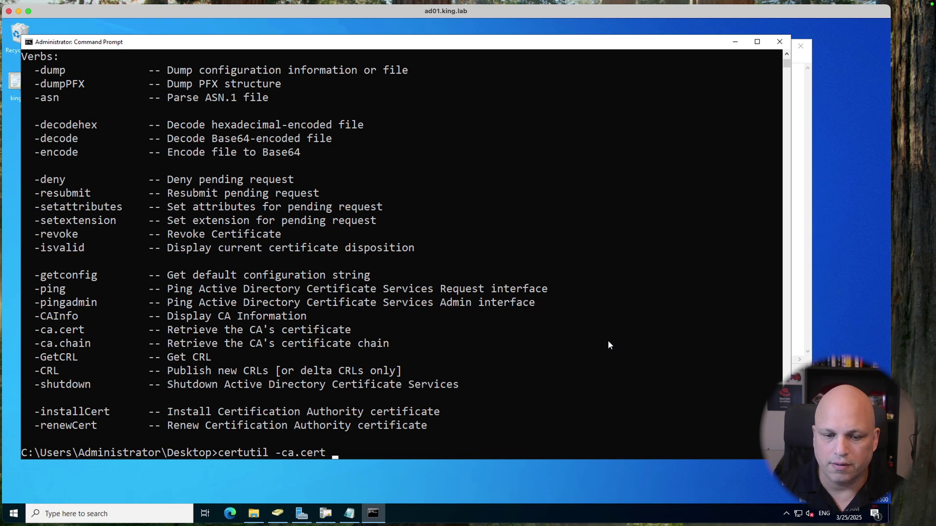
pyautogui.write('.cer')
pyautogui.press('Return')
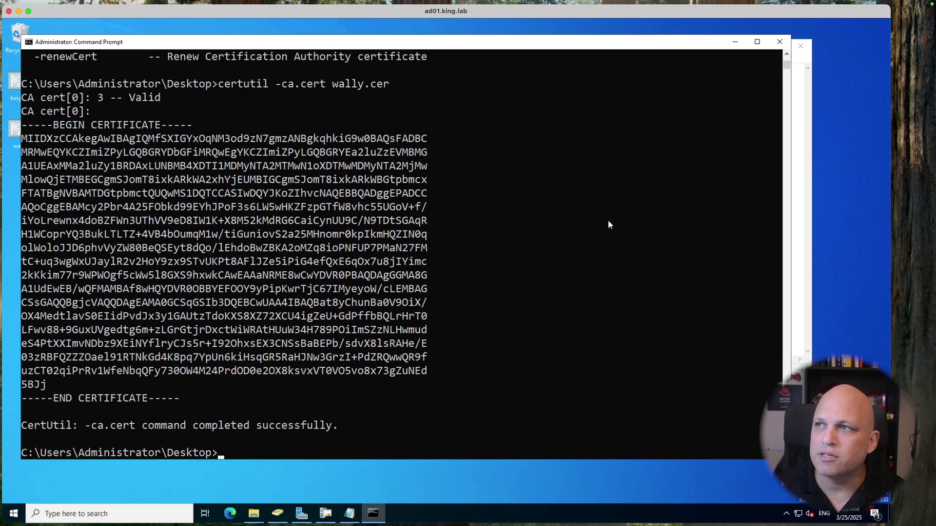
pyautogui.click(796, 103)
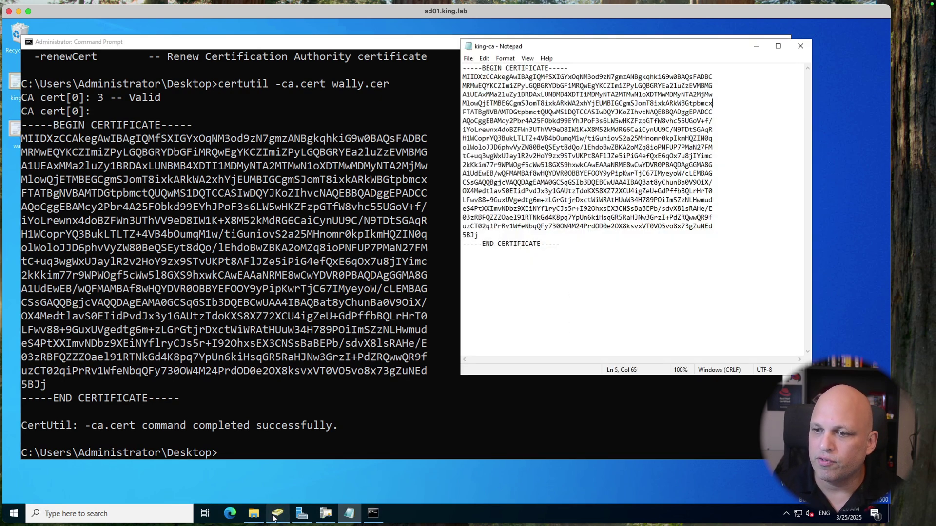
# Step: Open wally.cer from the Desktop in Notepad, find it binary, and close it
pyautogui.click(252, 517)
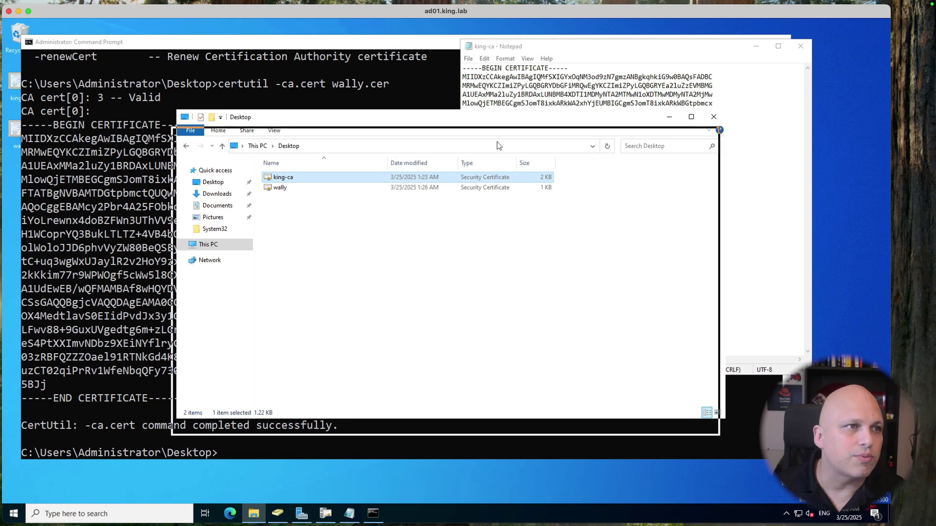
pyautogui.moveTo(521, 190); pyautogui.dragTo(525, 193)
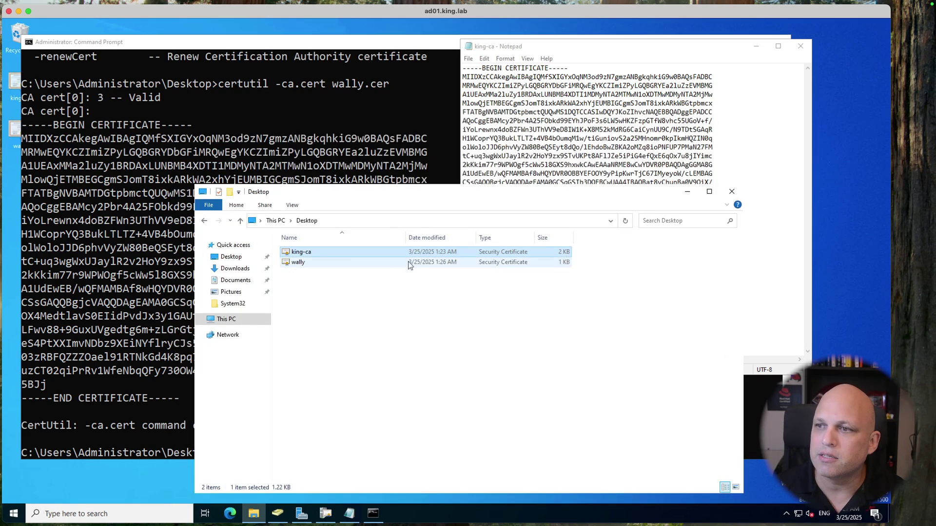
pyautogui.rightClick(360, 263)
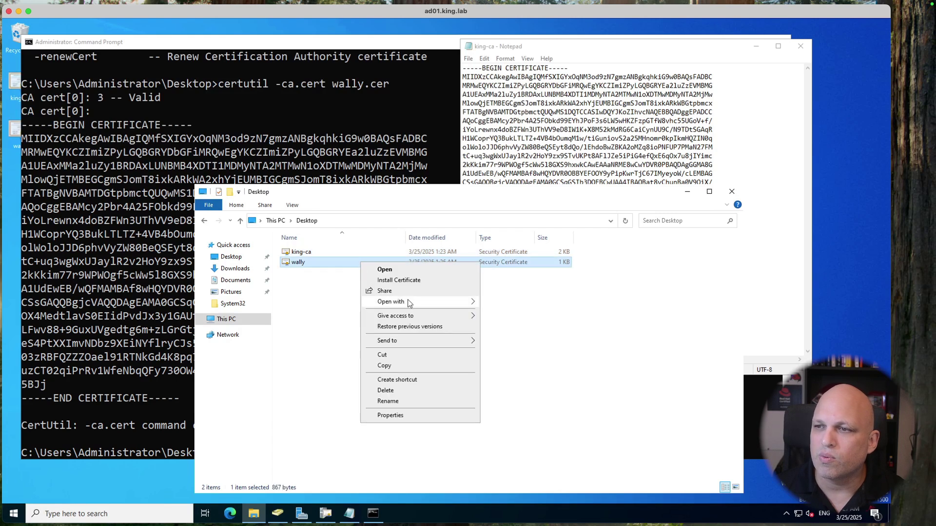
pyautogui.moveTo(407, 302)
pyautogui.click(515, 315)
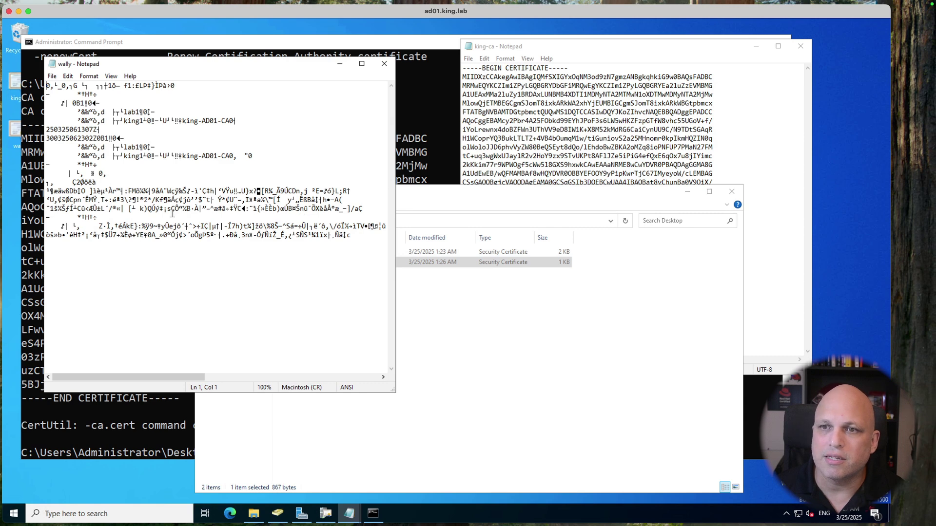
pyautogui.moveTo(188, 378); pyautogui.dragTo(107, 366)
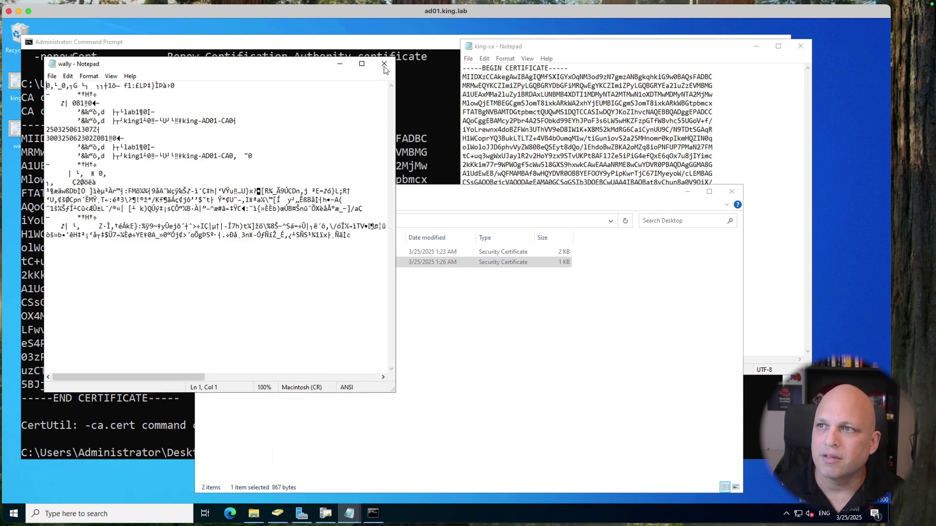
pyautogui.click(384, 63)
pyautogui.click(201, 121)
# Step: Rerun 'certutil -? | more' and locate the -encode verb, 'Encode file to Base64'
pyautogui.scroll(12, 238, 153)
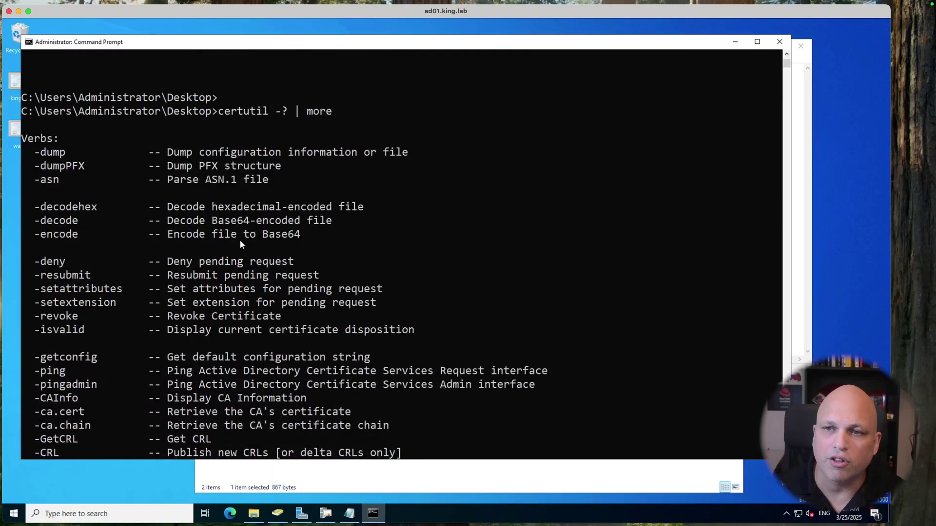
pyautogui.scroll(-6, 236, 234)
pyautogui.scroll(-7, 237, 220)
pyautogui.scroll(2, 237, 219)
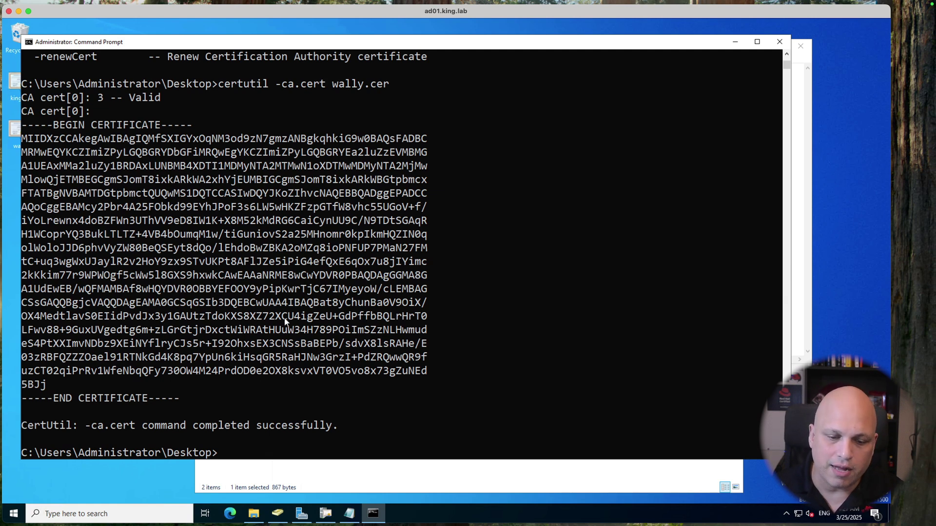
pyautogui.scroll(-3, 285, 317)
pyautogui.press('Up')
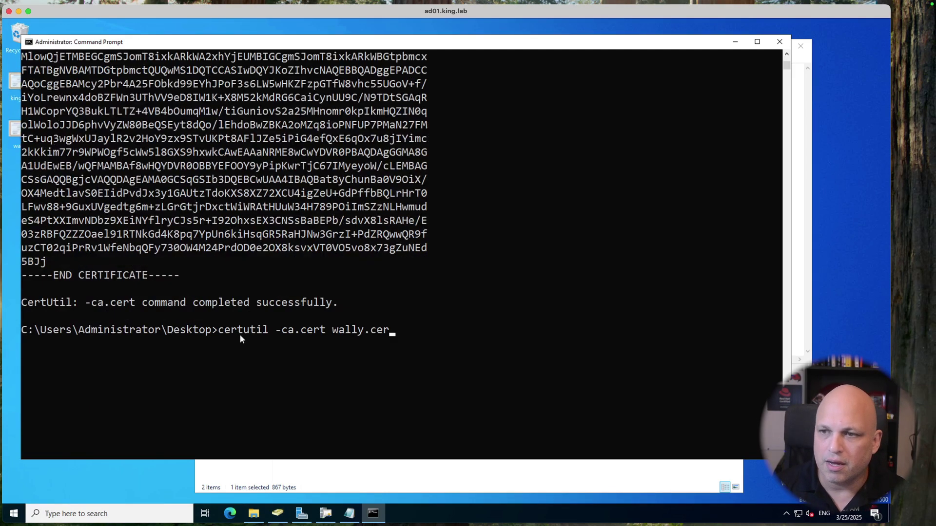
pyautogui.press('Up')
pyautogui.press('Return')
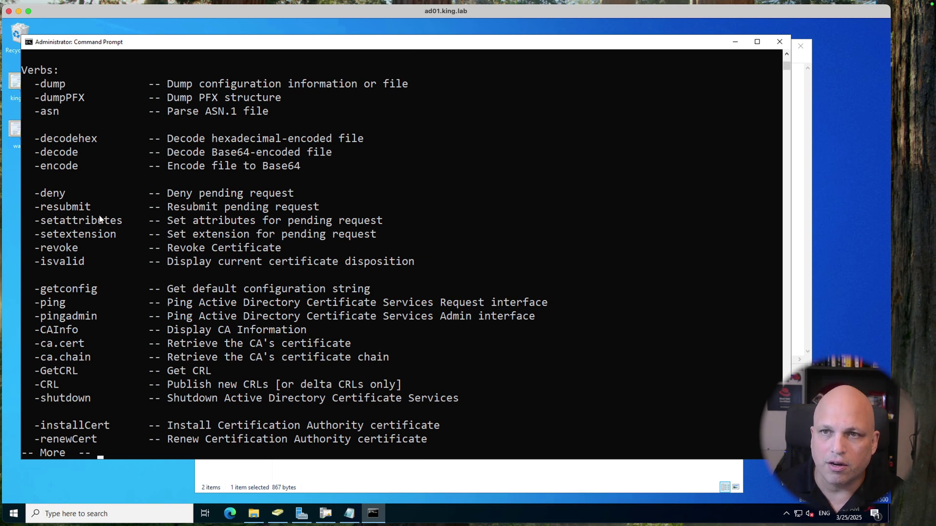
pyautogui.moveTo(36, 165); pyautogui.dragTo(301, 166)
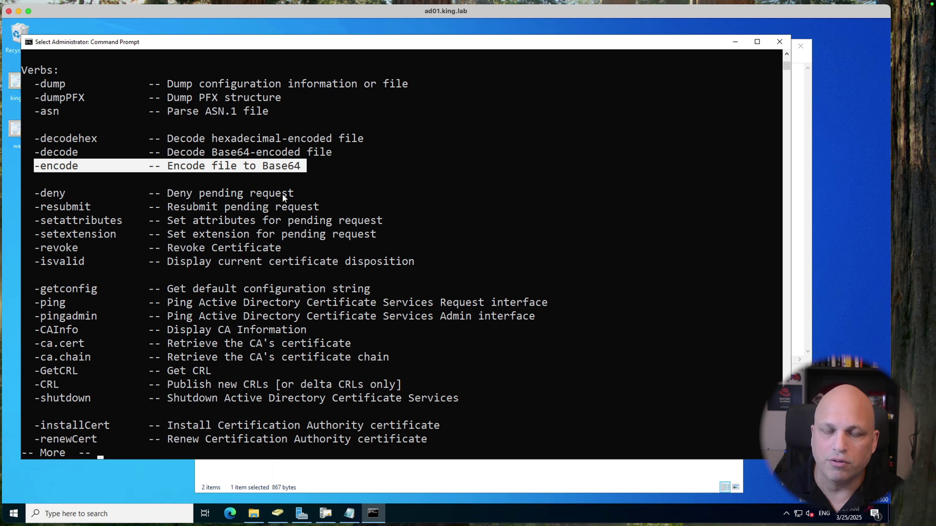
# Step: Quit the help listing and run 'certutil -encode' with no arguments
pyautogui.press('q')
pyautogui.press('q')
pyautogui.press('Up')
pyautogui.press('BackSpace')
pyautogui.press('BackSpace')
pyautogui.press('BackSpace')
pyautogui.press('BackSpace')
pyautogui.press('BackSpace')
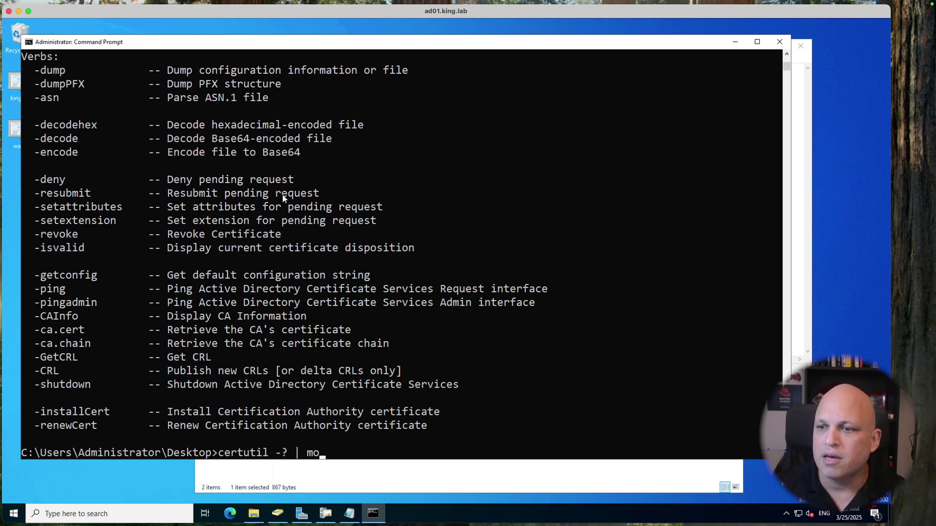
pyautogui.press('BackSpace')
pyautogui.press('BackSpace')
pyautogui.press('BackSpace')
pyautogui.press('BackSpace')
pyautogui.write('-encode')
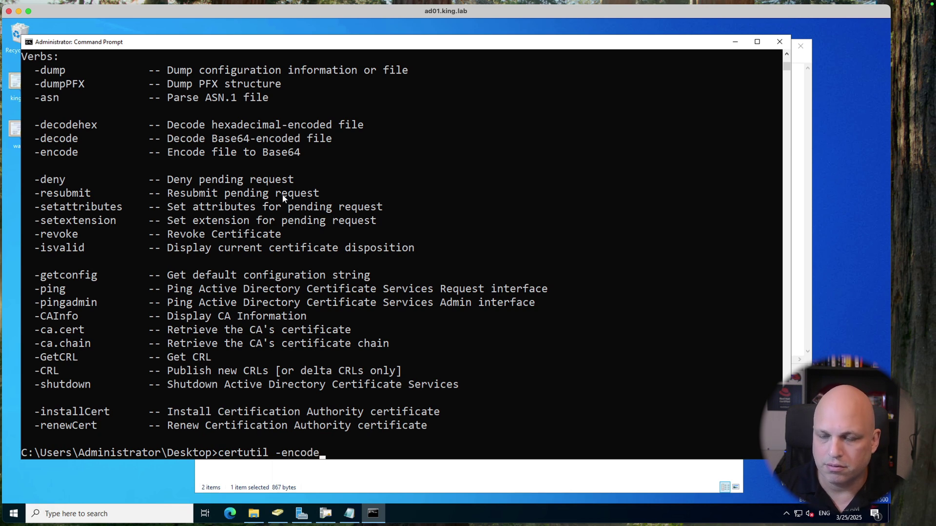
pyautogui.press('Return')
# Step: Clear the console with cls and rerun 'certutil -encode', highlighting its InFile argument
pyautogui.write('cls')
pyautogui.press('Return')
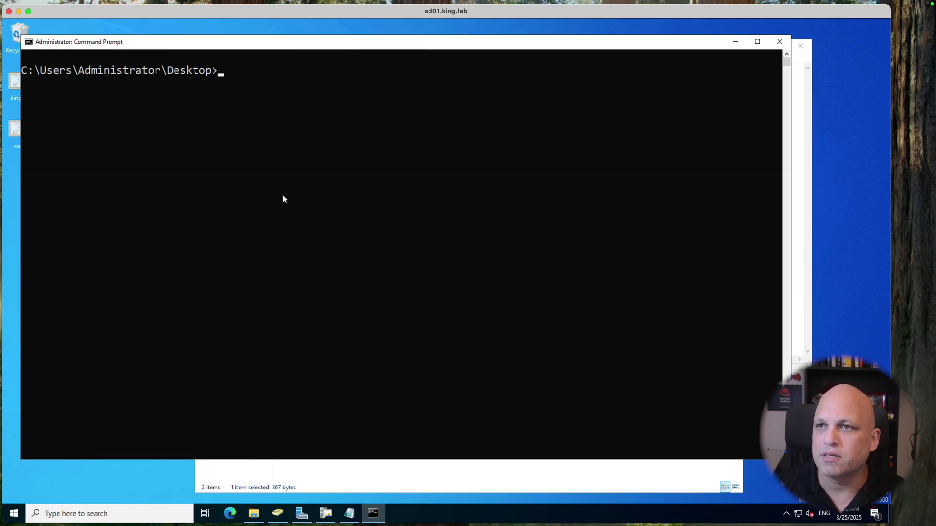
pyautogui.press('Up')
pyautogui.press('Up')
pyautogui.press('Return')
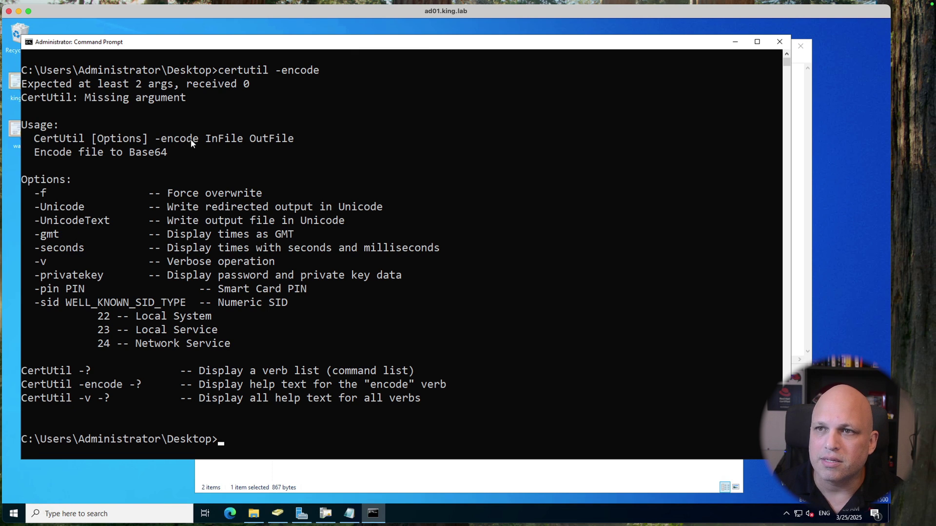
pyautogui.moveTo(204, 140); pyautogui.dragTo(235, 140)
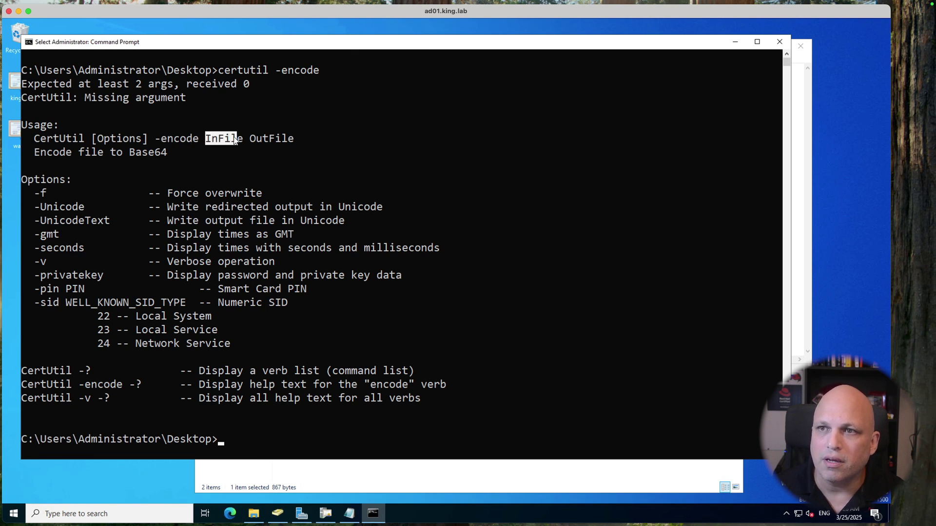
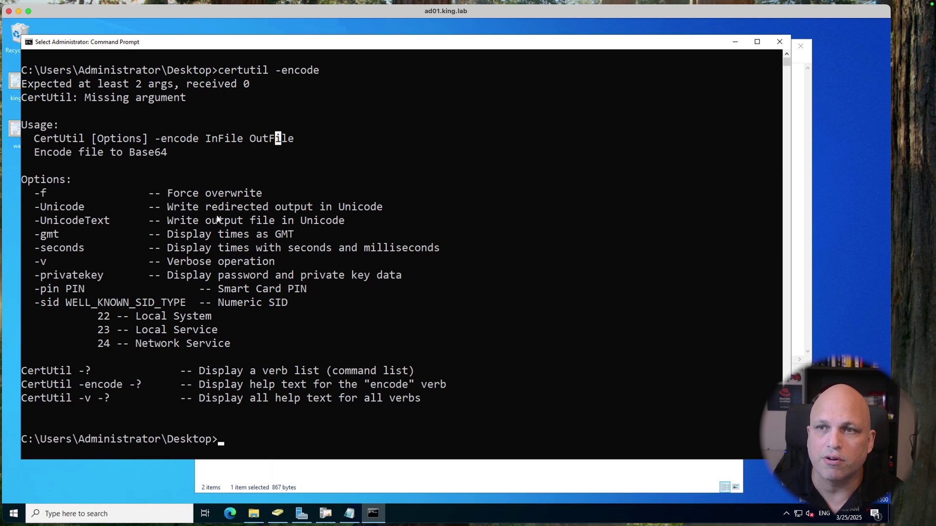
# Step: Highlight the word Base64 in the certutil help output, then clear the highlight
pyautogui.moveTo(126, 153); pyautogui.dragTo(157, 153)
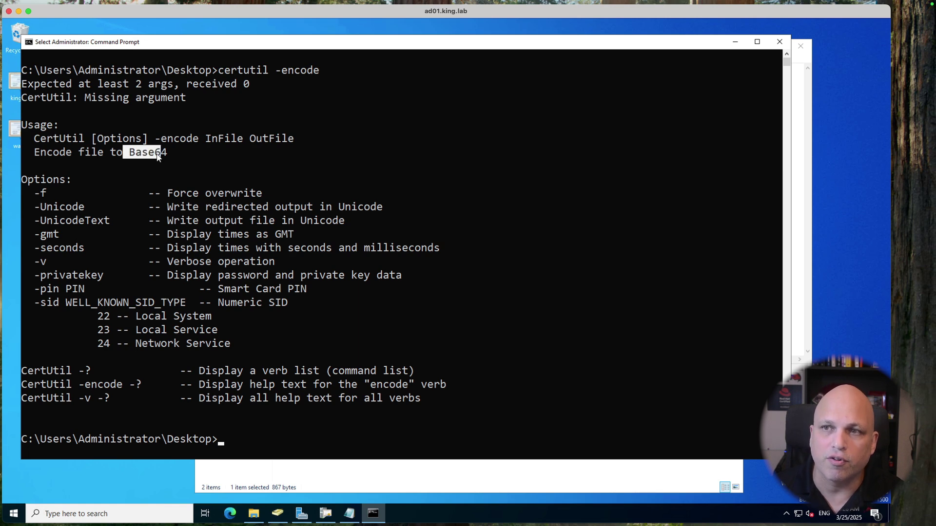
pyautogui.click(208, 172)
# Step: List the Desktop files with dir, showing king-ca.cer and wally.cer; ls also tried
pyautogui.write('dir')
pyautogui.press('Return')
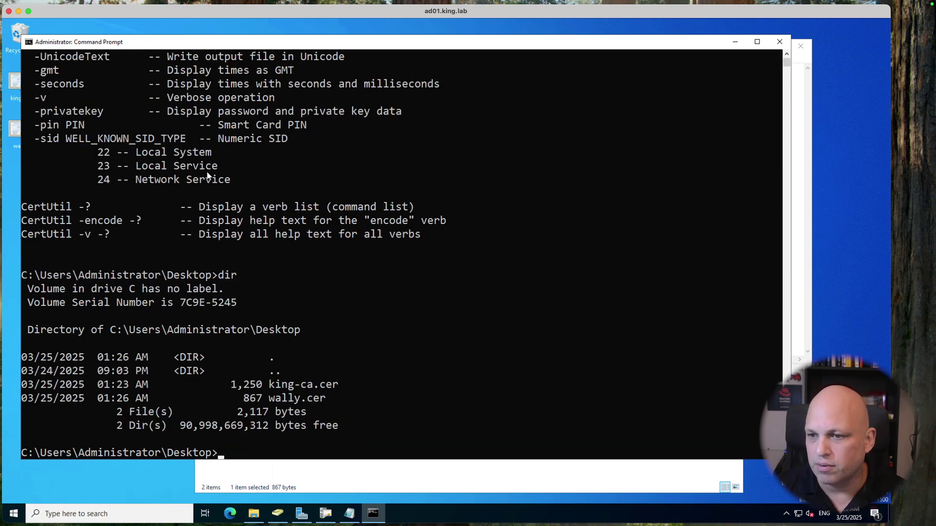
pyautogui.write('ls')
pyautogui.press('Return')
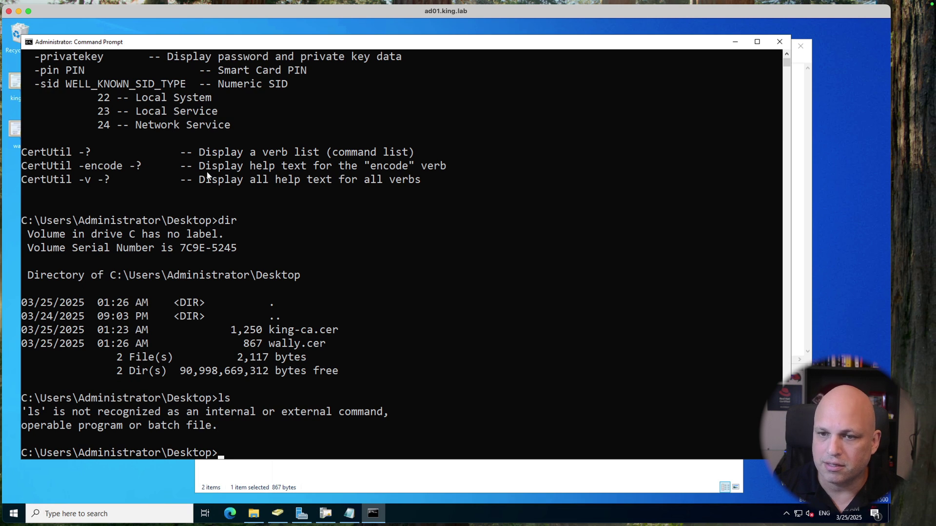
pyautogui.write('dir')
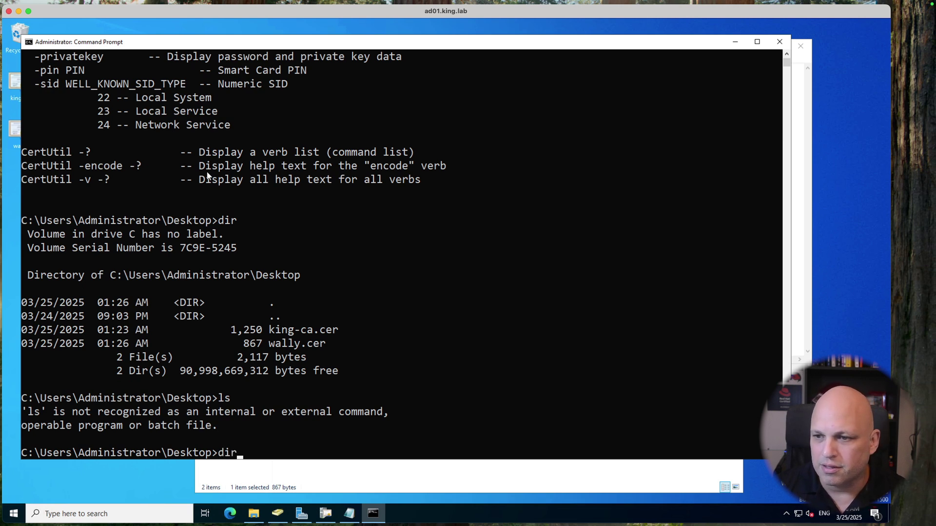
# Step: Run 'certutil -encode wally.cer wally_64.cer' and highlight its success message
pyautogui.press('Up')
pyautogui.press('BackSpace')
pyautogui.press('BackSpace')
pyautogui.press('BackSpace')
pyautogui.press('BackSpace')
pyautogui.press('BackSpace')
pyautogui.press('BackSpace')
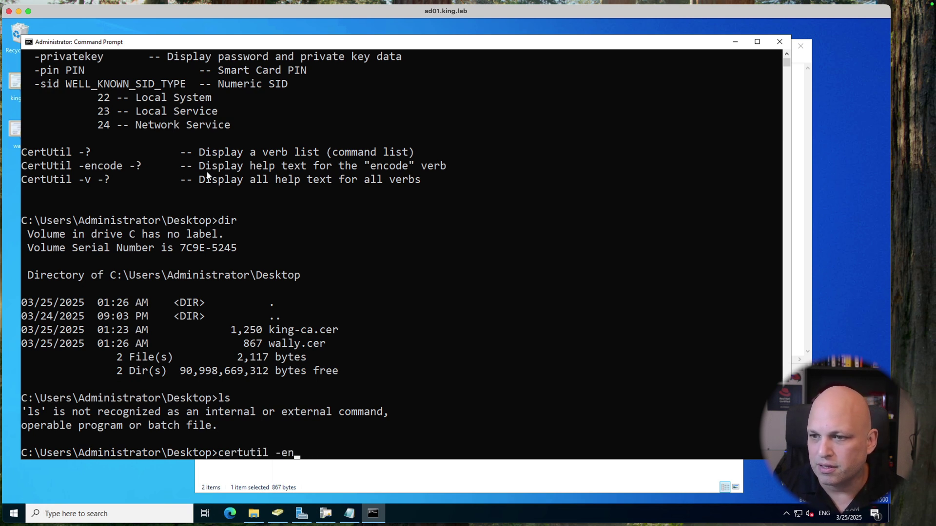
pyautogui.write('encode wa')
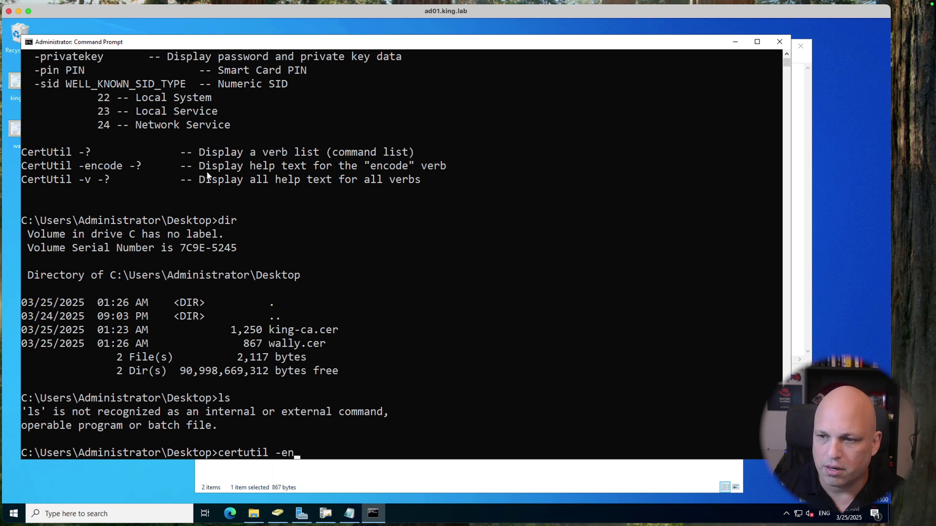
pyautogui.press('Tab')
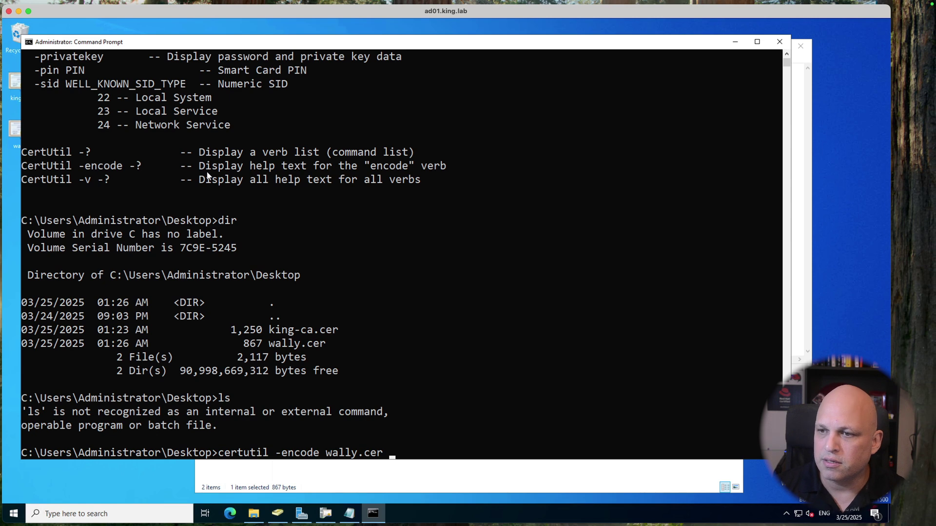
pyautogui.write('wa')
pyautogui.press('Tab')
pyautogui.press('Left')
pyautogui.press('Left')
pyautogui.press('Left')
pyautogui.press('Left')
pyautogui.write('_')
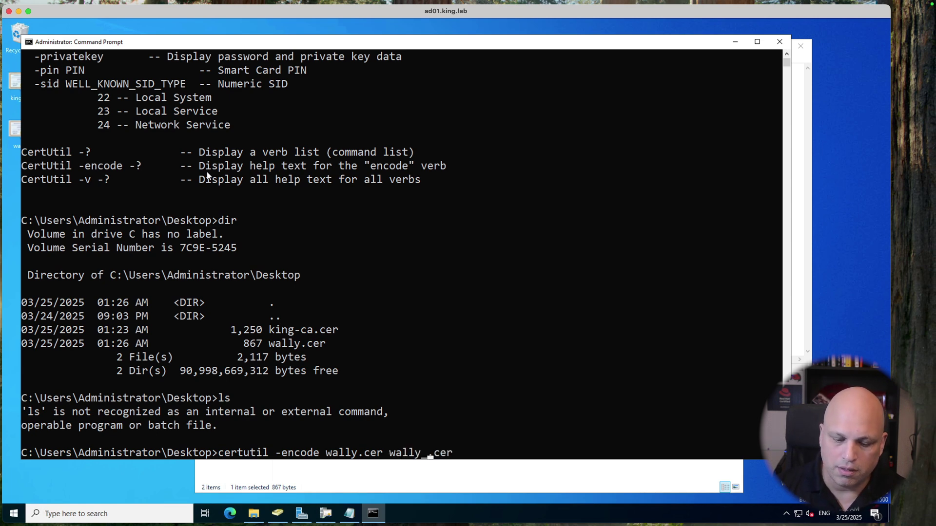
pyautogui.write('64')
pyautogui.press('Return')
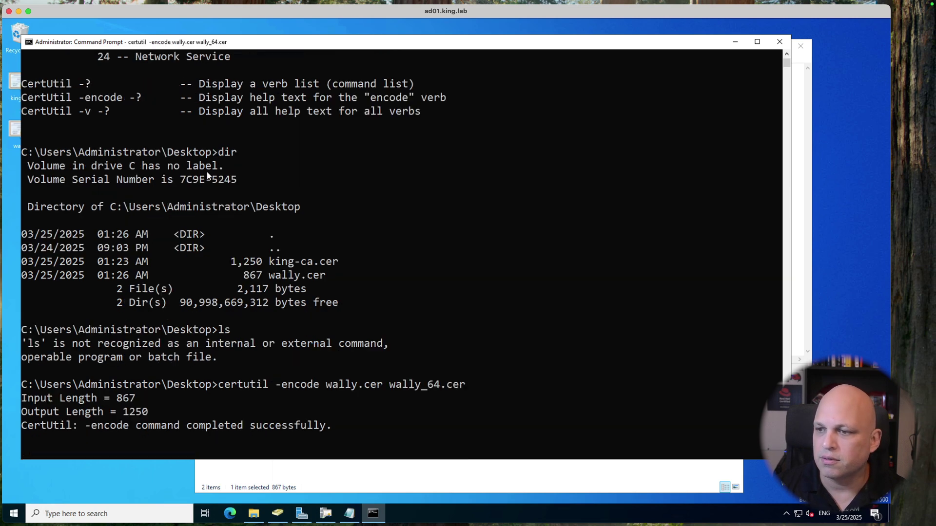
pyautogui.moveTo(92, 427); pyautogui.dragTo(302, 433)
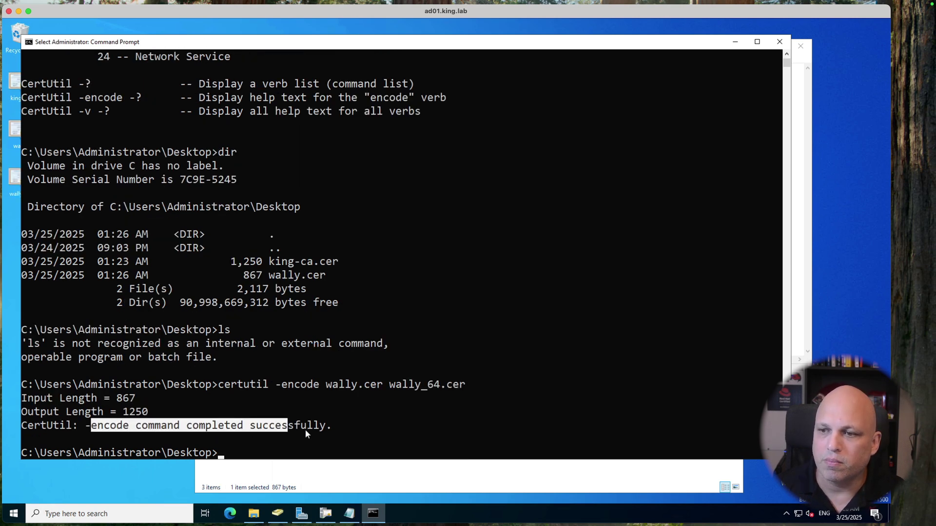
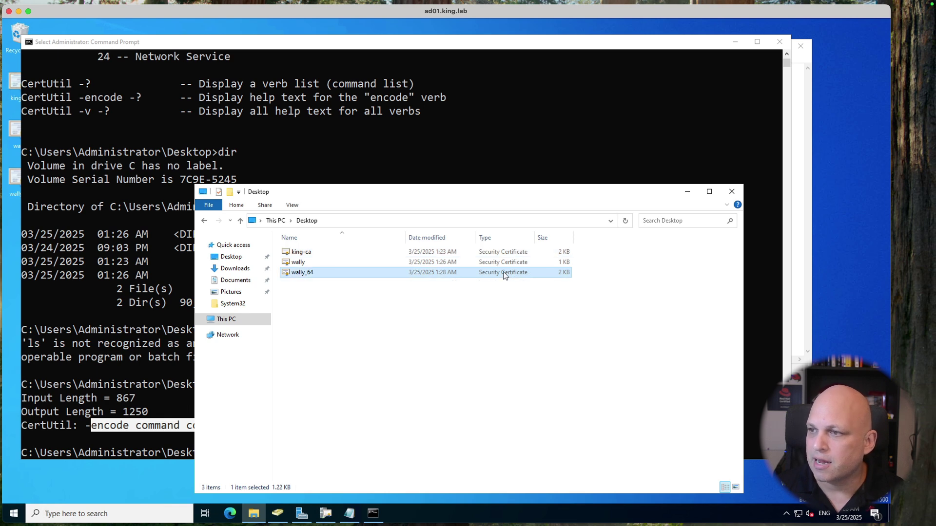
# Step: Open wally_64 in Notepad and position it beside the king-ca Notepad window
pyautogui.rightClick(505, 275)
pyautogui.moveTo(575, 311)
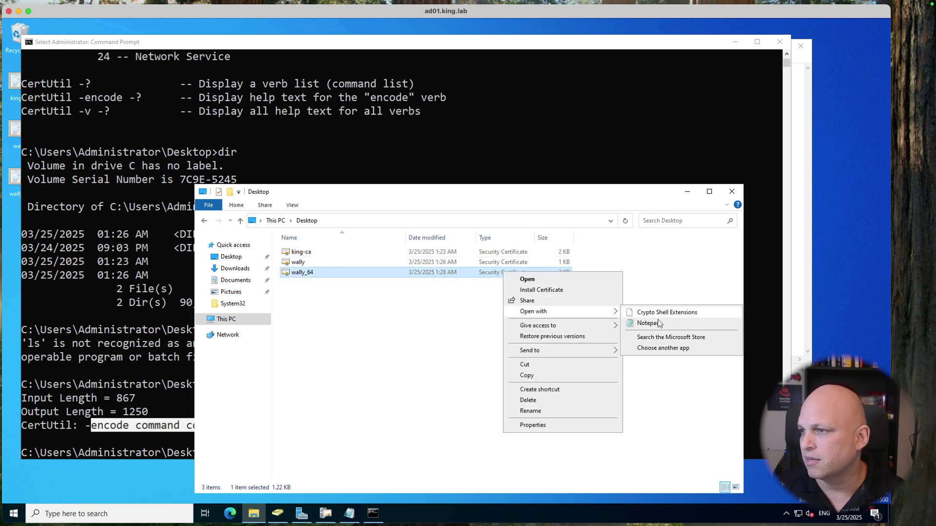
pyautogui.click(651, 323)
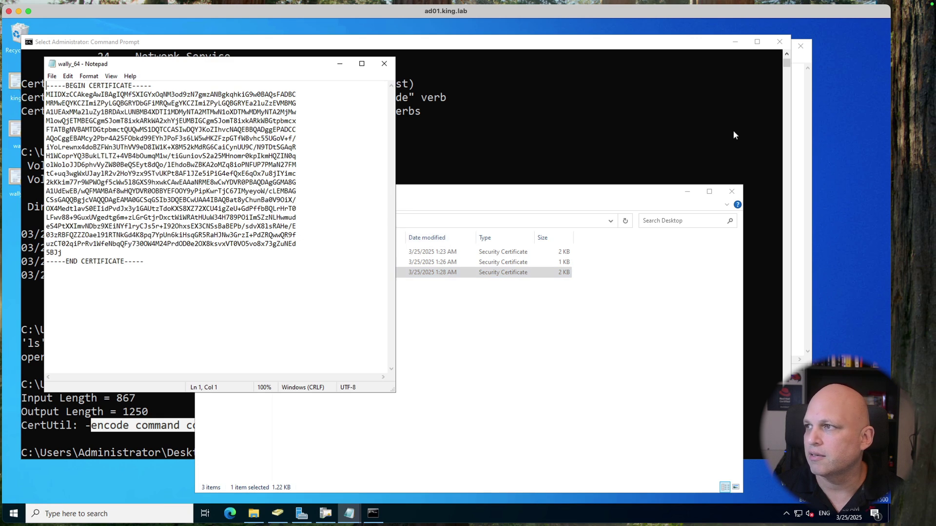
pyautogui.click(793, 125)
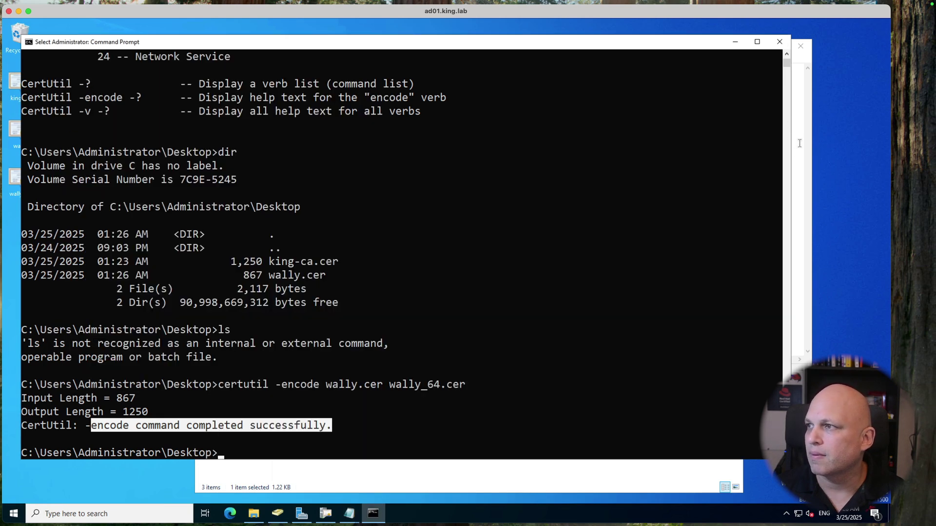
pyautogui.click(800, 142)
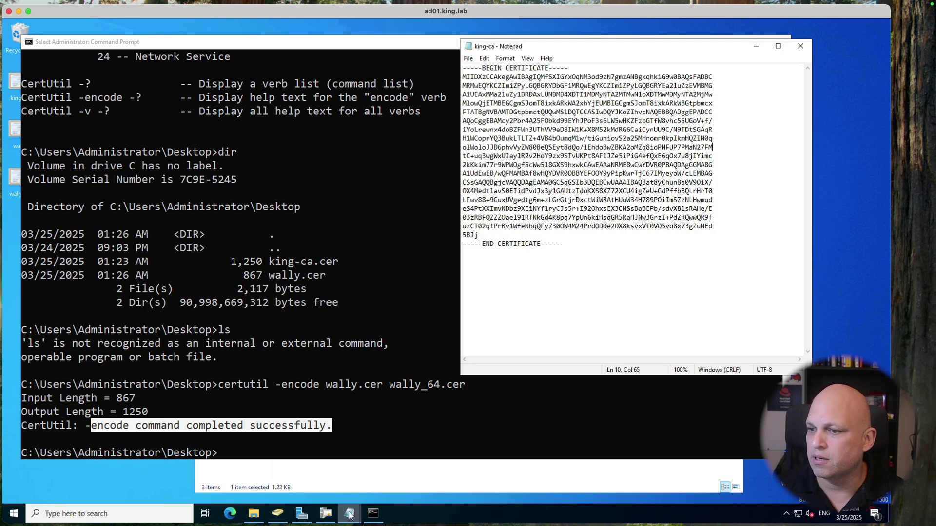
pyautogui.moveTo(349, 514)
pyautogui.click(382, 482)
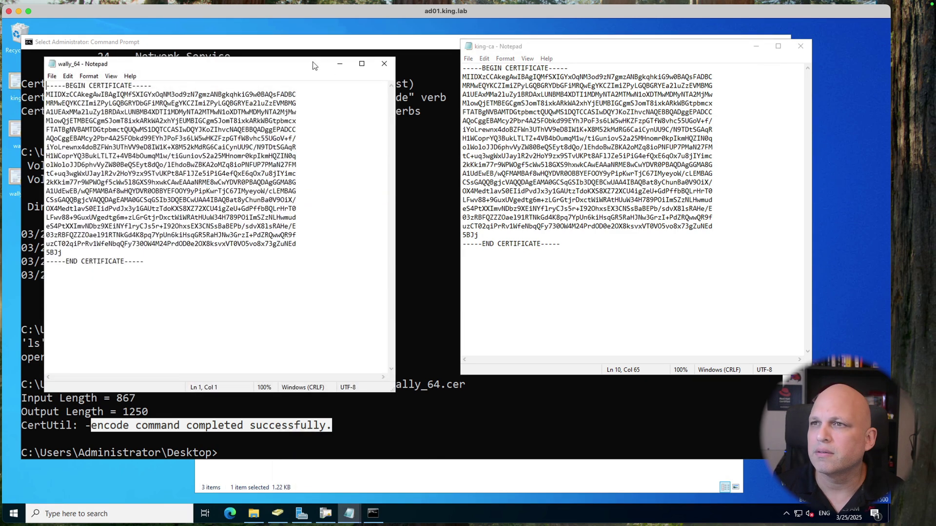
pyautogui.moveTo(314, 65); pyautogui.dragTo(314, 58)
# Step: Compare matching text in both certificates: final line 5BJj, opening MIID, and line 10's 27FM
pyautogui.moveTo(480, 235); pyautogui.dragTo(451, 232)
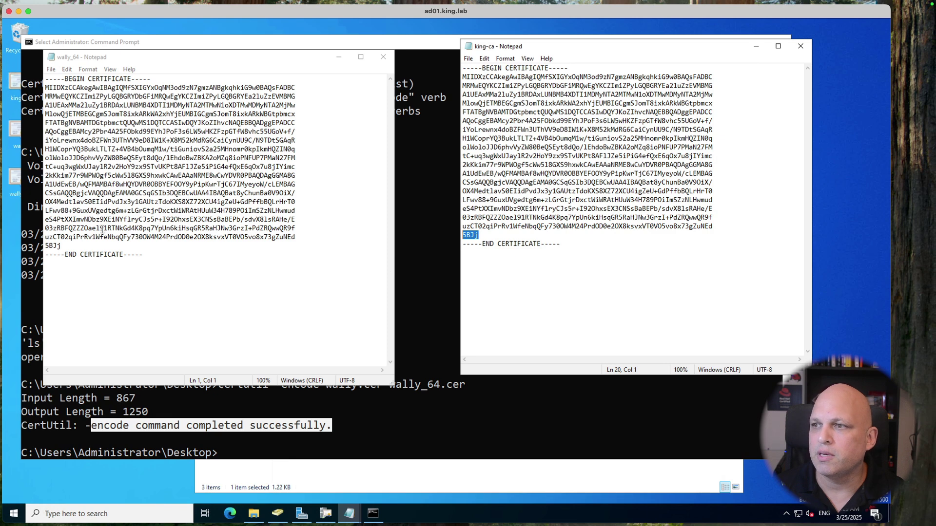
pyautogui.moveTo(62, 248); pyautogui.dragTo(44, 247)
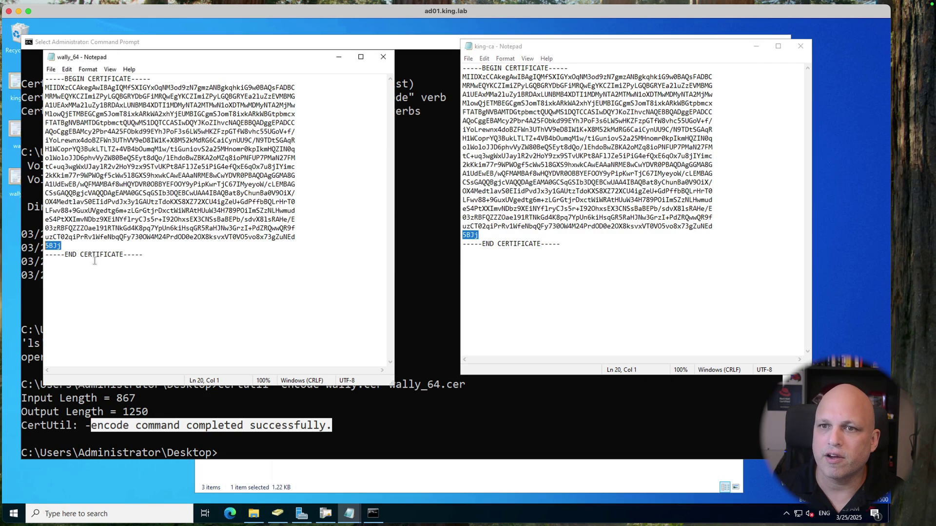
pyautogui.moveTo(62, 88); pyautogui.dragTo(44, 88)
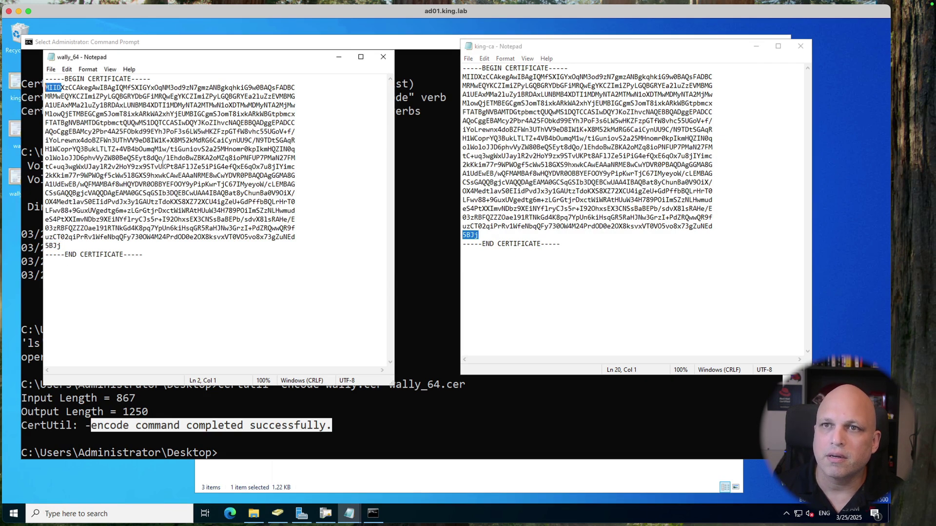
pyautogui.moveTo(478, 77); pyautogui.dragTo(461, 77)
pyautogui.moveTo(712, 147); pyautogui.dragTo(698, 147)
pyautogui.moveTo(296, 158); pyautogui.dragTo(279, 160)
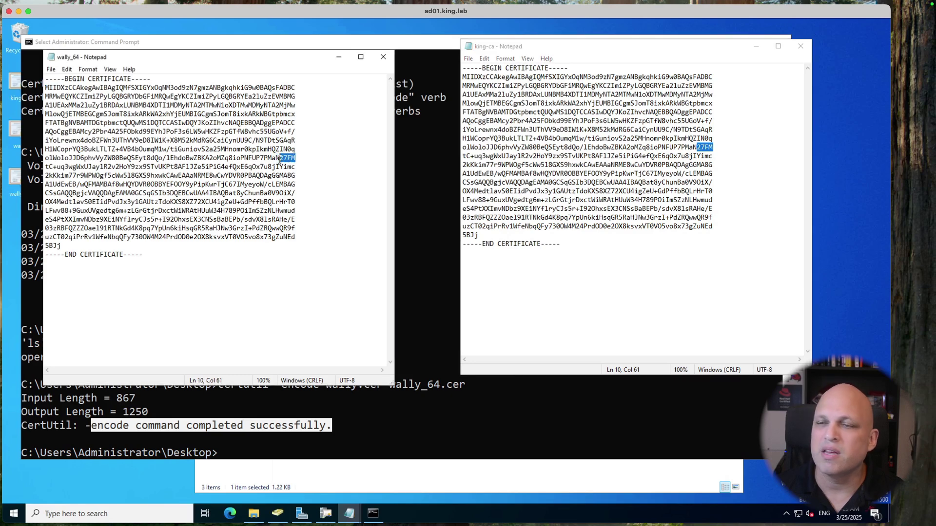
pyautogui.click(283, 167)
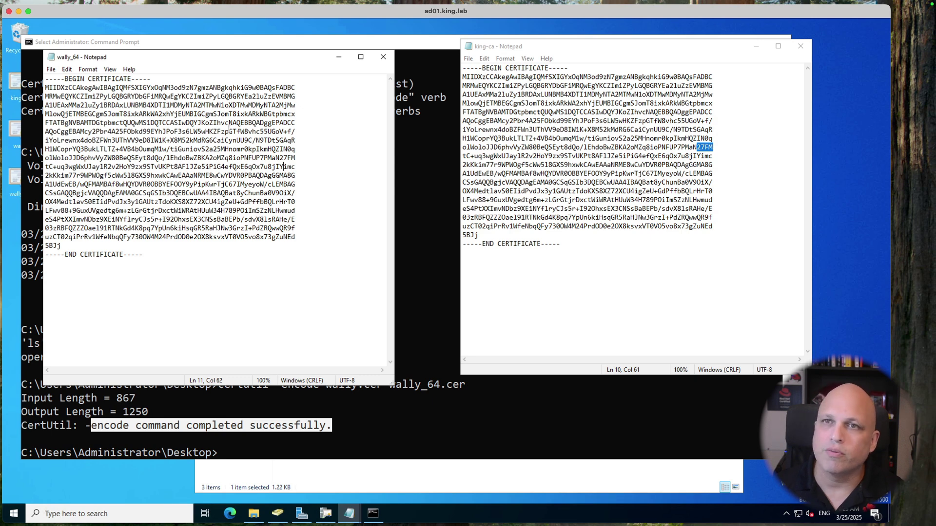
# Step: Nudge wally_64 higher and king-ca left for a cleaner side-by-side view
pyautogui.moveTo(243, 61); pyautogui.dragTo(242, 49)
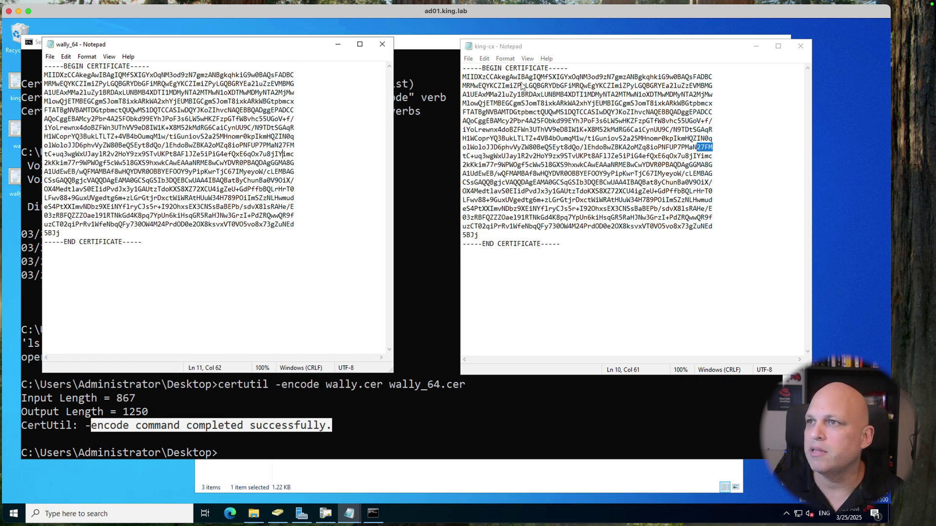
pyautogui.moveTo(534, 47); pyautogui.dragTo(495, 43)
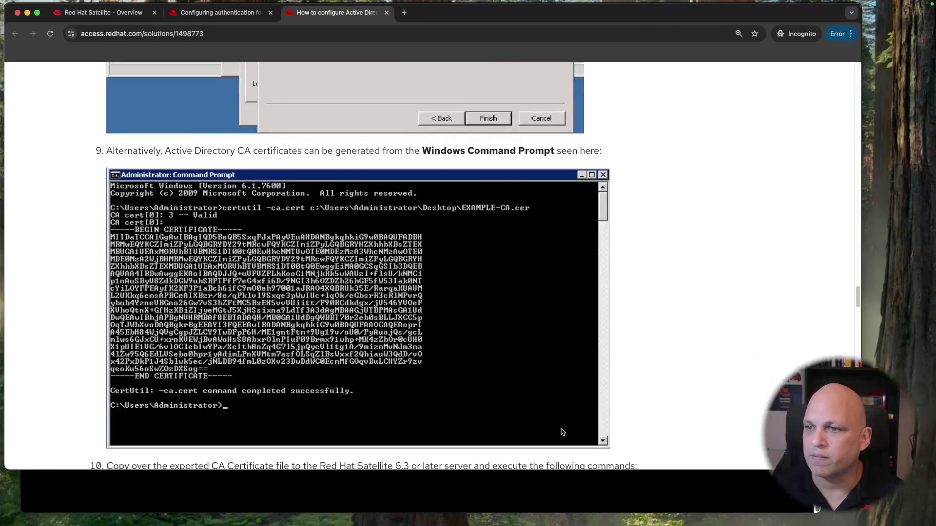
pyautogui.scroll(-5, 656, 336)
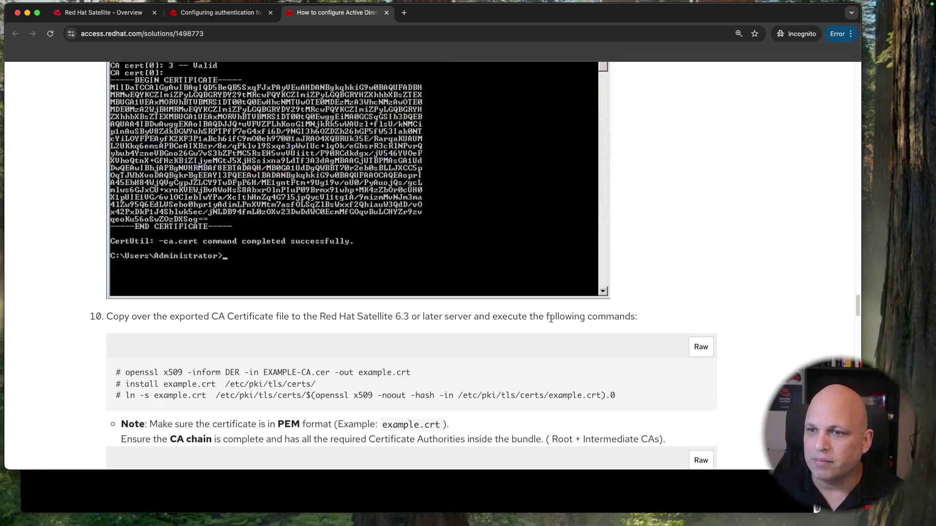
pyautogui.scroll(3, 551, 320)
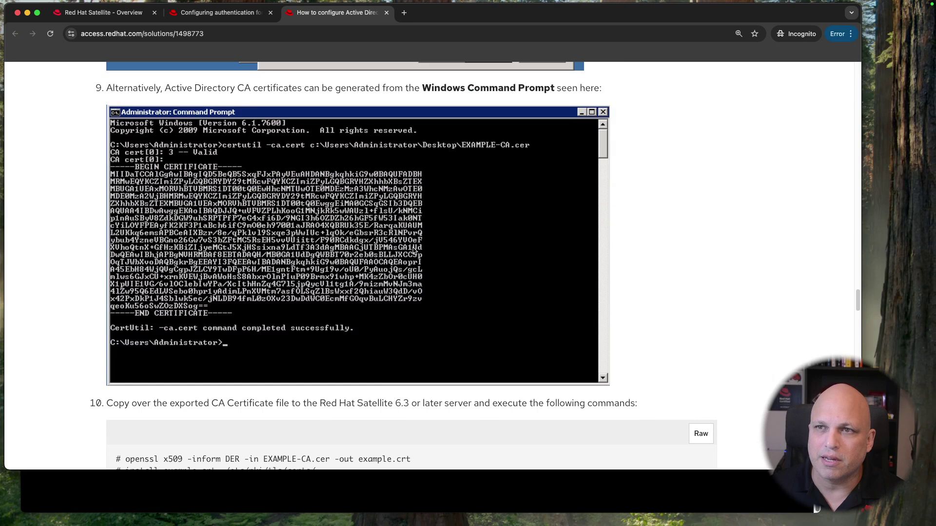
pyautogui.scroll(-8, 414, 250)
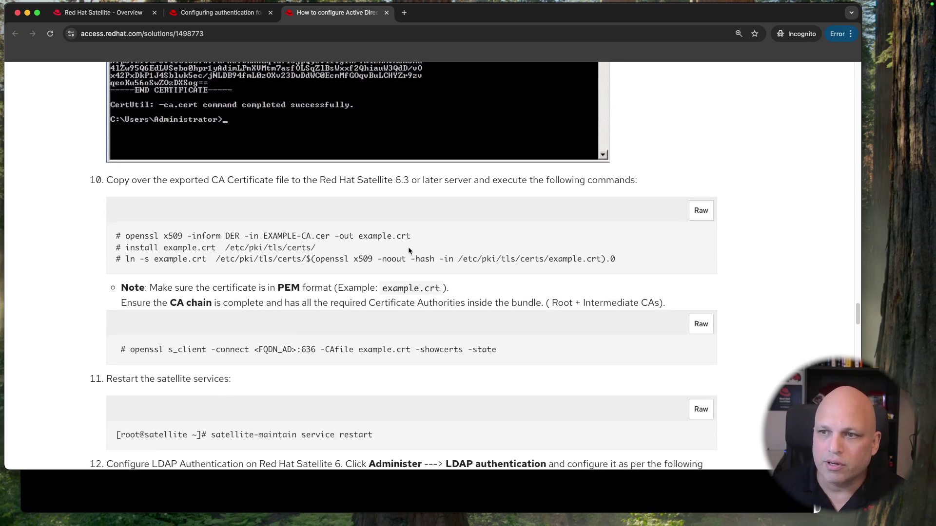
pyautogui.scroll(-2, 402, 253)
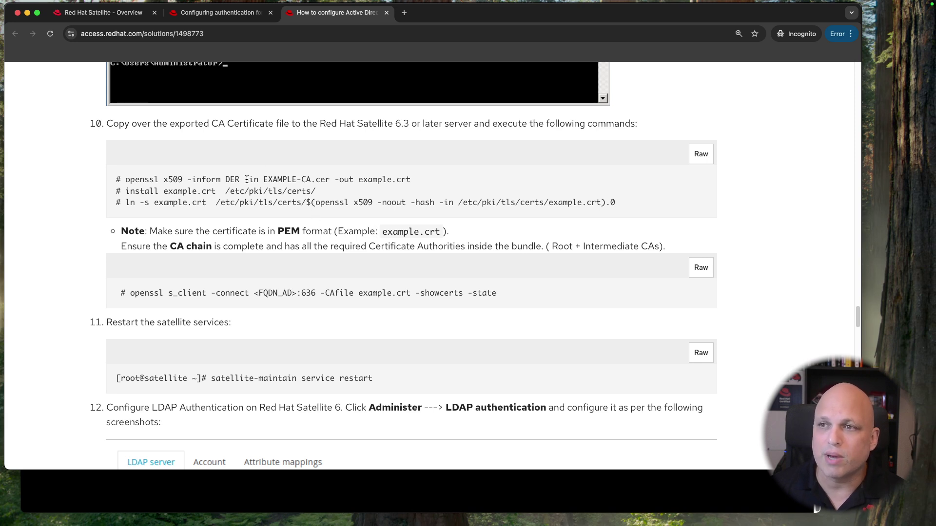
pyautogui.moveTo(246, 177); pyautogui.dragTo(360, 367)
pyautogui.click(360, 367)
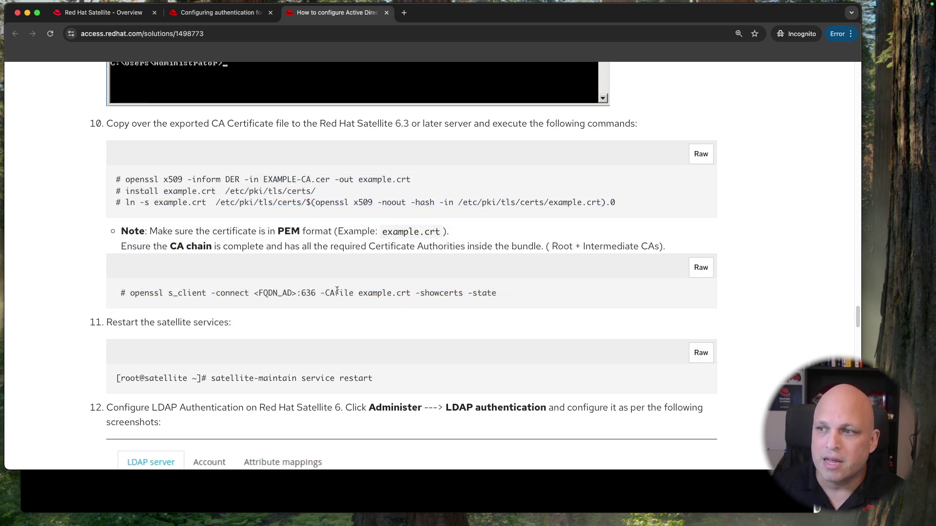
pyautogui.moveTo(131, 292); pyautogui.dragTo(515, 301)
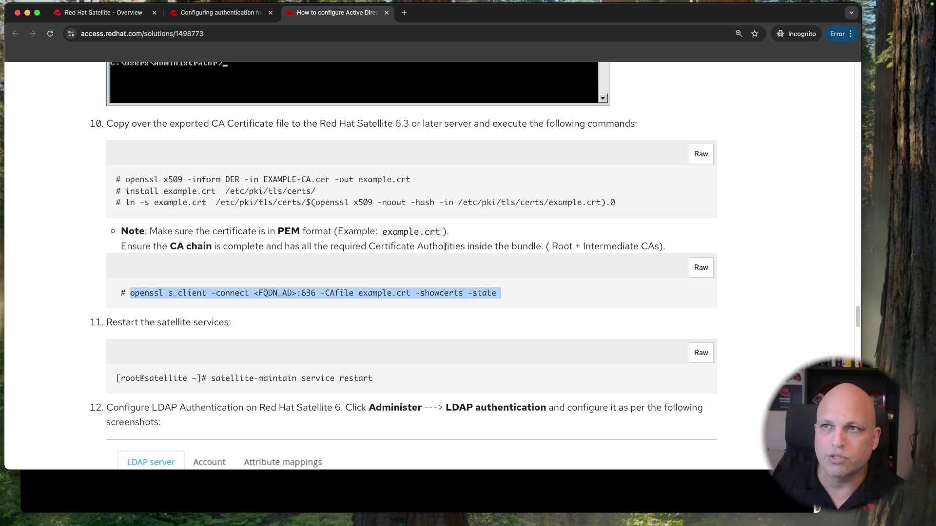
pyautogui.click(223, 13)
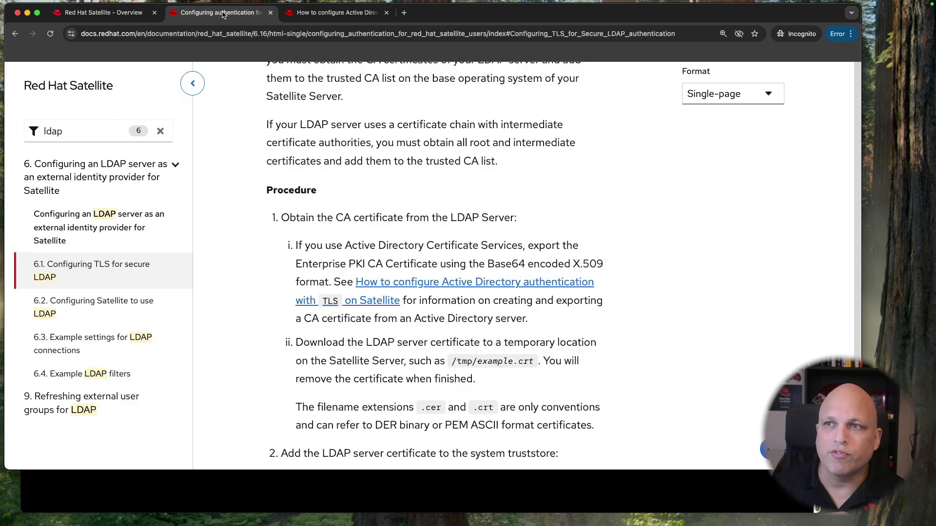
pyautogui.scroll(-3, 463, 257)
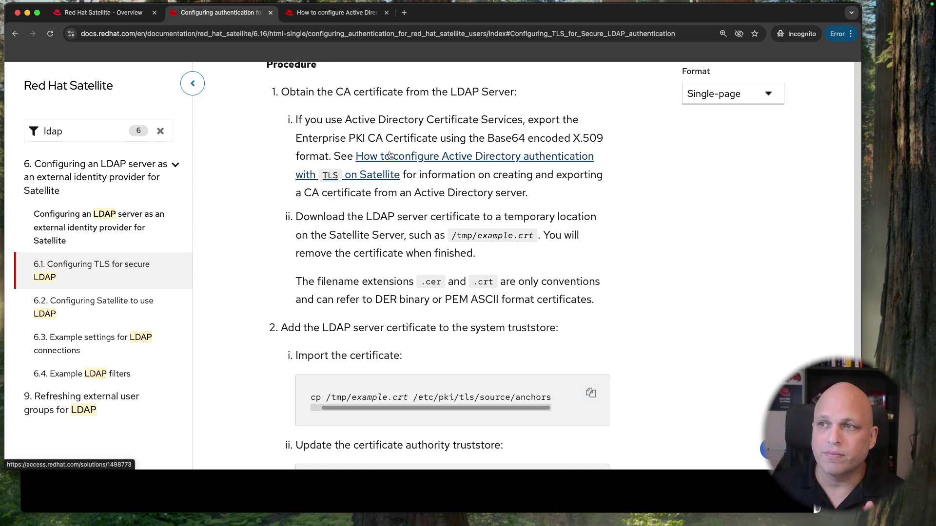
pyautogui.click(312, 14)
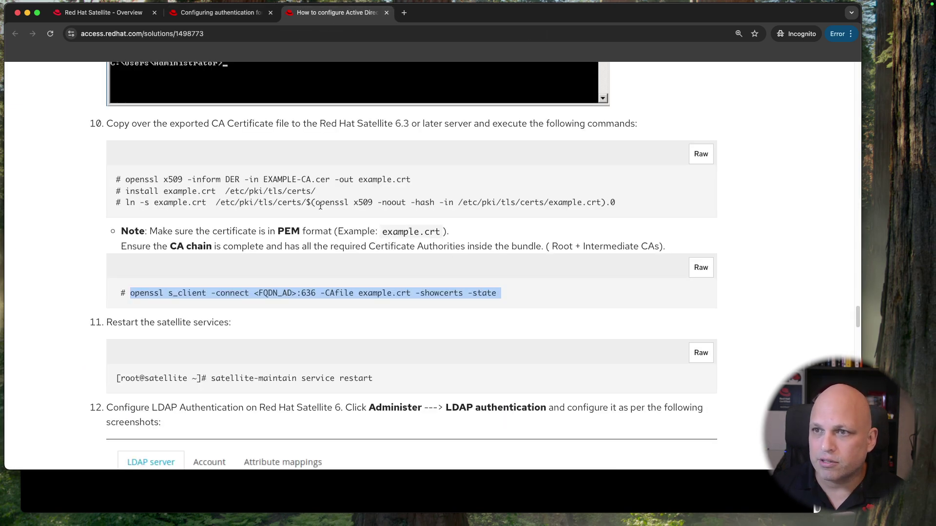
pyautogui.moveTo(127, 180); pyautogui.dragTo(412, 182)
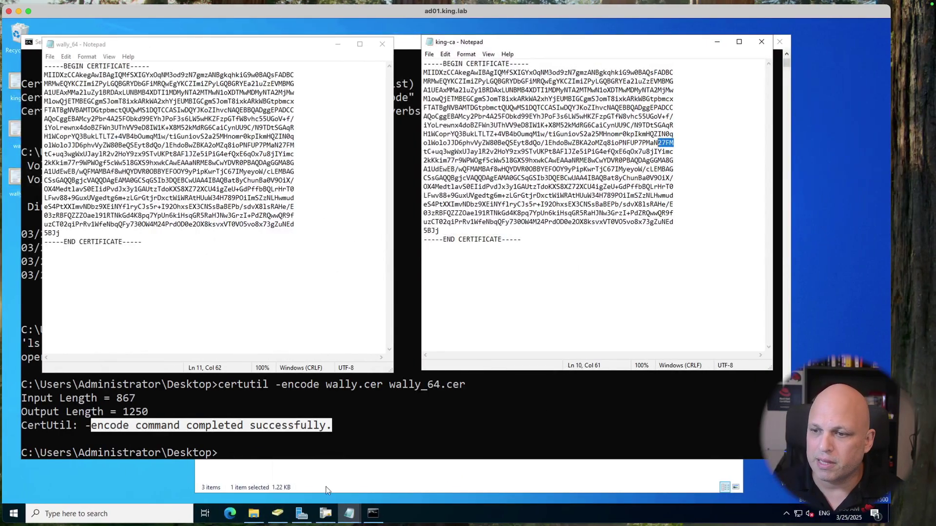
# Step: Open the king-AD01-CA certificate's Details and advance its Certificate Export Wizard to the file-format choice
pyautogui.click(326, 513)
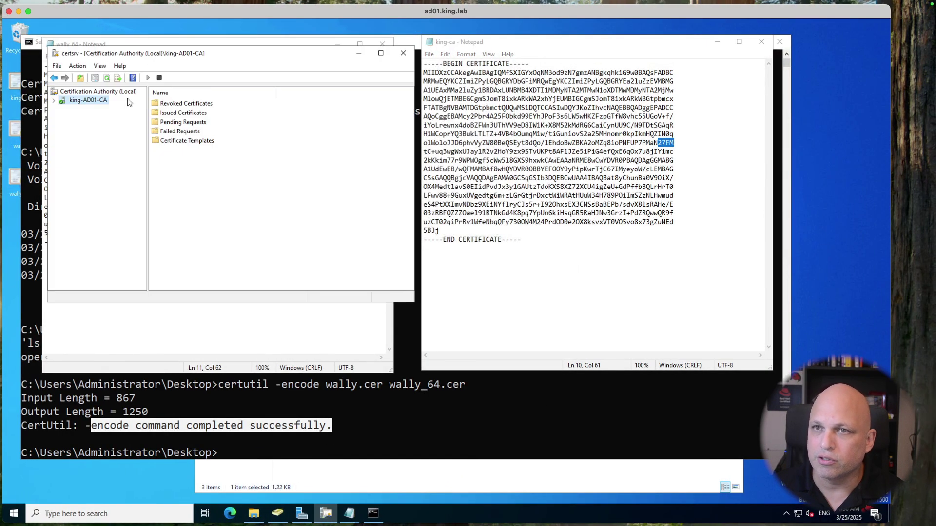
pyautogui.rightClick(98, 100)
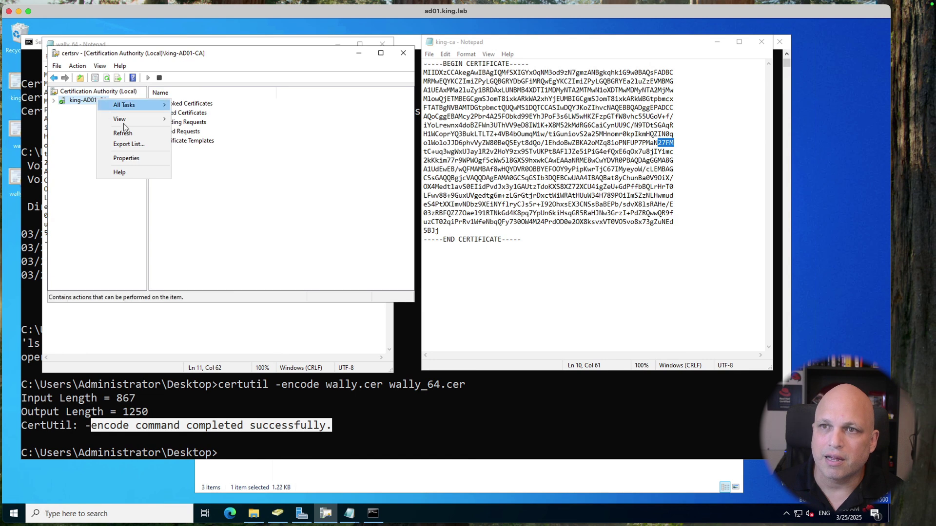
pyautogui.click(131, 158)
pyautogui.click(291, 207)
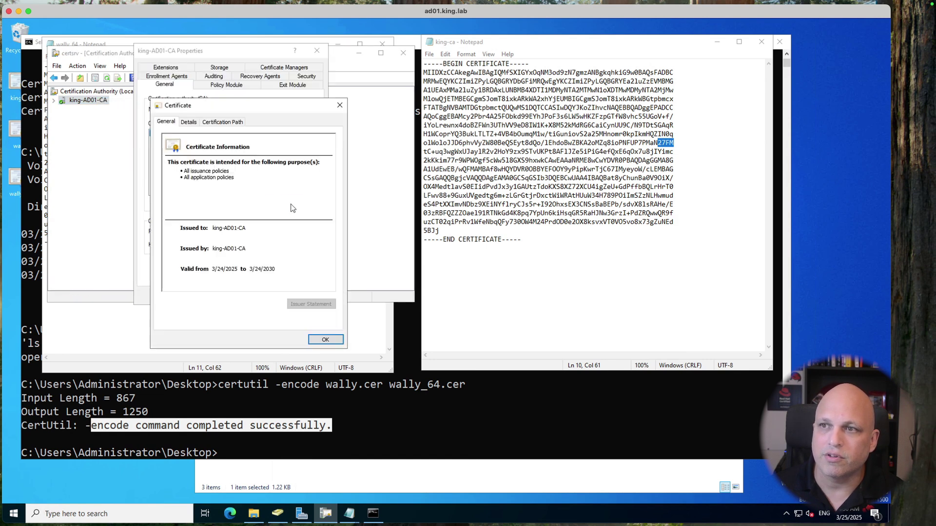
pyautogui.click(188, 122)
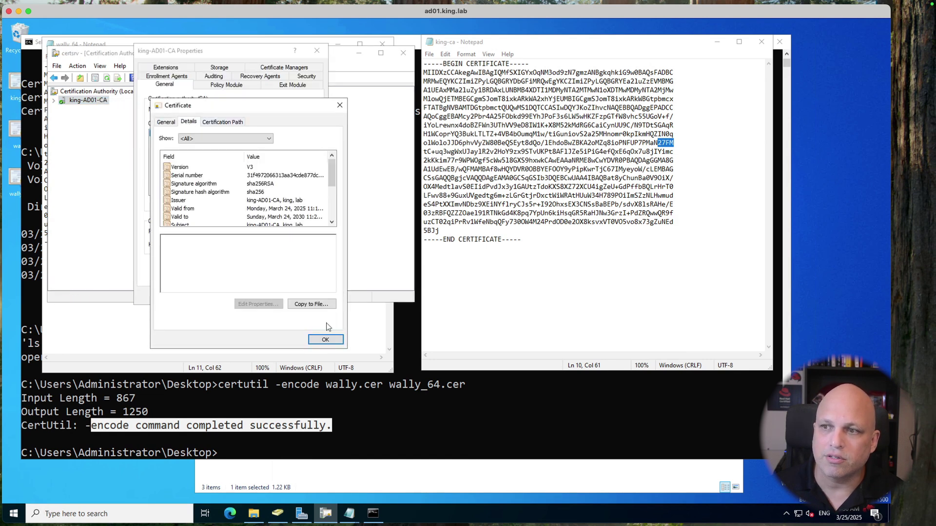
pyautogui.click(323, 305)
pyautogui.click(316, 343)
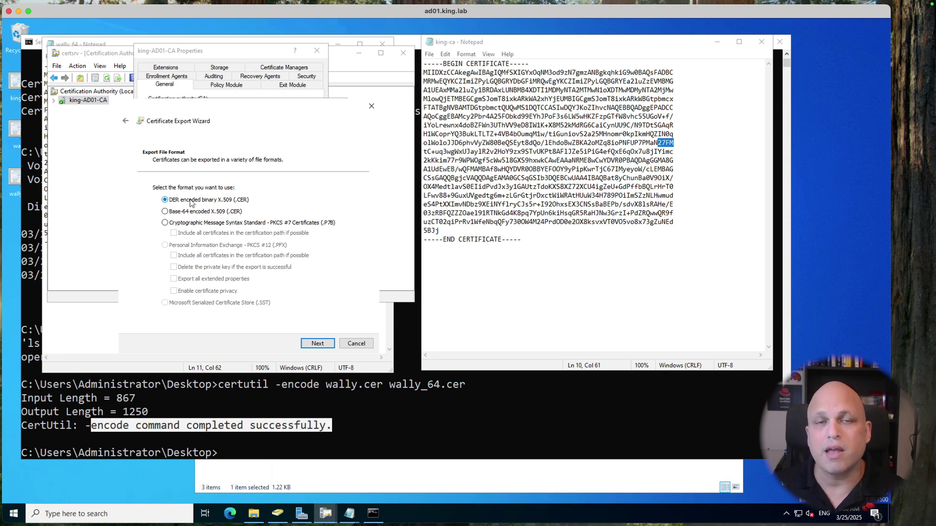
pyautogui.hotkey('ctrl', 'Right')
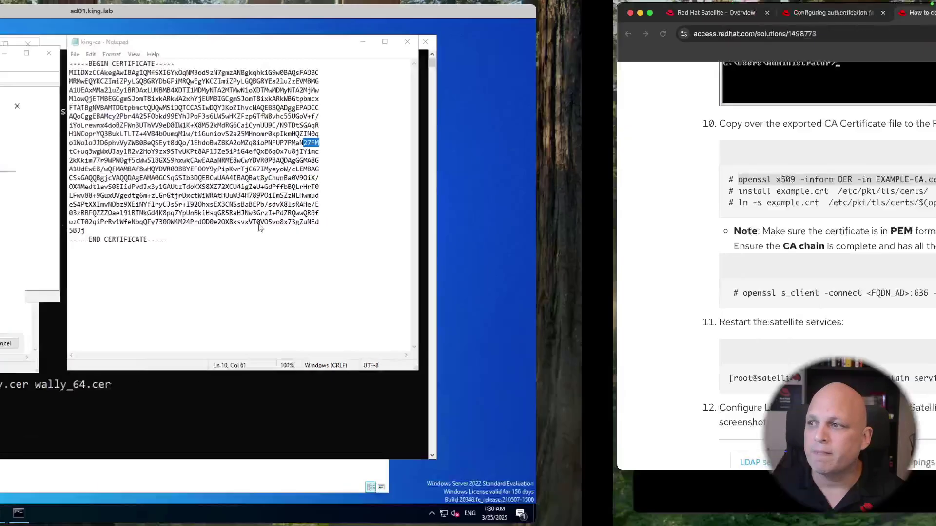
# Step: Highlight the solution article's openssl x509 conversion line and its install and symlink commands
pyautogui.click(181, 179)
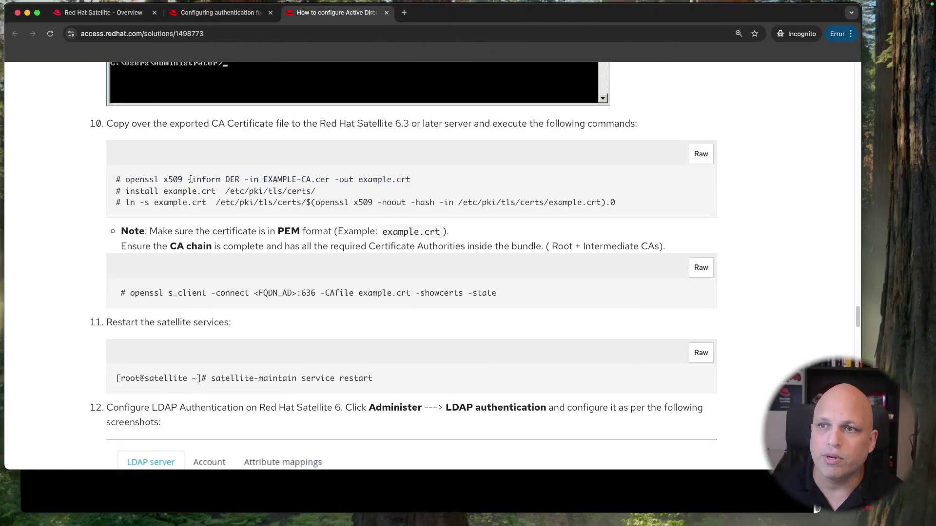
pyautogui.moveTo(126, 180); pyautogui.dragTo(241, 181)
pyautogui.click(178, 179)
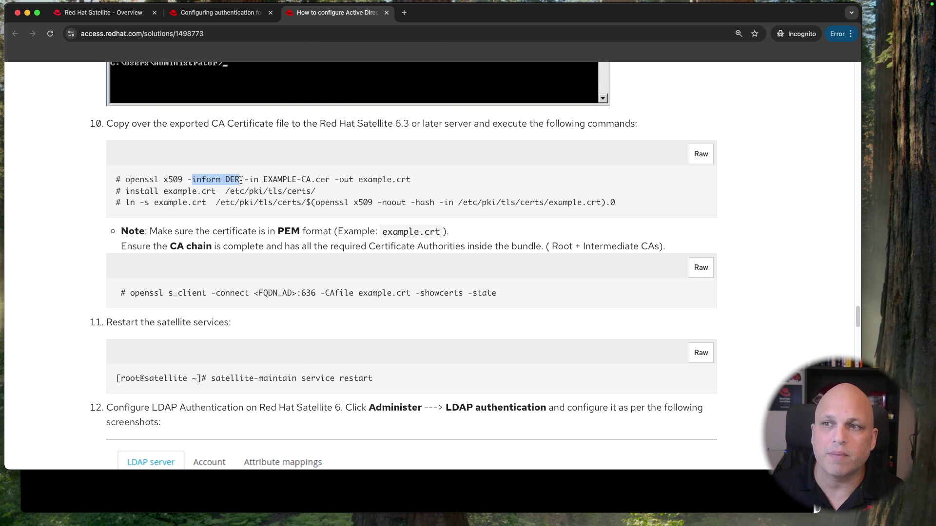
pyautogui.moveTo(245, 179); pyautogui.dragTo(408, 181)
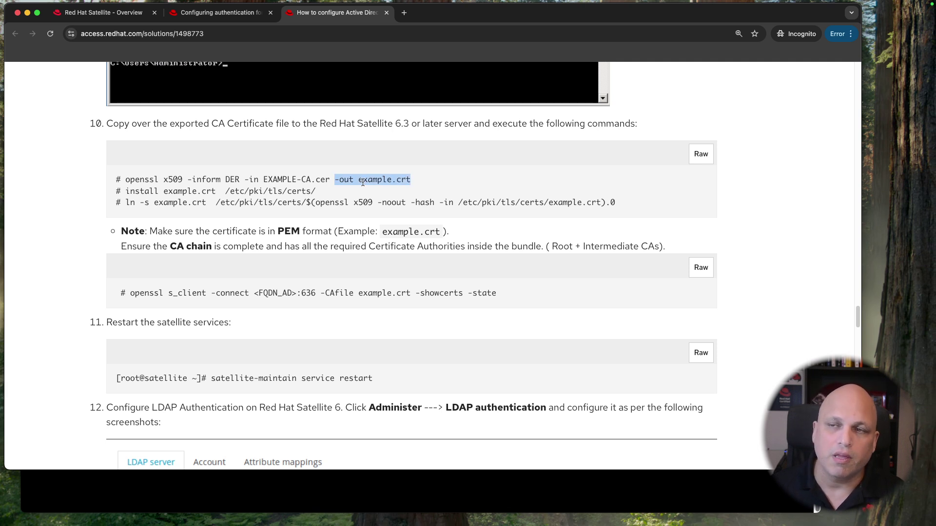
pyautogui.tripleClick(336, 179)
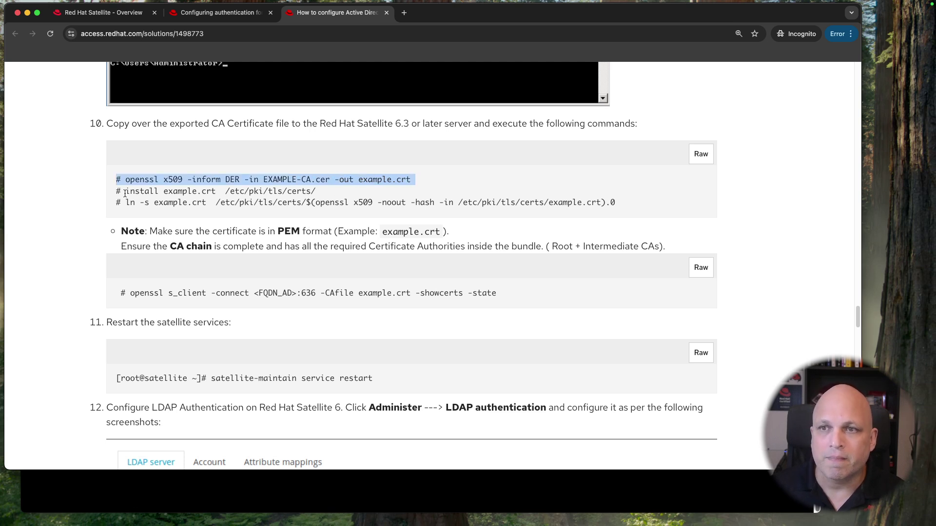
pyautogui.moveTo(116, 192); pyautogui.dragTo(371, 207)
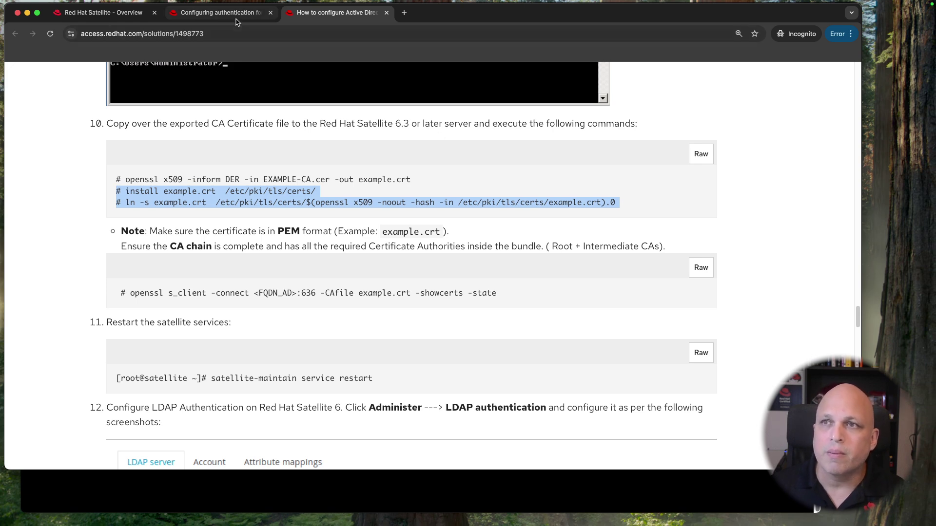
# Step: Bring up the Satellite authentication guide's truststore steps
pyautogui.hotkey('ctrl', 'shift', 'Tab')
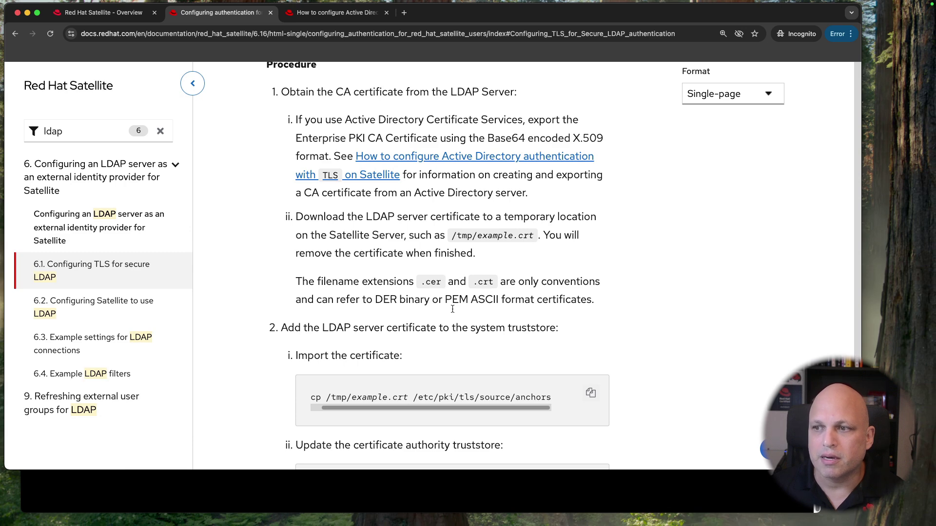
pyautogui.scroll(-5, 452, 281)
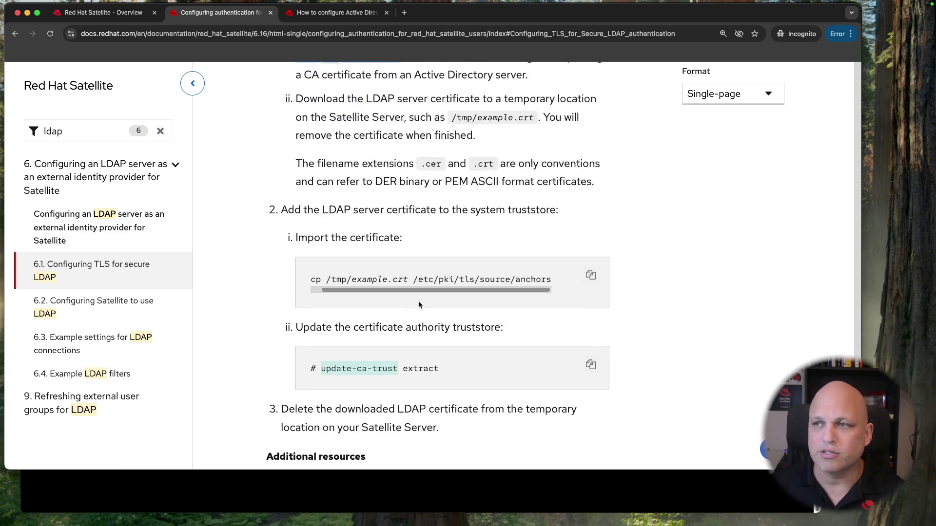
pyautogui.hotkey('ctrl', 'Tab')
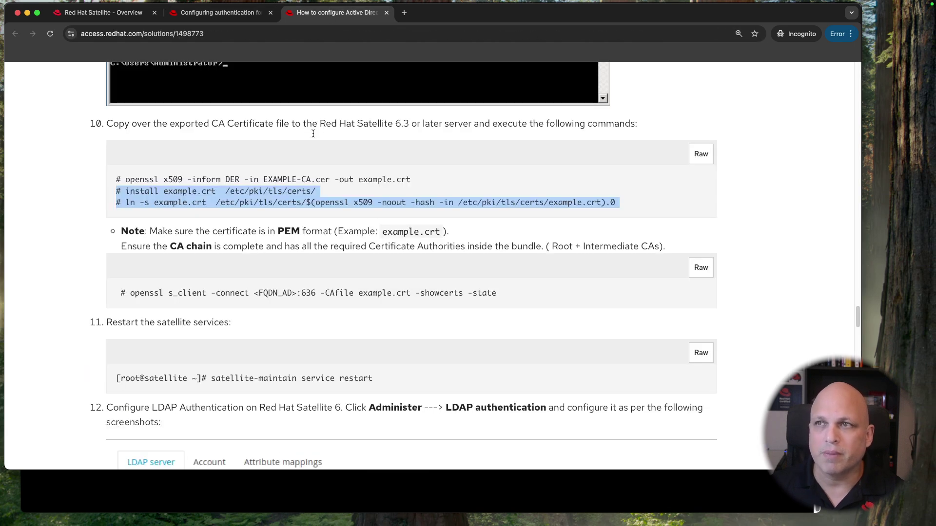
pyautogui.click(228, 14)
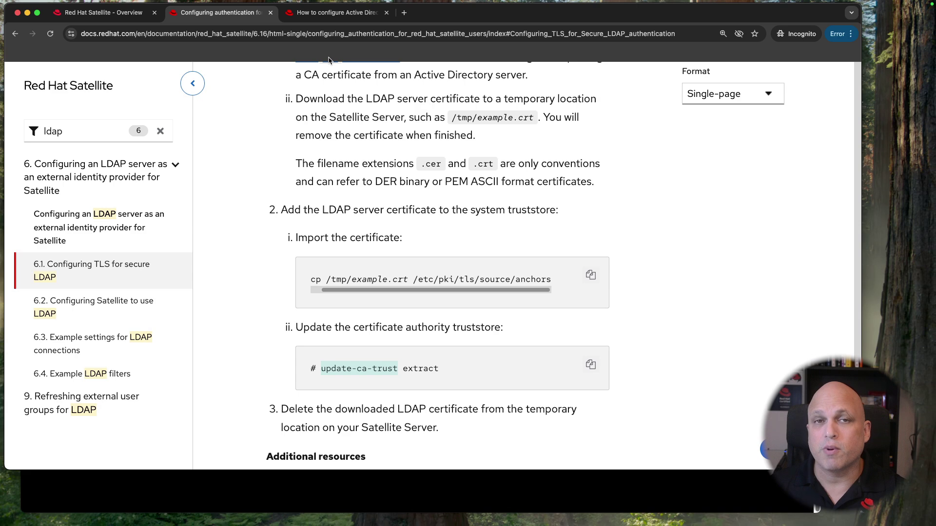
# Step: Run pwd and ll in the satellite terminal, showing /root/certs containing only king-ca.crt
pyautogui.click(454, 508)
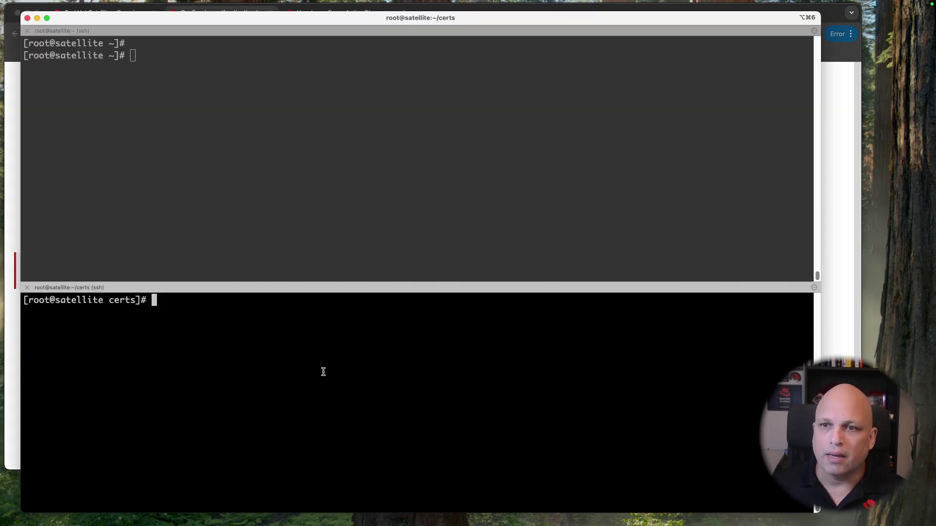
pyautogui.write('pwd')
pyautogui.press('Return')
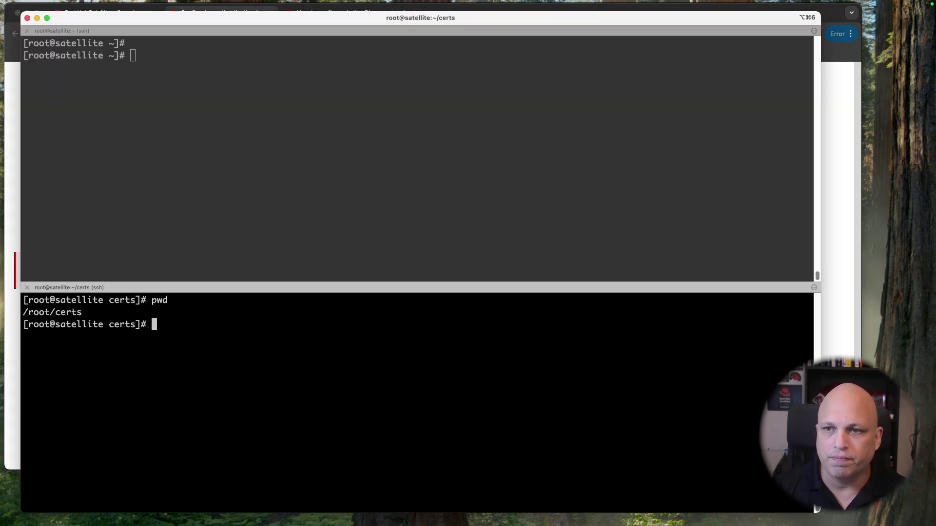
pyautogui.write('ll')
pyautogui.press('Return')
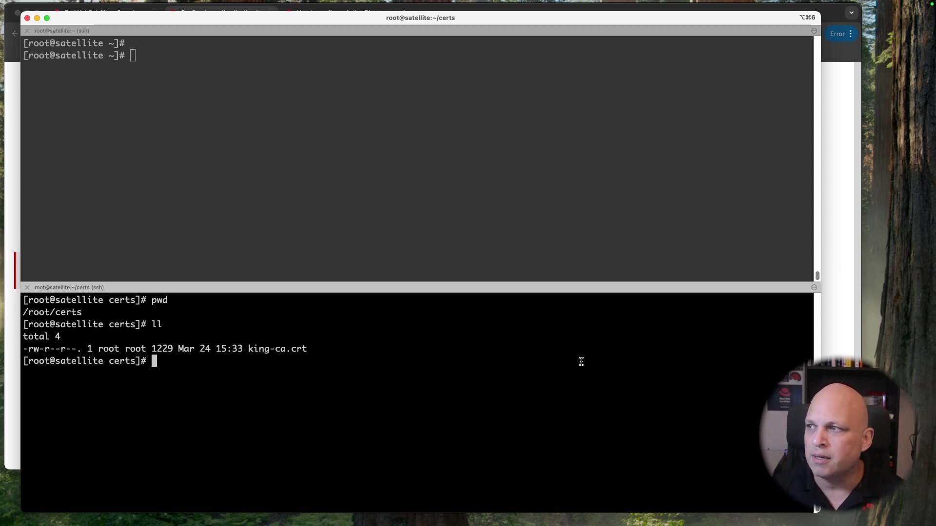
# Step: Highlight the import-the-certificate step in the Satellite docs, then return to the solution article
pyautogui.click(844, 55)
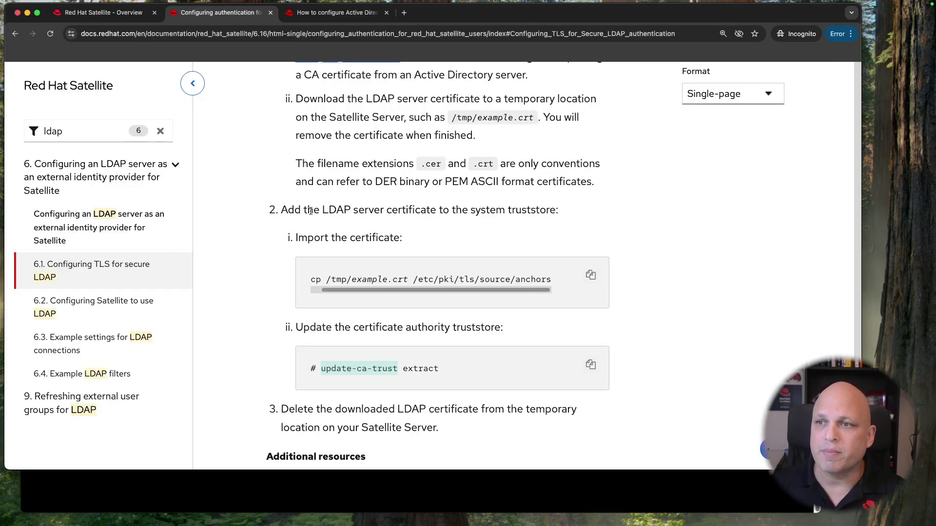
pyautogui.moveTo(314, 234); pyautogui.dragTo(393, 238)
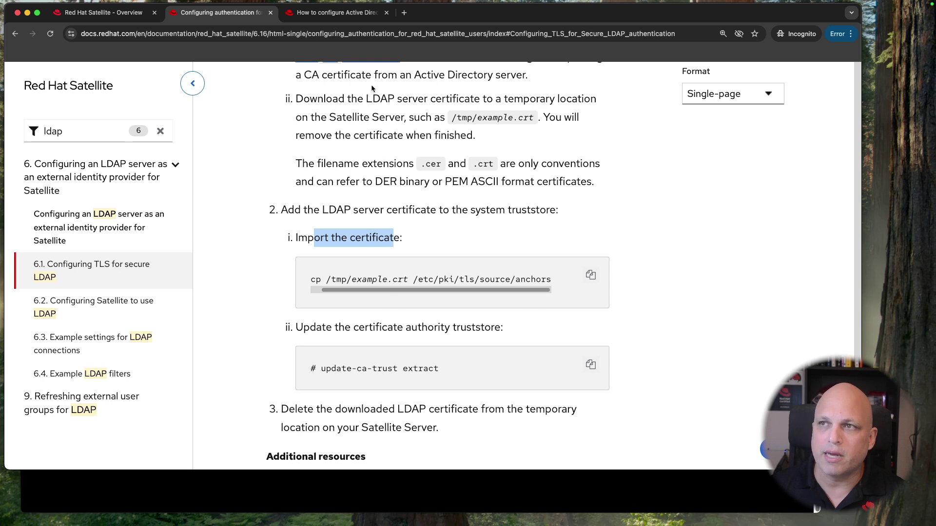
pyautogui.click(341, 12)
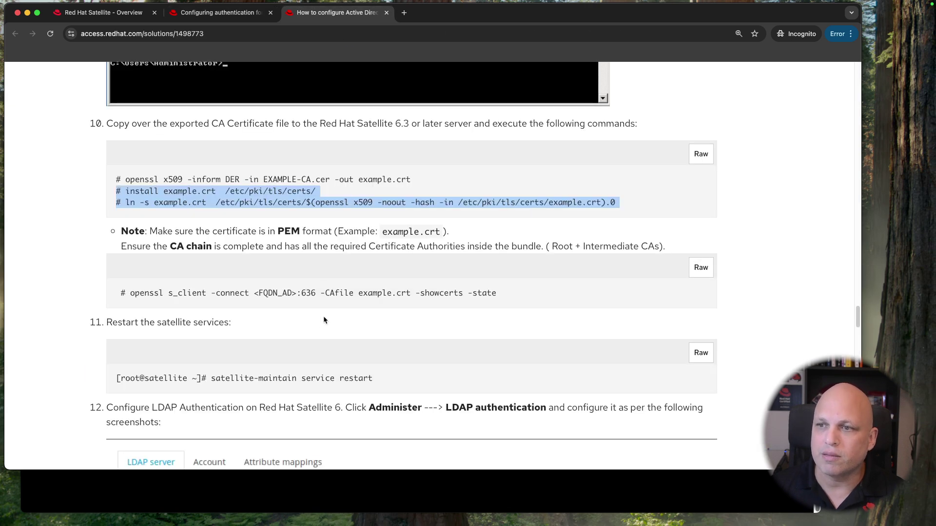
pyautogui.click(231, 302)
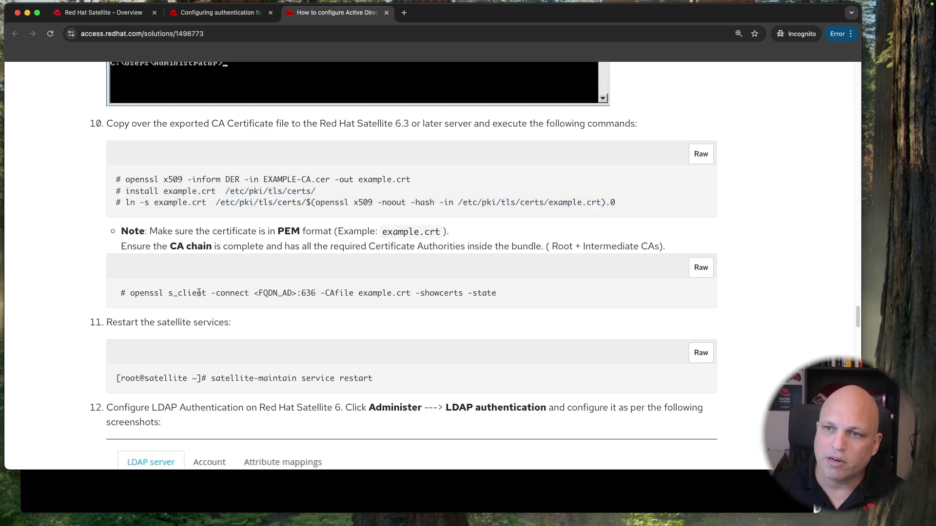
# Step: Highlight openssl and s_client in the article's certificate check command, then return to the satellite terminal
pyautogui.moveTo(133, 294); pyautogui.dragTo(161, 294)
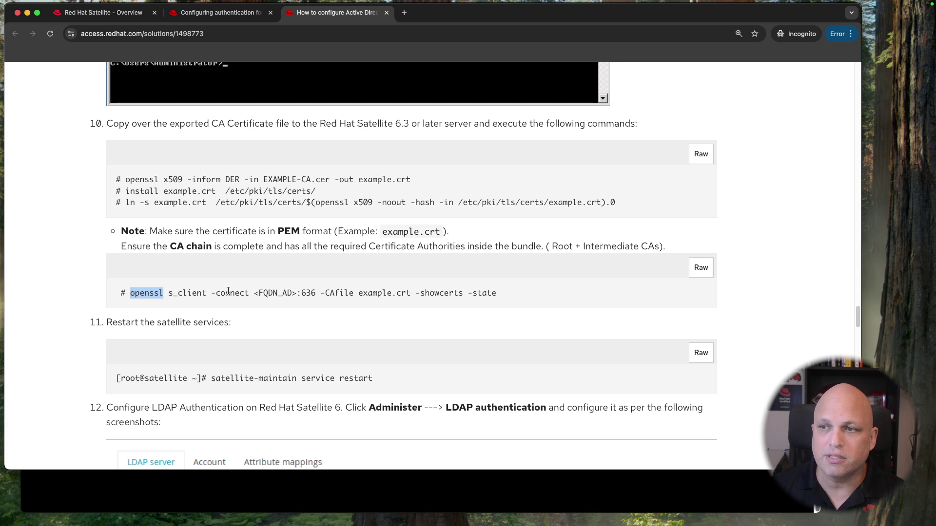
pyautogui.moveTo(168, 294); pyautogui.dragTo(206, 294)
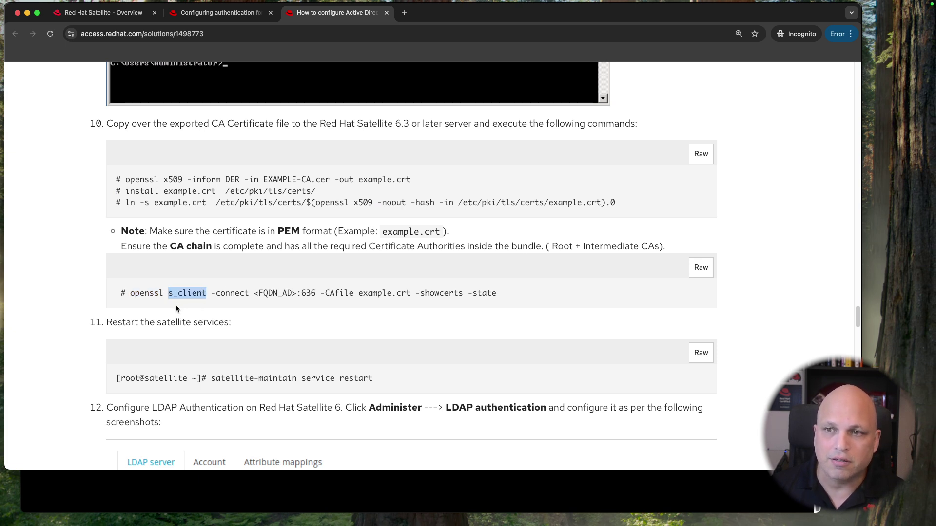
pyautogui.doubleClick(154, 294)
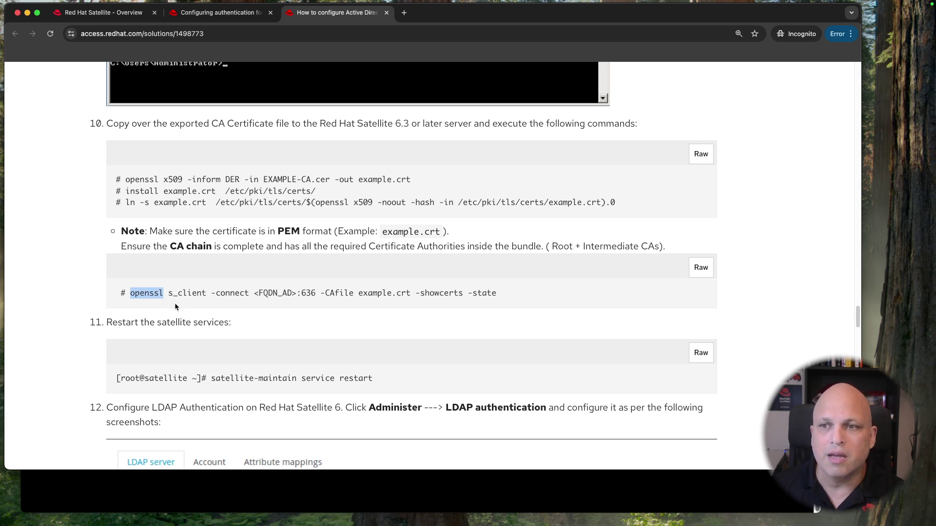
pyautogui.moveTo(169, 294); pyautogui.dragTo(358, 294)
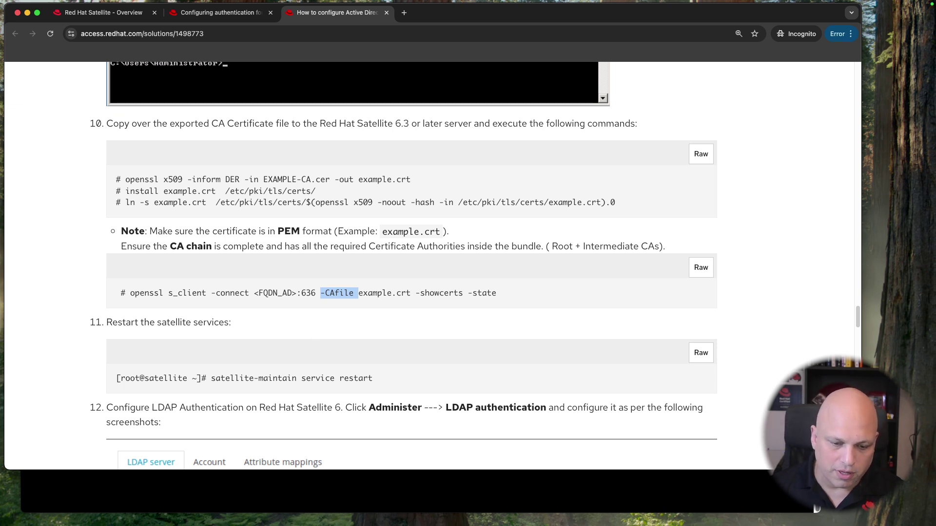
pyautogui.press('super+Tab')
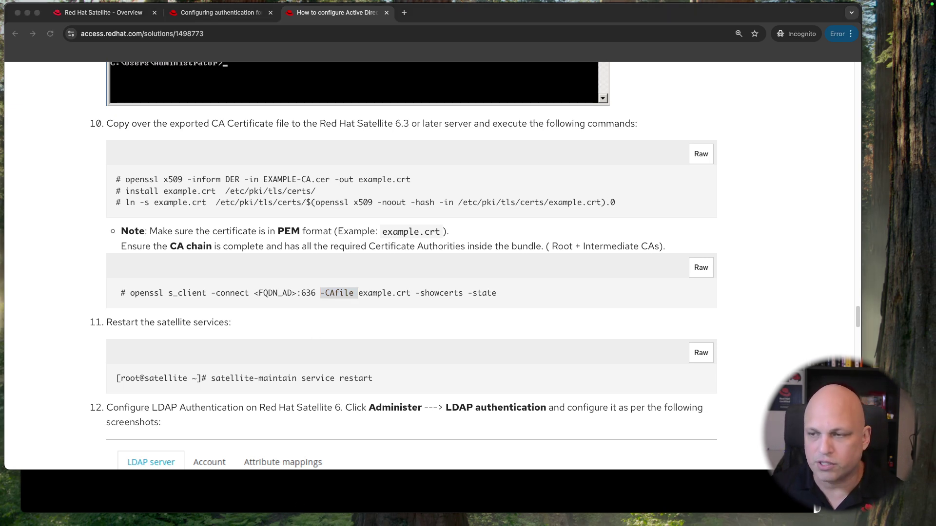
pyautogui.click(504, 481)
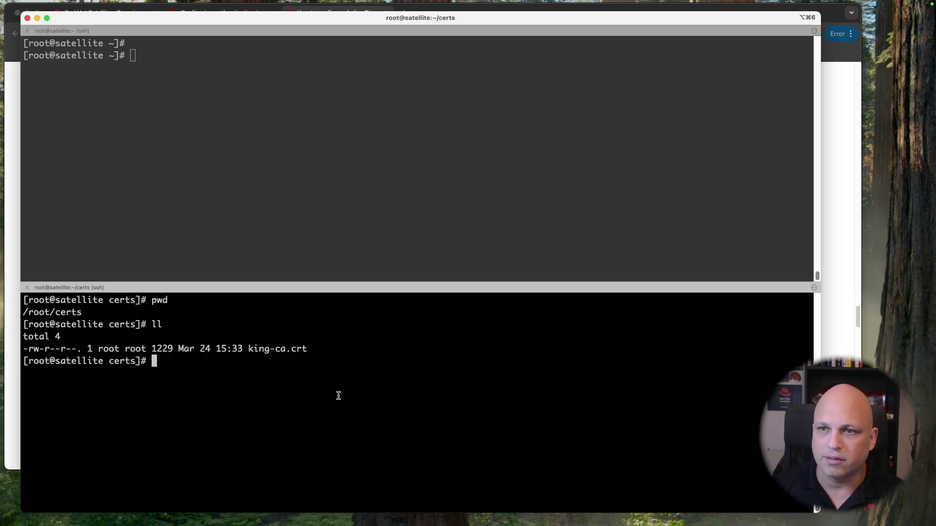
# Step: Enlarge and clear both terminal sessions, pasting the openssl s_client command into the upper one
pyautogui.click(259, 188)
pyautogui.moveTo(251, 282); pyautogui.dragTo(230, 397)
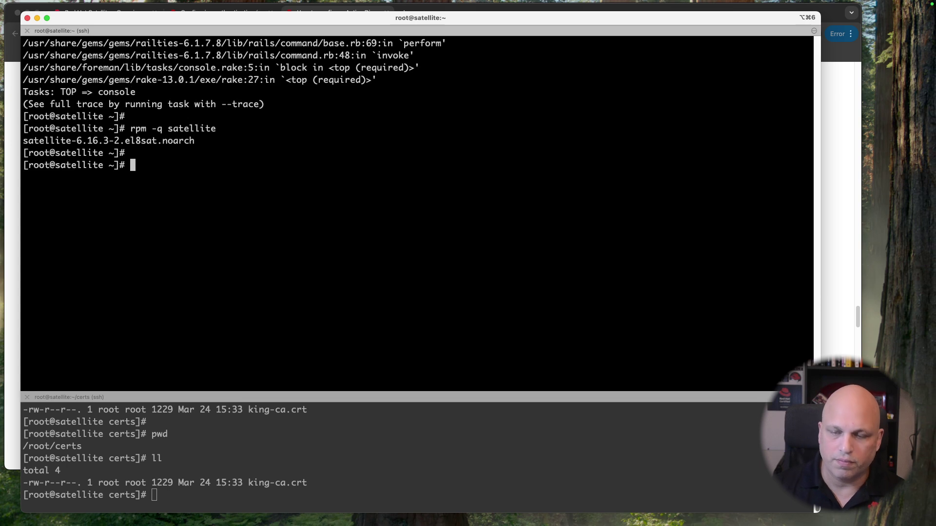
pyautogui.hotkey('ctrl', 'l')
pyautogui.write('echo | openssl s_client -connect ad01.king.lab:636')
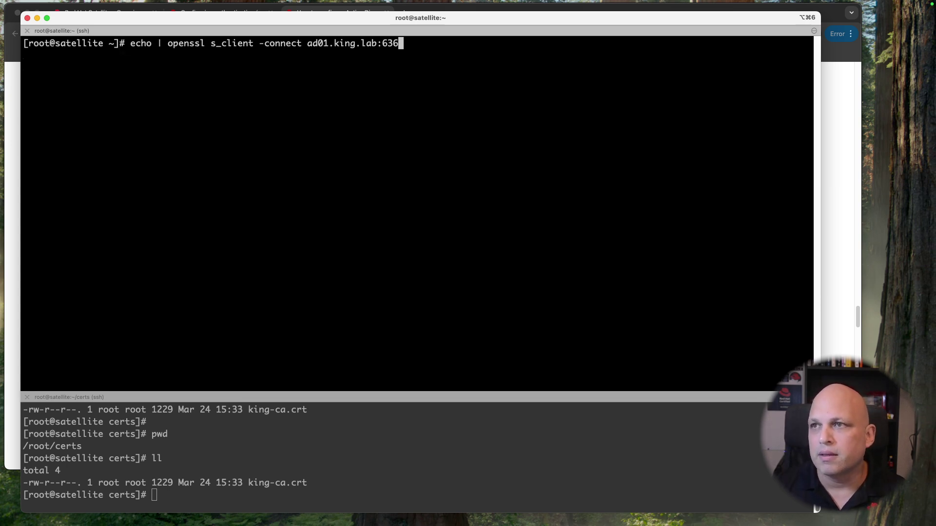
pyautogui.click(395, 471)
pyautogui.hotkey('ctrl', 'l')
pyautogui.click(320, 105)
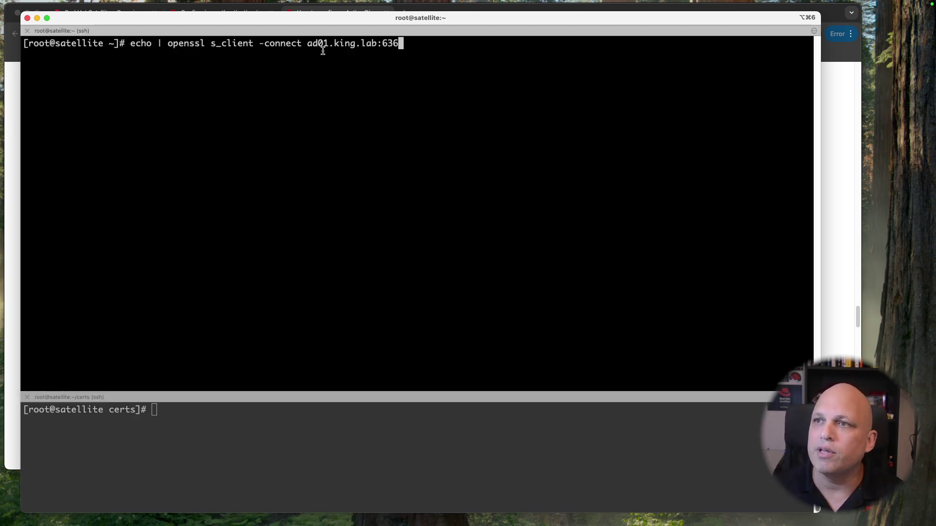
# Step: Point out host ad01.king.lab and port 636, then run the TLS connection test
pyautogui.moveTo(307, 43); pyautogui.dragTo(376, 48)
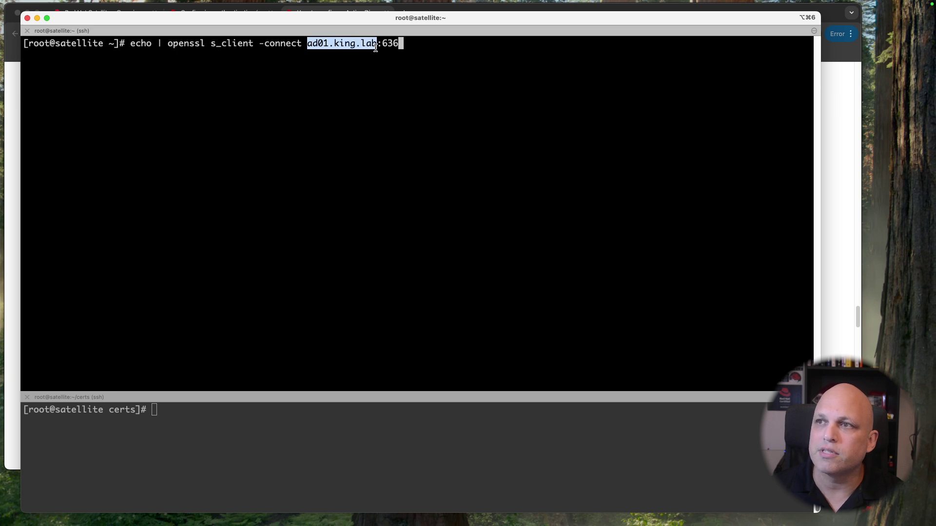
pyautogui.click(392, 44)
pyautogui.moveTo(381, 44); pyautogui.dragTo(397, 45)
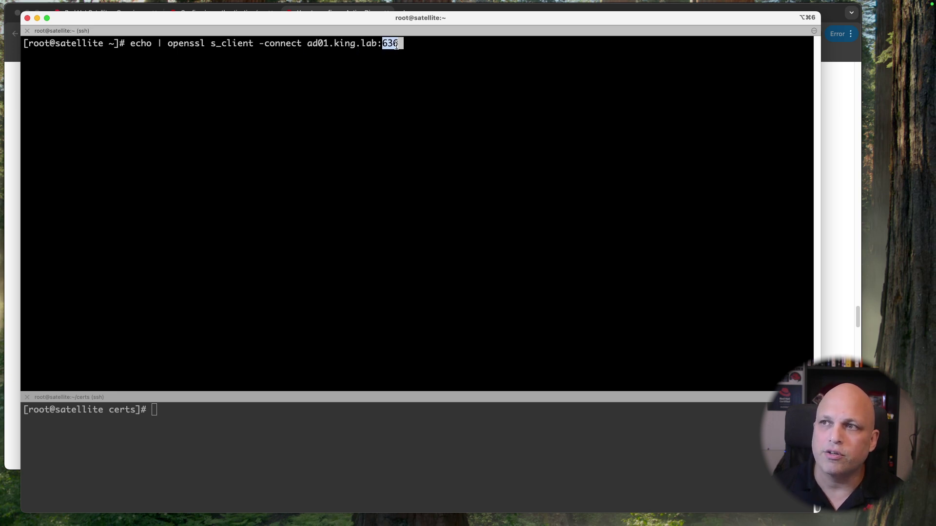
pyautogui.click(301, 74)
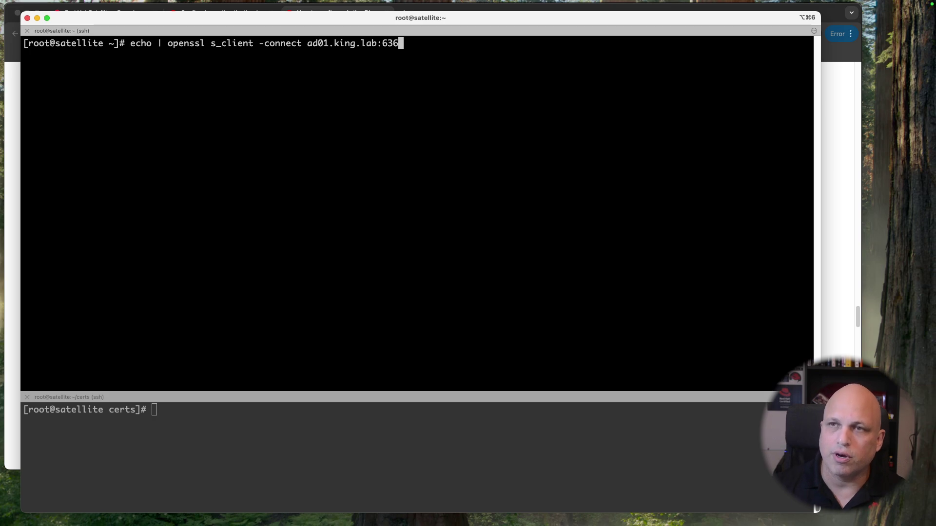
pyautogui.press('Return')
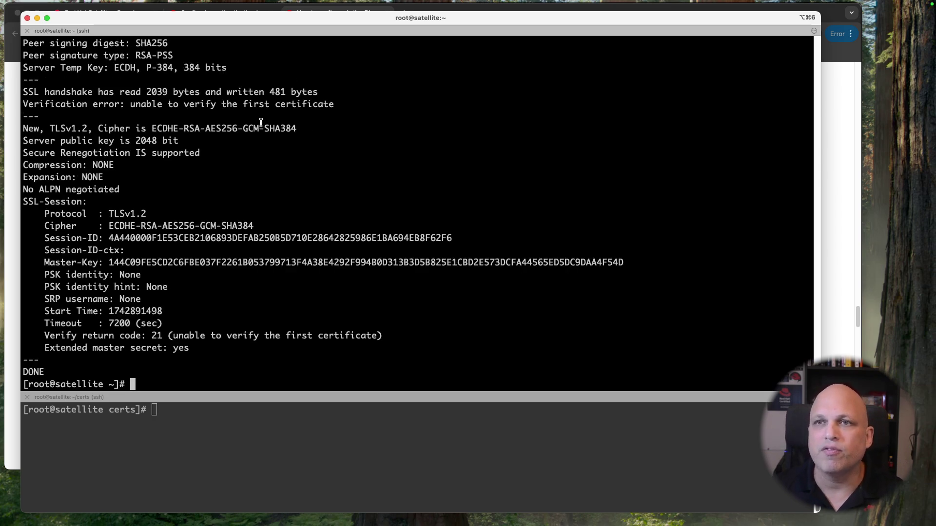
# Step: Review the output, highlighting 'unable to get local issuer certificate' and 'unable to verify the first certificate'
pyautogui.scroll(15, 264, 121)
pyautogui.scroll(8, 261, 123)
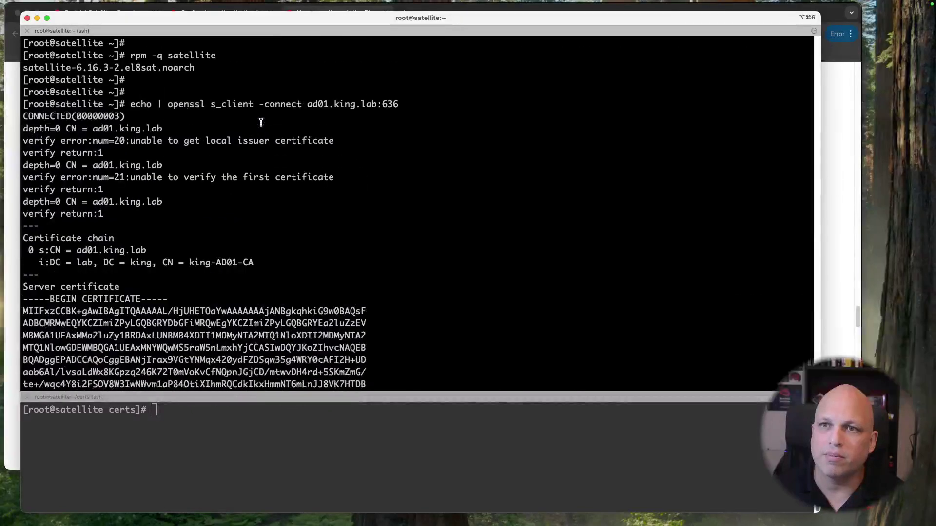
pyautogui.scroll(2, 222, 184)
pyautogui.scroll(-9, 201, 180)
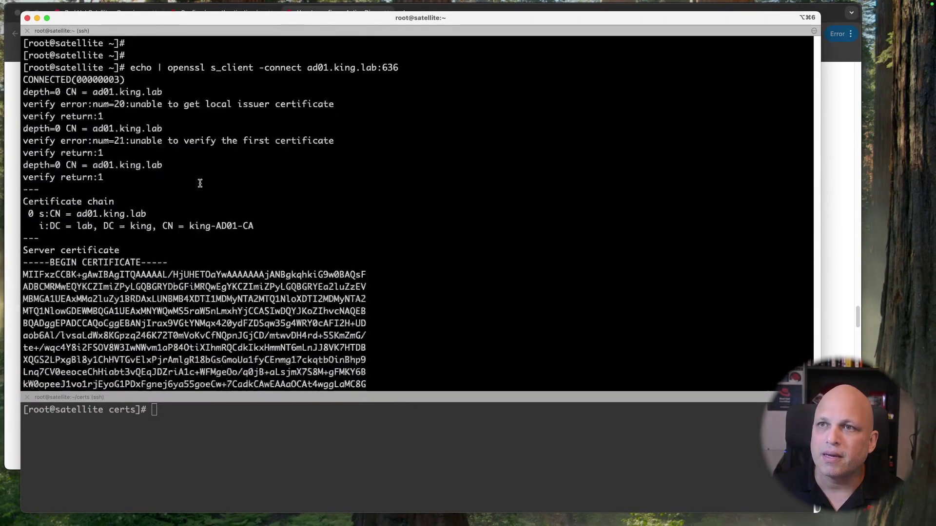
pyautogui.moveTo(130, 80); pyautogui.dragTo(329, 80)
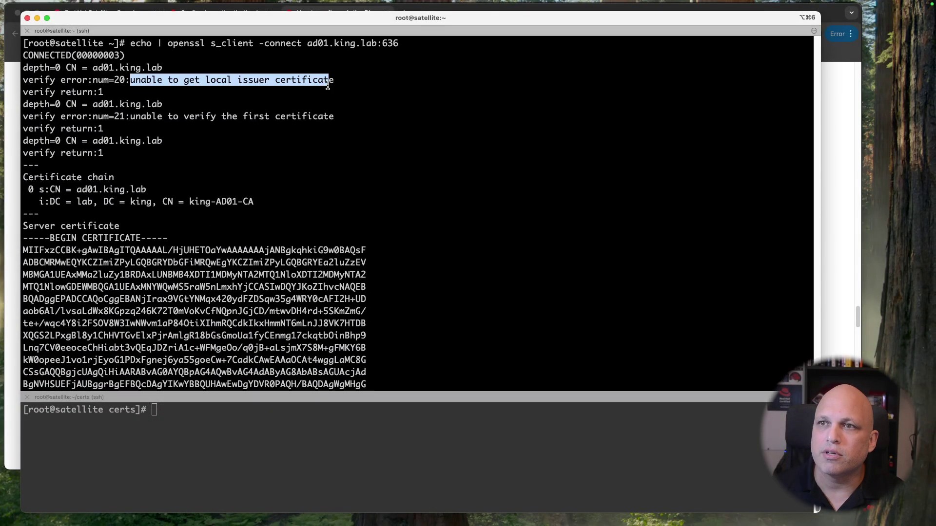
pyautogui.scroll(-1, 215, 168)
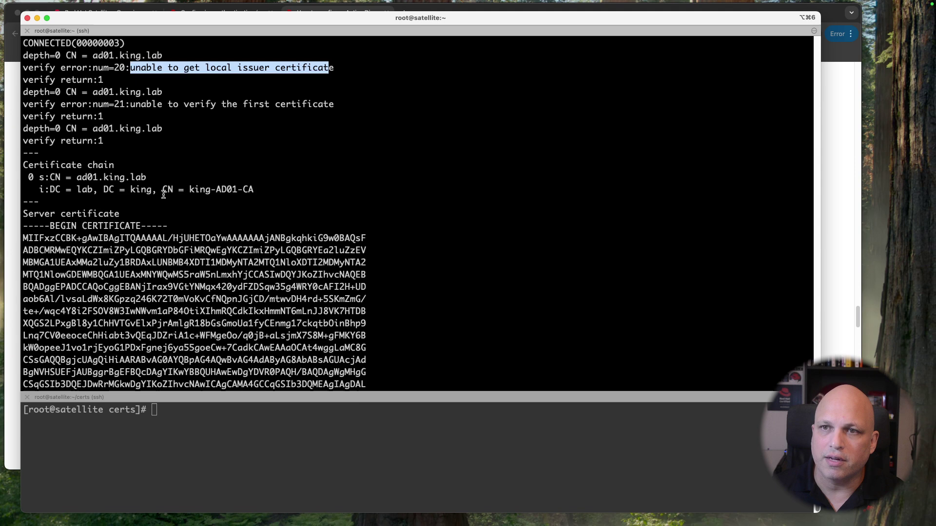
pyautogui.moveTo(272, 192); pyautogui.dragTo(25, 165)
pyautogui.scroll(-15, 160, 202)
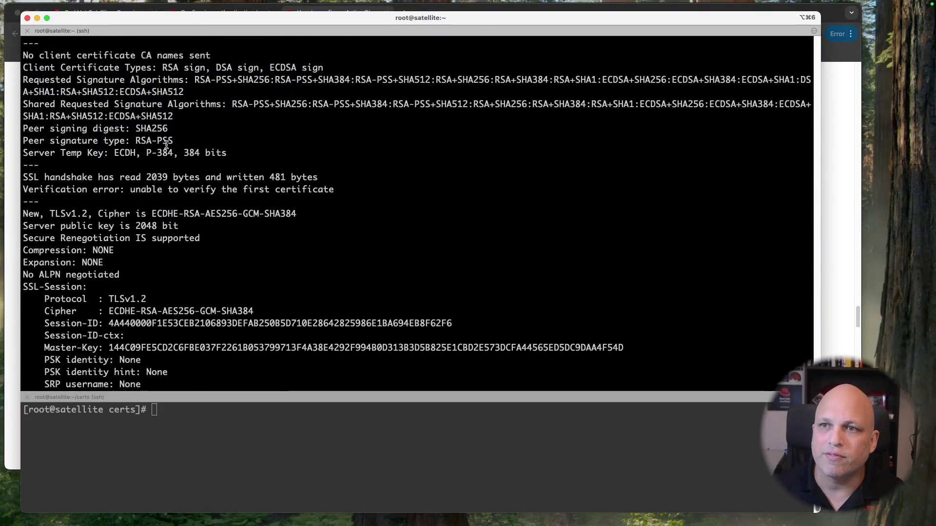
pyautogui.moveTo(335, 189); pyautogui.dragTo(127, 190)
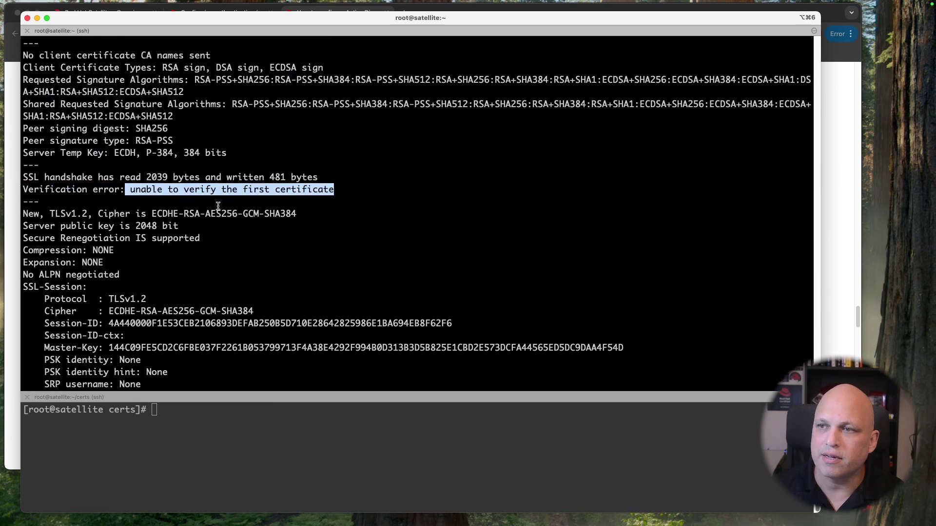
pyautogui.scroll(-3, 213, 209)
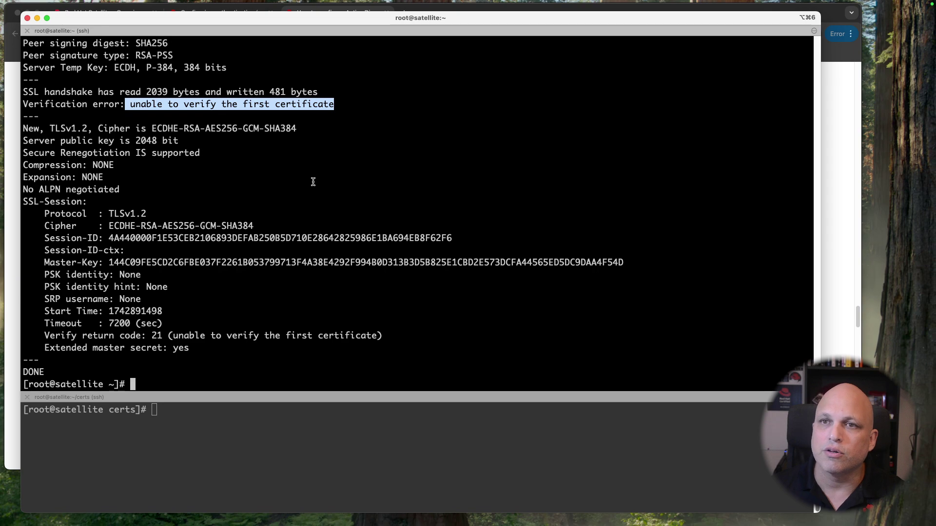
# Step: Copy the truststore import command from the Configuring authentication guide and return to the terminal
pyautogui.hotkey('ctrl', 'Left')
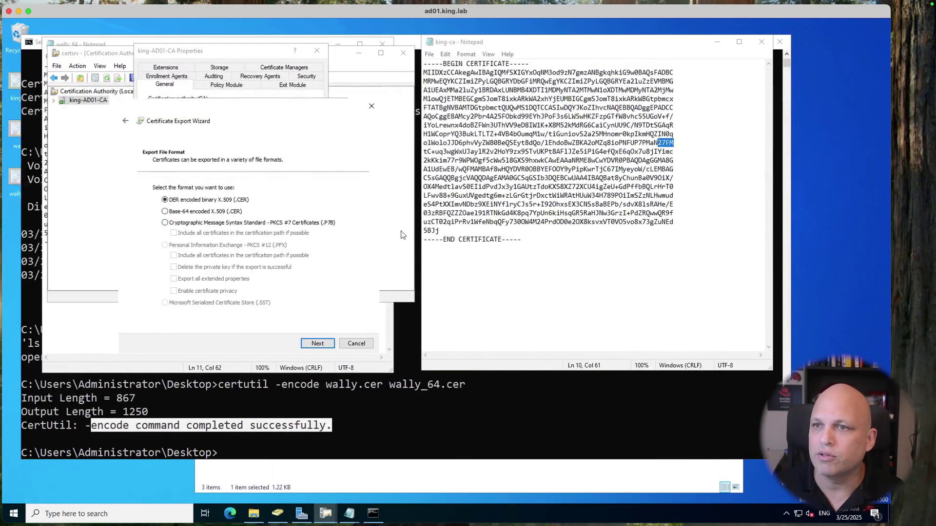
pyautogui.hotkey('ctrl', 'Right')
pyautogui.hotkey('ctrl', 'Right')
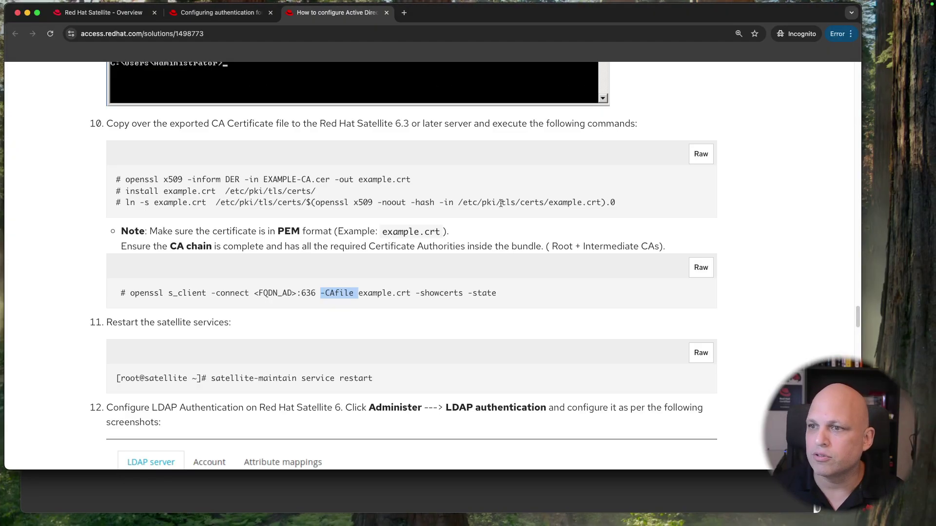
pyautogui.click(221, 12)
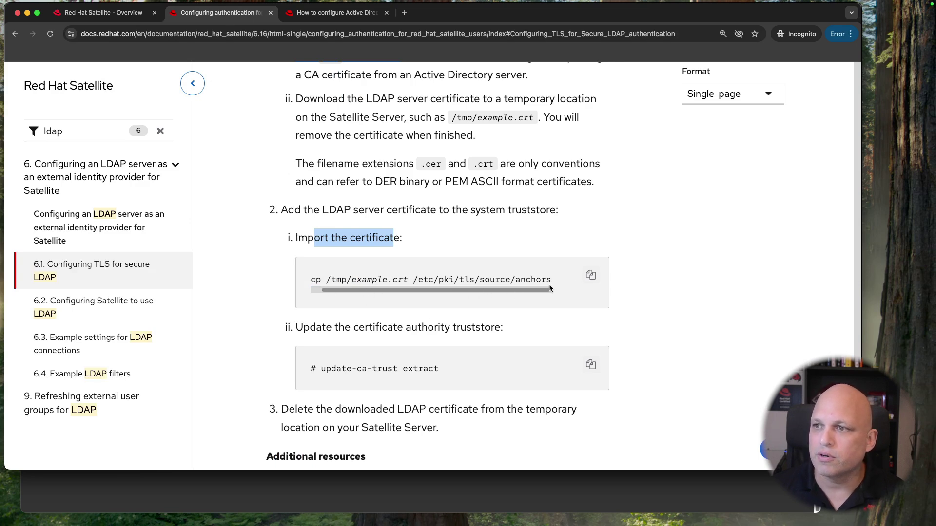
pyautogui.click(591, 275)
pyautogui.click(515, 495)
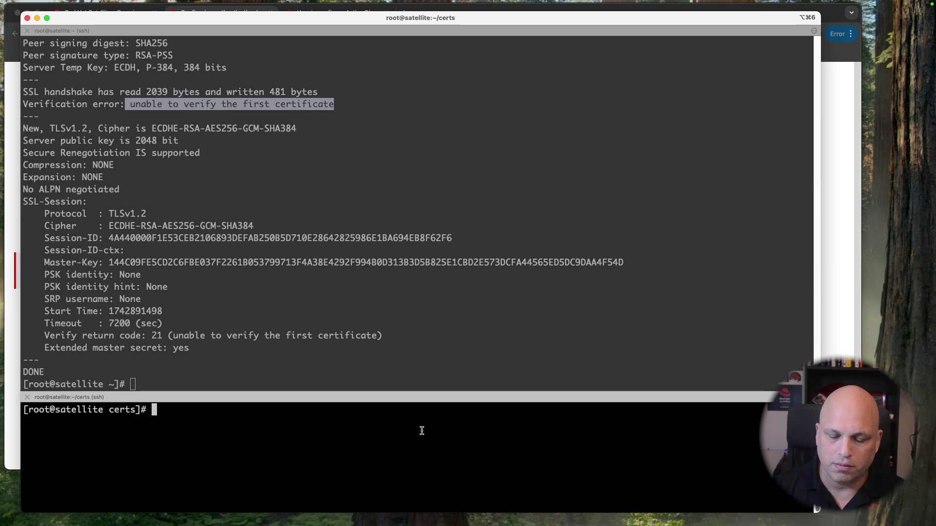
# Step: Paste the import command as a comment, list the certs folder, and select the anchors path
pyautogui.write('#')
pyautogui.press('super+v')
pyautogui.press('Return')
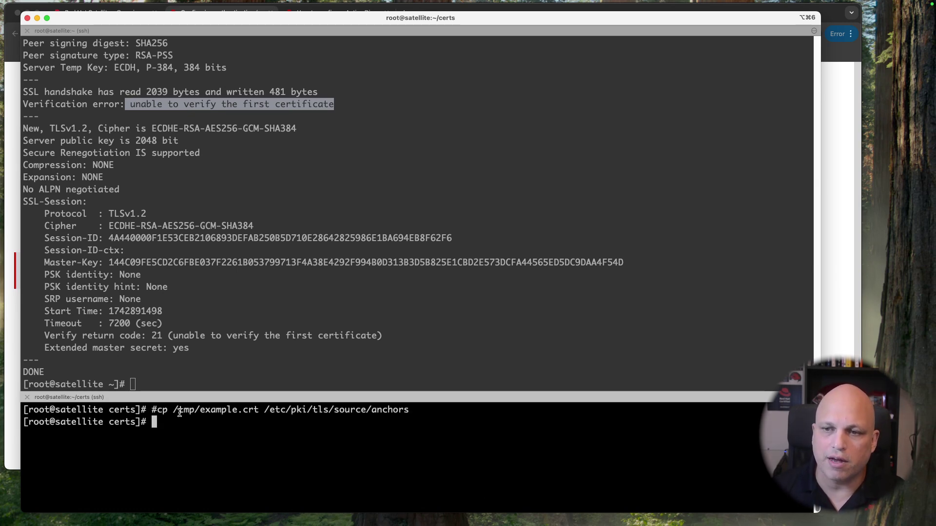
pyautogui.write('ll')
pyautogui.press('Return')
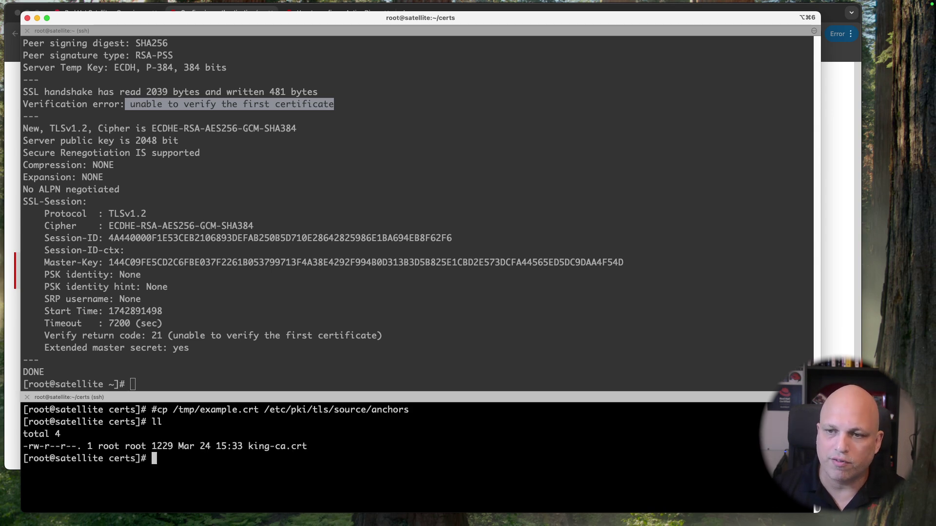
pyautogui.doubleClick(299, 410)
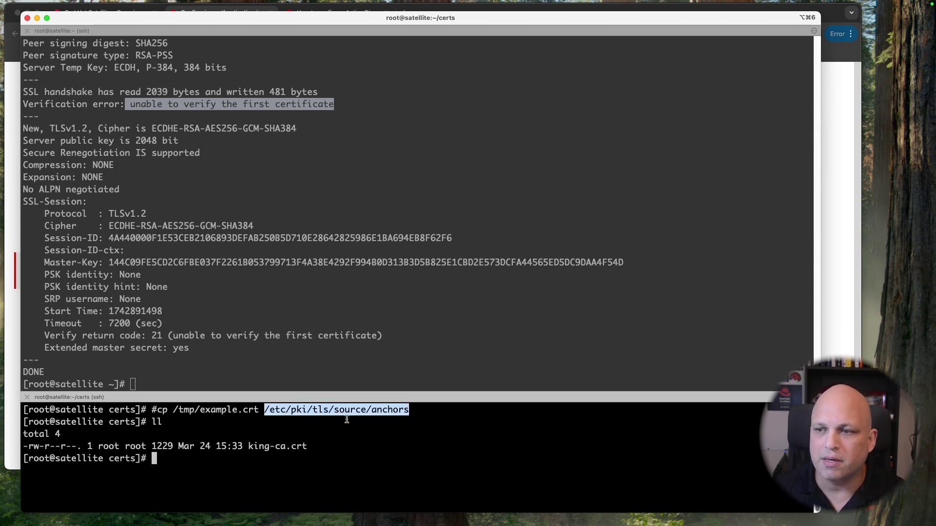
# Step: In the upper session, change into /etc/pki/tls and list its contents
pyautogui.click(390, 333)
pyautogui.write('cd /etc/pkit')
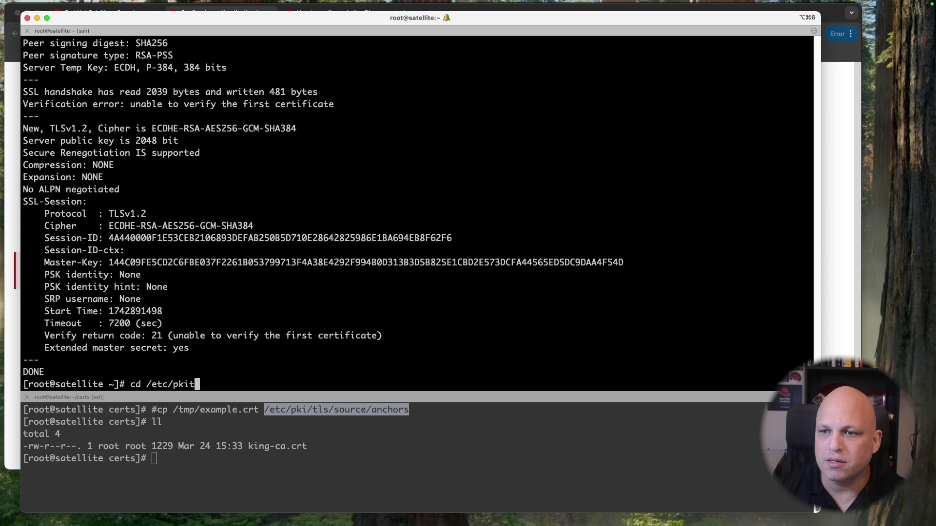
pyautogui.press('BackSpace')
pyautogui.write('/tls/')
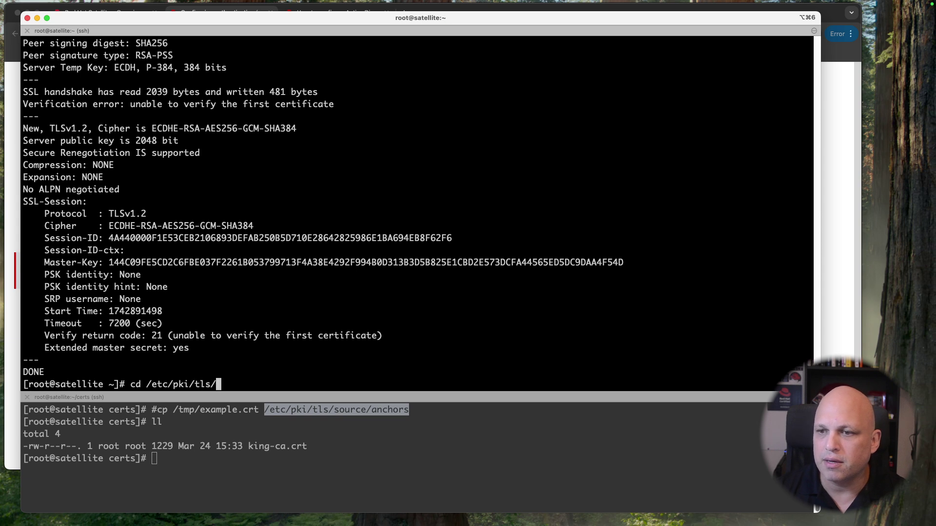
pyautogui.write('source')
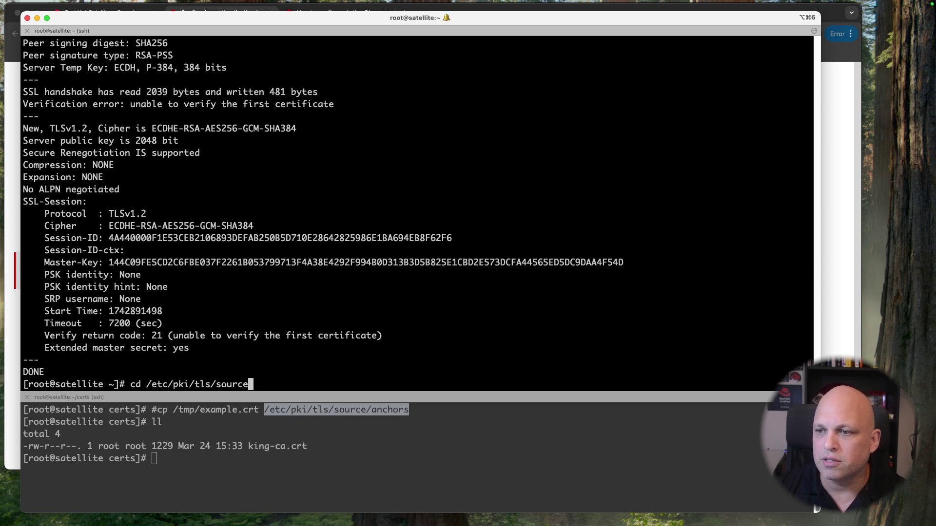
pyautogui.press('BackSpace')
pyautogui.press('BackSpace')
pyautogui.press('BackSpace')
pyautogui.press('BackSpace')
pyautogui.press('BackSpace')
pyautogui.press('BackSpace')
pyautogui.press('Return')
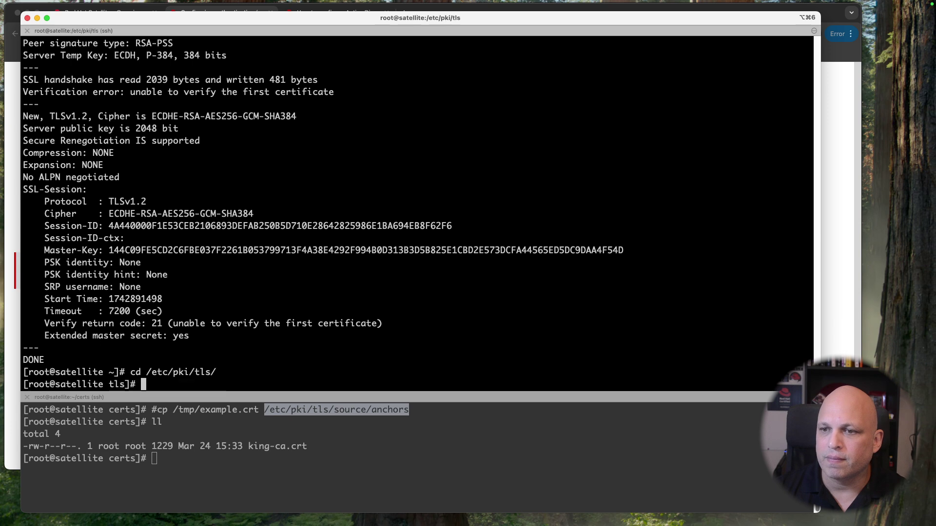
pyautogui.write('ls')
pyautogui.press('Return')
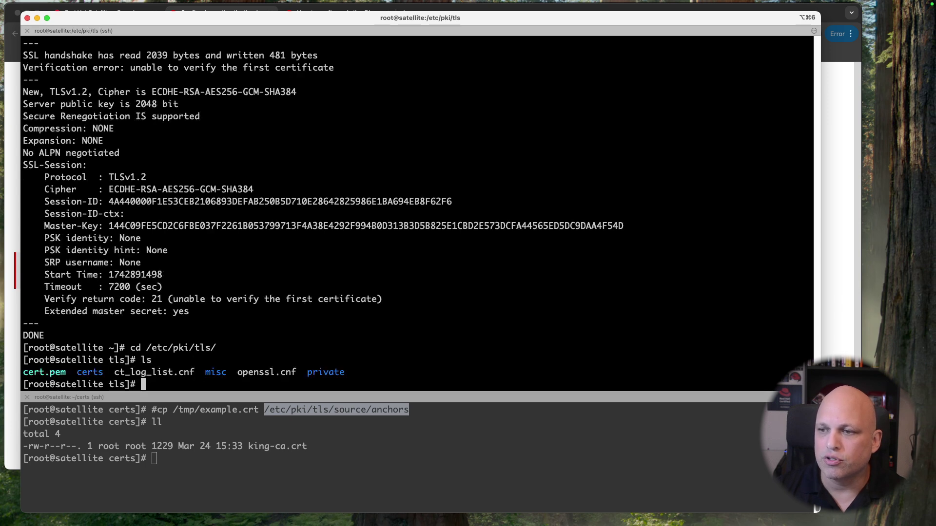
# Step: Walk down to /etc/pki/ca-trust/source/anchors, listing each level, and print the path
pyautogui.write('cd /etc/')
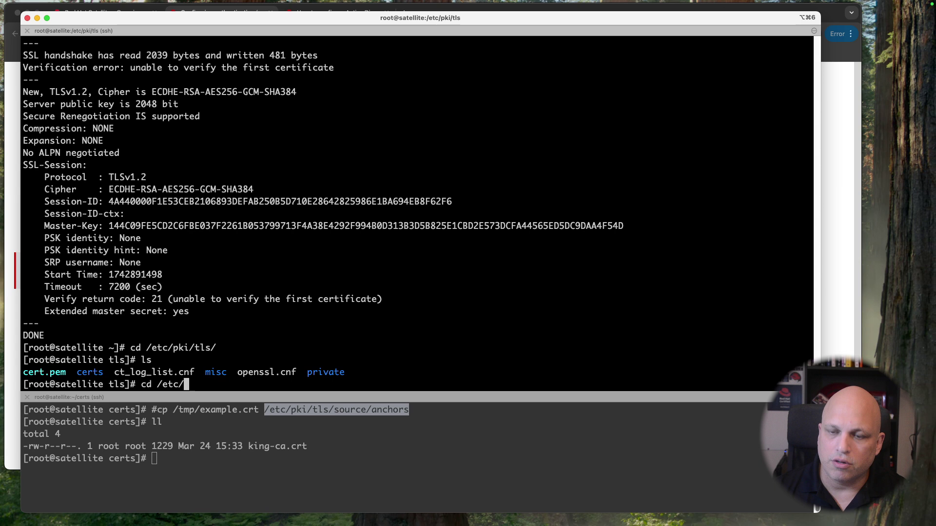
pyautogui.hotkey('ctrl', 'l')
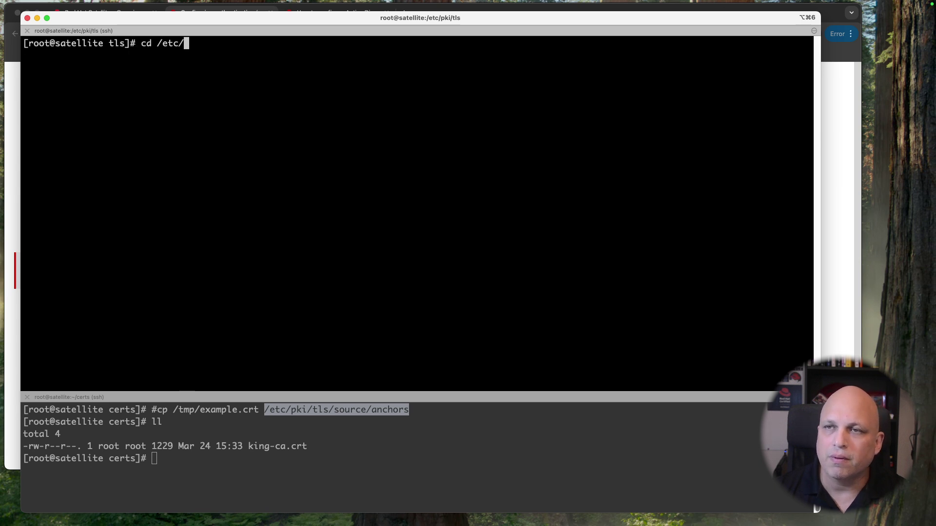
pyautogui.write('pk')
pyautogui.press('Tab')
pyautogui.press('Return')
pyautogui.write('ls')
pyautogui.press('Return')
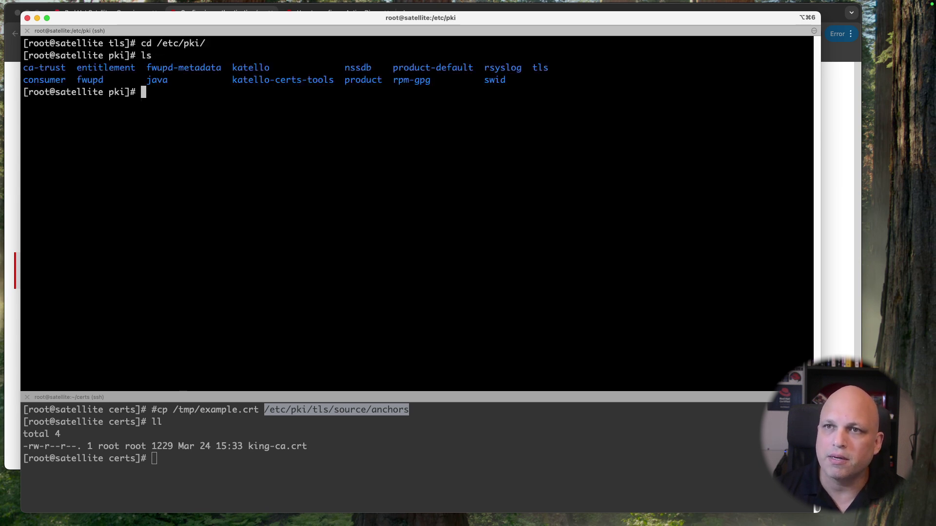
pyautogui.write('cd ca')
pyautogui.press('Tab')
pyautogui.press('Return')
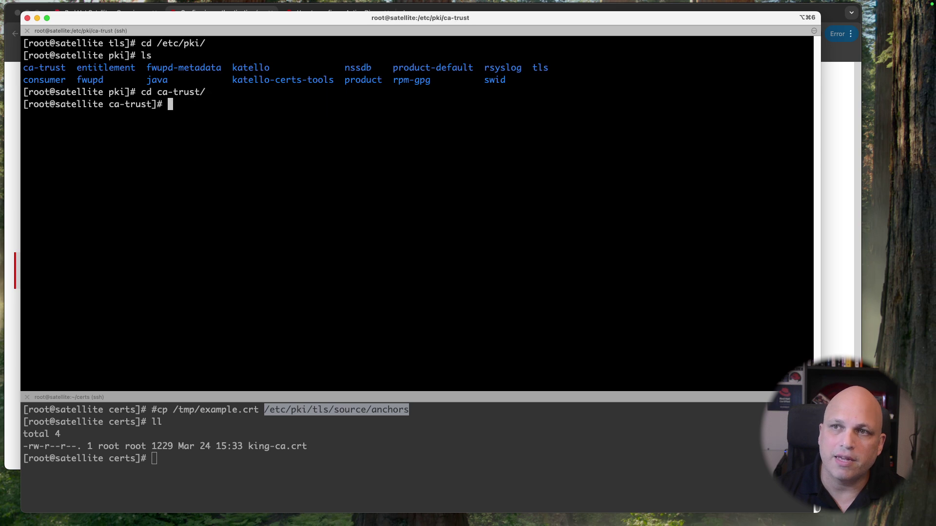
pyautogui.write('ll')
pyautogui.press('Return')
pyautogui.write('cd s')
pyautogui.press('Tab')
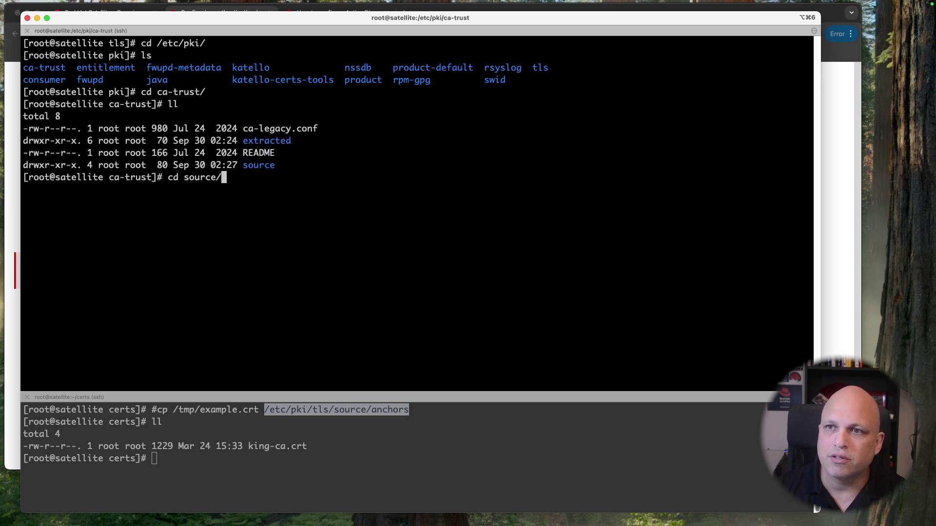
pyautogui.press('Return')
pyautogui.write('ll')
pyautogui.press('Return')
pyautogui.write('cd anchors/')
pyautogui.press('Tab')
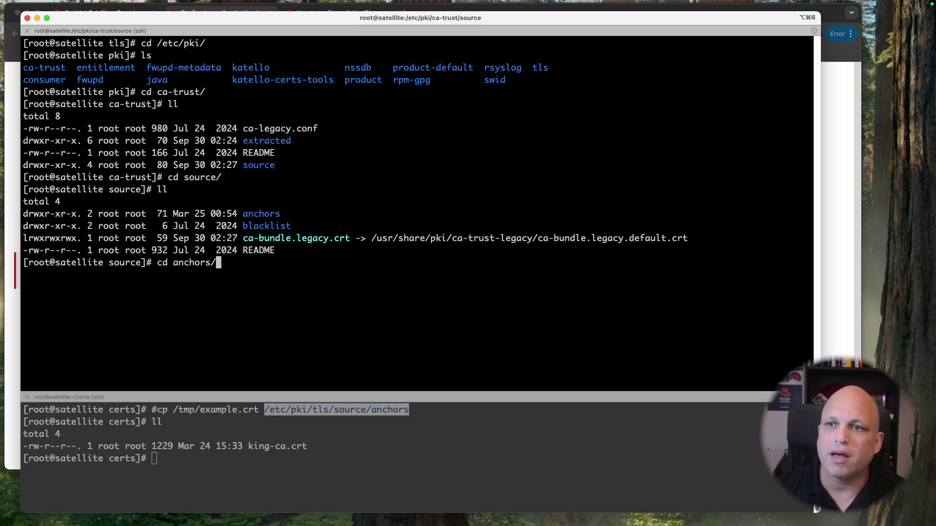
pyautogui.press('Return')
pyautogui.write('ll')
pyautogui.press('Return')
pyautogui.write('pwd')
pyautogui.press('Return')
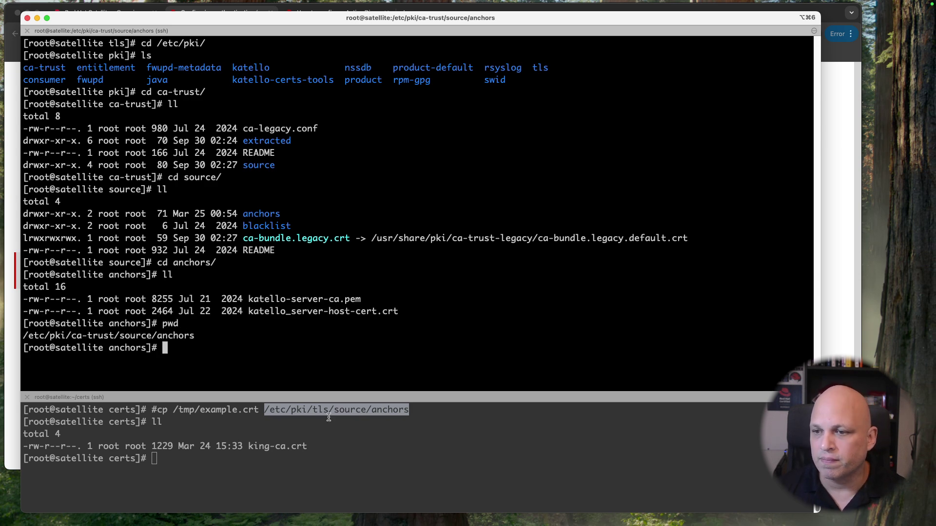
# Step: Run file on king-ca.crt in the certs session and highlight its PEM type
pyautogui.click(373, 463)
pyautogui.write('cp k')
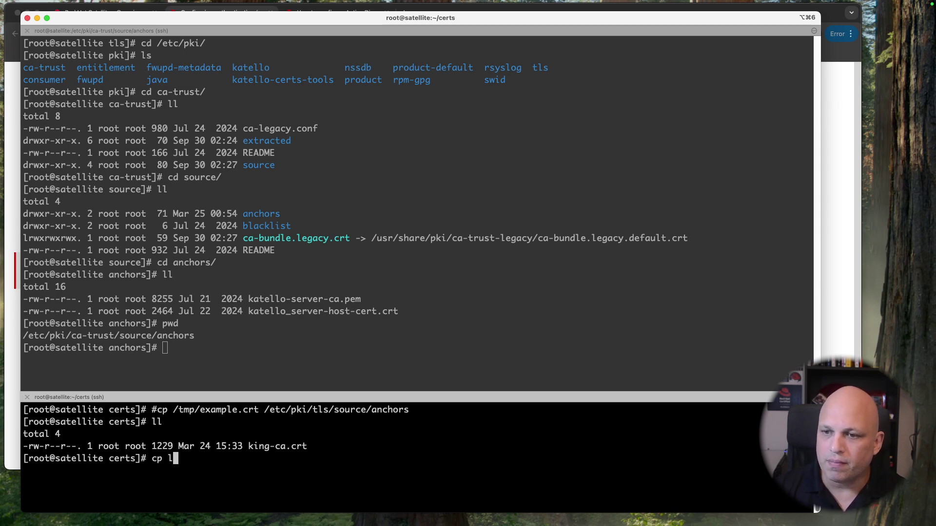
pyautogui.press('Tab')
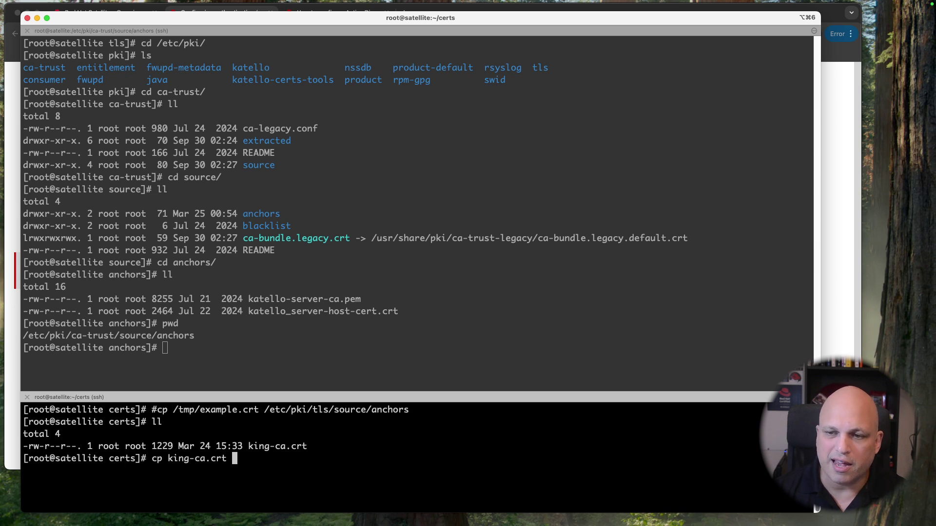
pyautogui.hotkey('ctrl', 'a')
pyautogui.press('Right')
pyautogui.press('Right')
pyautogui.press('BackSpace')
pyautogui.press('BackSpace')
pyautogui.write('file')
pyautogui.press('Return')
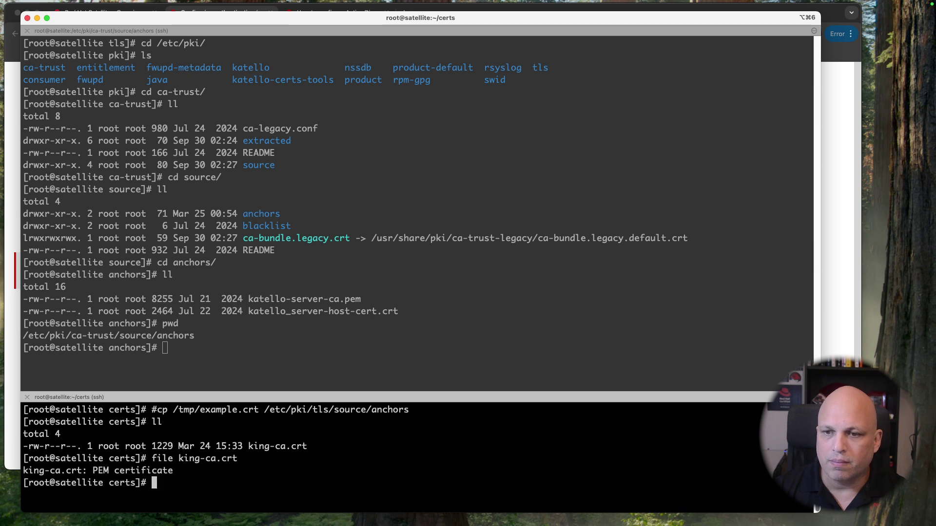
pyautogui.doubleClick(97, 470)
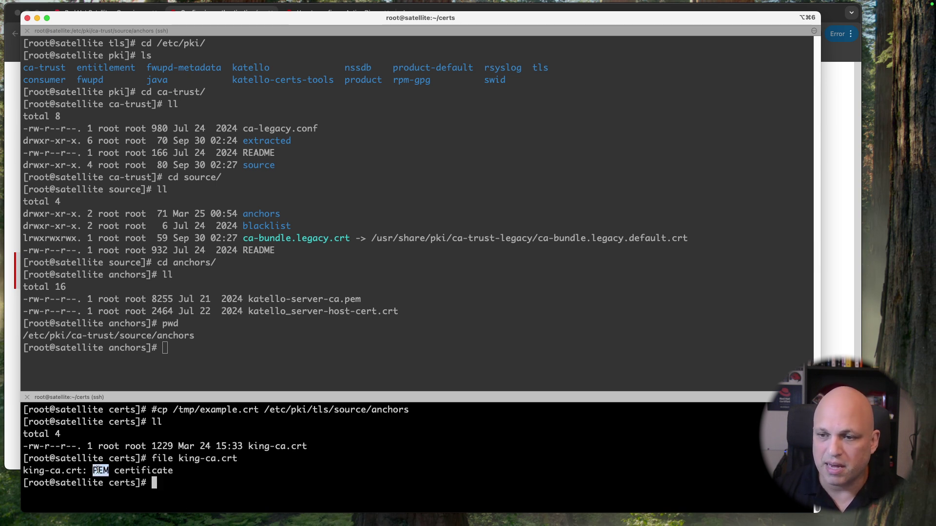
# Step: Print king-ca.crt's contents, review them, and clear the terminal
pyautogui.write('cat k')
pyautogui.press('Tab')
pyautogui.press('Return')
pyautogui.scroll(10, 108, 457)
pyautogui.scroll(-10, 108, 456)
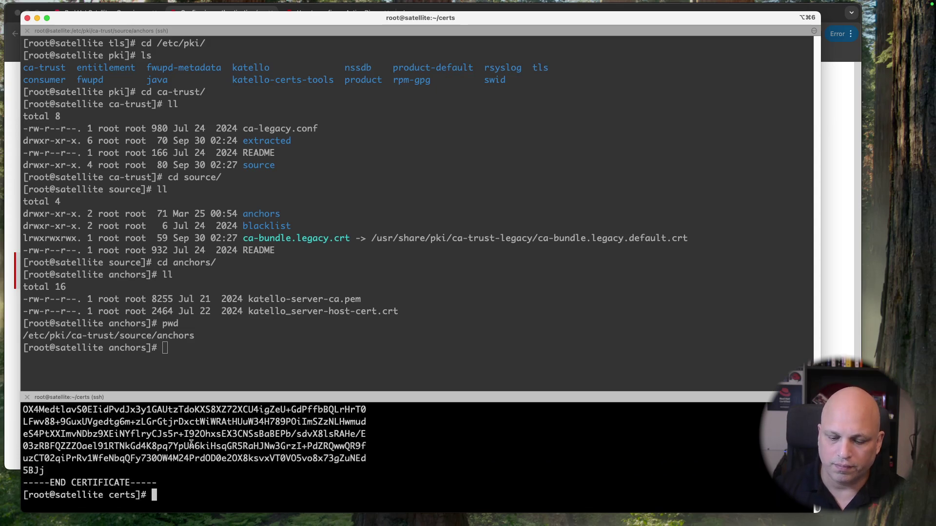
pyautogui.hotkey('ctrl', 'l')
# Step: Copy king-ca.crt into /etc/pki/ca-trust/source/anchors/ using Tab completion
pyautogui.write('cp k')
pyautogui.press('Tab')
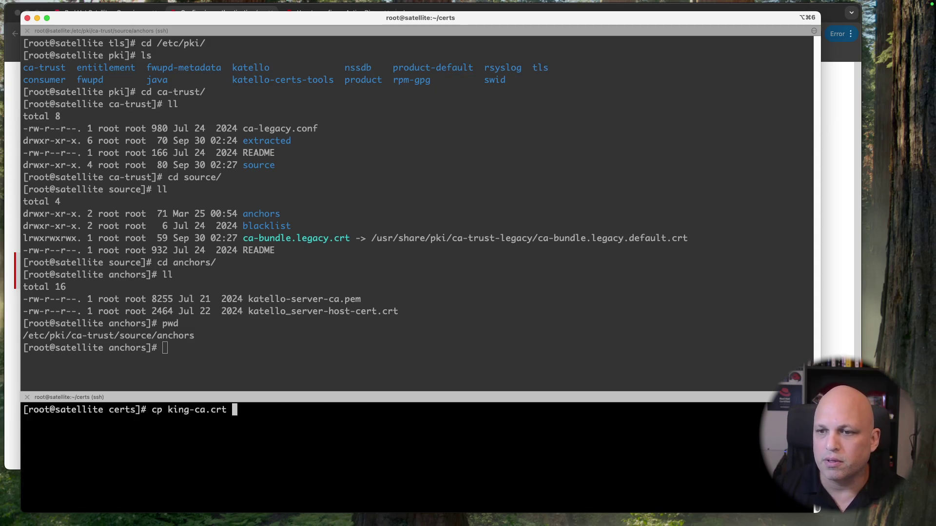
pyautogui.write('/')
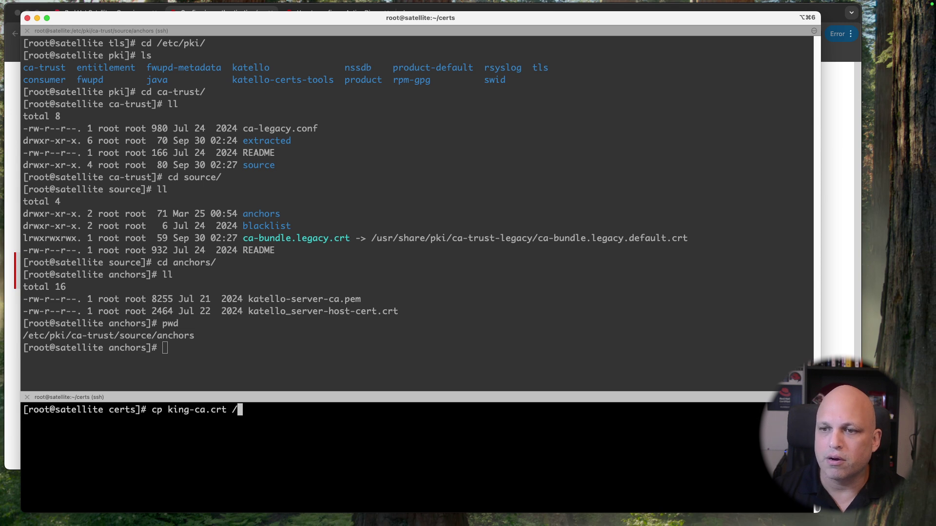
pyautogui.write('etc/pki/')
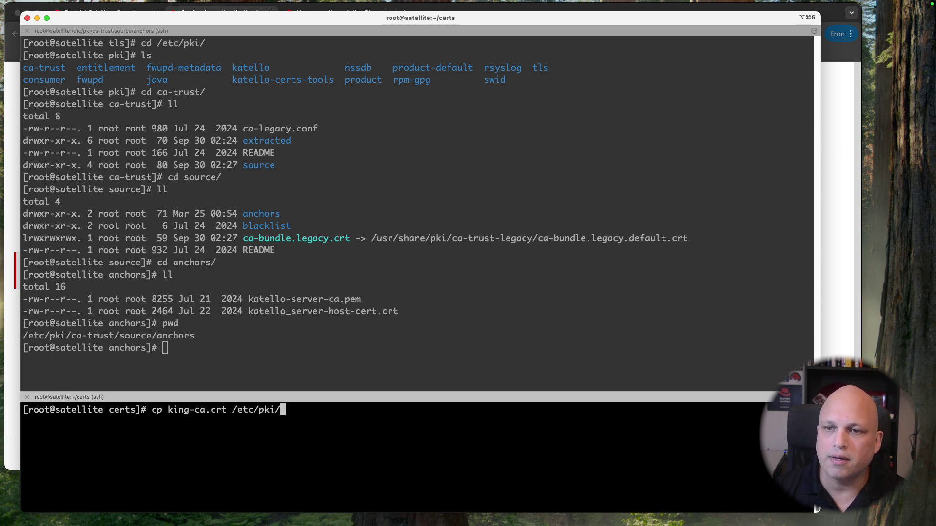
pyautogui.write('ca')
pyautogui.press('Tab')
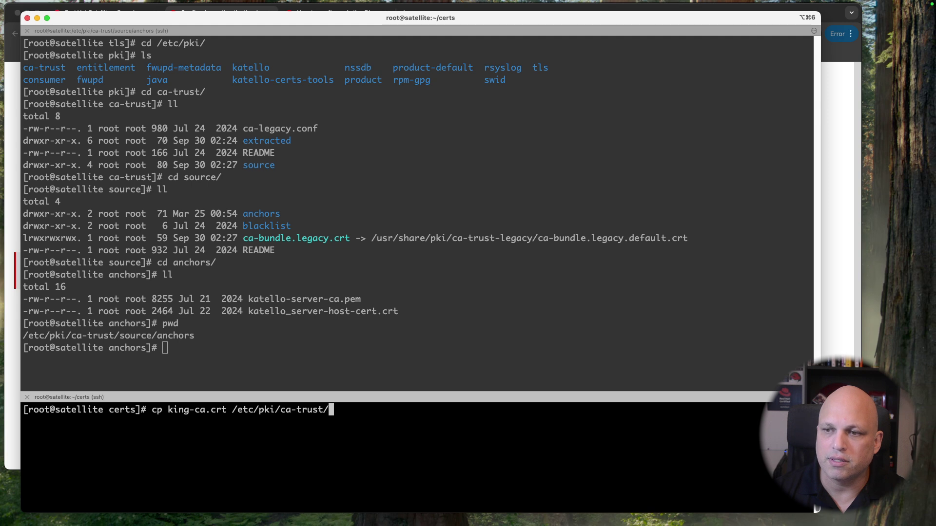
pyautogui.write('so')
pyautogui.press('Tab')
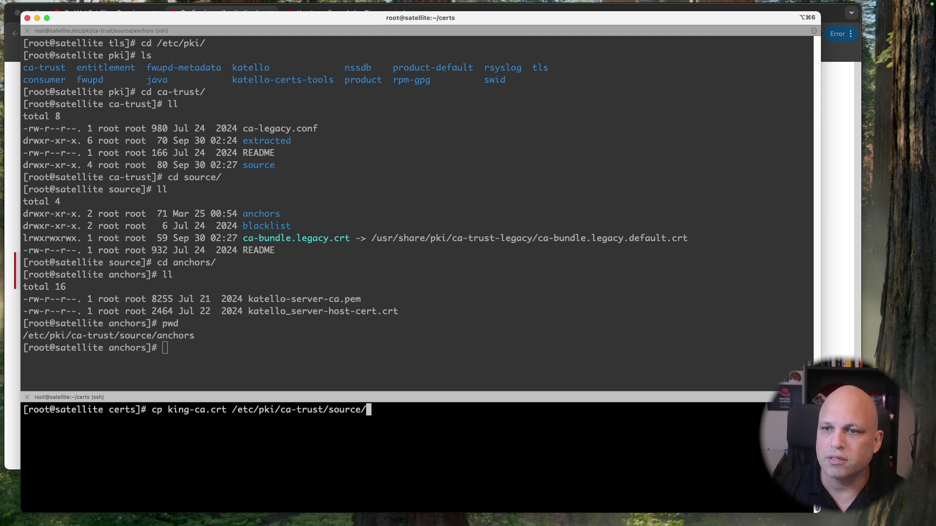
pyautogui.write('a')
pyautogui.press('Tab')
pyautogui.press('Return')
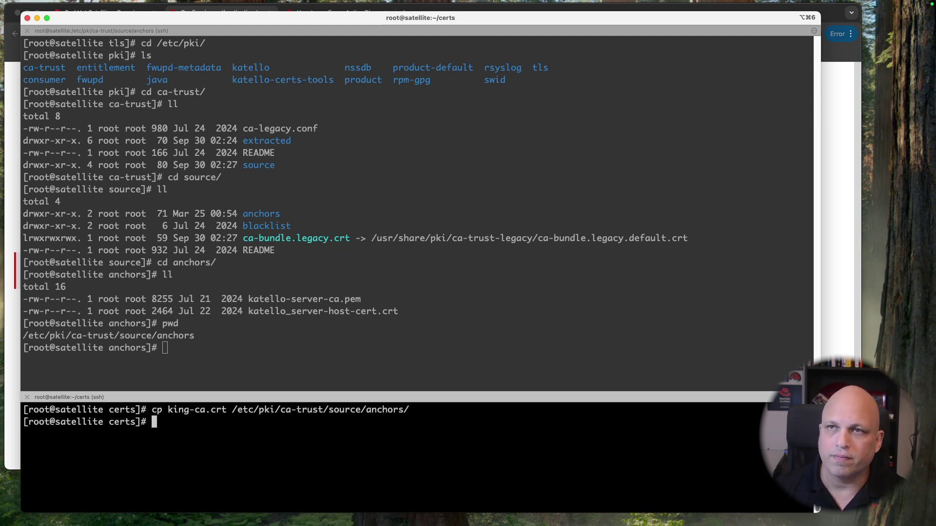
pyautogui.click(10, 377)
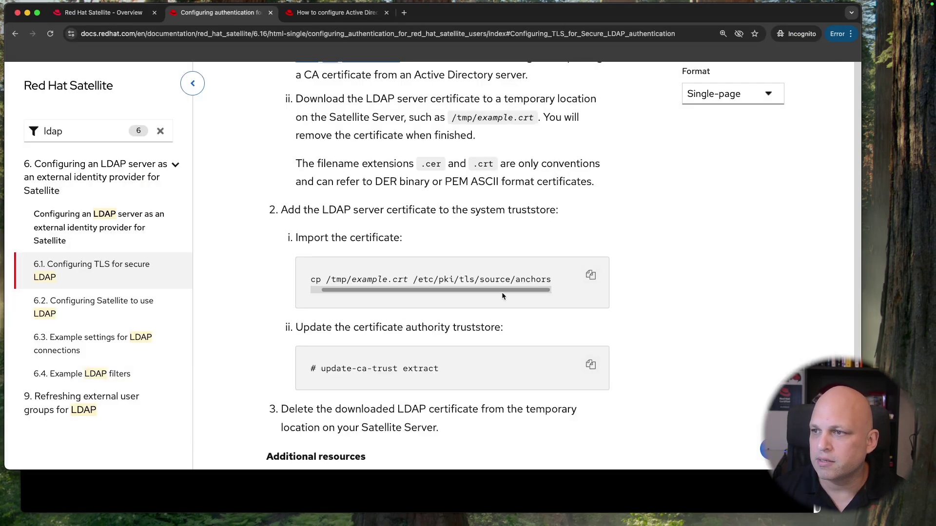
# Step: Run update-ca-trust extract from the docs in the Satellite terminal, then enlarge and clear the pane
pyautogui.moveTo(321, 371); pyautogui.dragTo(440, 371)
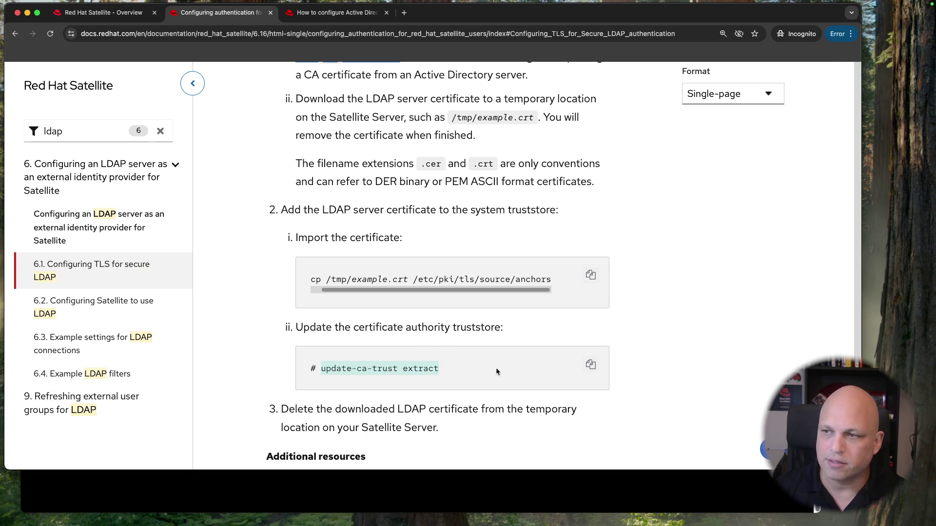
pyautogui.click(590, 370)
pyautogui.click(499, 496)
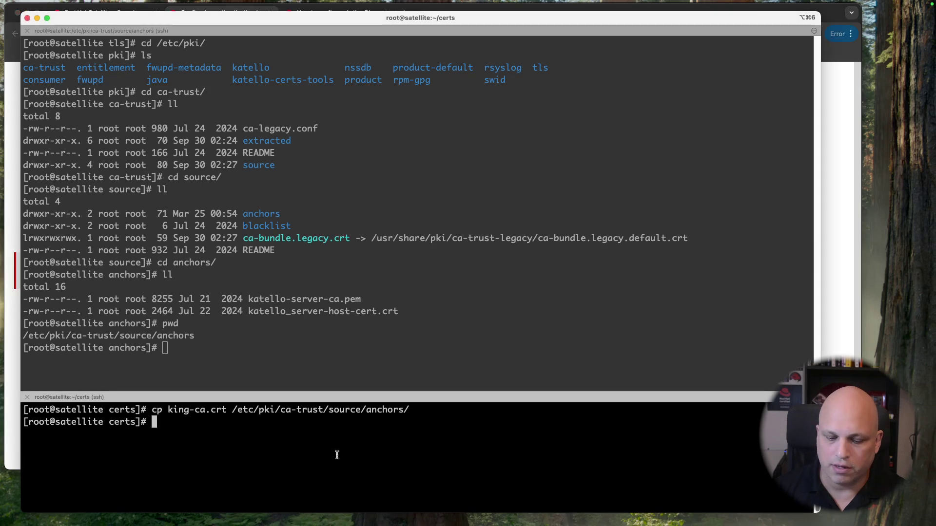
pyautogui.press('super+v')
pyautogui.press('Return')
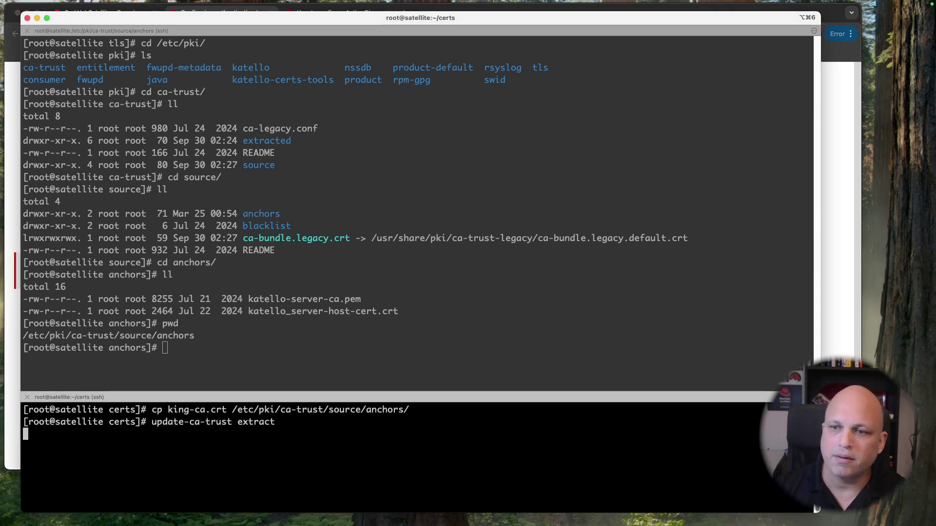
pyautogui.moveTo(339, 391); pyautogui.dragTo(339, 135)
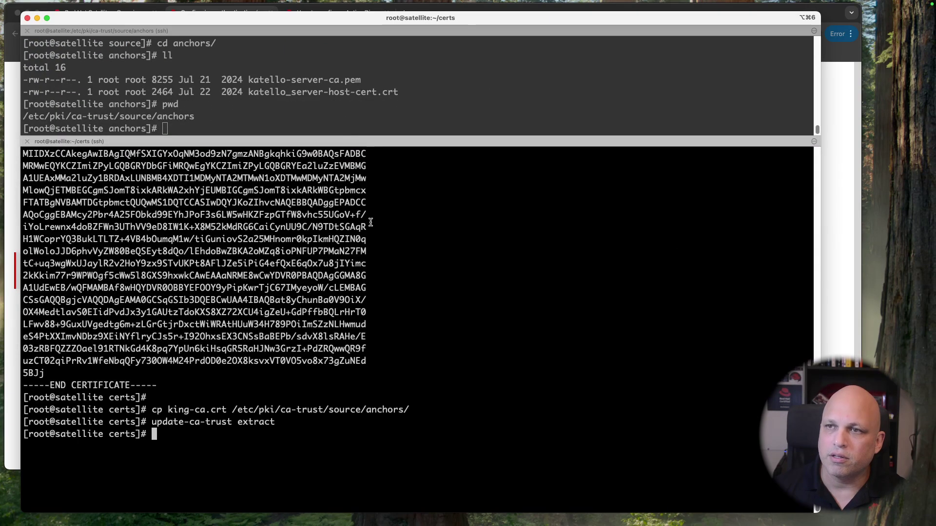
pyautogui.hotkey('ctrl', 'l')
# Step: Rerun the openssl s_client TLS test against ad01.king.lab:636 from history
pyautogui.press('Up')
pyautogui.press('Up')
pyautogui.press('Up')
pyautogui.press('Up')
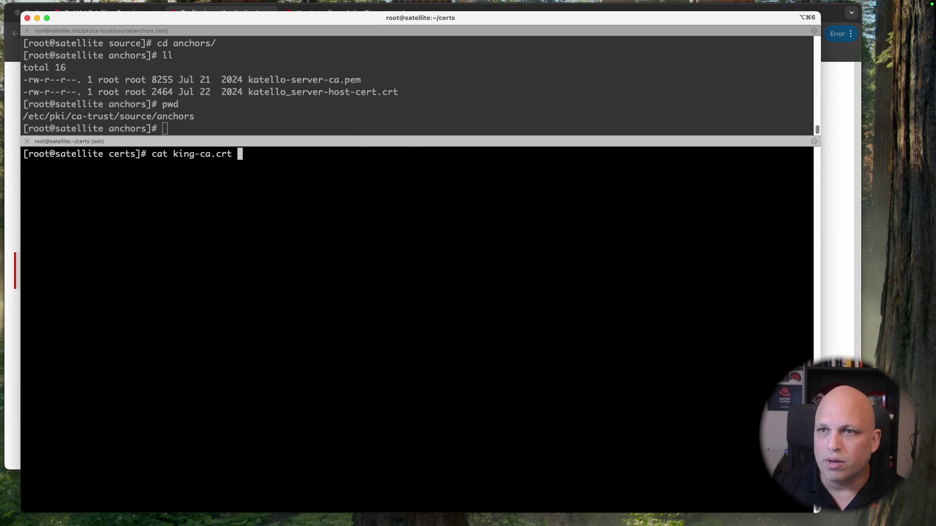
pyautogui.press('Up')
pyautogui.press('Up')
pyautogui.press('Up')
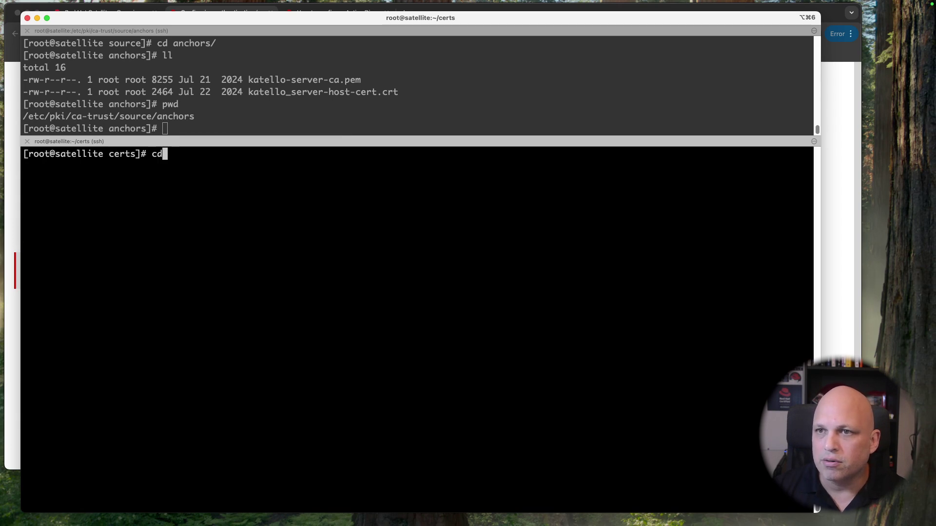
pyautogui.press('Up')
pyautogui.press('Up')
pyautogui.press('Up')
pyautogui.press('Up')
pyautogui.press('Up')
pyautogui.press('Up')
pyautogui.press('Up')
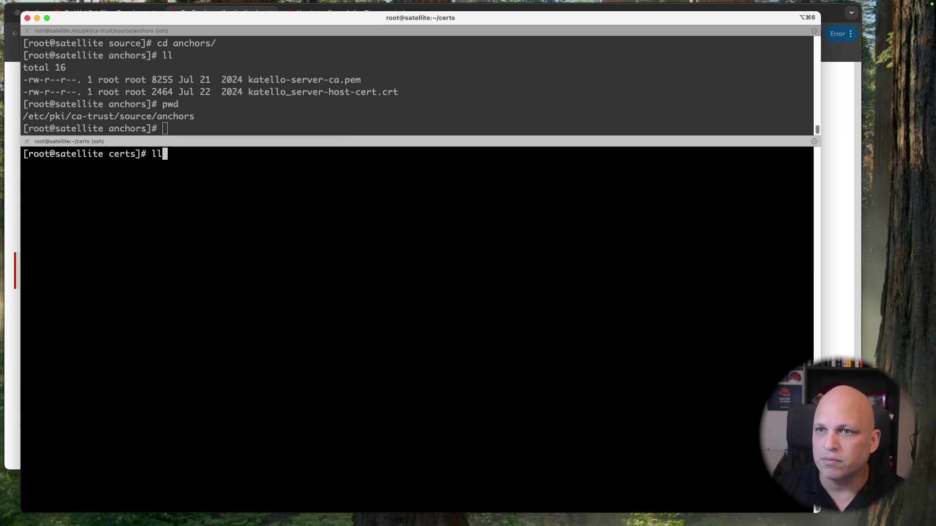
pyautogui.press('Up')
pyautogui.press('Up')
pyautogui.press('Up')
pyautogui.press('Up')
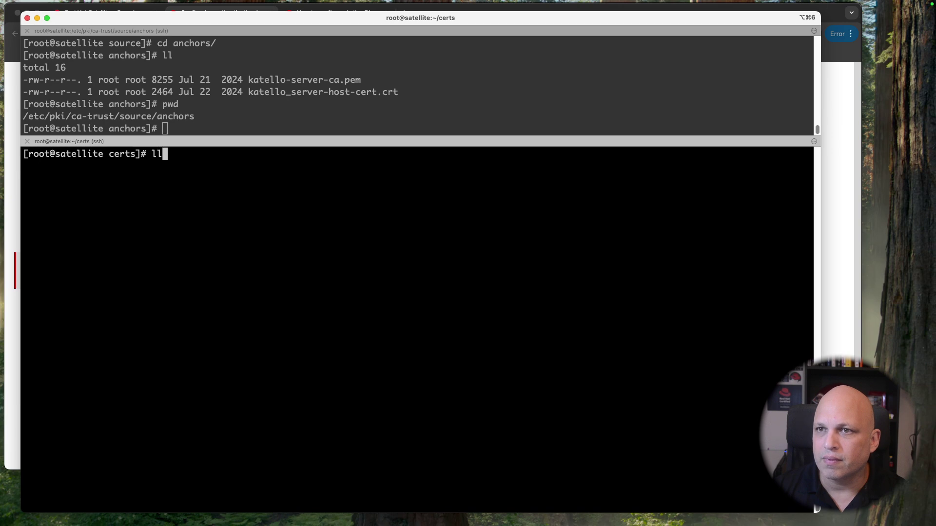
pyautogui.press('Return')
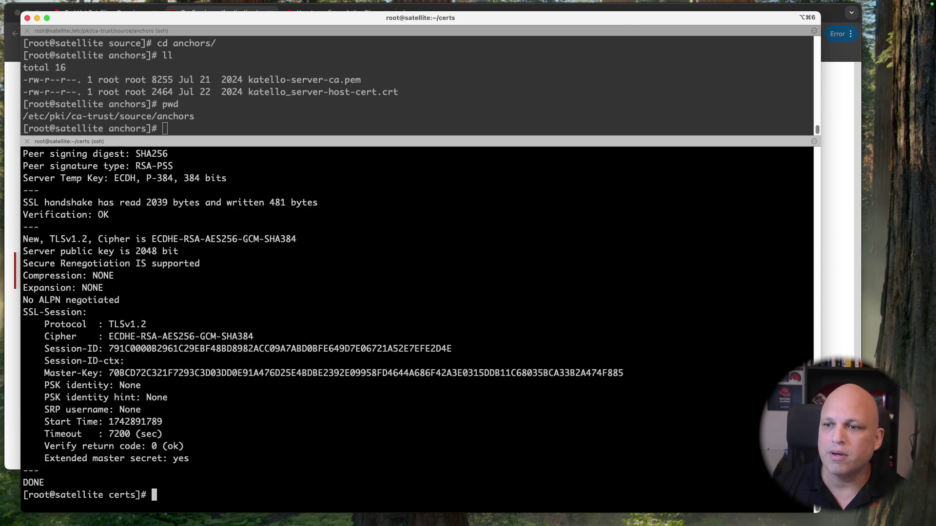
# Step: Review the output showing the SSL handshake, Verification: OK and Verify return code 0 (ok)
pyautogui.moveTo(188, 446); pyautogui.dragTo(35, 447)
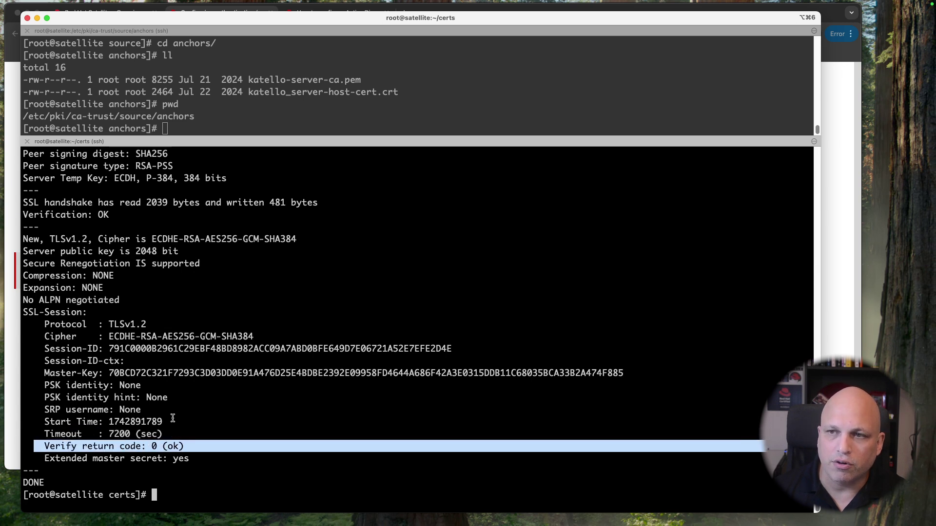
pyautogui.scroll(3, 183, 408)
pyautogui.moveTo(109, 276); pyautogui.dragTo(20, 267)
pyautogui.click(56, 266)
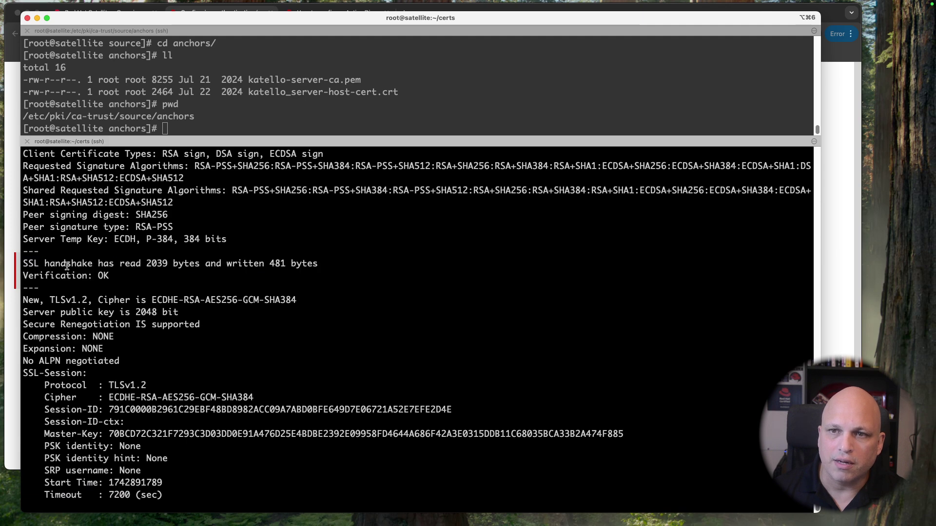
pyautogui.moveTo(103, 264); pyautogui.dragTo(44, 264)
pyautogui.tripleClick(44, 264)
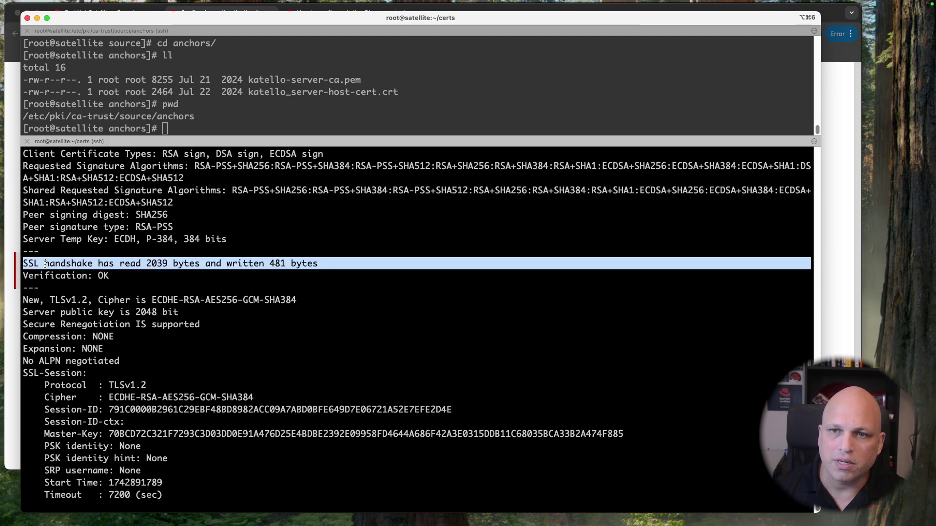
pyautogui.scroll(5, 125, 278)
pyautogui.scroll(10, 124, 278)
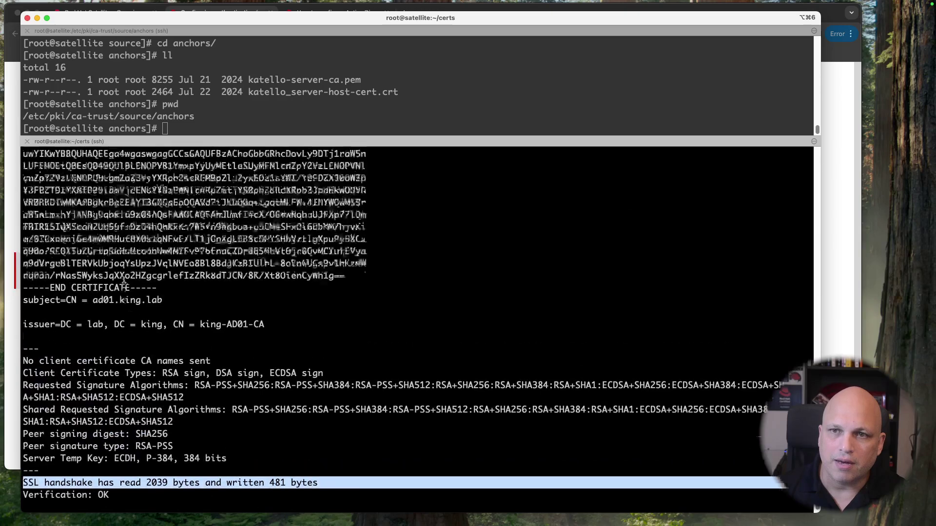
pyautogui.scroll(2, 124, 279)
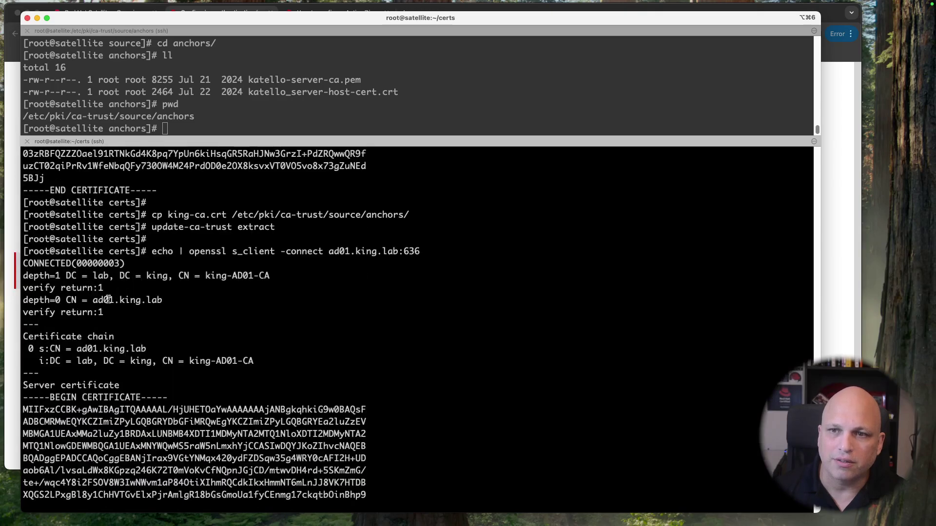
pyautogui.scroll(-2, 108, 291)
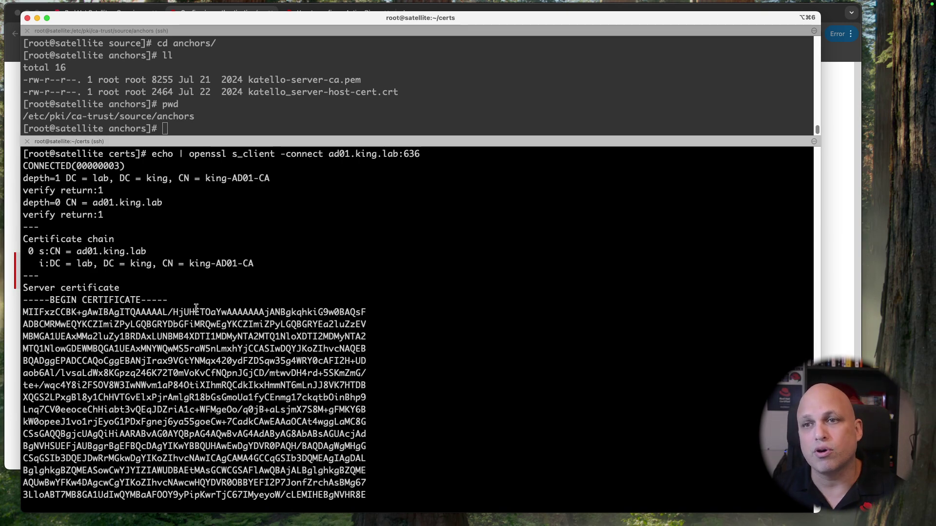
pyautogui.scroll(-9, 195, 307)
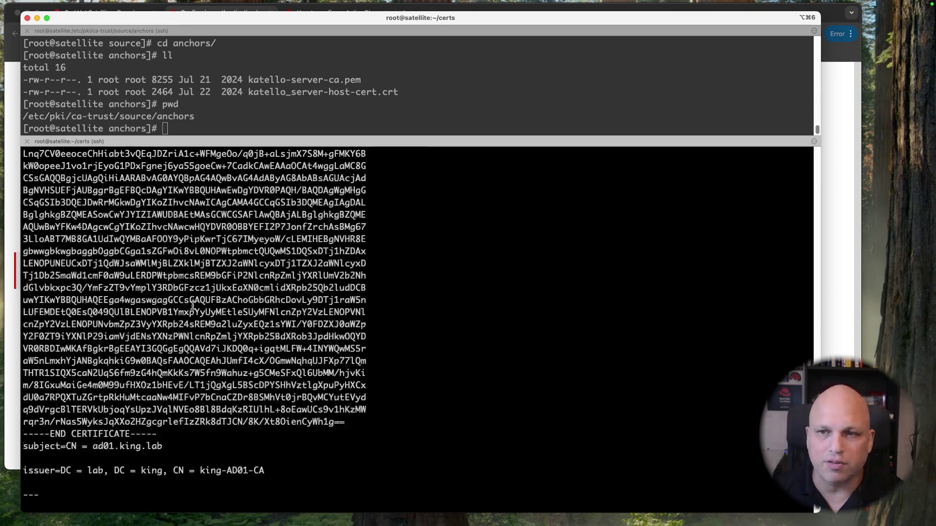
pyautogui.scroll(-6, 193, 306)
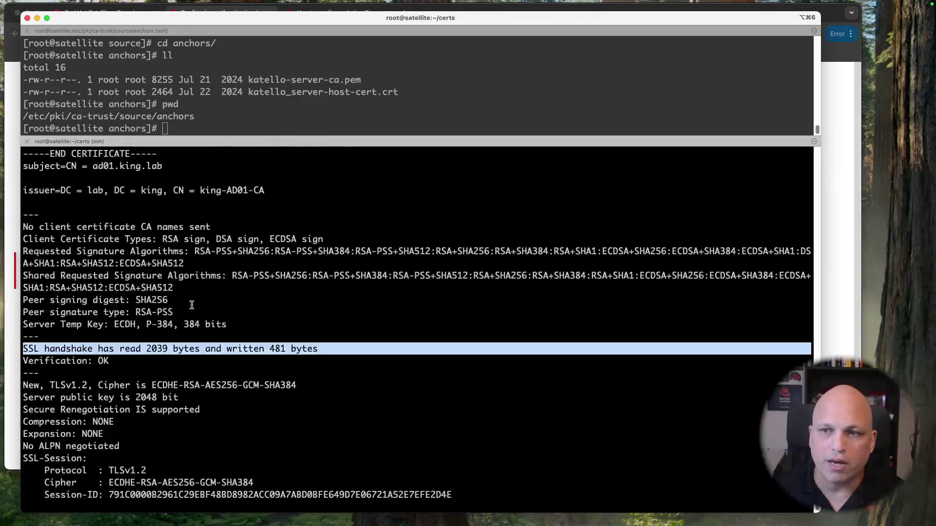
pyautogui.scroll(-1, 192, 305)
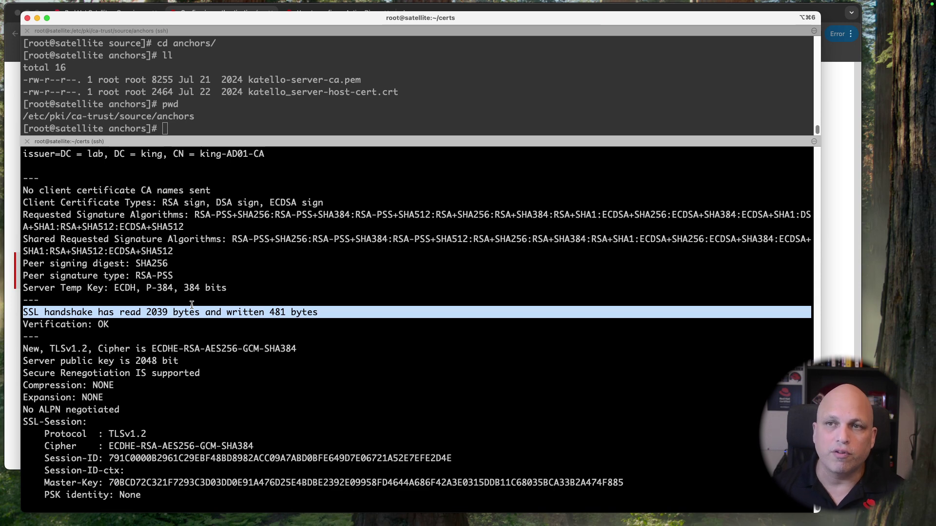
pyautogui.scroll(-3, 192, 304)
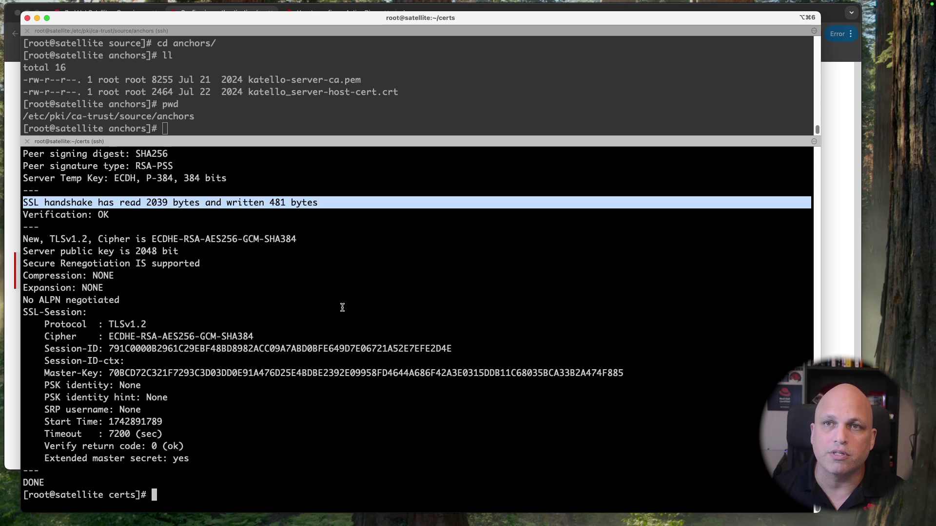
# Step: Clear both terminal panes and restore the upper pane's size
pyautogui.click(319, 321)
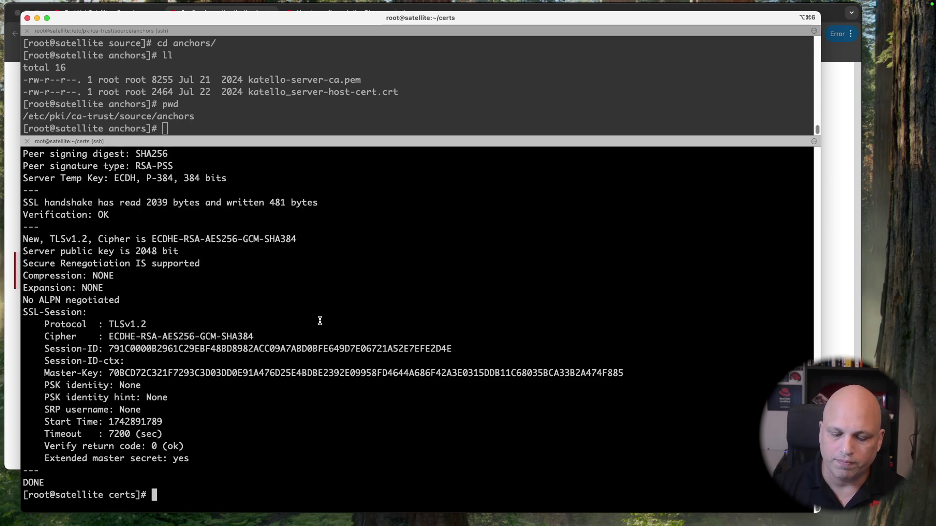
pyautogui.hotkey('ctrl', 'l')
pyautogui.moveTo(326, 140); pyautogui.dragTo(304, 361)
pyautogui.click(358, 302)
pyautogui.hotkey('ctrl', 'l')
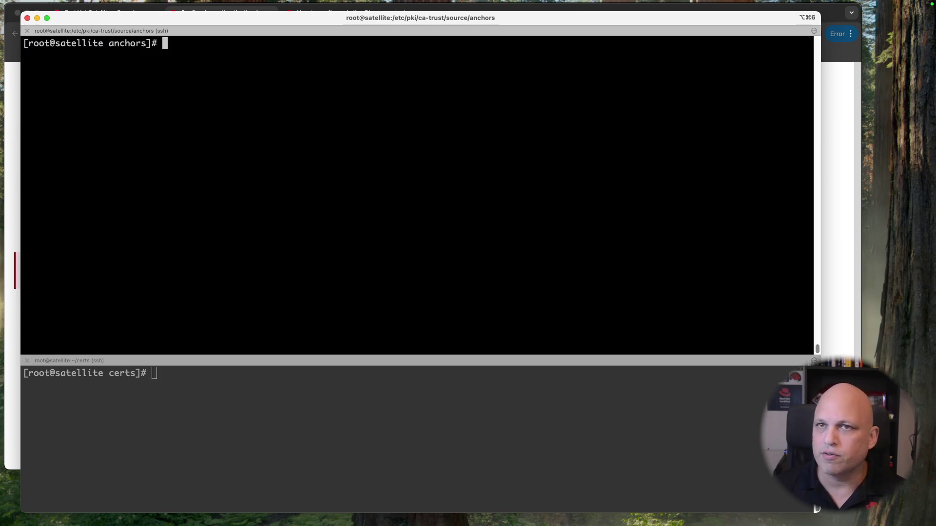
# Step: Switch to the Satellite Overview tab and open Administer > Users
pyautogui.click(8, 112)
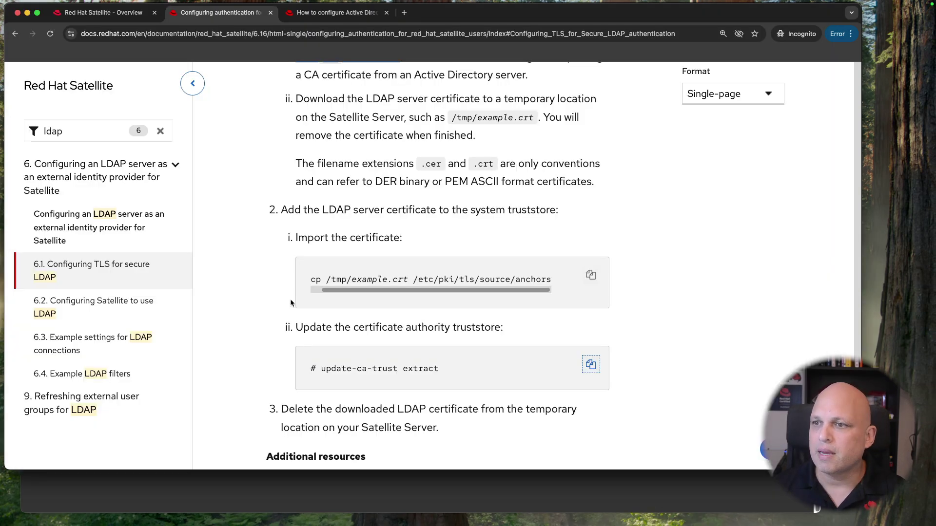
pyautogui.hotkey('ctrl', 'shift', 'Tab')
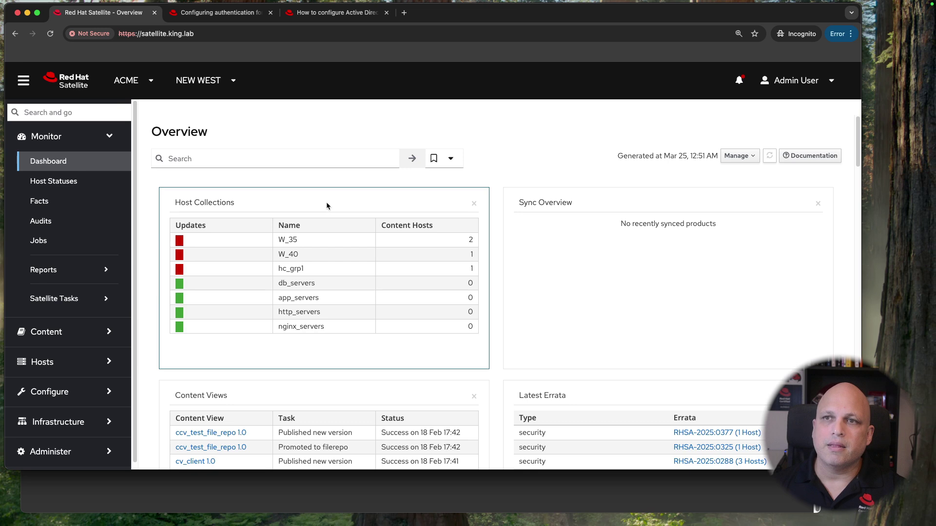
pyautogui.scroll(-1, 49, 215)
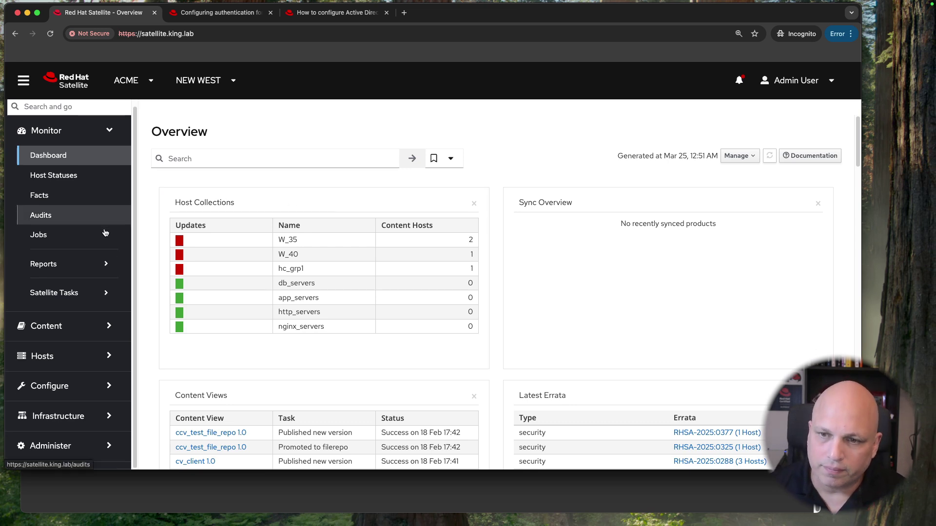
pyautogui.click(73, 448)
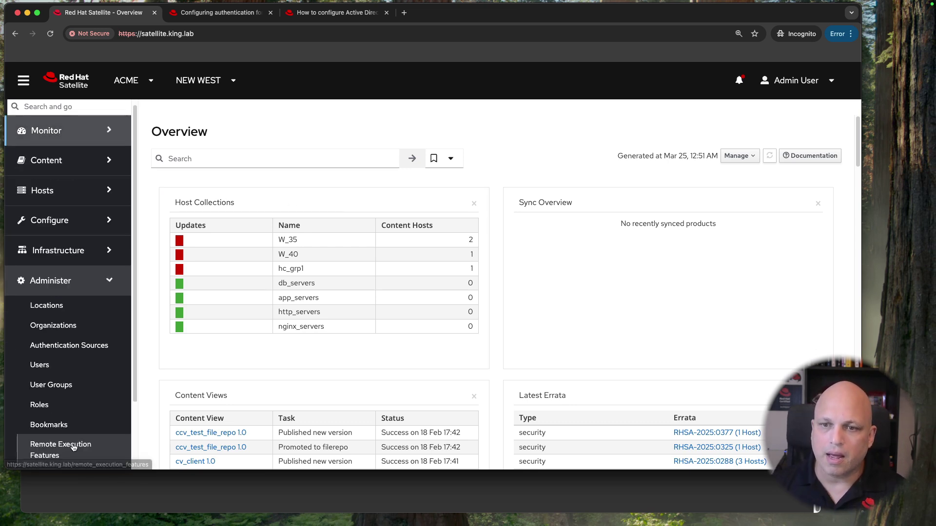
pyautogui.click(60, 369)
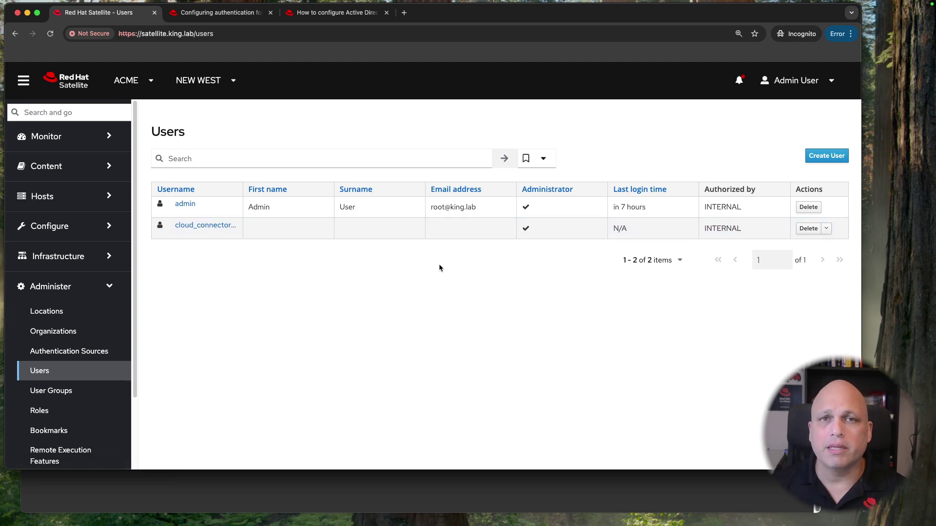
# Step: Cancel the certificate export and close the certification authority console and both certificate Notepads
pyautogui.hotkey('ctrl', 'Left')
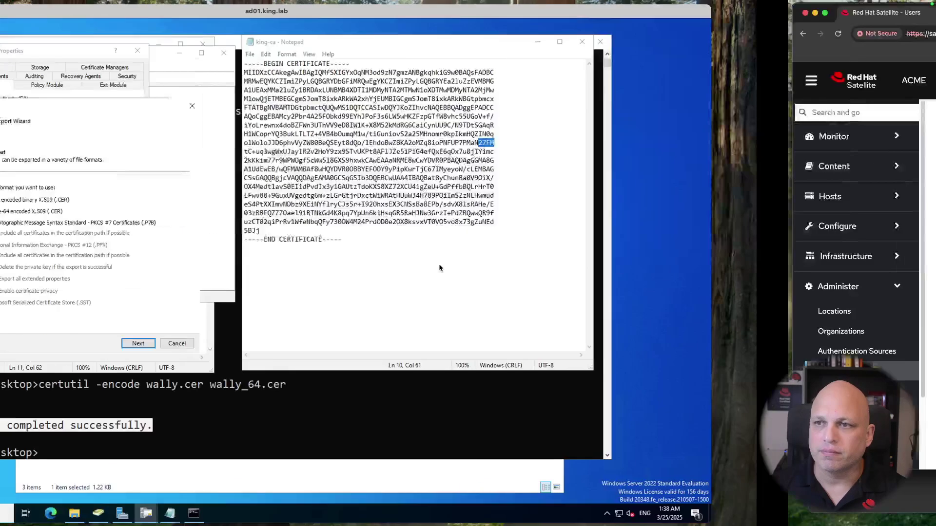
pyautogui.click(357, 344)
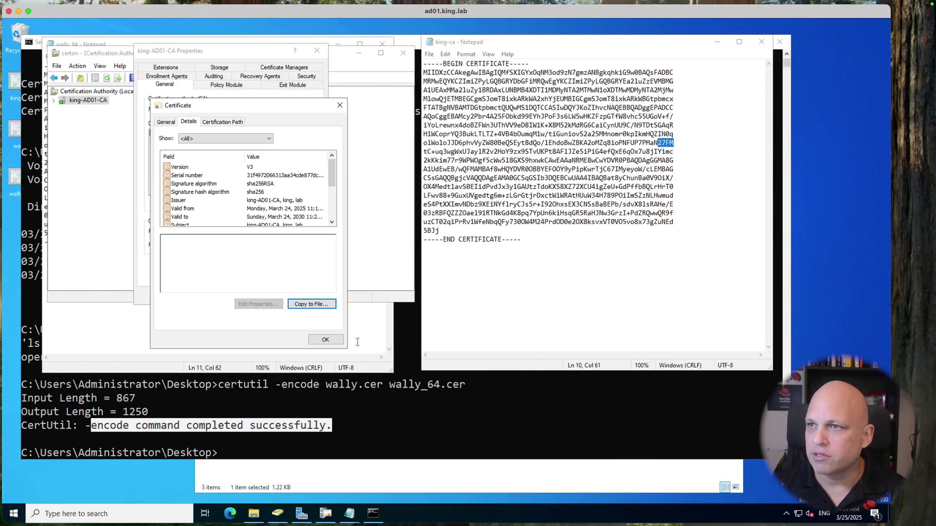
pyautogui.click(326, 343)
pyautogui.click(414, 62)
pyautogui.click(403, 53)
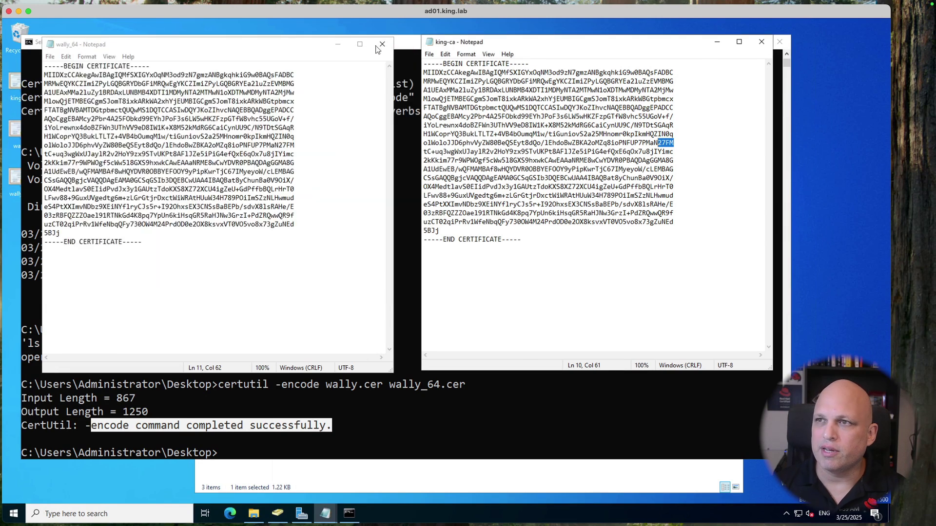
pyautogui.click(381, 44)
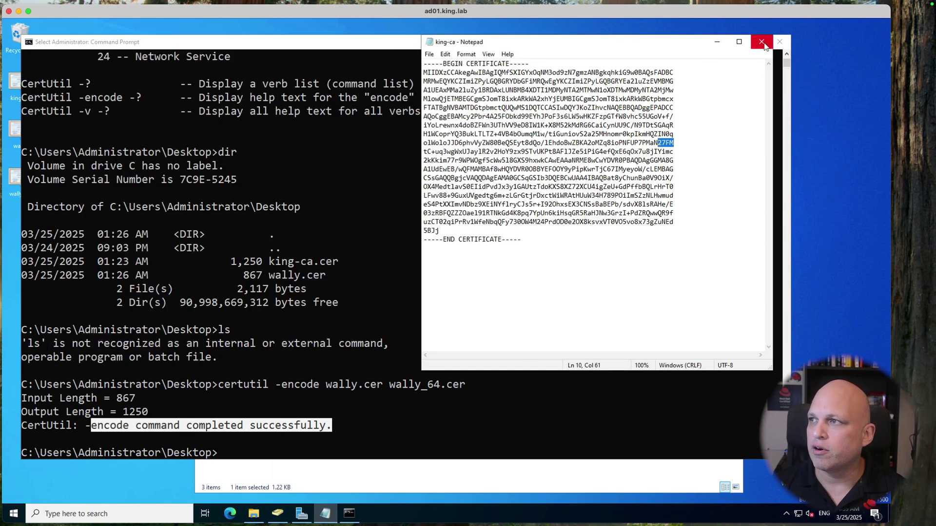
pyautogui.click(761, 41)
# Step: Close Command Prompt and Explorer, then view and close the domain user's Properties
pyautogui.click(779, 41)
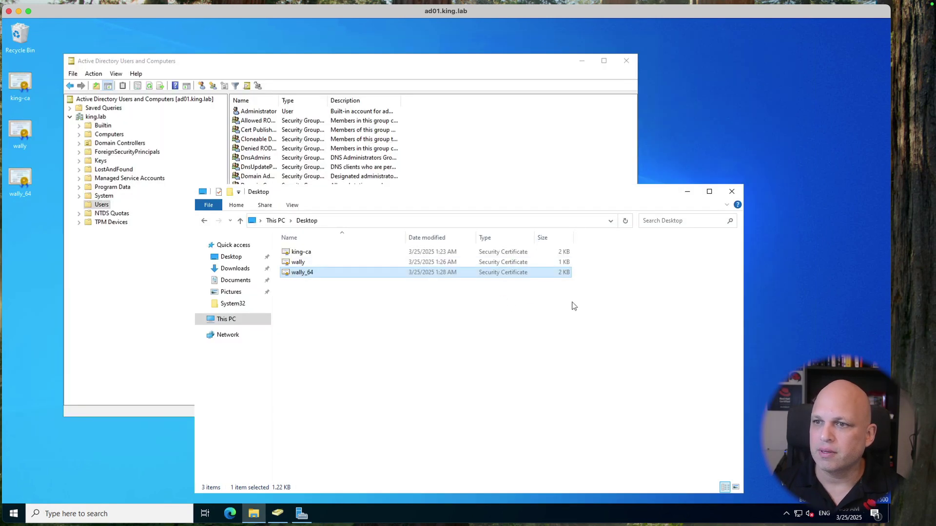
pyautogui.click(732, 191)
pyautogui.doubleClick(257, 335)
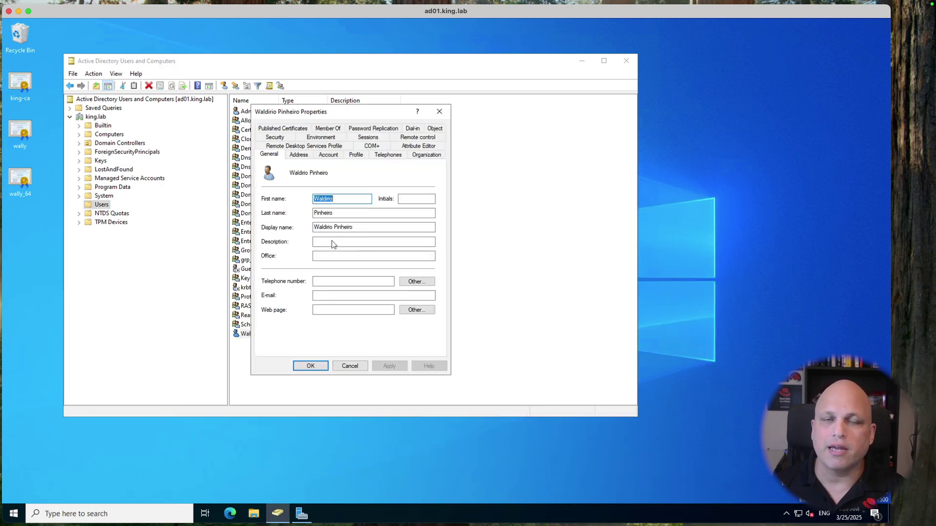
pyautogui.click(349, 367)
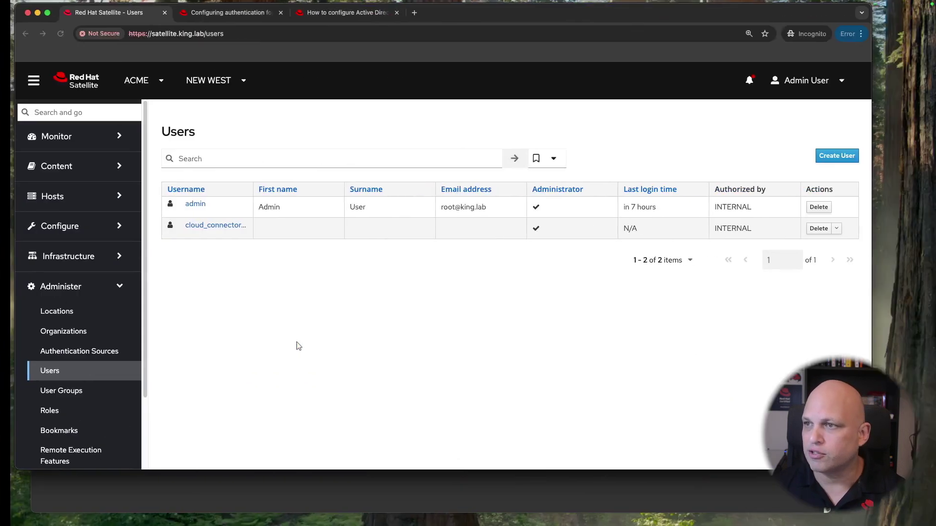
# Step: Log out and try signing in with the Active Directory user's username and password
pyautogui.click(819, 82)
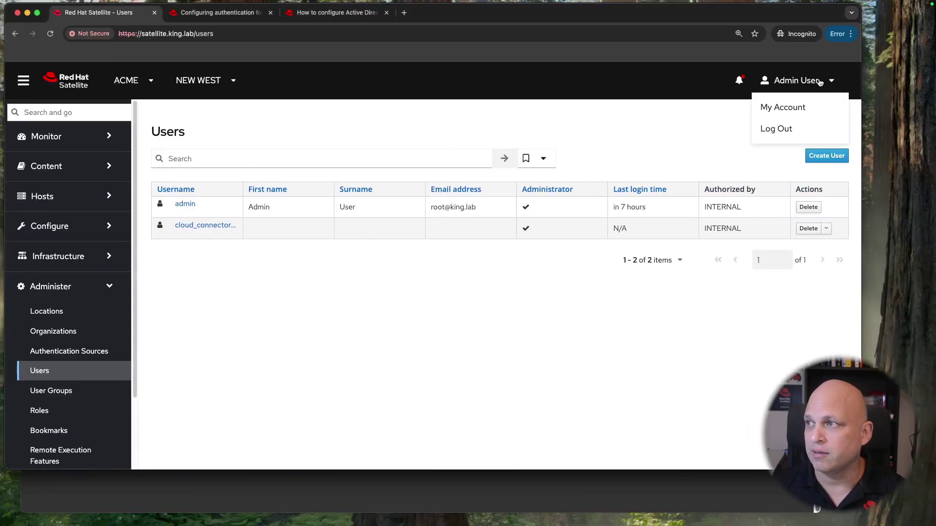
pyautogui.click(793, 131)
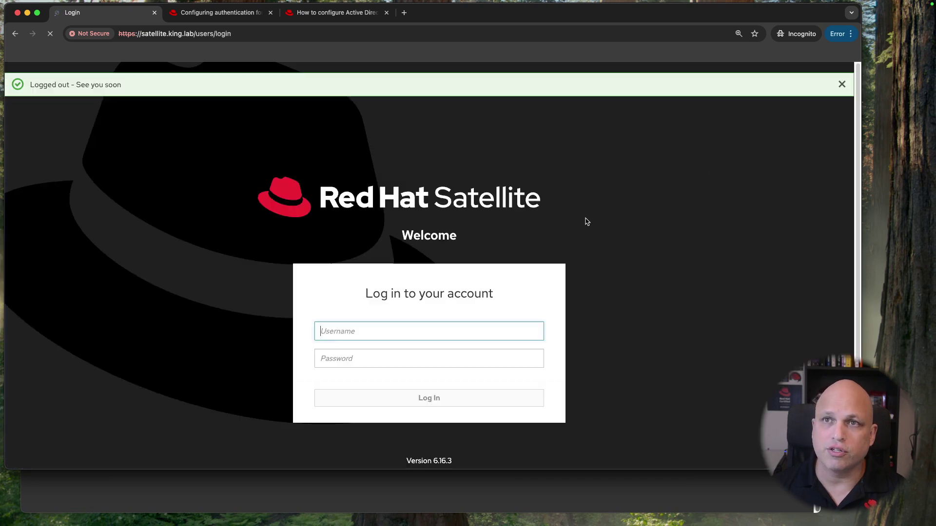
pyautogui.write('waldirio')
pyautogui.press('Tab')
pyautogui.write('********')
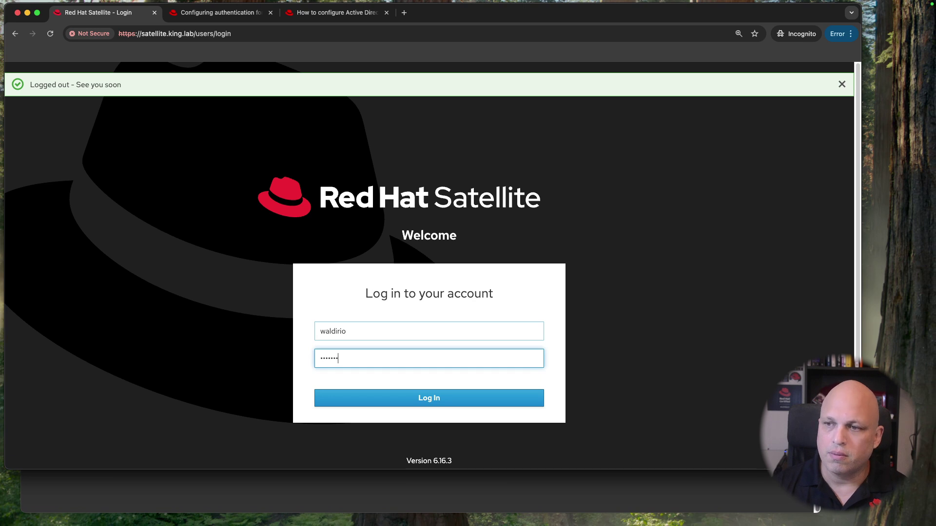
pyautogui.press('Return')
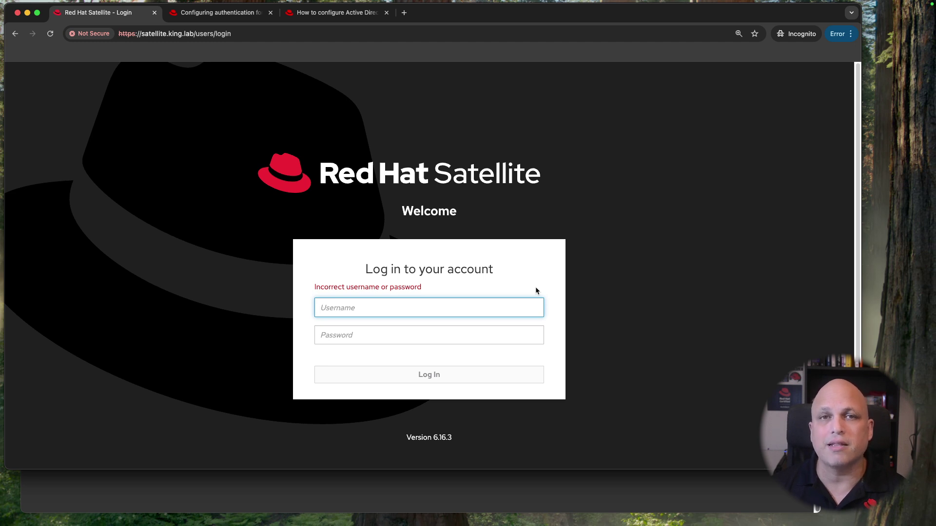
# Step: Log back into Satellite as admin with the admin password
pyautogui.write('admin')
pyautogui.press('Tab')
pyautogui.write('**')
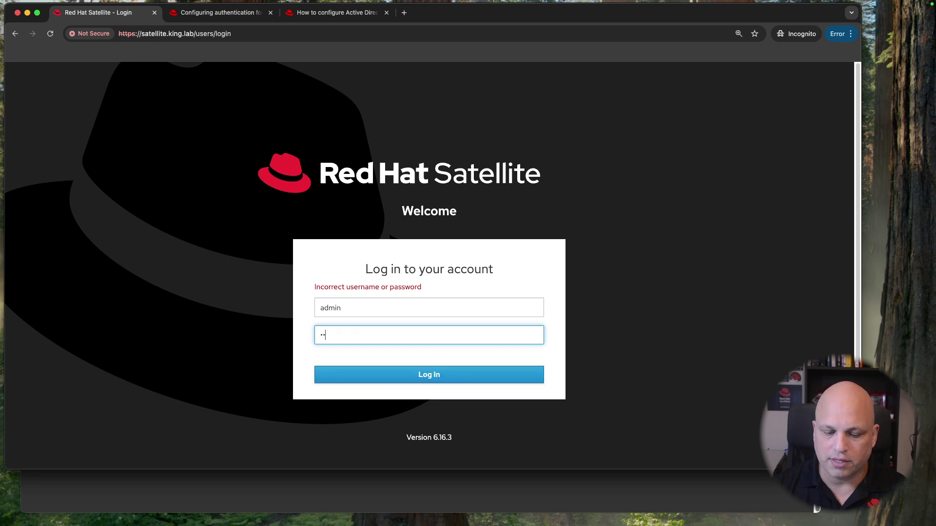
pyautogui.write('****')
pyautogui.press('Return')
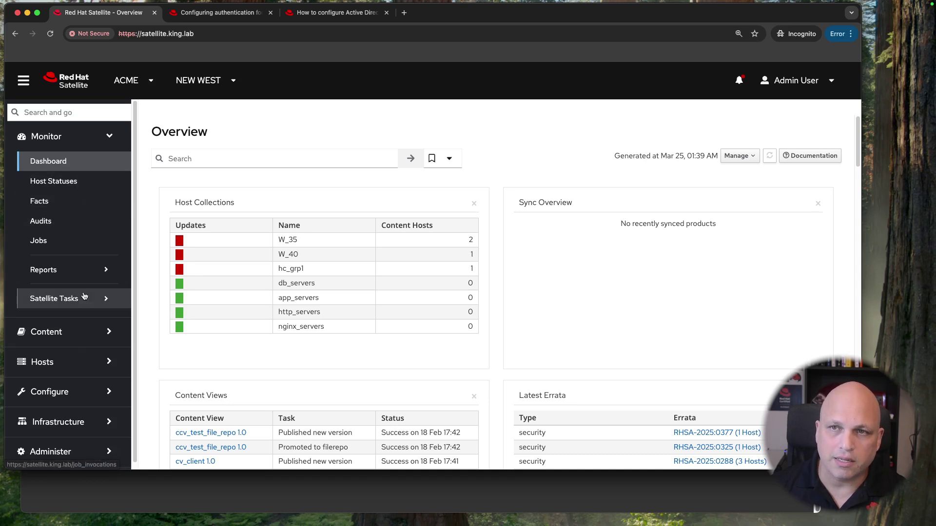
# Step: Create a new LDAP authentication source named ad01.king.lab under Administer > Authentication Sources
pyautogui.scroll(-1, 79, 291)
pyautogui.click(76, 447)
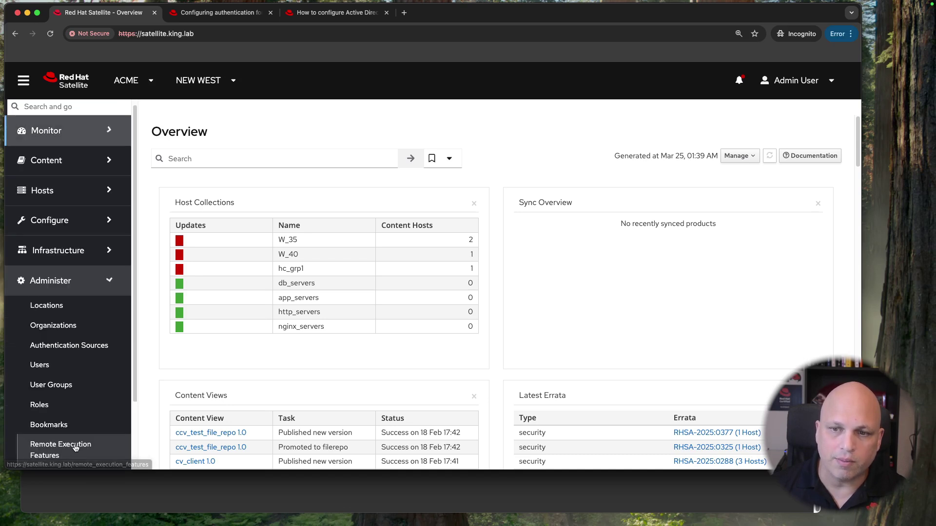
pyautogui.click(86, 348)
pyautogui.scroll(-1, 308, 284)
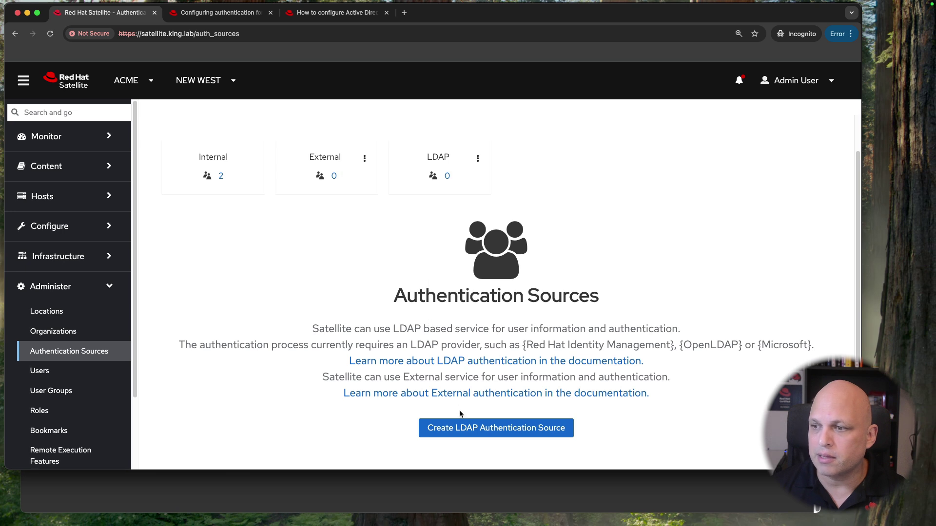
pyautogui.click(488, 426)
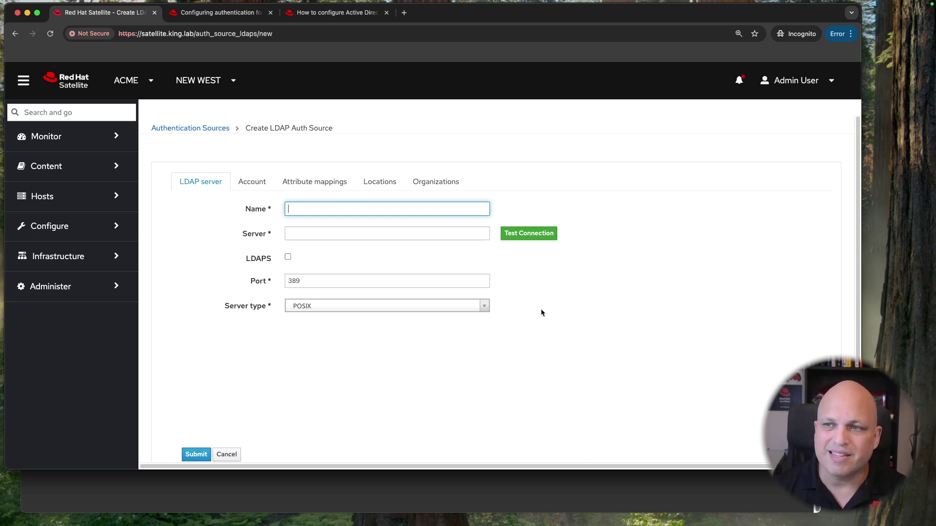
pyautogui.write('ad01.king.lab')
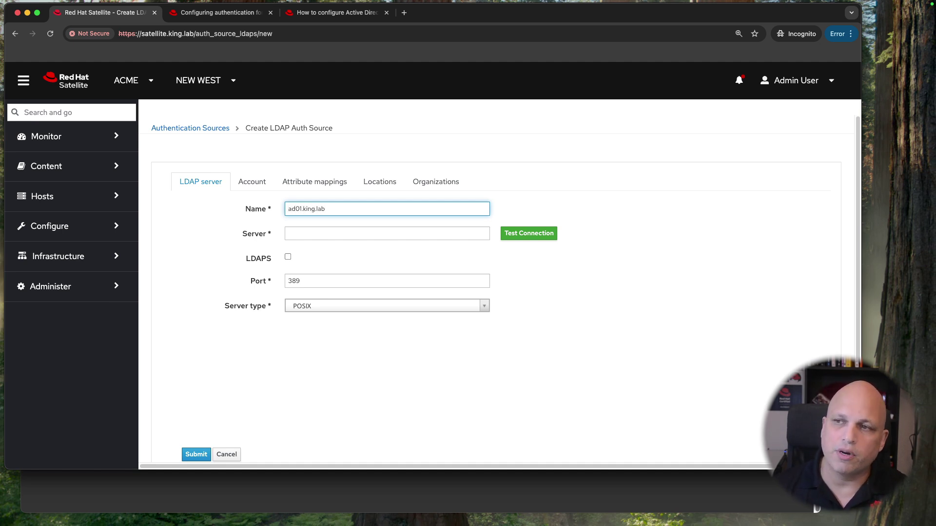
# Step: Set the server to ad01.king.lab, test the connection, and enable LDAPS on port 636
pyautogui.tripleClick(366, 209)
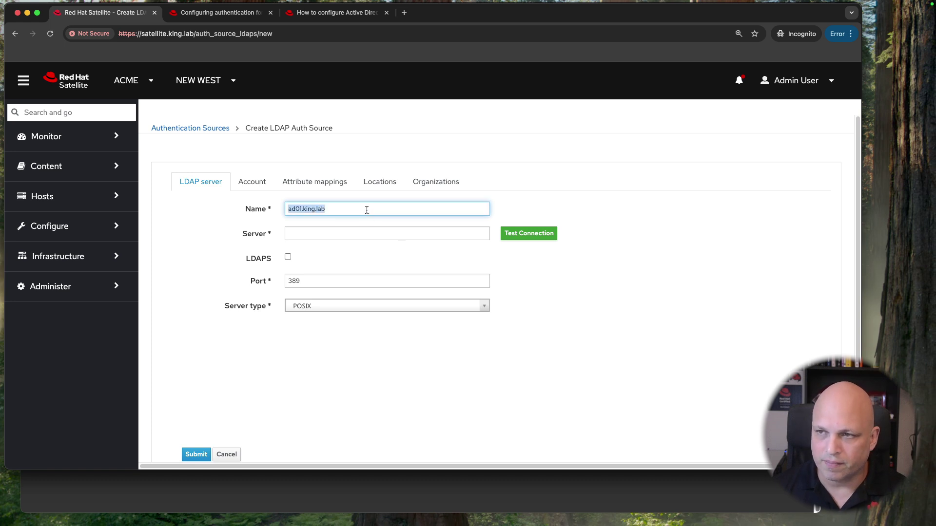
pyautogui.hotkey('ctrl', 'c')
pyautogui.click(349, 234)
pyautogui.hotkey('ctrl', 'v')
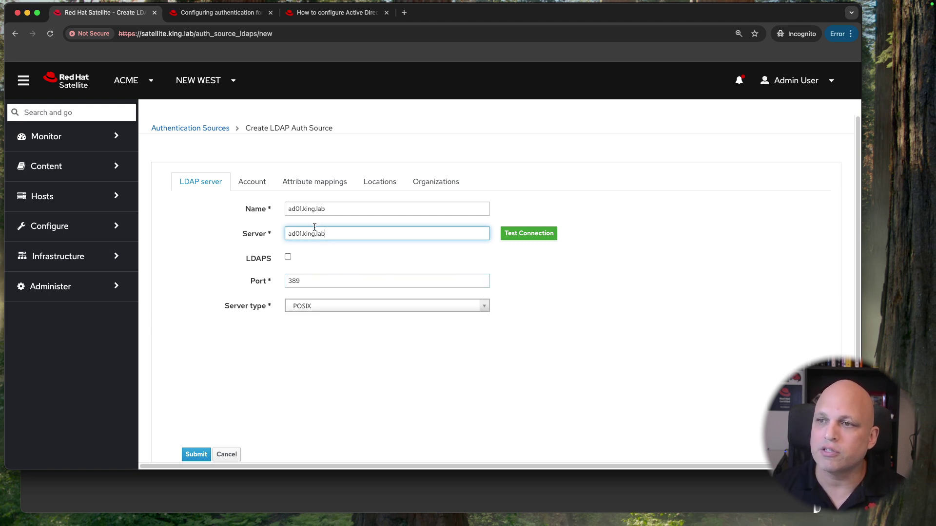
pyautogui.tripleClick(333, 234)
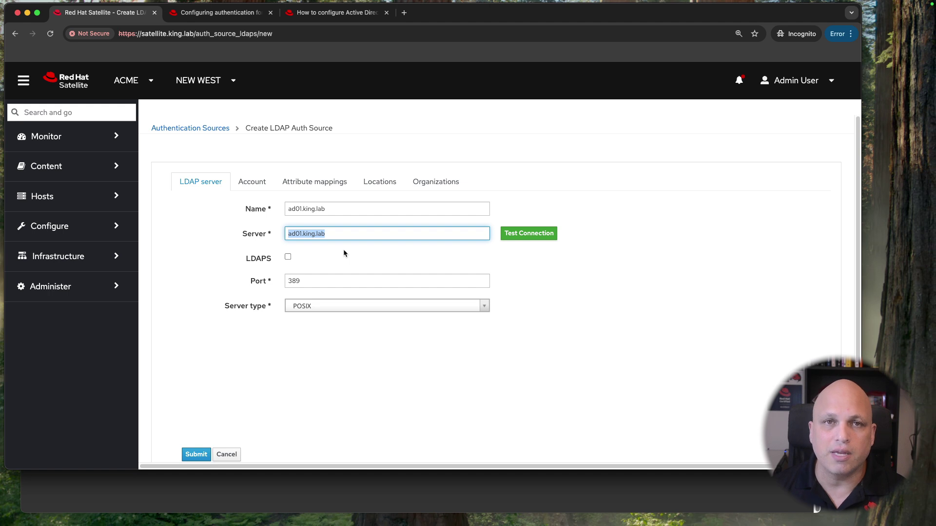
pyautogui.click(530, 233)
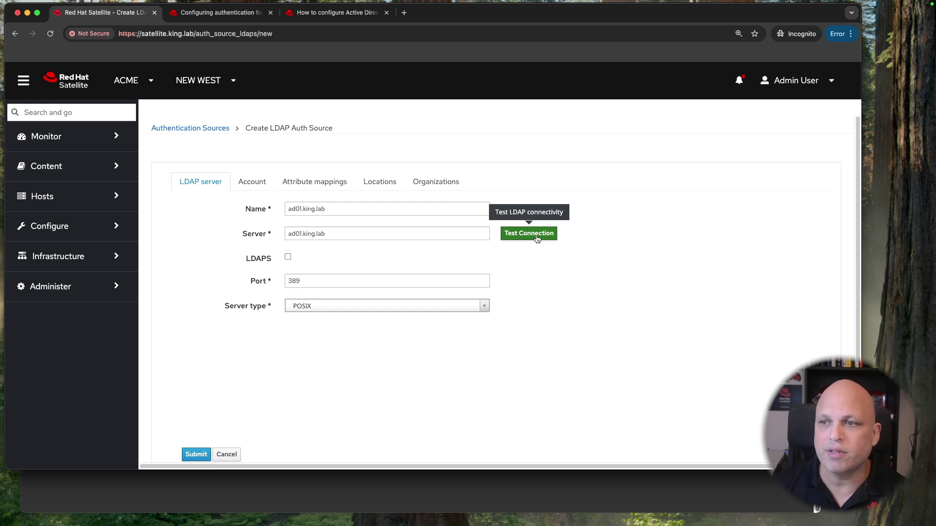
pyautogui.doubleClick(313, 279)
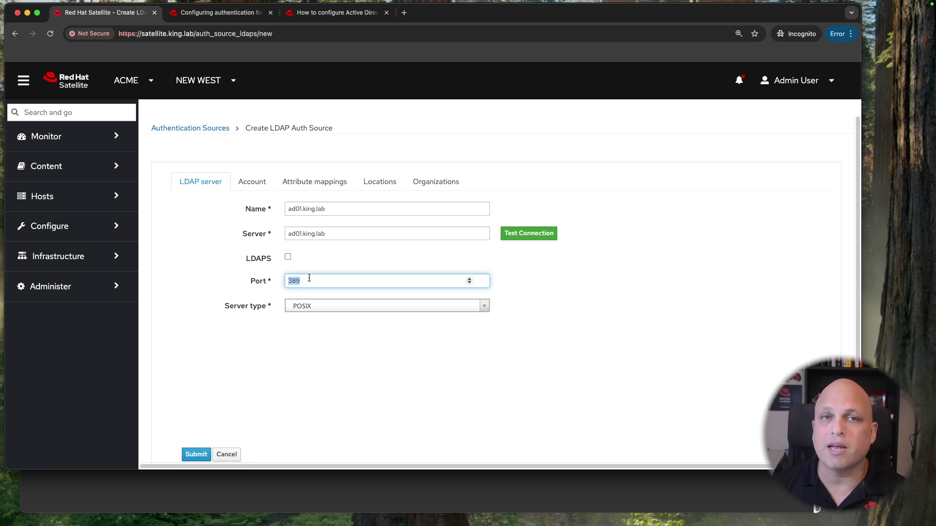
pyautogui.click(288, 257)
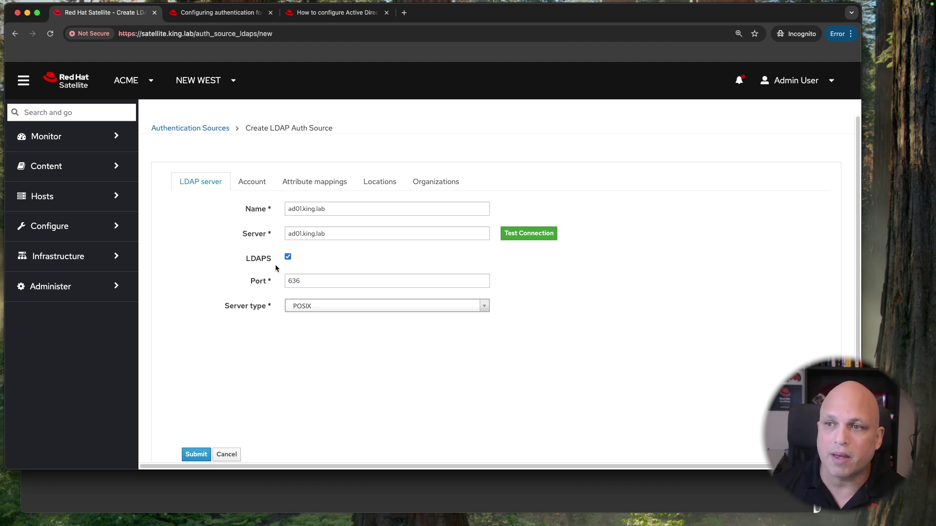
# Step: After trying FreeIPA and POSIX, set server type to Active Directory and go to Account settings
pyautogui.click(315, 280)
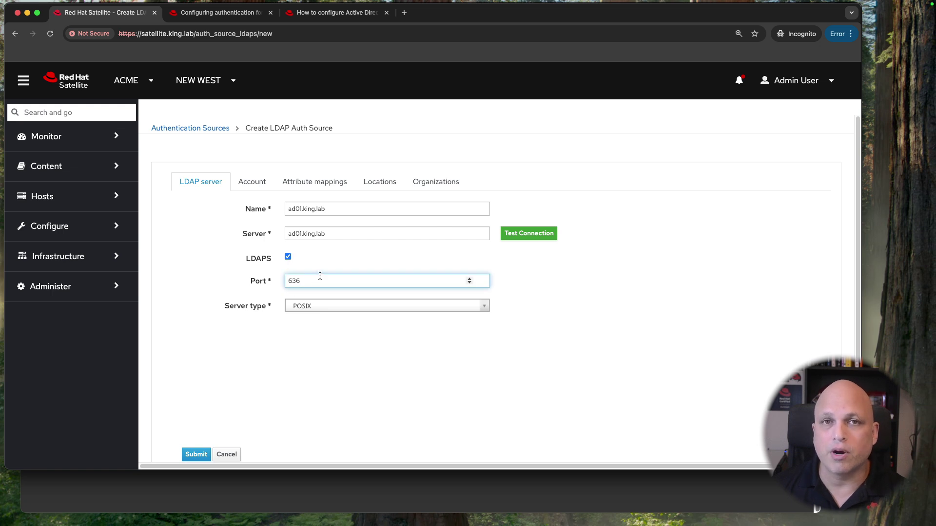
pyautogui.click(473, 306)
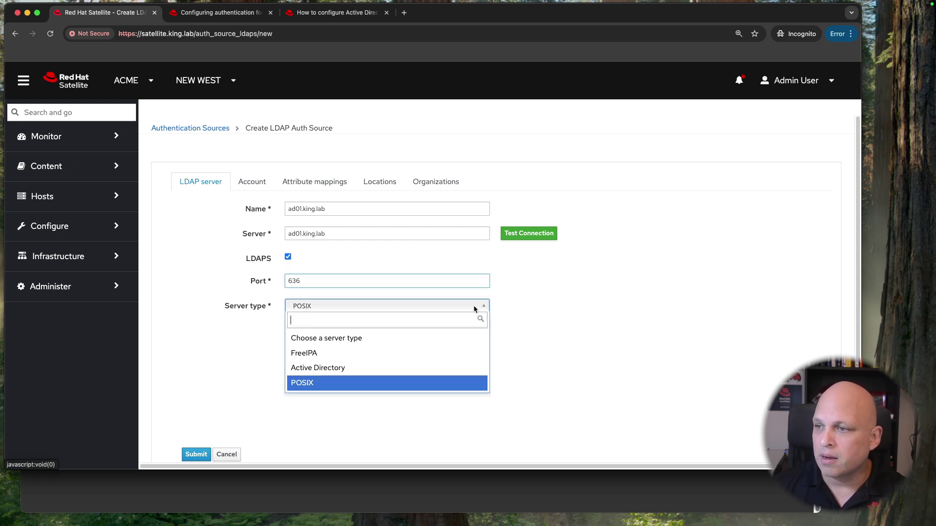
pyautogui.click(349, 369)
pyautogui.click(447, 308)
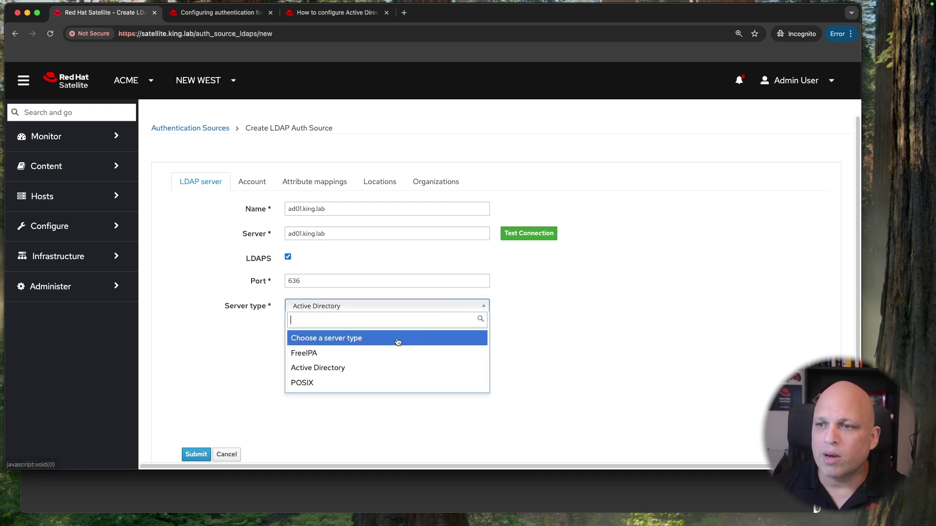
pyautogui.click(360, 355)
pyautogui.click(358, 306)
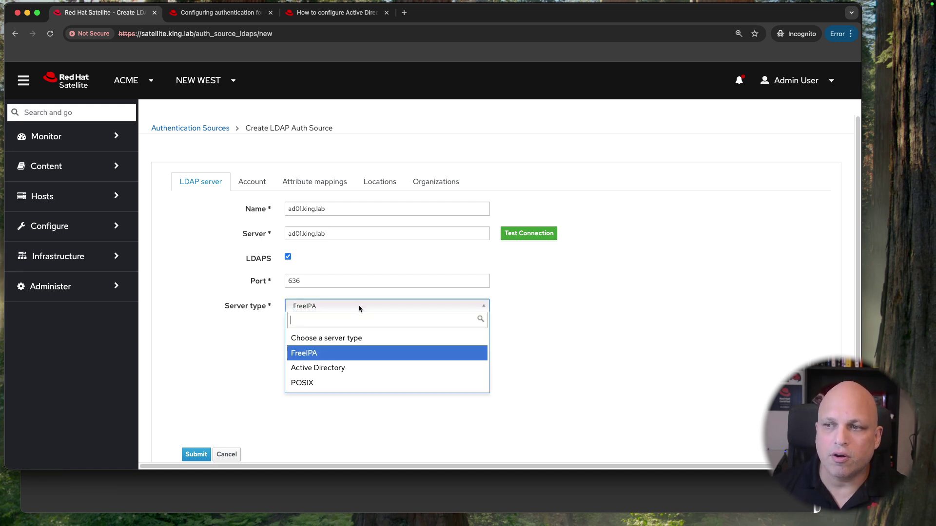
pyautogui.click(324, 388)
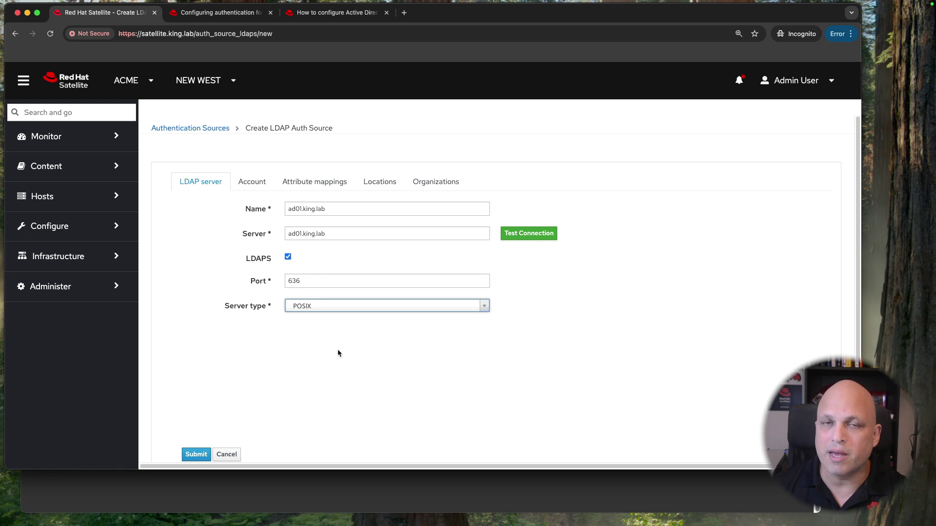
pyautogui.click(326, 306)
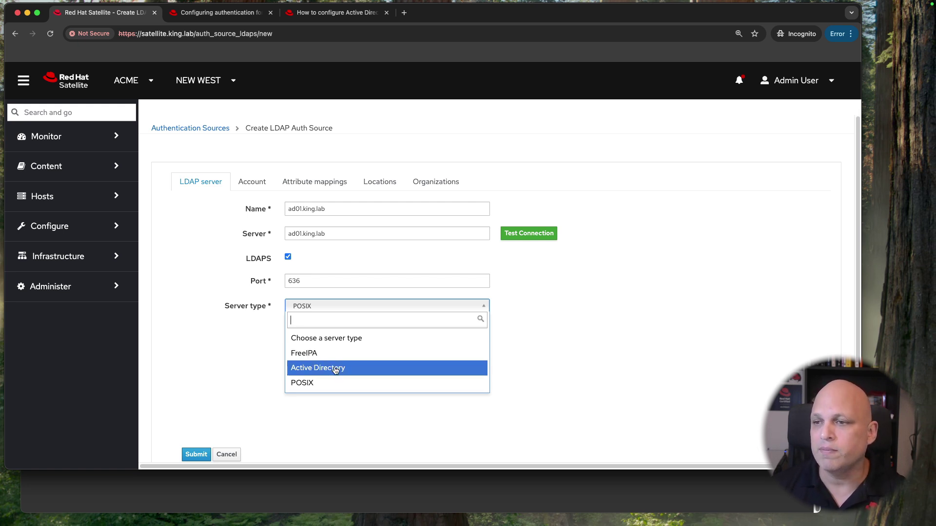
pyautogui.click(335, 369)
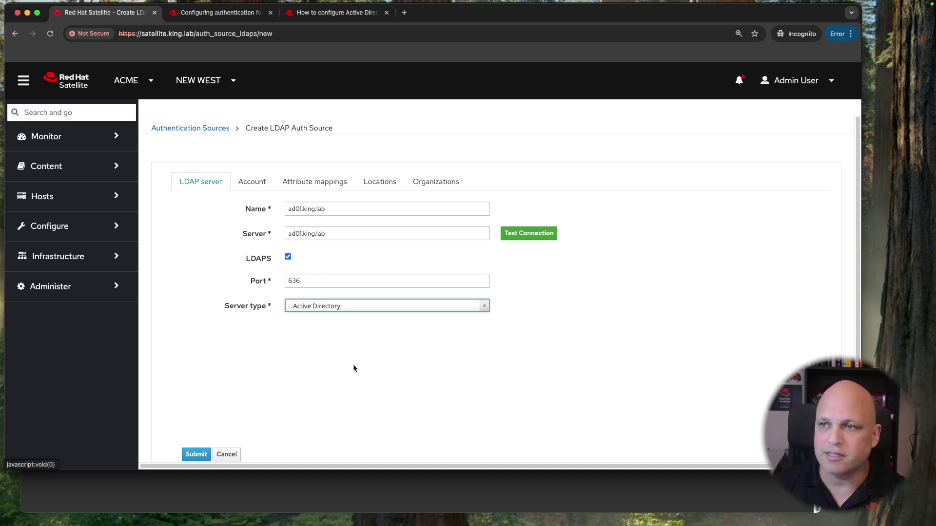
pyautogui.click(252, 182)
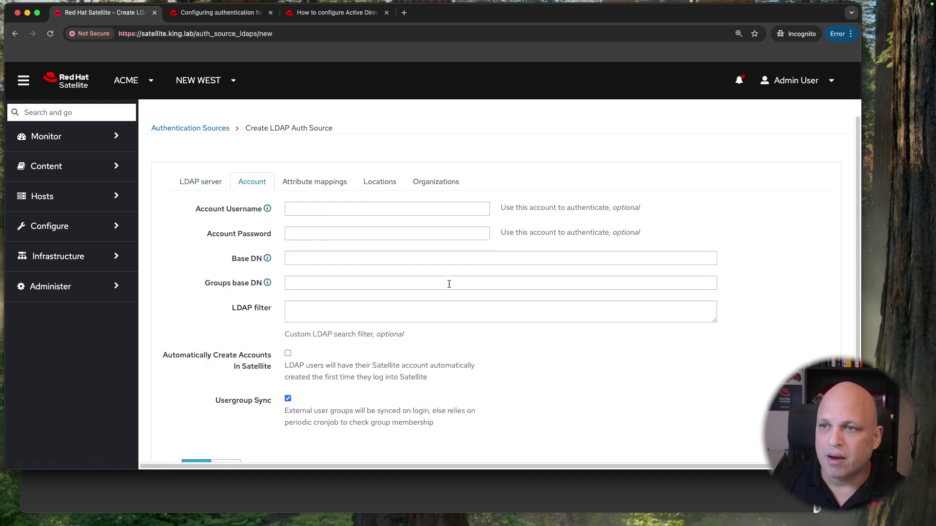
pyautogui.click(292, 208)
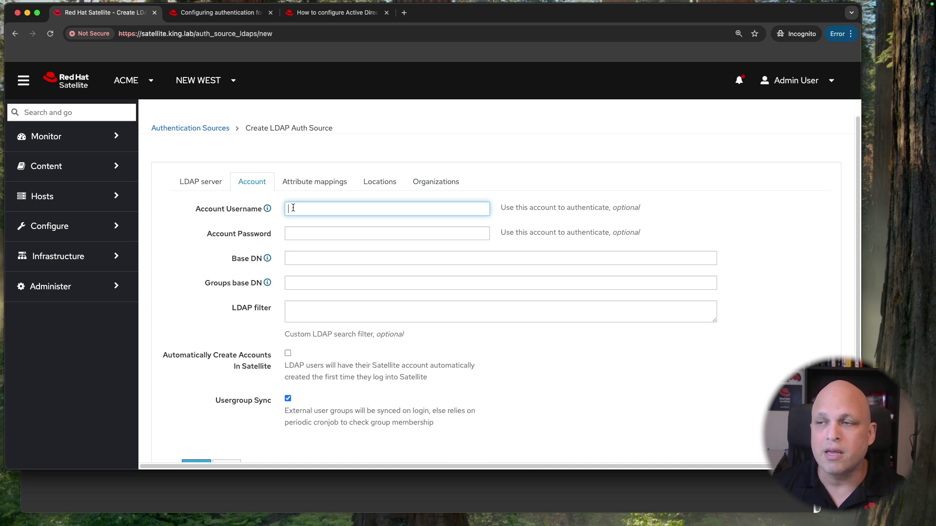
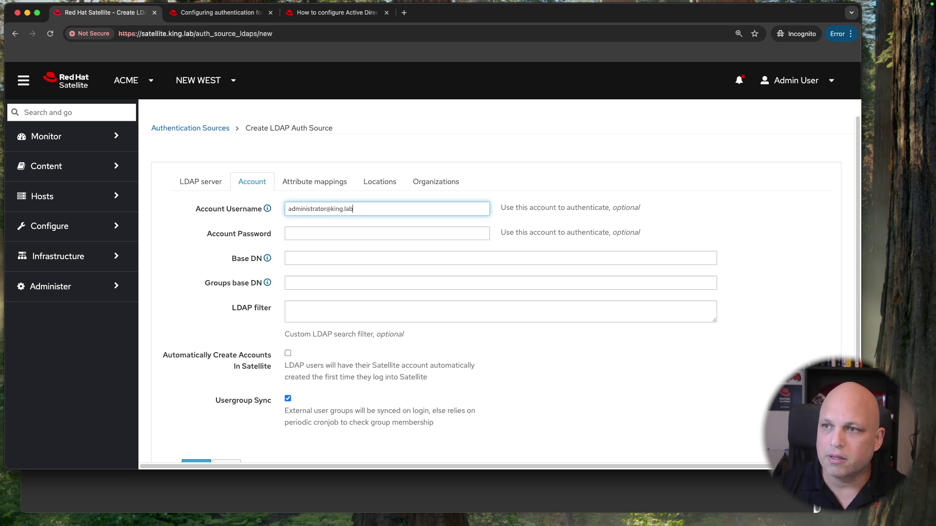
pyautogui.write('KING\\\\')
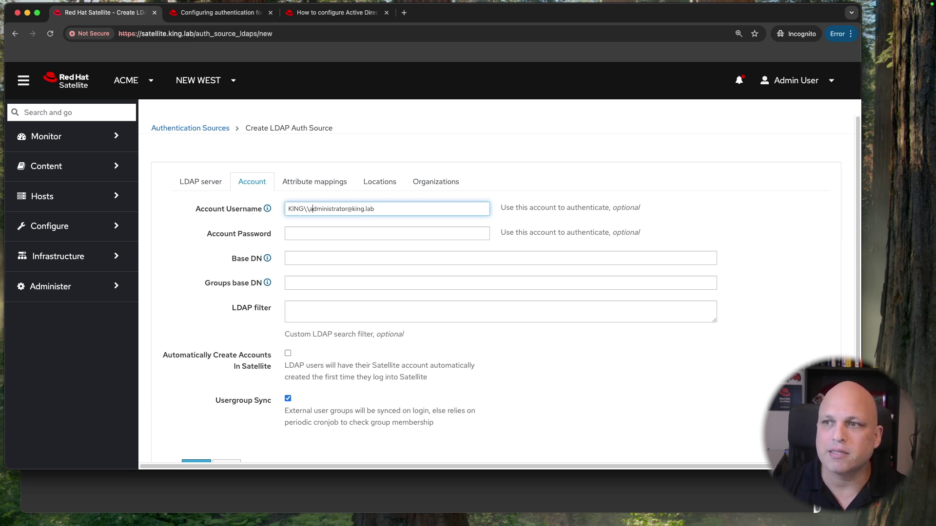
pyautogui.press('shift+super+Right')
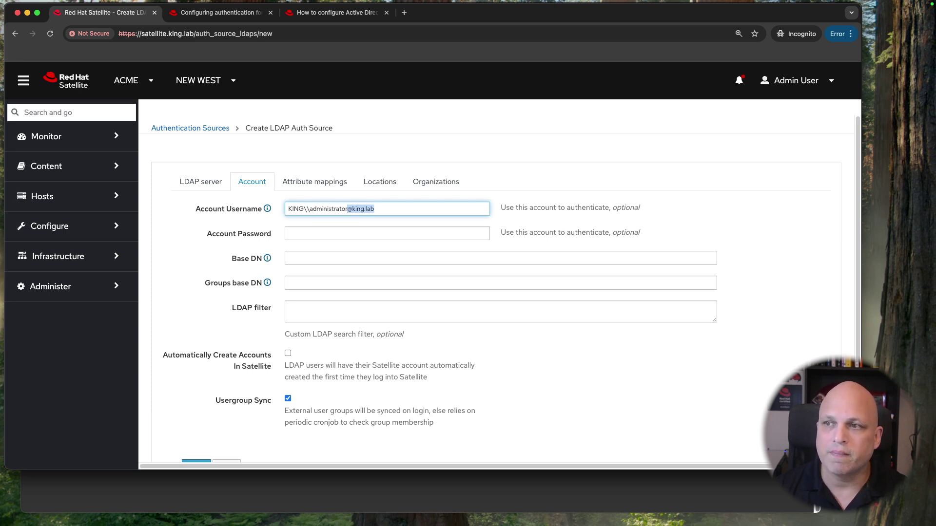
pyautogui.press('BackSpace')
pyautogui.press('super+z')
pyautogui.press('super+Left')
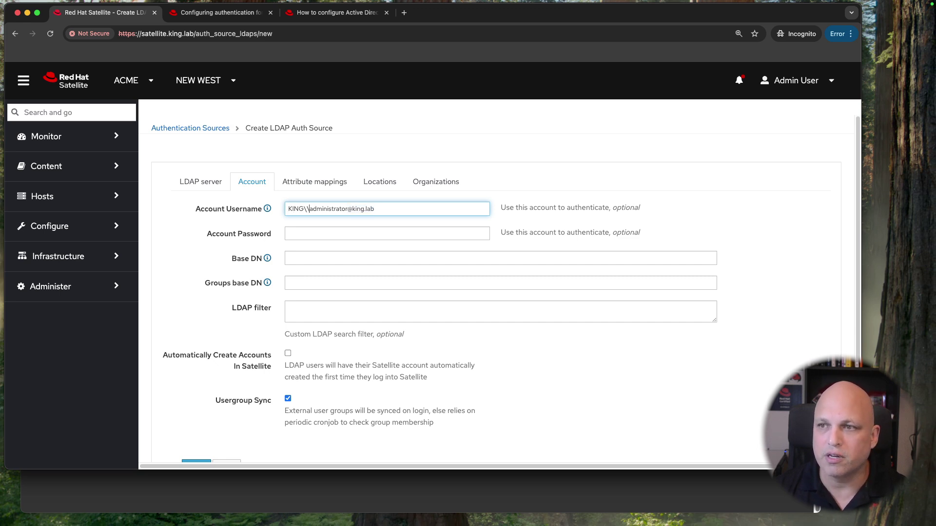
pyautogui.press('shift+super+Right')
pyautogui.press('super+a')
pyautogui.press('Left')
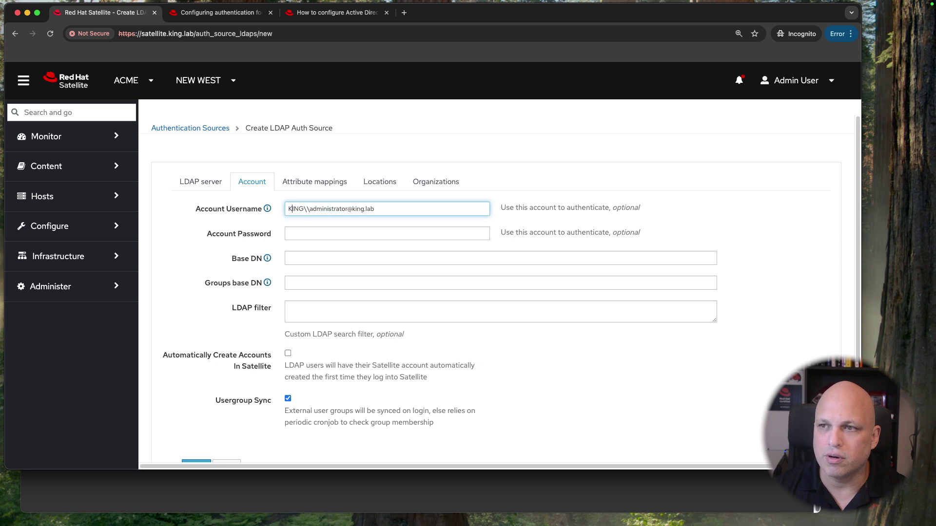
pyautogui.press('Delete')
pyautogui.press('Delete')
pyautogui.press('Delete')
pyautogui.press('Delete')
pyautogui.press('Delete')
pyautogui.press('Delete')
pyautogui.click(340, 233)
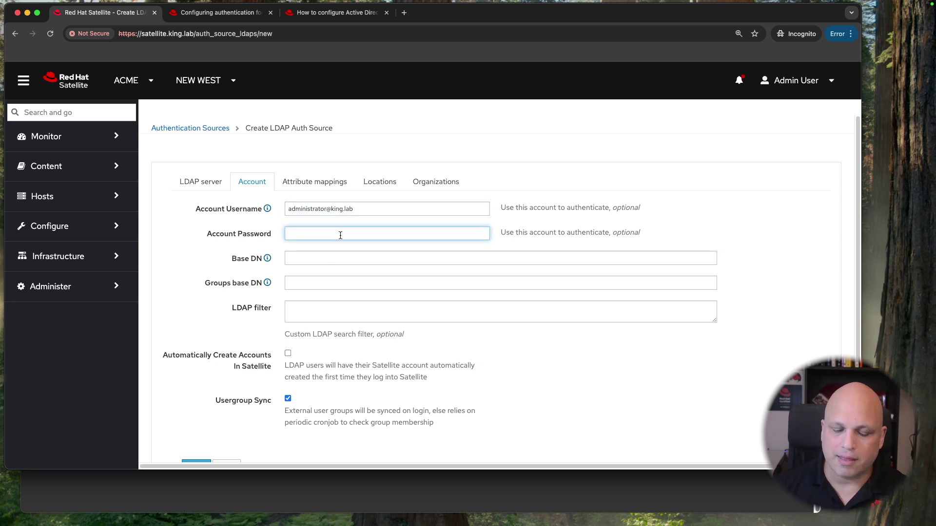
pyautogui.write('********')
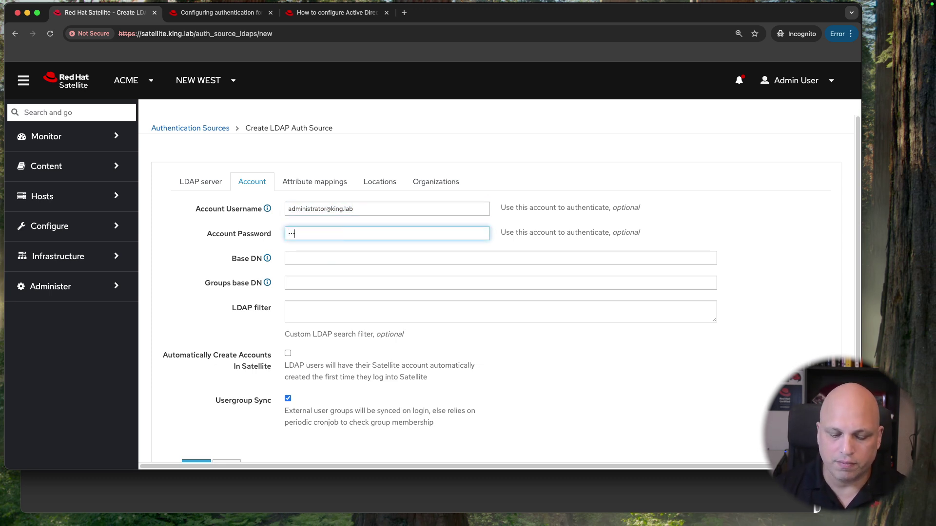
# Step: Examine the Base DN example format (CN=Users,DC=example,...), then switch to the Windows server
pyautogui.click(268, 260)
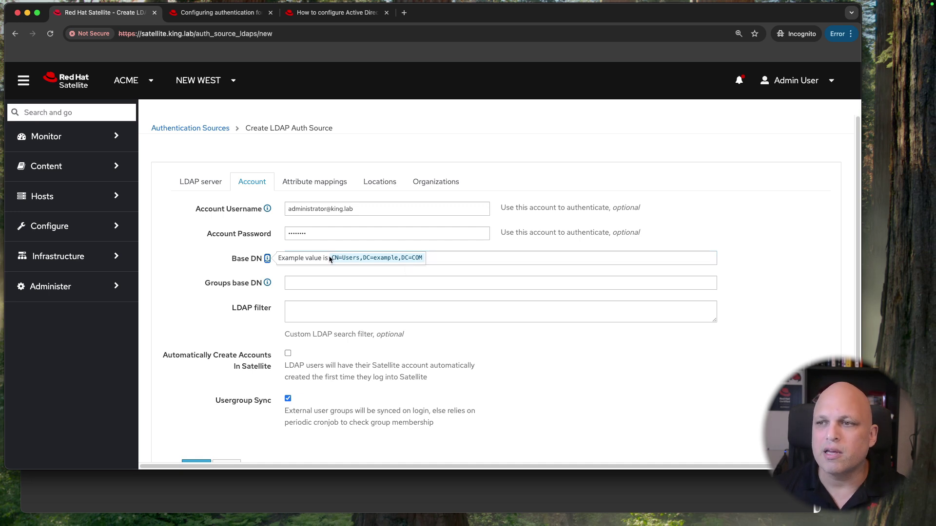
pyautogui.moveTo(362, 257); pyautogui.dragTo(430, 259)
pyautogui.click(375, 256)
pyautogui.moveTo(330, 257); pyautogui.dragTo(402, 261)
pyautogui.click(360, 257)
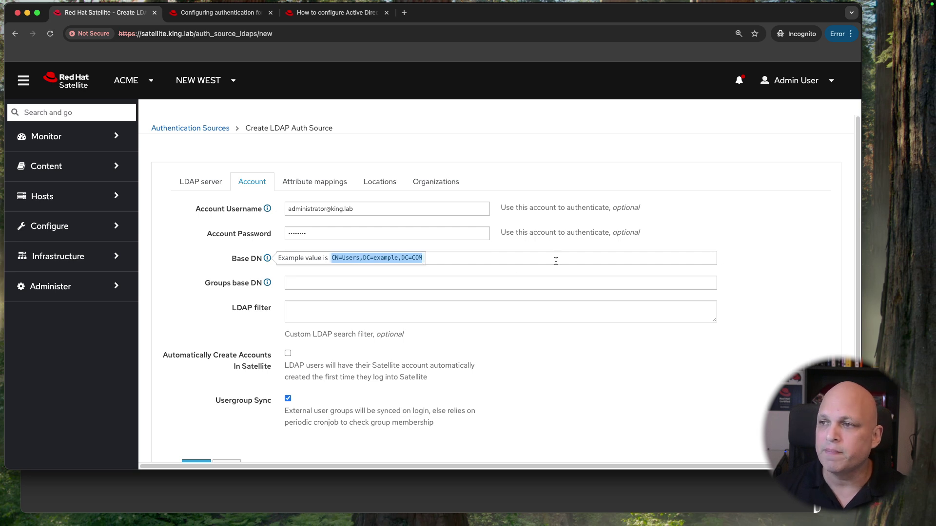
pyautogui.moveTo(363, 257); pyautogui.dragTo(423, 260)
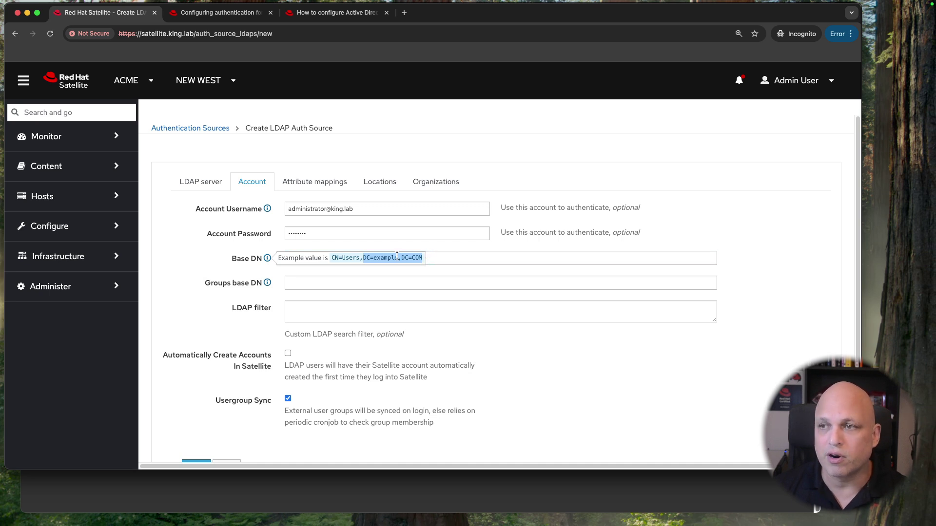
pyautogui.moveTo(363, 257); pyautogui.dragTo(373, 258)
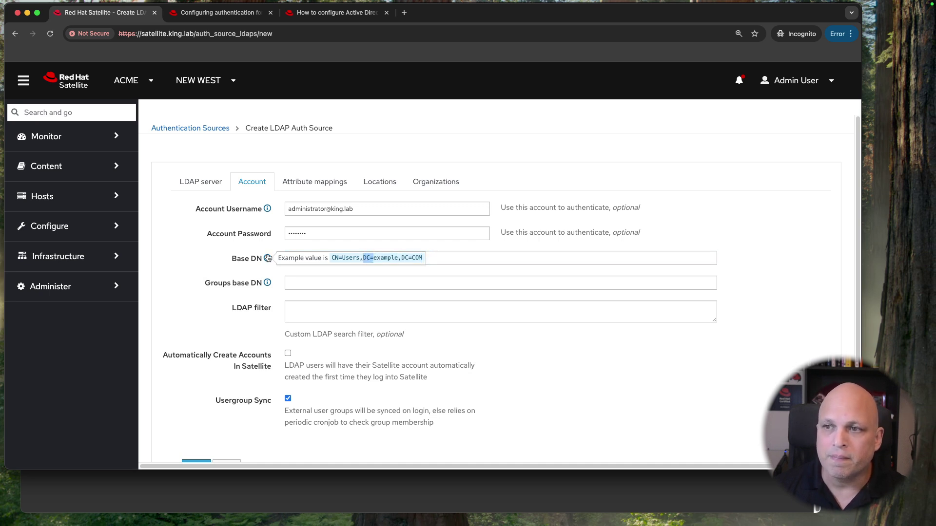
pyautogui.click(449, 260)
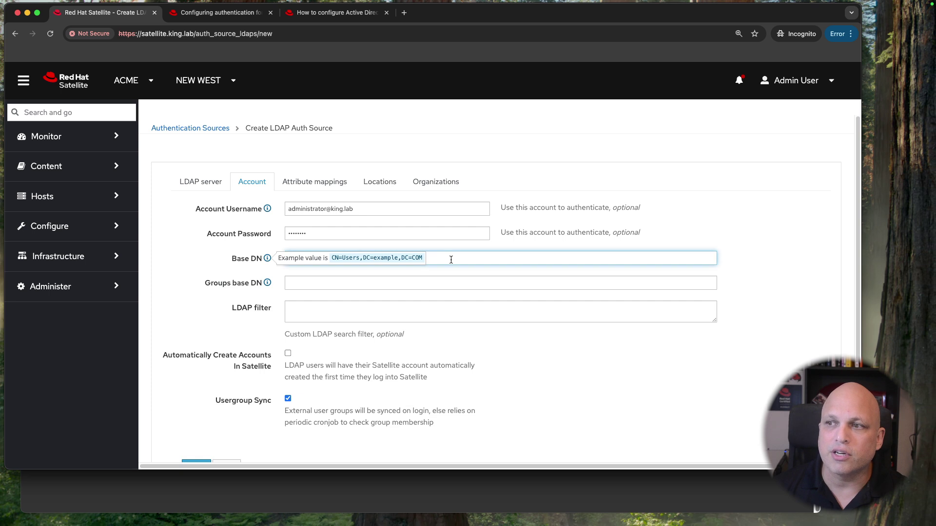
pyautogui.click(267, 259)
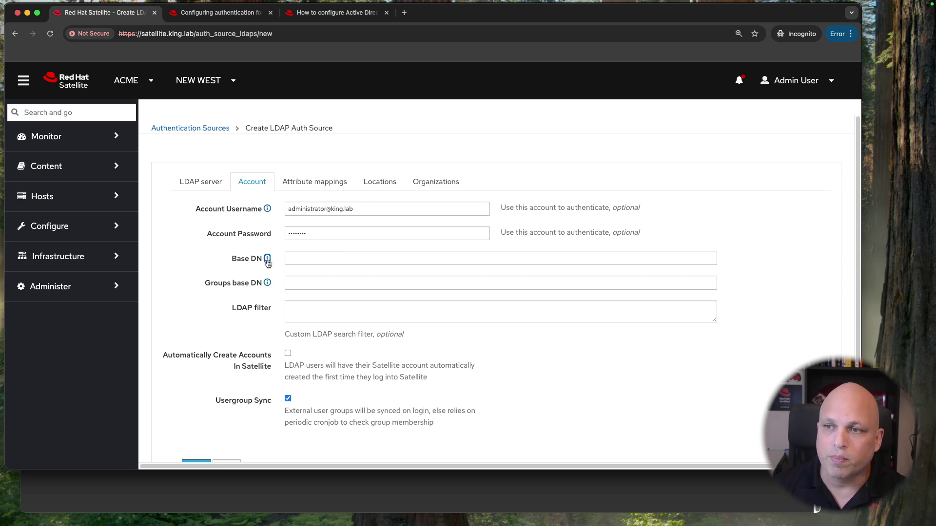
pyautogui.click(268, 260)
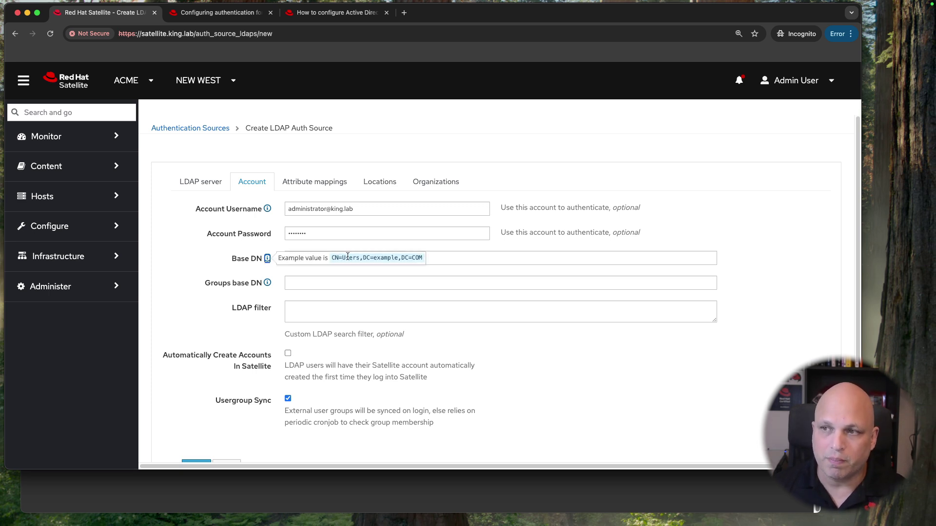
pyautogui.click(267, 259)
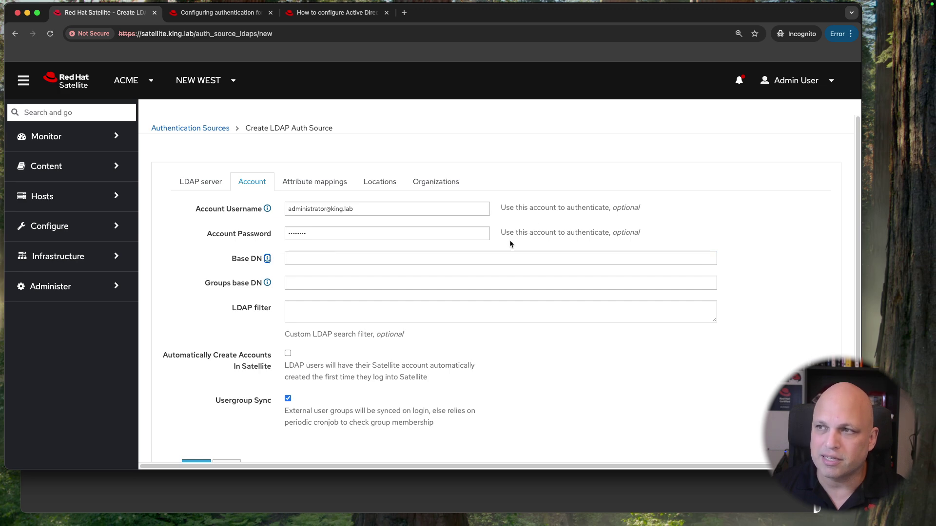
pyautogui.hotkey('ctrl', 'Left')
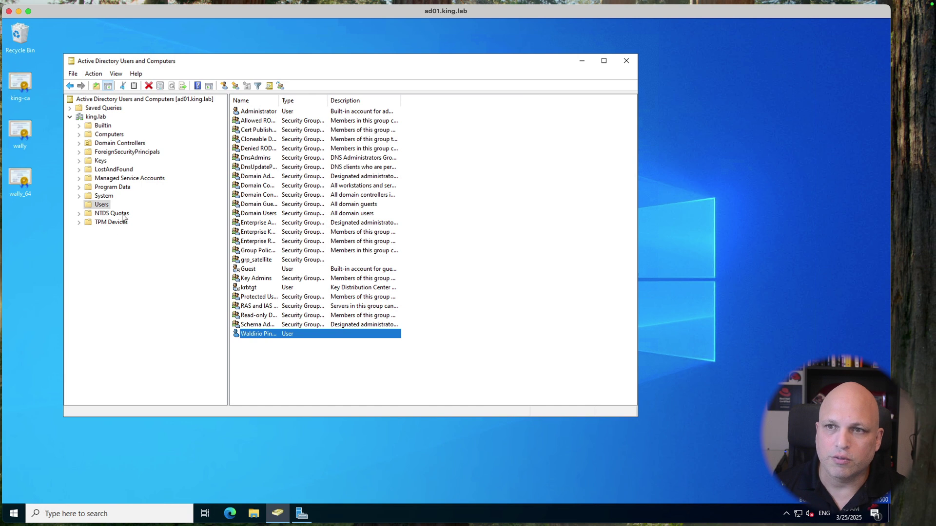
# Step: Open the System container's distinguishedName in its Attribute Editor
pyautogui.click(110, 196)
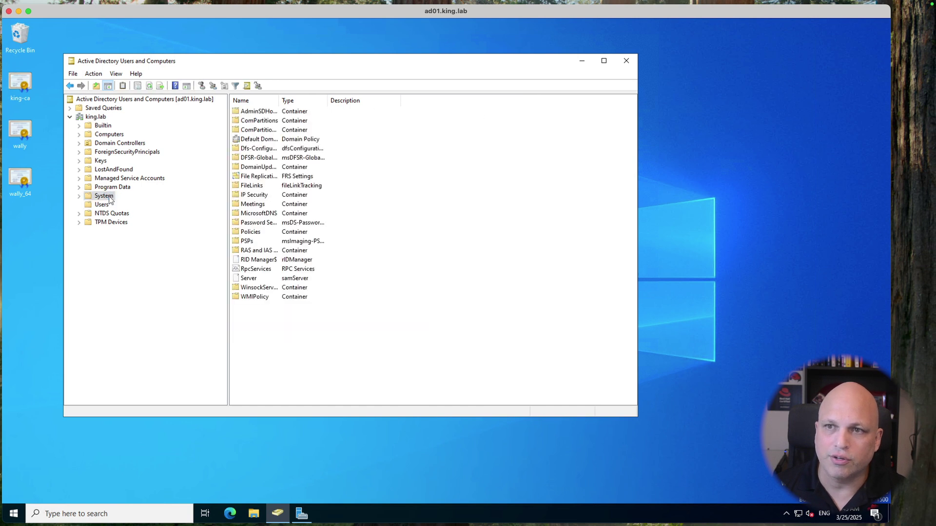
pyautogui.rightClick(109, 197)
pyautogui.click(155, 291)
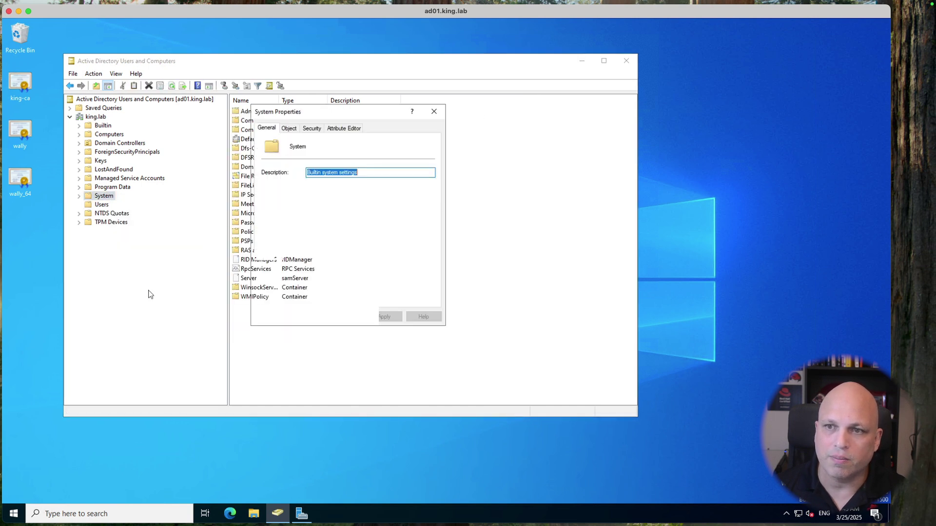
pyautogui.click(344, 128)
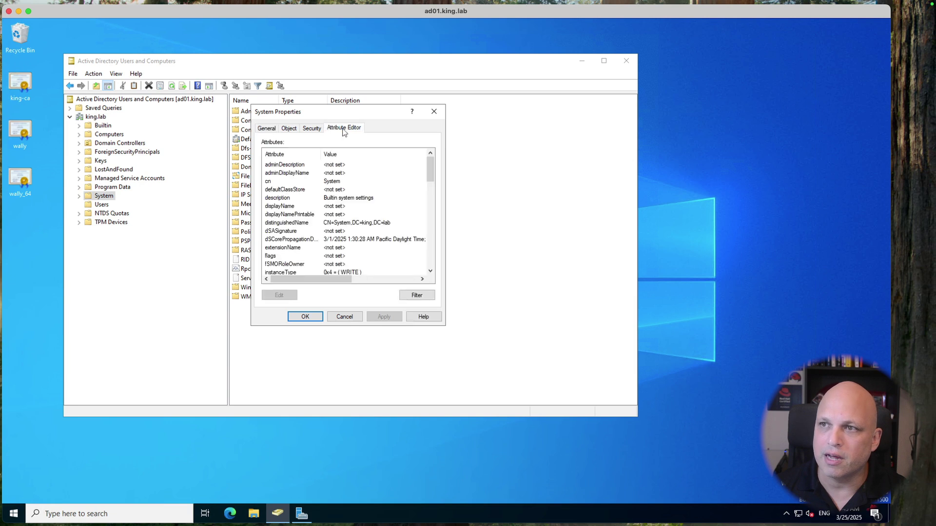
pyautogui.scroll(-2, 360, 225)
pyautogui.click(355, 174)
pyautogui.doubleClick(356, 174)
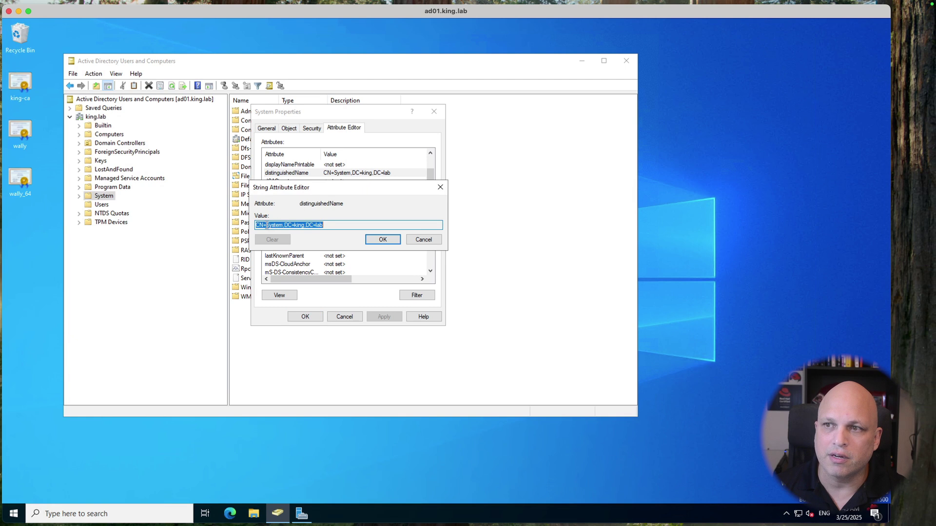
# Step: Check the value CN=System,DC=king,DC=lab, close the dialogs, and select the king.lab domain
pyautogui.click(307, 226)
pyautogui.moveTo(329, 224); pyautogui.dragTo(253, 224)
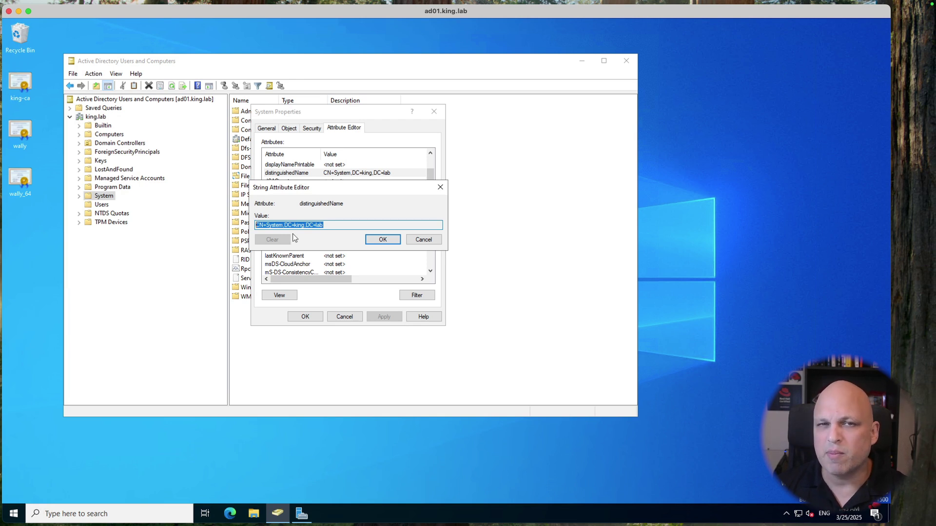
pyautogui.click(412, 240)
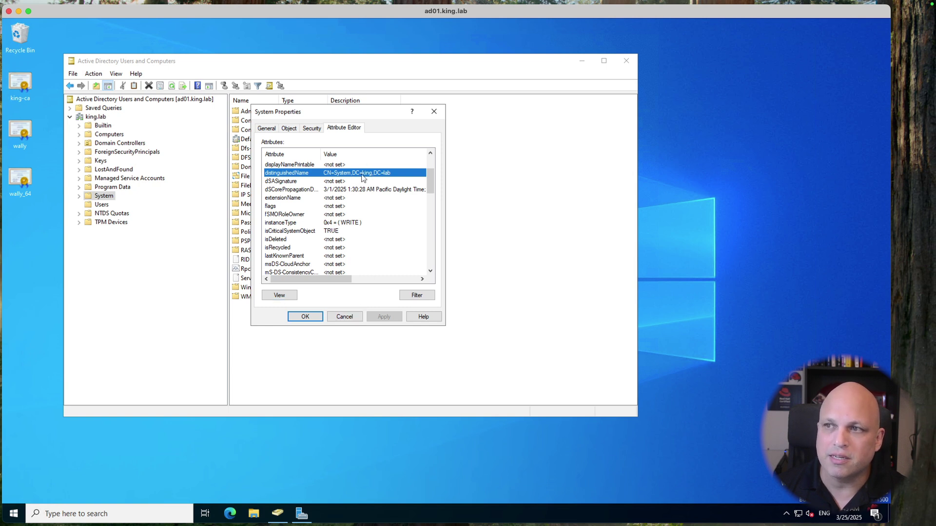
pyautogui.click(349, 317)
pyautogui.click(96, 118)
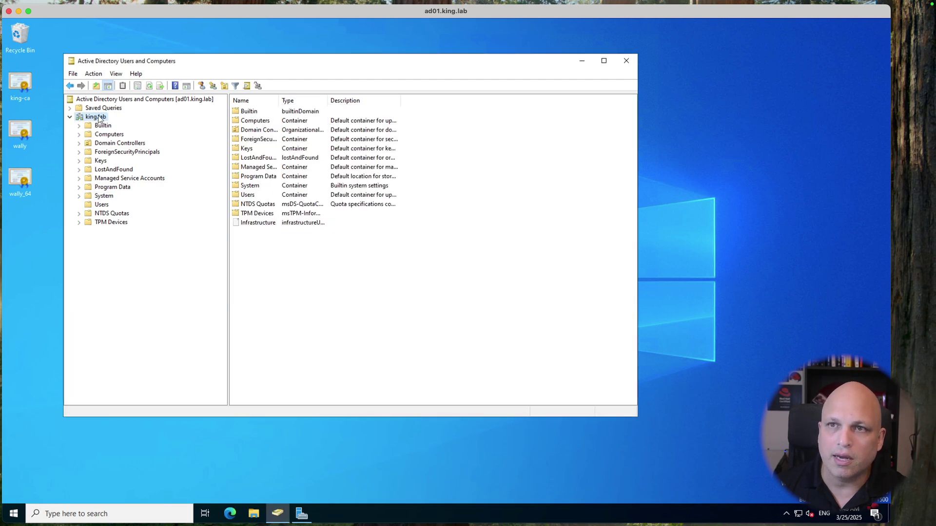
# Step: Open the king.lab domain's Properties Attribute Editor and find distinguishedName
pyautogui.rightClick(99, 119)
pyautogui.click(158, 254)
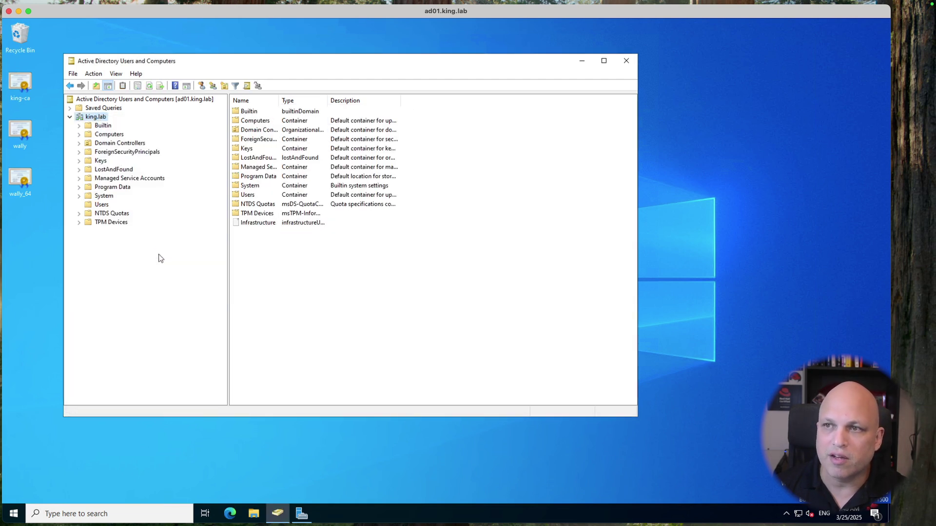
pyautogui.click(385, 127)
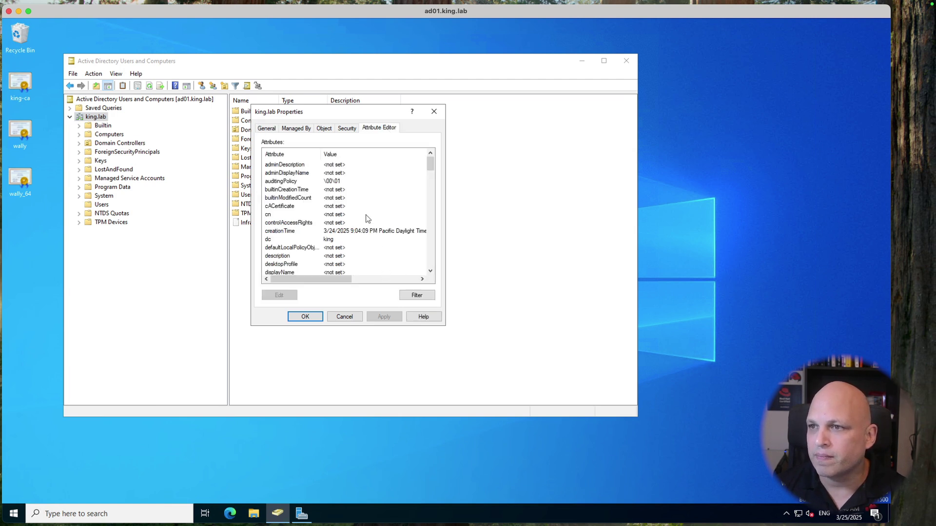
pyautogui.scroll(-4, 367, 218)
pyautogui.scroll(-4, 367, 218)
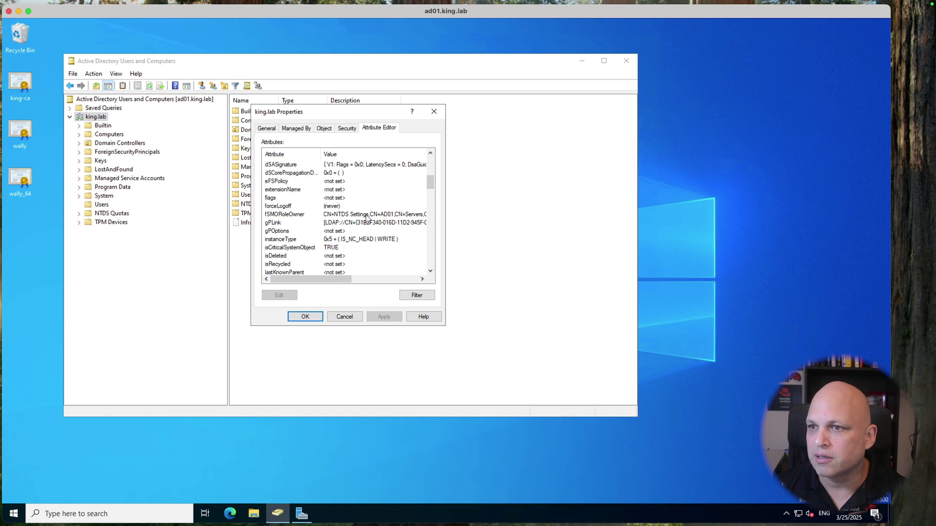
pyautogui.scroll(-12, 368, 218)
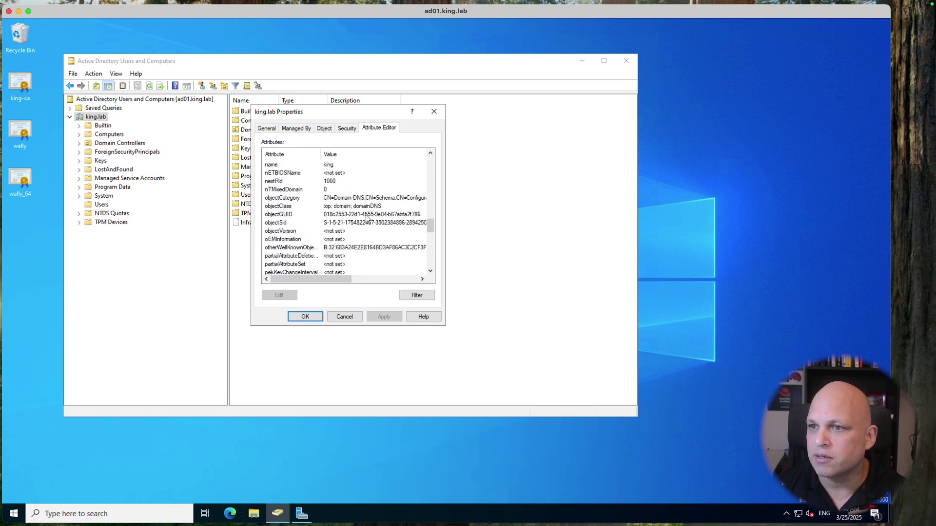
pyautogui.scroll(-2, 368, 219)
pyautogui.scroll(4, 324, 213)
pyautogui.scroll(17, 325, 213)
# Step: Copy DC=king,DC=lab from distinguishedName and paste it as the Satellite Base DN
pyautogui.click(299, 240)
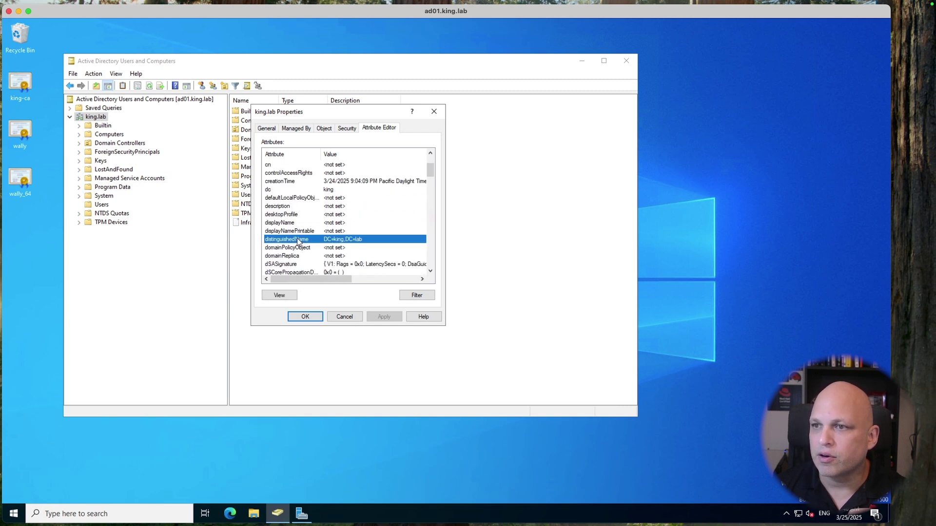
pyautogui.doubleClick(299, 240)
pyautogui.click(287, 225)
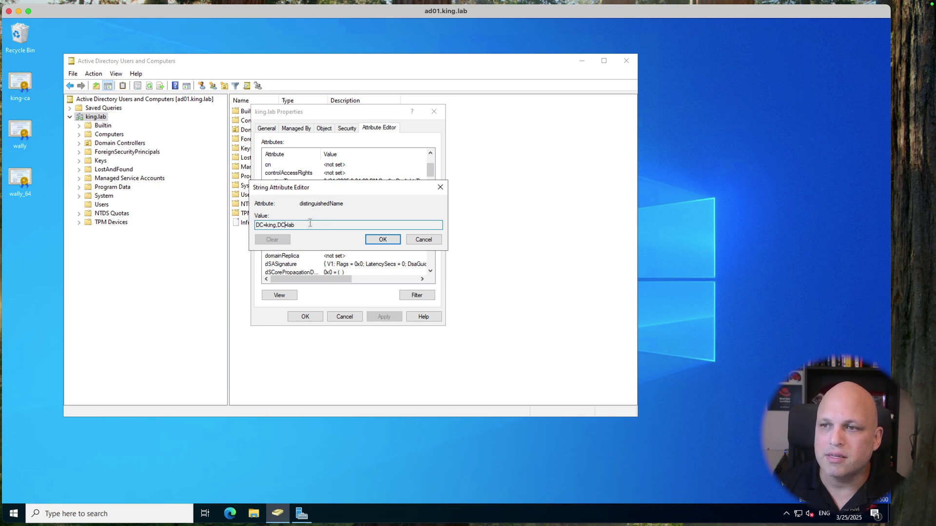
pyautogui.doubleClick(304, 224)
pyautogui.press('super+c')
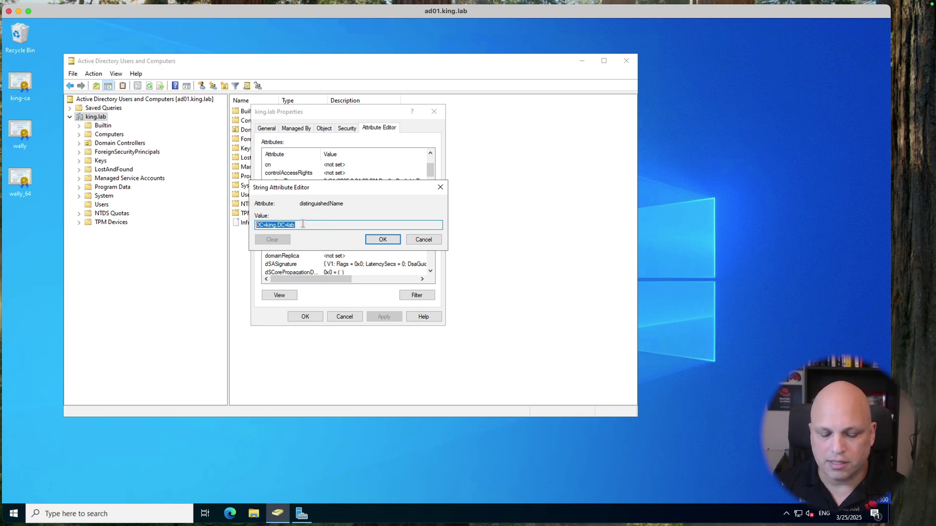
pyautogui.click(415, 243)
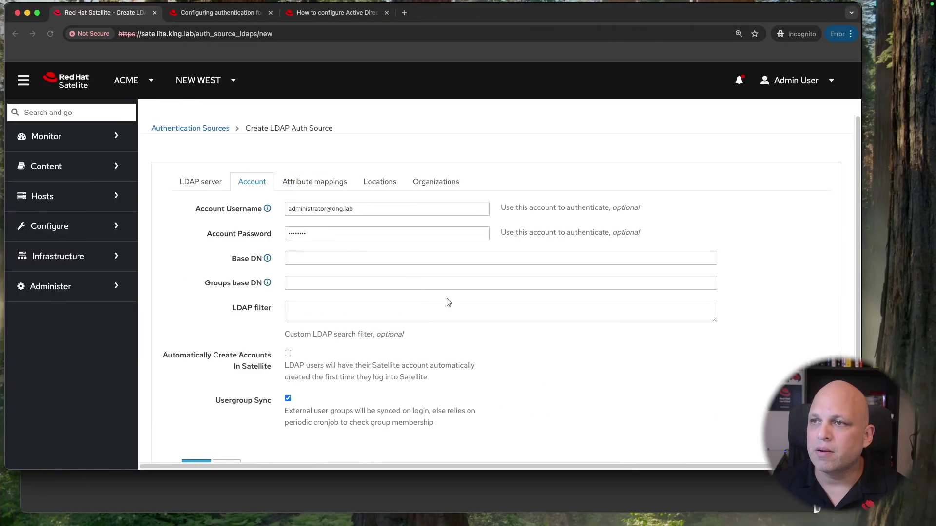
pyautogui.click(297, 260)
pyautogui.press('super+v')
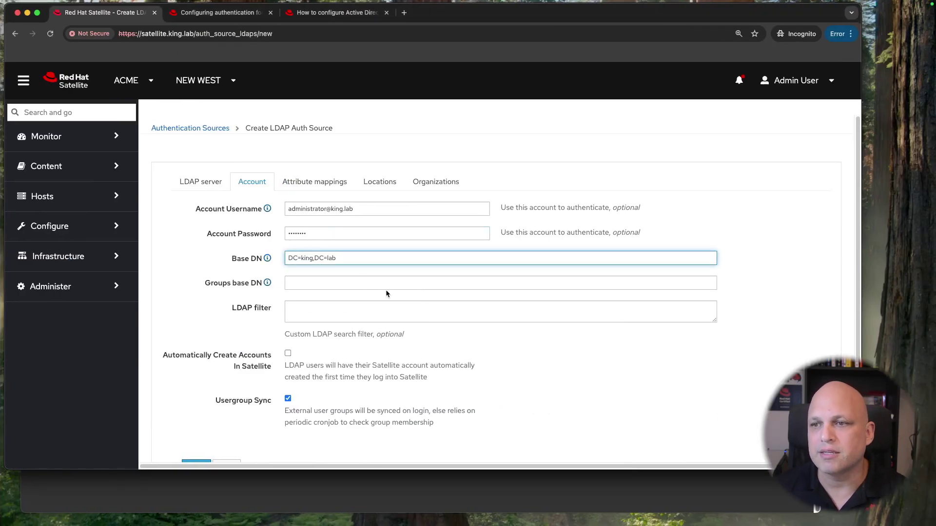
# Step: Step past the Groups base DN and LDAP filter fields and enable automatic account creation in Satellite
pyautogui.click(314, 281)
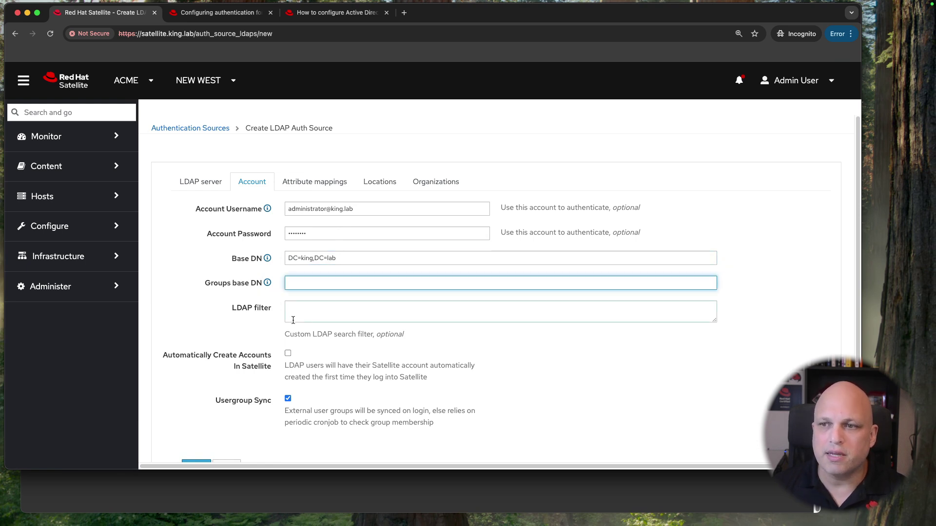
pyautogui.click(305, 311)
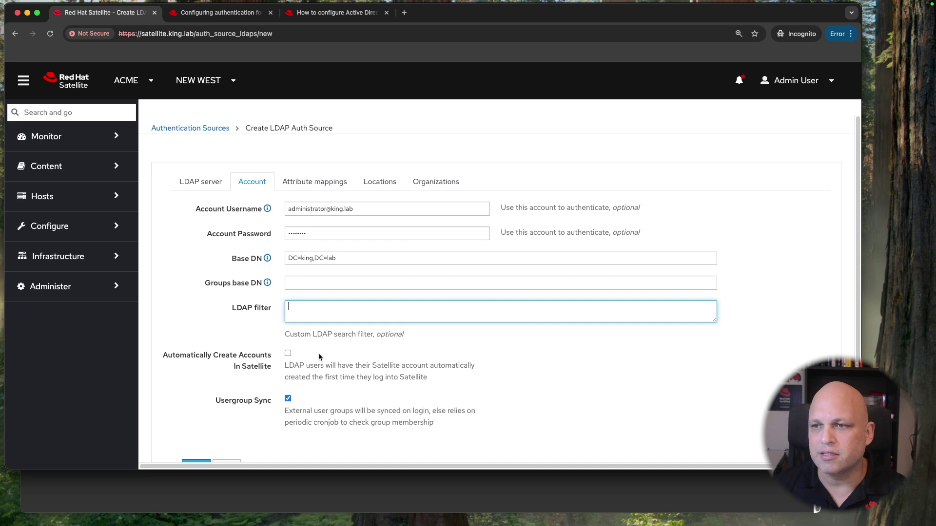
pyautogui.click(287, 354)
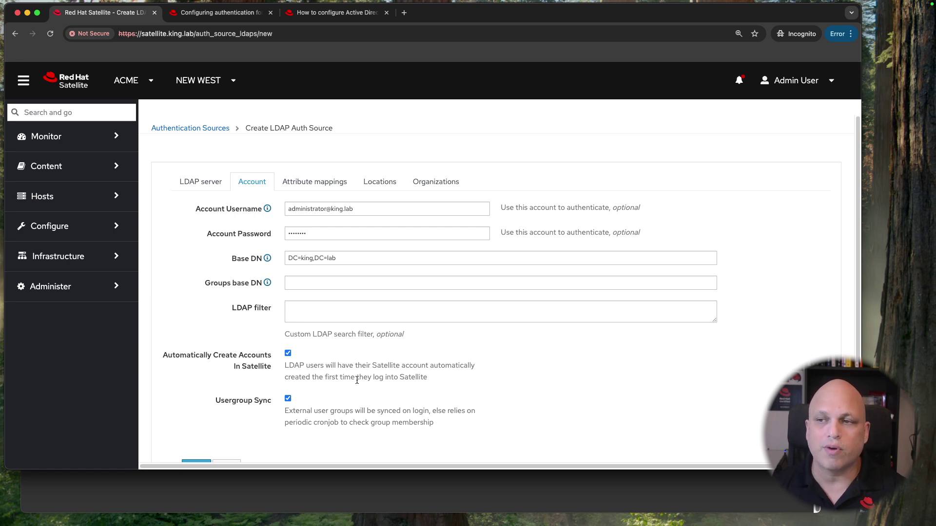
pyautogui.click(289, 354)
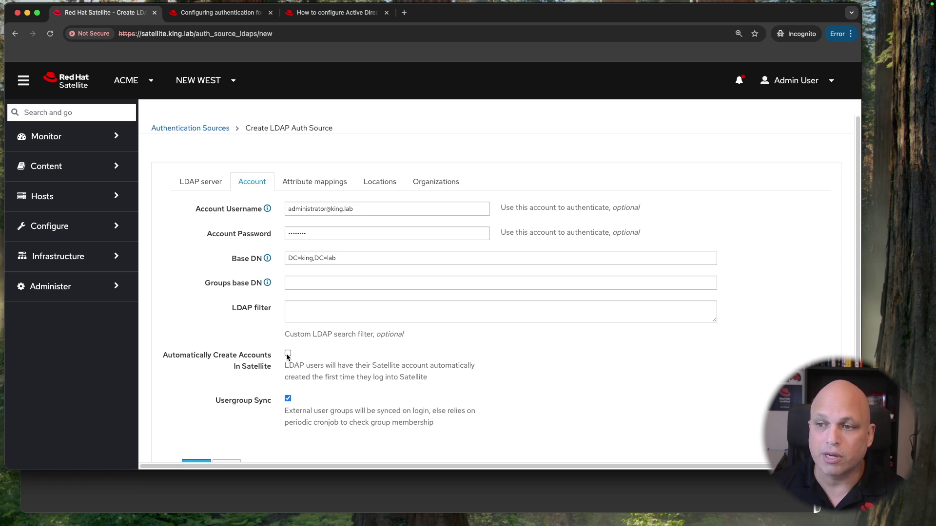
pyautogui.click(287, 353)
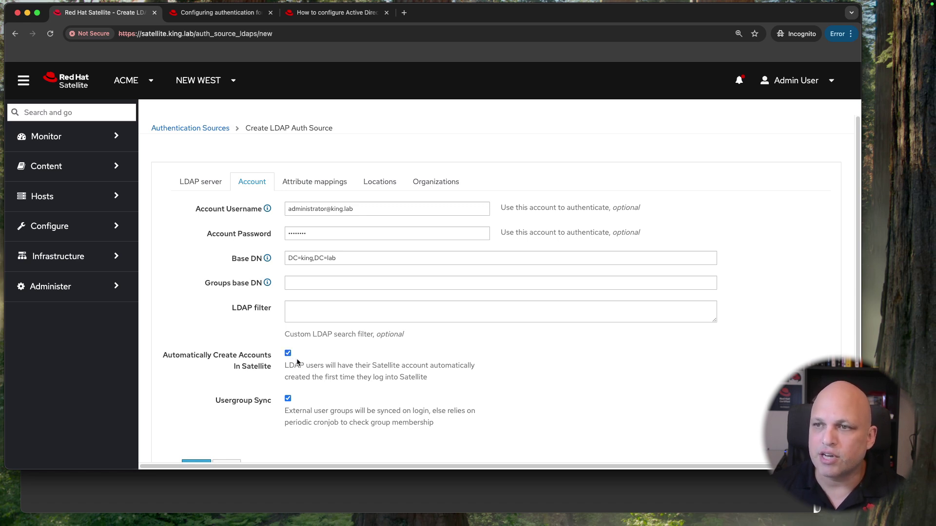
# Step: Keep Active Directory as the server type, then select the default uid login name attribute
pyautogui.scroll(-3, 387, 282)
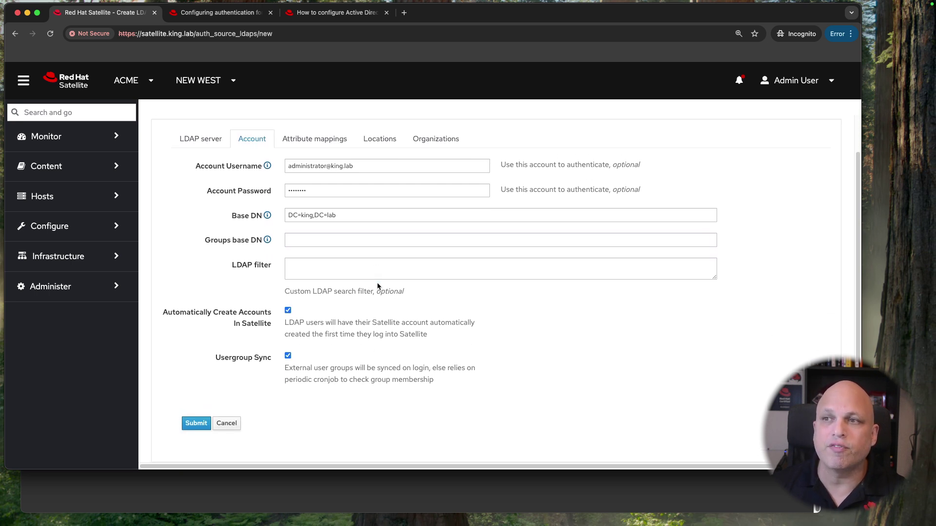
pyautogui.click(328, 145)
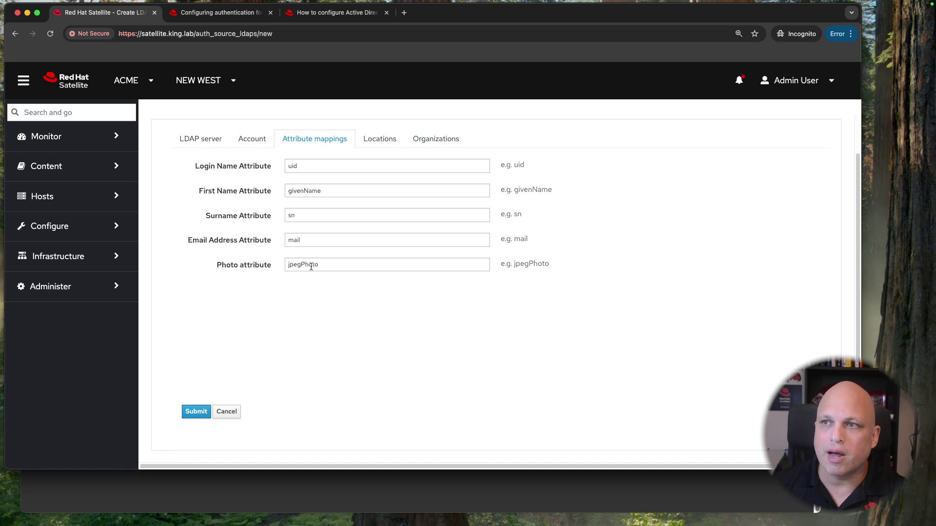
pyautogui.scroll(2, 309, 259)
pyautogui.click(203, 181)
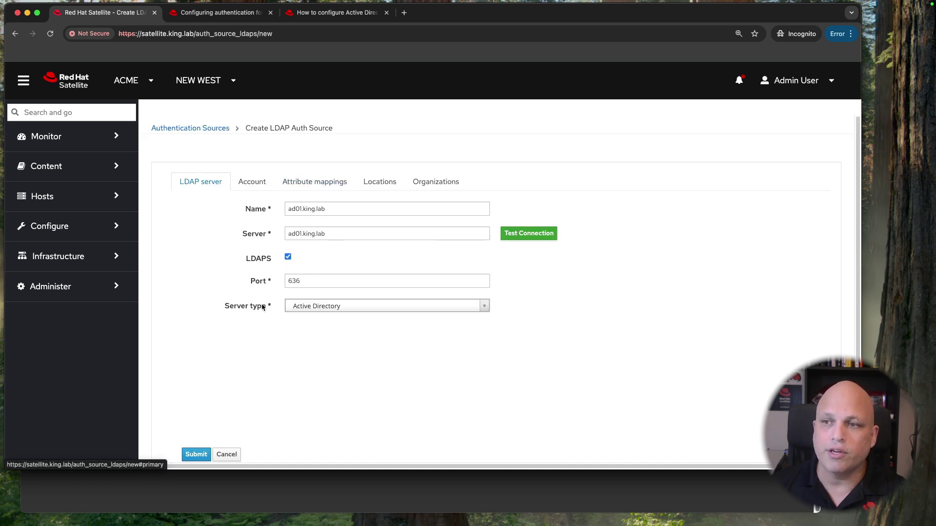
pyautogui.click(393, 313)
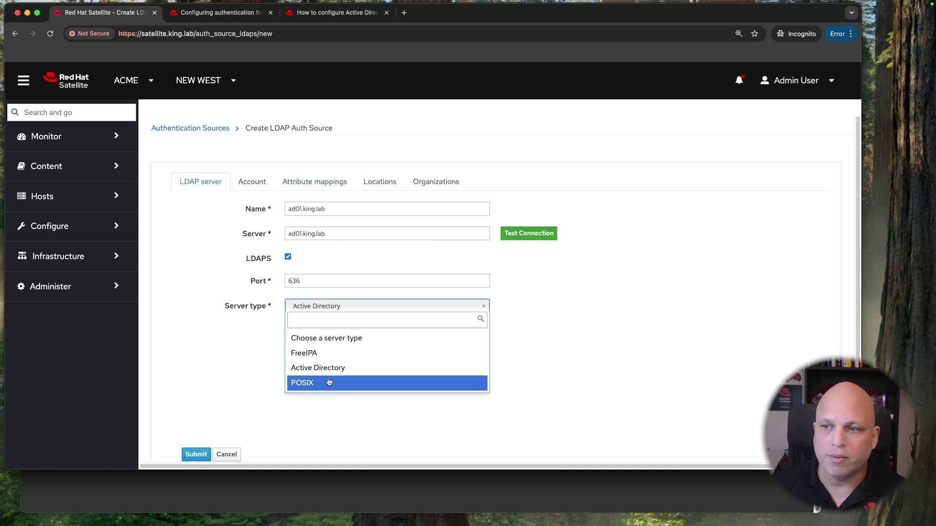
pyautogui.click(324, 181)
pyautogui.click(319, 183)
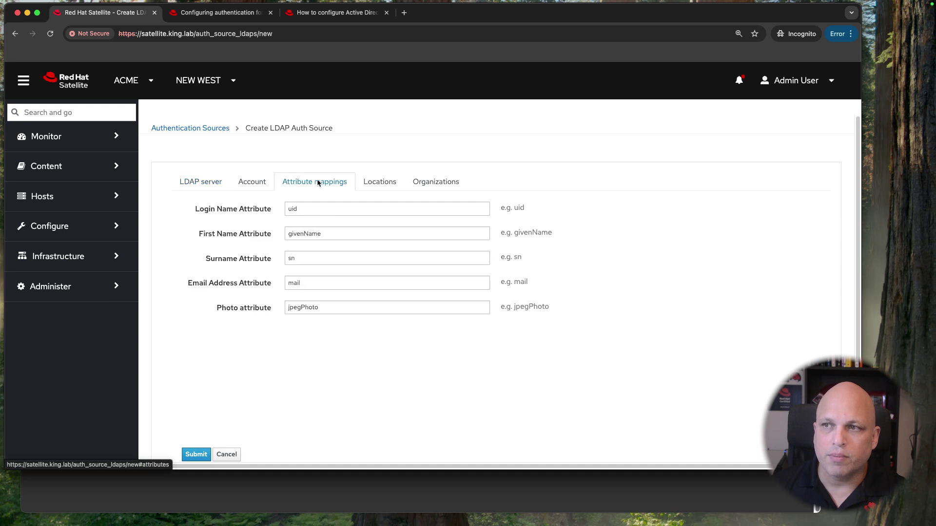
pyautogui.doubleClick(332, 211)
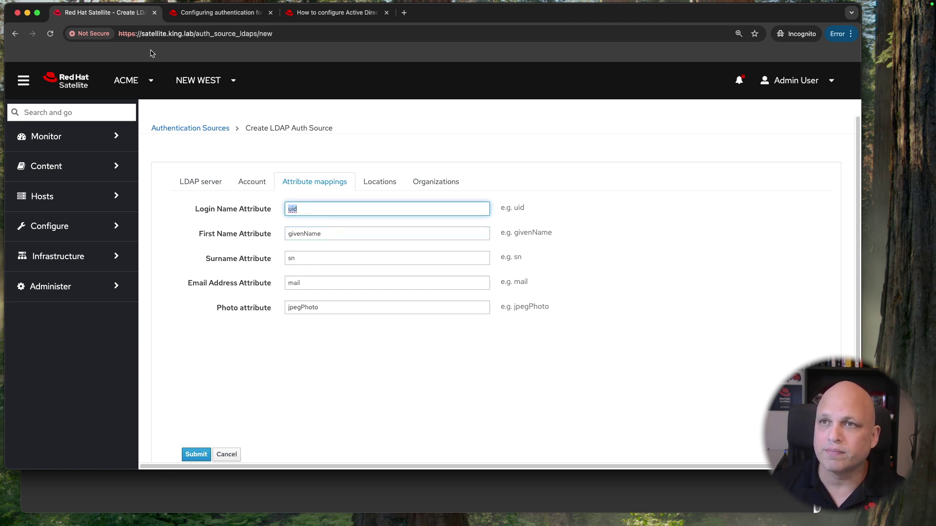
# Step: Read the documentation's userPrincipalName example and its note about whitespace
pyautogui.click(327, 13)
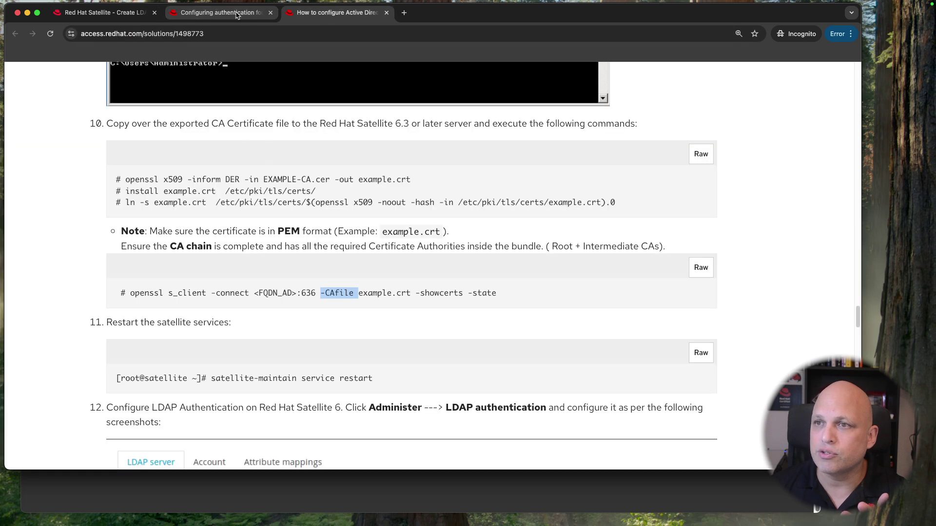
pyautogui.click(223, 13)
pyautogui.scroll(-20, 250, 220)
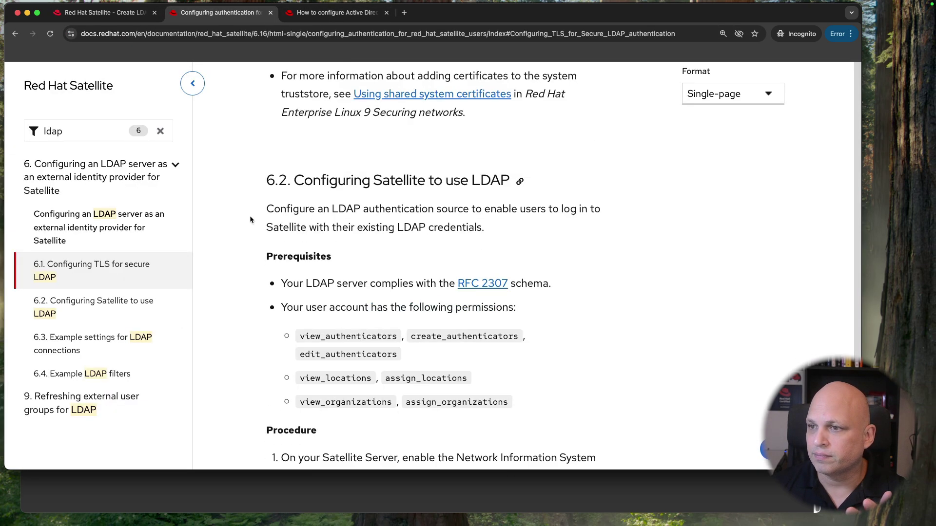
pyautogui.scroll(-5, 249, 219)
pyautogui.scroll(12, 250, 219)
pyautogui.scroll(5, 250, 215)
pyautogui.scroll(-7, 249, 215)
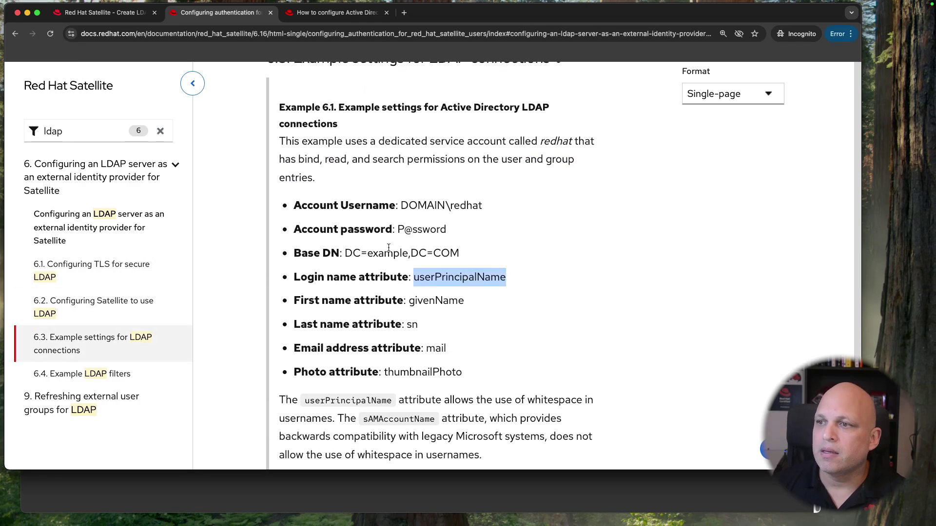
pyautogui.scroll(-1, 429, 246)
pyautogui.moveTo(507, 265); pyautogui.dragTo(294, 264)
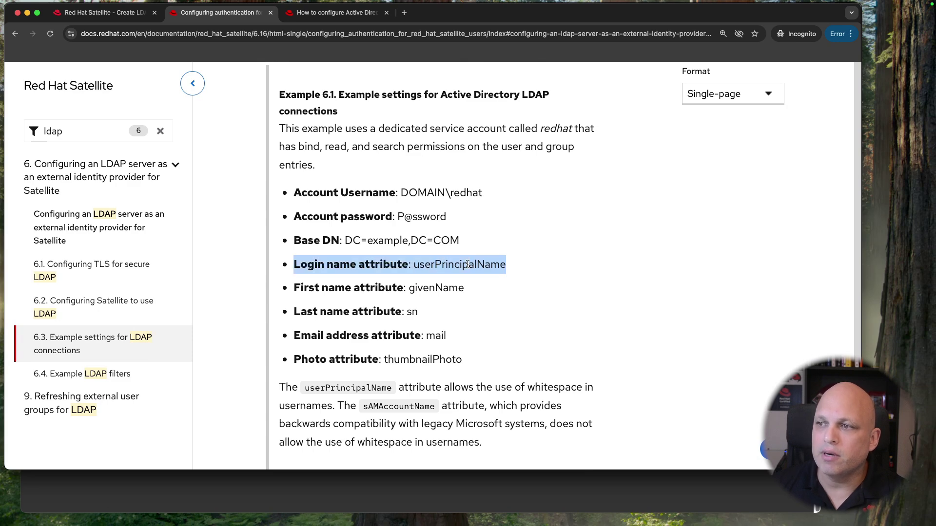
pyautogui.doubleClick(451, 267)
pyautogui.scroll(-1, 534, 276)
pyautogui.scroll(-5, 533, 275)
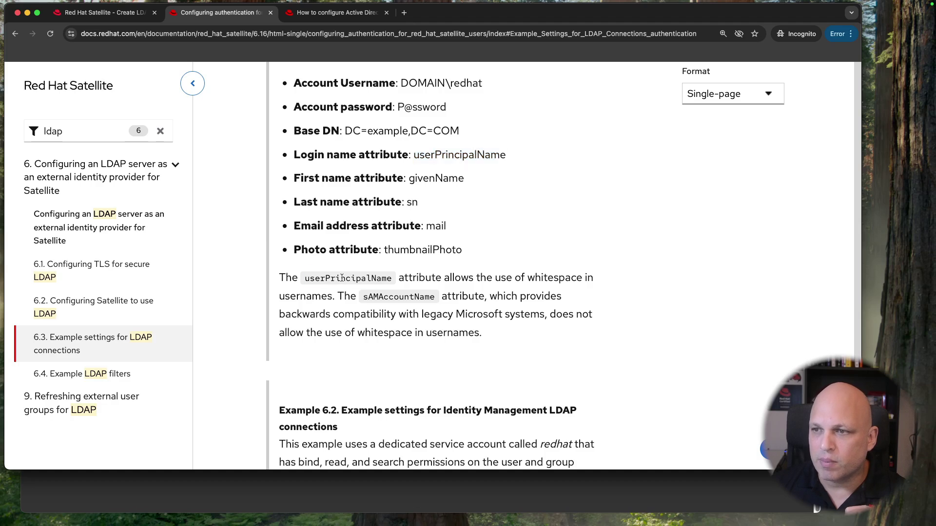
pyautogui.tripleClick(344, 278)
pyautogui.scroll(-2, 389, 307)
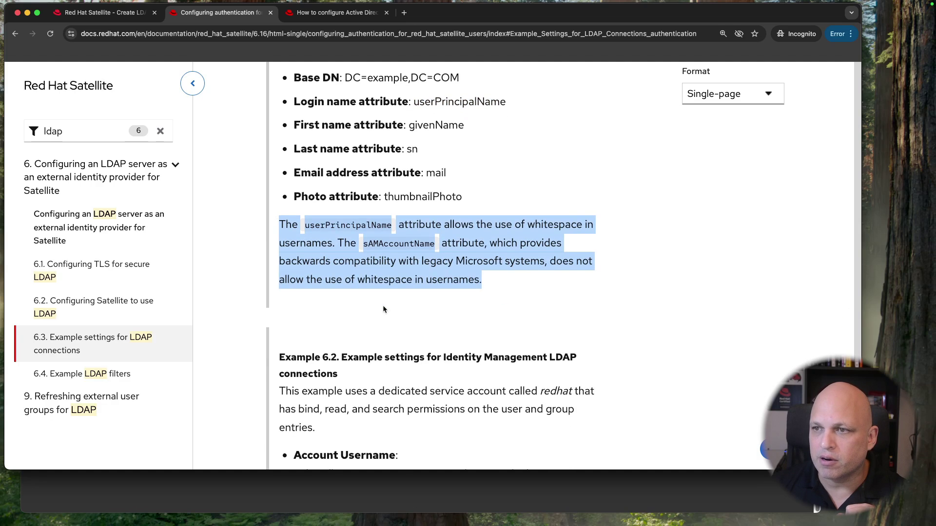
pyautogui.click(411, 312)
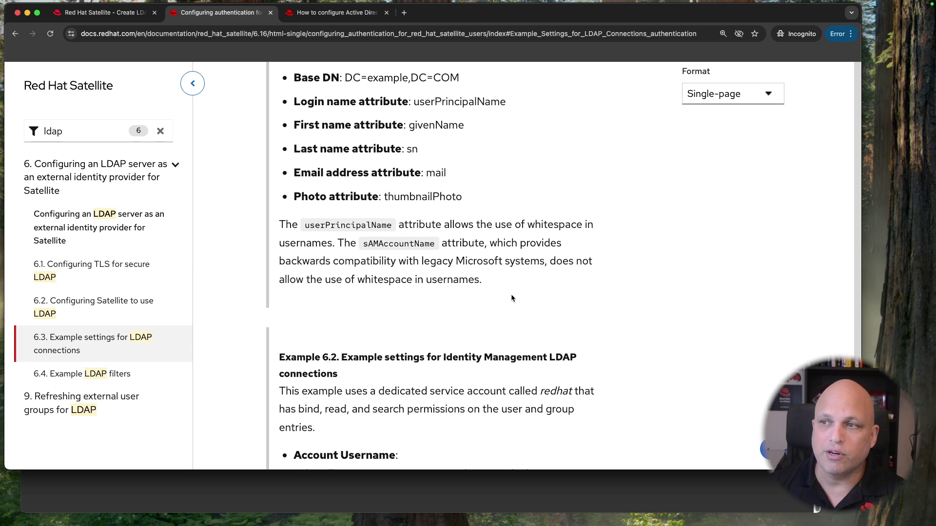
# Step: Copy the sAMAccountName attribute name from the docs example and go back to Satellite
pyautogui.doubleClick(391, 244)
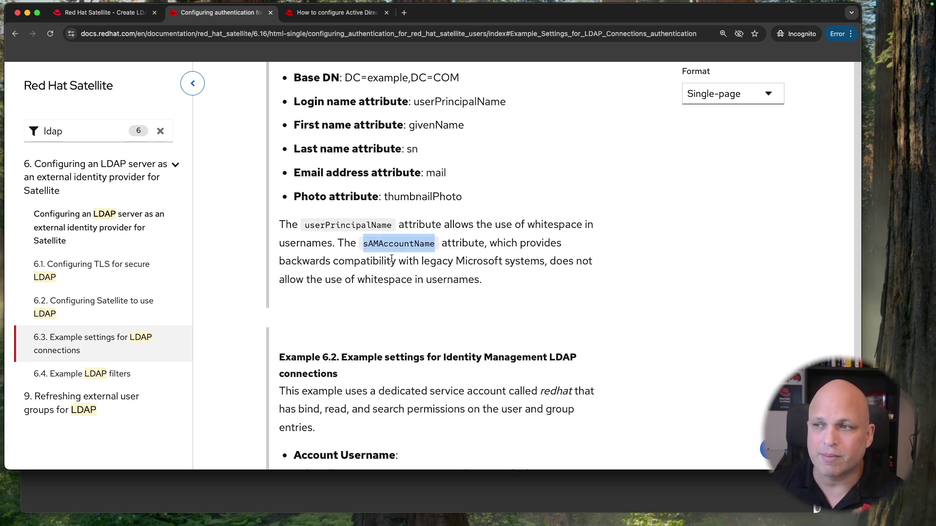
pyautogui.doubleClick(348, 225)
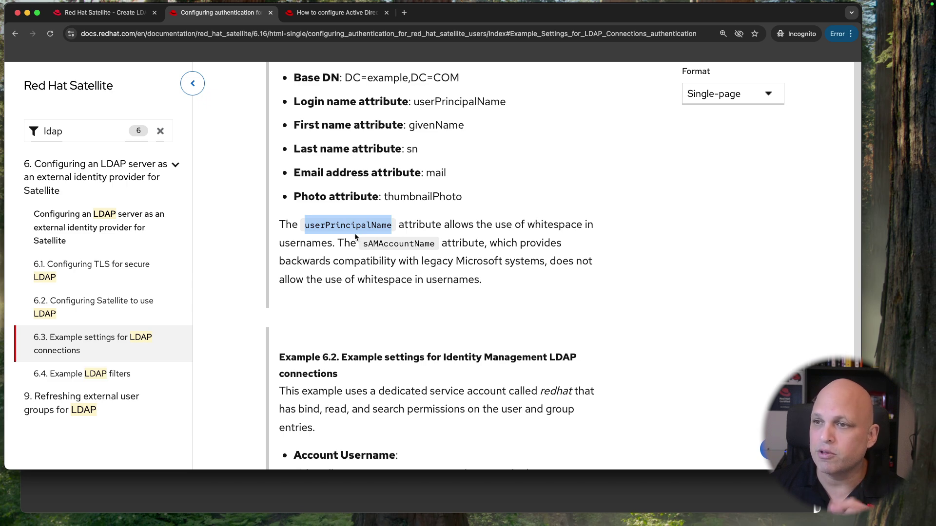
pyautogui.doubleClick(389, 243)
pyautogui.press('super+c')
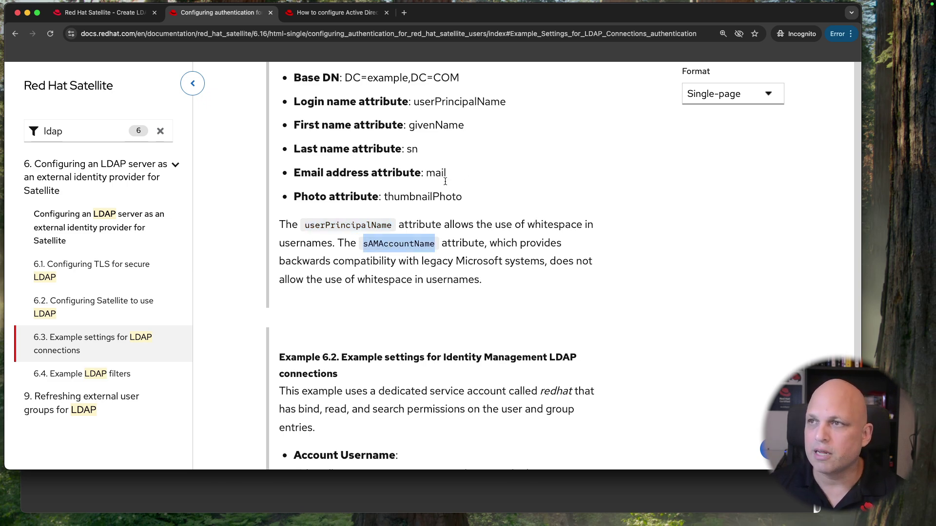
pyautogui.press('super+alt+Left')
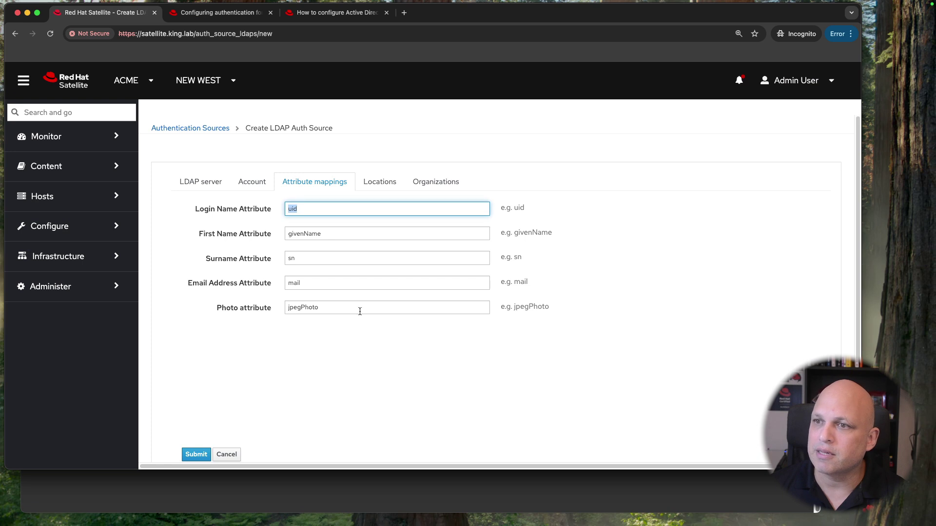
# Step: Paste sAMAccountName as the Login Name Attribute and review the Locations and Organizations assignments
pyautogui.press('super+v')
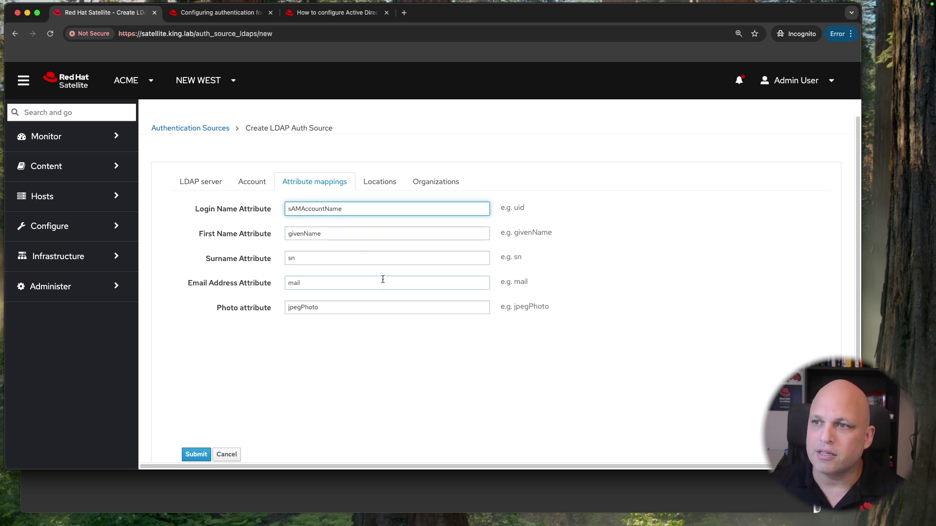
pyautogui.click(381, 183)
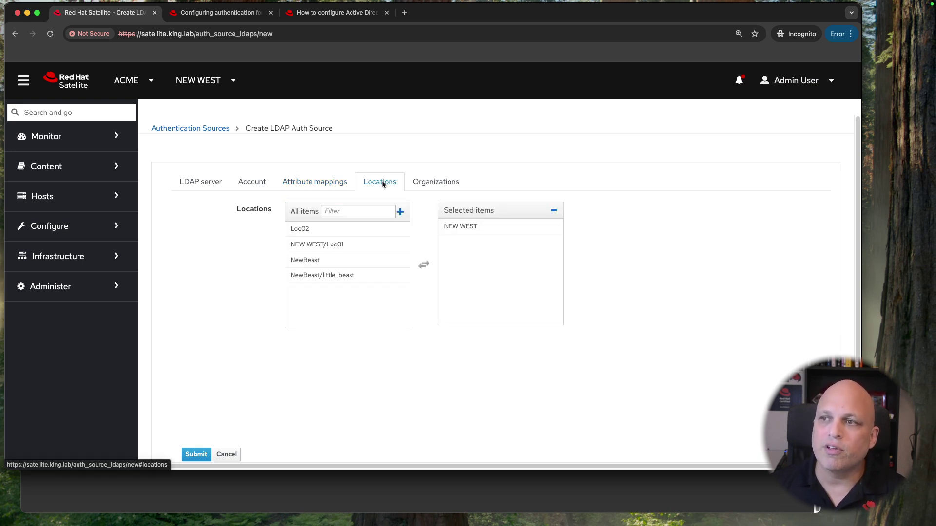
pyautogui.click(433, 183)
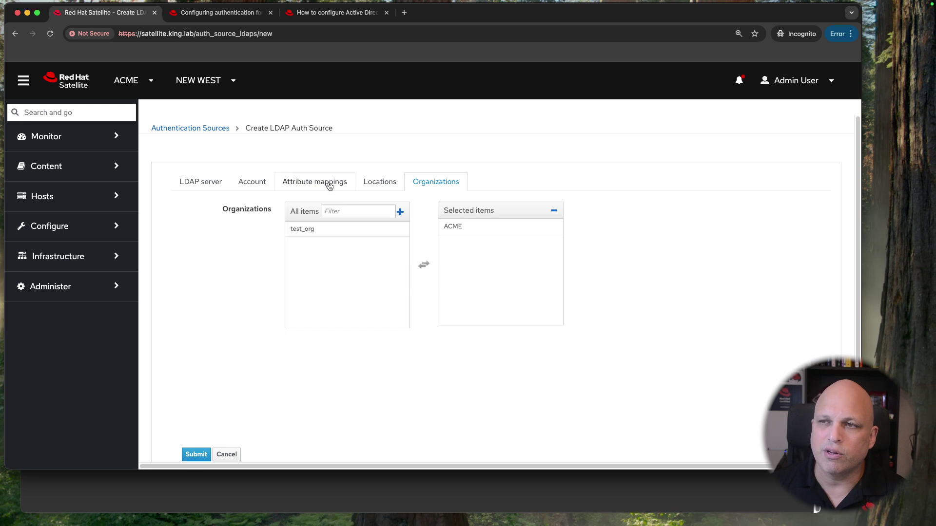
# Step: Review name and host ad01.king.lab, toggling LDAPS off and back on to keep port 636
pyautogui.click(218, 183)
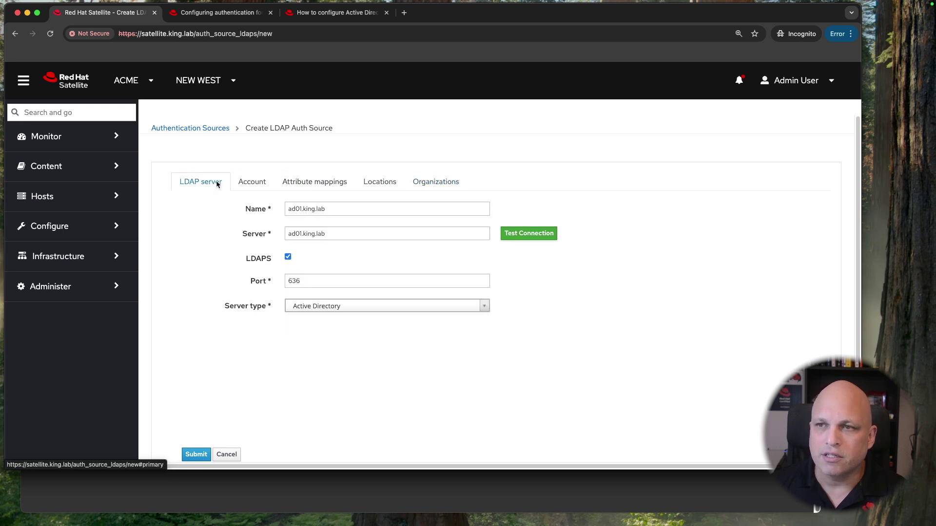
pyautogui.moveTo(335, 208); pyautogui.dragTo(255, 205)
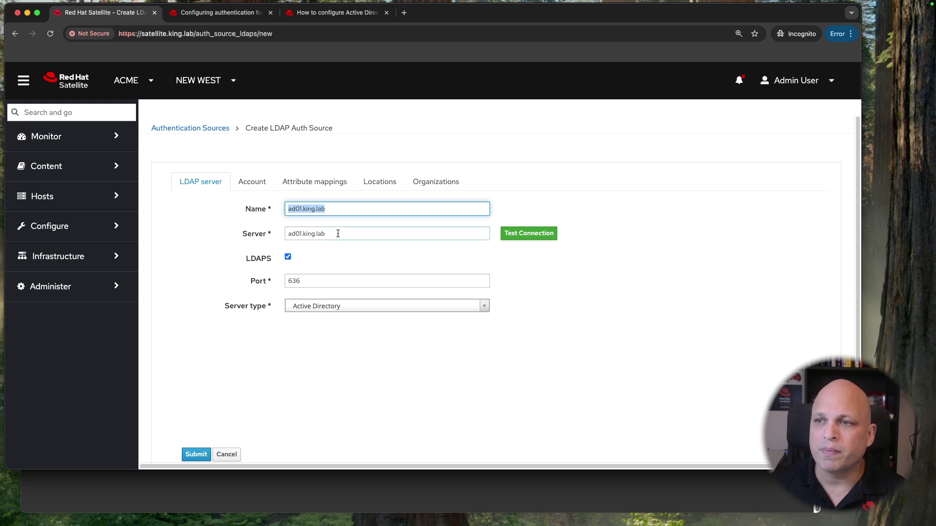
pyautogui.moveTo(337, 234); pyautogui.dragTo(252, 232)
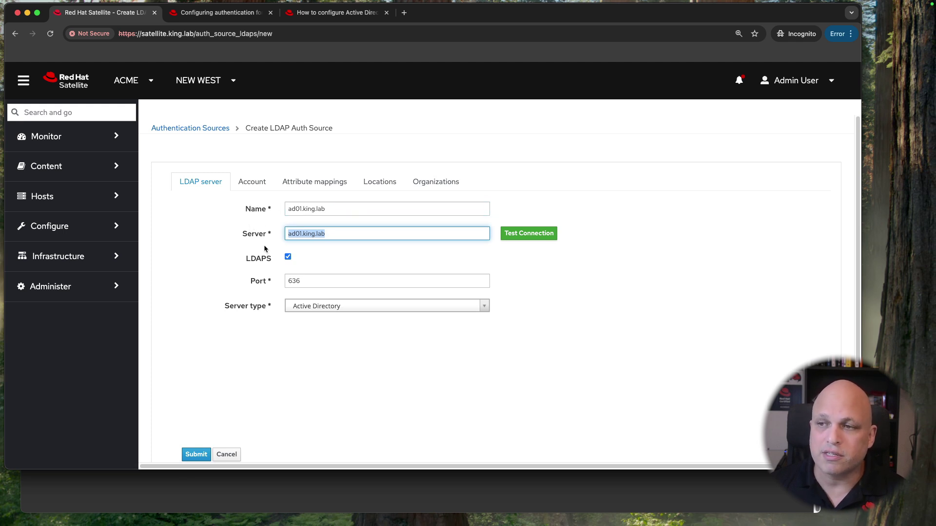
pyautogui.doubleClick(253, 259)
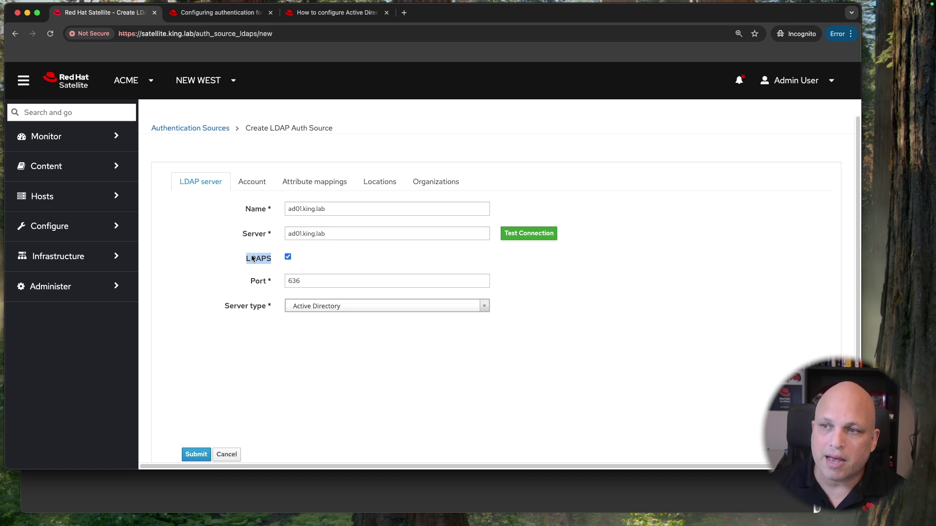
pyautogui.click(288, 258)
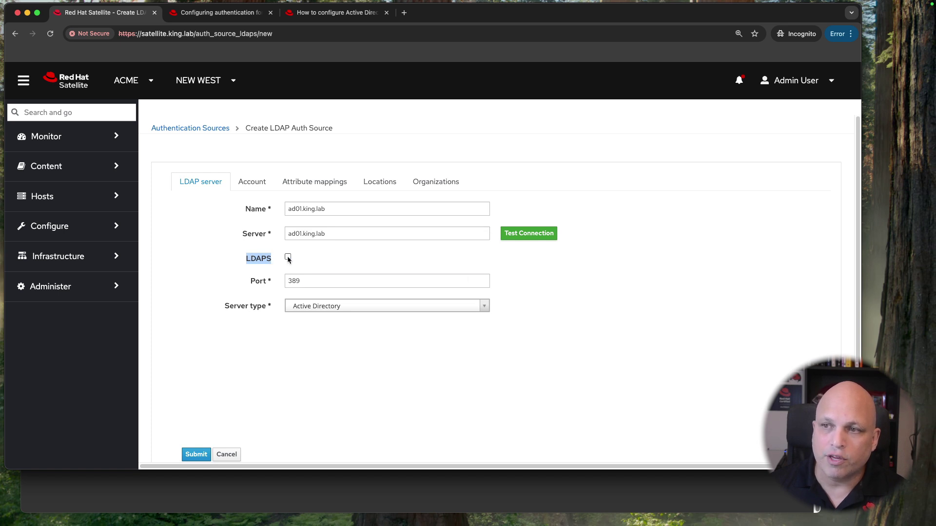
pyautogui.click(288, 257)
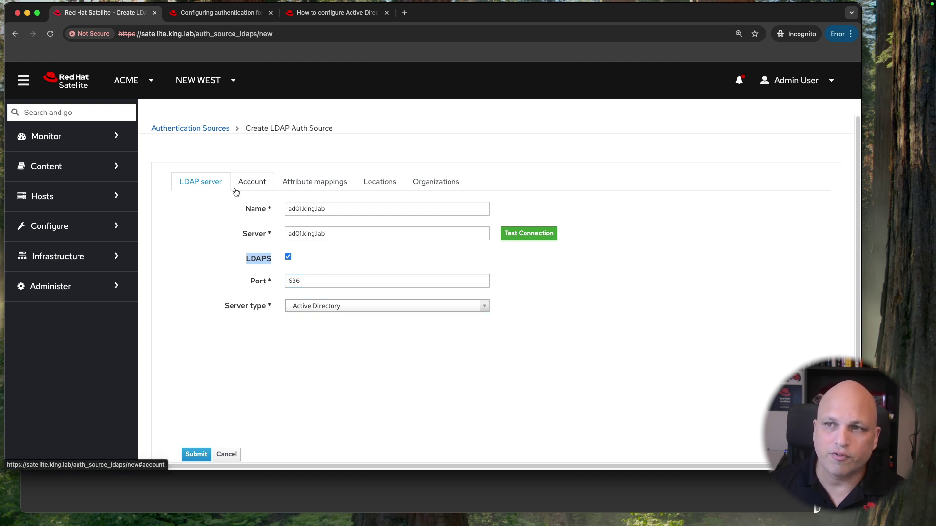
# Step: Review the Account tab: bind username, password, Base DN DC=king,DC=lab, account creation and Usergroup Sync
pyautogui.click(261, 182)
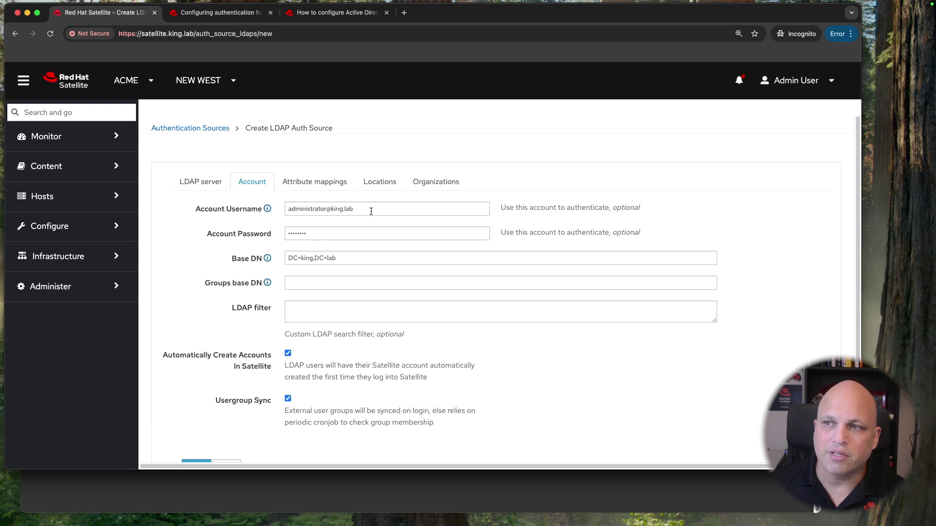
pyautogui.moveTo(354, 209); pyautogui.dragTo(274, 208)
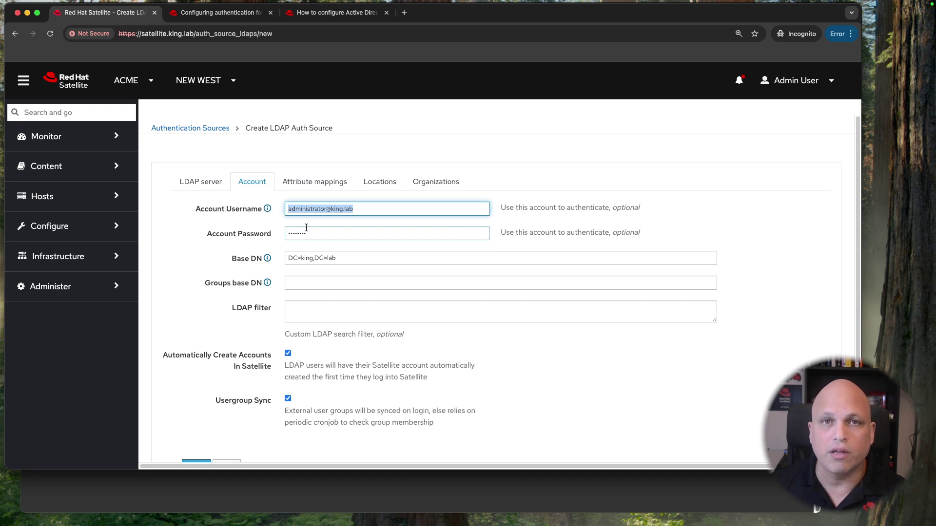
pyautogui.click(335, 236)
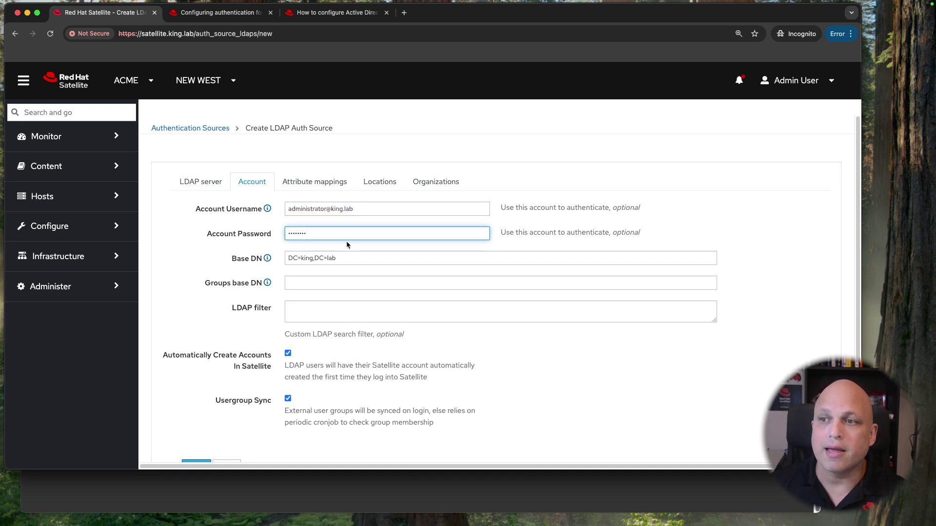
pyautogui.click(347, 255)
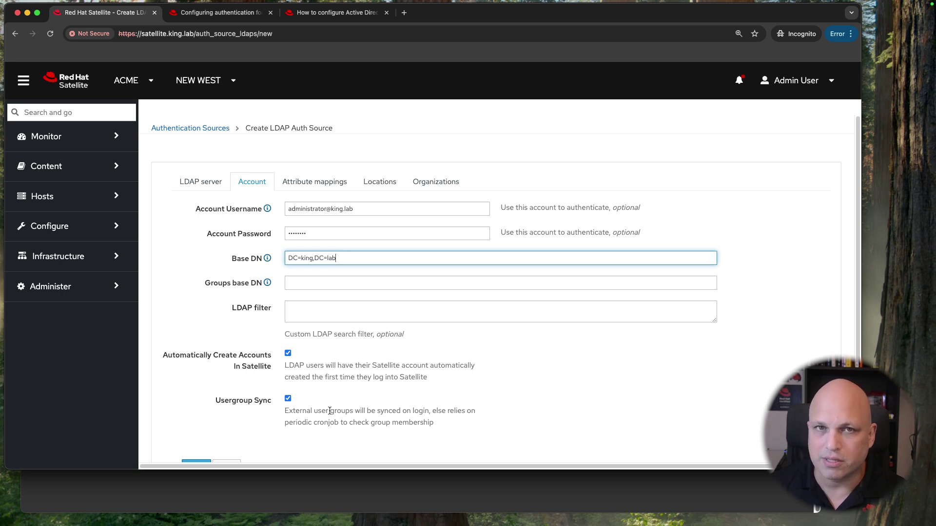
pyautogui.scroll(-3, 318, 336)
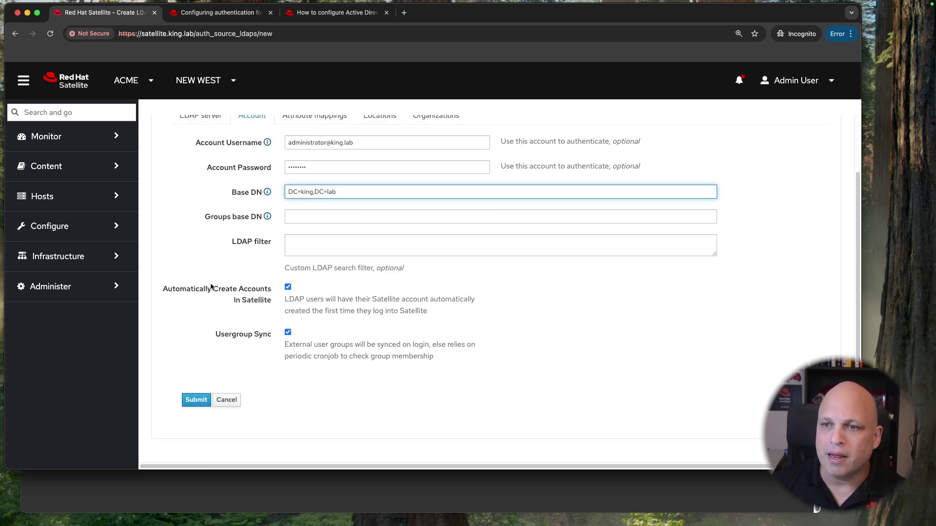
pyautogui.doubleClick(194, 289)
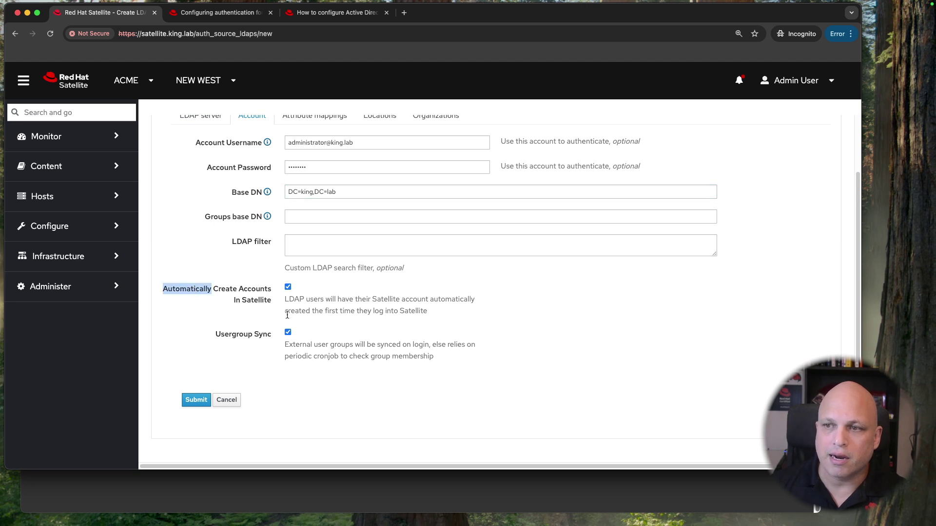
pyautogui.moveTo(222, 336); pyautogui.dragTo(267, 336)
pyautogui.scroll(3, 272, 382)
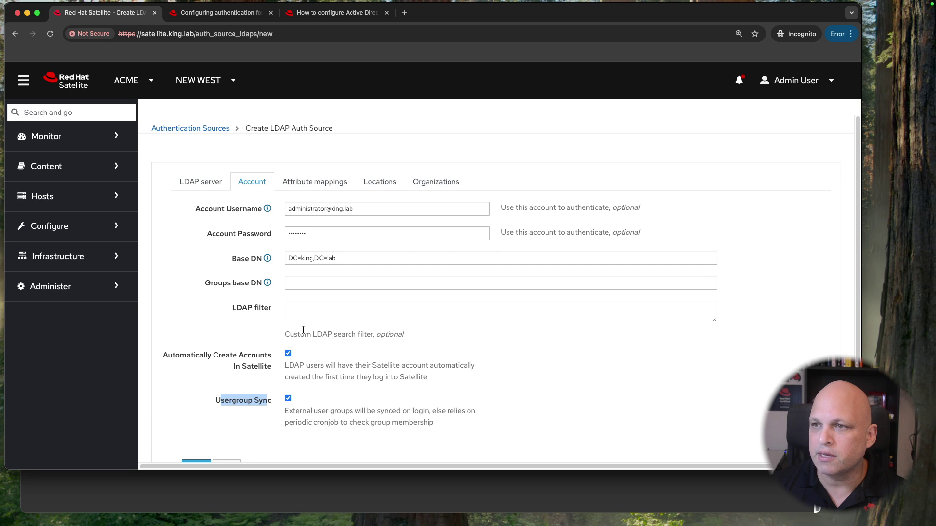
pyautogui.click(309, 183)
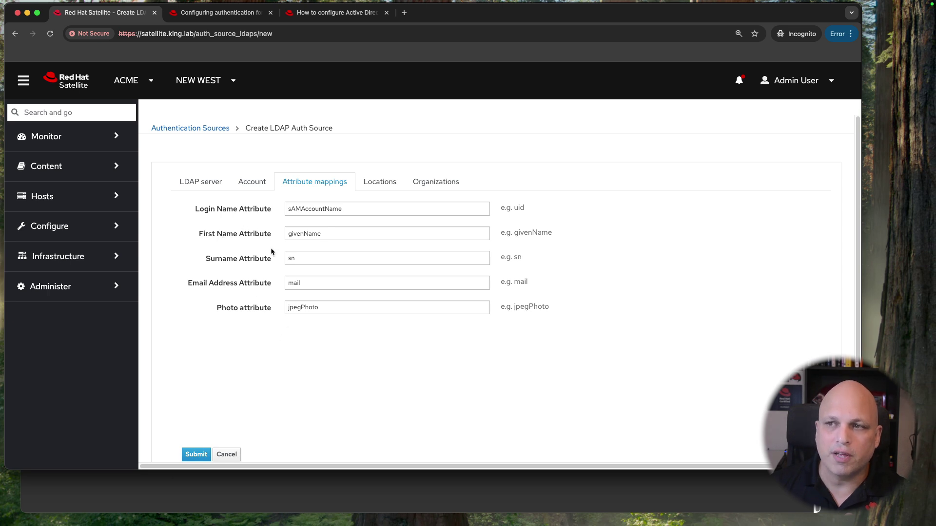
# Step: Try a sample username as login attribute, then undo to keep sAMAccountName with givenName, sn, mail, jpegPhoto
pyautogui.doubleClick(519, 208)
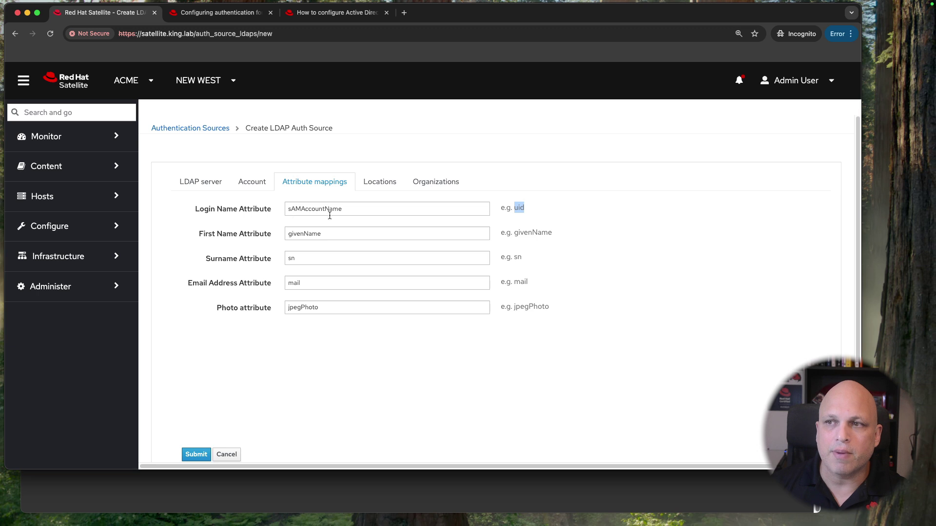
pyautogui.doubleClick(358, 208)
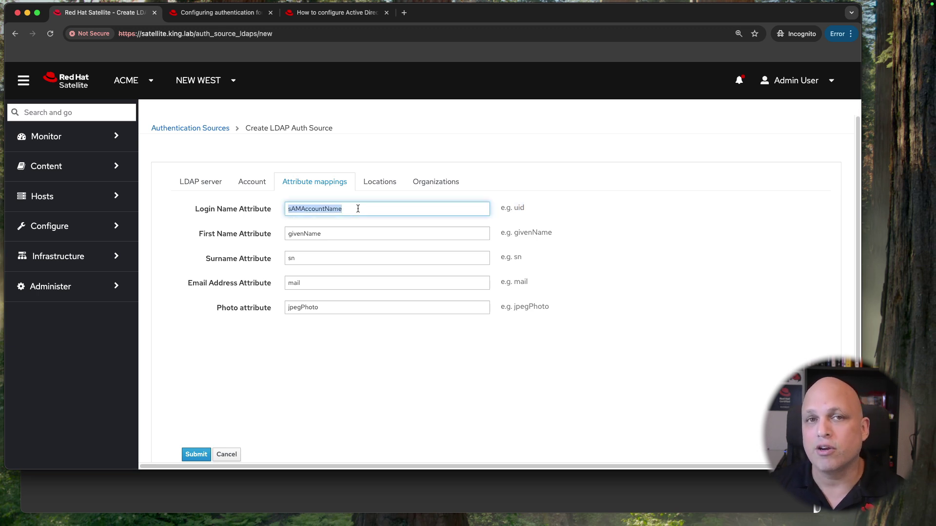
pyautogui.press('BackSpace')
pyautogui.write('waldiric')
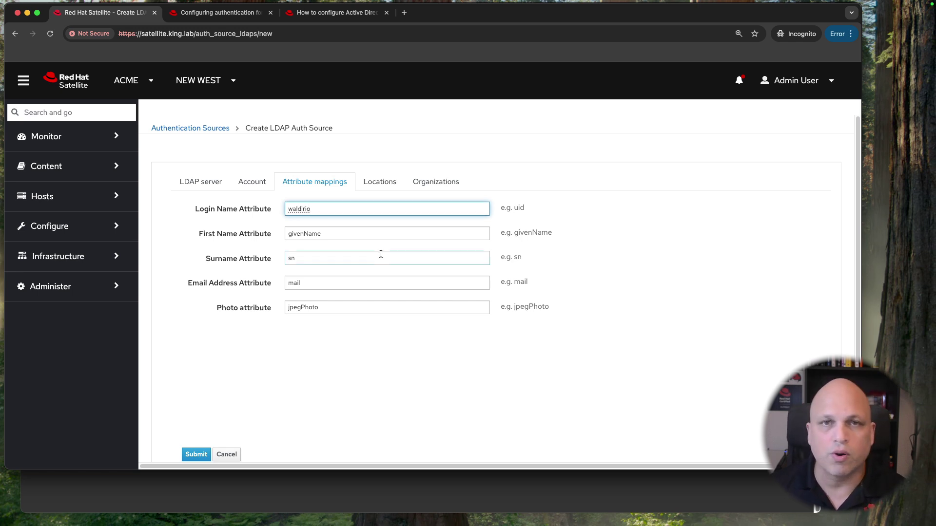
pyautogui.press('super+z')
pyautogui.press('super+z')
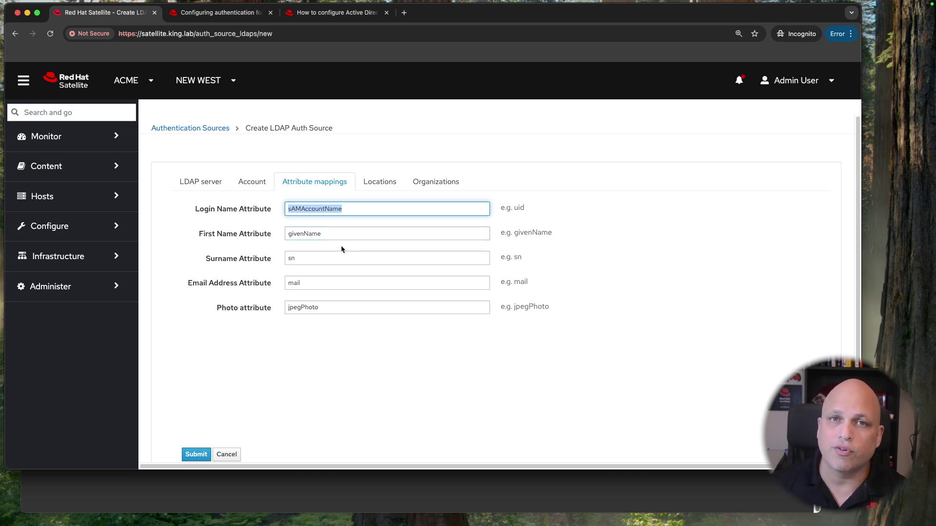
pyautogui.click(345, 210)
pyautogui.doubleClick(310, 206)
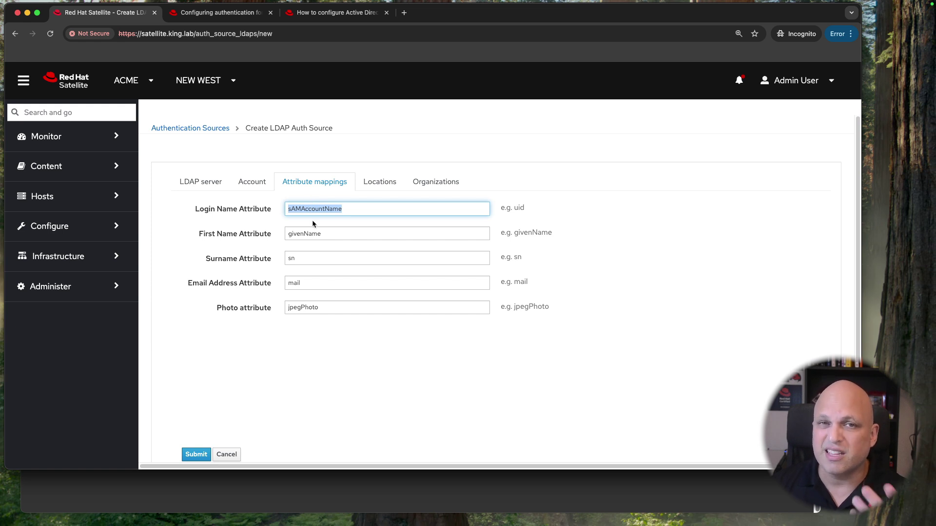
pyautogui.click(366, 211)
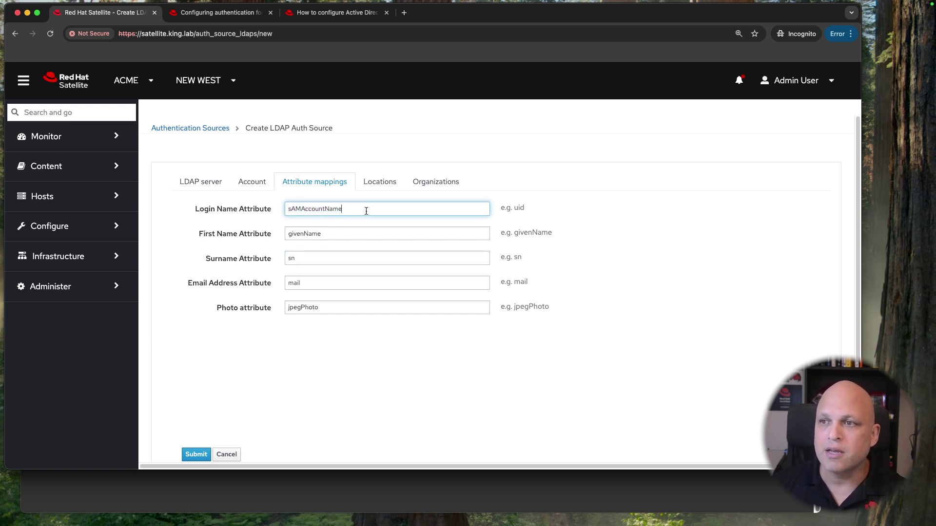
pyautogui.doubleClick(307, 210)
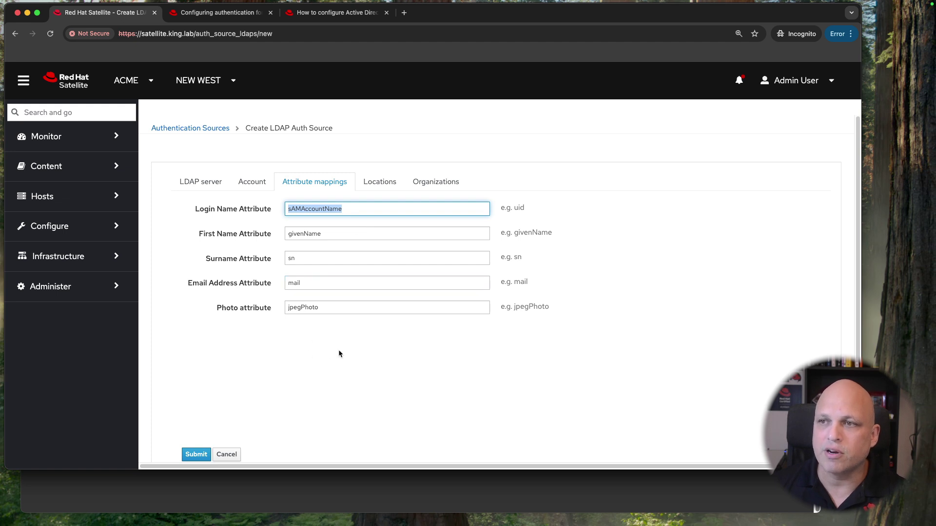
pyautogui.scroll(-2, 386, 341)
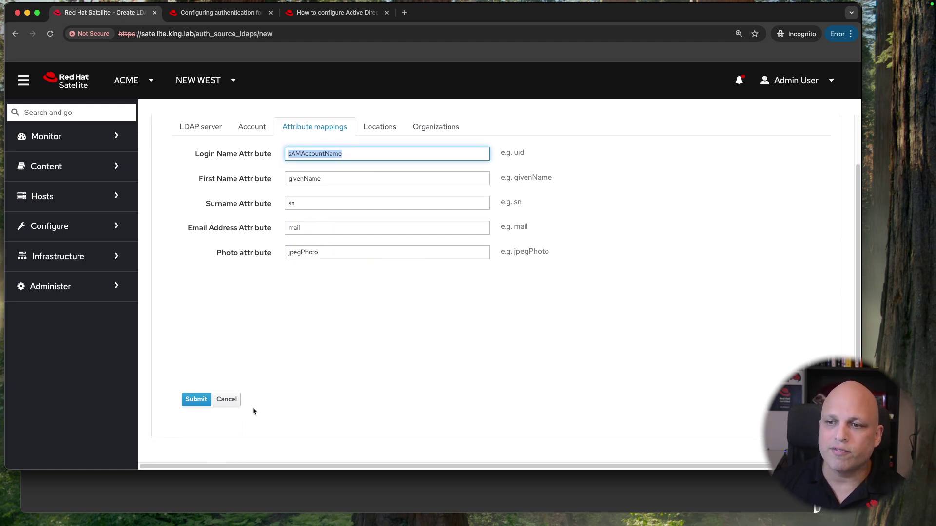
# Step: Submit the ad01.king.lab LDAPS authentication source, then return to the terminal window
pyautogui.click(196, 399)
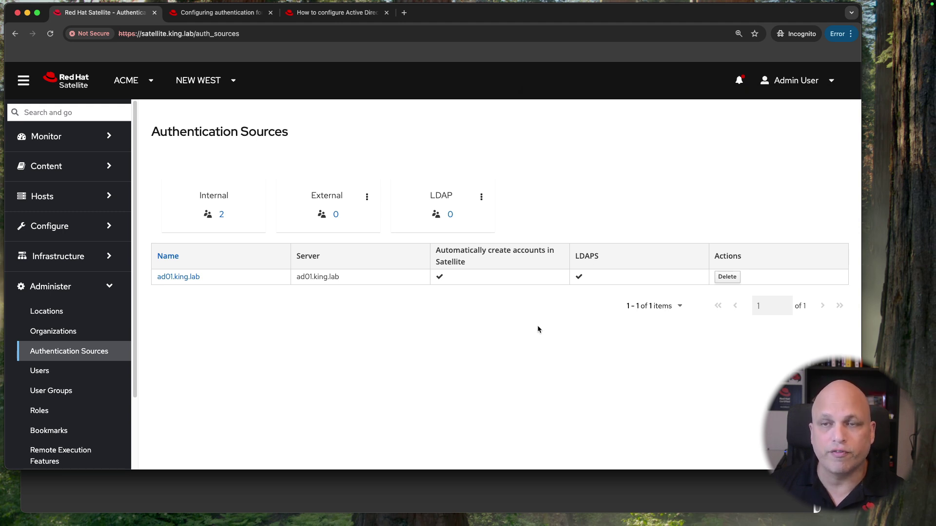
pyautogui.click(613, 494)
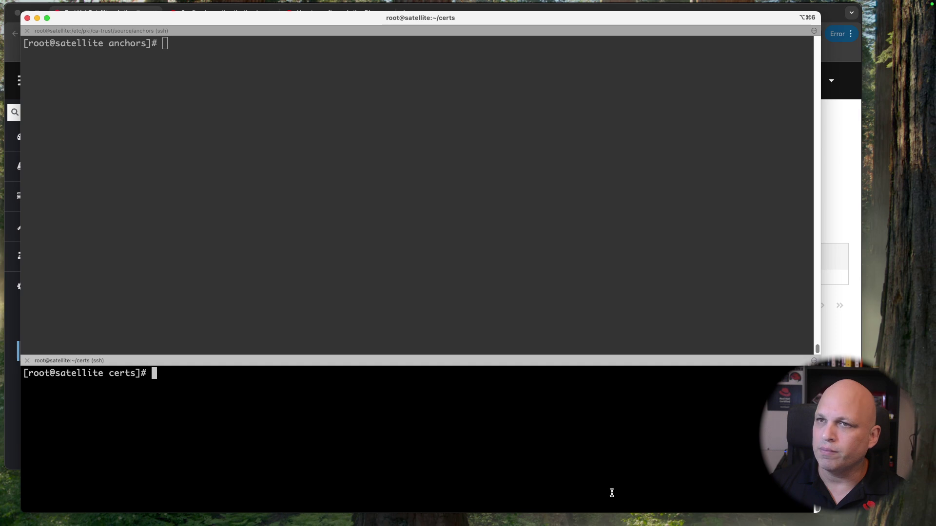
# Step: In the top ssh pane, cd home, clear the screen and start foreman-rake console
pyautogui.click(522, 280)
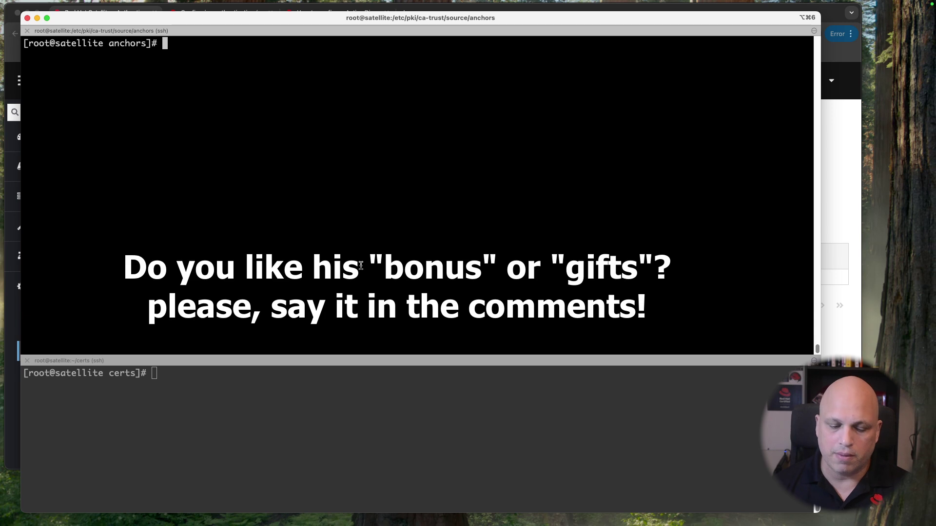
pyautogui.write('cd')
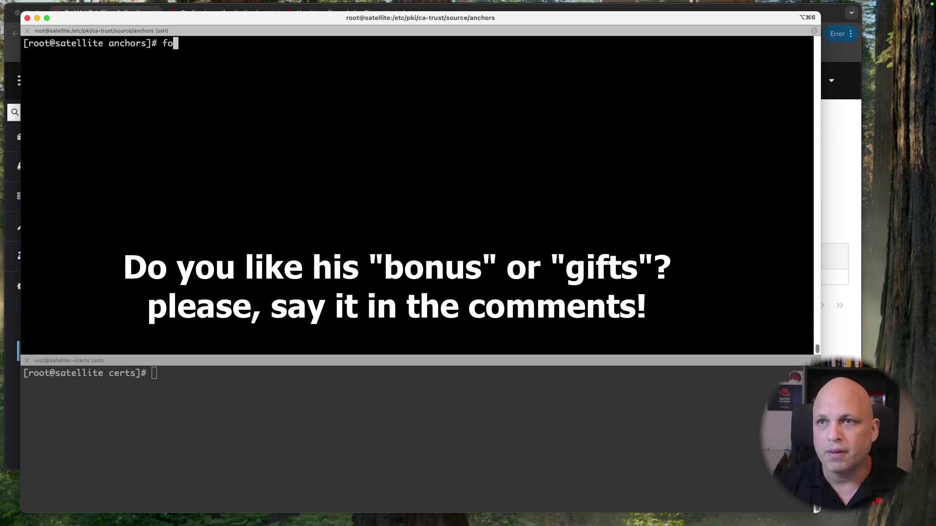
pyautogui.press('Return')
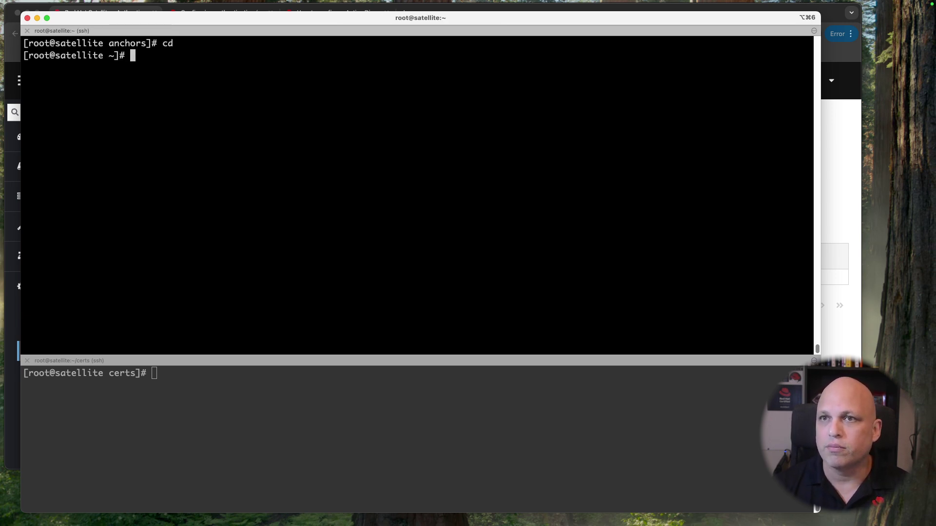
pyautogui.hotkey('ctrl', 'l')
pyautogui.write('foreman-ra')
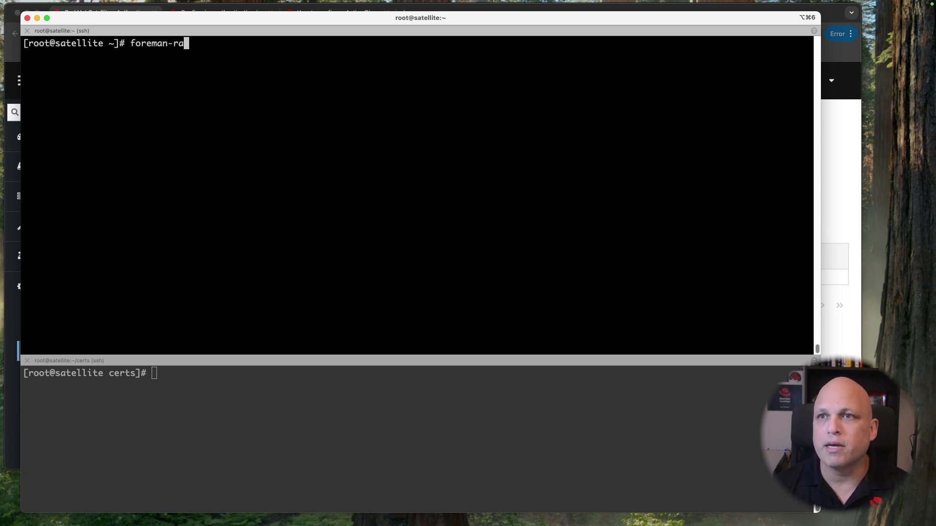
pyautogui.write('ke console')
pyautogui.press('Return')
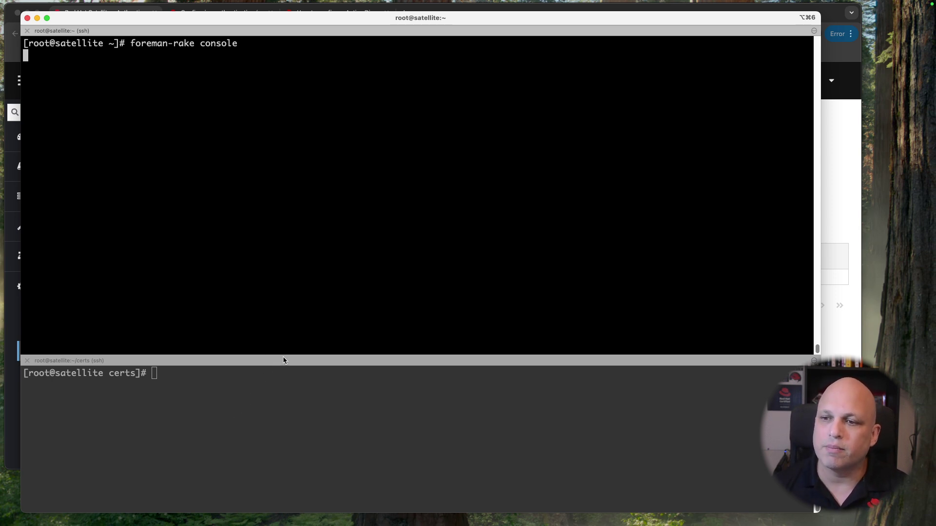
# Step: Enlarge the top pane and run pp AuthSourceLdap.all to print the ad01.king.lab source
pyautogui.moveTo(286, 355); pyautogui.dragTo(273, 470)
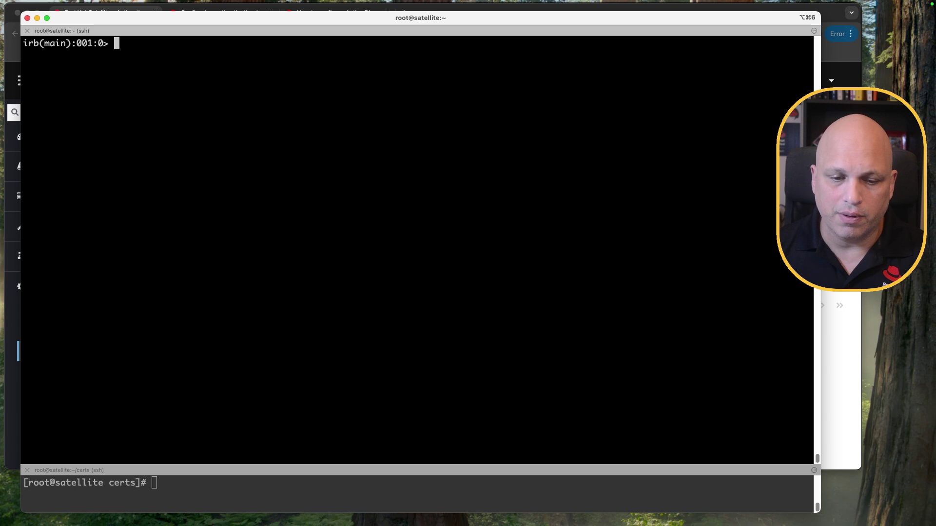
pyautogui.press('super+Tab')
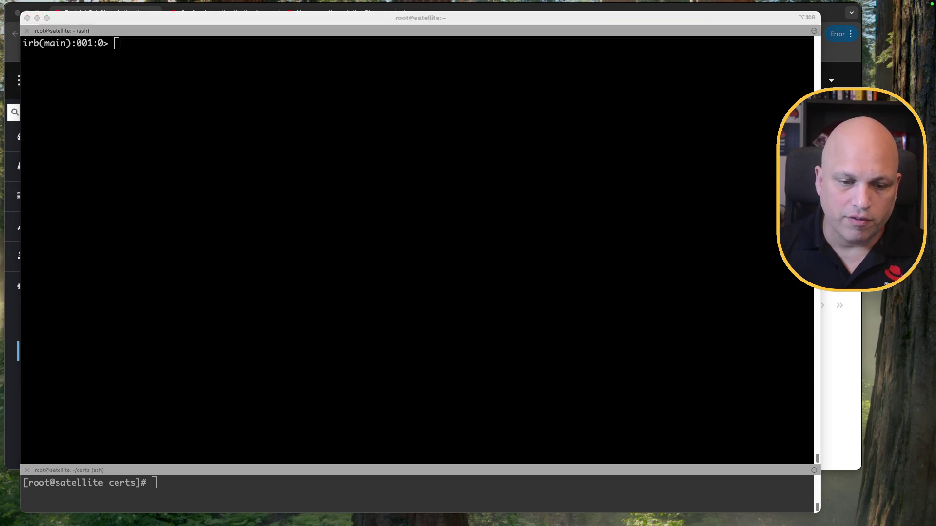
pyautogui.click(258, 231)
pyautogui.write('pp AuthSourceLdap.all')
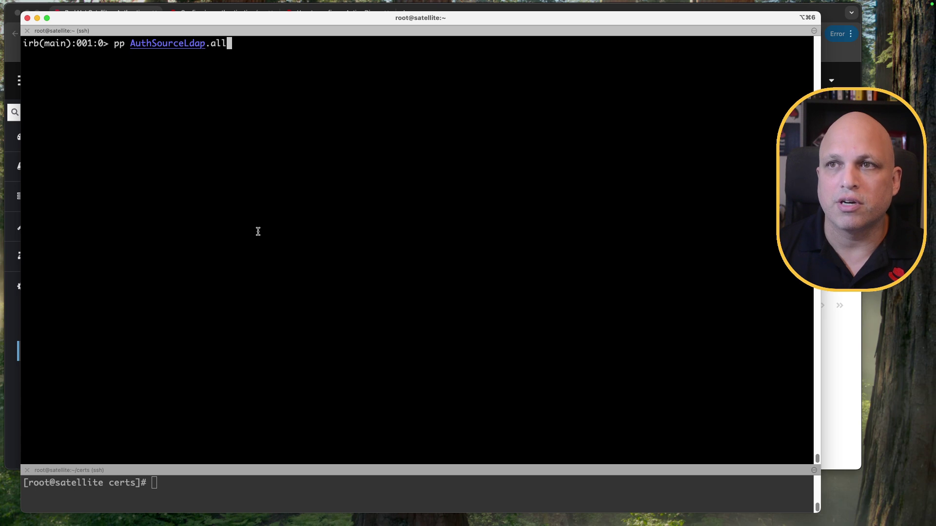
pyautogui.press('Return')
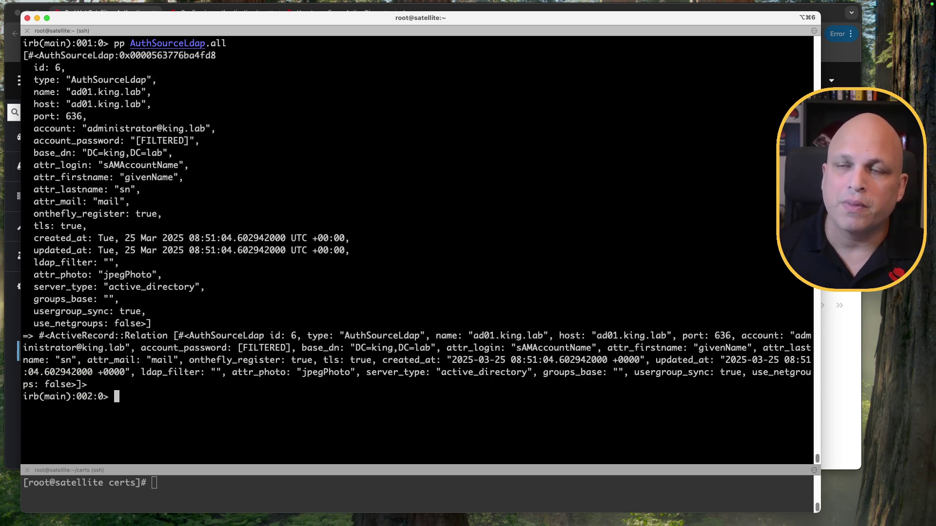
pyautogui.doubleClick(178, 44)
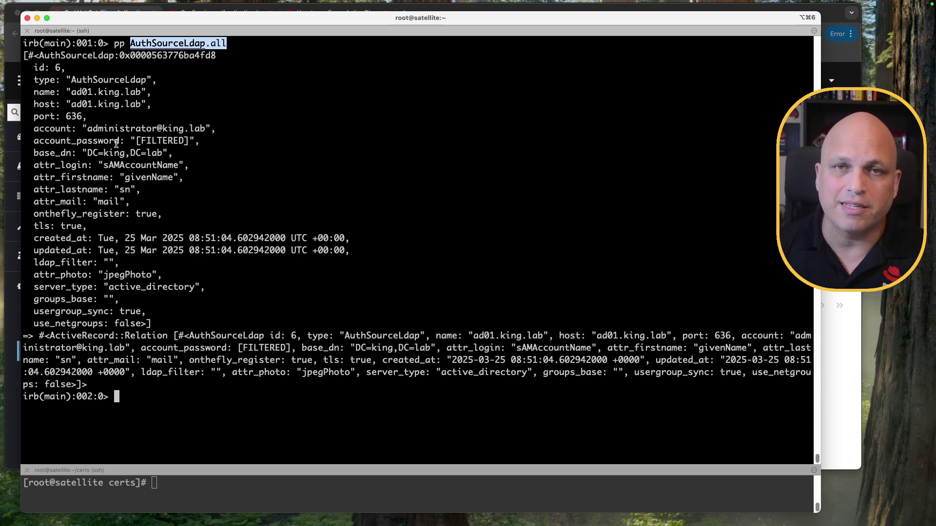
pyautogui.moveTo(61, 67); pyautogui.dragTo(50, 67)
pyautogui.click(51, 67)
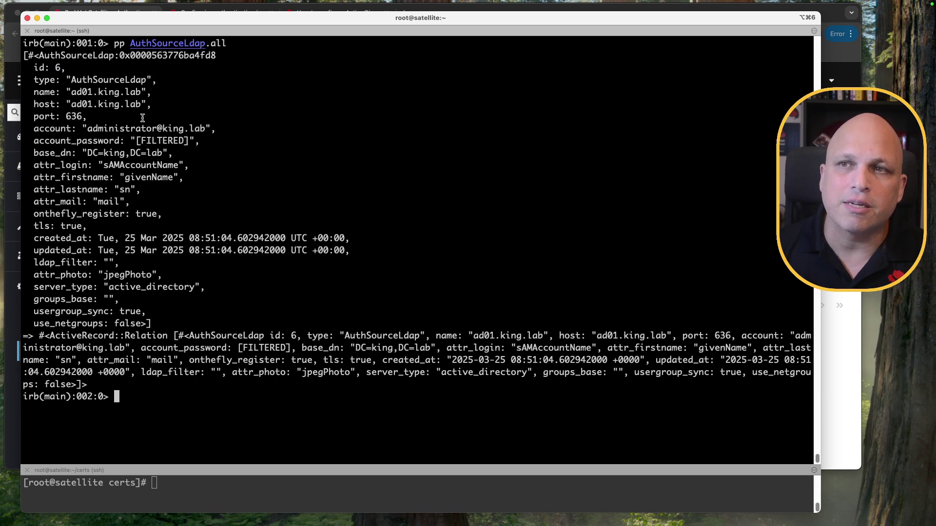
pyautogui.doubleClick(92, 80)
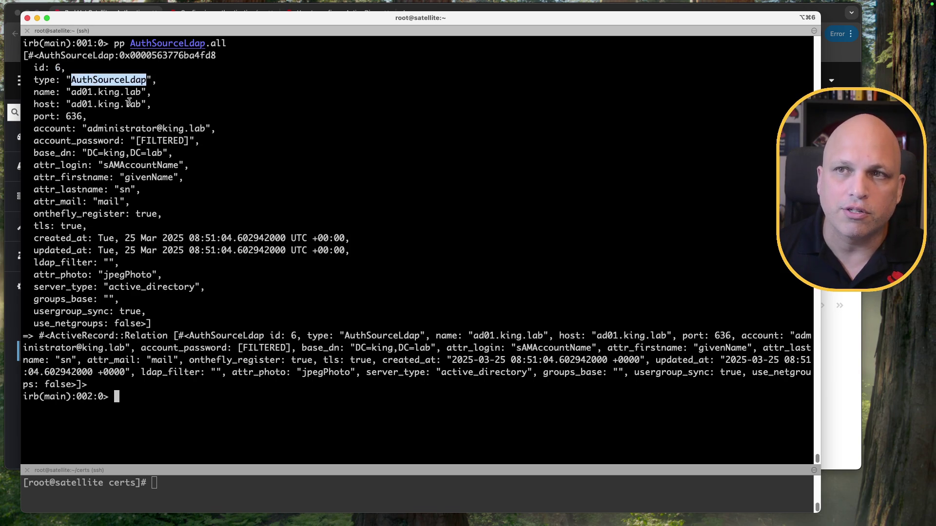
pyautogui.moveTo(66, 92); pyautogui.dragTo(141, 105)
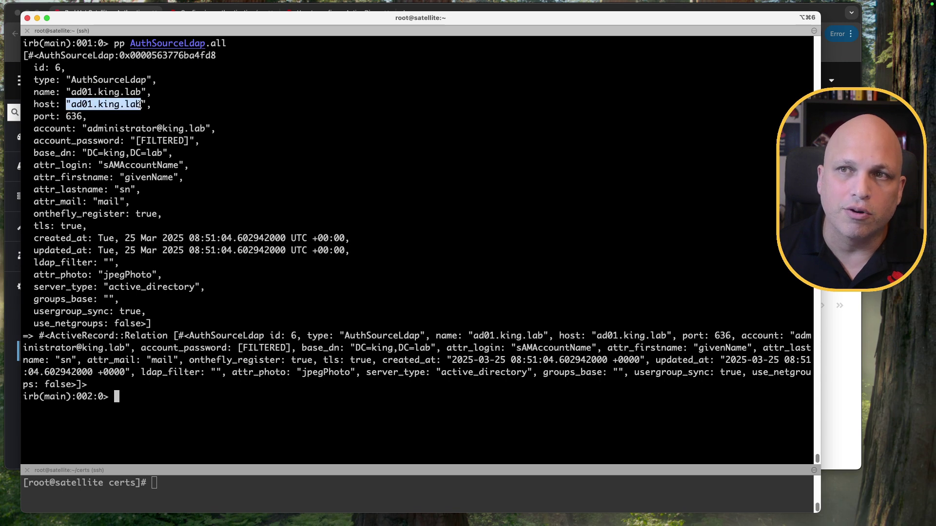
pyautogui.doubleClick(75, 116)
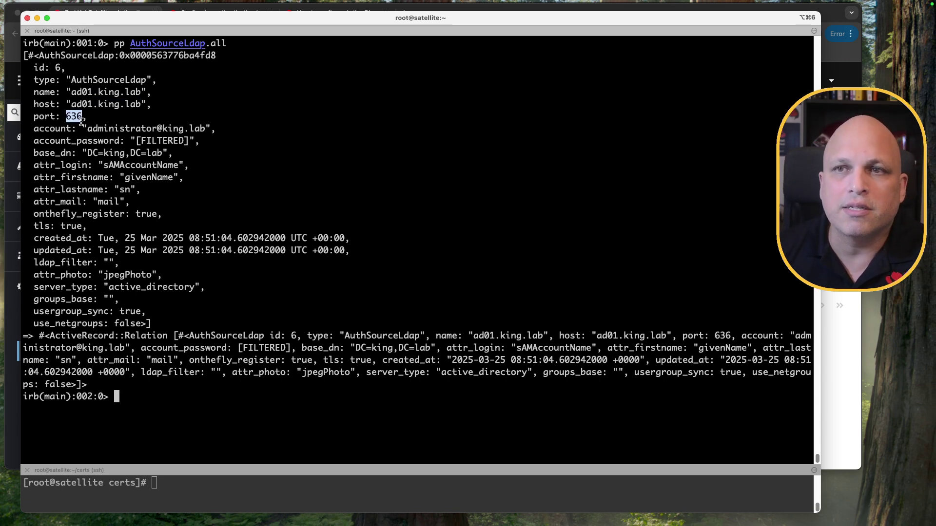
pyautogui.doubleClick(69, 226)
pyautogui.moveTo(74, 108); pyautogui.dragTo(142, 106)
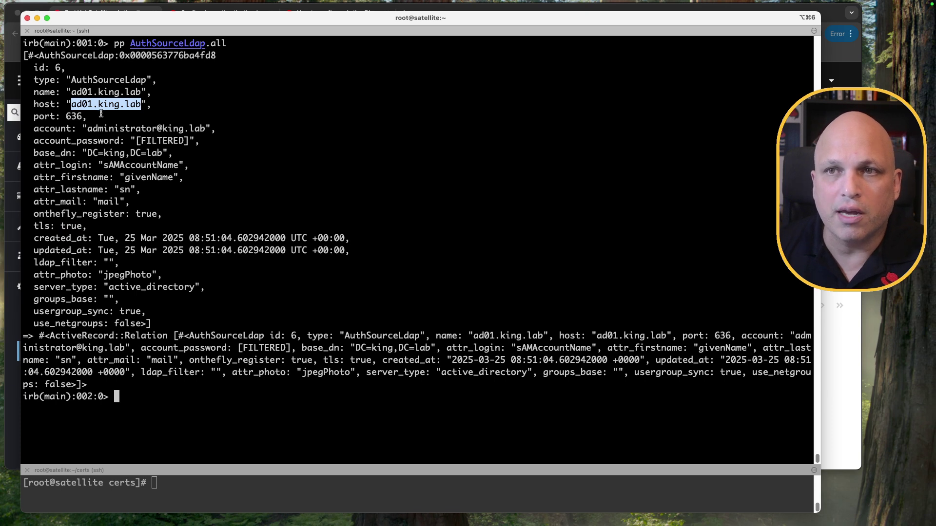
pyautogui.moveTo(88, 128); pyautogui.dragTo(204, 128)
pyautogui.moveTo(137, 140); pyautogui.dragTo(189, 140)
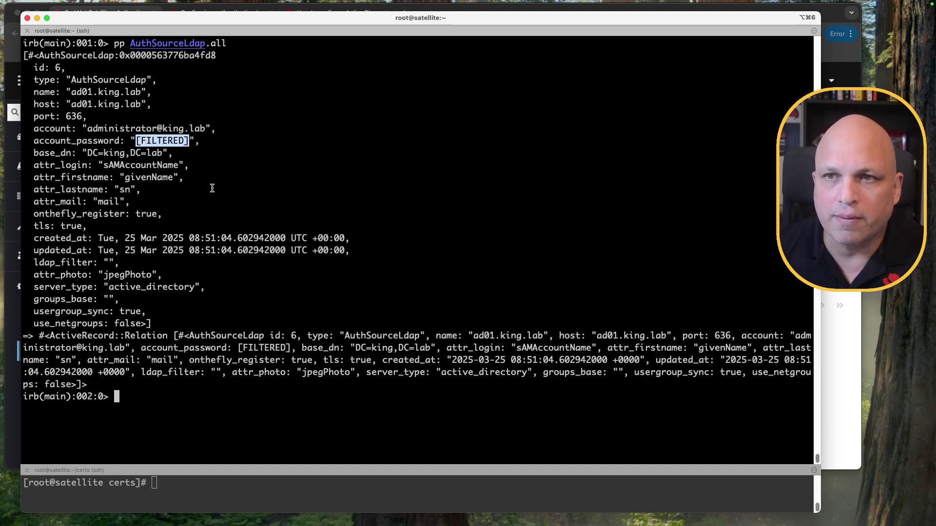
pyautogui.moveTo(88, 153); pyautogui.dragTo(163, 154)
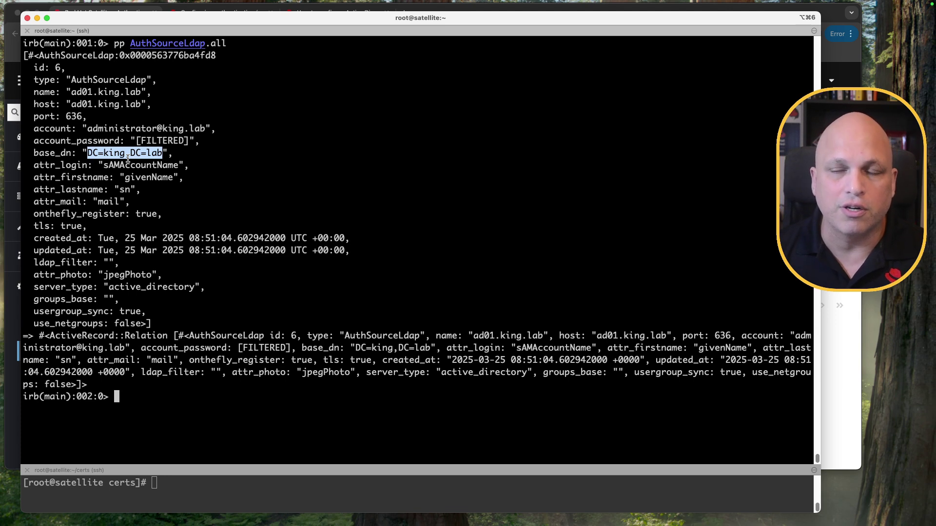
pyautogui.click(130, 151)
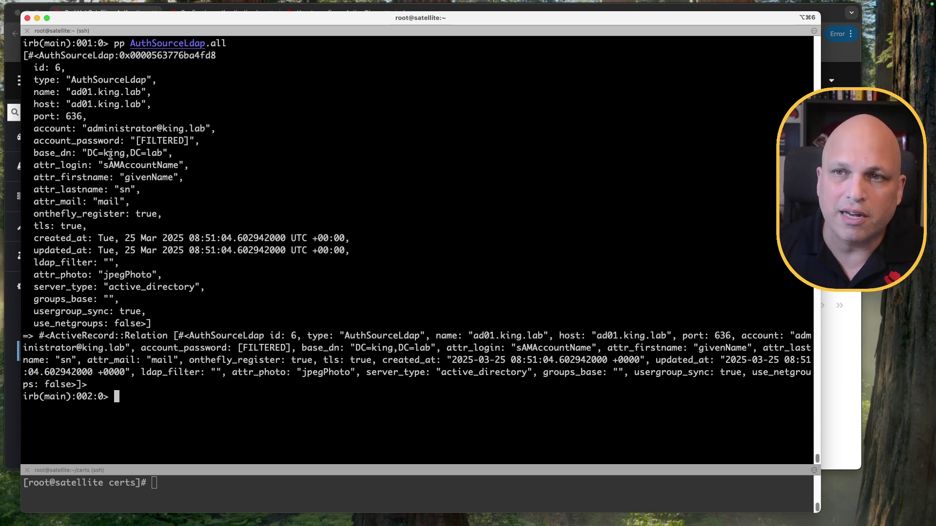
pyautogui.moveTo(88, 152); pyautogui.dragTo(164, 152)
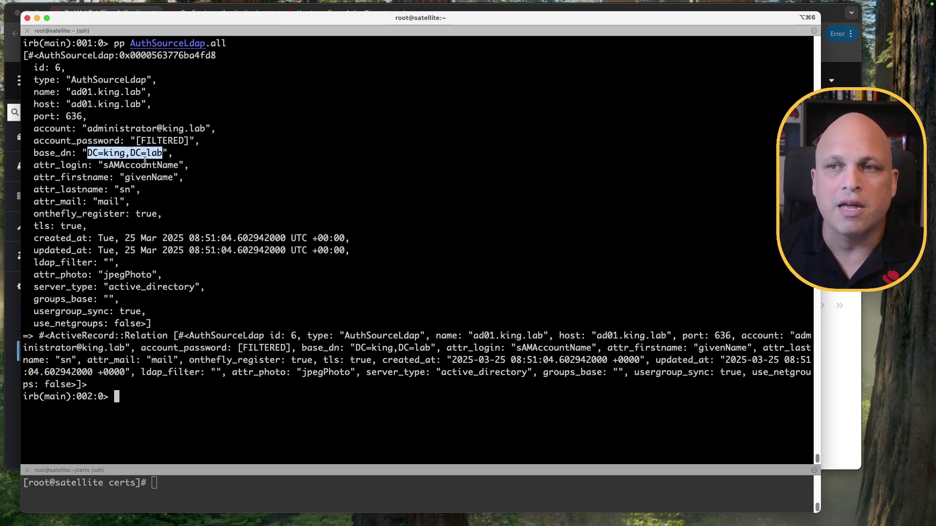
pyautogui.click(155, 152)
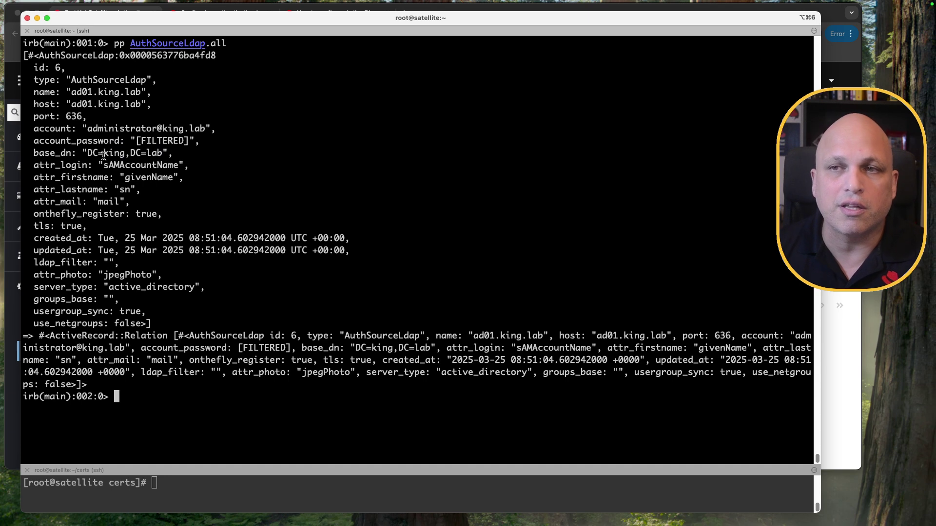
pyautogui.doubleClick(156, 287)
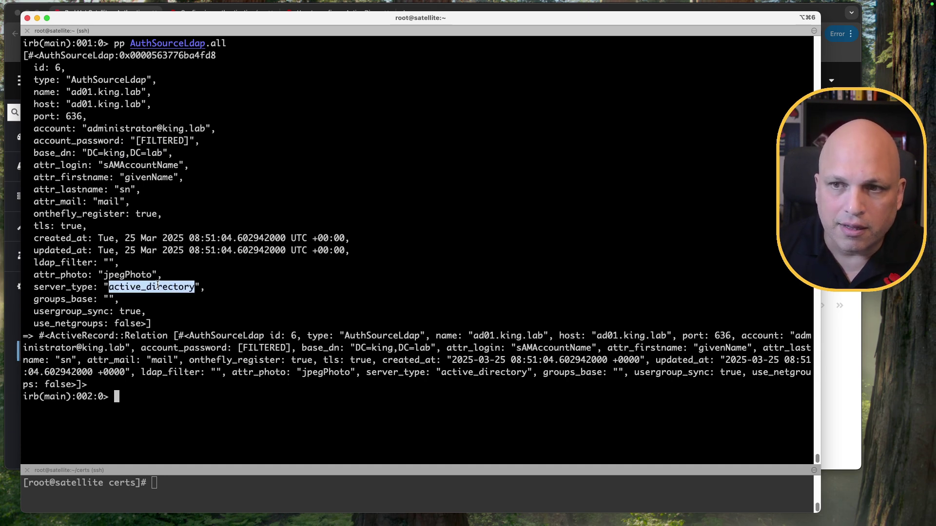
pyautogui.doubleClick(144, 165)
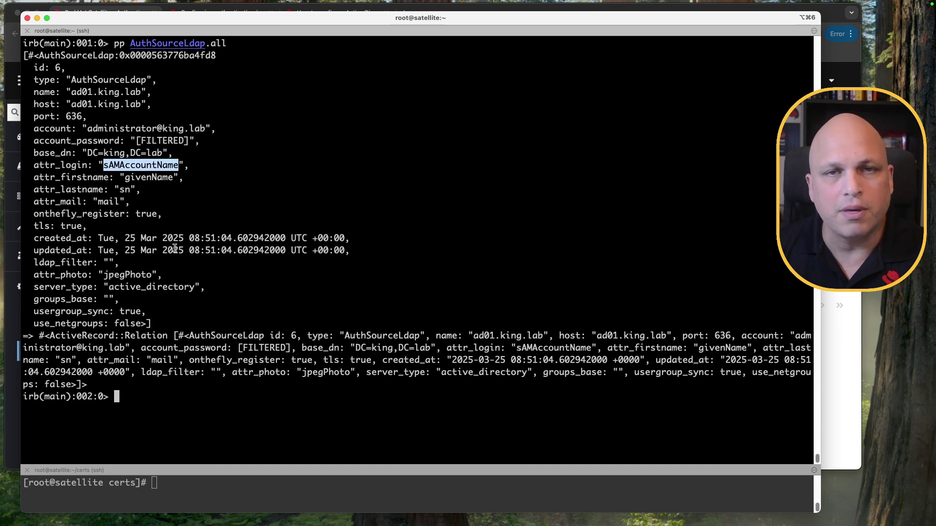
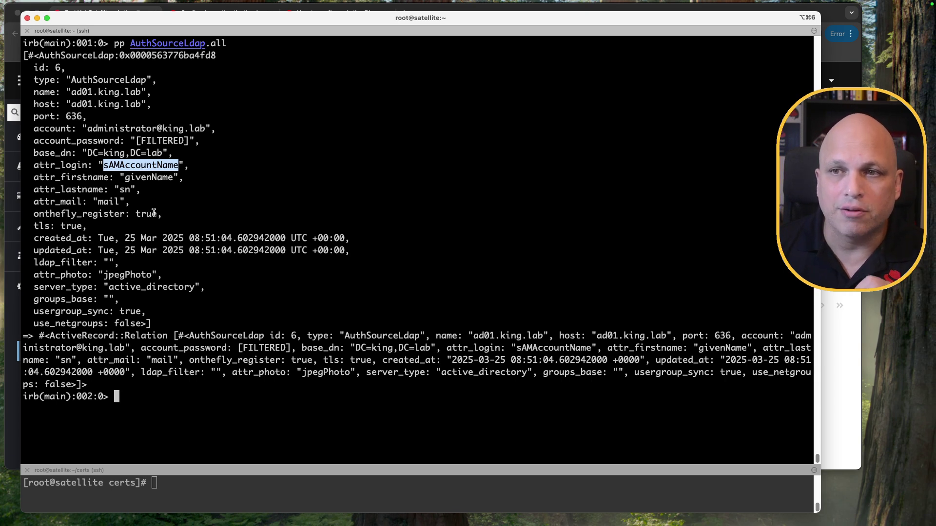
# Step: Point out the givenName and mail attribute mappings in the printed LDAP source
pyautogui.click(147, 176)
pyautogui.doubleClick(146, 176)
pyautogui.click(127, 190)
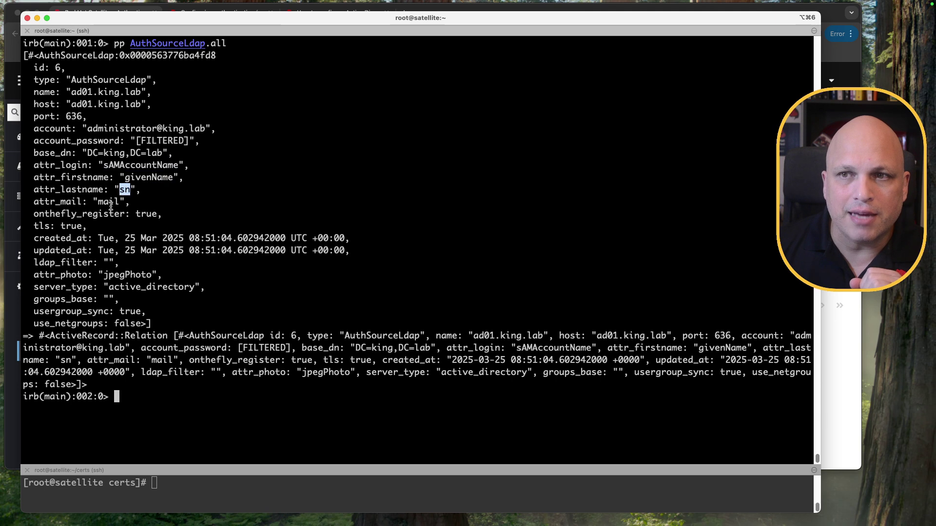
pyautogui.doubleClick(106, 201)
pyautogui.click(161, 193)
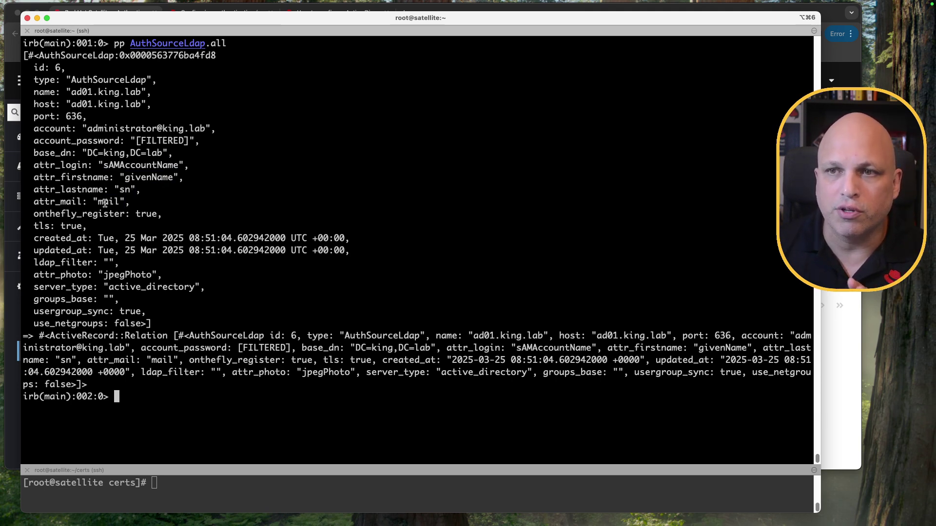
pyautogui.doubleClick(149, 175)
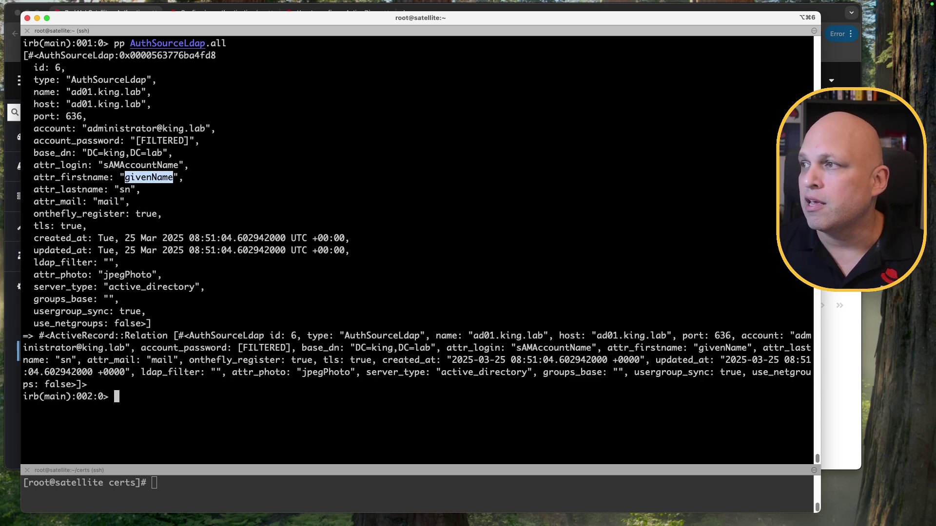
# Step: Compare them with the ad01.king.lab source's Attribute mappings tab in Satellite
pyautogui.press('super+Tab')
pyautogui.click(181, 276)
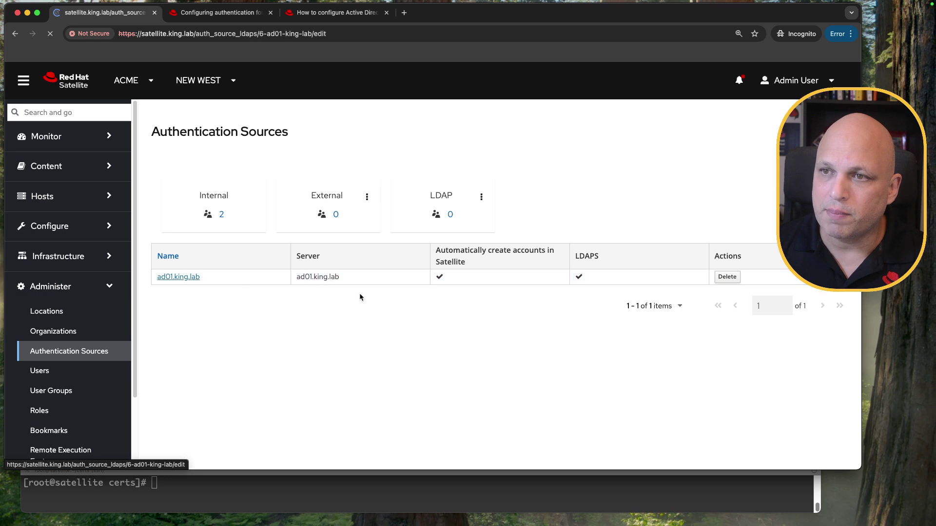
pyautogui.click(328, 183)
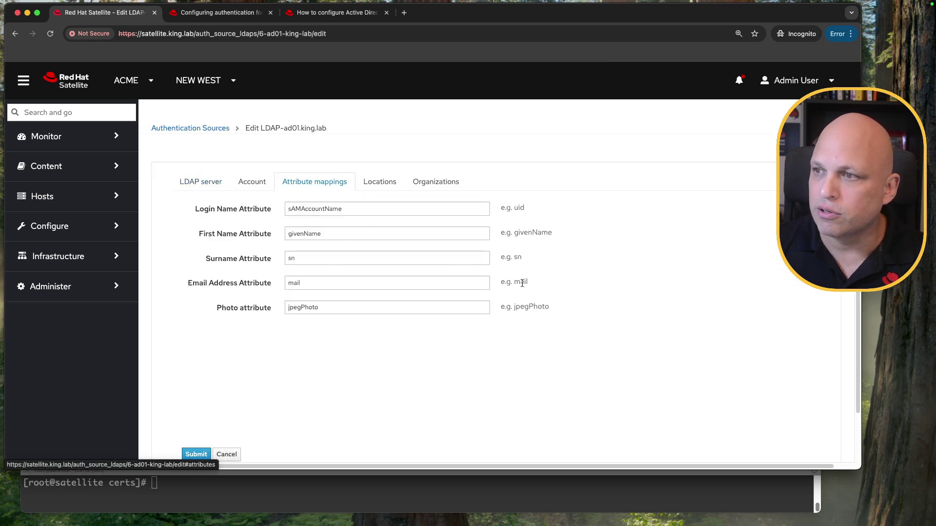
pyautogui.doubleClick(535, 233)
pyautogui.click(521, 286)
pyautogui.doubleClick(521, 286)
pyautogui.doubleClick(535, 305)
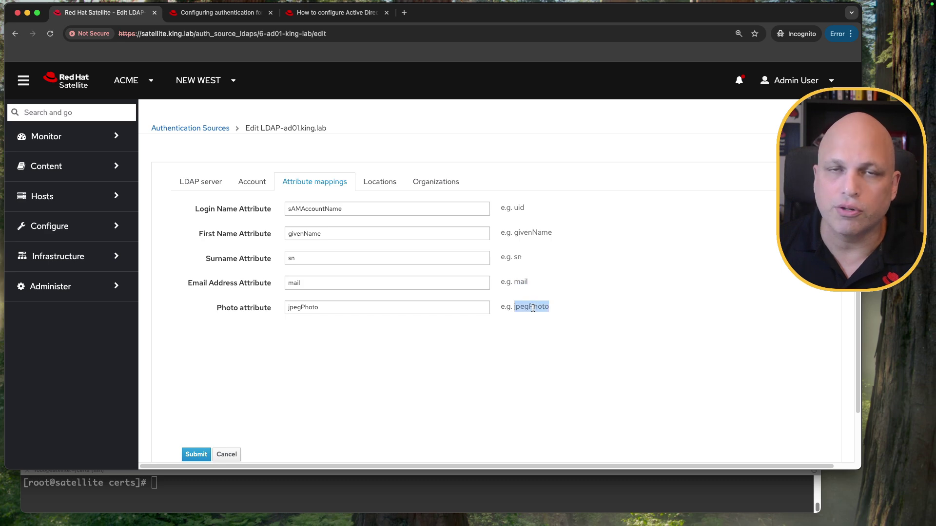
# Step: Point out the attr_photo jpegPhoto mapping in the console output and recheck Satellite
pyautogui.click(398, 502)
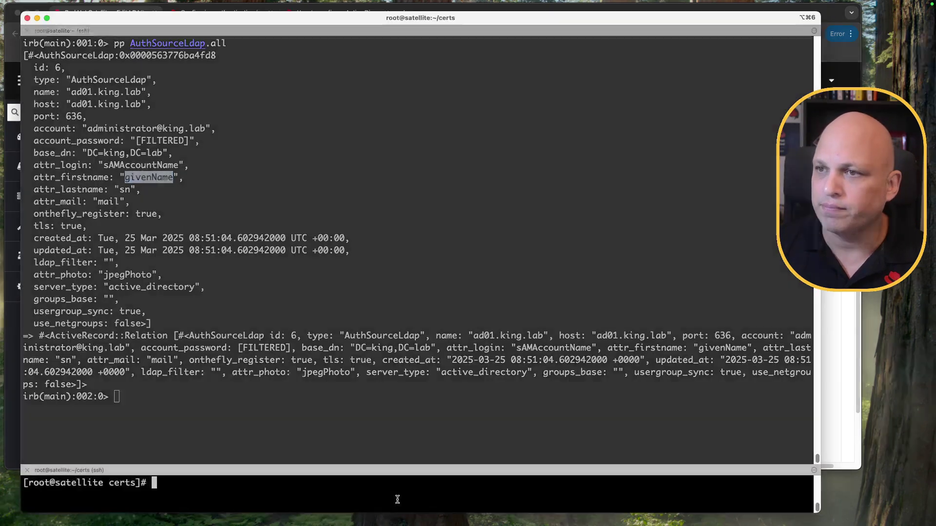
pyautogui.click(340, 317)
pyautogui.doubleClick(131, 275)
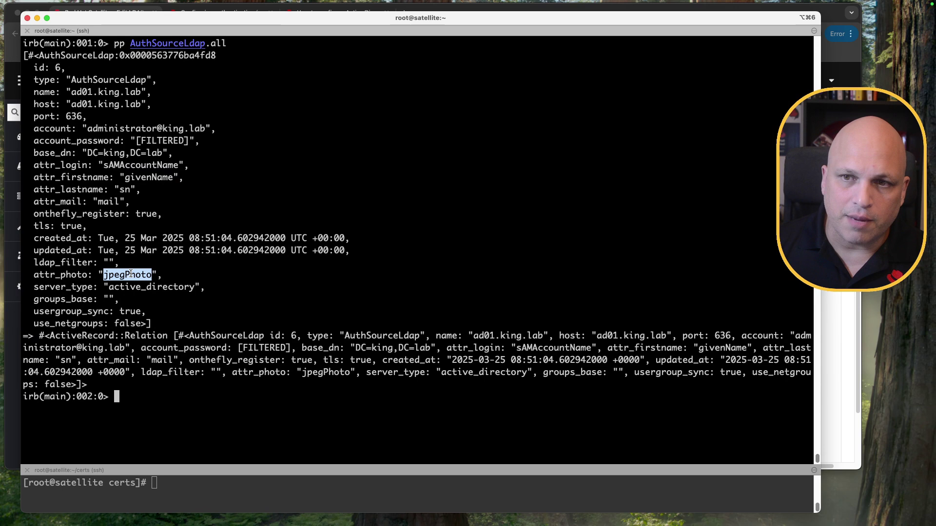
pyautogui.doubleClick(56, 276)
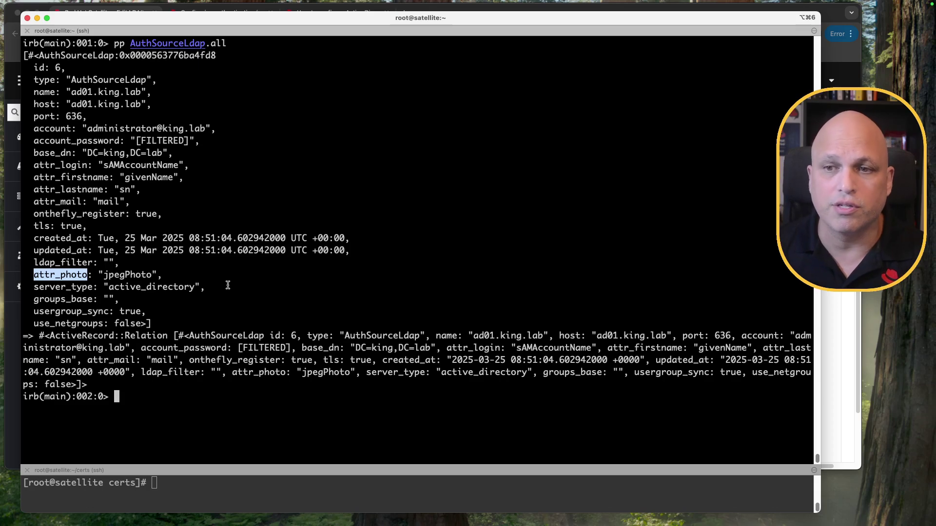
pyautogui.press('super+Tab')
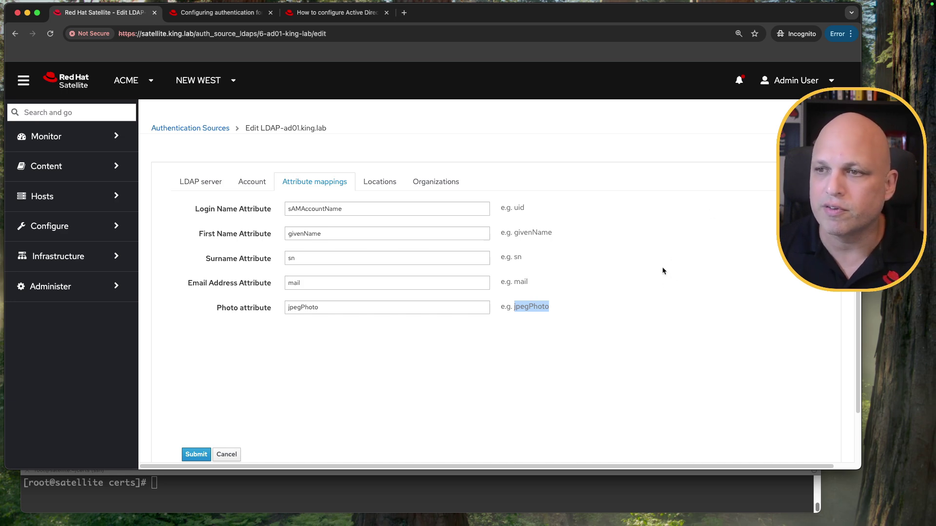
# Step: Point out the server_type through use_netgroups settings and the source's id 6
pyautogui.click(531, 489)
pyautogui.moveTo(154, 324); pyautogui.dragTo(6, 287)
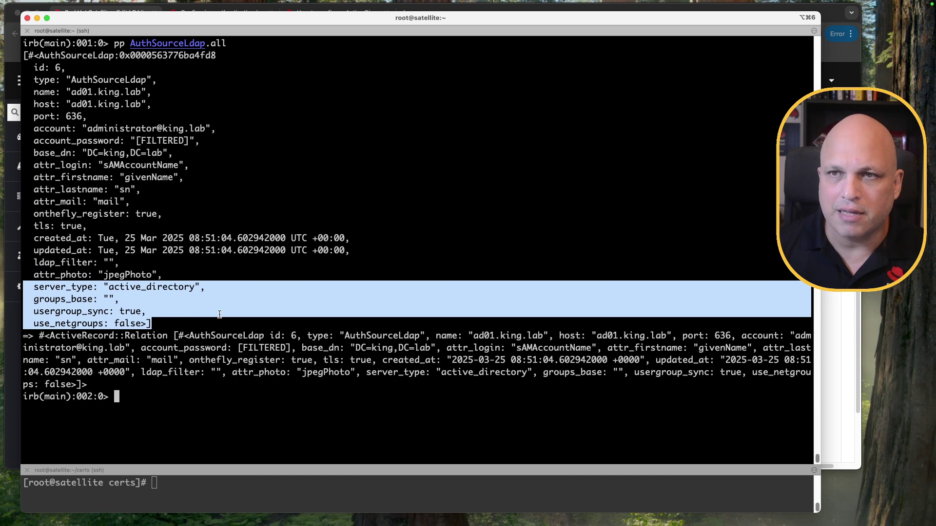
pyautogui.click(223, 276)
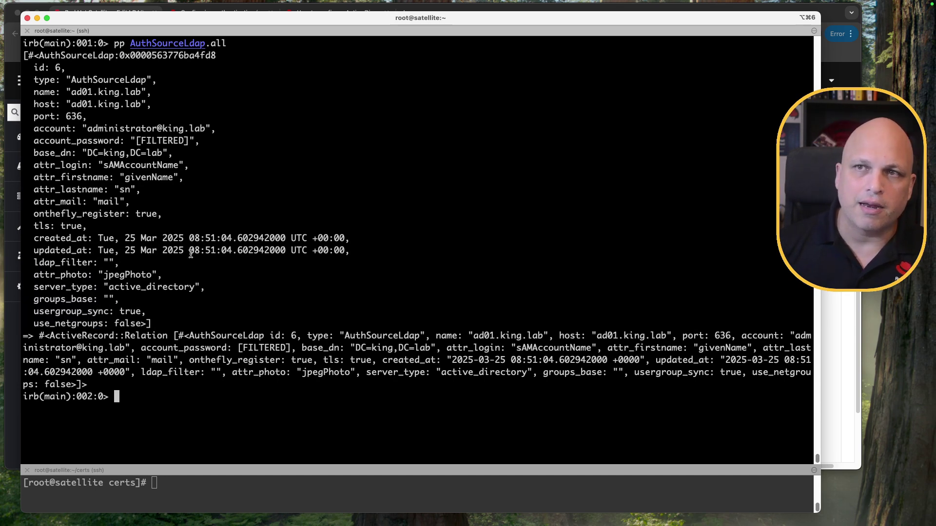
pyautogui.doubleClick(57, 69)
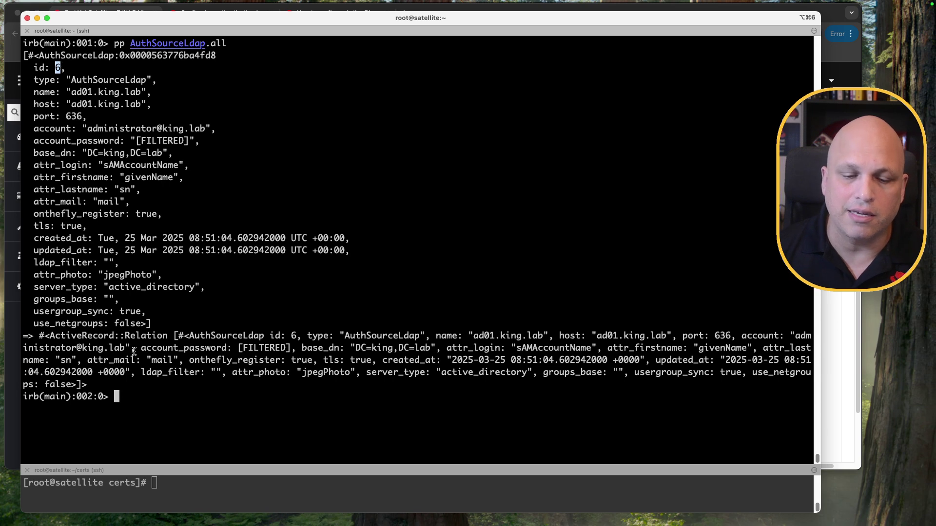
pyautogui.press('super+Tab')
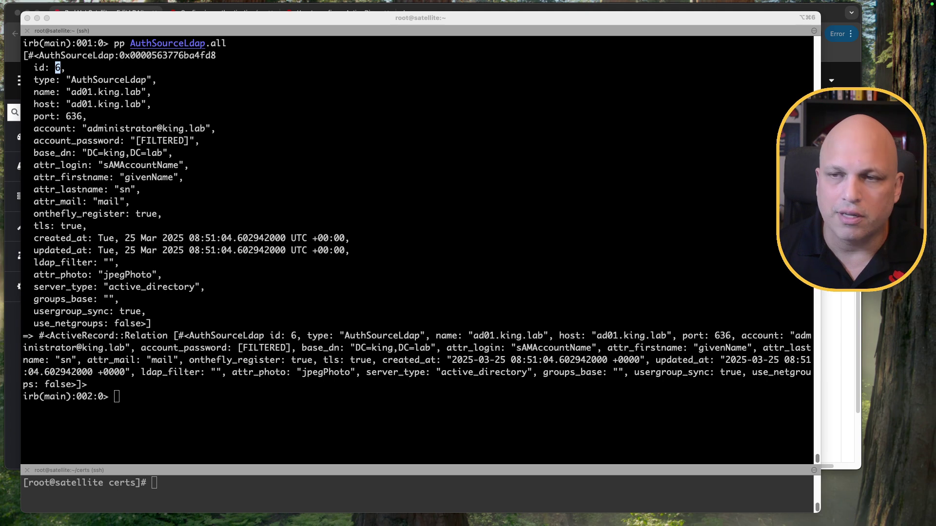
pyautogui.click(216, 295)
# Step: Clear the console and load source 6 with source_now = AuthSourceLdap.find_by_id(6)
pyautogui.hotkey('ctrl', 'l')
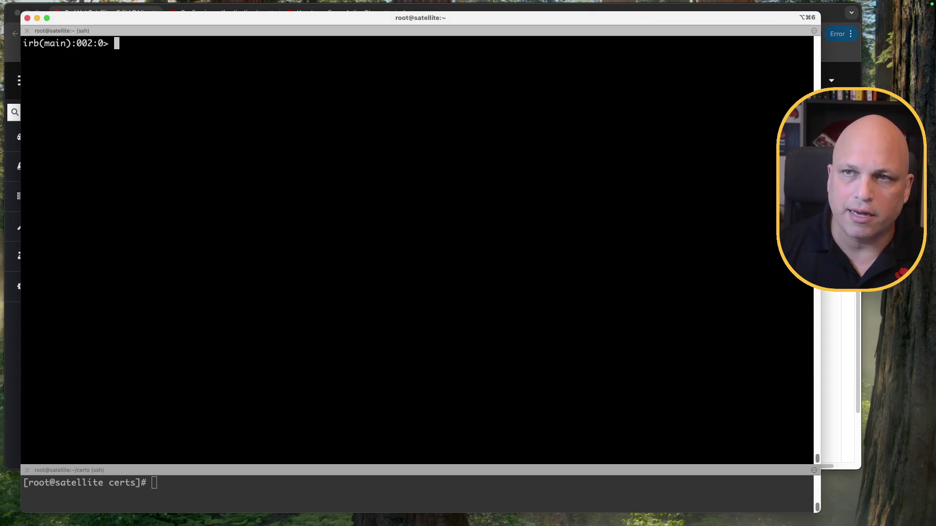
pyautogui.press('super+Tab')
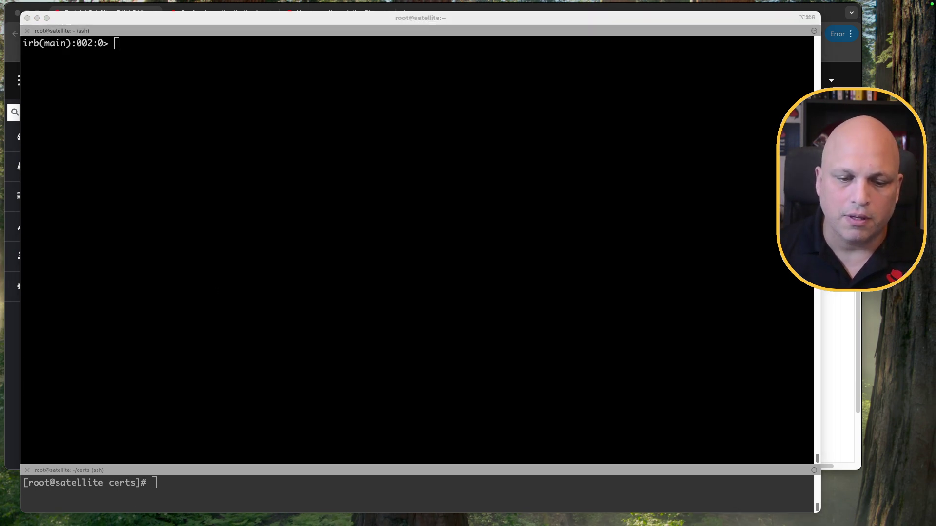
pyautogui.click(222, 214)
pyautogui.write('source_now = AuthSourceLdap.find_by_id(6)')
pyautogui.press('Return')
pyautogui.doubleClick(126, 45)
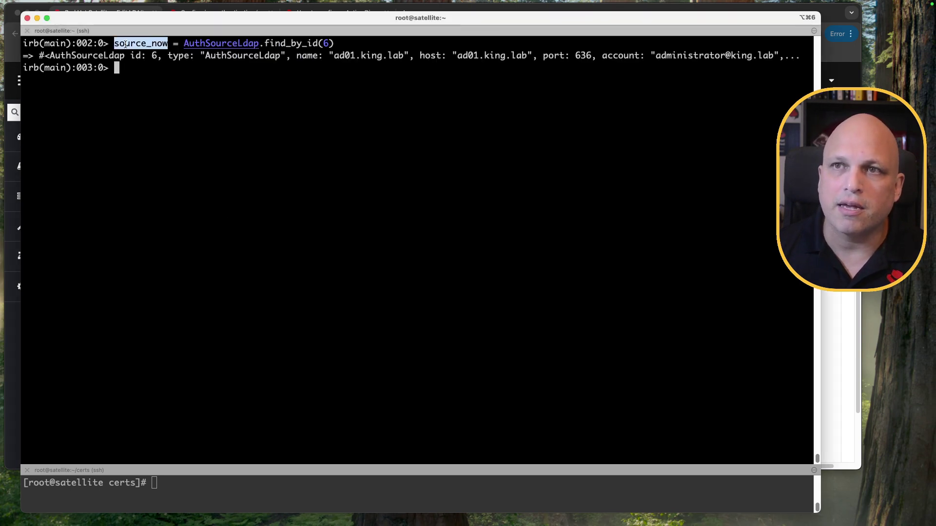
pyautogui.click(184, 42)
pyautogui.moveTo(252, 43); pyautogui.dragTo(259, 43)
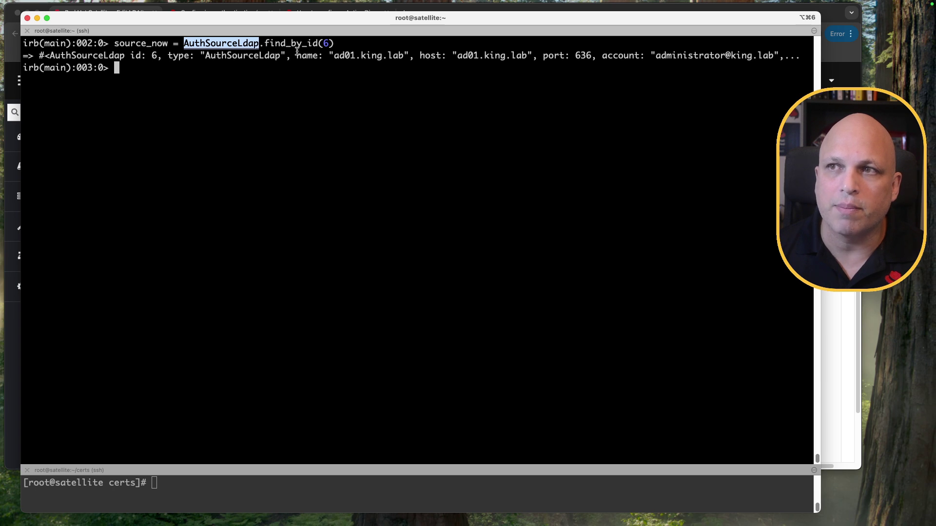
pyautogui.doubleClick(275, 43)
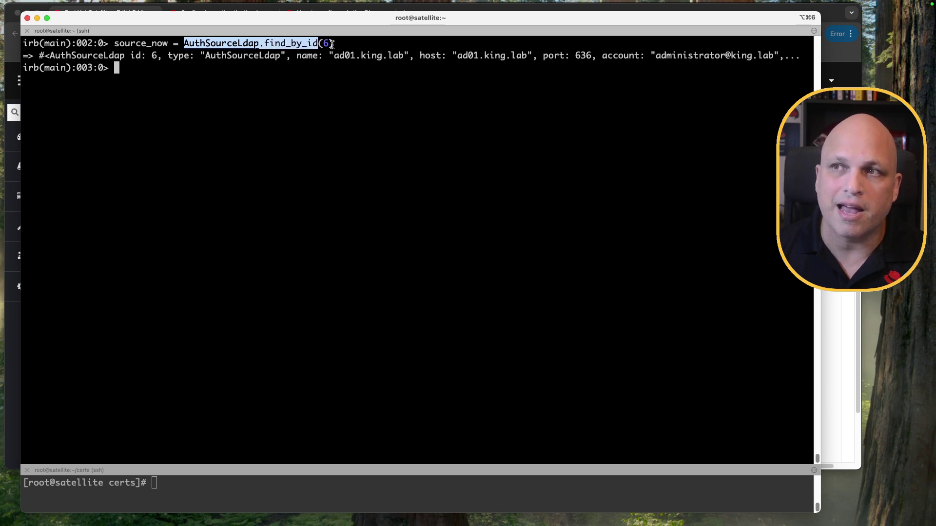
pyautogui.moveTo(319, 55); pyautogui.dragTo(447, 58)
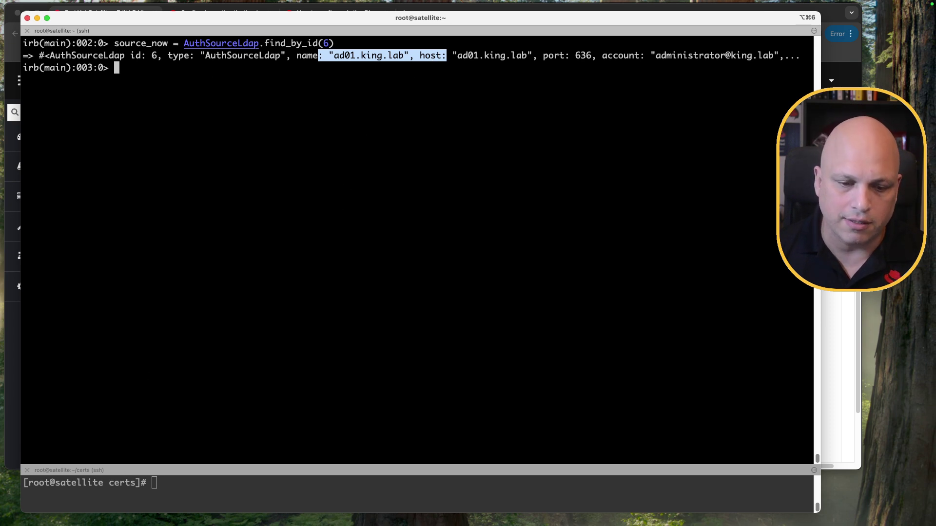
# Step: Create the LDAP connection with conn = source_now.ldap_con and explain its parts
pyautogui.press('super+Tab')
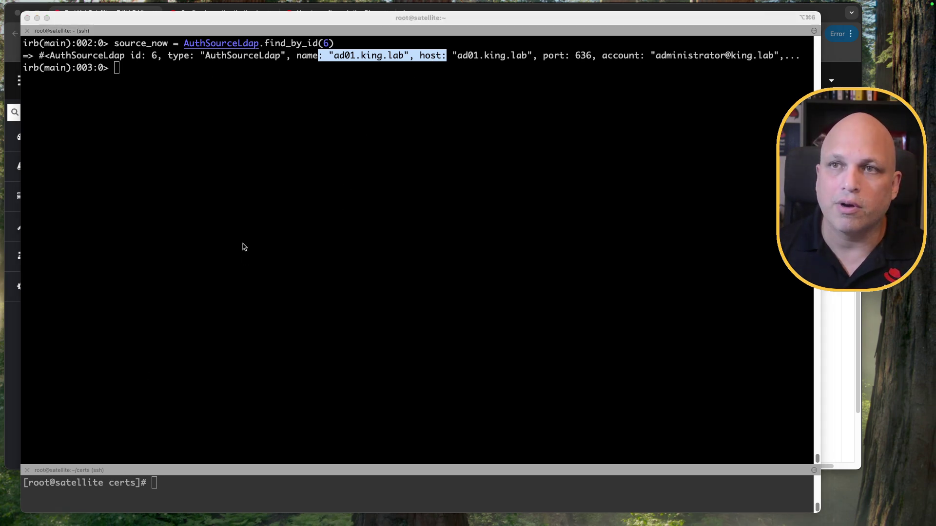
pyautogui.click(244, 248)
pyautogui.write('conn = source_now.ldap_con')
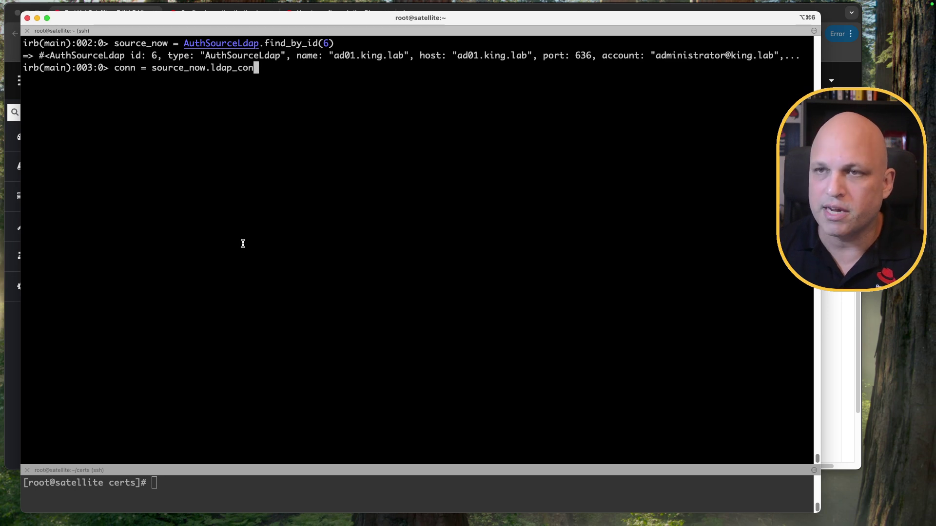
pyautogui.press('Return')
pyautogui.doubleClick(164, 68)
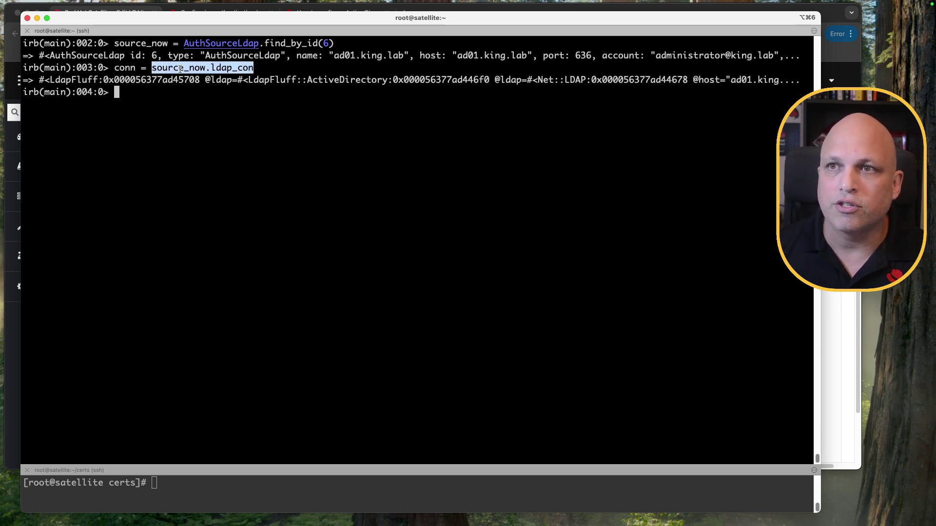
pyautogui.click(180, 69)
pyautogui.moveTo(206, 69); pyautogui.dragTo(116, 44)
pyautogui.moveTo(207, 69); pyautogui.dragTo(252, 72)
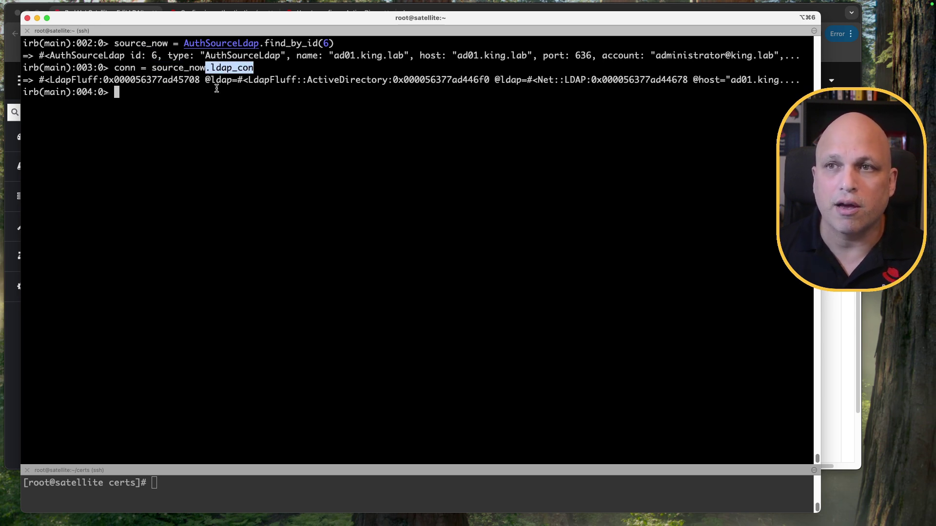
pyautogui.doubleClick(128, 68)
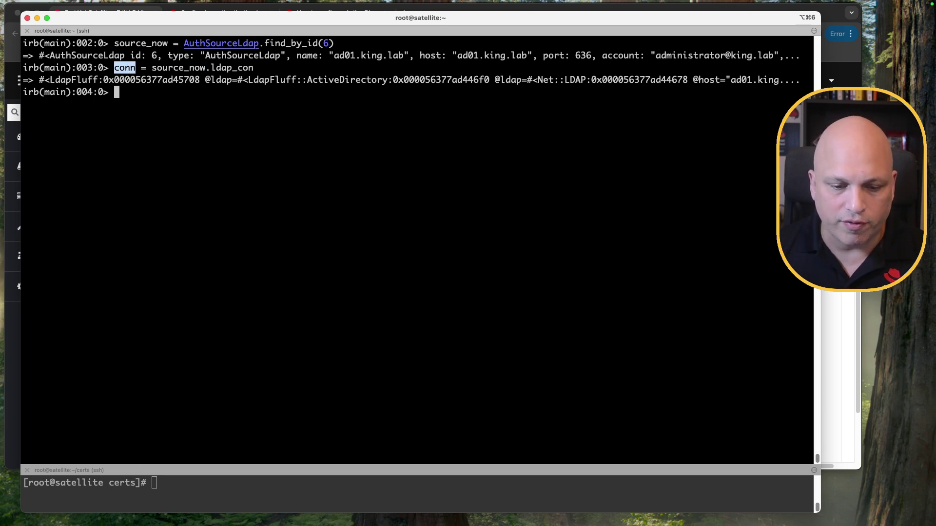
# Step: Check the AD user with conn.valid_user? and point out the true result
pyautogui.write("conn.valid_user?('waldirio')")
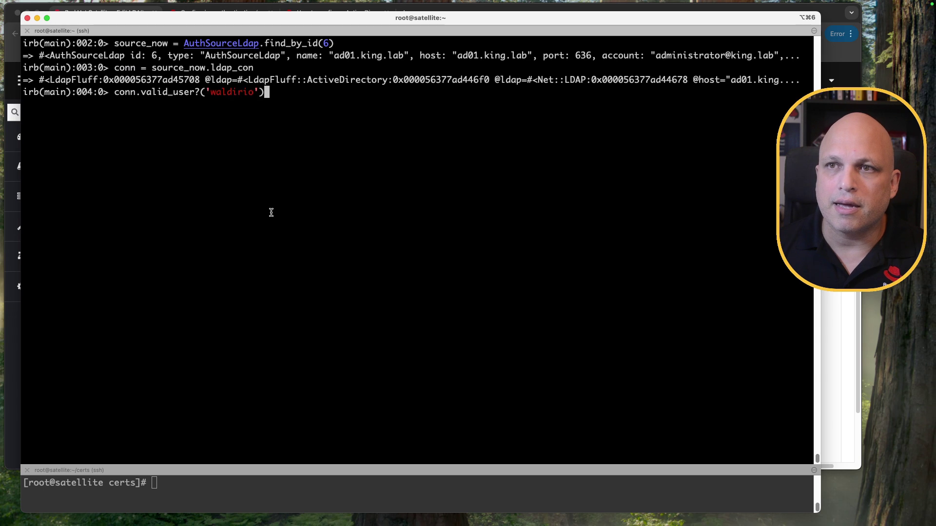
pyautogui.press('Return')
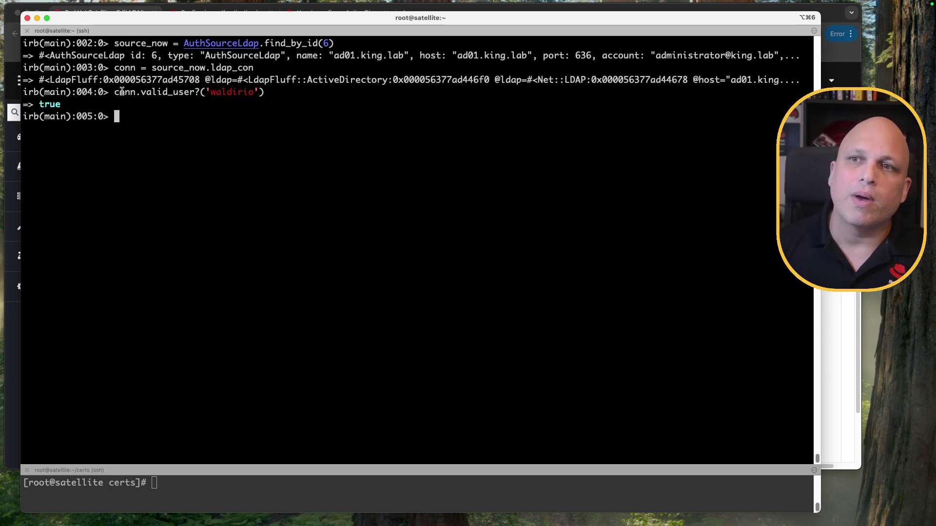
pyautogui.doubleClick(120, 91)
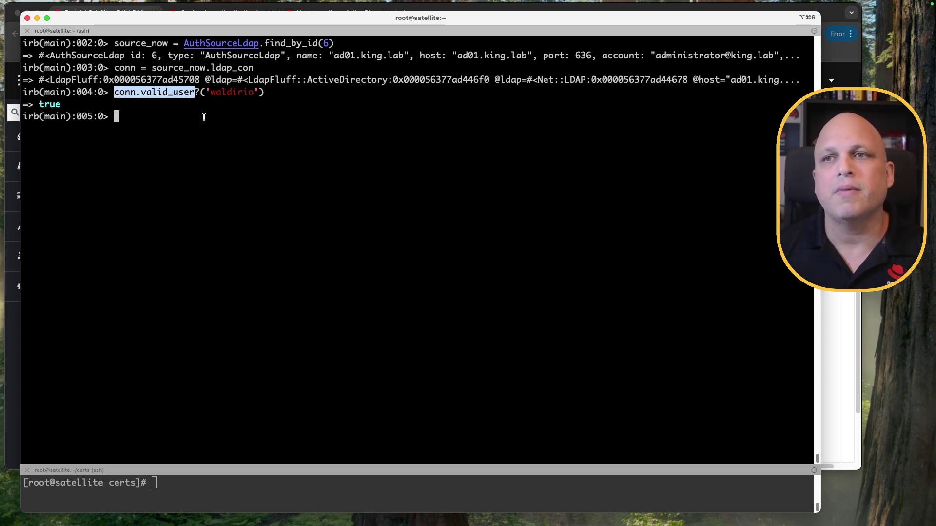
pyautogui.doubleClick(238, 91)
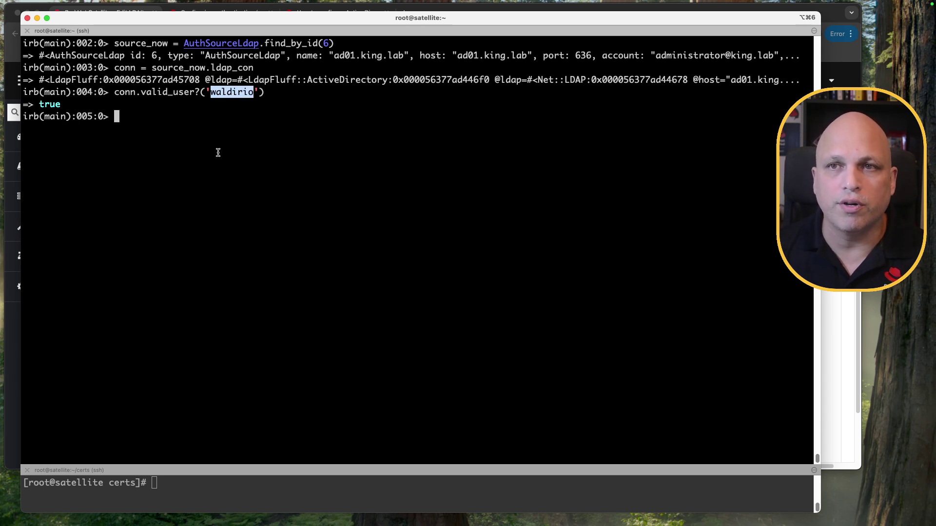
pyautogui.doubleClick(50, 104)
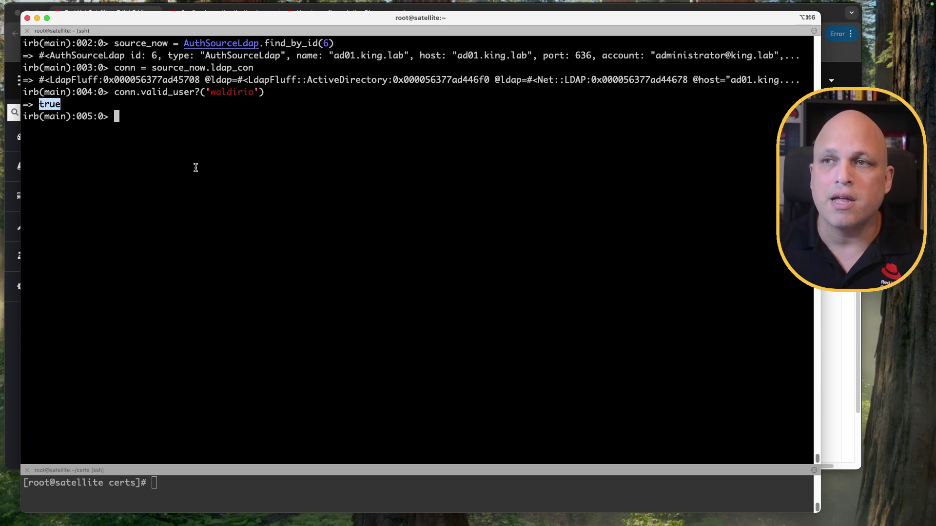
pyautogui.doubleClick(232, 93)
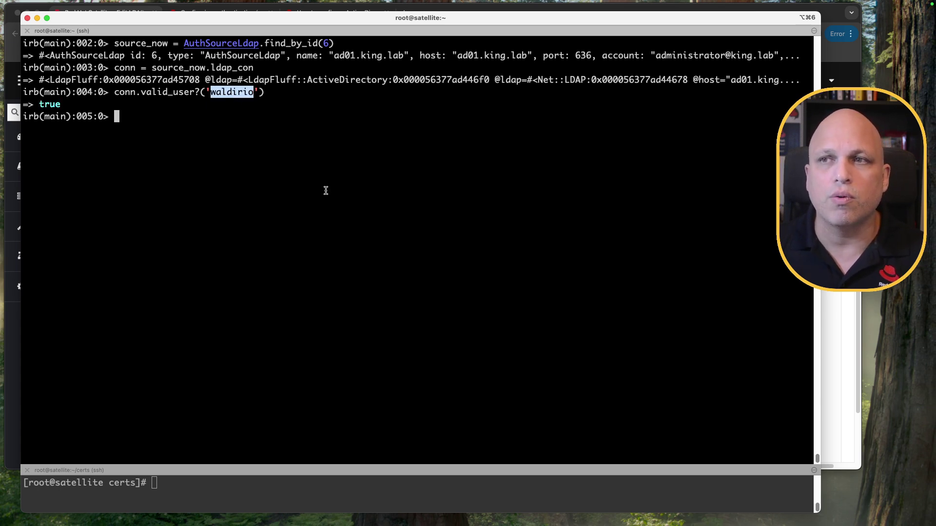
pyautogui.doubleClick(45, 104)
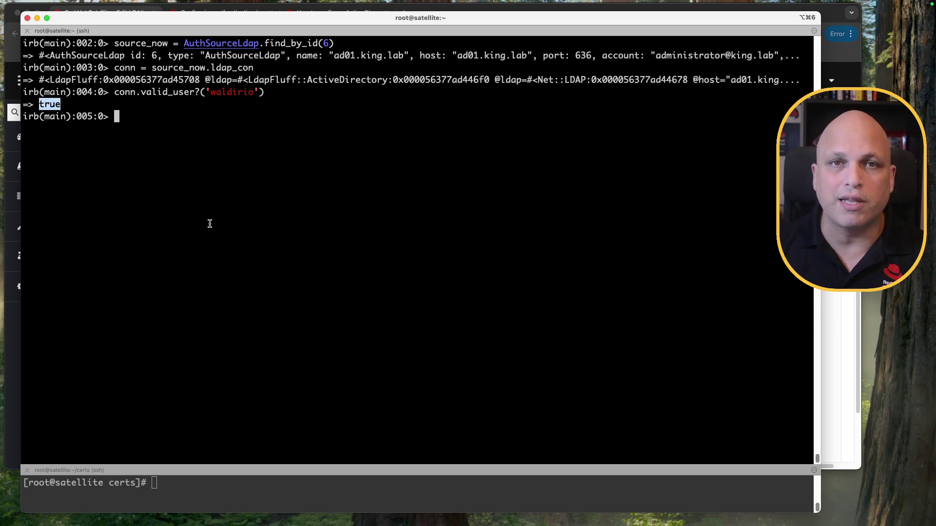
pyautogui.doubleClick(48, 103)
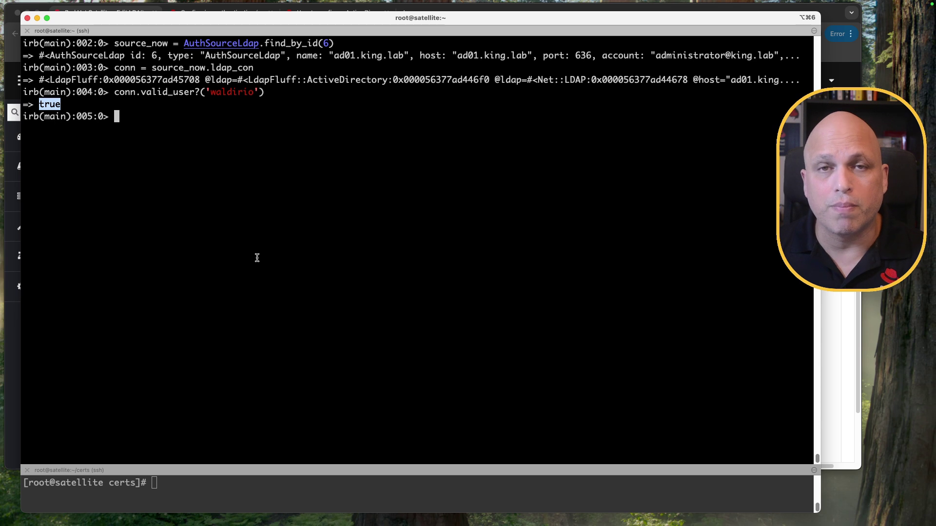
pyautogui.click(462, 189)
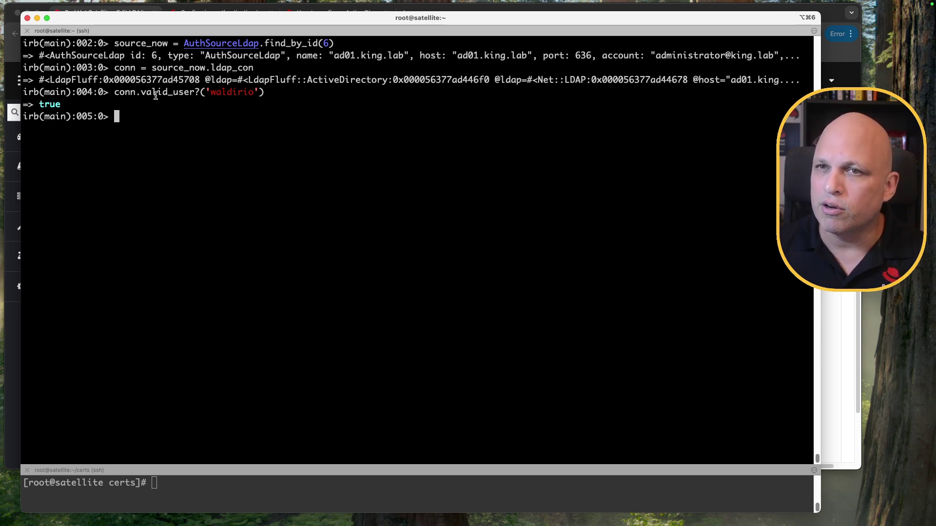
# Step: Rerun the check with a misspelled username and see it return false
pyautogui.press('Up')
pyautogui.press('Left')
pyautogui.press('Left')
pyautogui.write('1')
pyautogui.press('Return')
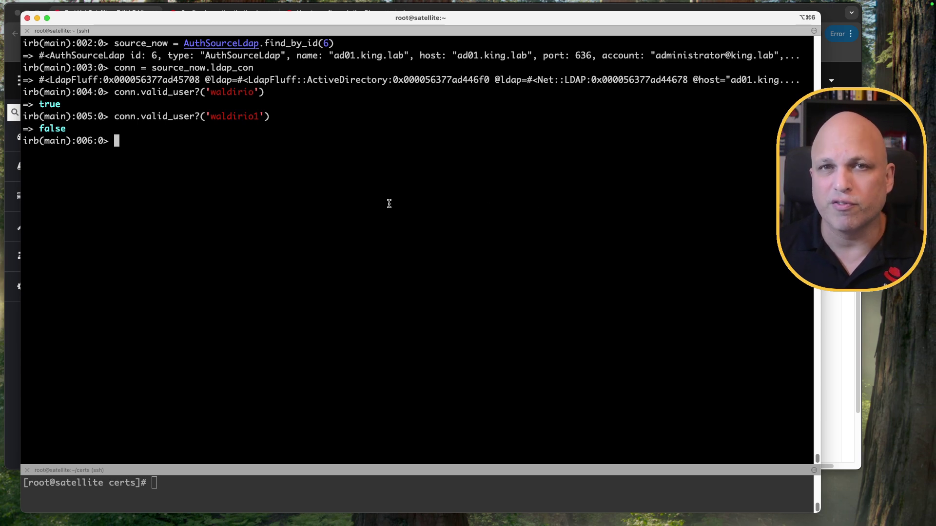
pyautogui.doubleClick(52, 128)
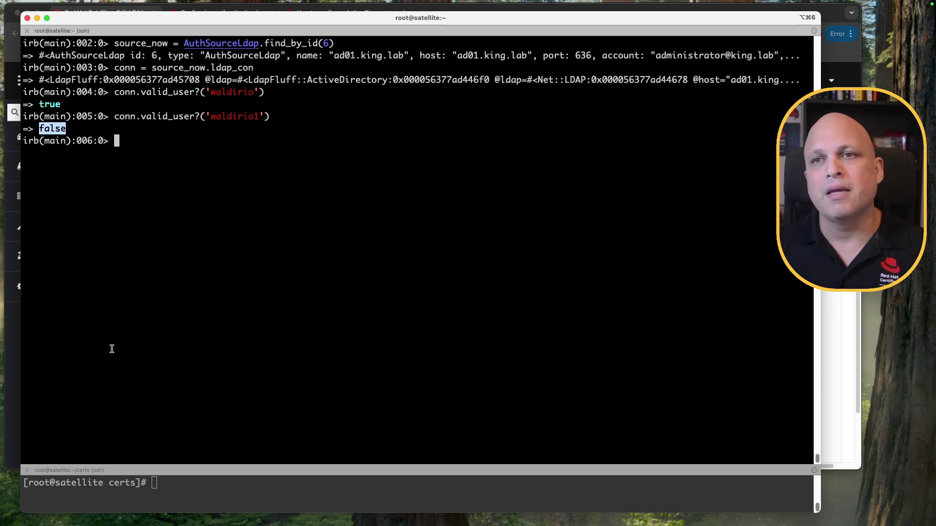
# Step: Look up the user's LDAP entry with conn.find_user, without pretty printing
pyautogui.press('super+Tab')
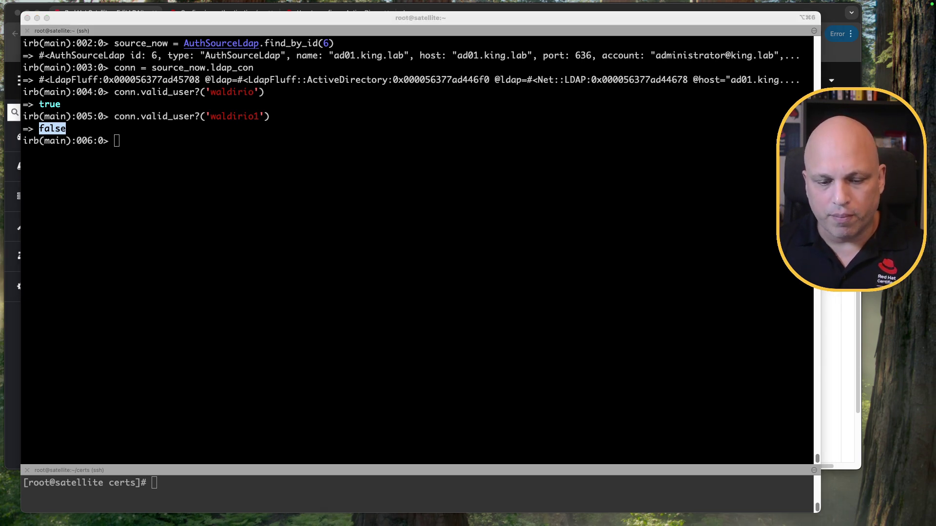
pyautogui.click(230, 236)
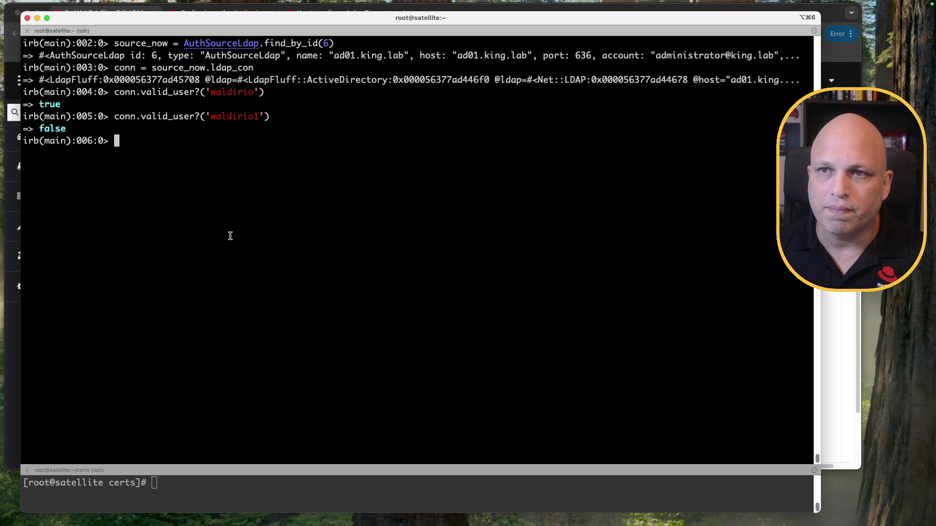
pyautogui.write("pp conn.find_user('waldirio')")
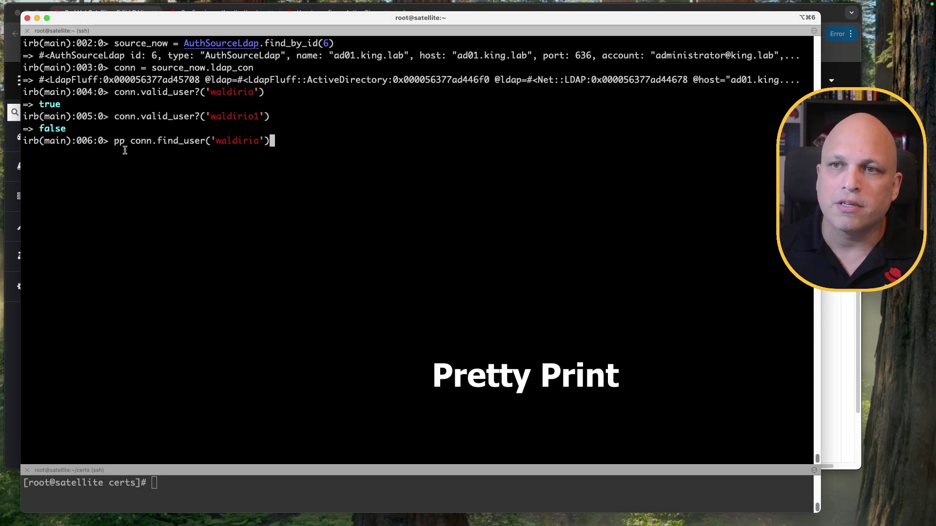
pyautogui.doubleClick(119, 141)
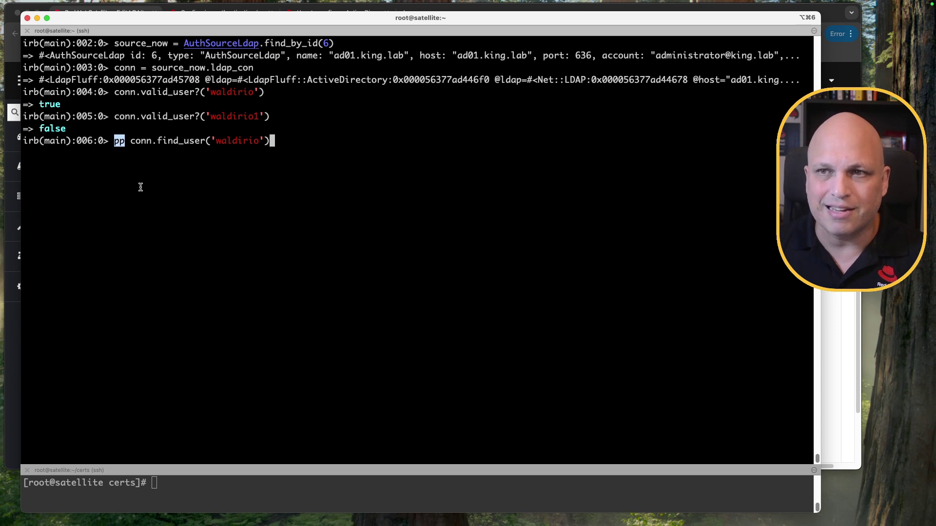
pyautogui.press('Left')
pyautogui.press('Left')
pyautogui.press('Left')
pyautogui.press('Left')
pyautogui.press('Left')
pyautogui.press('Left')
pyautogui.press('Left')
pyautogui.press('Left')
pyautogui.press('Left')
pyautogui.press('Left')
pyautogui.press('Left')
pyautogui.press('Left')
pyautogui.press('Left')
pyautogui.press('Left')
pyautogui.press('Left')
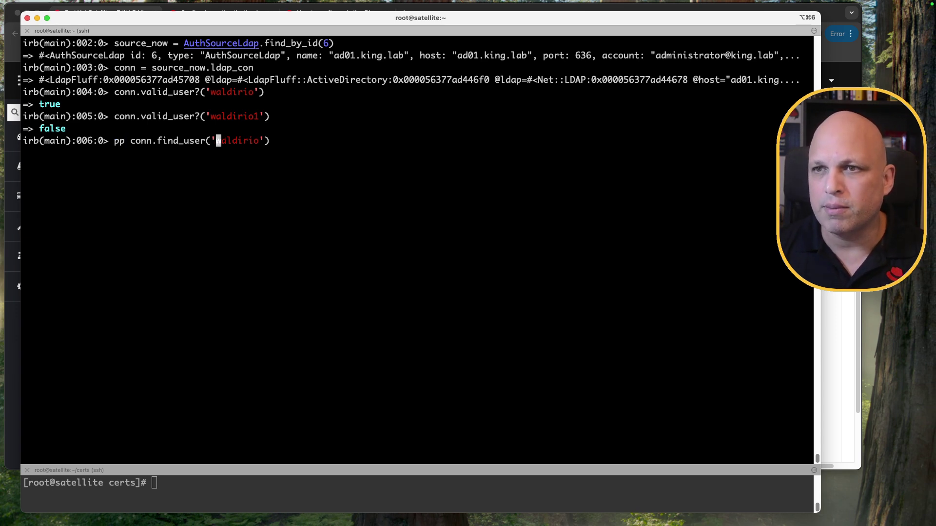
pyautogui.press('Left')
pyautogui.press('Left')
pyautogui.press('Left')
pyautogui.press('Left')
pyautogui.press('Left')
pyautogui.press('Left')
pyautogui.press('Left')
pyautogui.press('Left')
pyautogui.press('Left')
pyautogui.press('Left')
pyautogui.press('Left')
pyautogui.press('Left')
pyautogui.press('BackSpace')
pyautogui.press('BackSpace')
pyautogui.press('BackSpace')
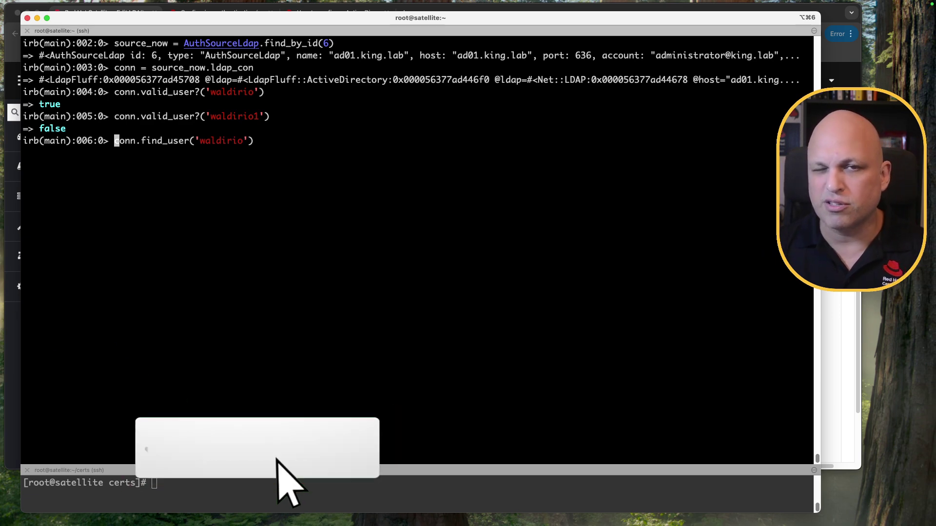
pyautogui.press('Return')
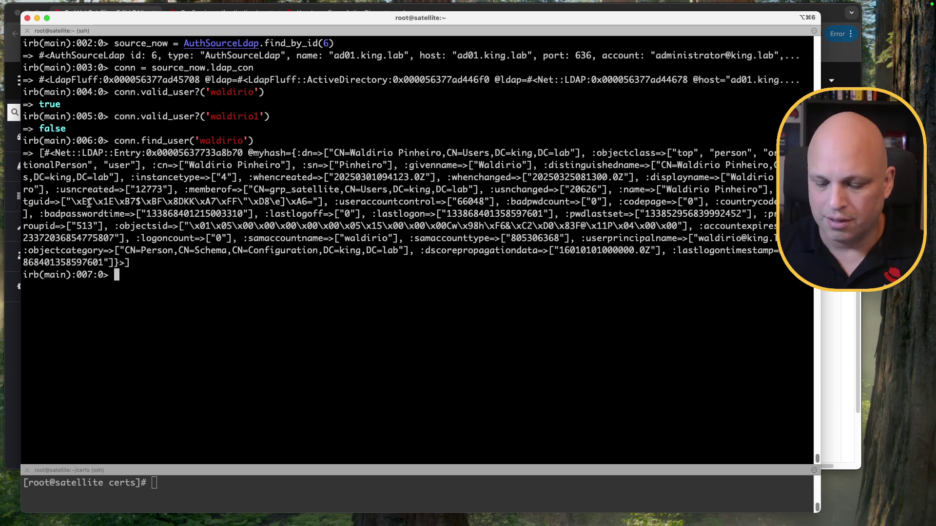
# Step: Rerun the find_user lookup prefixed with pp
pyautogui.press('Up')
pyautogui.hotkey('ctrl', 'a')
pyautogui.write('pp')
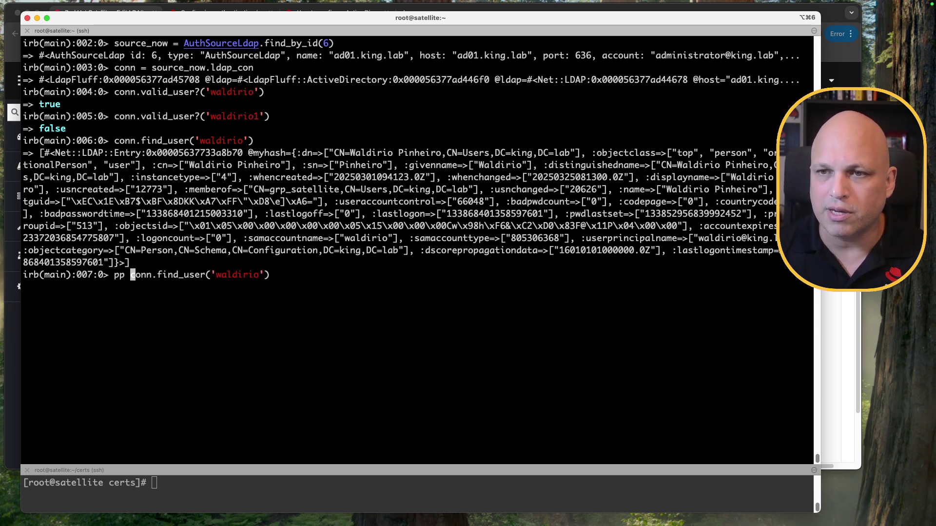
pyautogui.press('Return')
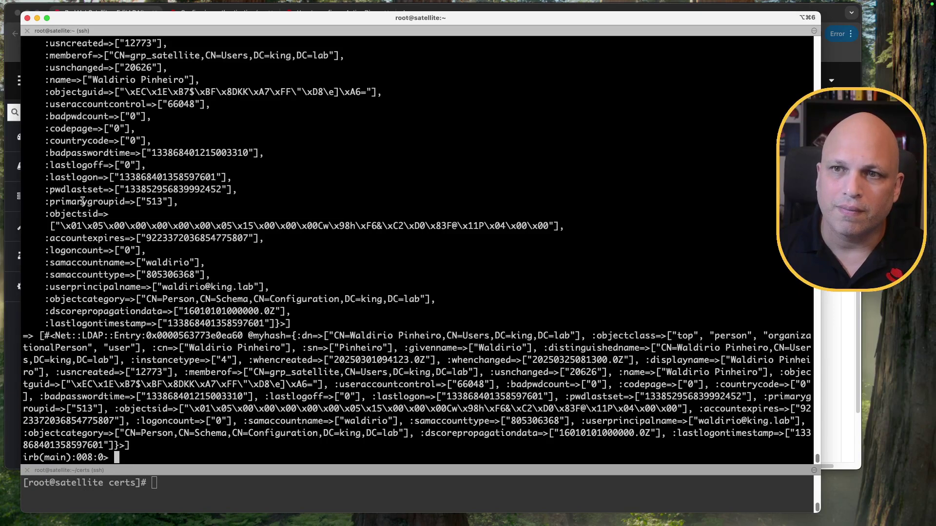
# Step: Scroll through the attribute lines, then clear the screen and rerun the pp lookup
pyautogui.scroll(6, 83, 202)
pyautogui.scroll(2, 170, 238)
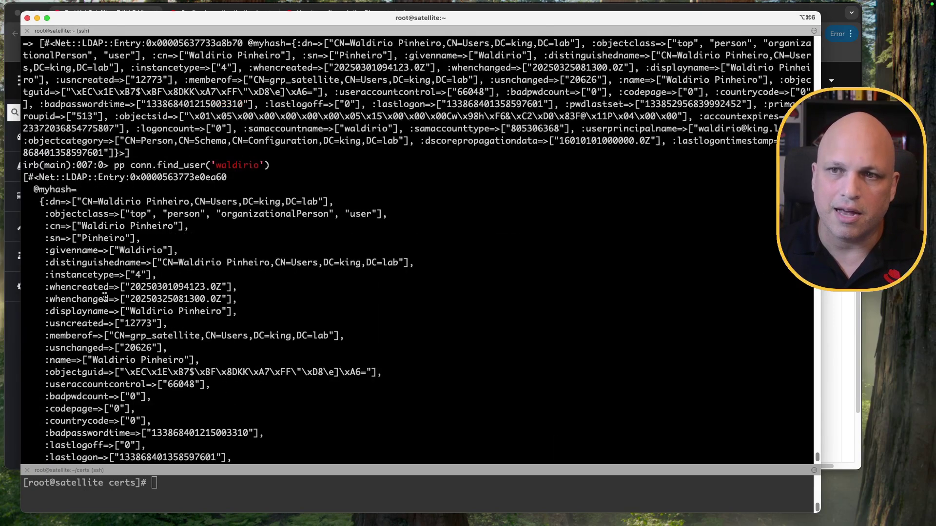
pyautogui.moveTo(201, 372); pyautogui.dragTo(43, 212)
pyautogui.click(171, 279)
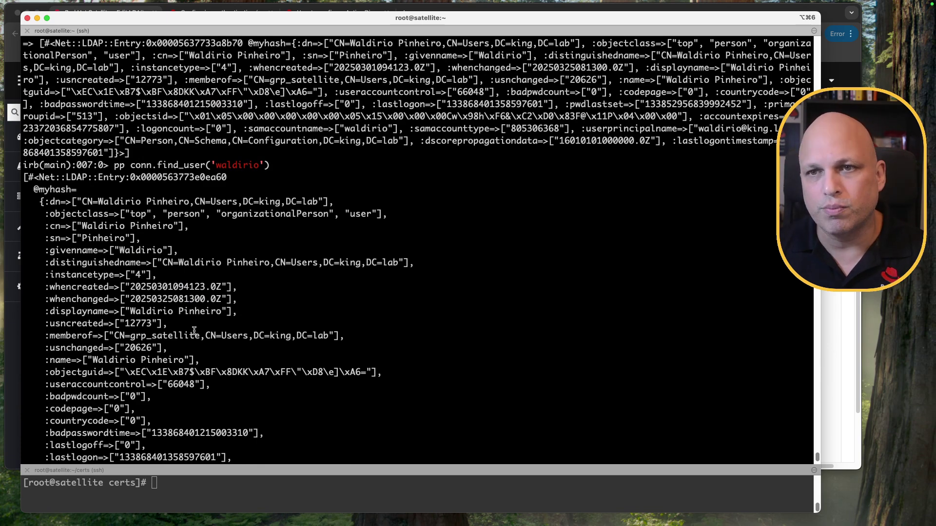
pyautogui.scroll(3, 194, 331)
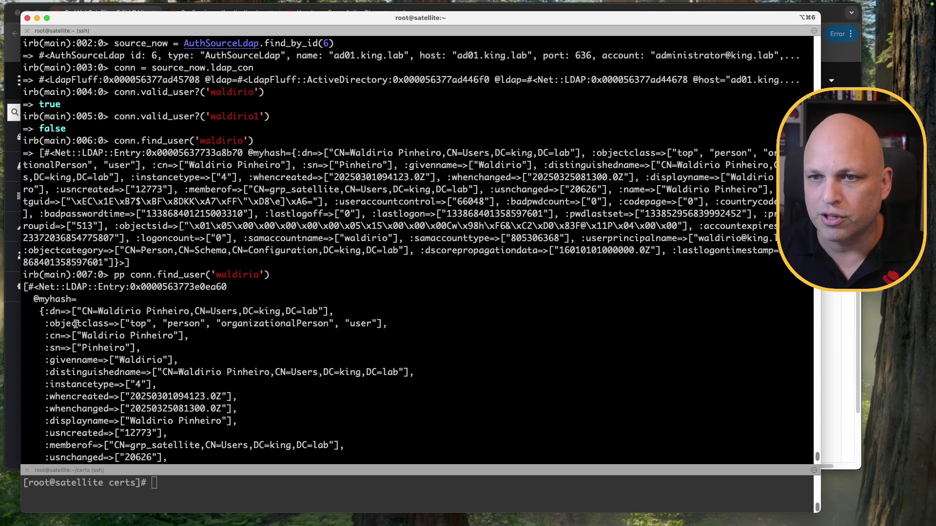
pyautogui.moveTo(121, 324); pyautogui.dragTo(134, 331)
pyautogui.hotkey('ctrl', 'l')
pyautogui.press('Up')
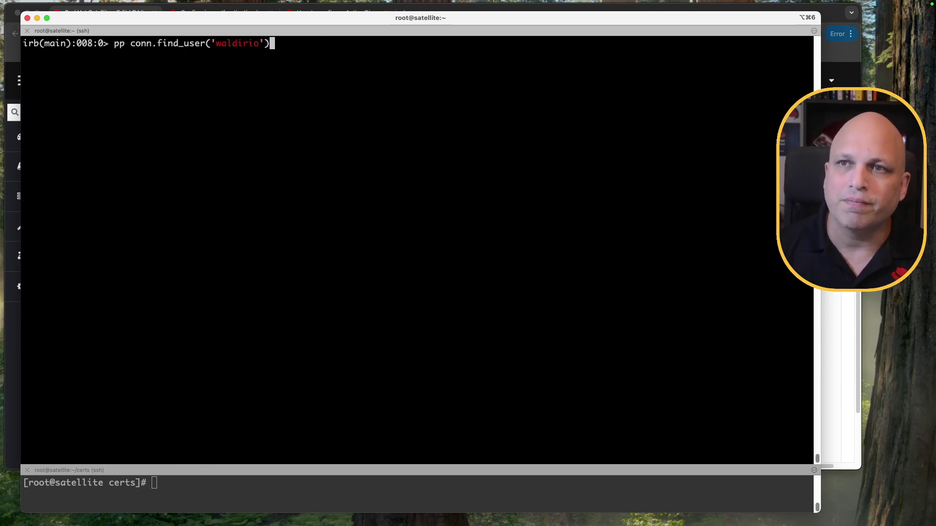
pyautogui.press('Return')
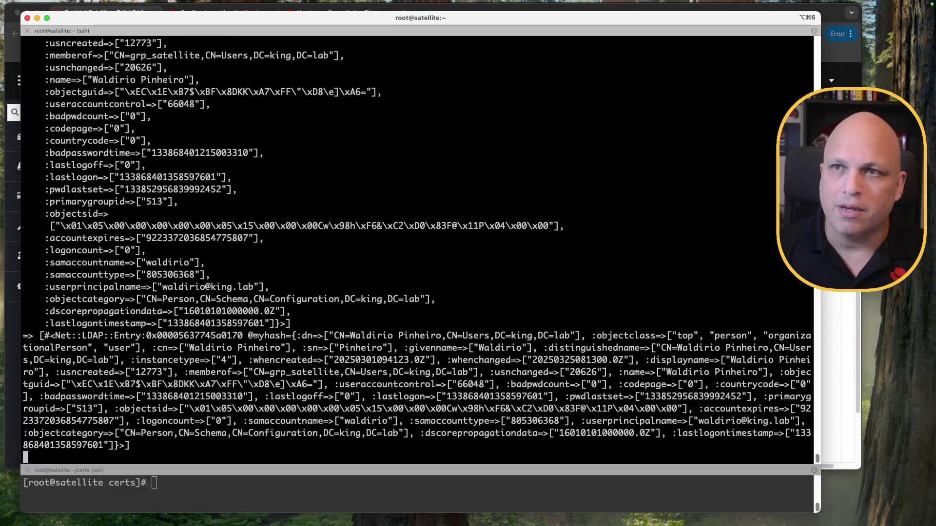
# Step: Point out the user's CN and DC=king,DC=lab in the dn line
pyautogui.scroll(3, 125, 330)
pyautogui.scroll(5, 125, 330)
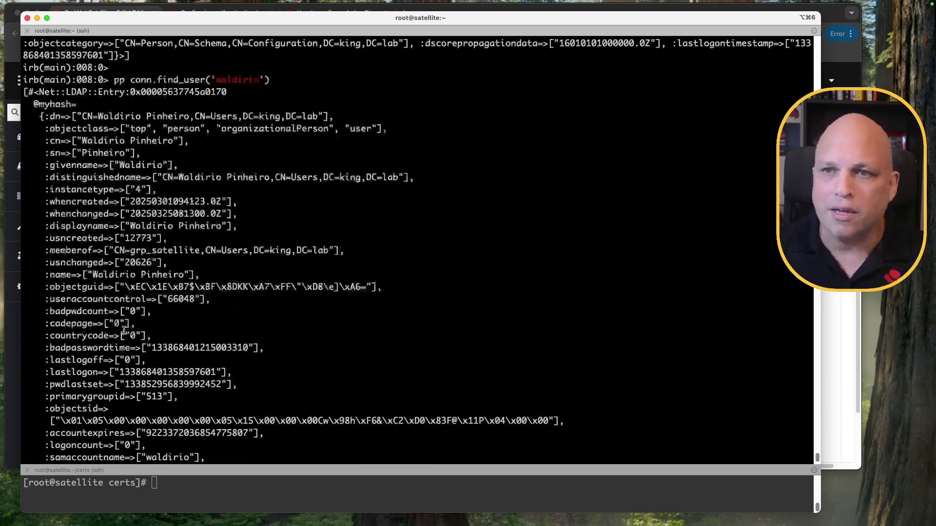
pyautogui.scroll(-3, 123, 330)
pyautogui.scroll(-2, 122, 330)
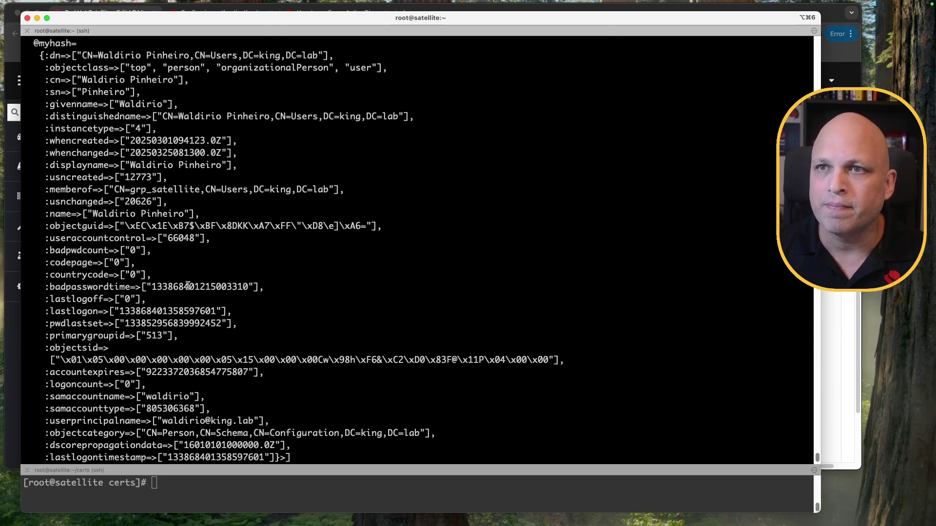
pyautogui.scroll(2, 156, 116)
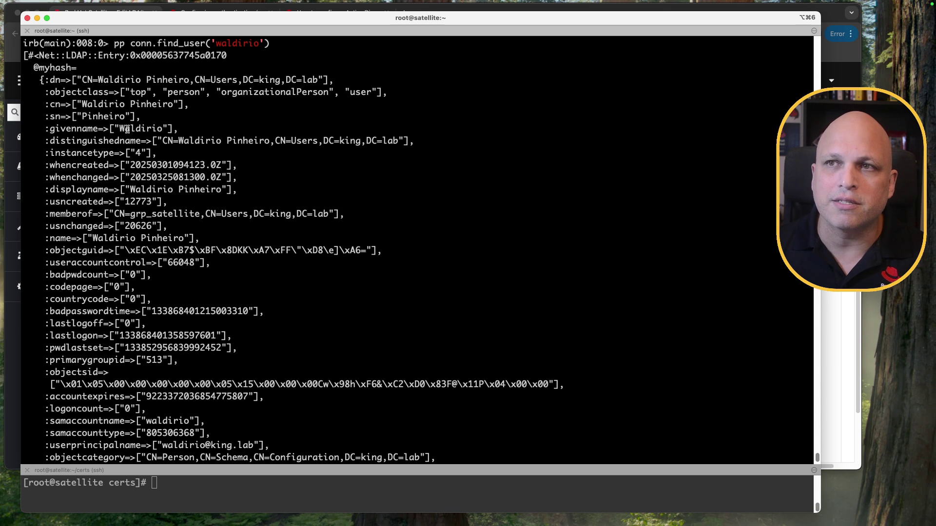
pyautogui.doubleClick(237, 45)
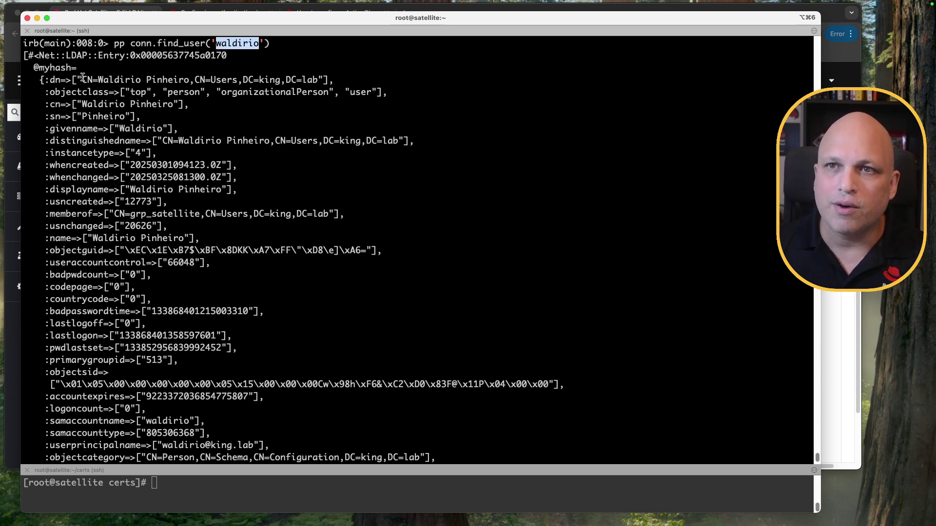
pyautogui.click(49, 78)
pyautogui.moveTo(82, 80); pyautogui.dragTo(235, 94)
pyautogui.click(238, 91)
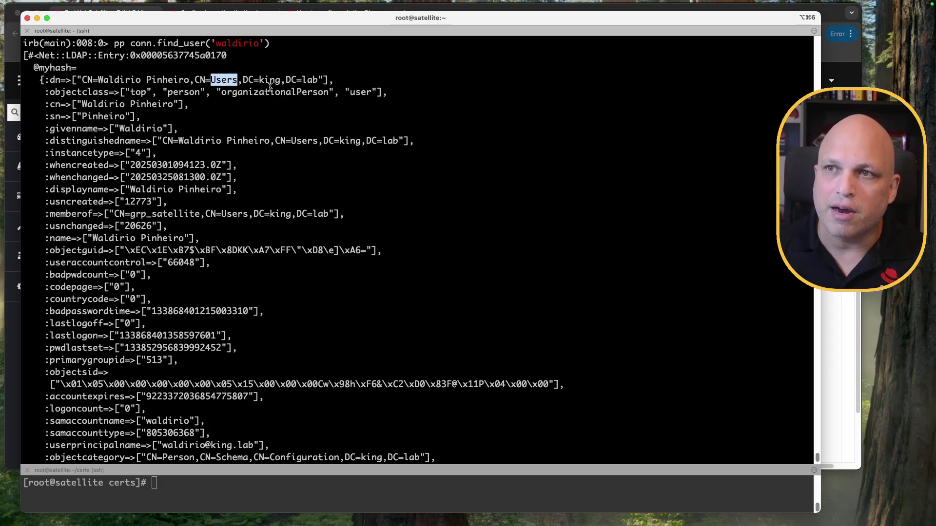
pyautogui.moveTo(243, 79); pyautogui.dragTo(318, 79)
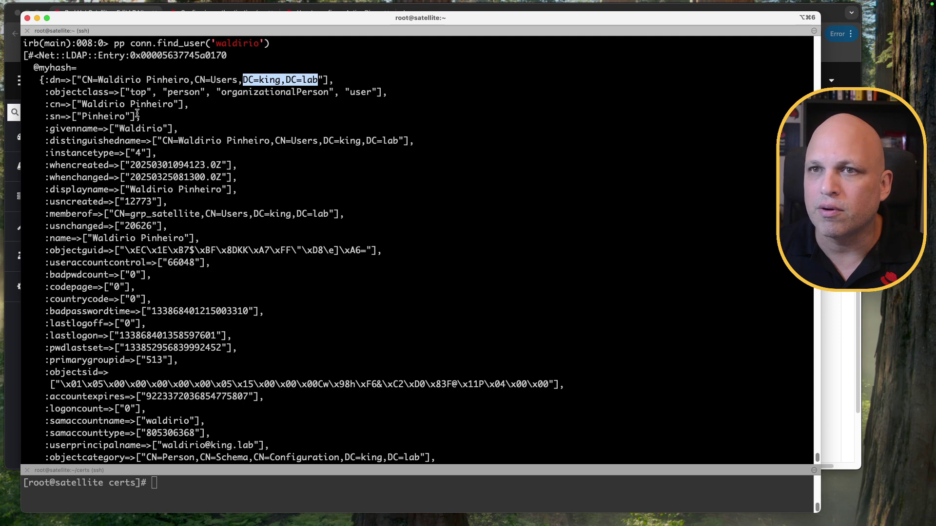
# Step: Point out the objectclass, sn, givenname, distinguishedname and samaccountname attributes
pyautogui.doubleClick(78, 92)
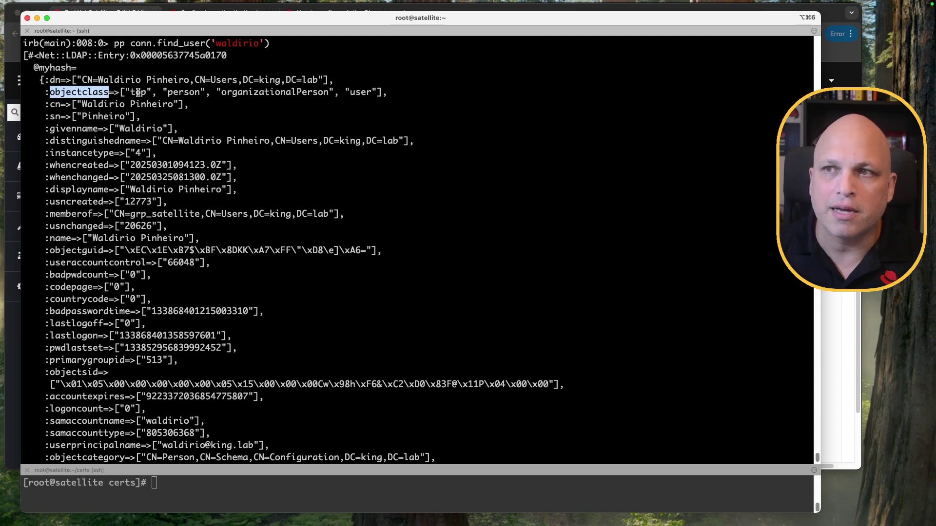
pyautogui.click(61, 103)
pyautogui.doubleClick(52, 117)
pyautogui.doubleClick(72, 128)
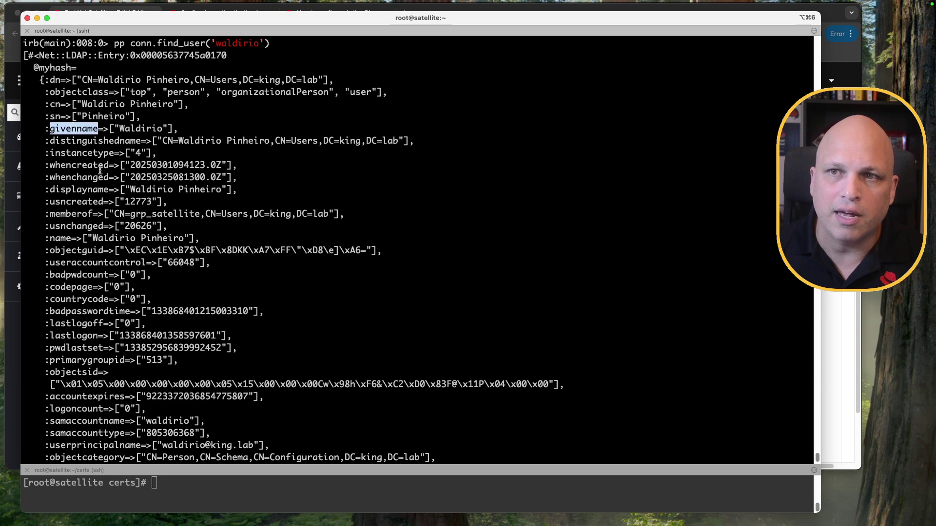
pyautogui.doubleClick(106, 141)
pyautogui.scroll(-4, 153, 199)
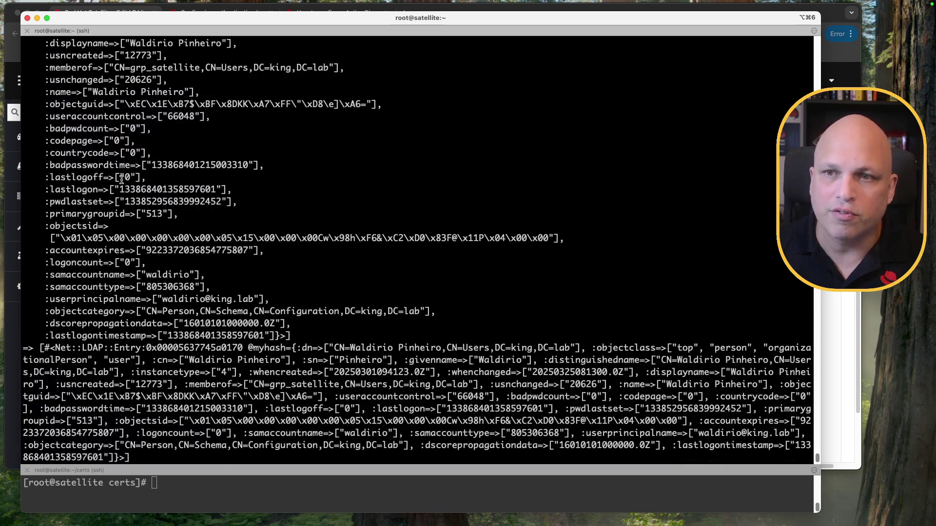
pyautogui.doubleClick(103, 263)
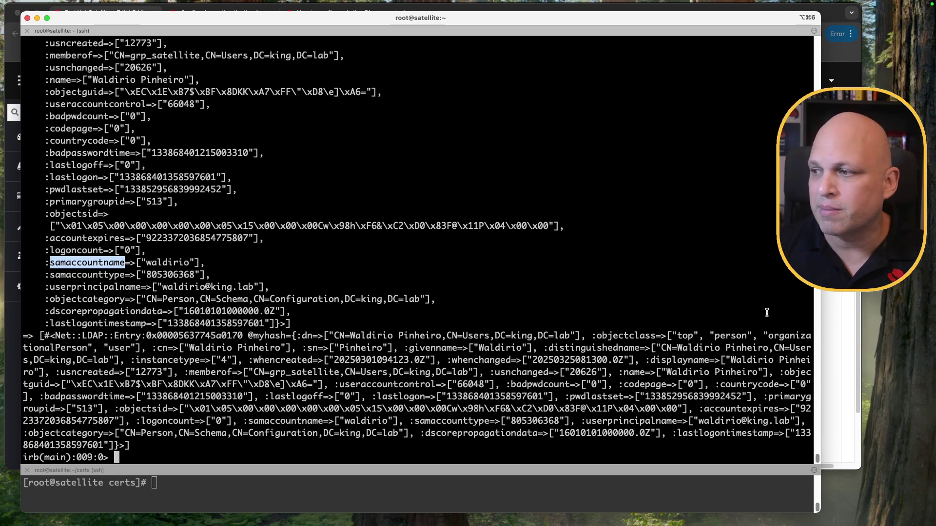
# Step: Match Satellite's sAMAccountName login attribute to the user's samaccountname value
pyautogui.press('super+Tab')
pyautogui.doubleClick(324, 209)
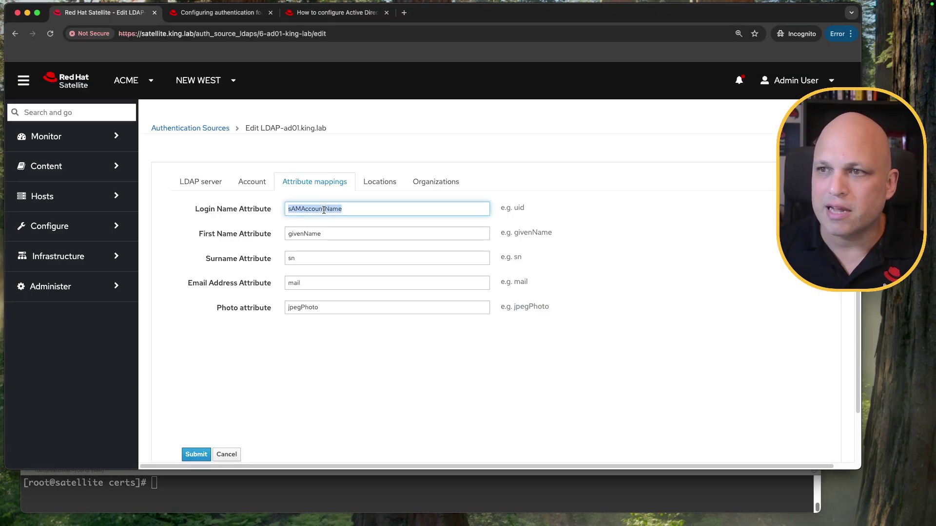
pyautogui.click(257, 500)
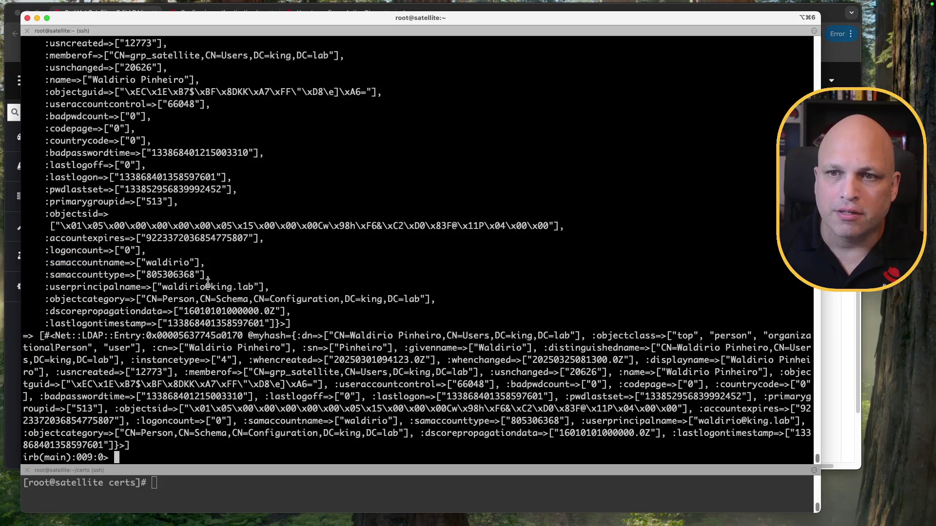
pyautogui.doubleClick(100, 263)
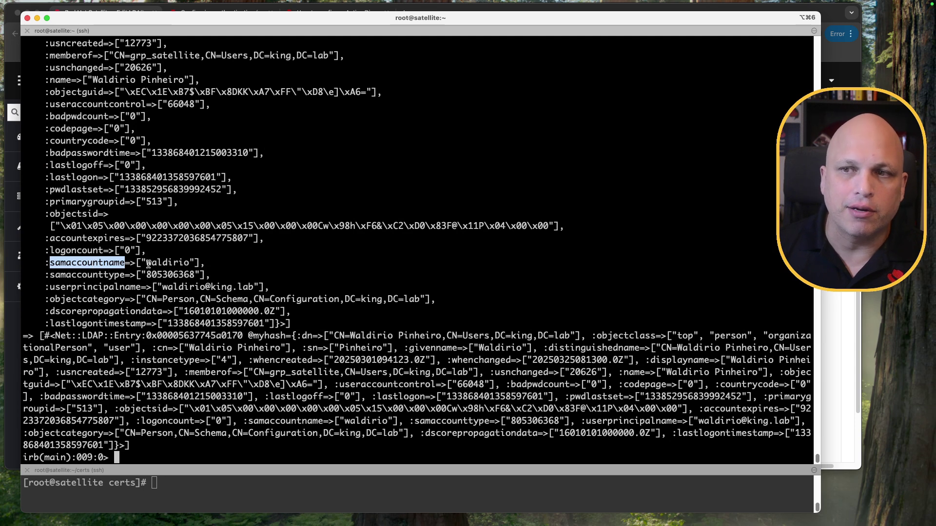
pyautogui.doubleClick(174, 262)
pyautogui.scroll(3, 238, 253)
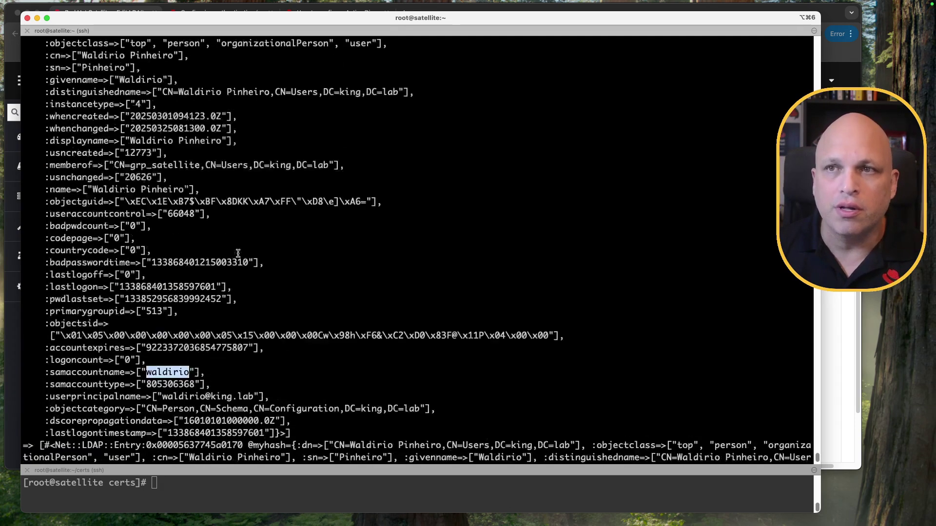
pyautogui.scroll(4, 238, 253)
pyautogui.moveTo(113, 153); pyautogui.dragTo(151, 337)
pyautogui.scroll(-4, 183, 251)
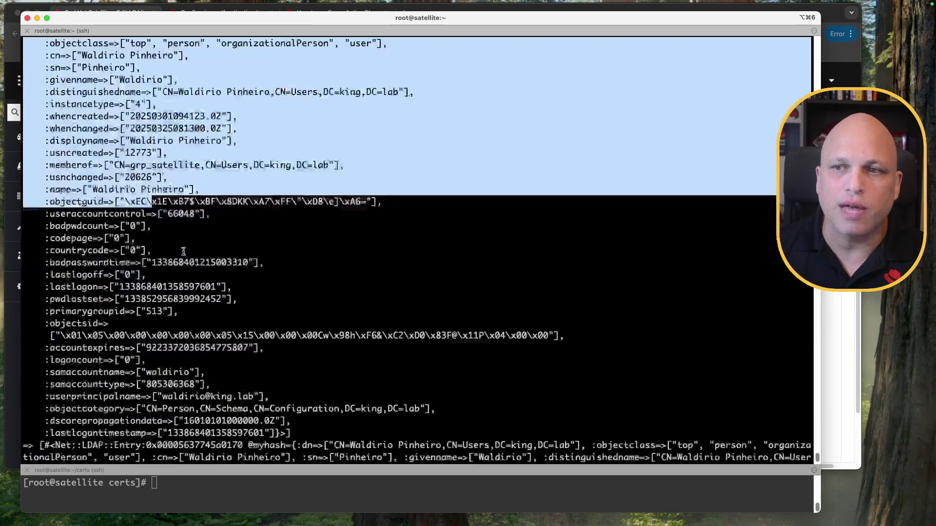
pyautogui.scroll(-3, 183, 251)
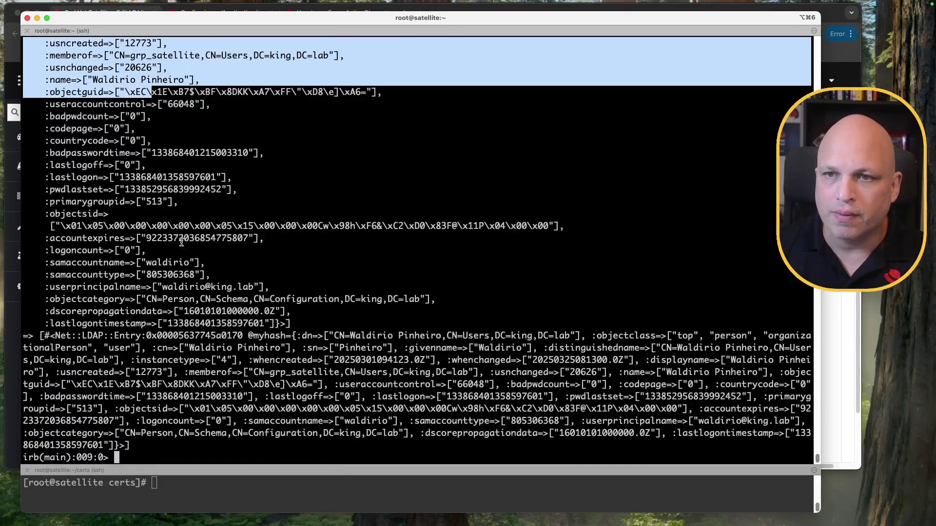
pyautogui.click(181, 243)
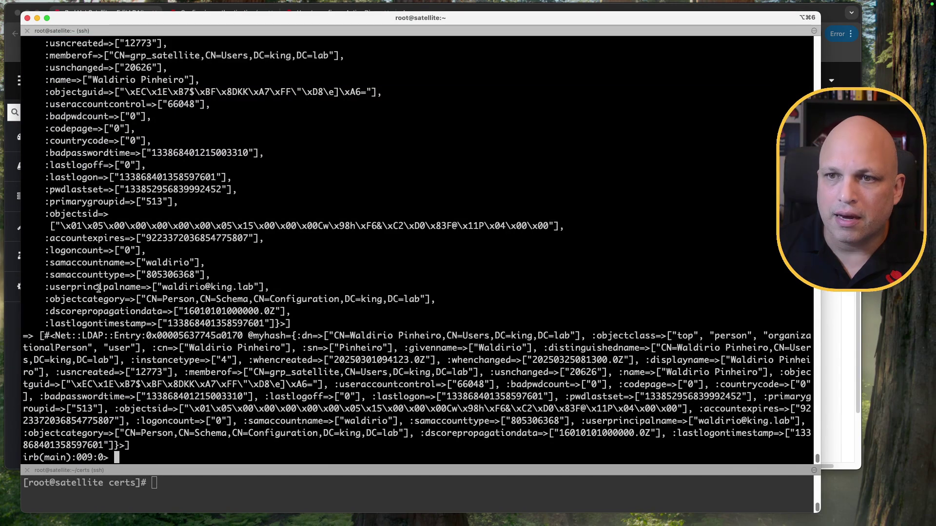
# Step: Compare the userprincipalname value with the docs, then move to the domain controller desktop
pyautogui.doubleClick(99, 287)
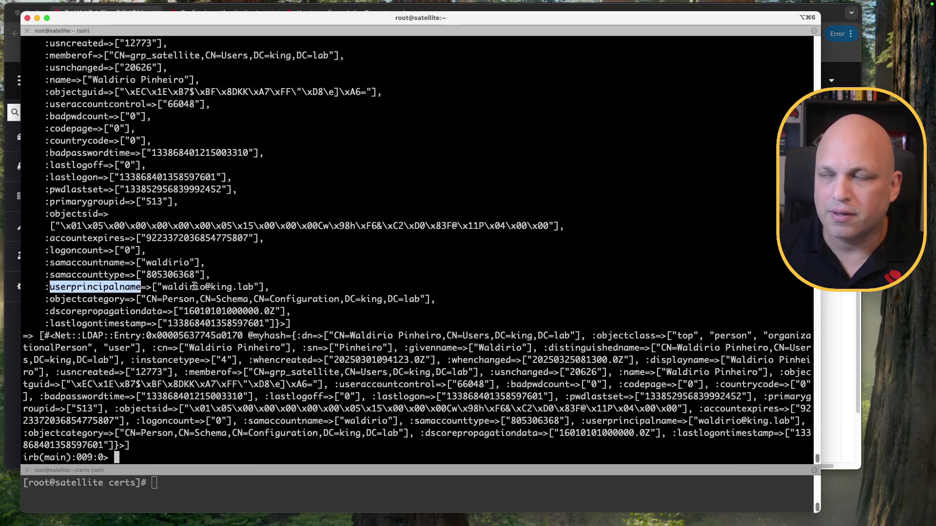
pyautogui.press('super+Tab')
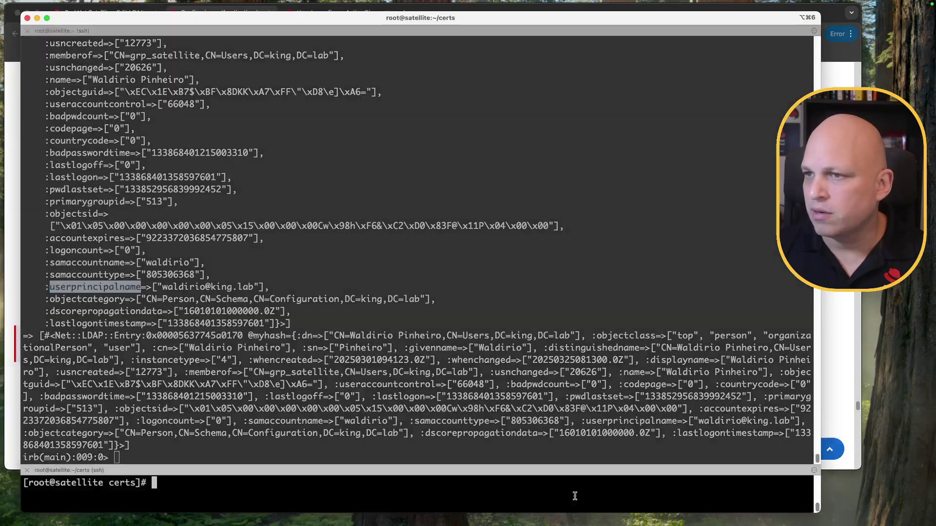
pyautogui.click(577, 500)
pyautogui.click(364, 309)
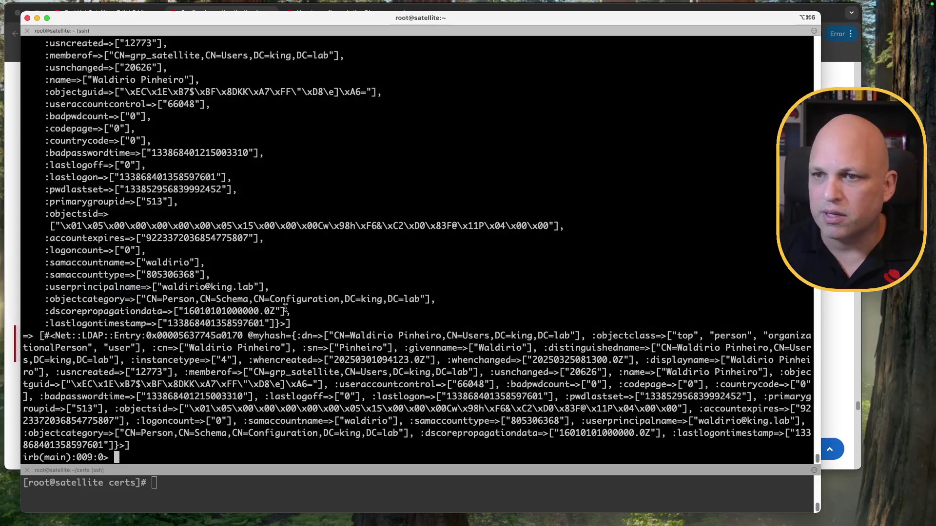
pyautogui.doubleClick(75, 287)
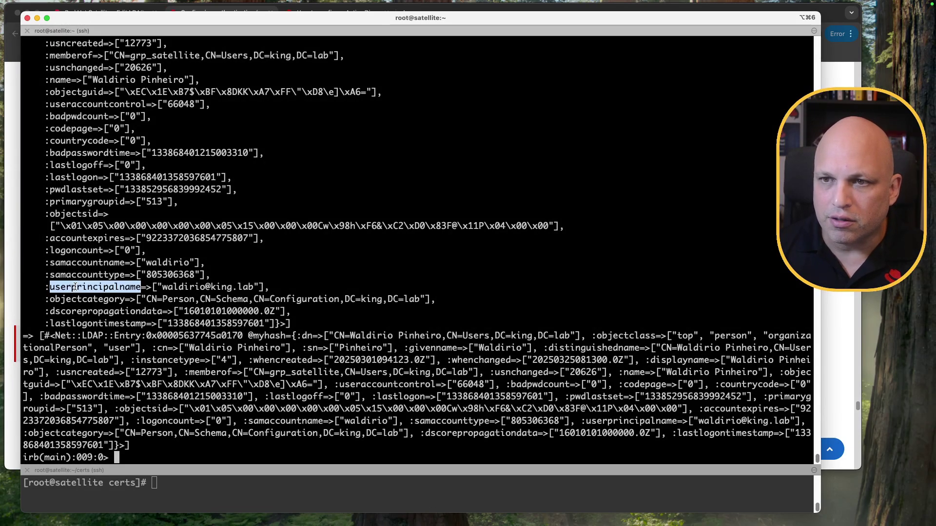
pyautogui.click(184, 289)
pyautogui.moveTo(161, 287); pyautogui.dragTo(256, 288)
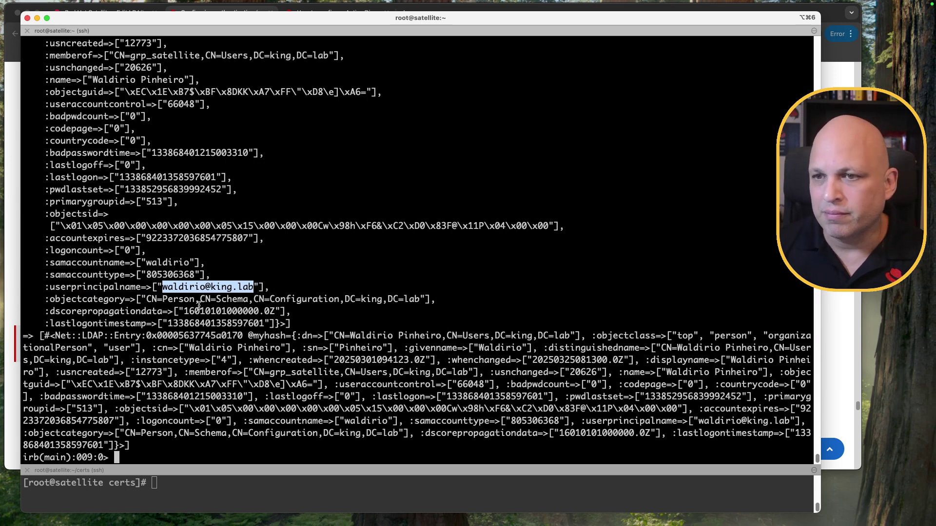
pyautogui.doubleClick(120, 288)
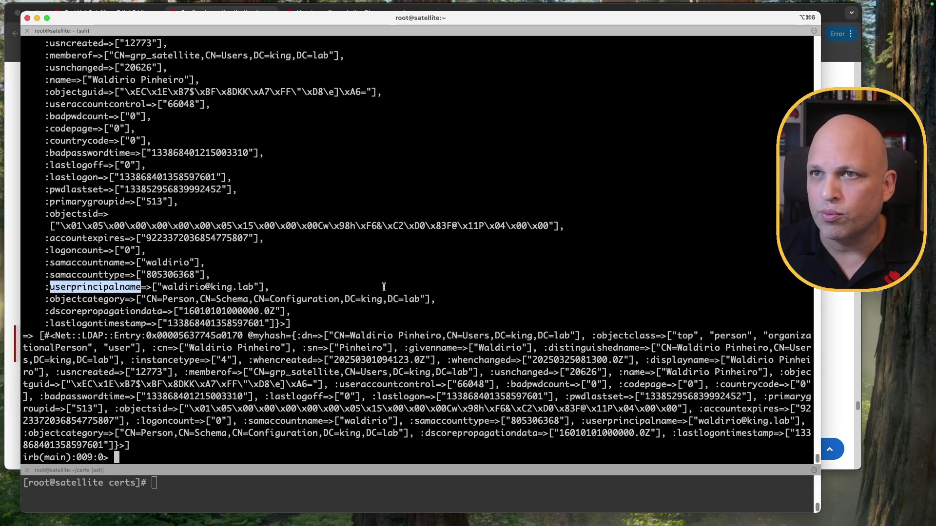
pyautogui.hotkey('ctrl', 'Left')
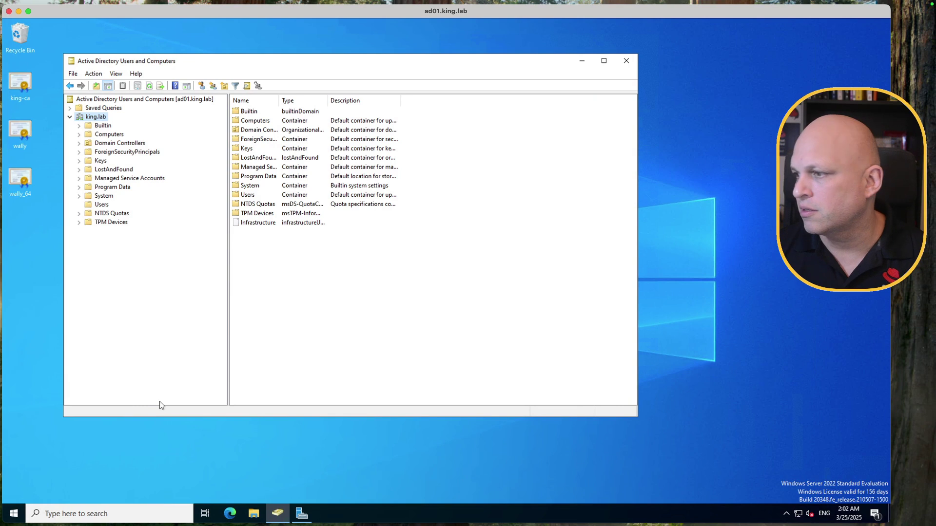
# Step: Leave Active Directory Users and Computers and return to the Satellite console's LDAP entry
pyautogui.click(833, 484)
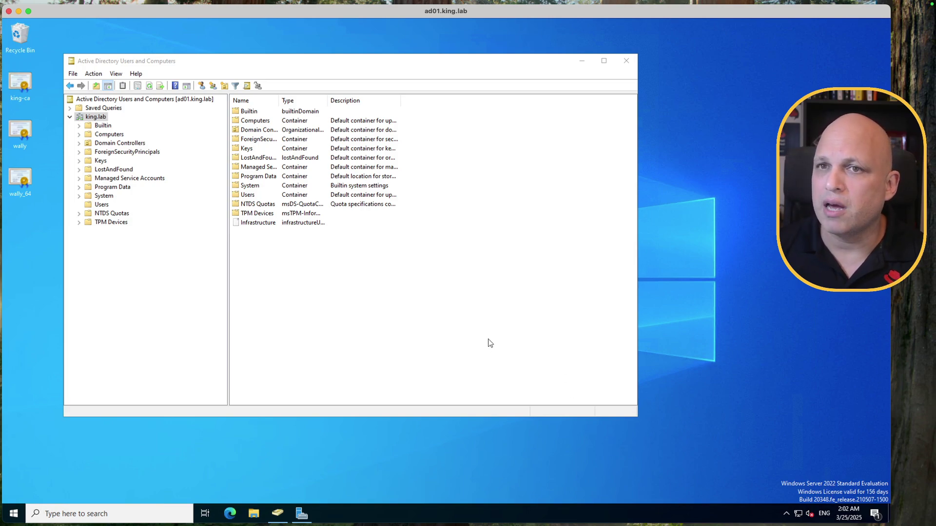
pyautogui.hotkey('ctrl', 'Right')
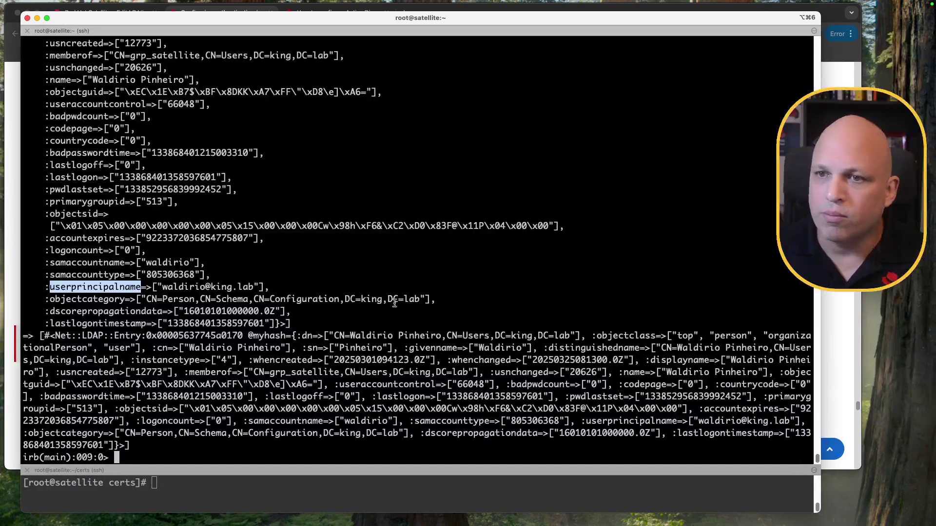
pyautogui.click(301, 311)
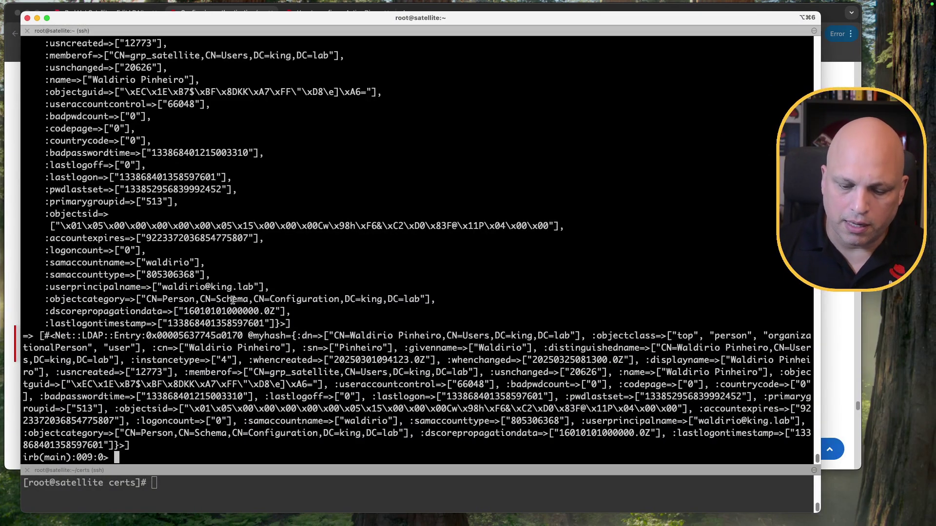
# Step: Clear the console and log the admin user out of Satellite
pyautogui.hotkey('ctrl', 'l')
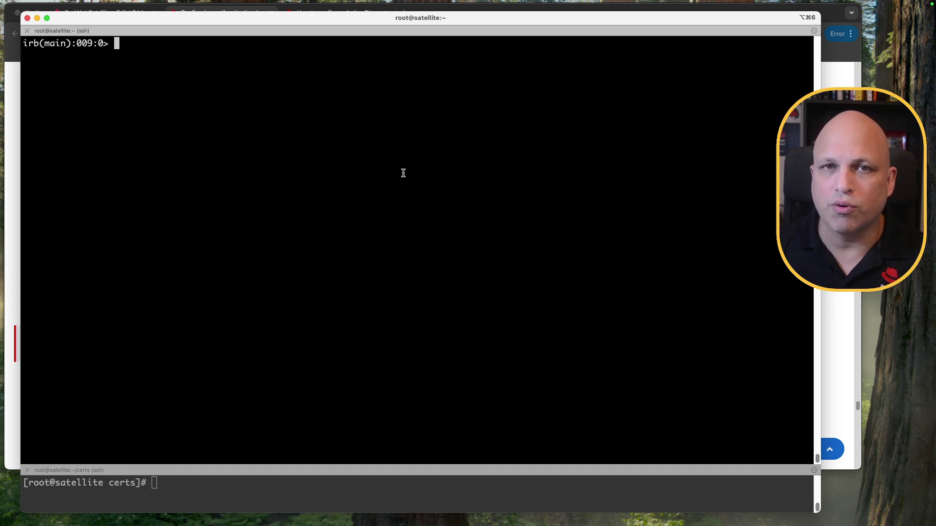
pyautogui.click(12, 188)
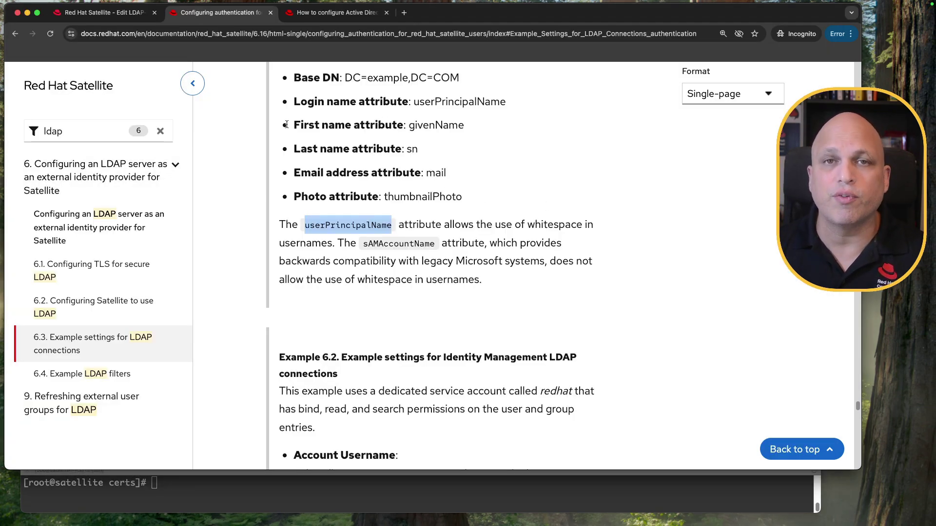
pyautogui.click(102, 12)
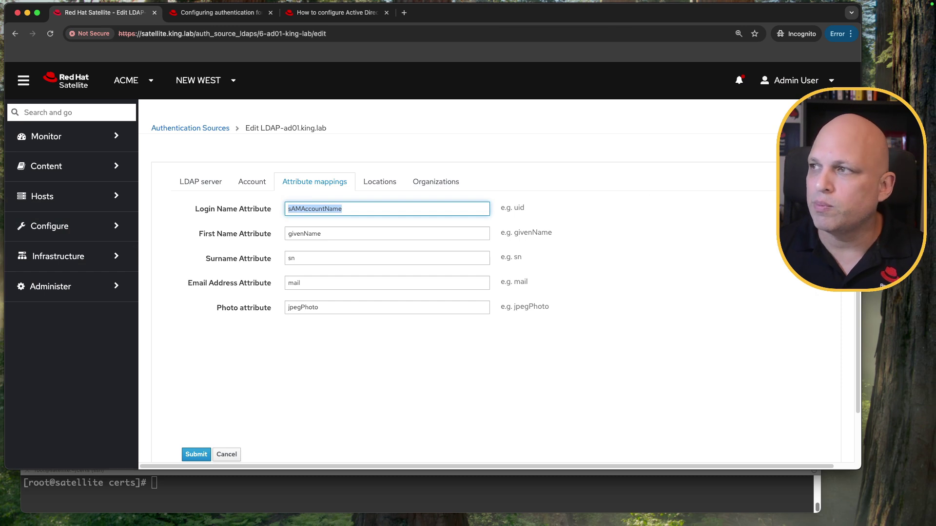
pyautogui.click(815, 81)
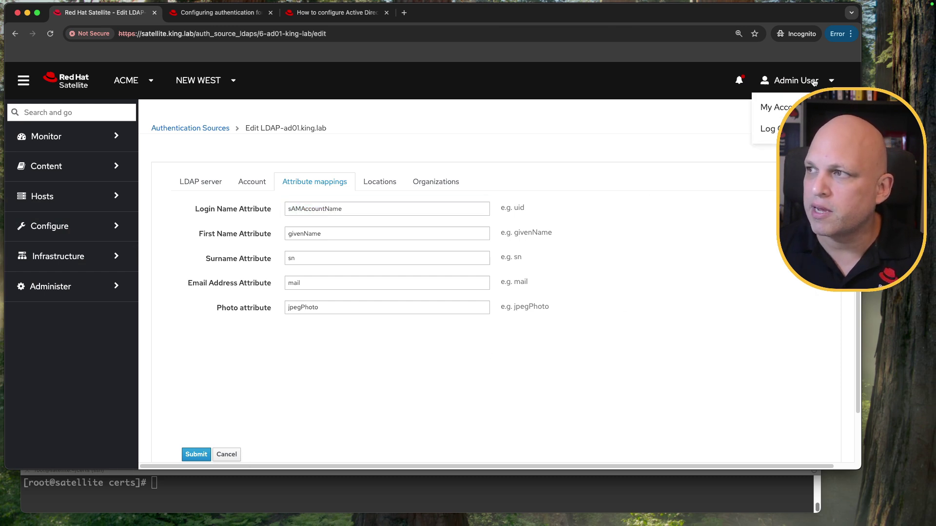
pyautogui.click(767, 129)
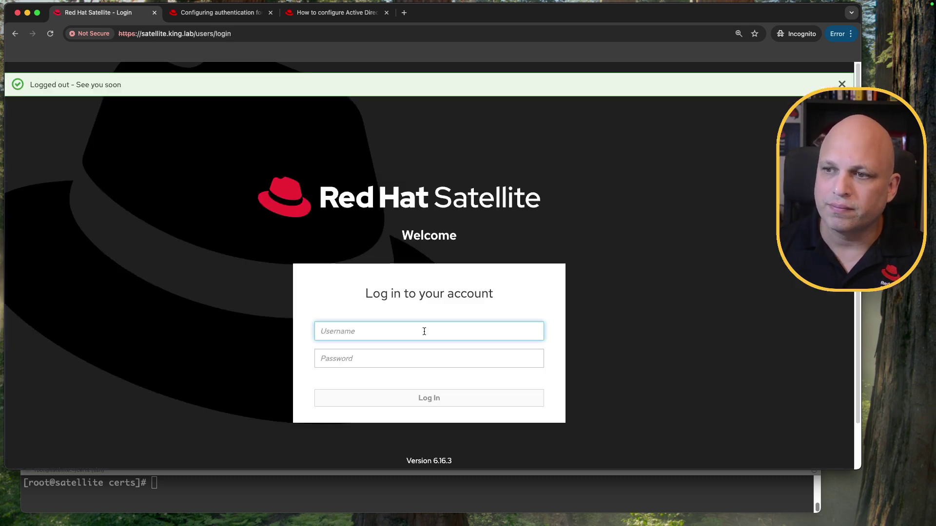
# Step: Sign in with the AD user's username and password
pyautogui.write('waldirio')
pyautogui.press('Tab')
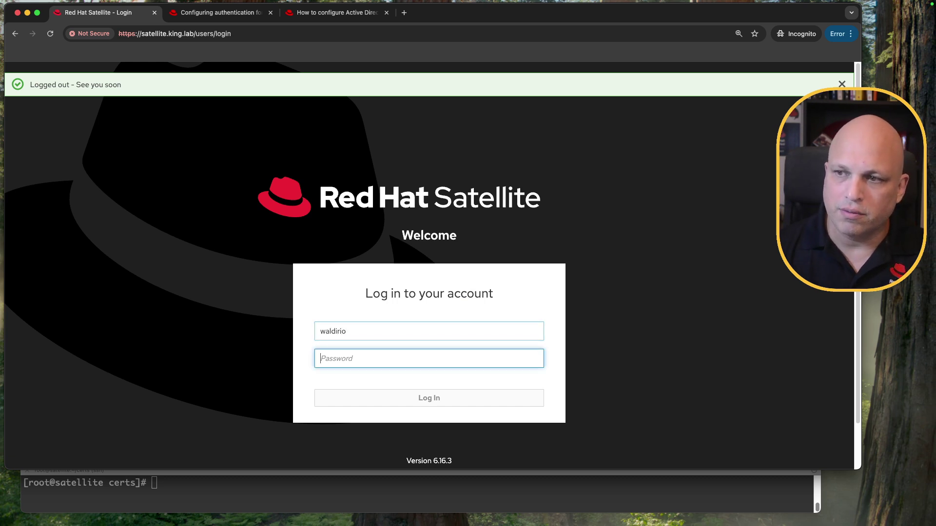
pyautogui.write('•••')
pyautogui.press('BackSpace')
pyautogui.write('••••')
pyautogui.press('Return')
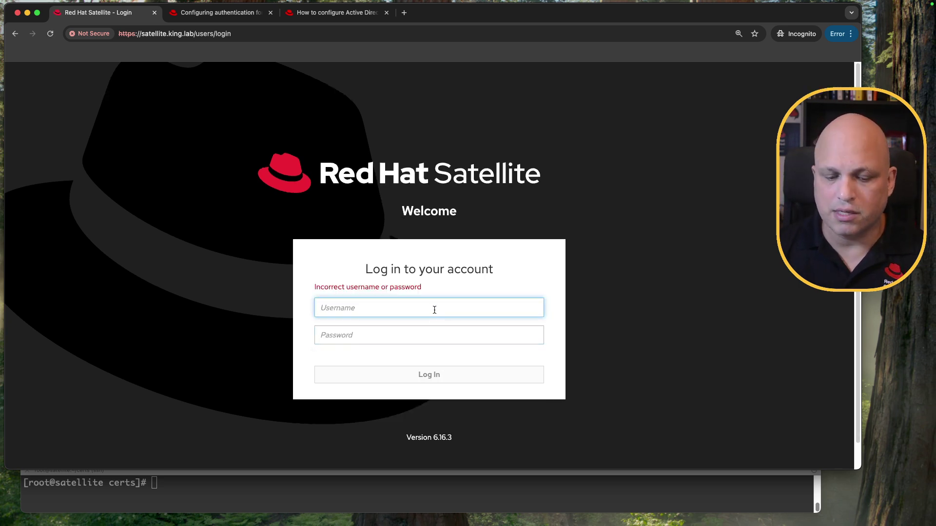
# Step: Retry the AD user's login, which is again rejected
pyautogui.write('waldirio')
pyautogui.press('Tab')
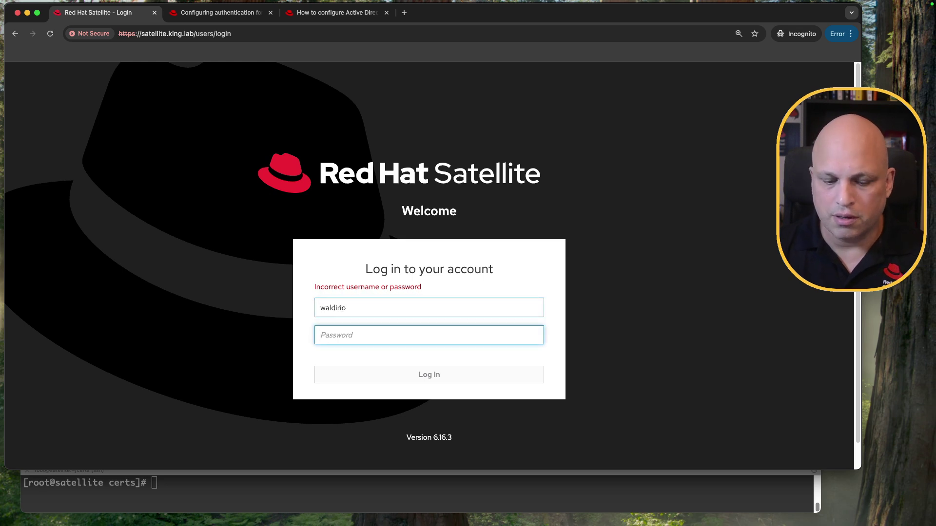
pyautogui.write('•••••••')
pyautogui.press('Return')
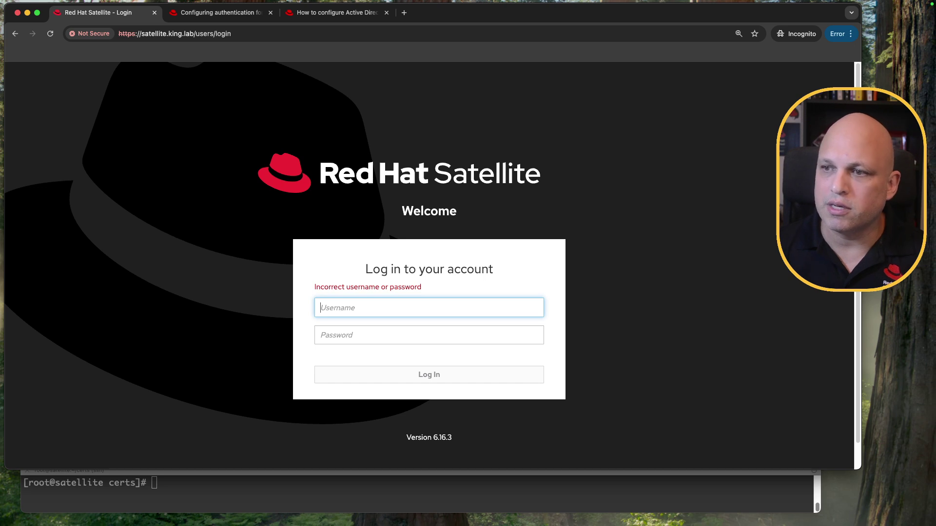
# Step: Start entering admin credentials, then return to the Satellite login page
pyautogui.write('admin')
pyautogui.press('Tab')
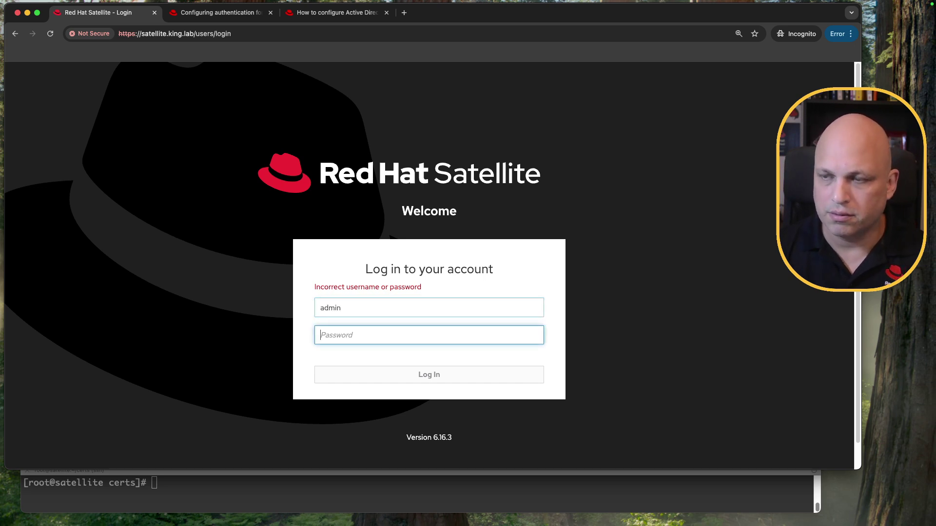
pyautogui.write('••••••')
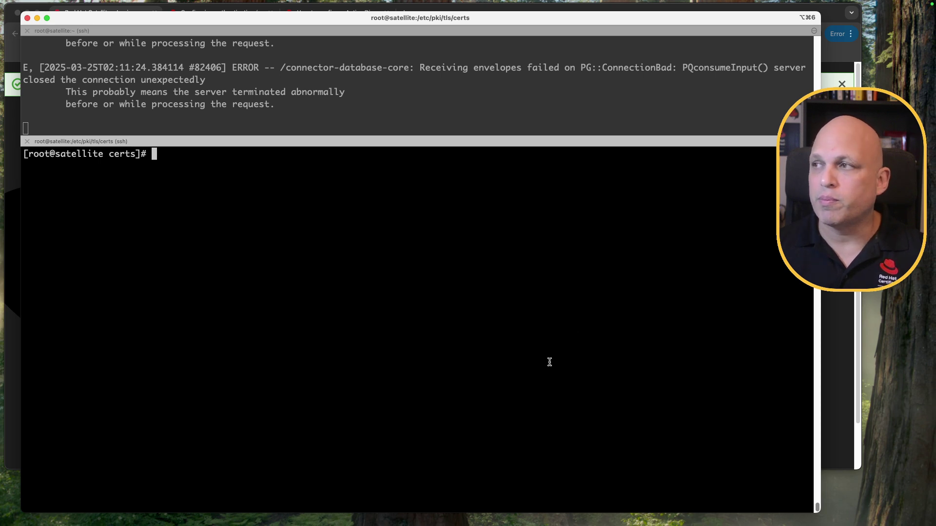
pyautogui.click(840, 128)
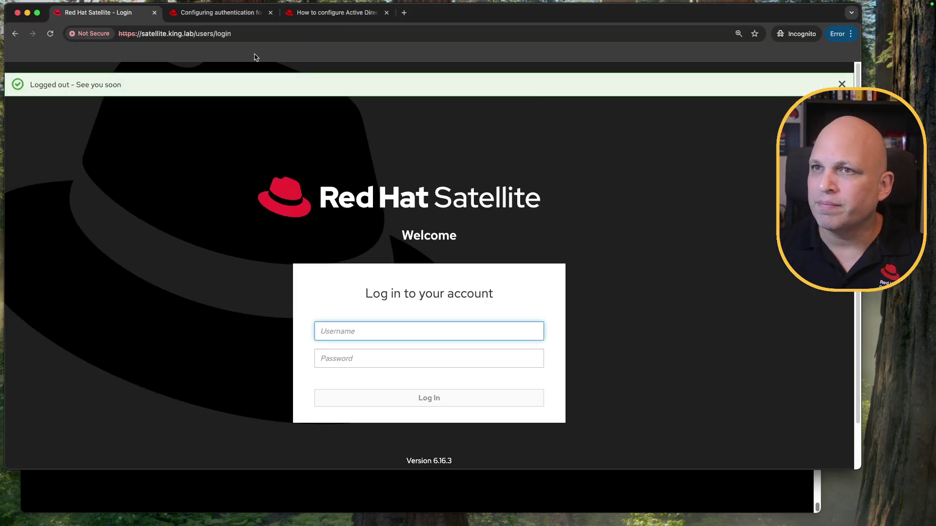
# Step: In the Active Directory configuration article, highlight the service restart command
pyautogui.click(217, 13)
pyautogui.click(321, 18)
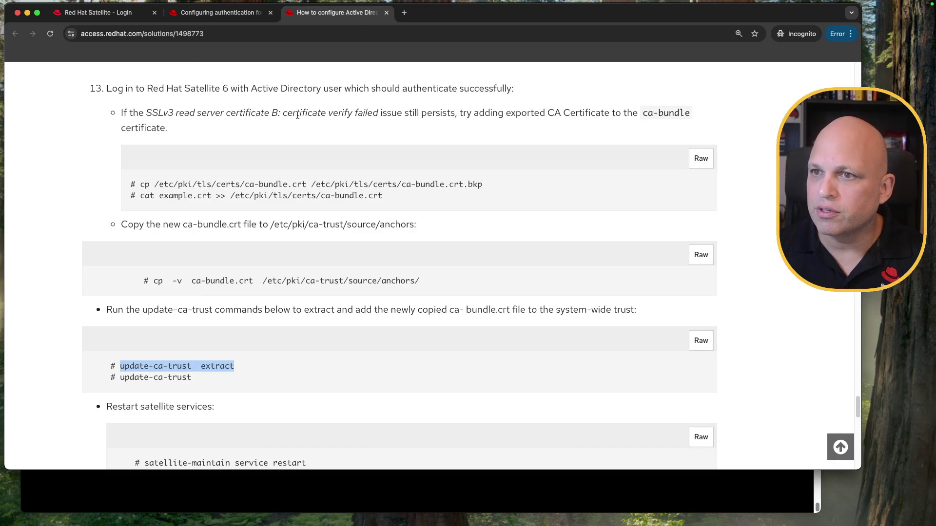
pyautogui.scroll(-3, 243, 194)
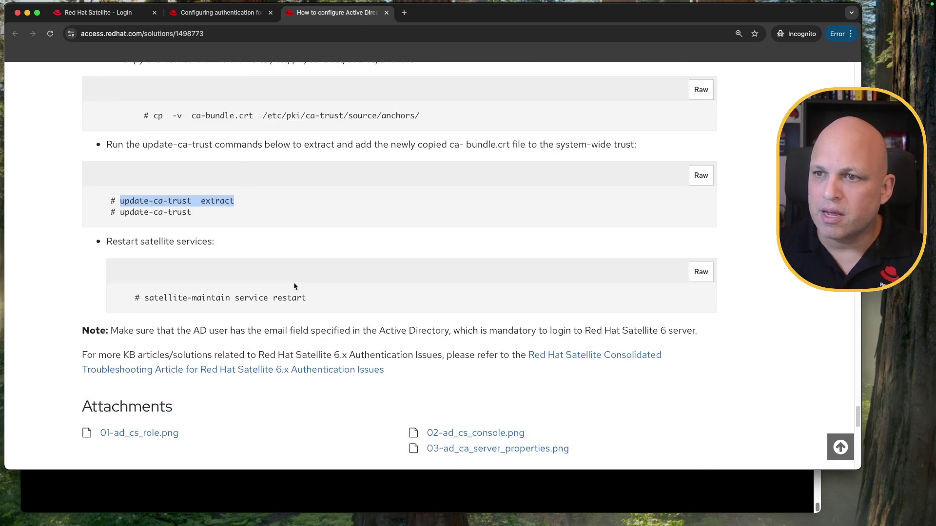
pyautogui.moveTo(154, 300); pyautogui.dragTo(322, 307)
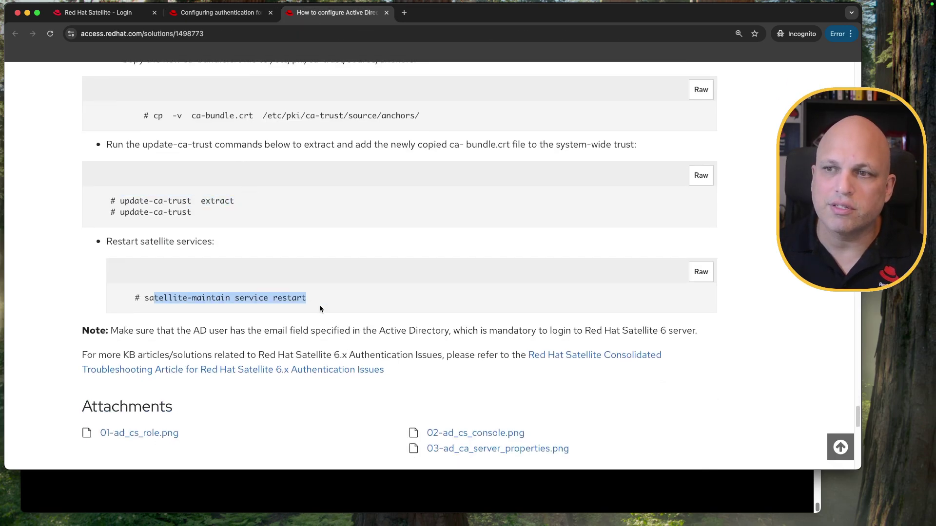
# Step: Back in the secure LDAP TLS section, highlight the step about deleting the downloaded certificate
pyautogui.click(217, 16)
pyautogui.scroll(20, 427, 260)
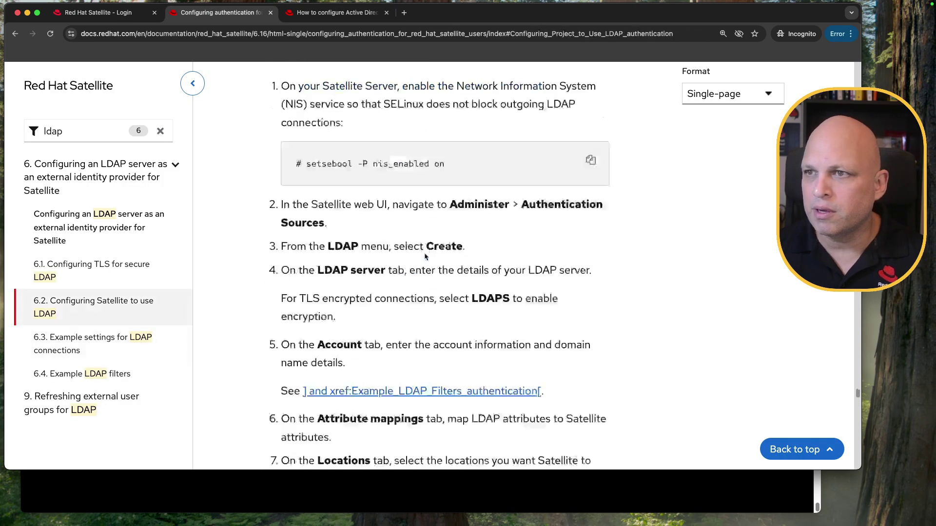
pyautogui.scroll(6, 425, 257)
pyautogui.scroll(-12, 425, 257)
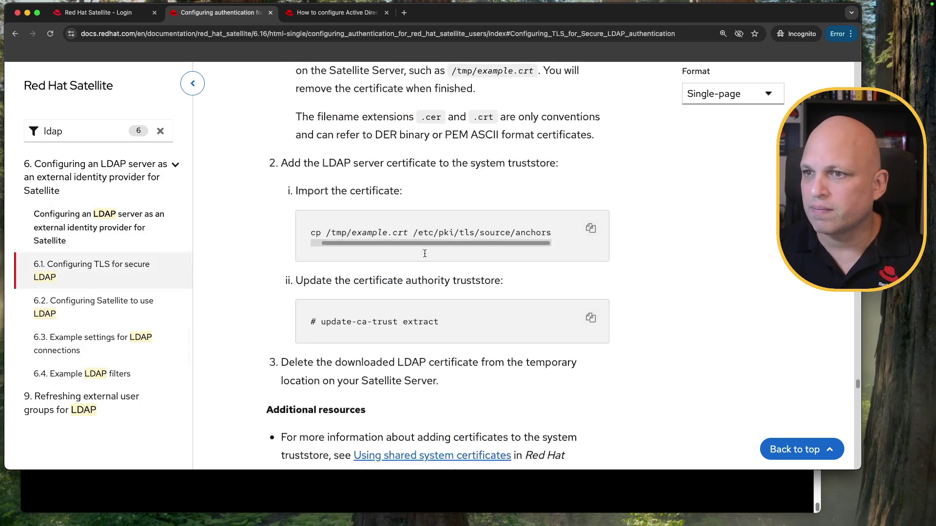
pyautogui.moveTo(308, 298); pyautogui.dragTo(379, 298)
pyautogui.tripleClick(379, 298)
# Step: Clear the highlight and recall the earlier foreman-maintain service restart command in the SSH terminal
pyautogui.click(382, 290)
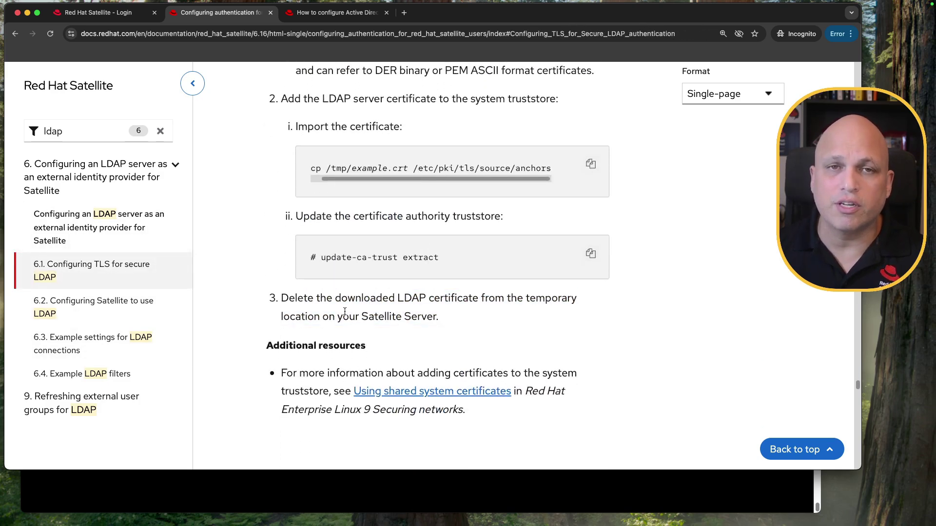
pyautogui.click(361, 490)
pyautogui.press('Up')
pyautogui.press('Up')
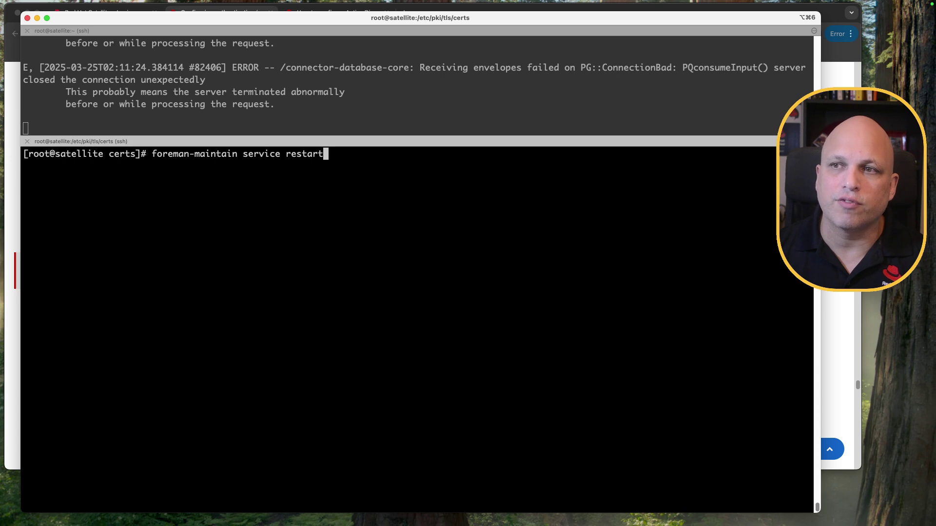
# Step: Enter the recalled foreman-maintain service restart line prefixed with # so nothing runs
pyautogui.hotkey('ctrl', 'a')
pyautogui.write('#')
pyautogui.press('Return')
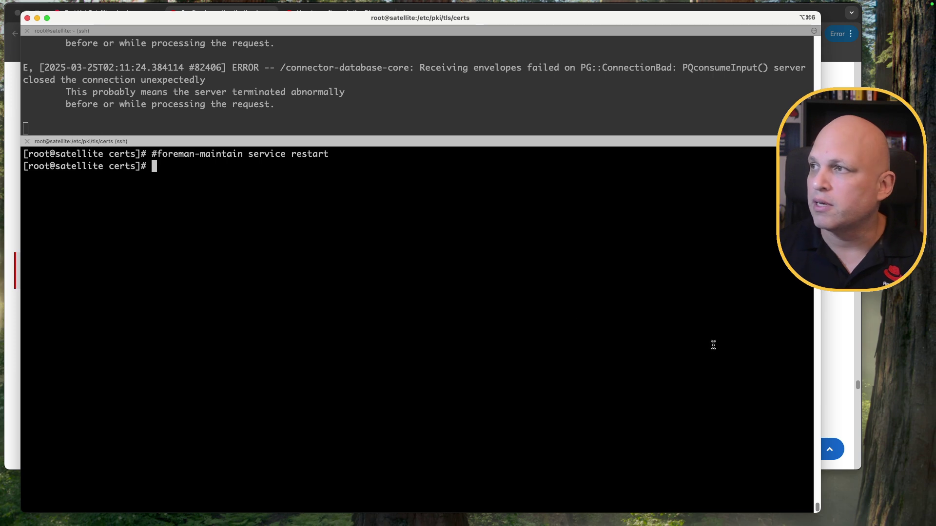
pyautogui.click(838, 52)
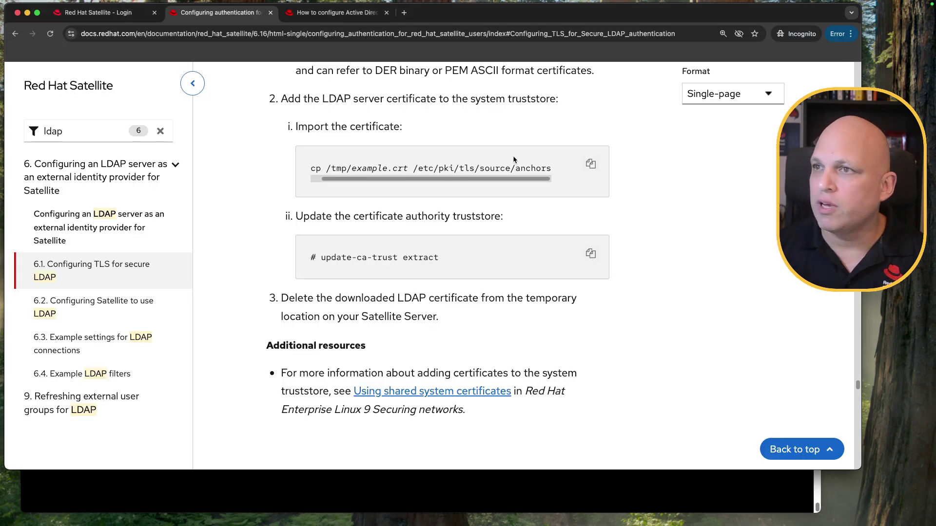
# Step: Log in to Satellite with the AD user's username and password and highlight the email-required error
pyautogui.click(98, 12)
pyautogui.write('waldirio')
pyautogui.press('Tab')
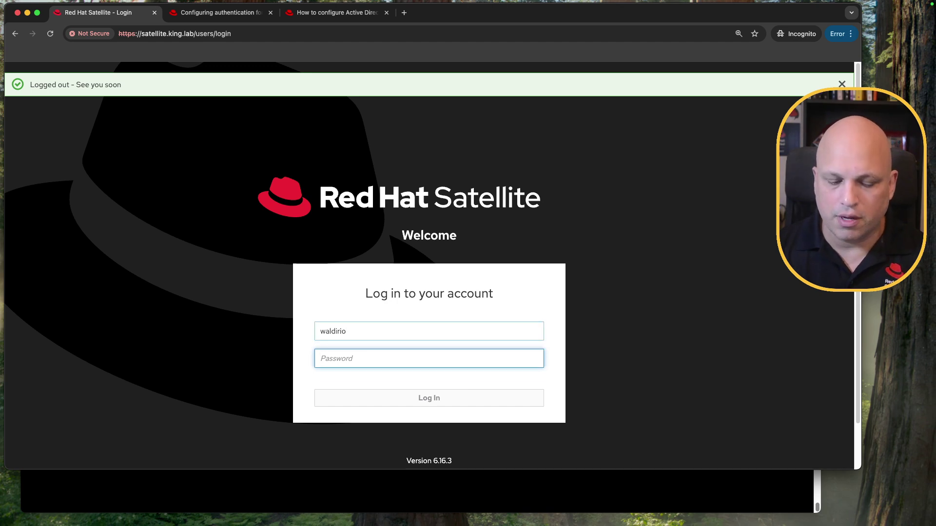
pyautogui.write('•••••••')
pyautogui.press('Return')
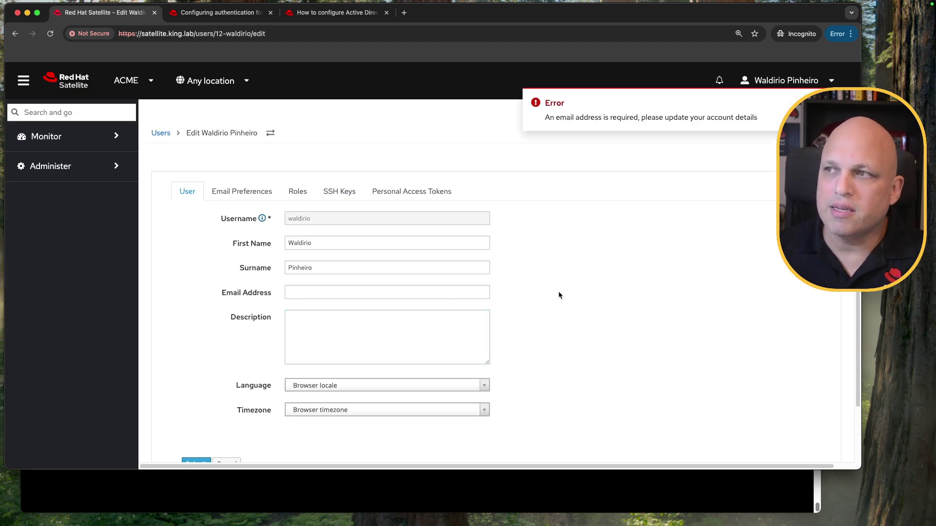
pyautogui.tripleClick(577, 119)
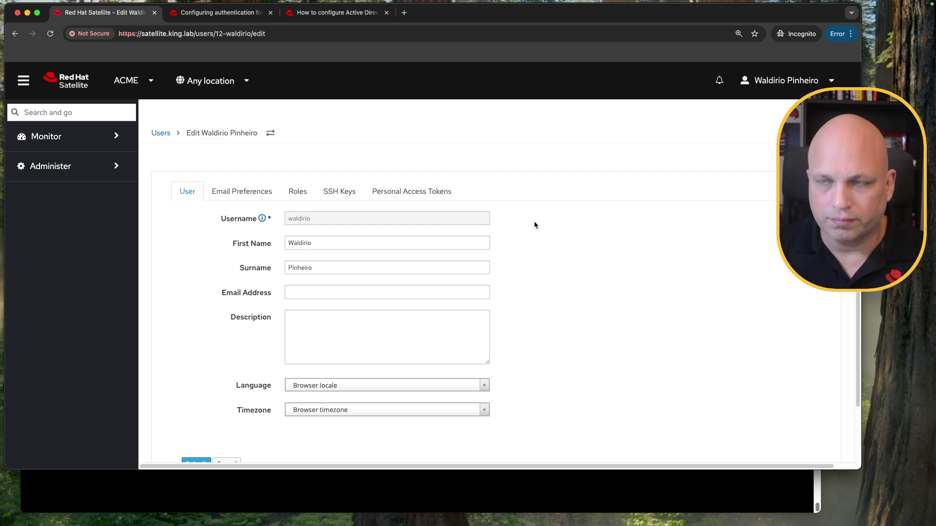
pyautogui.hotkey('ctrl', 'Left')
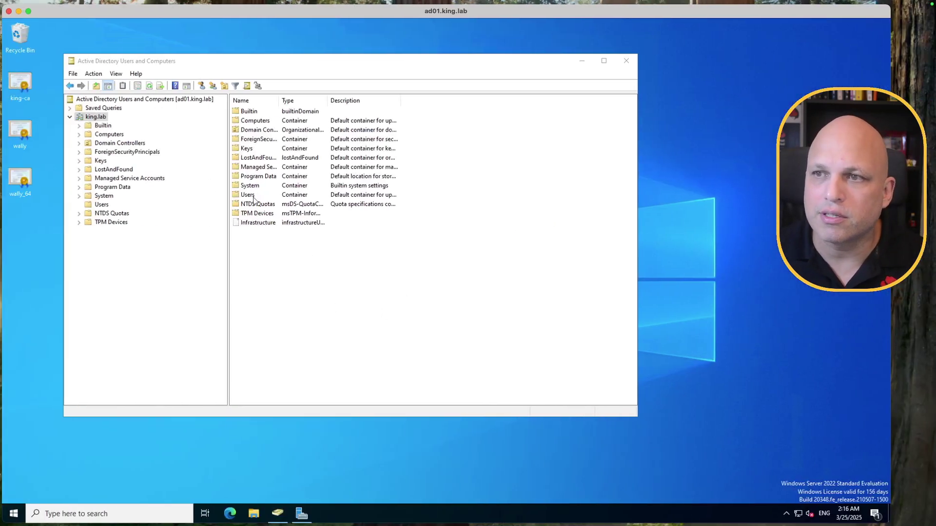
# Step: Open the AD user's Properties from the Users container and check its empty E-mail field
pyautogui.doubleClick(250, 194)
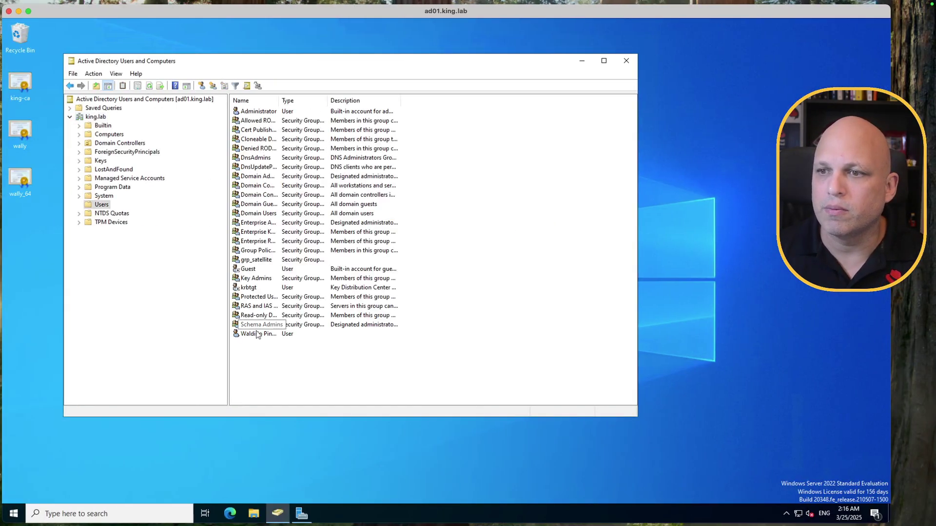
pyautogui.doubleClick(258, 334)
pyautogui.click(356, 296)
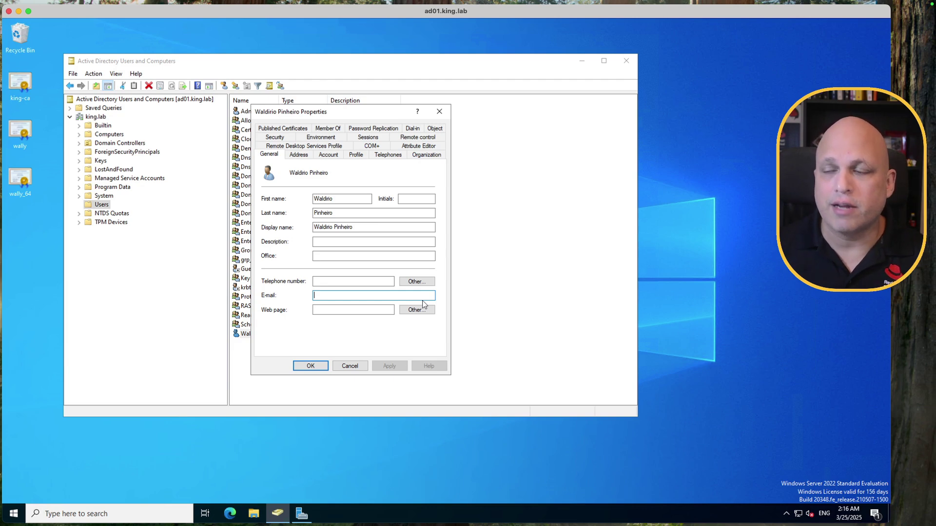
pyautogui.hotkey('ctrl', 'Right')
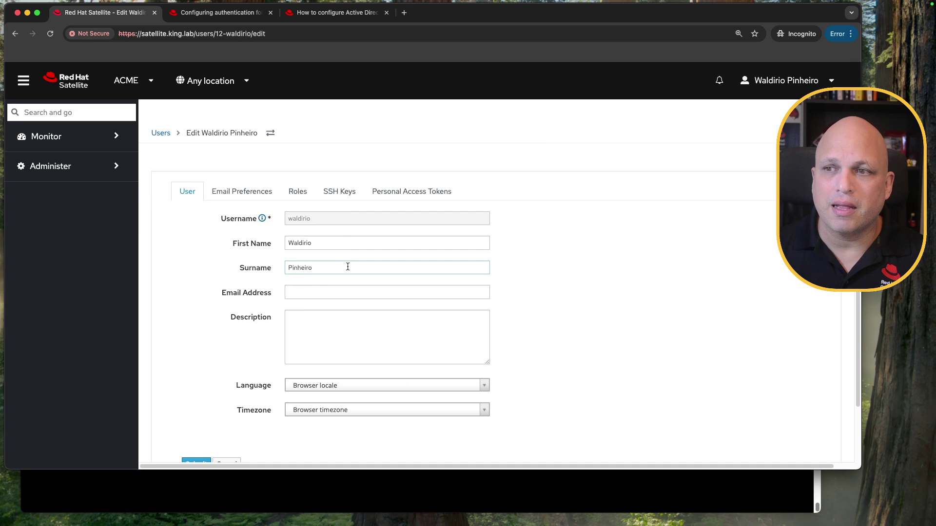
# Step: Enter the AD user's e-mail address on the Satellite account page and submit it
pyautogui.click(365, 292)
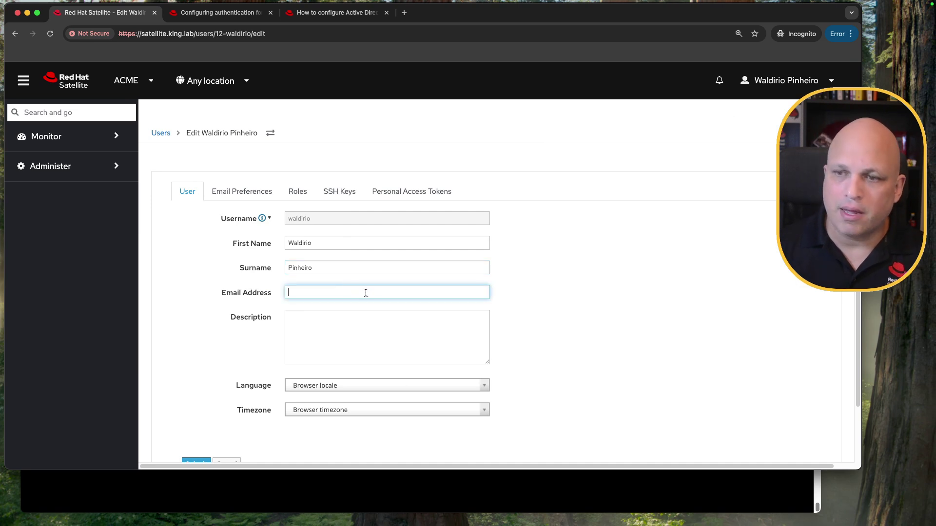
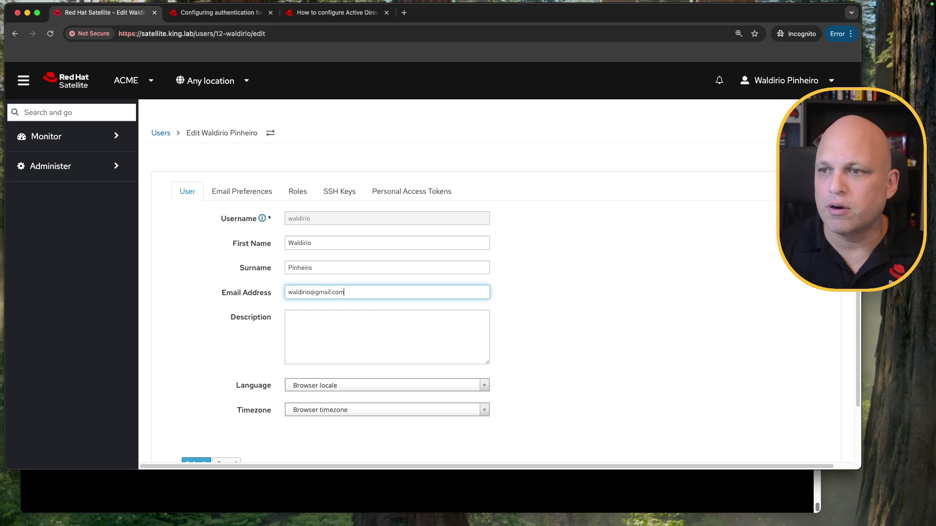
pyautogui.scroll(-2, 218, 422)
pyautogui.click(202, 401)
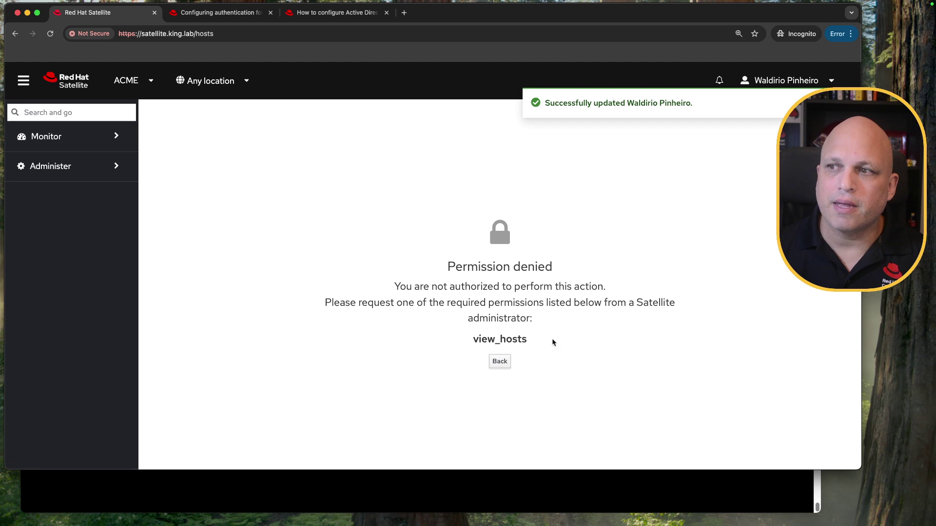
# Step: Log out, log back in as the AD user, and expand the Monitor and Administer menus
pyautogui.click(813, 83)
pyautogui.click(777, 130)
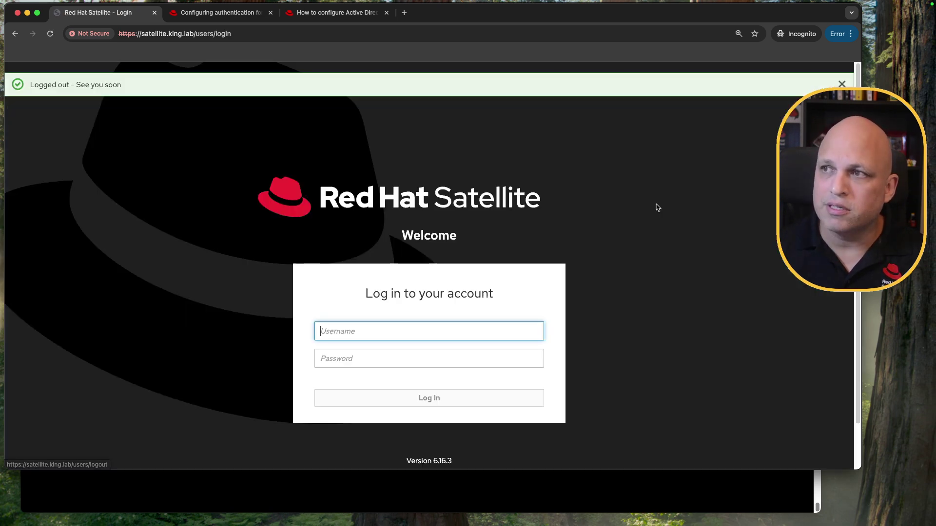
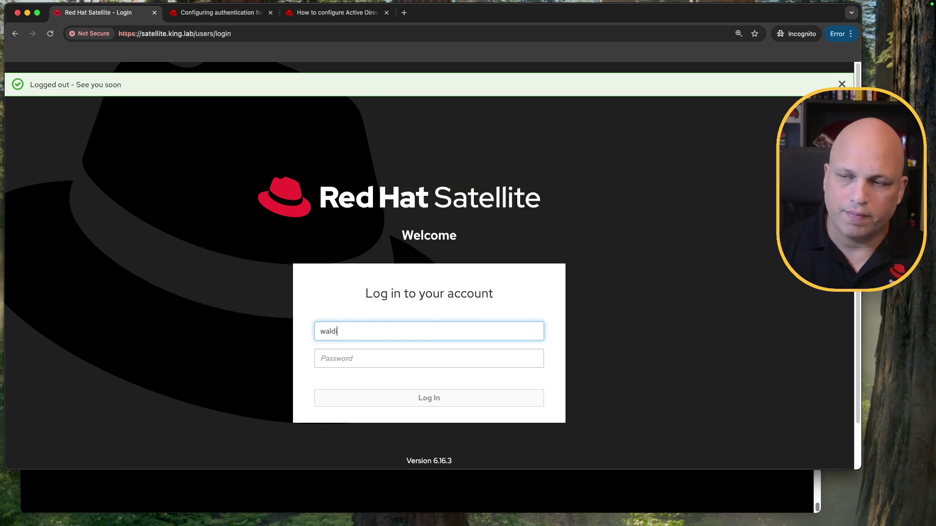
pyautogui.press('Tab')
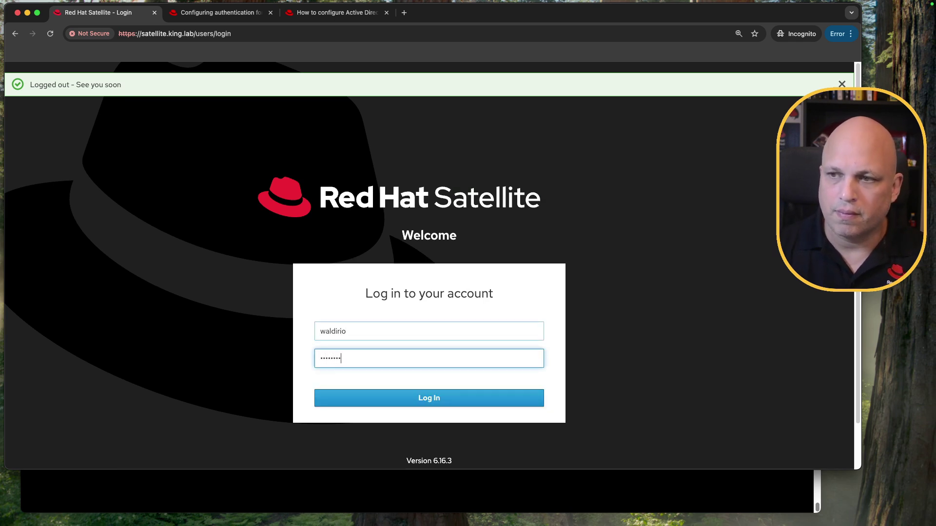
pyautogui.press('Return')
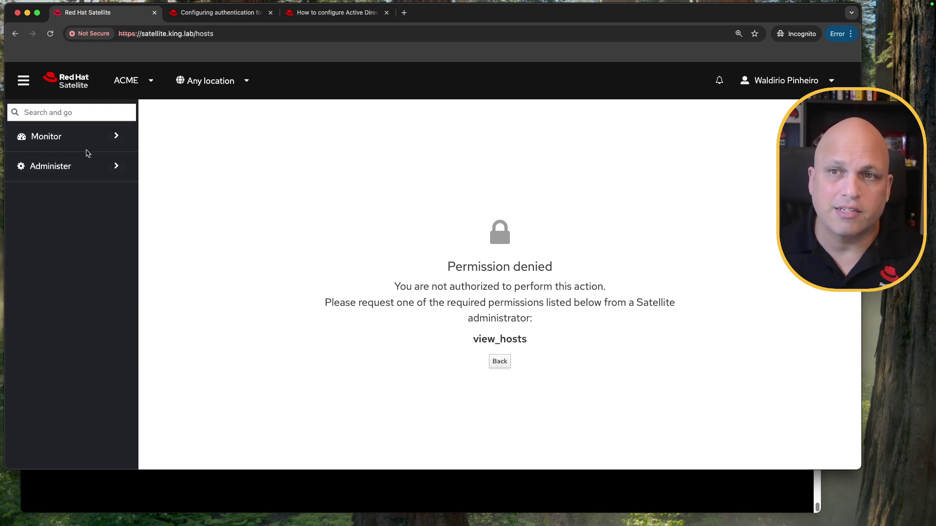
pyautogui.click(89, 137)
pyautogui.click(96, 224)
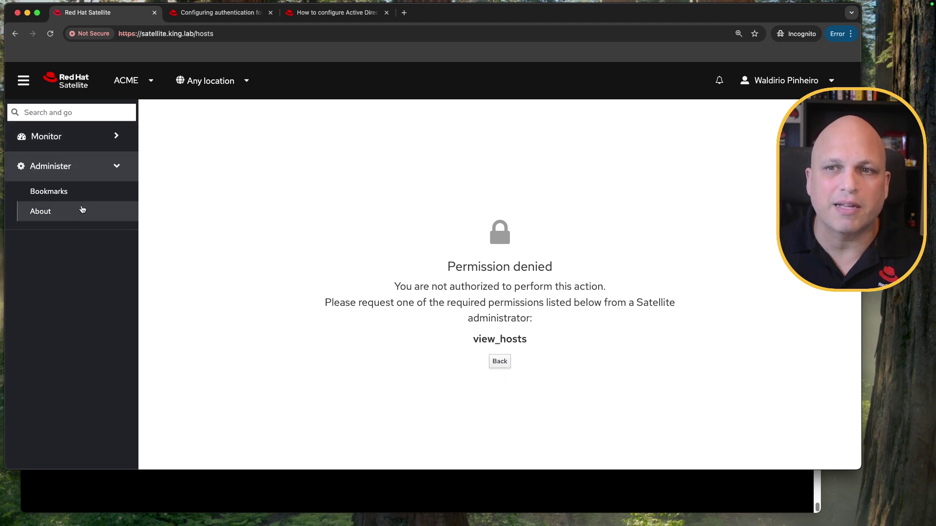
# Step: Log the AD user out and begin signing in as admin
pyautogui.click(803, 86)
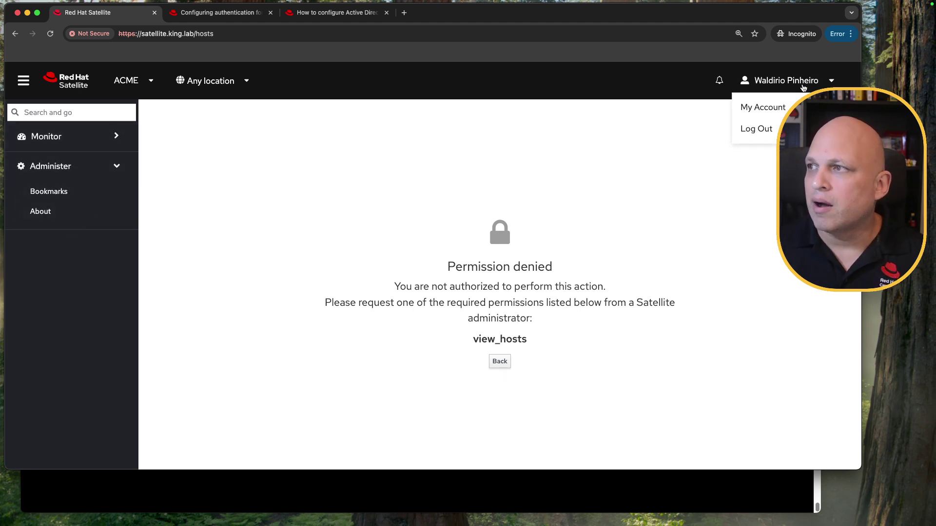
pyautogui.click(766, 130)
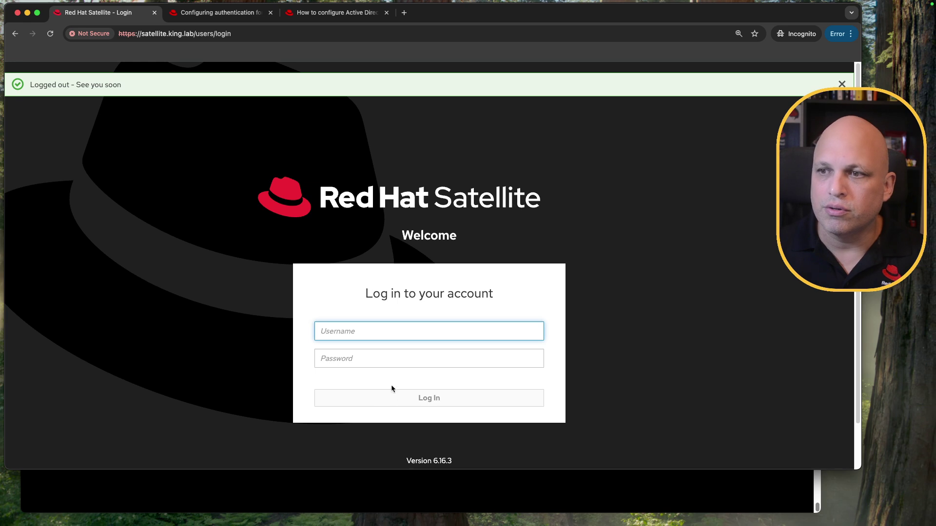
pyautogui.write('ad')
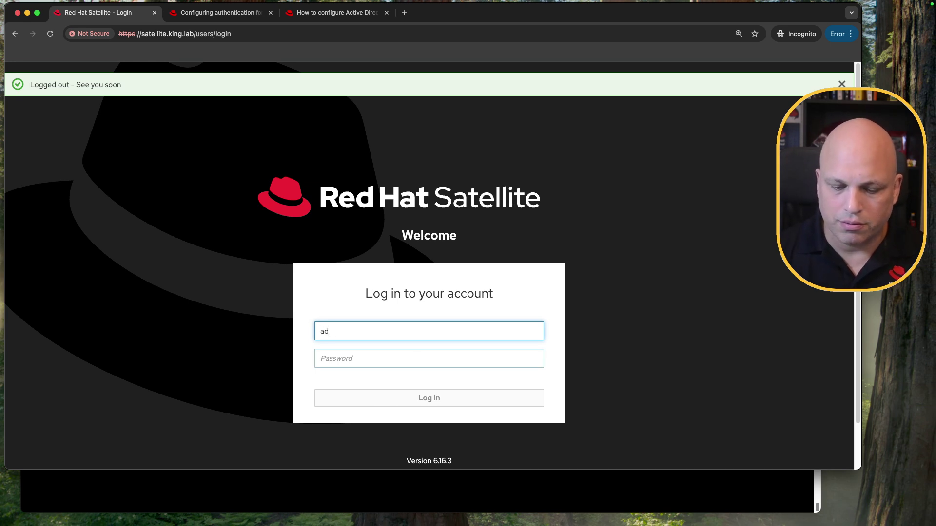
pyautogui.write('min')
pyautogui.press('Tab')
# Step: As admin, delete the AD user's account from the Administer > Users list
pyautogui.write('••••••')
pyautogui.press('Return')
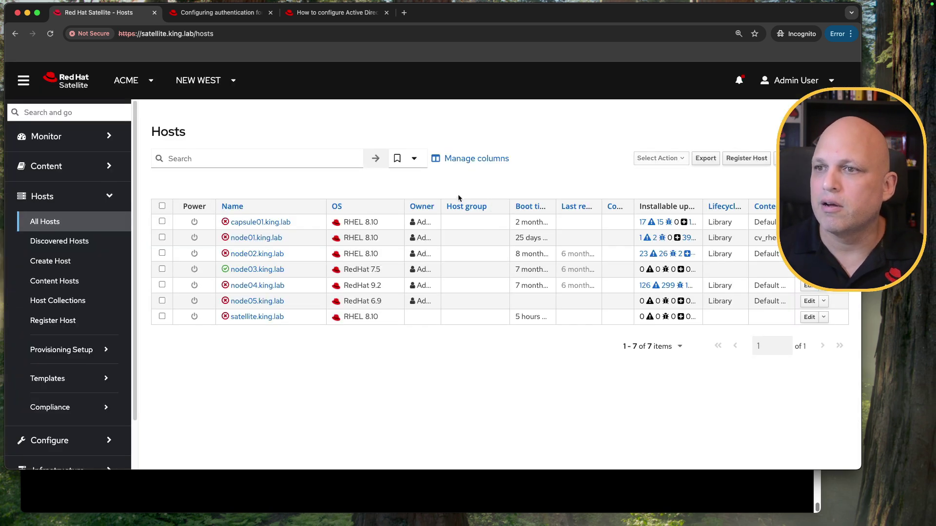
pyautogui.scroll(-2, 90, 418)
pyautogui.click(74, 448)
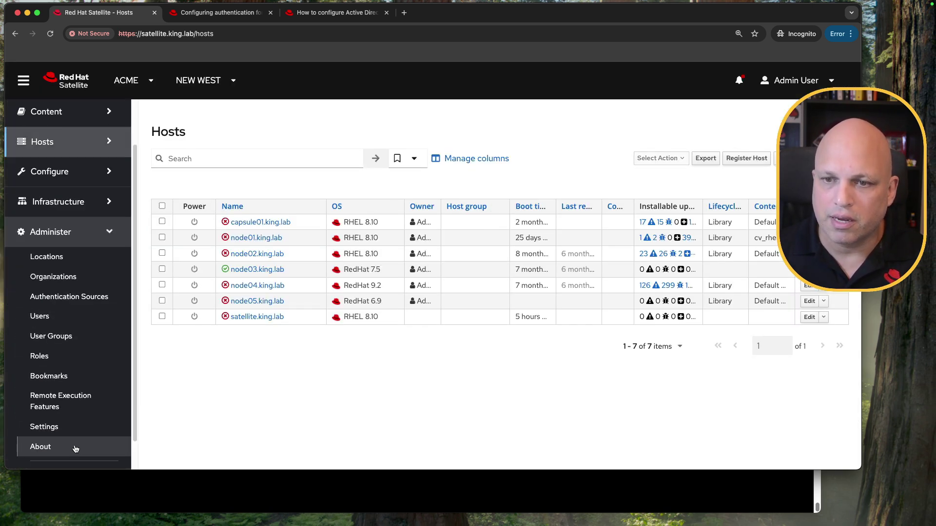
pyautogui.click(74, 316)
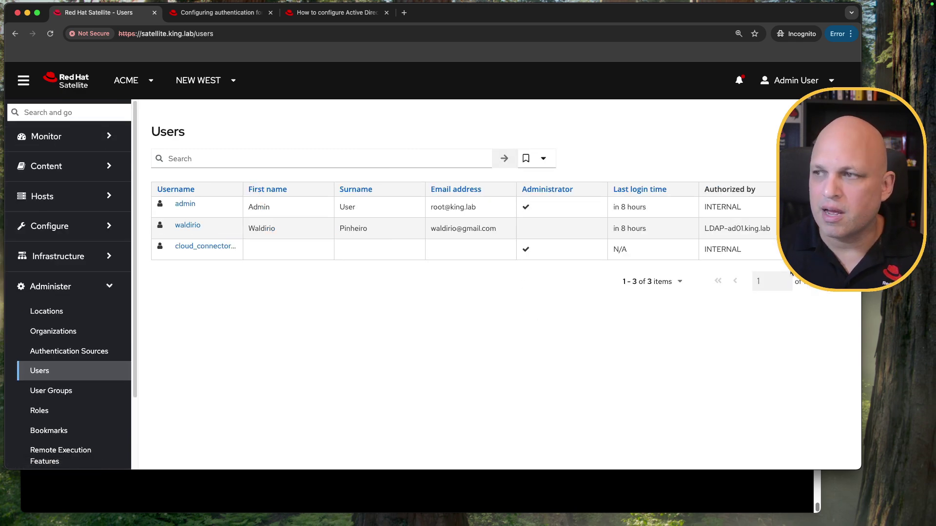
pyautogui.click(819, 228)
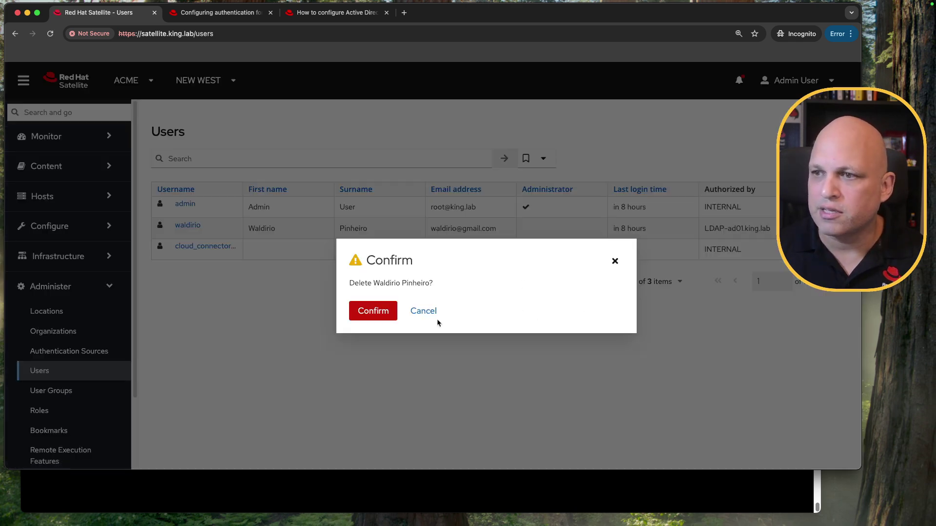
pyautogui.click(376, 312)
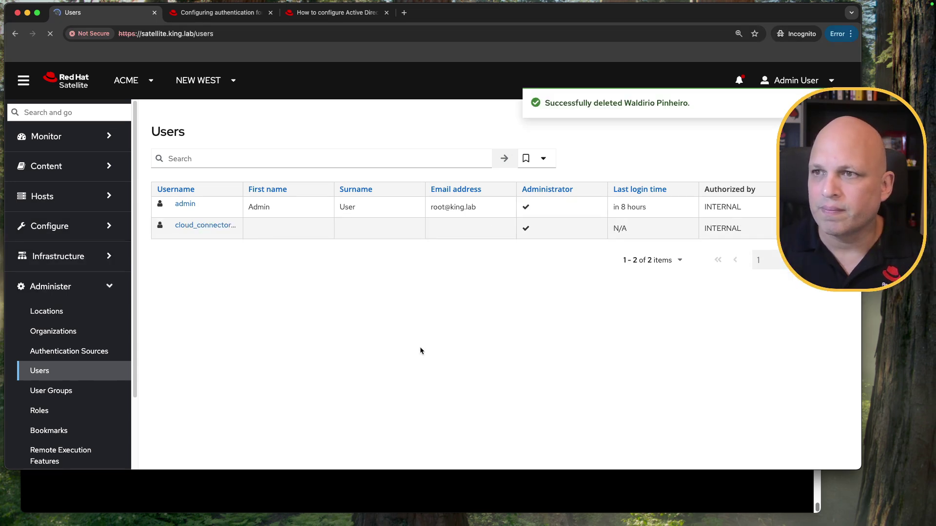
# Step: Log out, sign in again as the AD user, and highlight the email-required error
pyautogui.click(798, 83)
pyautogui.click(765, 127)
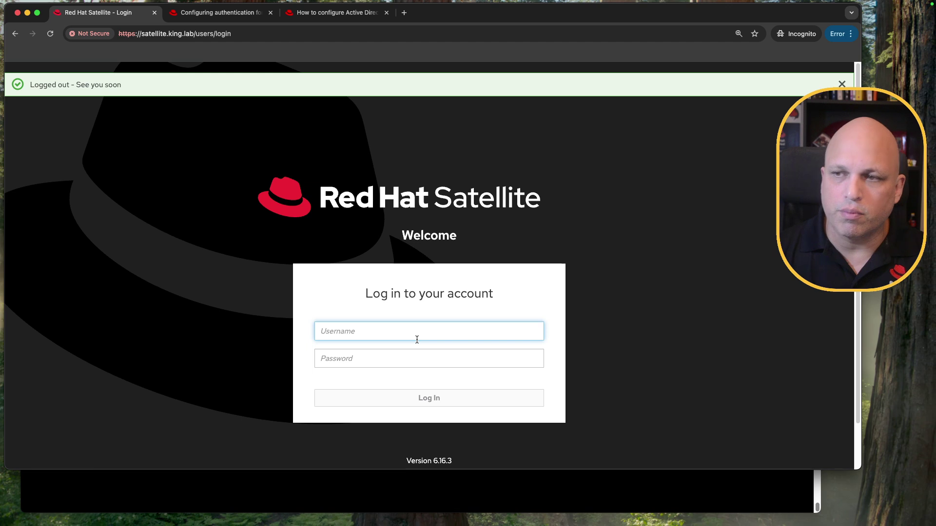
pyautogui.write('waldirio')
pyautogui.press('Tab')
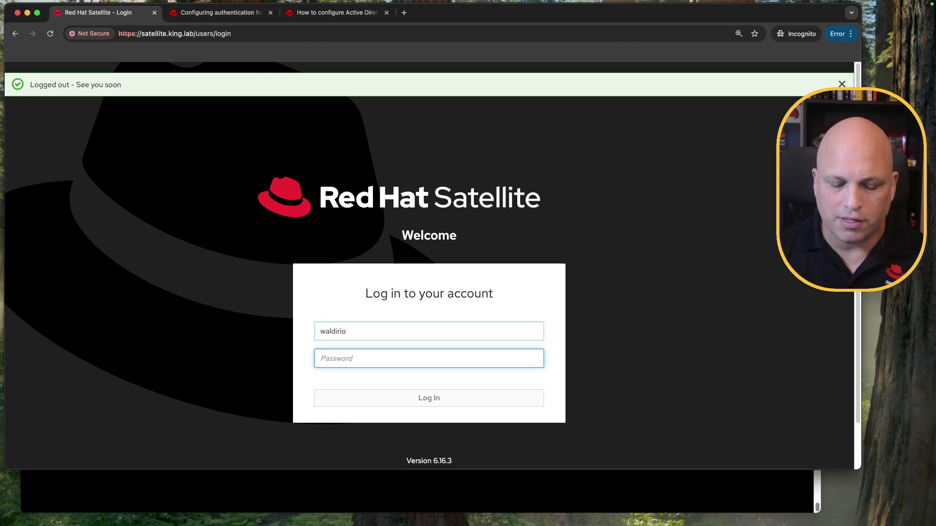
pyautogui.write('••••••••')
pyautogui.press('Return')
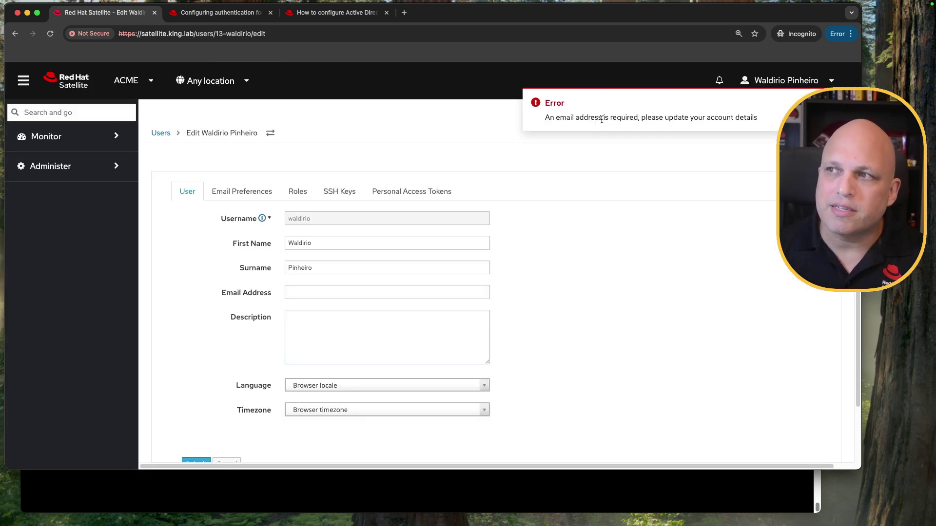
pyautogui.tripleClick(602, 119)
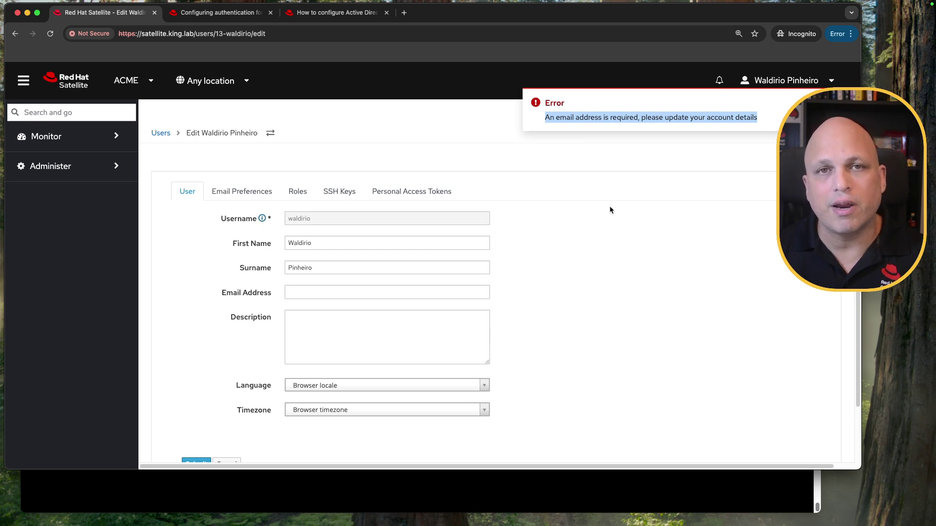
# Step: Cancel the edit, then fill in the AD user's Email Address and submit it
pyautogui.scroll(-3, 496, 325)
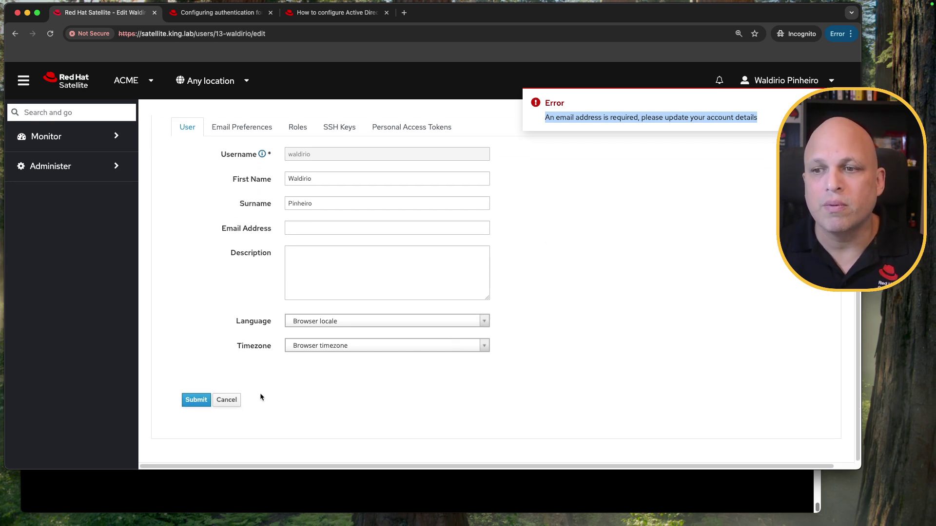
pyautogui.click(227, 400)
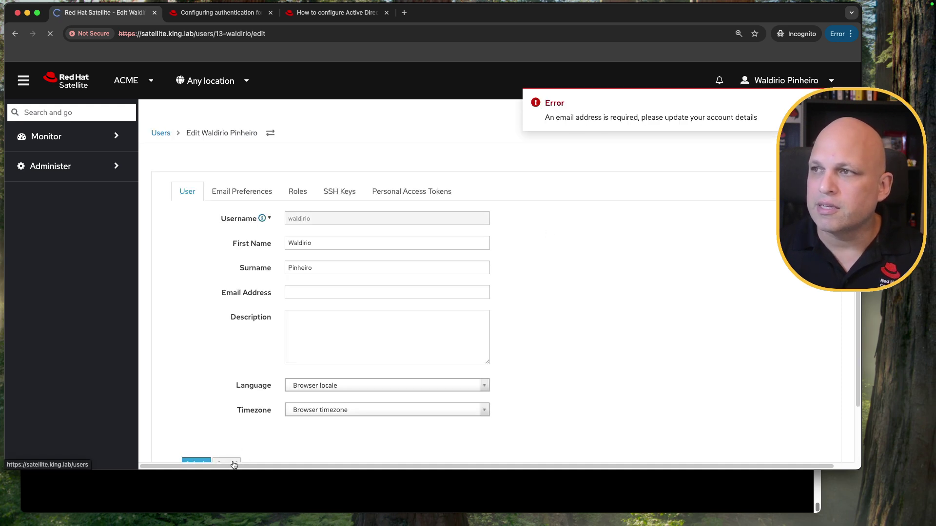
pyautogui.click(369, 294)
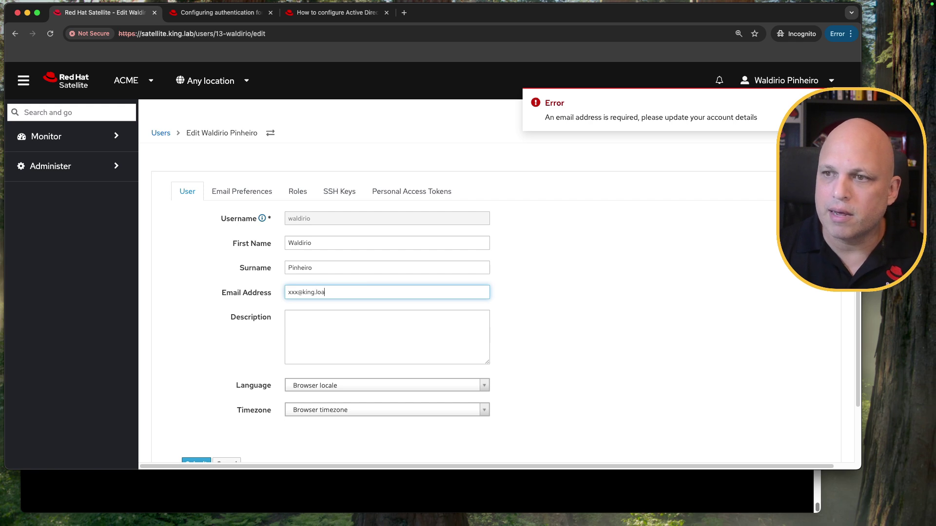
pyautogui.scroll(-2, 200, 395)
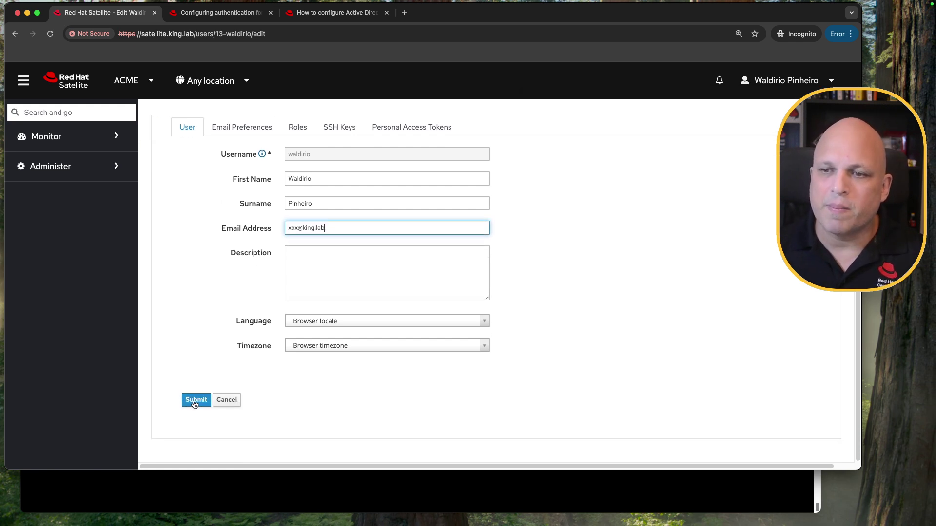
pyautogui.click(199, 403)
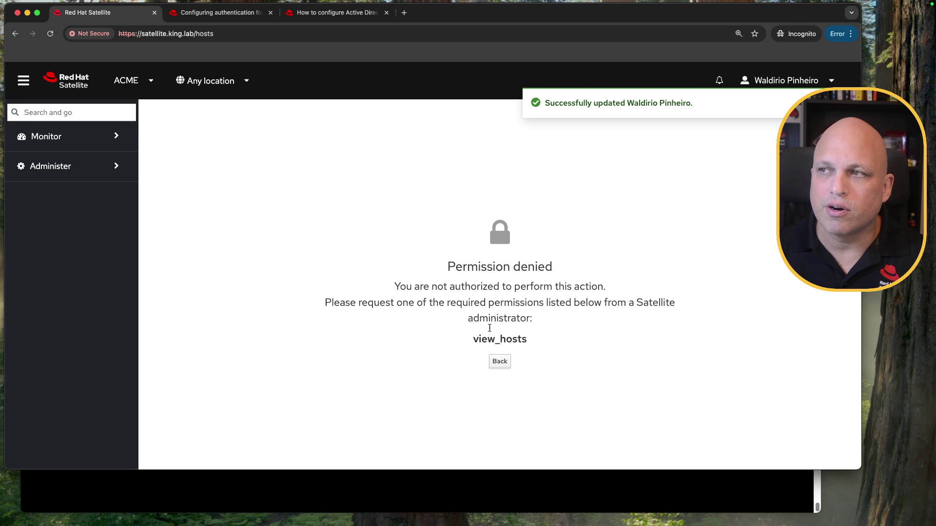
# Step: Log the AD user out and sign back in as admin
pyautogui.click(812, 83)
pyautogui.click(756, 128)
pyautogui.write('admin')
pyautogui.press('Tab')
pyautogui.write('re••••')
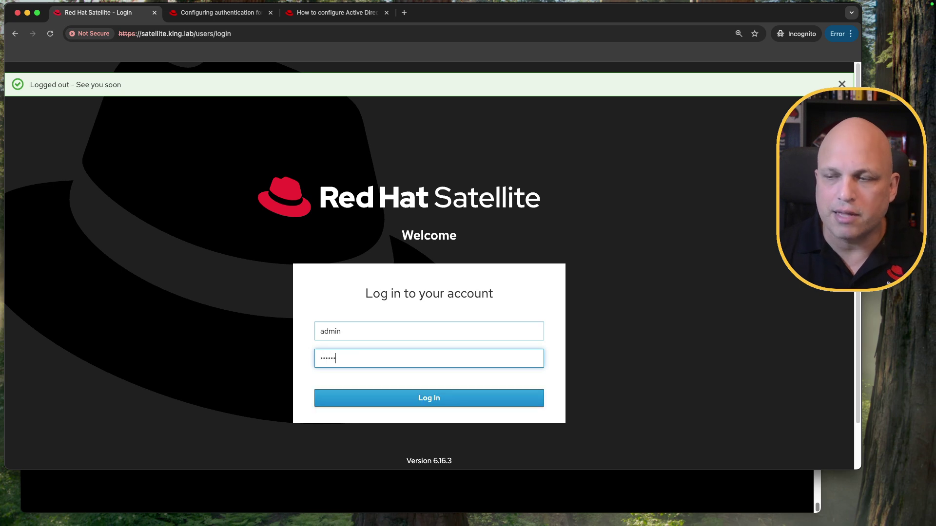
pyautogui.write('••')
pyautogui.press('Return')
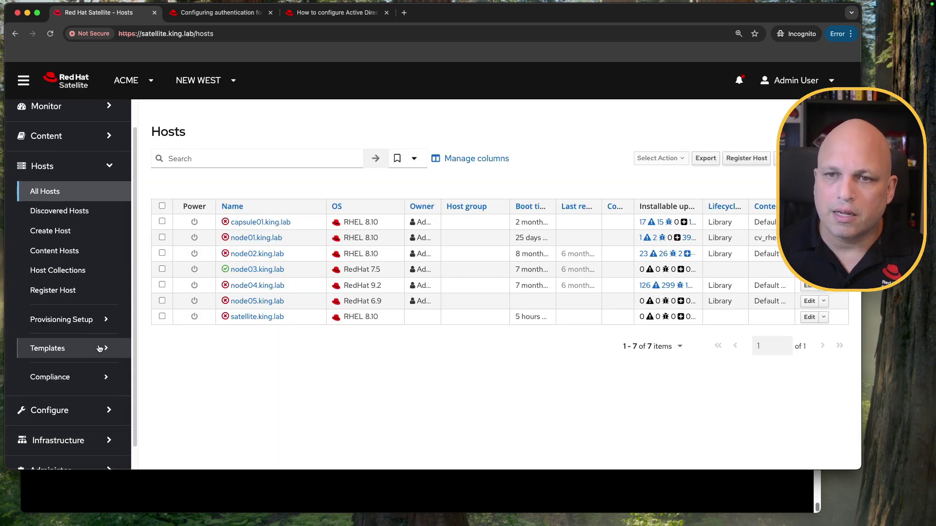
# Step: Open the Roles page under Administer
pyautogui.scroll(-2, 62, 439)
pyautogui.click(61, 446)
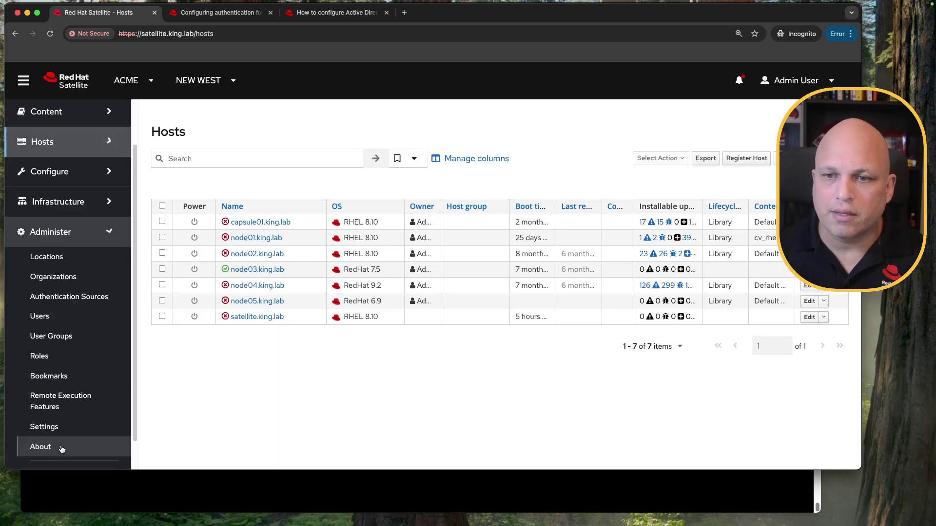
pyautogui.click(69, 358)
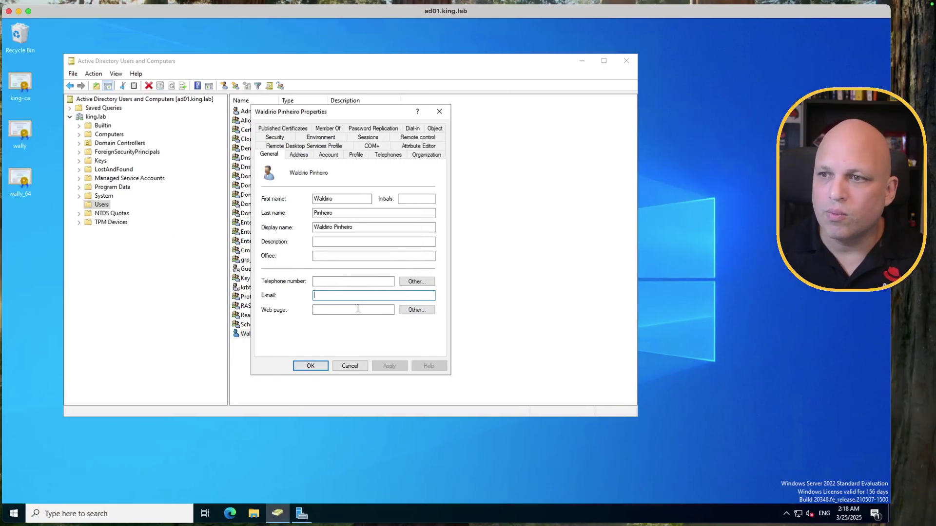
# Step: Type the AD user's address into the E-mail field on the General tab, apply, and close
pyautogui.click(351, 296)
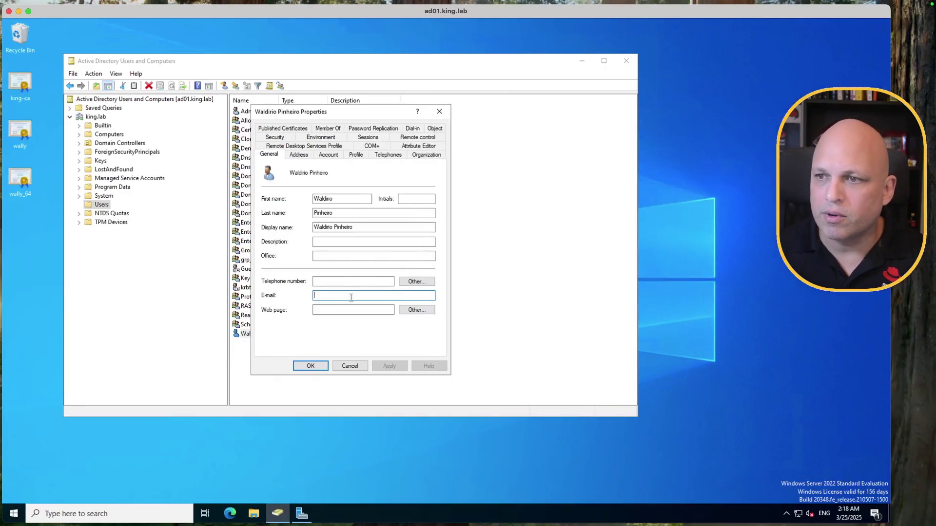
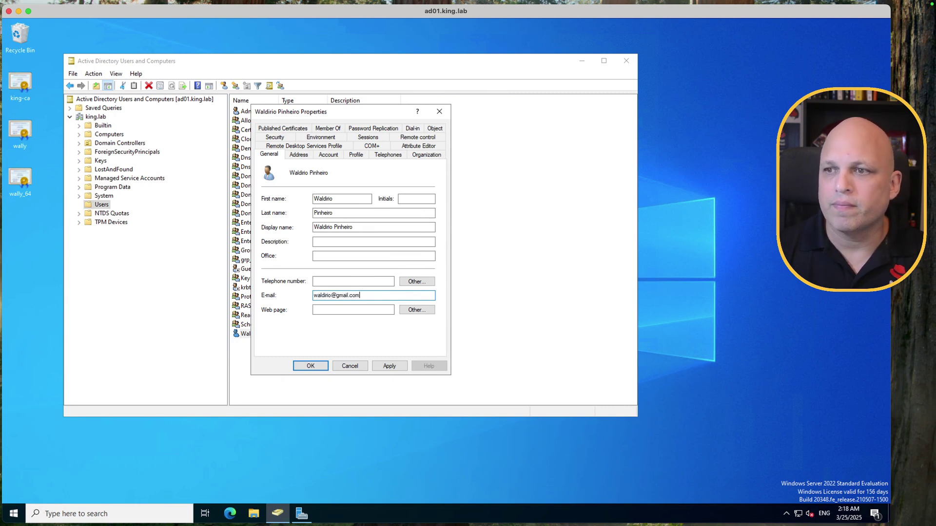
pyautogui.click(391, 366)
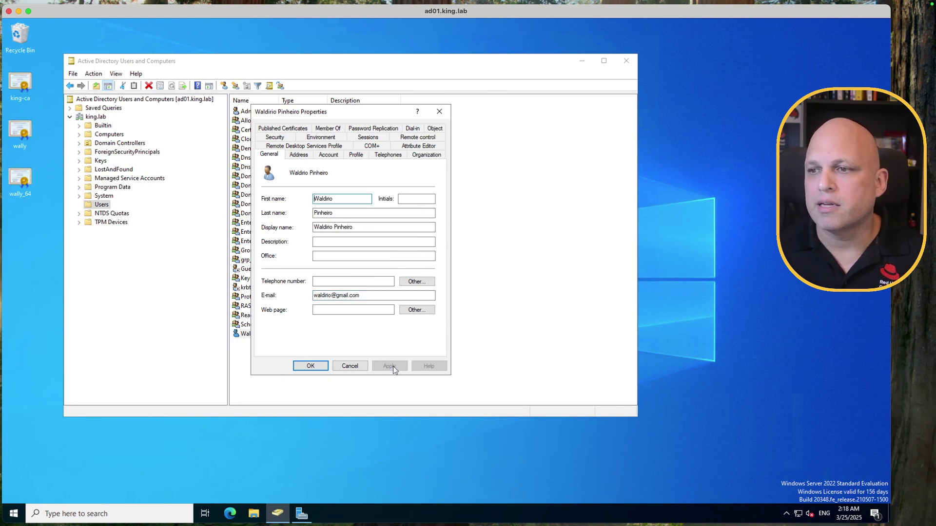
pyautogui.click(320, 366)
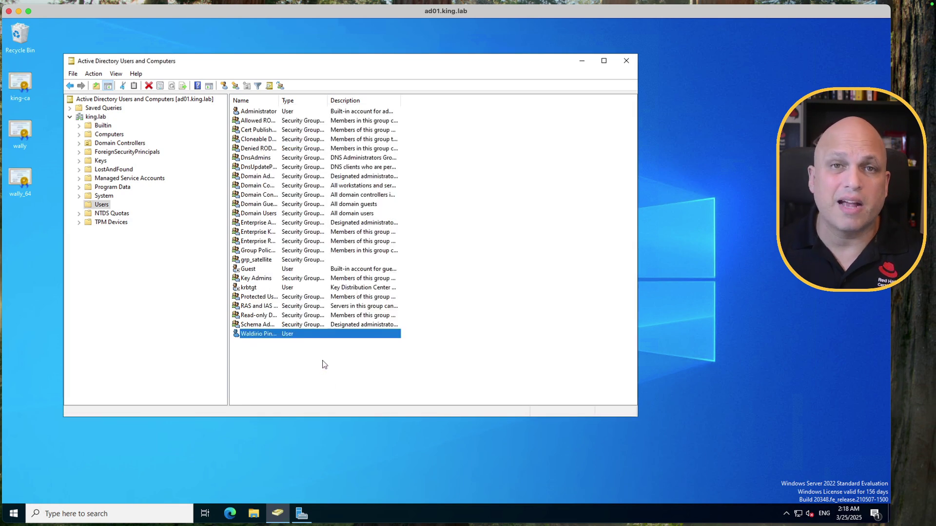
pyautogui.hotkey('ctrl', 'Right')
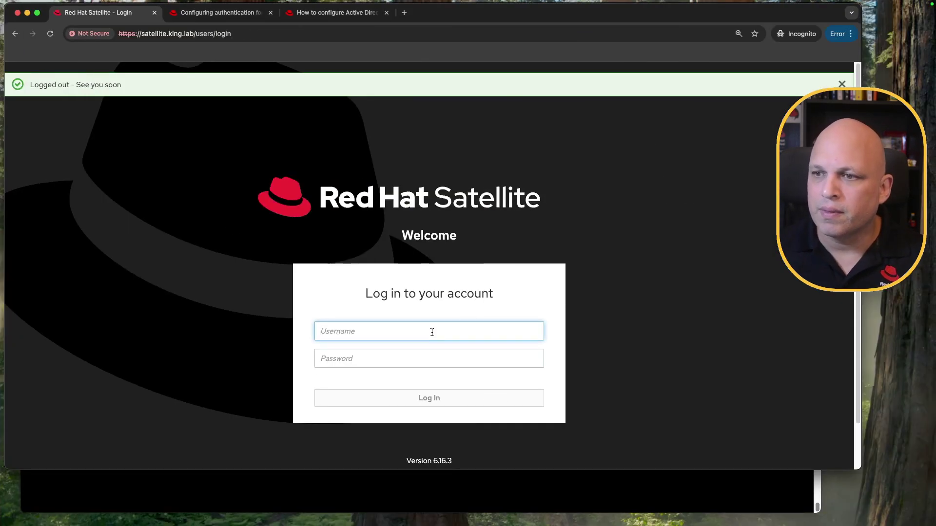
# Step: Log in to Satellite as the AD user
pyautogui.write('waldirio')
pyautogui.press('Tab')
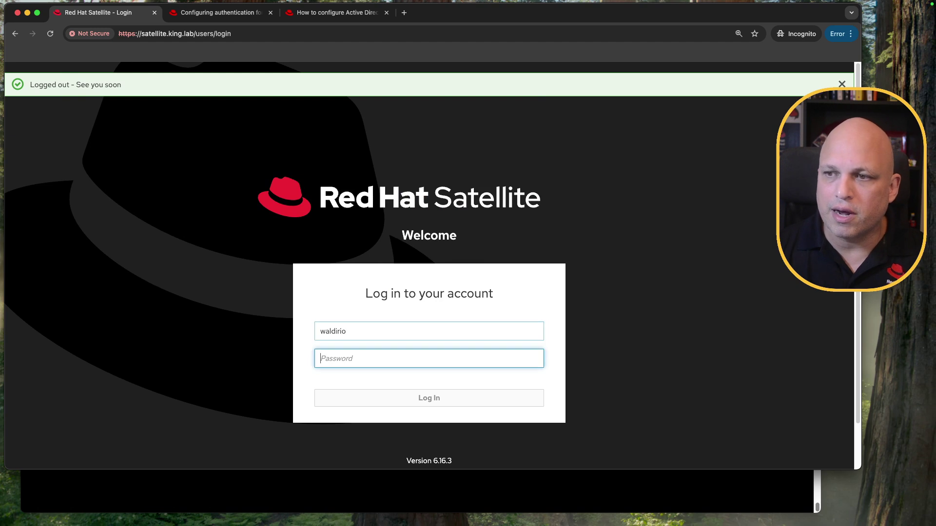
pyautogui.write('•••••')
pyautogui.press('Return')
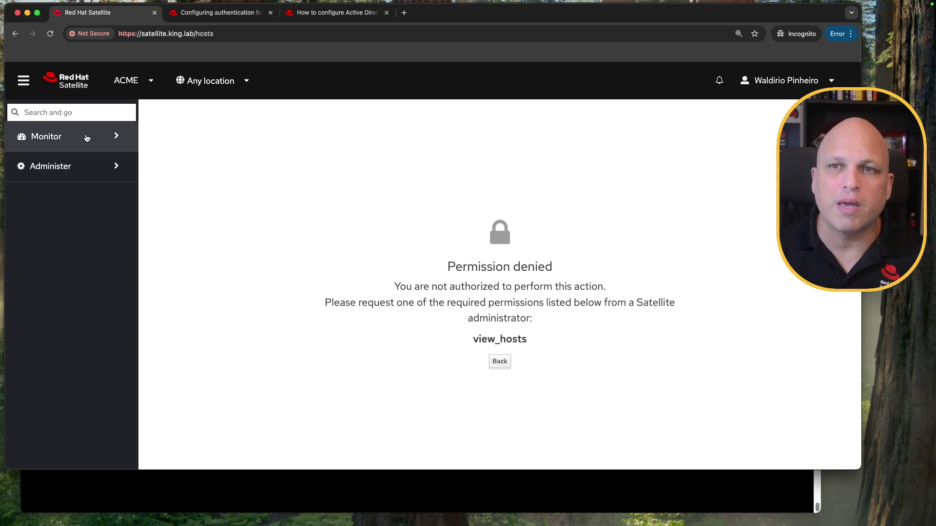
# Step: Visit Monitor > Satellite Tasks > Tasks, Administer > Bookmarks and About, then log out
pyautogui.click(84, 138)
pyautogui.click(107, 191)
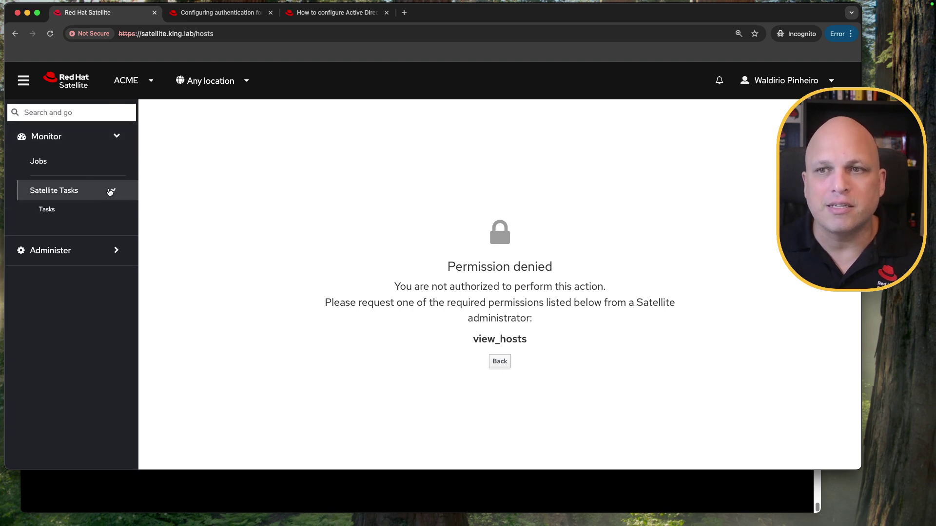
pyautogui.click(105, 211)
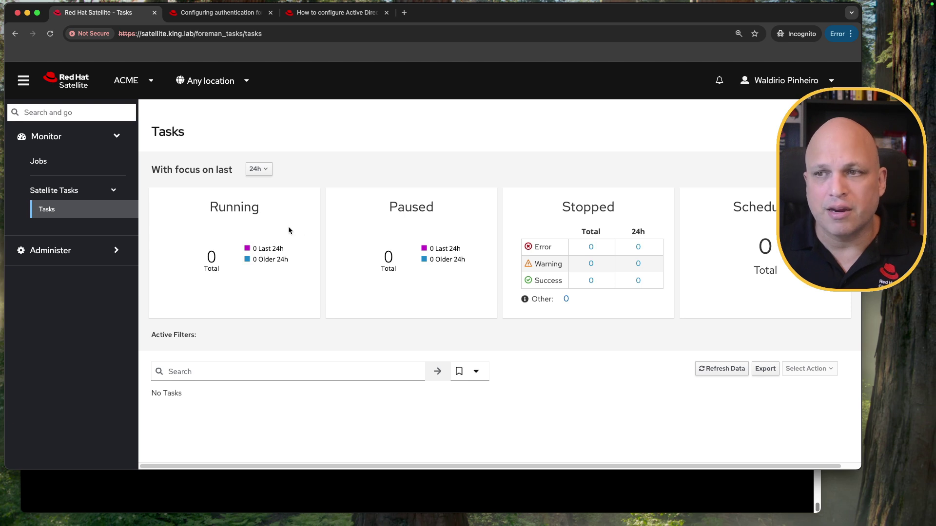
pyautogui.click(73, 260)
pyautogui.click(75, 193)
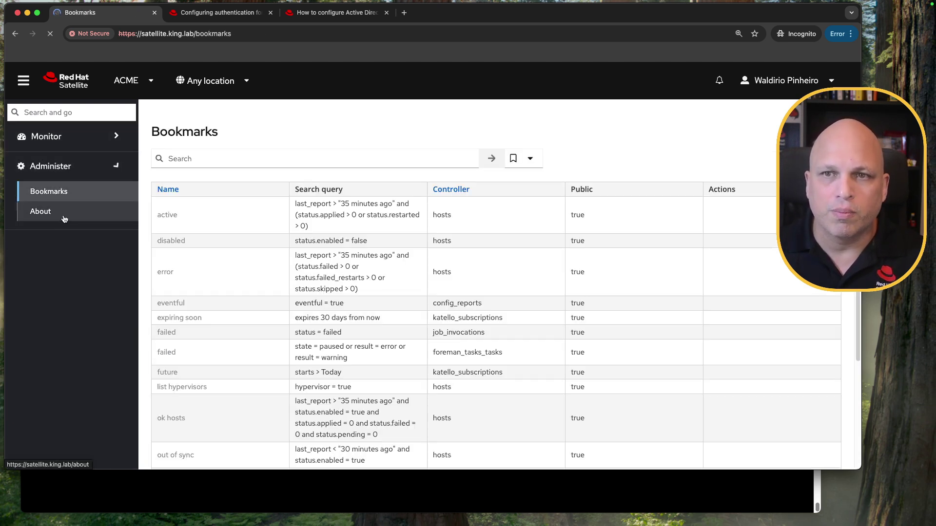
pyautogui.click(64, 219)
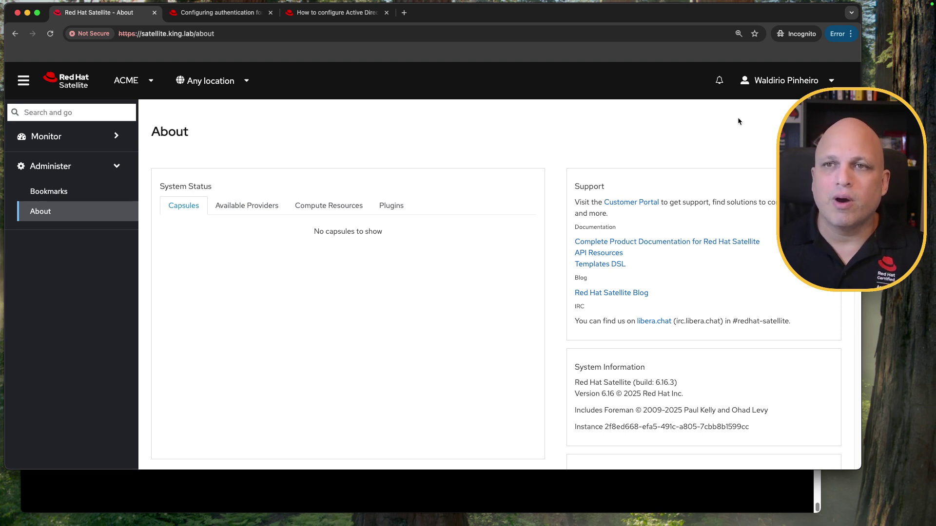
pyautogui.click(796, 84)
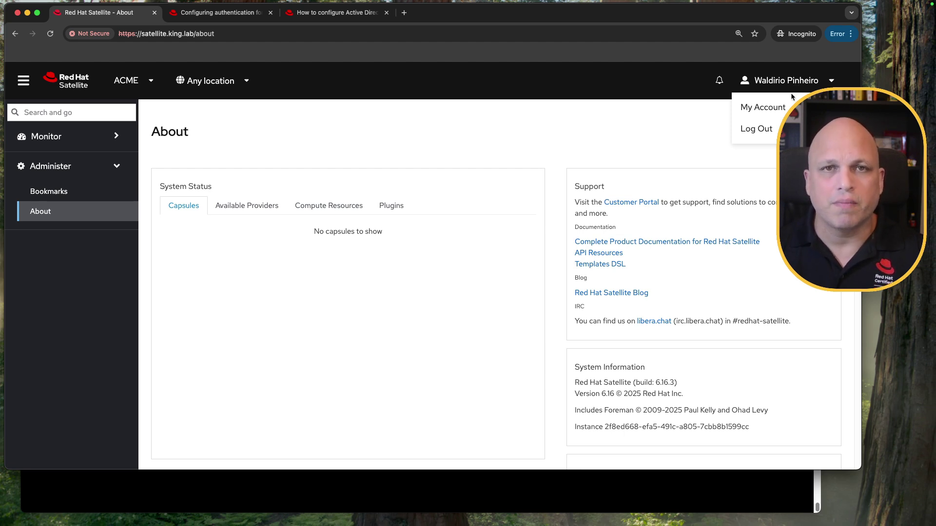
pyautogui.click(756, 128)
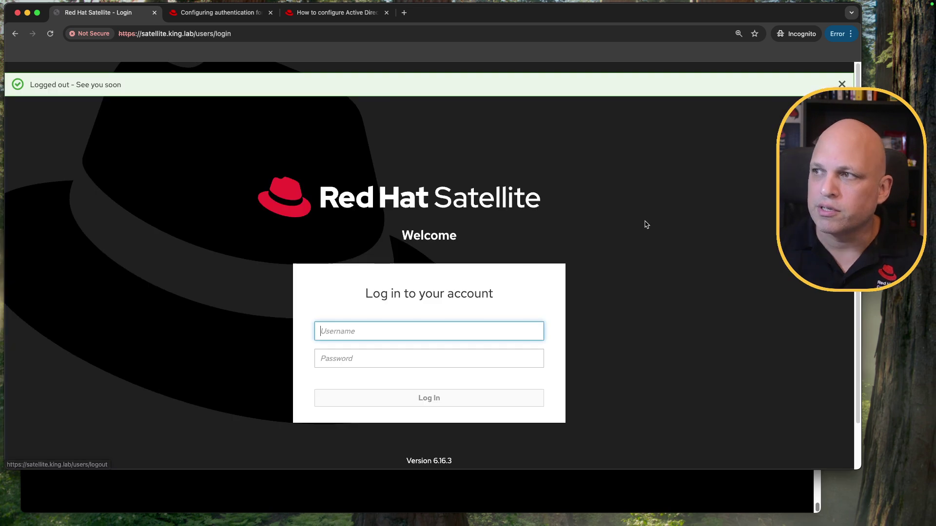
# Step: Log in as admin and open the Administer > Users list
pyautogui.write('admin')
pyautogui.press('Tab')
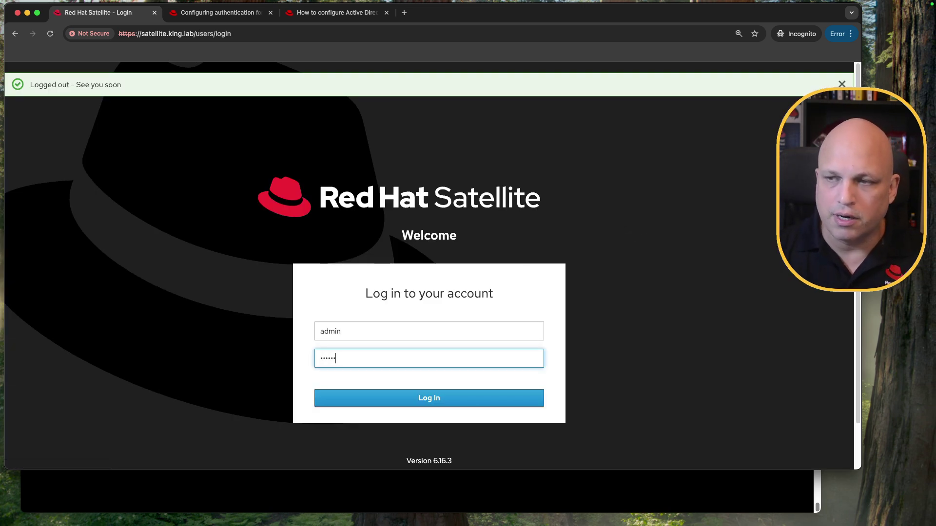
pyautogui.press('Return')
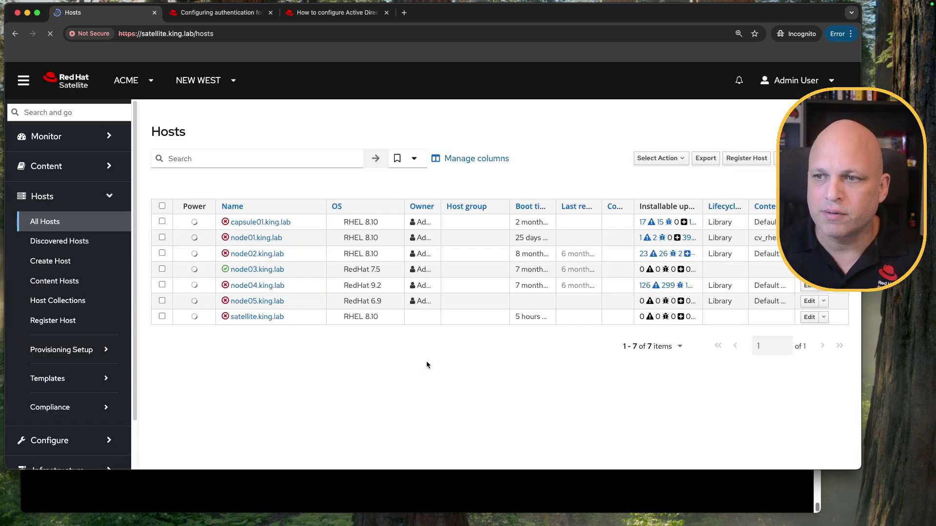
pyautogui.scroll(-2, 102, 303)
pyautogui.click(67, 446)
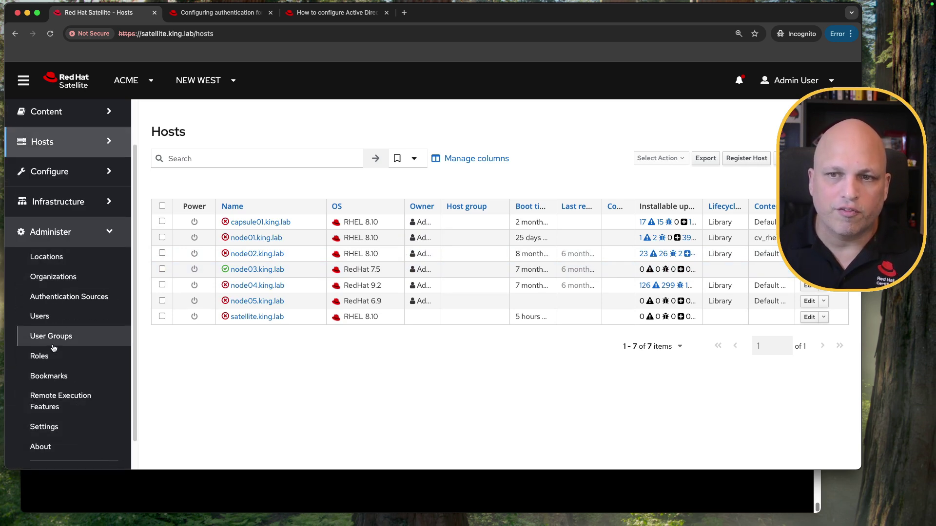
pyautogui.click(59, 316)
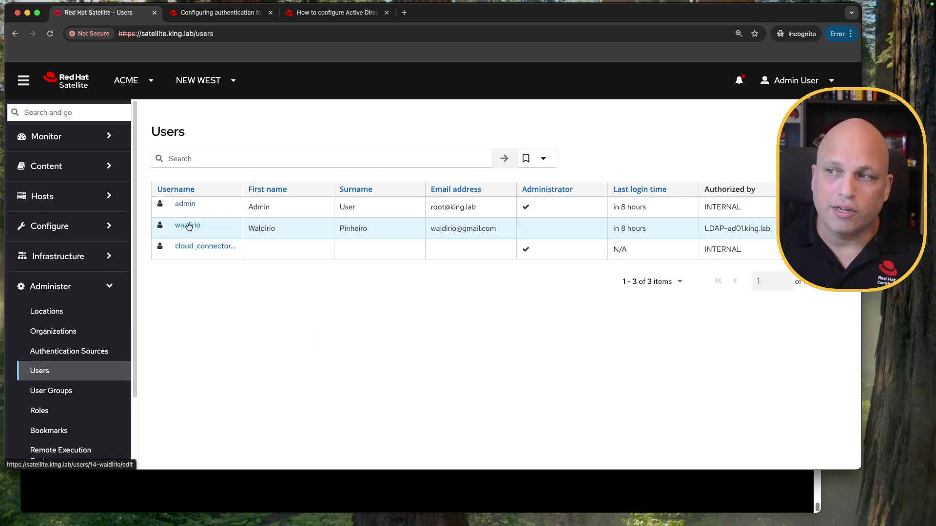
# Step: On the AD user's Roles tab, remove administrator rights, add View hosts, and submit
pyautogui.click(189, 227)
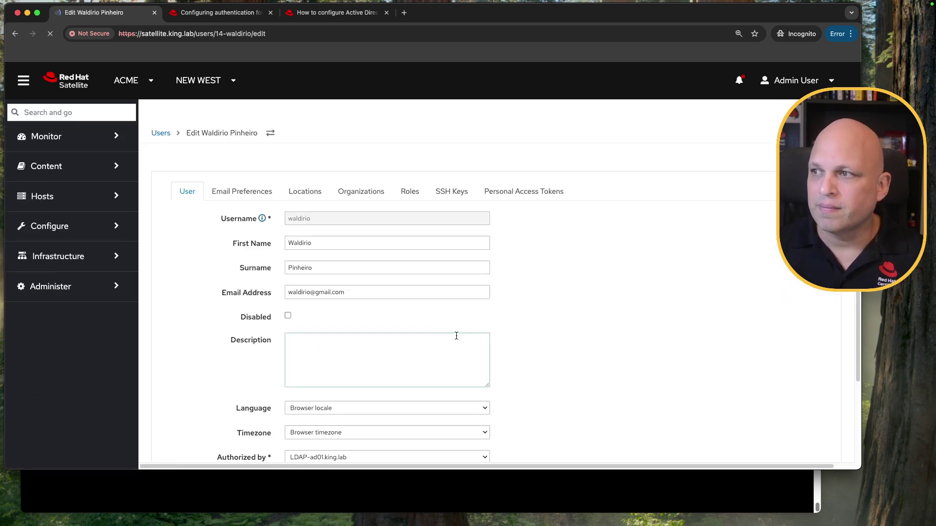
pyautogui.click(408, 193)
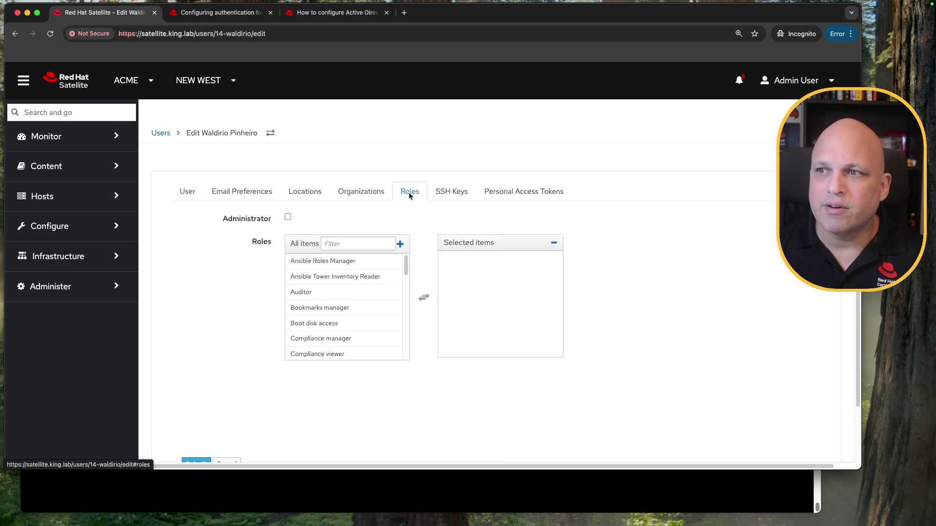
pyautogui.click(289, 218)
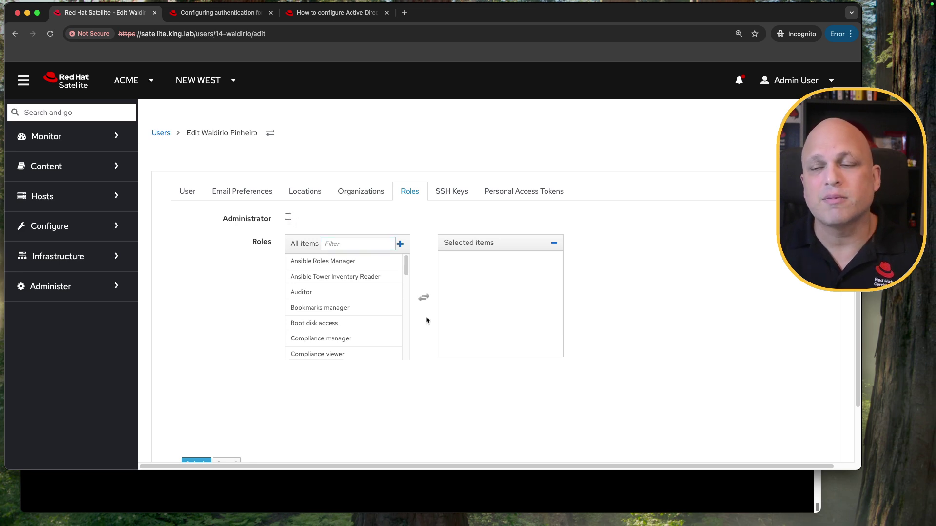
pyautogui.scroll(-10, 357, 292)
pyautogui.scroll(-1, 358, 293)
pyautogui.scroll(10, 382, 297)
pyautogui.scroll(-10, 382, 298)
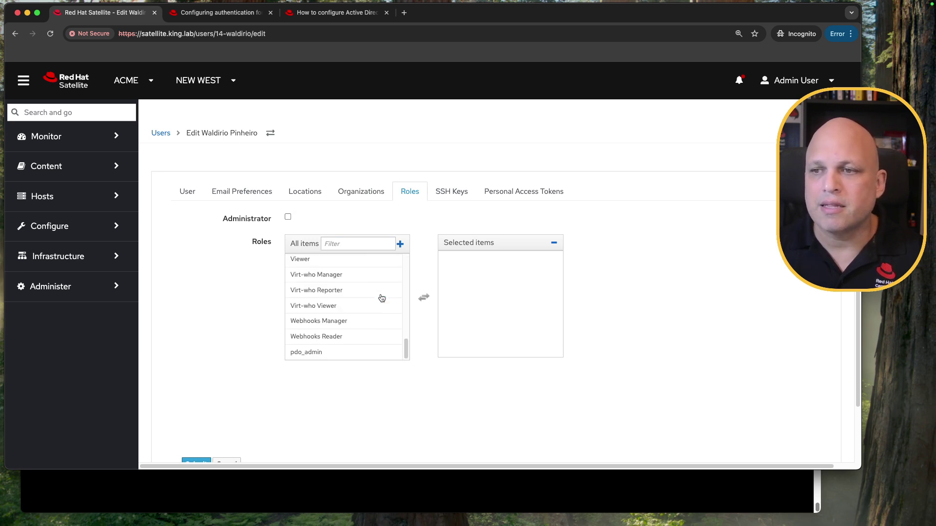
pyautogui.scroll(2, 325, 323)
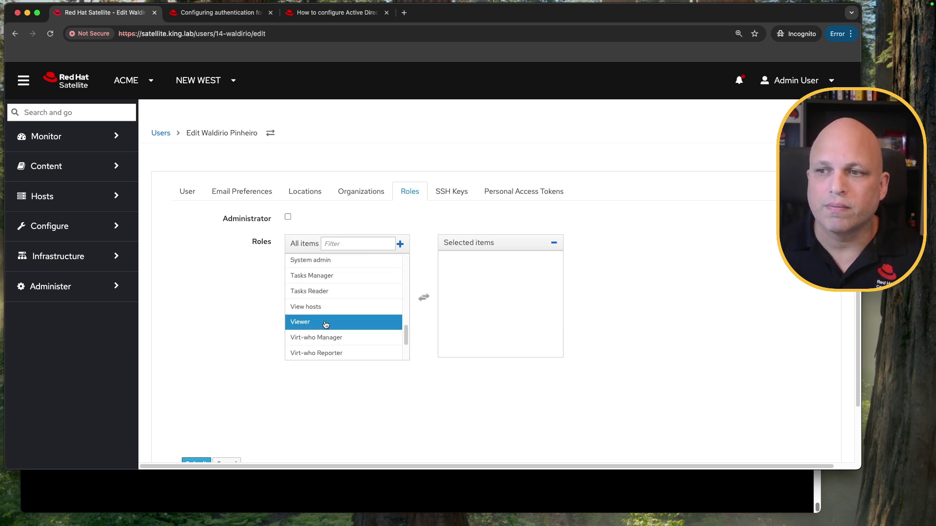
pyautogui.click(331, 307)
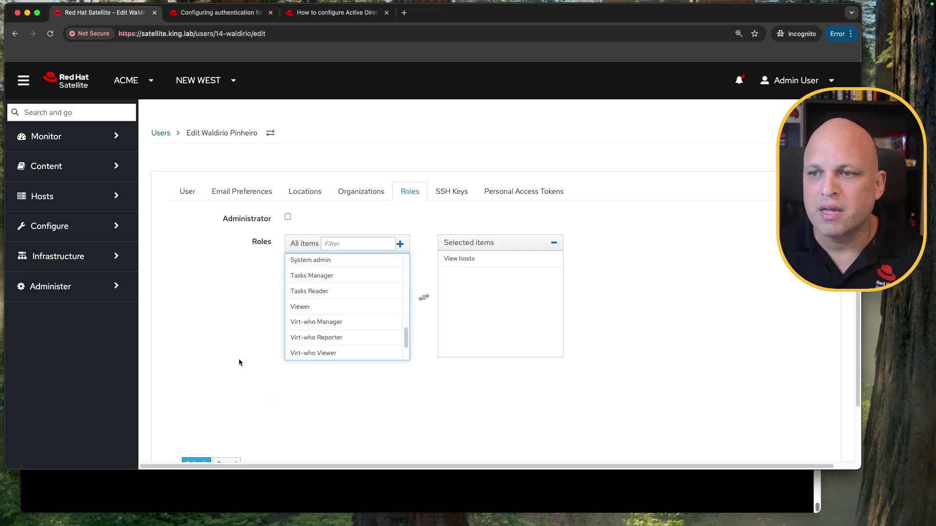
pyautogui.scroll(-3, 233, 364)
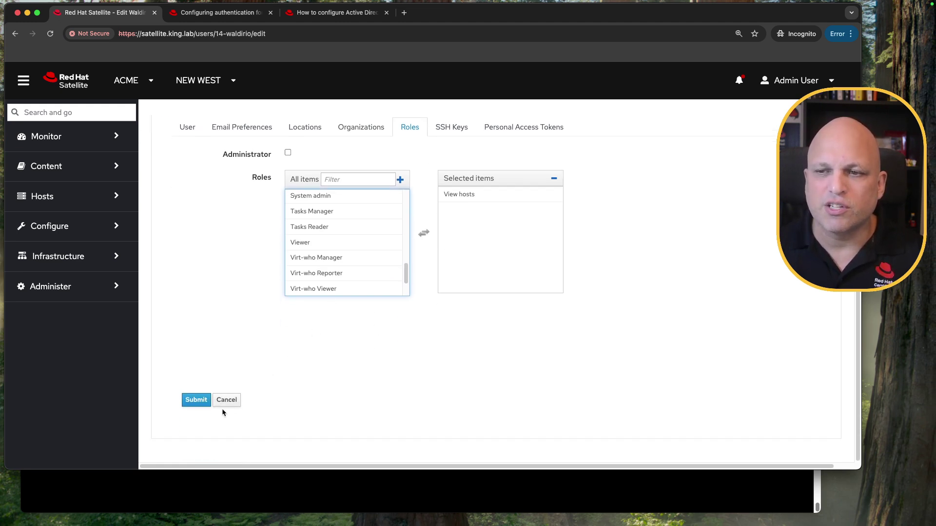
pyautogui.click(196, 401)
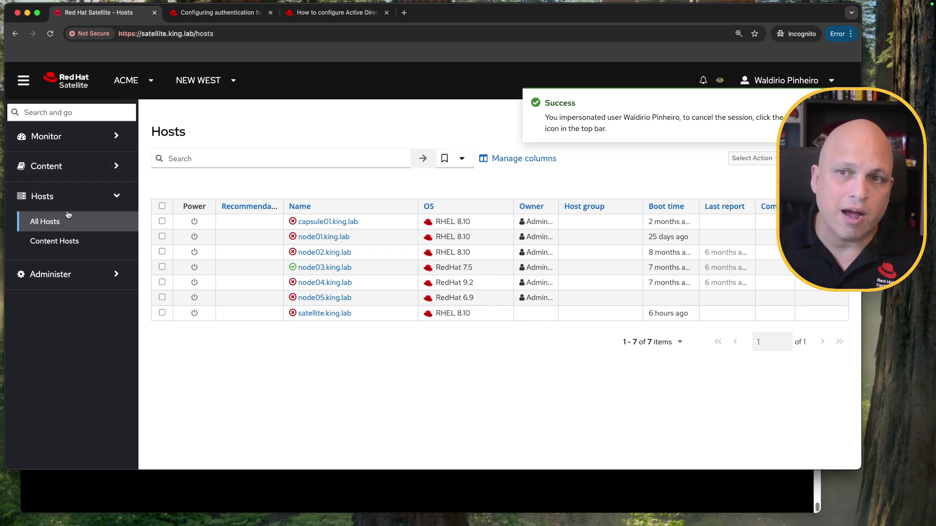
# Step: As the impersonated user, browse Content Hosts, Red Hat Repositories and the Hosts list to test access
pyautogui.click(88, 167)
pyautogui.click(86, 138)
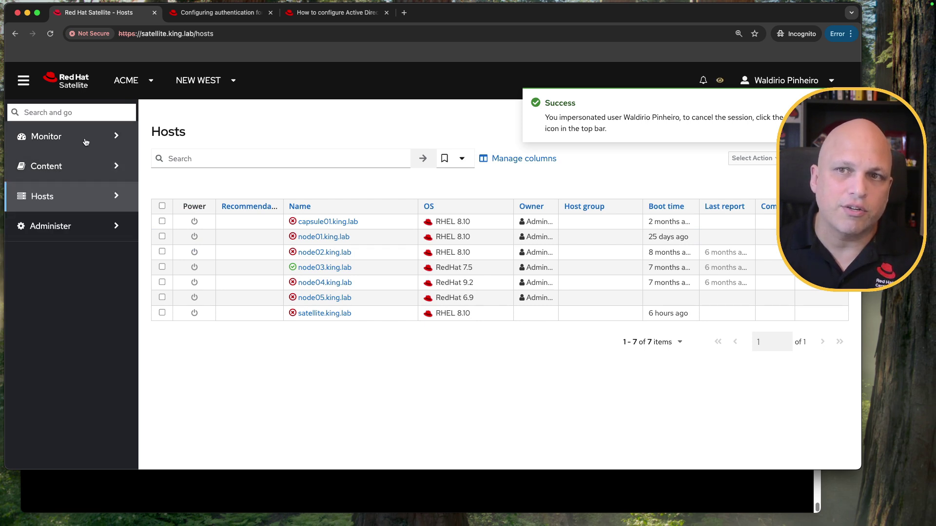
pyautogui.click(87, 139)
pyautogui.click(82, 229)
pyautogui.click(78, 199)
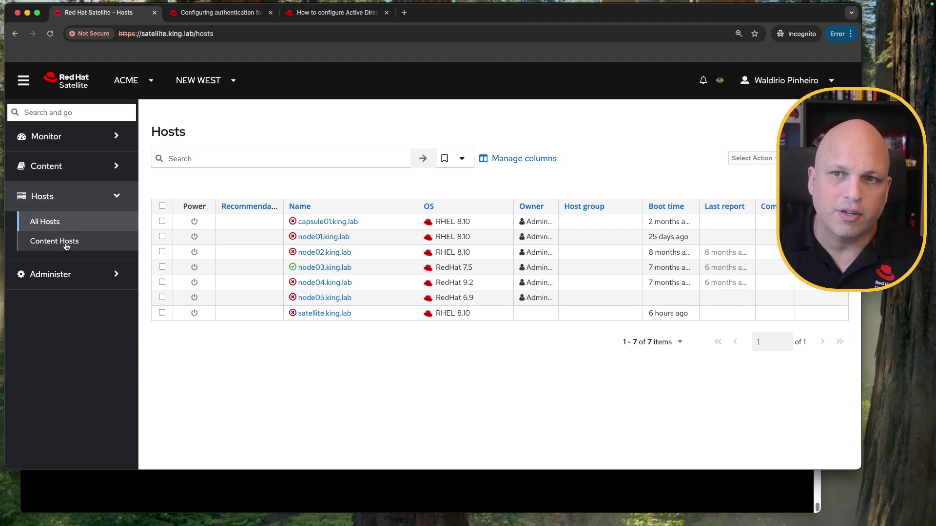
pyautogui.click(66, 246)
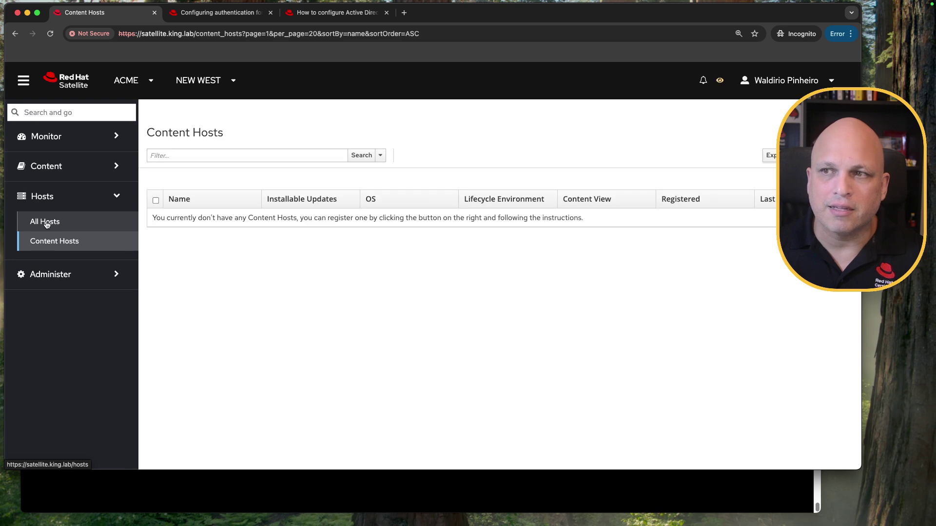
pyautogui.click(47, 222)
pyautogui.click(90, 168)
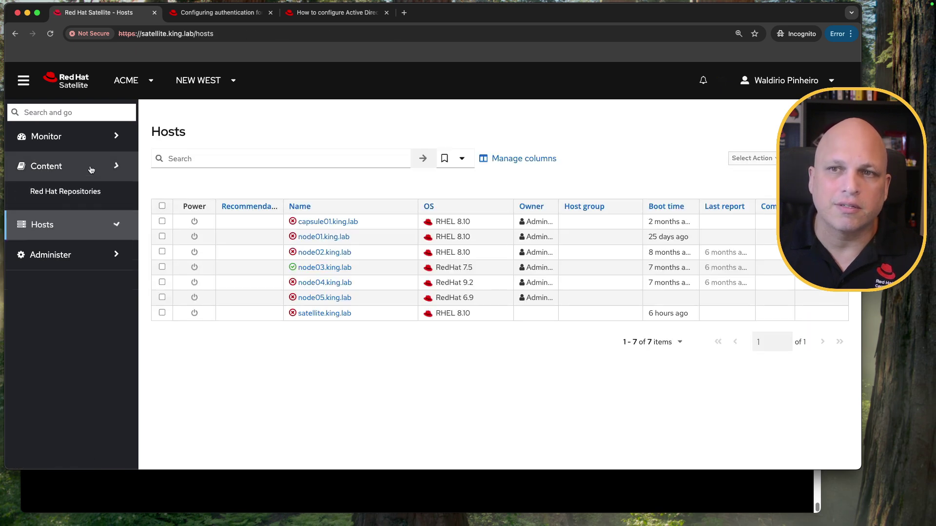
pyautogui.click(68, 194)
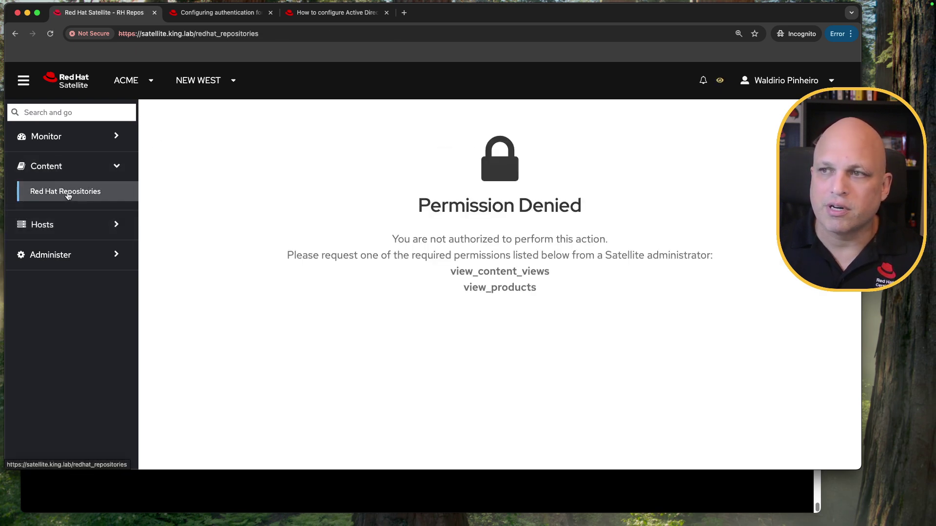
pyautogui.click(70, 228)
pyautogui.click(73, 227)
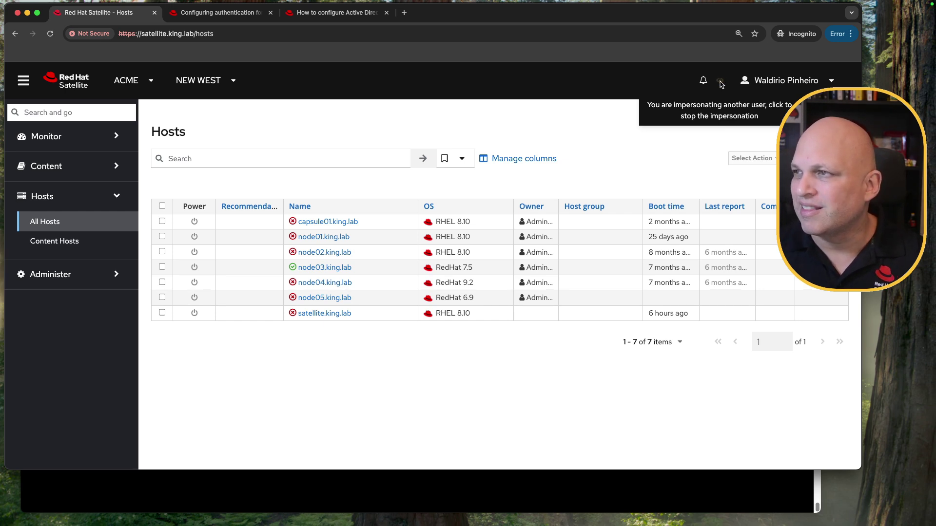
# Step: Stop impersonating, confirm, and open the AD user's account edit page as admin
pyautogui.click(720, 81)
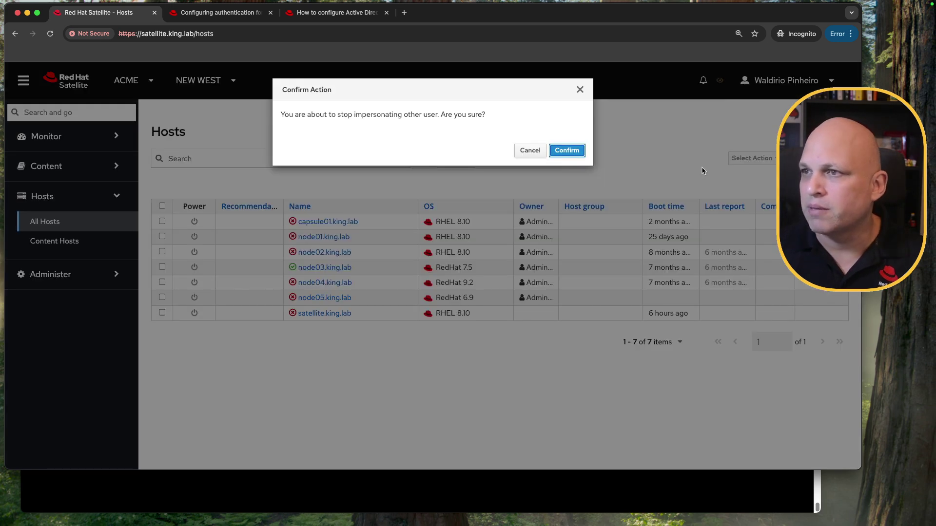
pyautogui.click(567, 150)
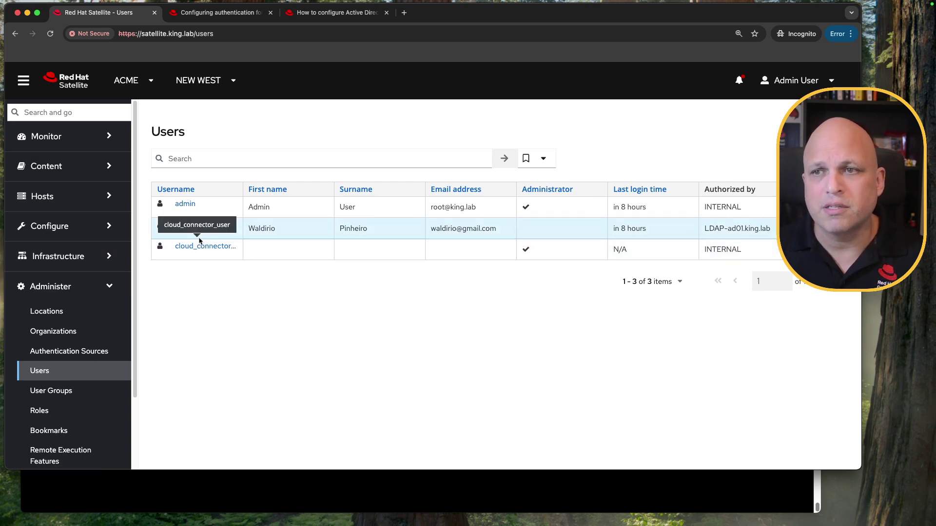
pyautogui.click(186, 229)
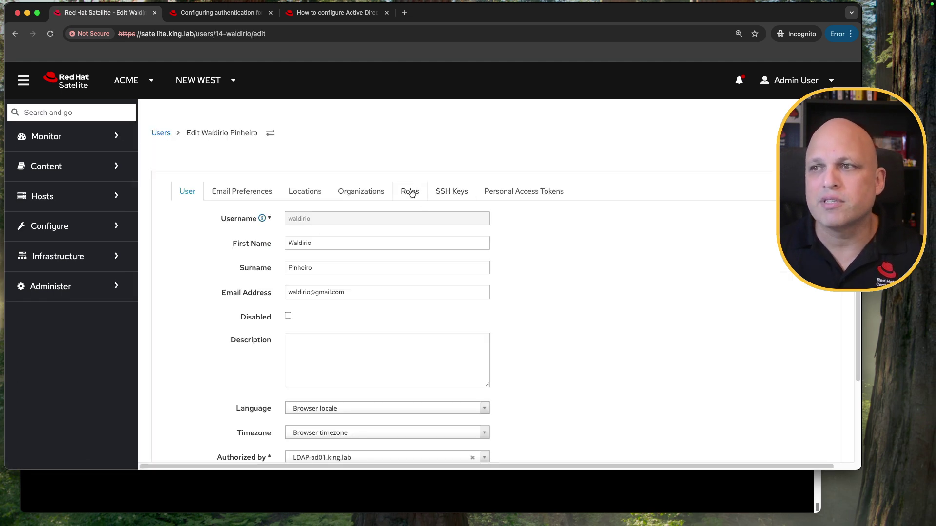
# Step: On the AD user's Roles tab, tick Administrator and submit the account
pyautogui.click(410, 193)
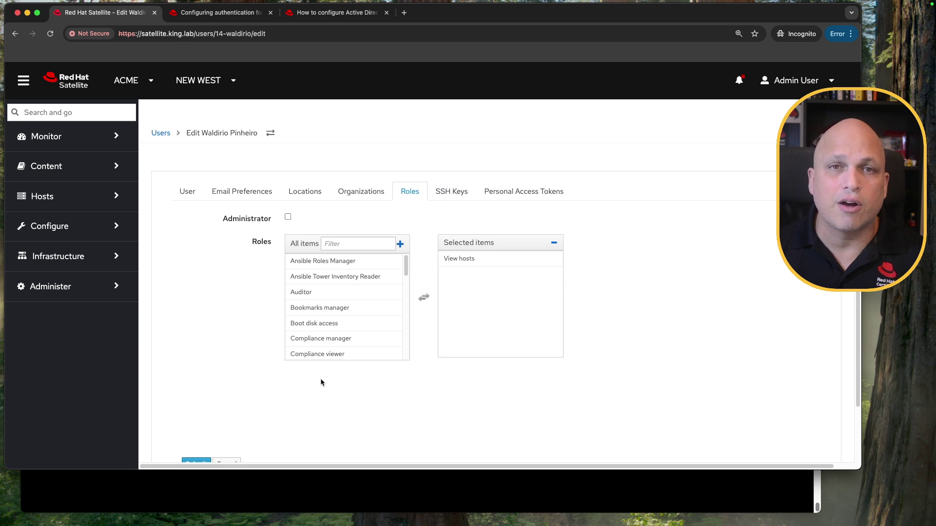
pyautogui.scroll(-3, 309, 378)
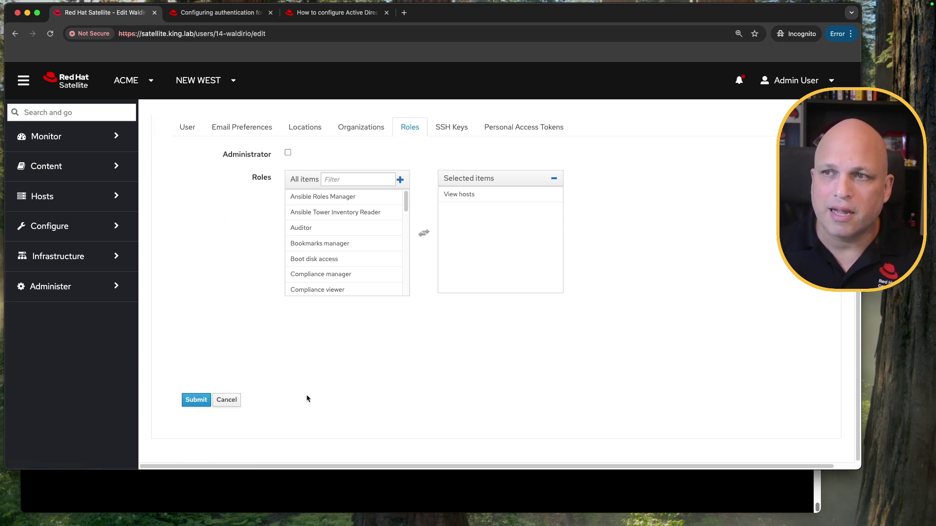
pyautogui.scroll(3, 251, 372)
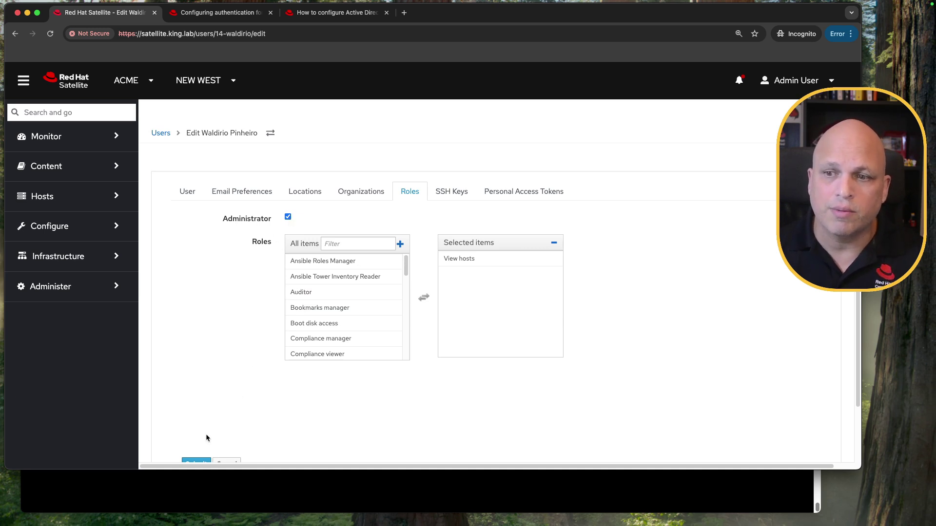
pyautogui.scroll(-3, 206, 438)
pyautogui.click(198, 401)
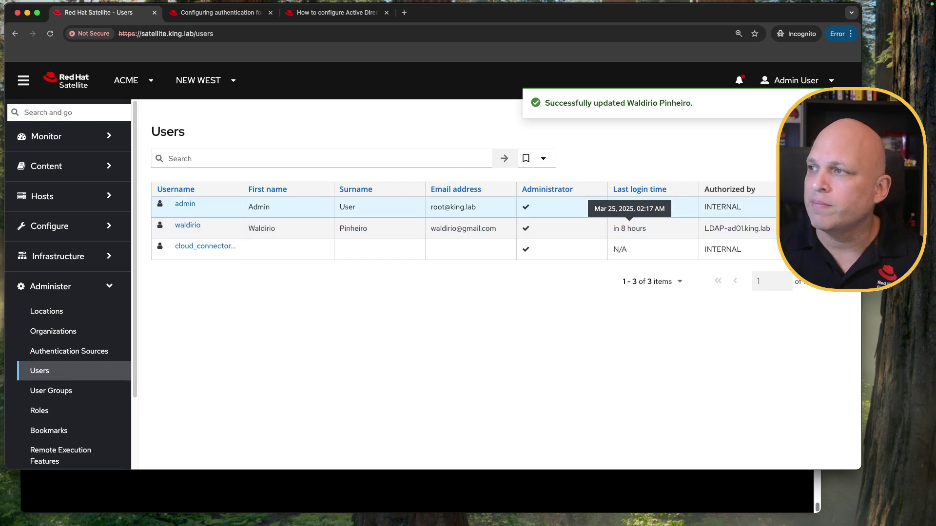
# Step: Delete the AD user account and confirm the deletion
pyautogui.click(810, 229)
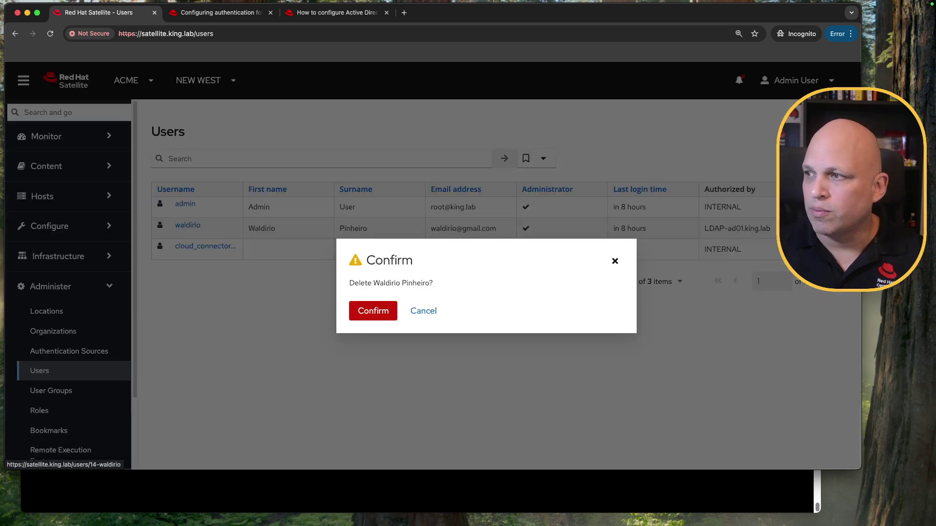
pyautogui.click(376, 311)
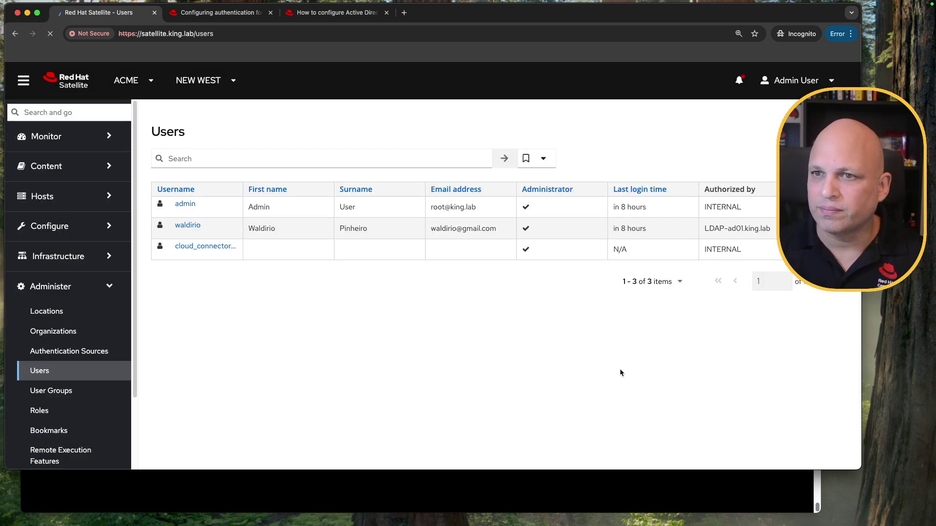
pyautogui.scroll(-3, 71, 316)
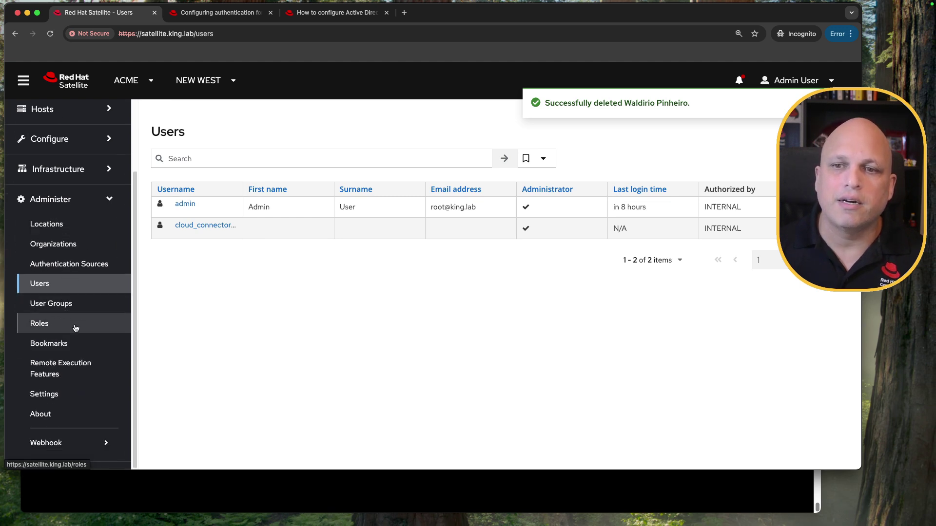
# Step: Open a blank Create User group form from Administer > User Groups
pyautogui.click(64, 305)
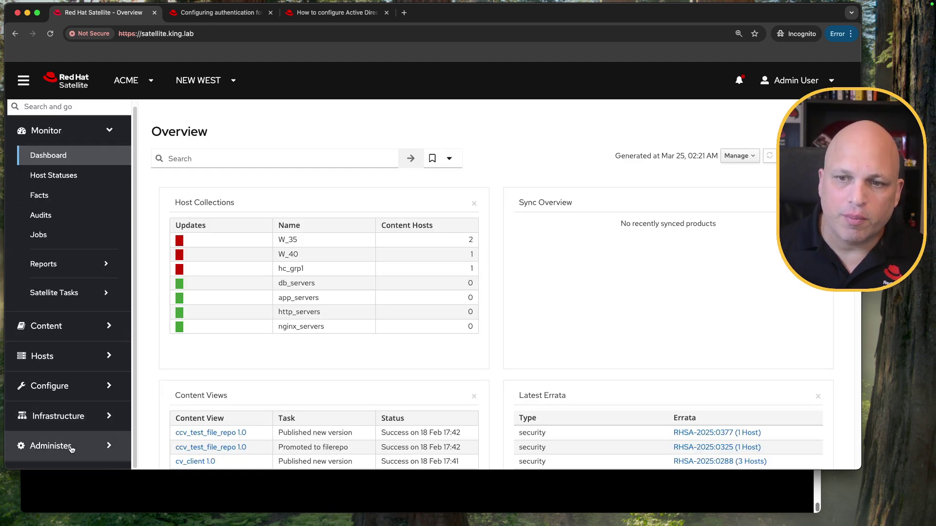
pyautogui.click(82, 447)
pyautogui.click(66, 386)
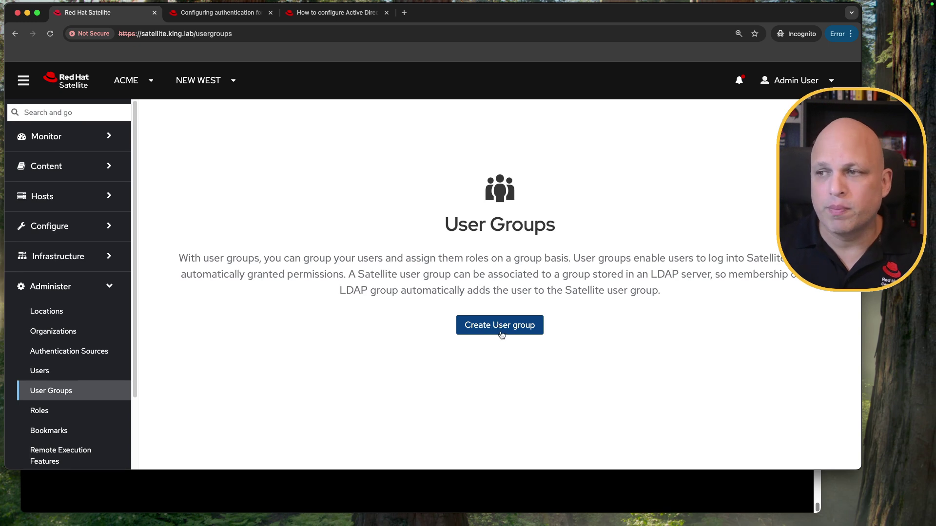
pyautogui.click(504, 330)
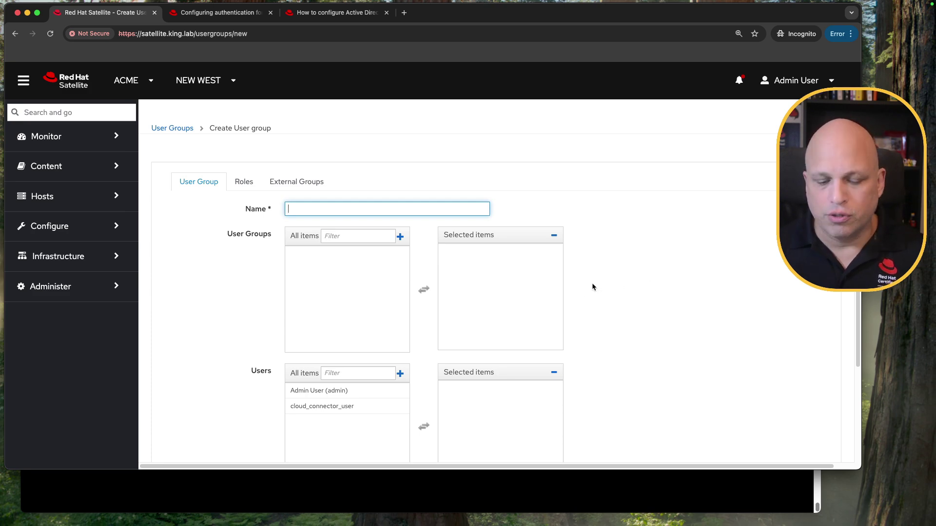
pyautogui.hotkey('ctrl', 'Left')
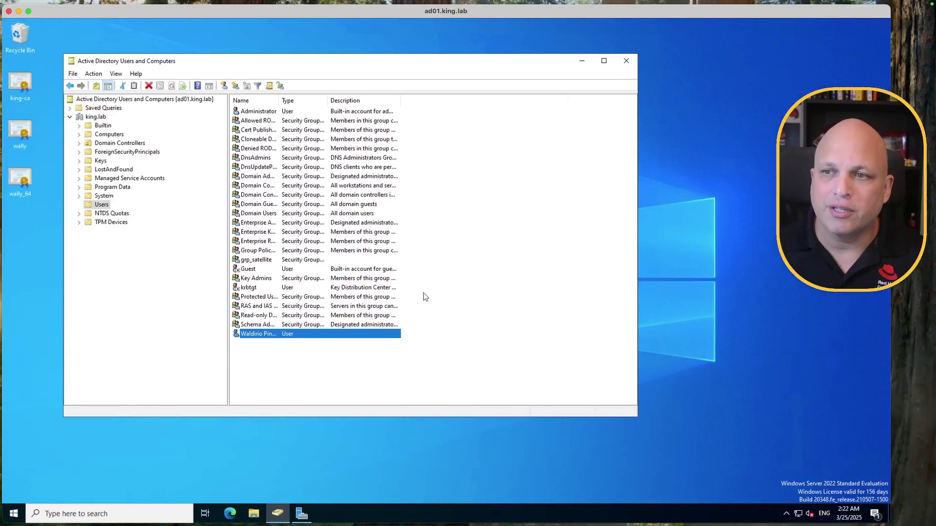
# Step: Open grp_satellite's properties and review its Member Of, Members and Object tabs
pyautogui.click(257, 262)
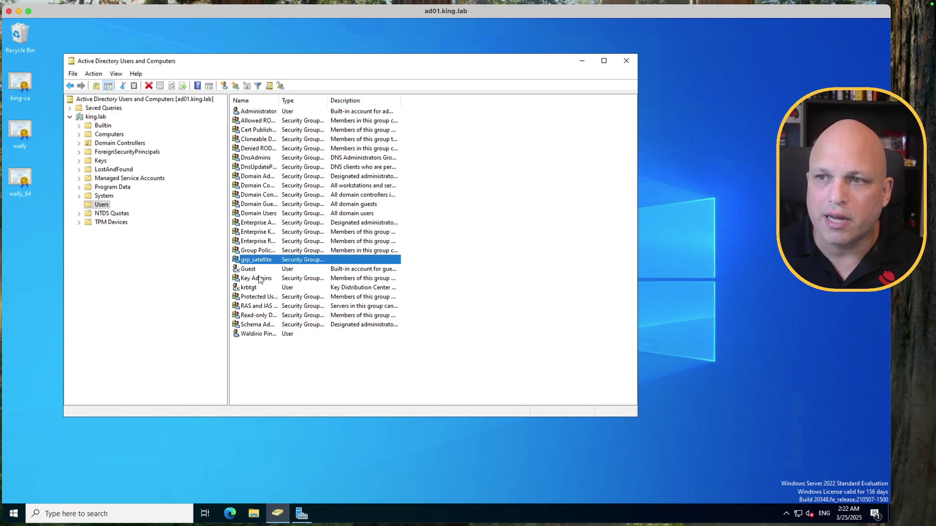
pyautogui.doubleClick(268, 265)
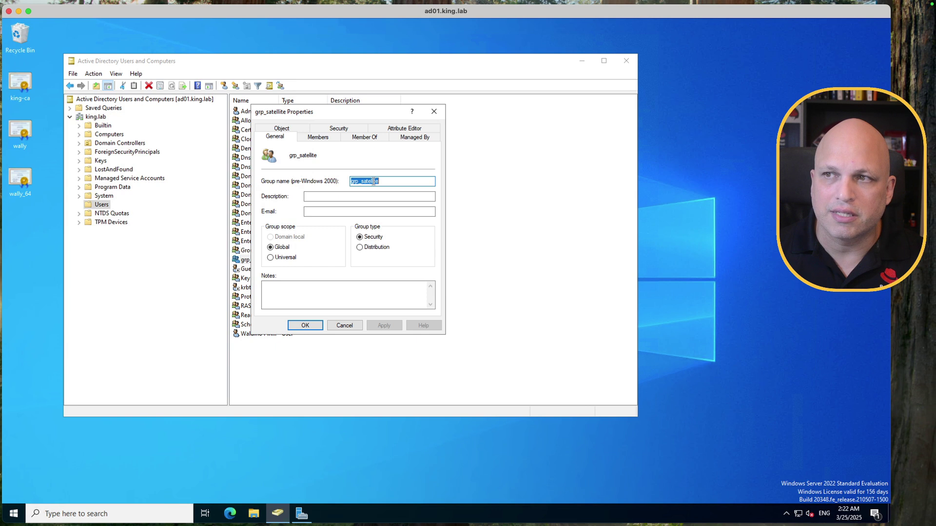
pyautogui.click(372, 139)
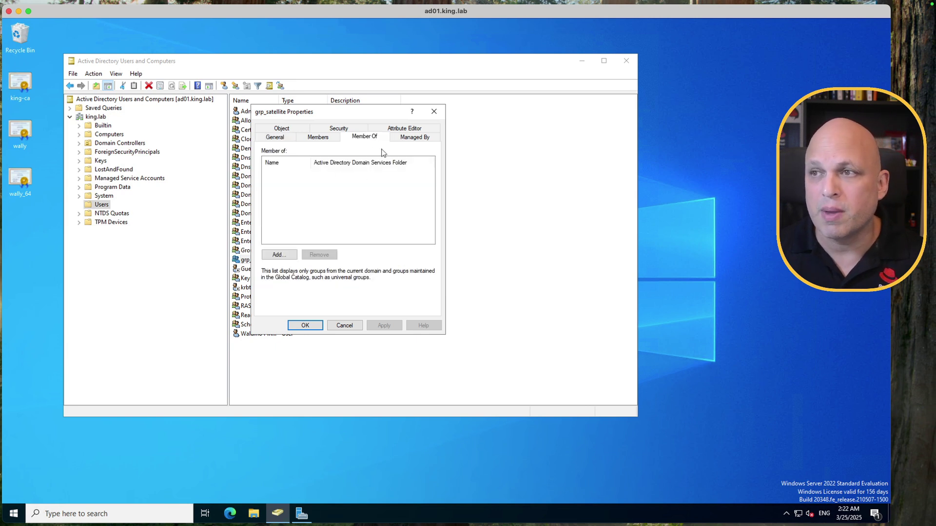
pyautogui.click(313, 136)
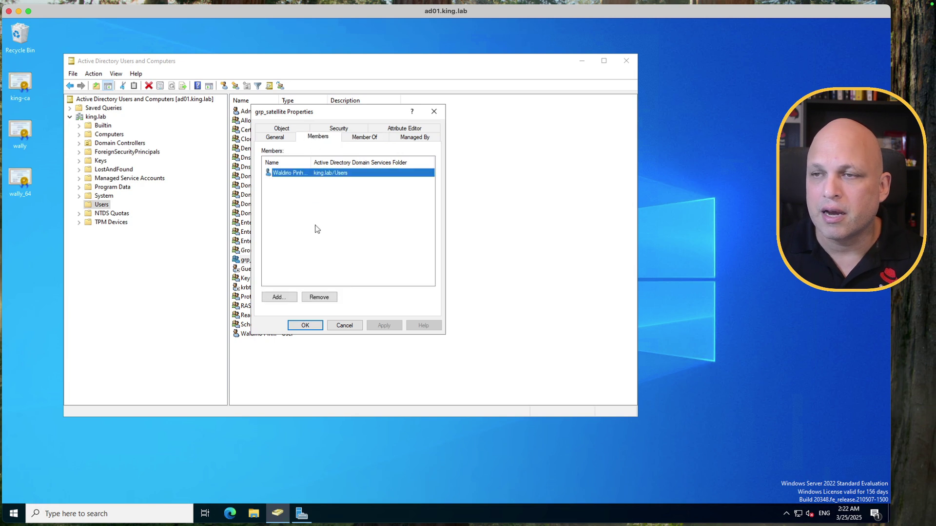
pyautogui.click(282, 128)
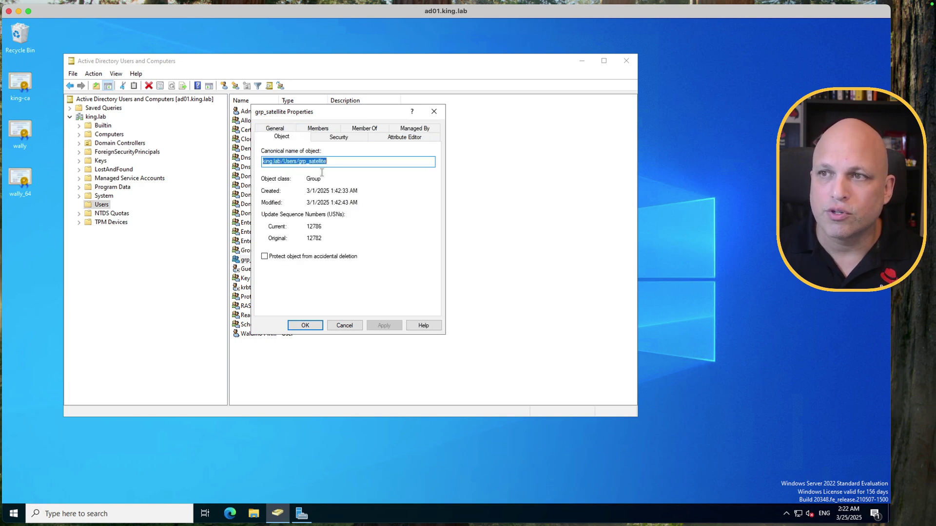
pyautogui.click(286, 129)
# Step: Copy the group name grp_satellite and focus Satellite's new group Name field
pyautogui.click(372, 182)
pyautogui.doubleClick(373, 183)
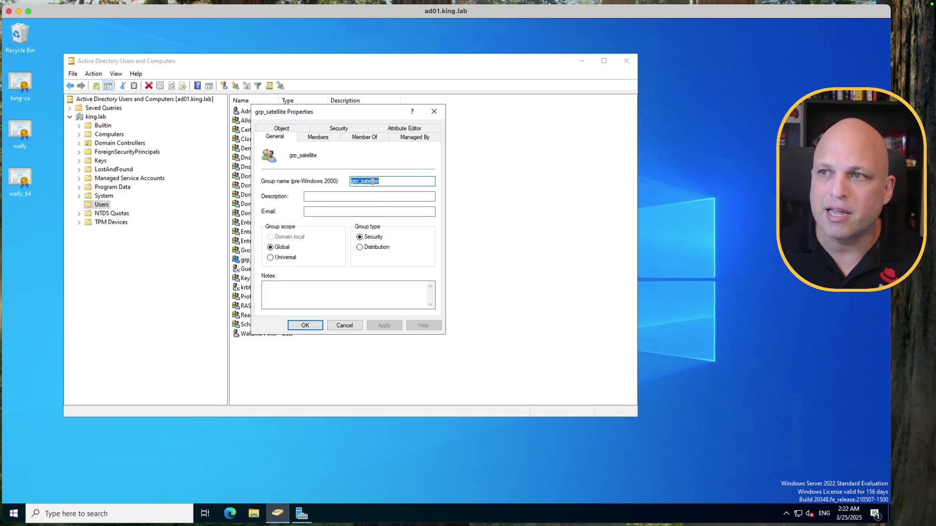
pyautogui.click(372, 181)
pyautogui.doubleClick(372, 182)
pyautogui.click(373, 181)
pyautogui.doubleClick(373, 181)
pyautogui.click(372, 182)
pyautogui.doubleClick(354, 180)
pyautogui.press('super+c')
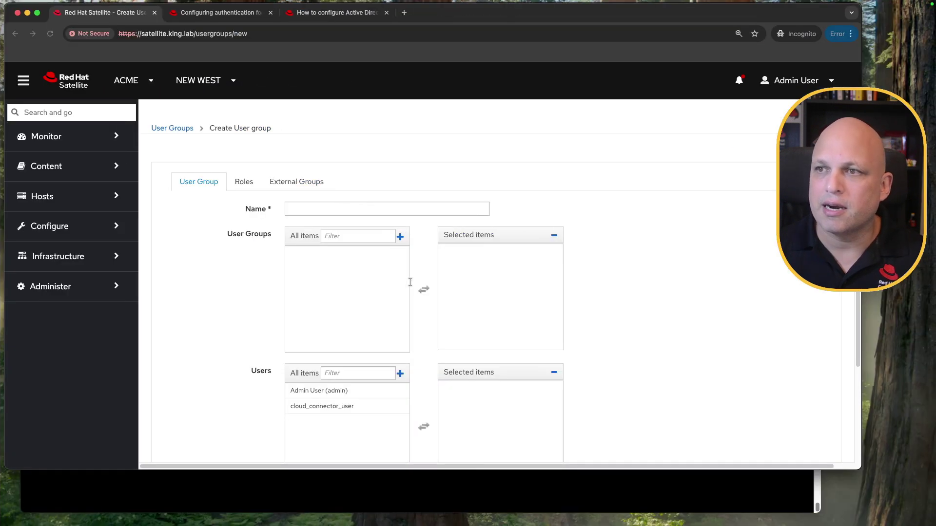
pyautogui.click(321, 210)
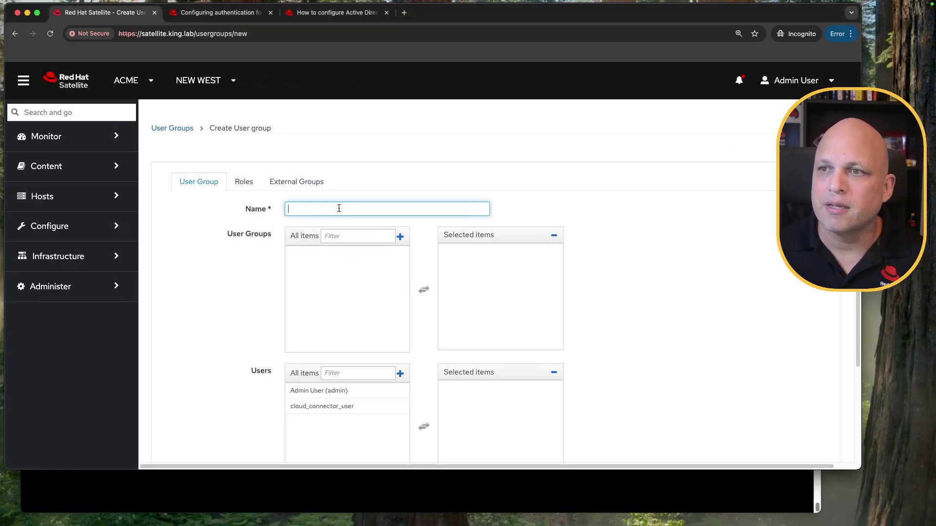
# Step: Paste grp_satellite as the user group name, removing the leftover 'tralala -' test text
pyautogui.press('super+v')
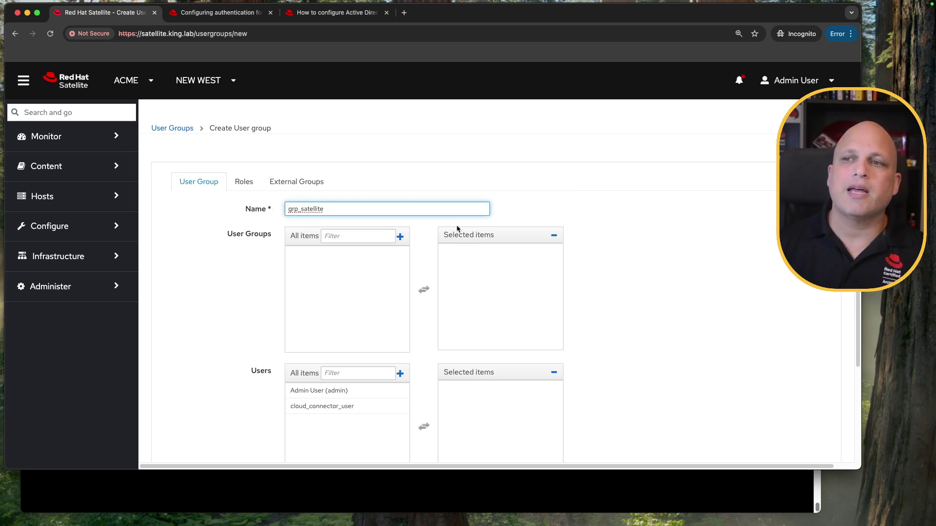
pyautogui.tripleClick(362, 205)
pyautogui.press('super+c')
pyautogui.write('tre')
pyautogui.write('alala')
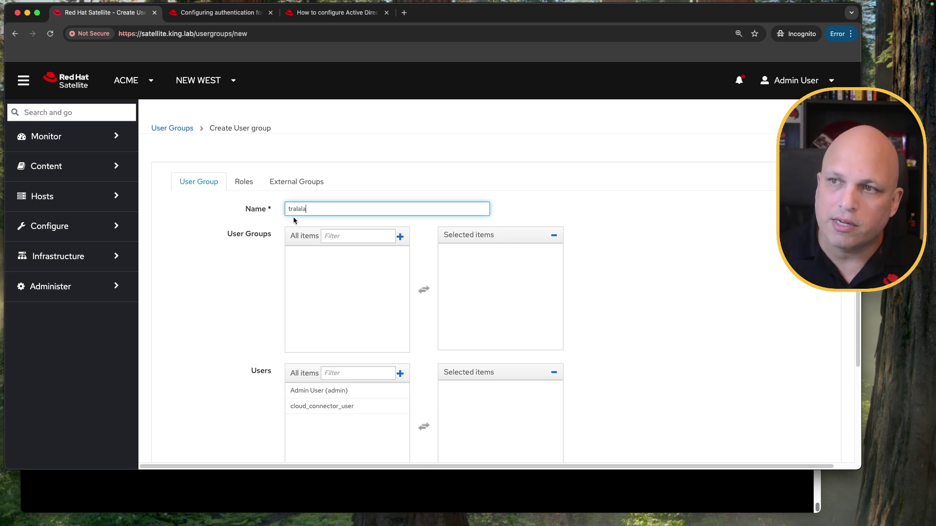
pyautogui.write('-')
pyautogui.press('super+v')
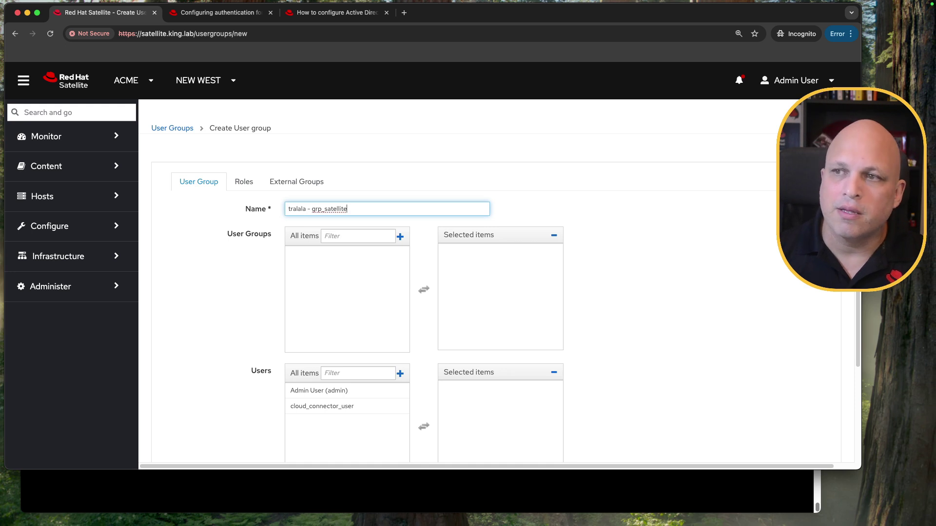
pyautogui.moveTo(311, 210); pyautogui.dragTo(263, 208)
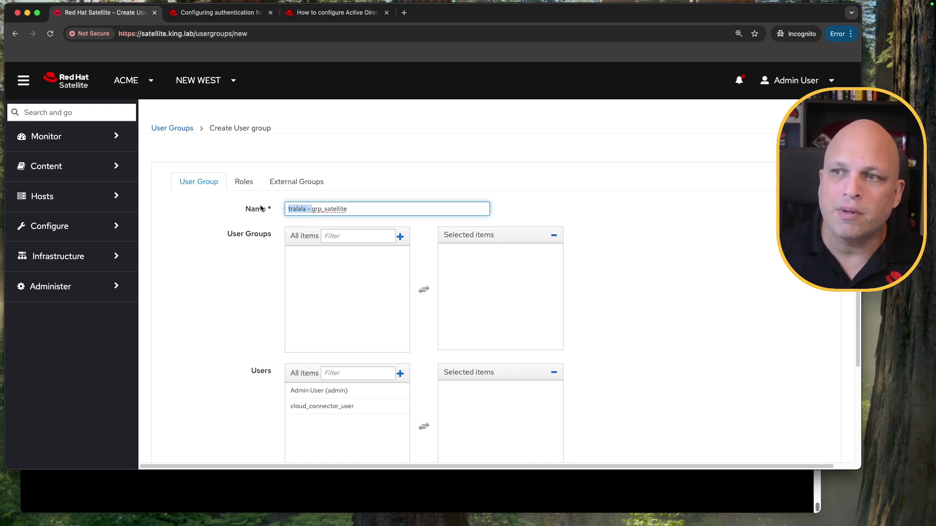
pyautogui.press('BackSpace')
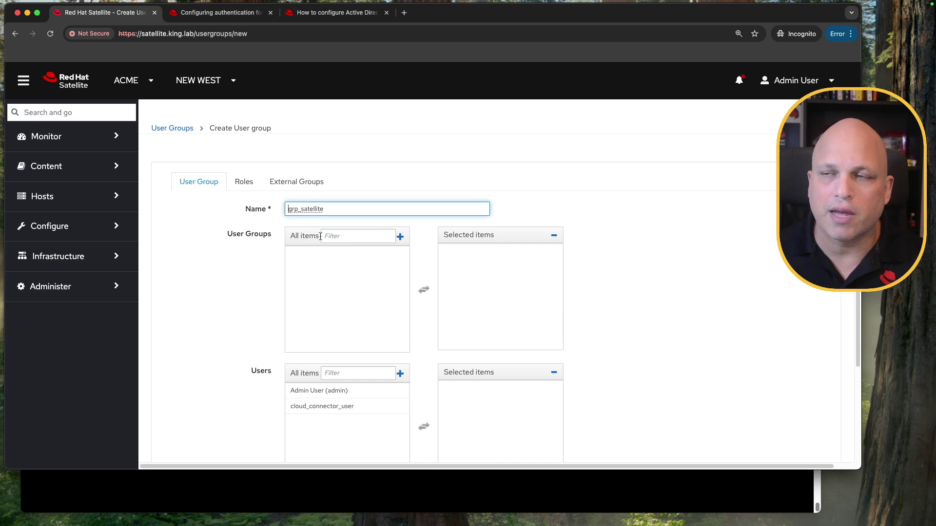
pyautogui.scroll(-3, 504, 311)
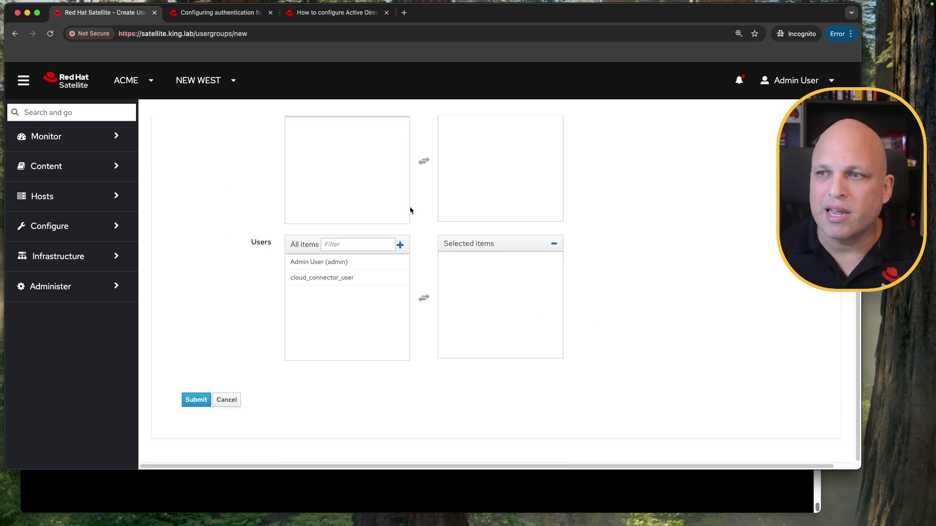
pyautogui.scroll(5, 441, 312)
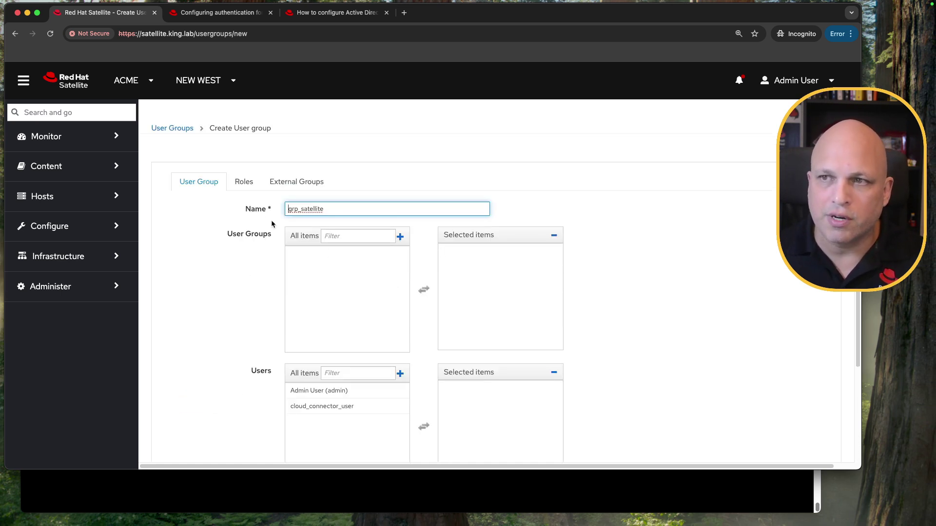
# Step: Add an external user group named grp_satellite, trimming the pasted leading space
pyautogui.click(294, 184)
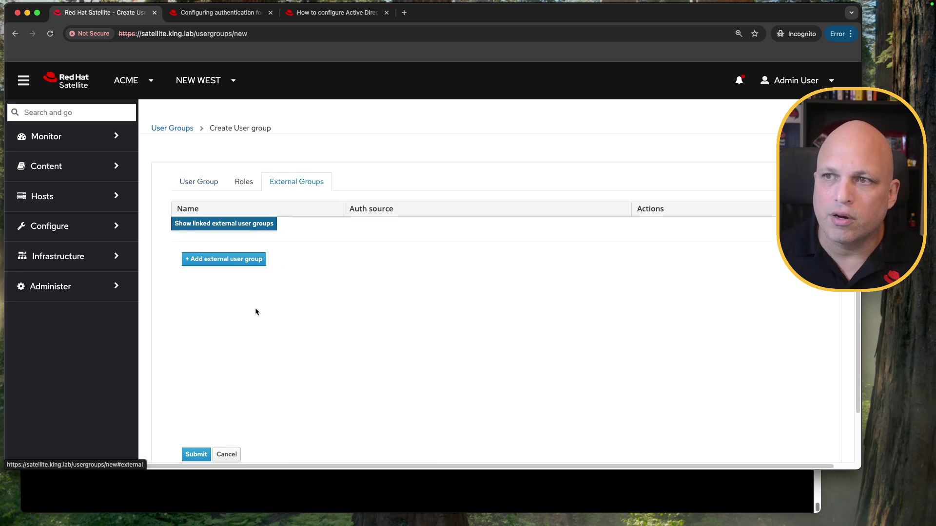
pyautogui.click(237, 259)
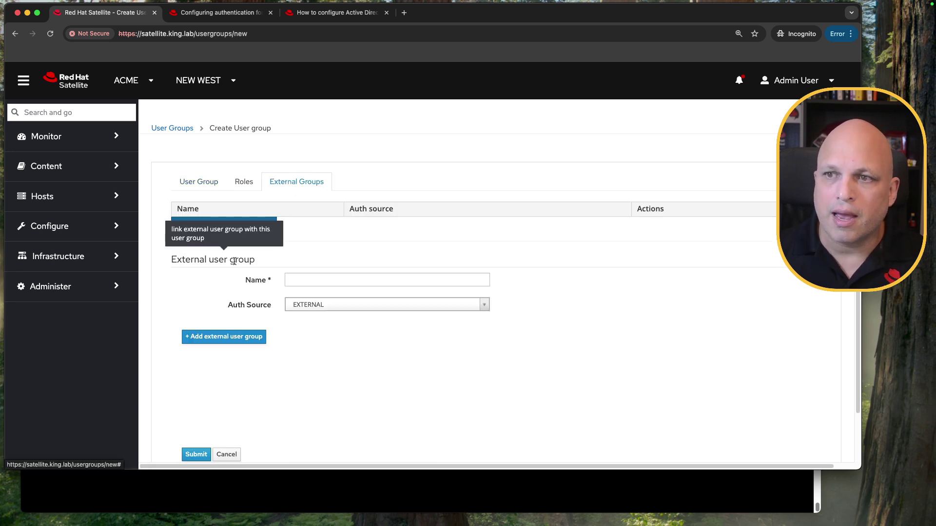
pyautogui.click(335, 279)
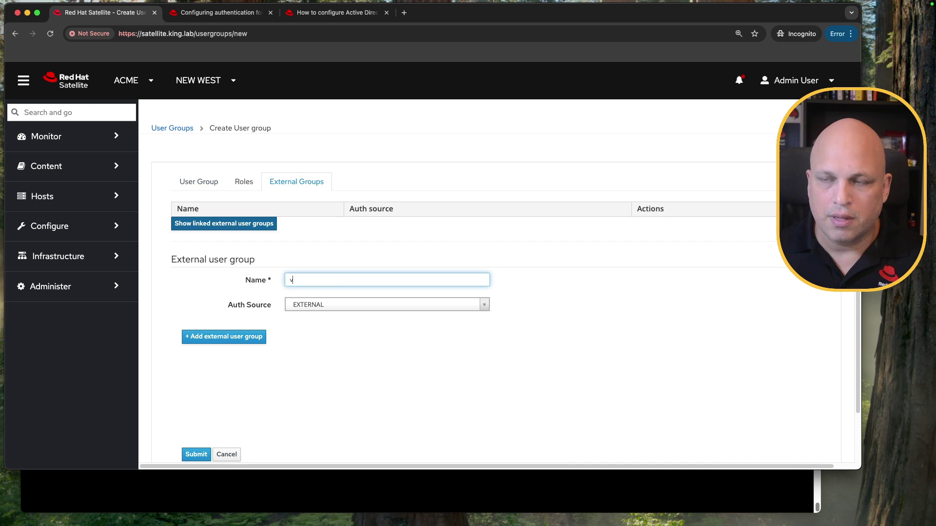
pyautogui.press('super+v')
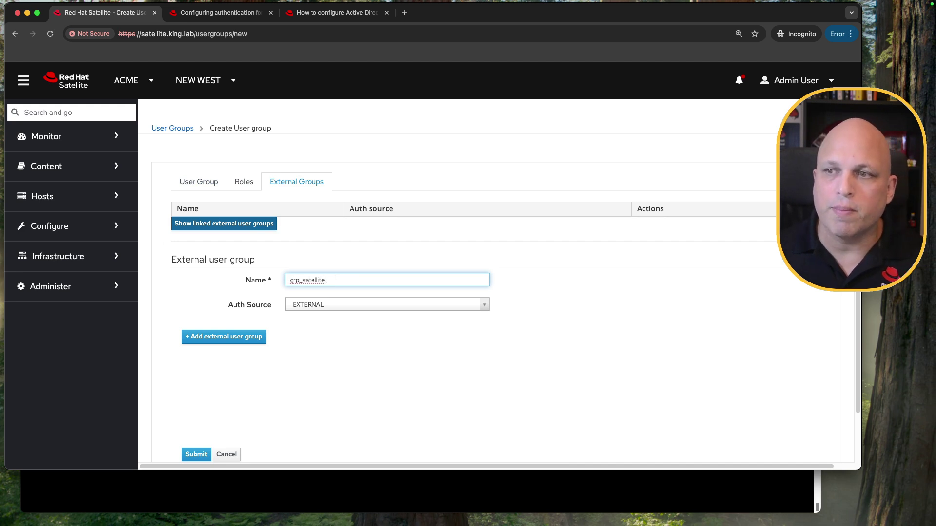
pyautogui.moveTo(337, 280); pyautogui.dragTo(241, 277)
pyautogui.click(291, 280)
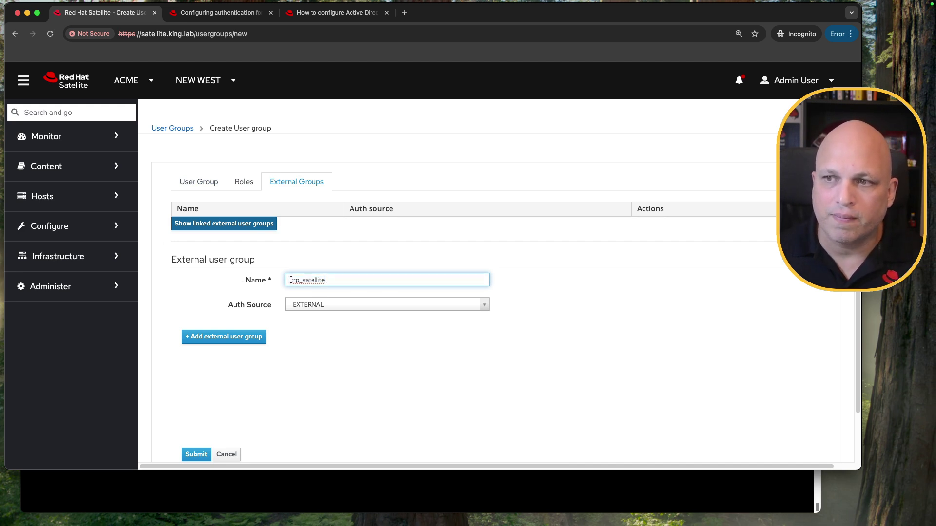
pyautogui.press('Delete')
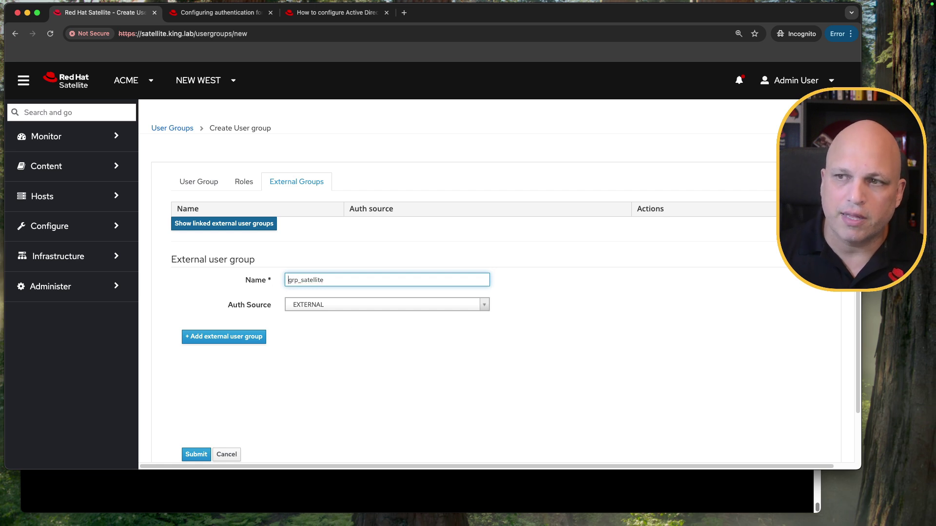
# Step: Set the external group's Auth Source to LDAP-ad01.king.lab, with an extra 'e' appended to its name
pyautogui.click(409, 306)
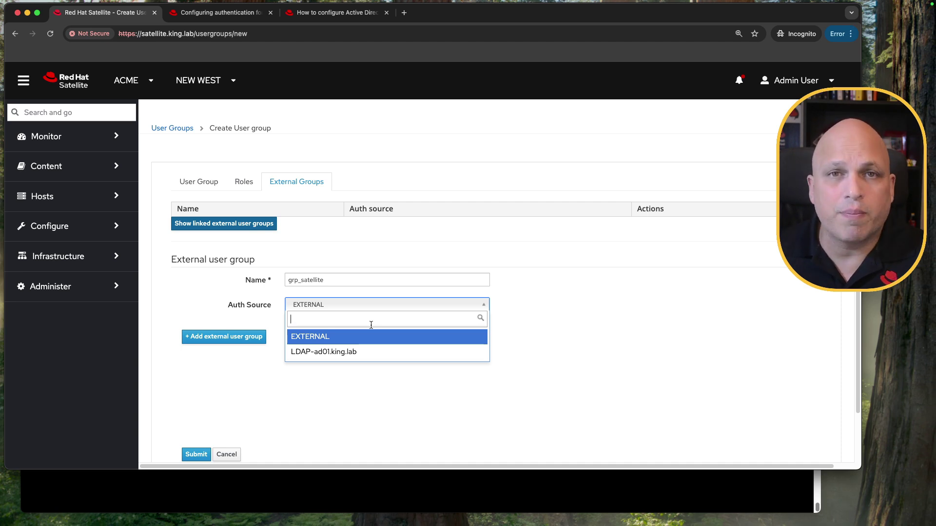
pyautogui.click(369, 353)
pyautogui.click(362, 278)
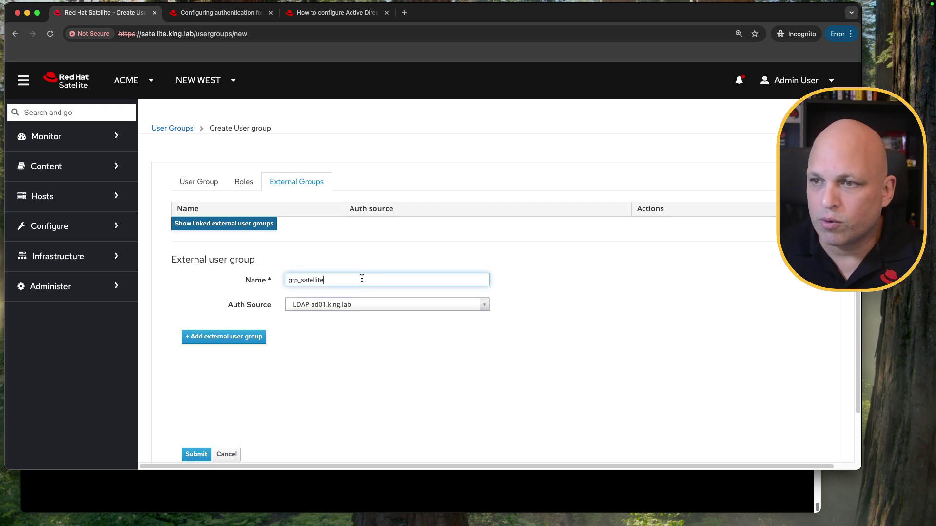
pyautogui.write('e')
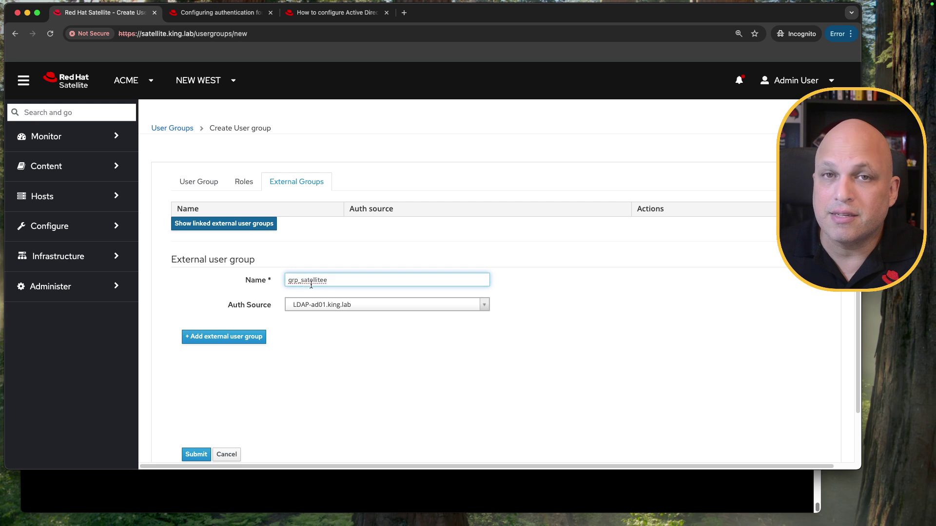
# Step: Submit, correct the not-found external name grp_satellitee to grp_satellite, and resubmit successfully
pyautogui.click(196, 454)
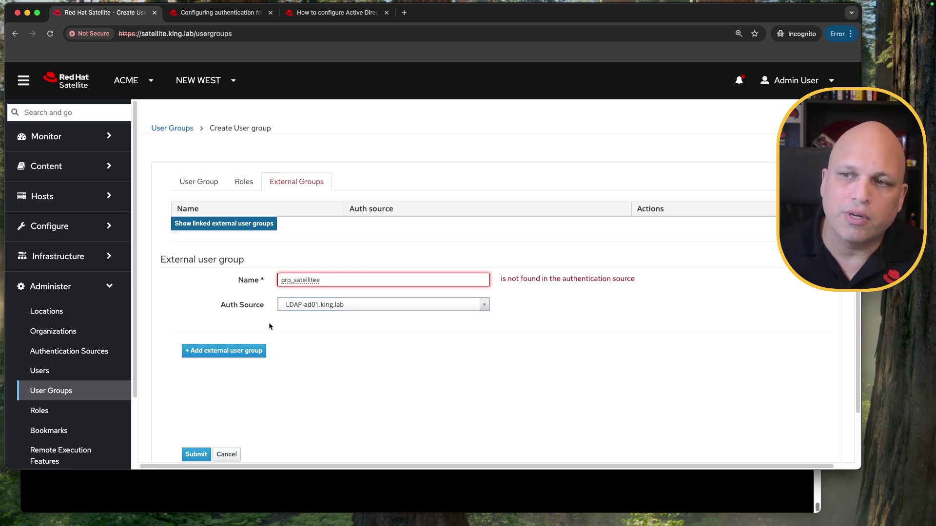
pyautogui.moveTo(219, 306); pyautogui.dragTo(253, 305)
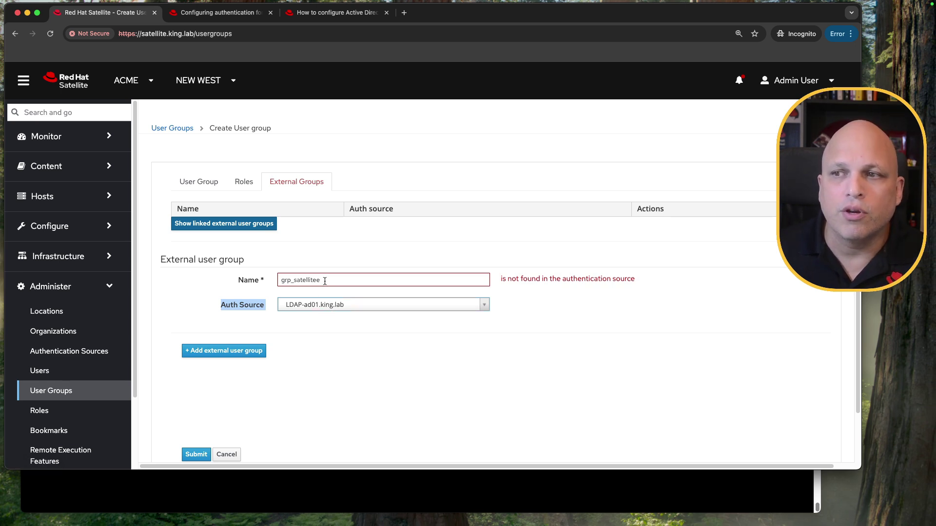
pyautogui.moveTo(326, 280); pyautogui.dragTo(246, 280)
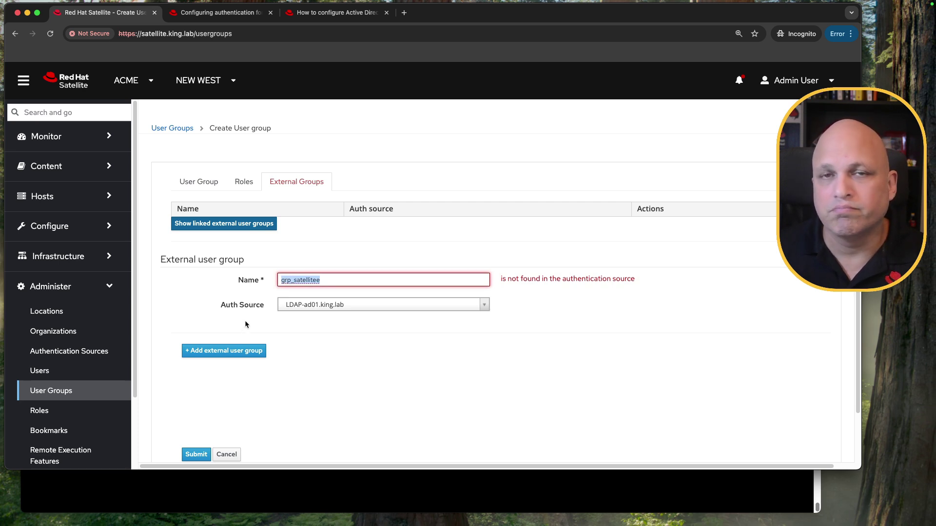
pyautogui.click(346, 281)
pyautogui.press('BackSpace')
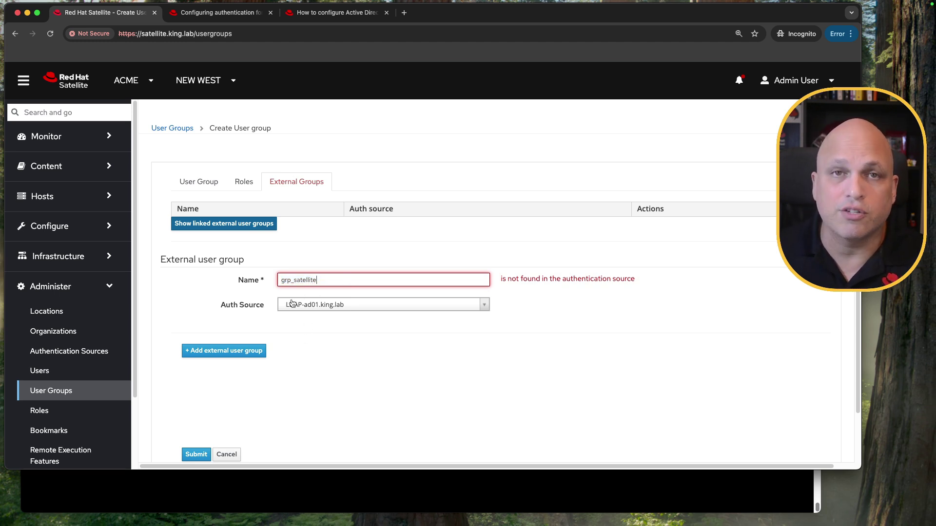
pyautogui.click(193, 455)
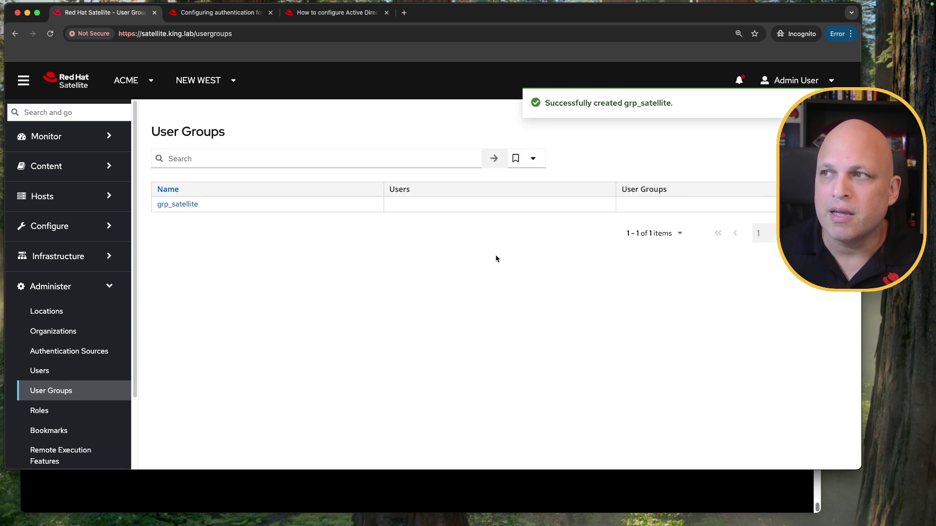
pyautogui.tripleClick(561, 103)
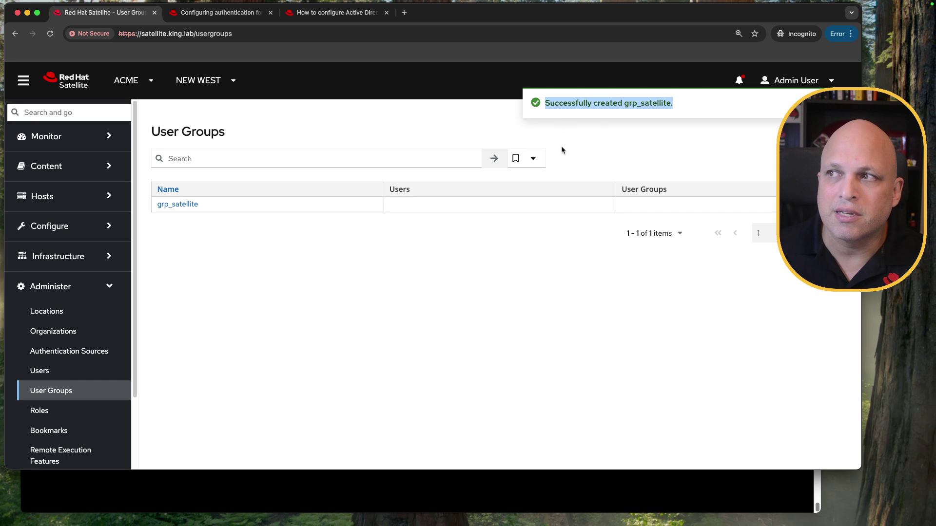
# Step: Open grp_satellite and check its external group uses LDAP-ad01.king.lab
pyautogui.click(190, 206)
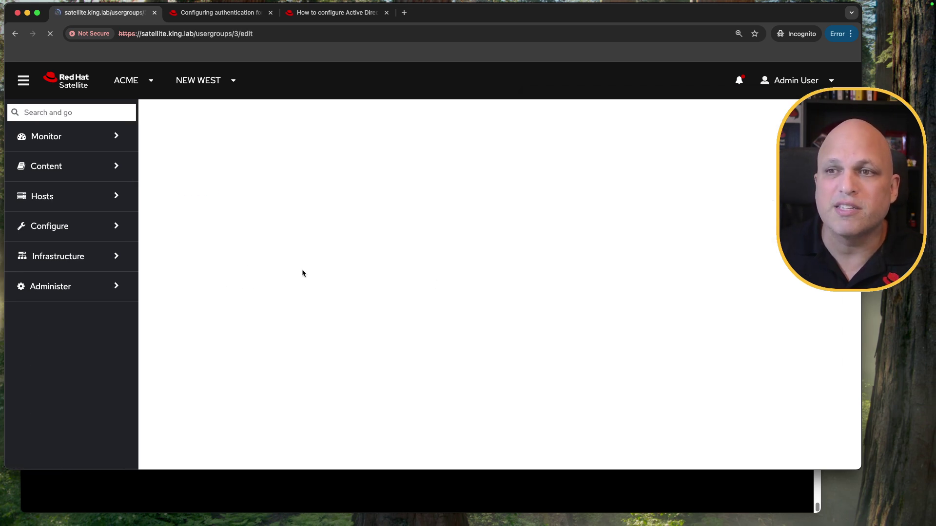
pyautogui.click(291, 199)
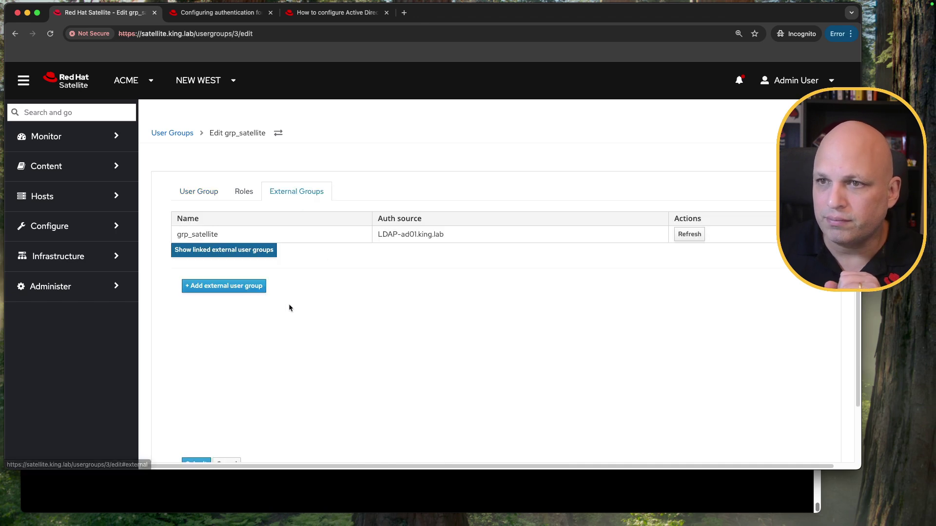
pyautogui.moveTo(448, 232); pyautogui.dragTo(370, 234)
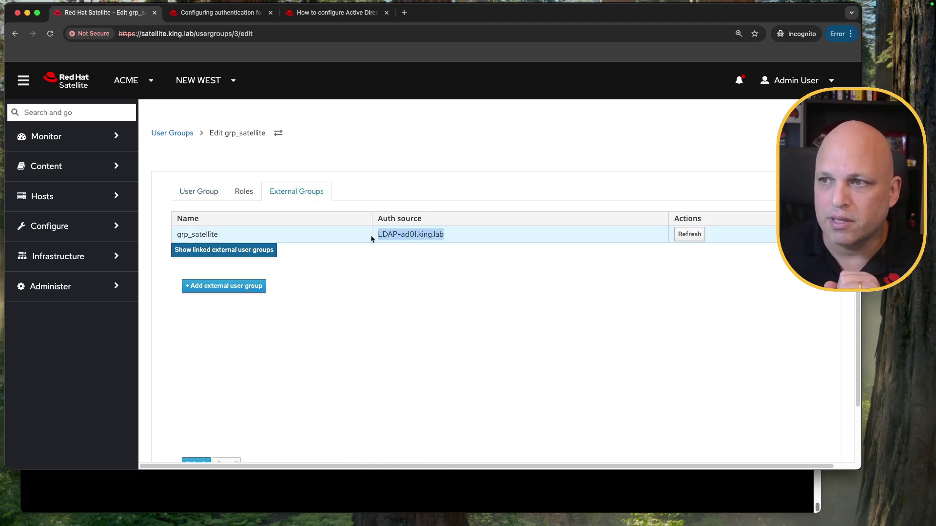
pyautogui.click(224, 235)
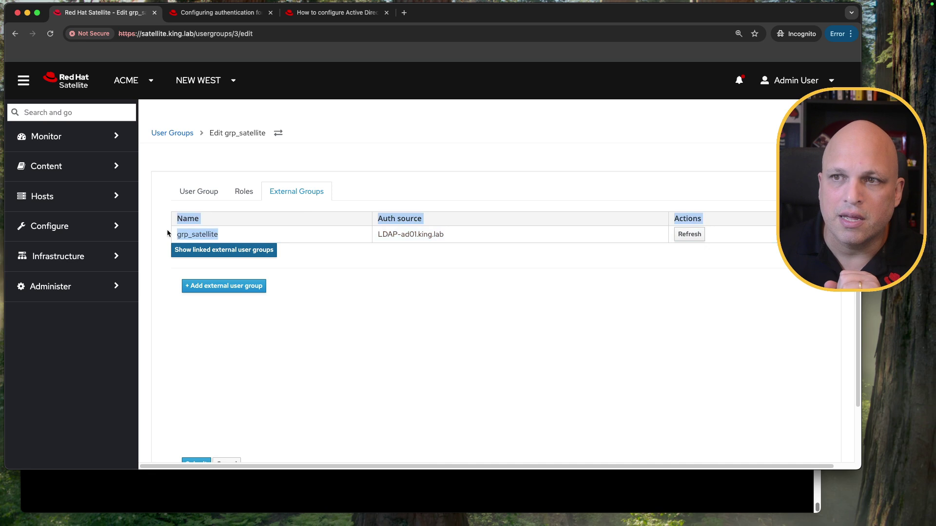
# Step: Assign the View hosts role to grp_satellite, leaving Administrator unchecked, and save
pyautogui.click(241, 195)
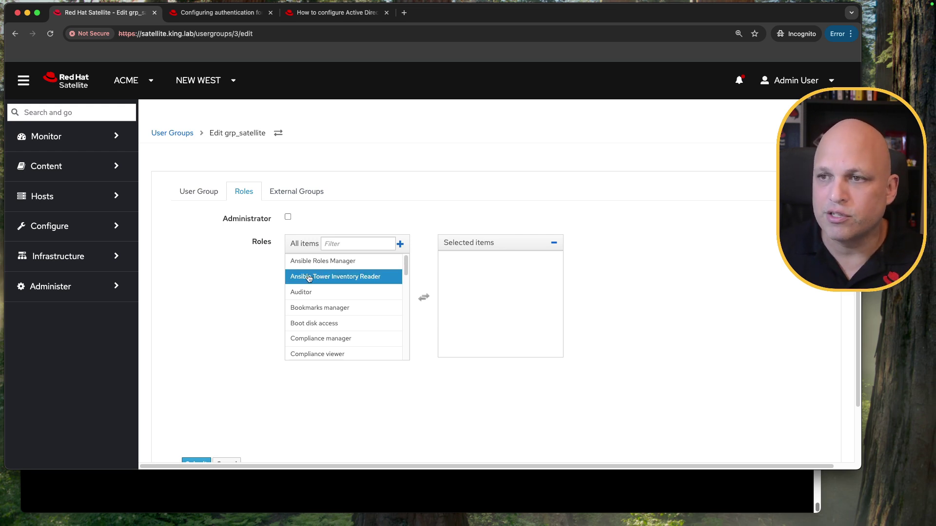
pyautogui.click(288, 217)
pyautogui.click(288, 217)
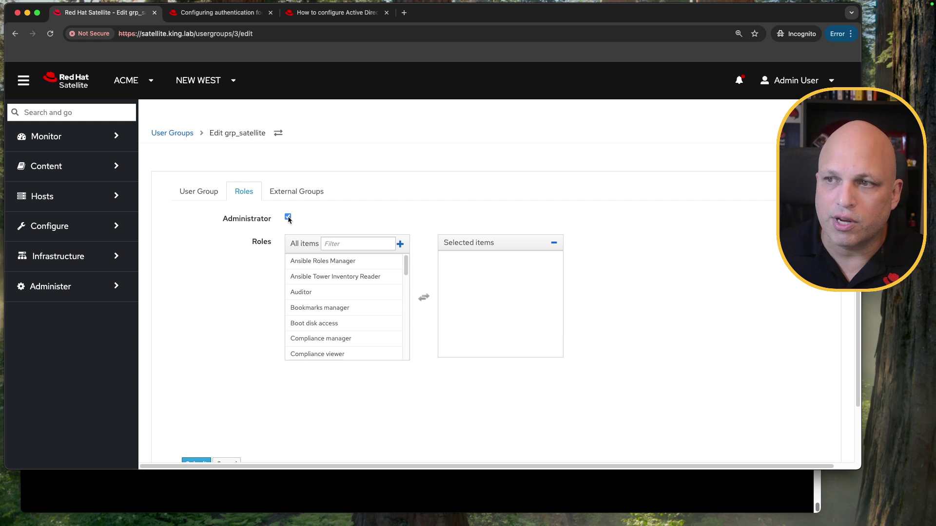
pyautogui.scroll(-3, 407, 287)
pyautogui.moveTo(407, 287); pyautogui.dragTo(411, 345)
pyautogui.click(340, 287)
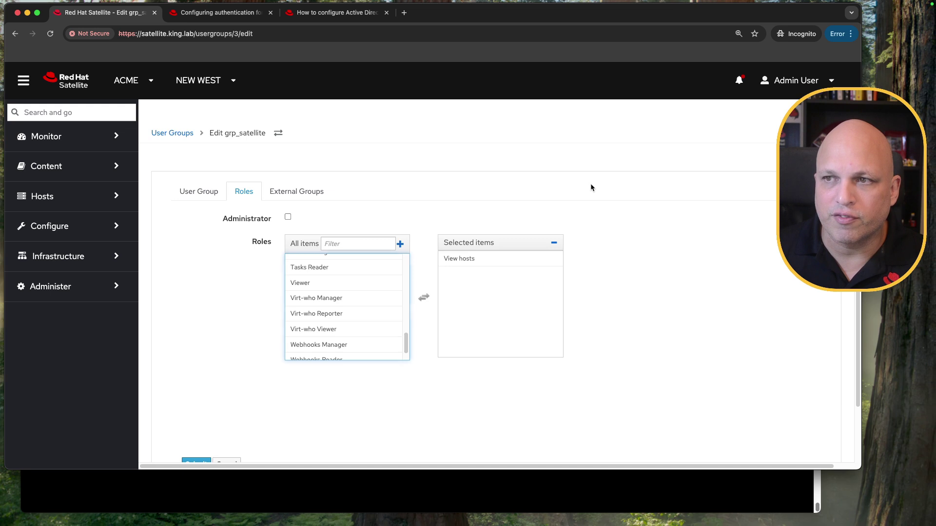
pyautogui.scroll(-3, 229, 378)
pyautogui.click(197, 400)
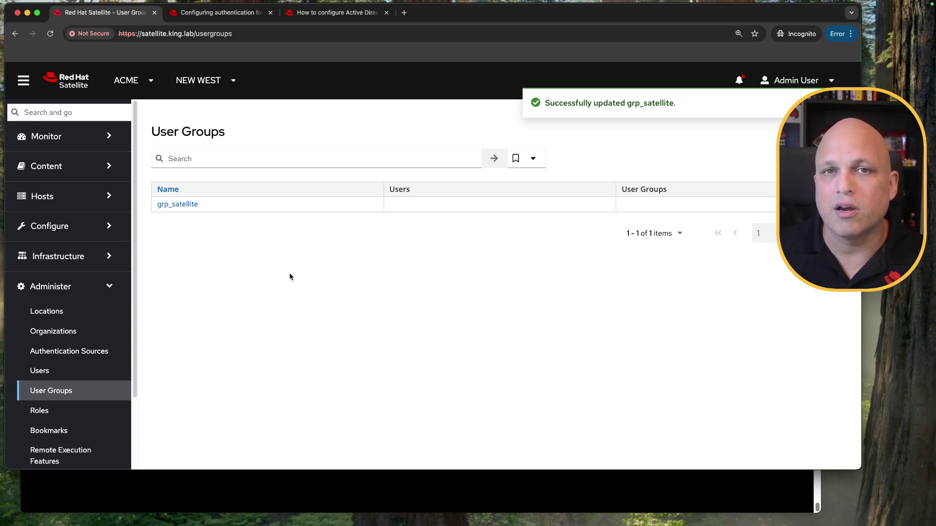
# Step: Reopen grp_satellite to verify the View hosts role, then return to the User Groups list
pyautogui.moveTo(213, 207); pyautogui.dragTo(155, 211)
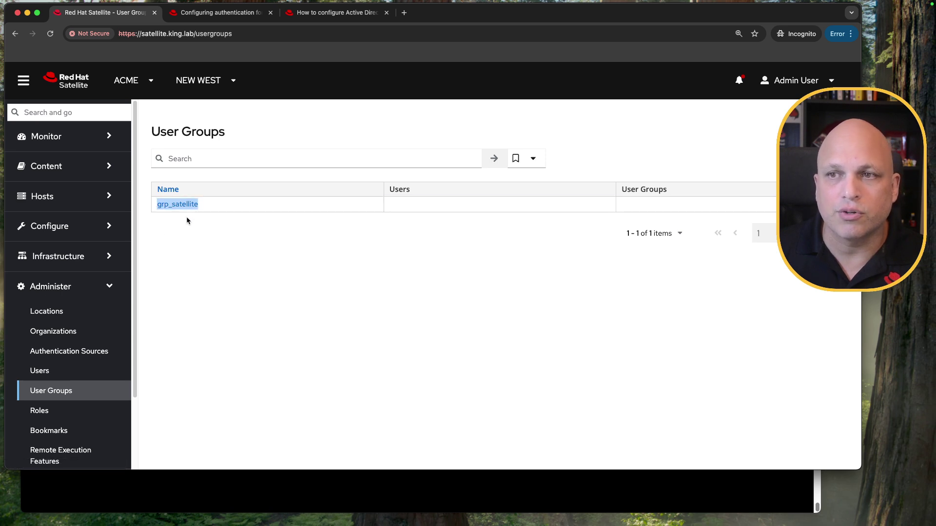
pyautogui.click(252, 201)
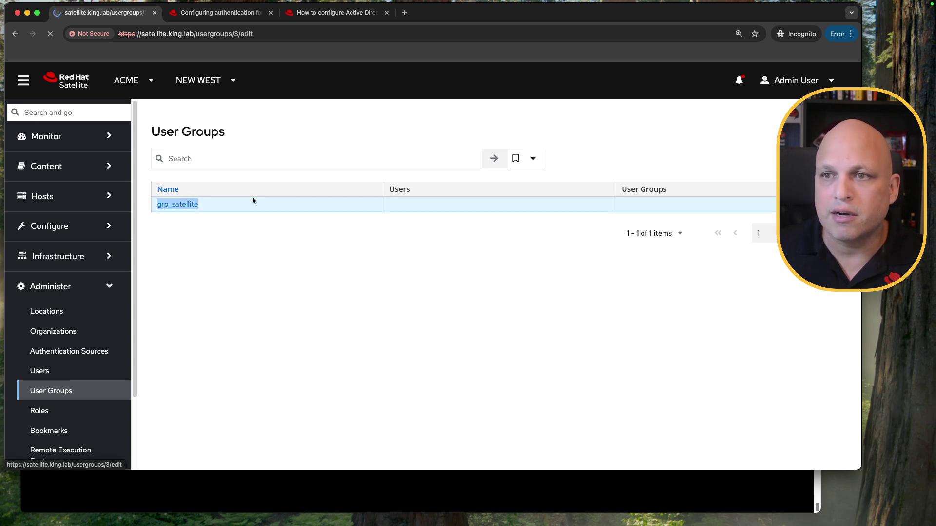
pyautogui.click(244, 192)
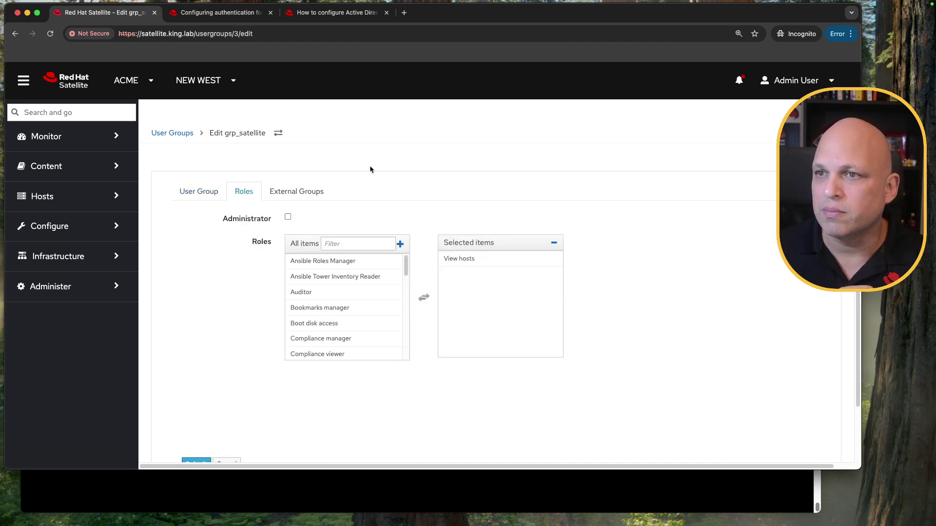
pyautogui.click(183, 137)
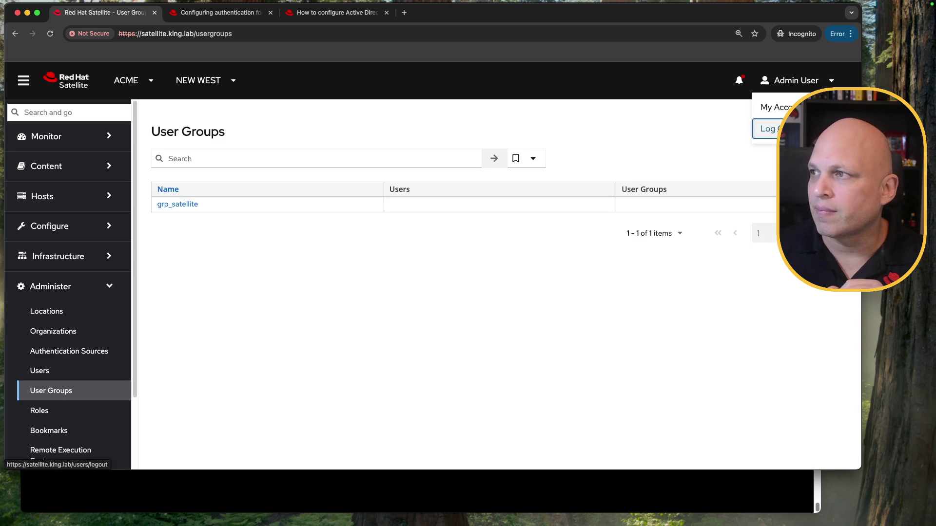
pyautogui.click(772, 129)
# Step: Log in as the AD user with their password, view Hosts, then sign out
pyautogui.write('w')
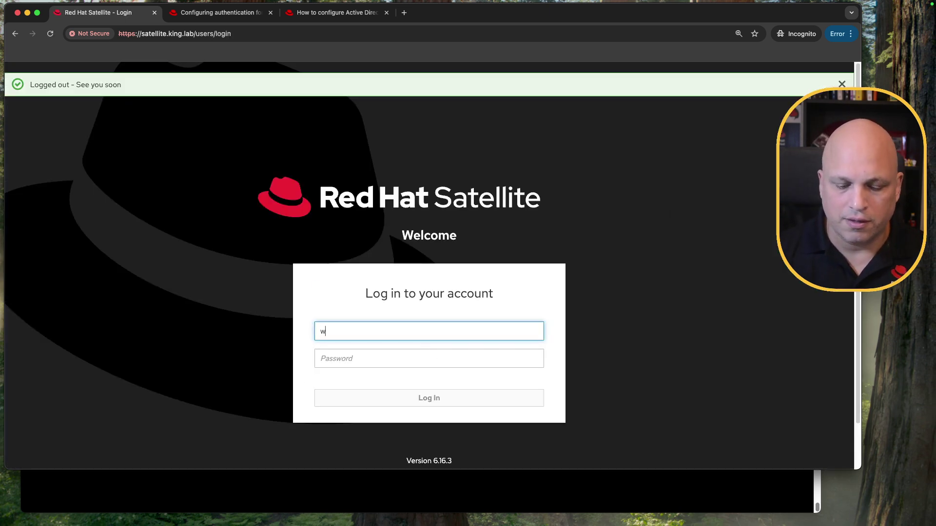
pyautogui.write('aldi••')
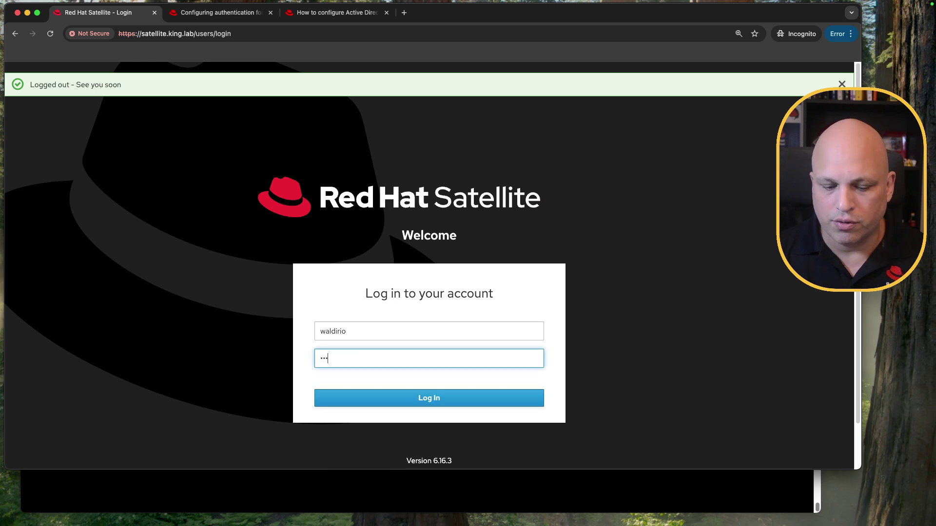
pyautogui.press('Return')
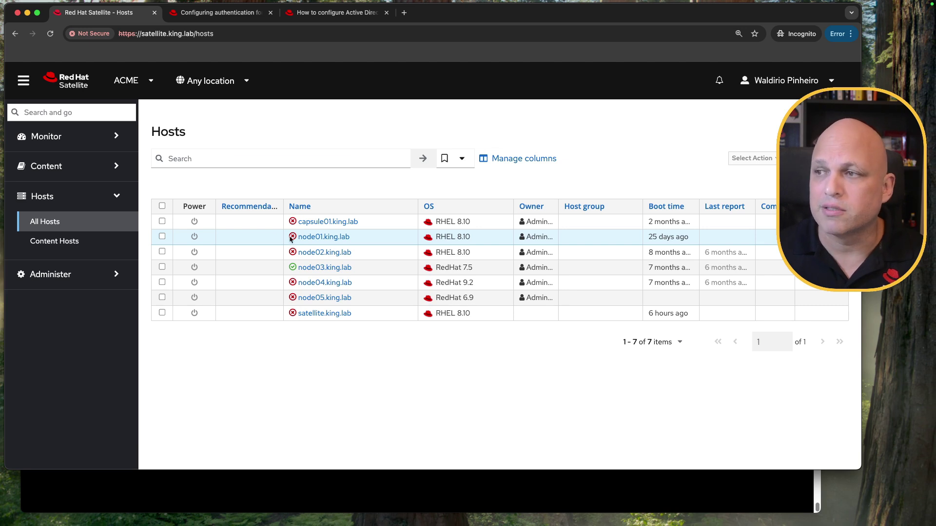
pyautogui.click(827, 81)
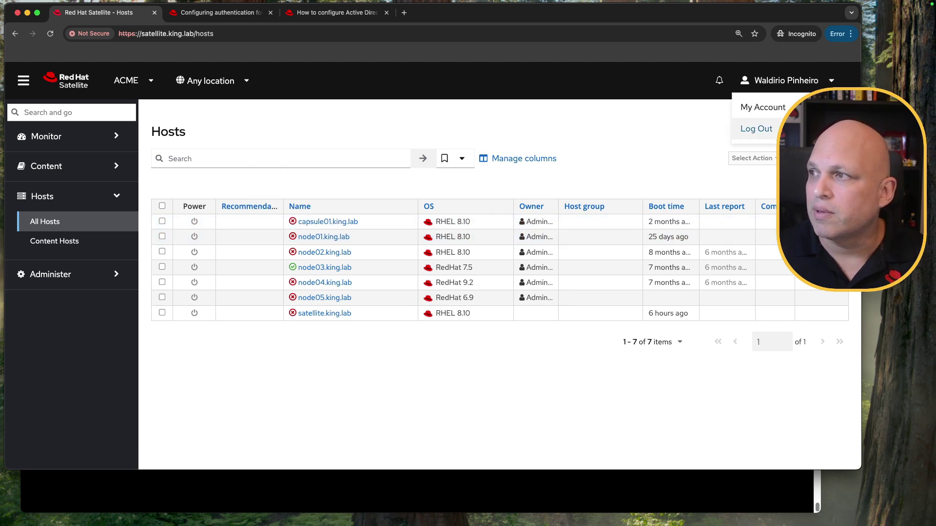
pyautogui.click(760, 129)
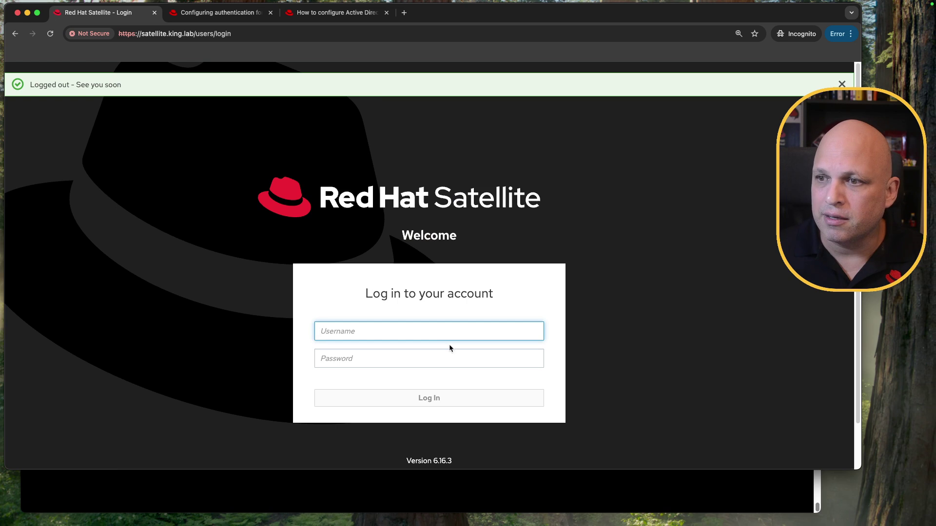
# Step: Log back in as admin with the admin password, landing on the 7-host Hosts list
pyautogui.write('admin')
pyautogui.press('Tab')
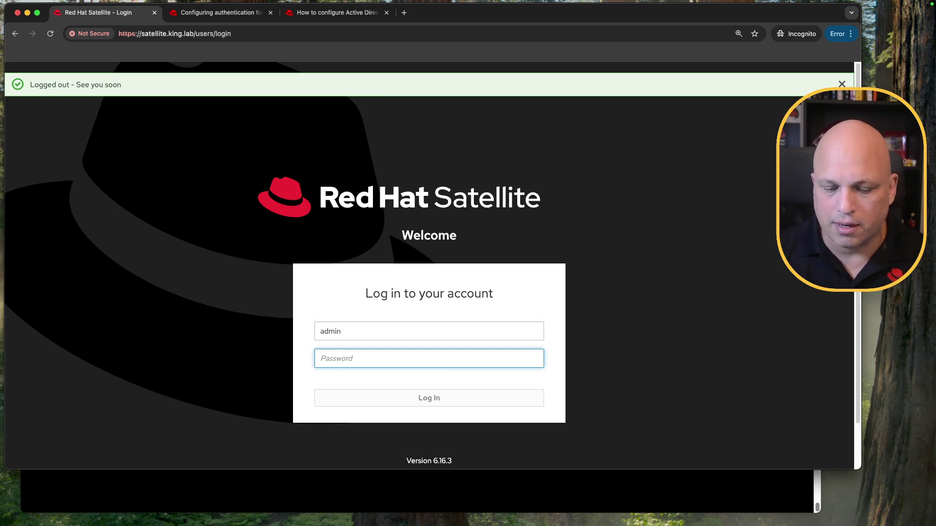
pyautogui.write('•••')
pyautogui.press('BackSpace')
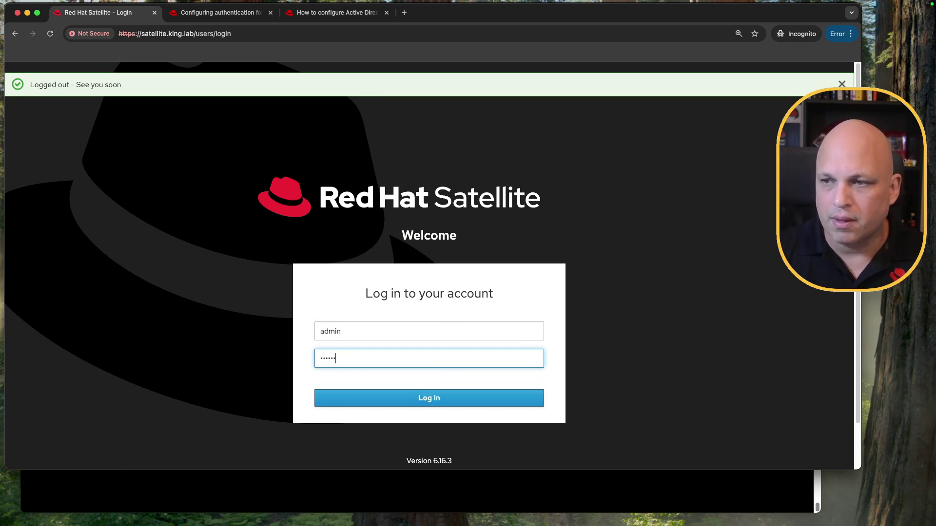
pyautogui.press('Return')
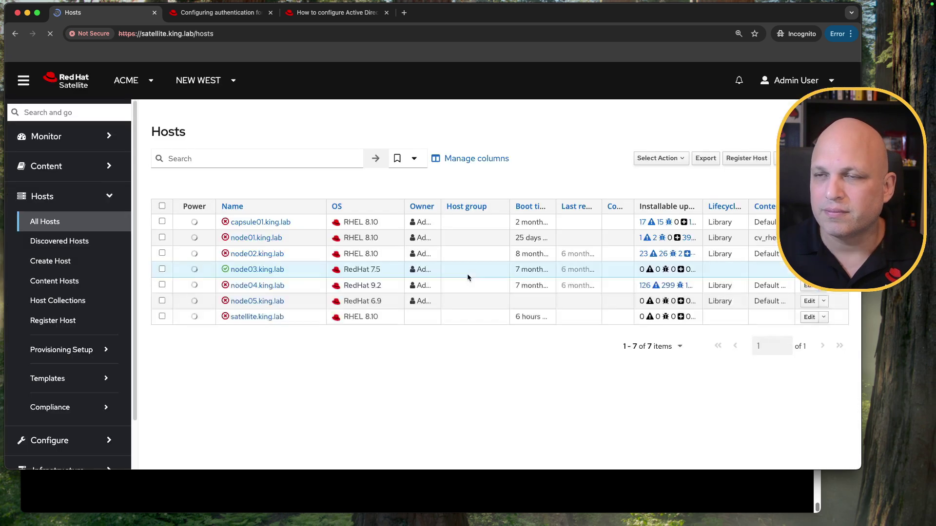
pyautogui.scroll(-2, 85, 336)
# Step: Open Administer > Users and the AD user's account for editing
pyautogui.scroll(-2, 82, 356)
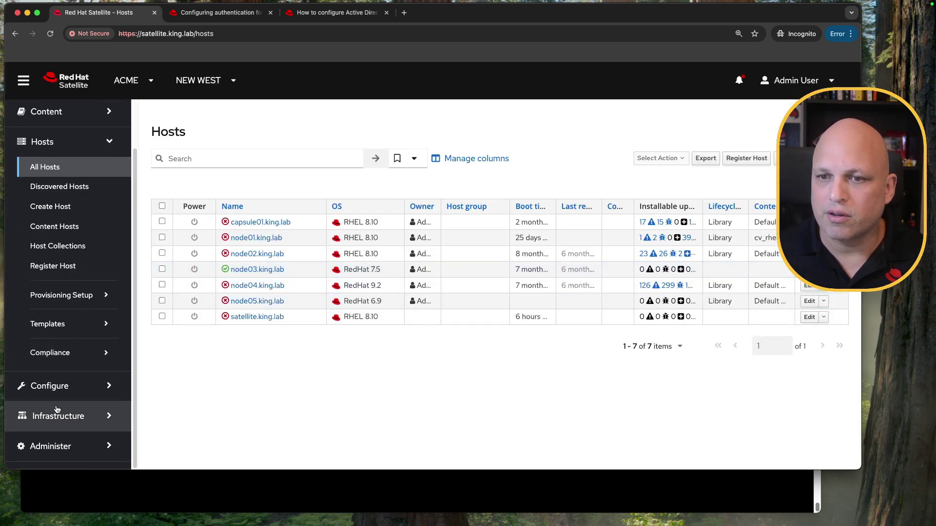
pyautogui.click(61, 446)
pyautogui.click(40, 316)
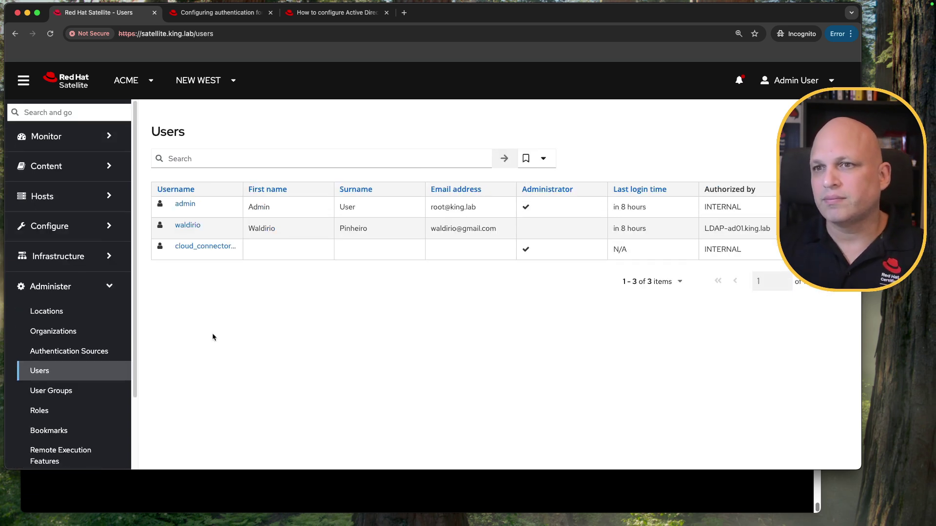
pyautogui.moveTo(203, 223); pyautogui.dragTo(172, 225)
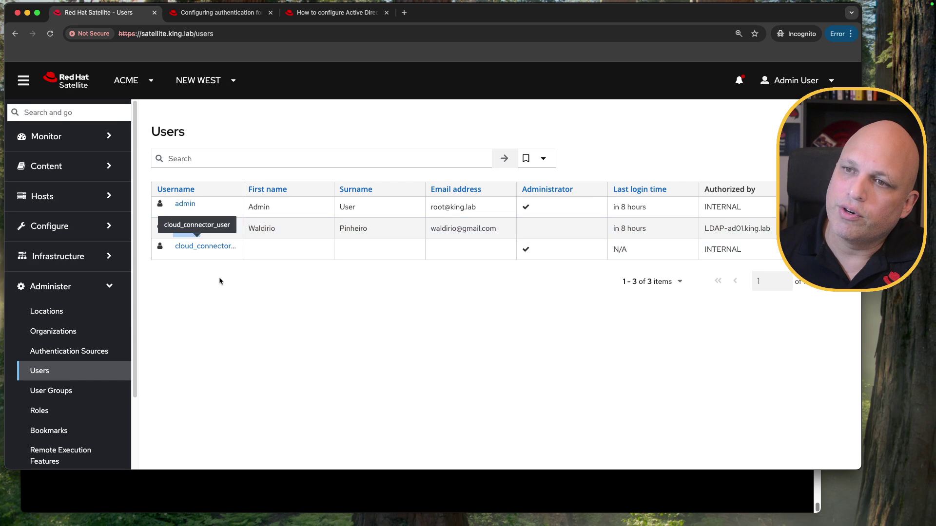
pyautogui.doubleClick(261, 227)
pyautogui.doubleClick(360, 227)
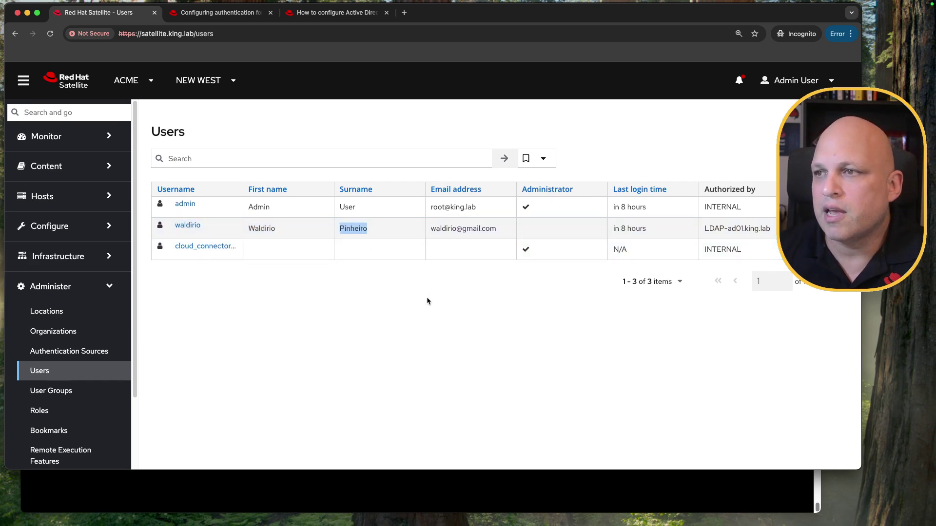
pyautogui.tripleClick(482, 228)
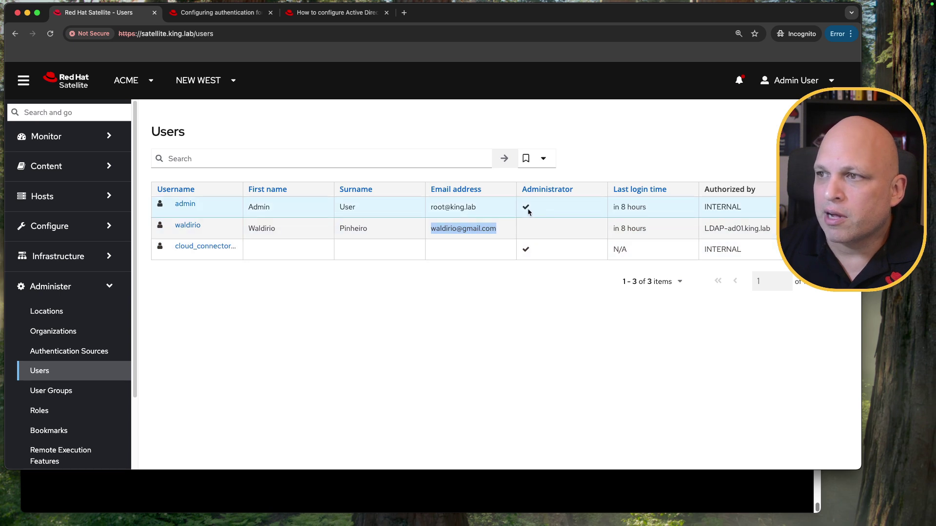
pyautogui.click(507, 202)
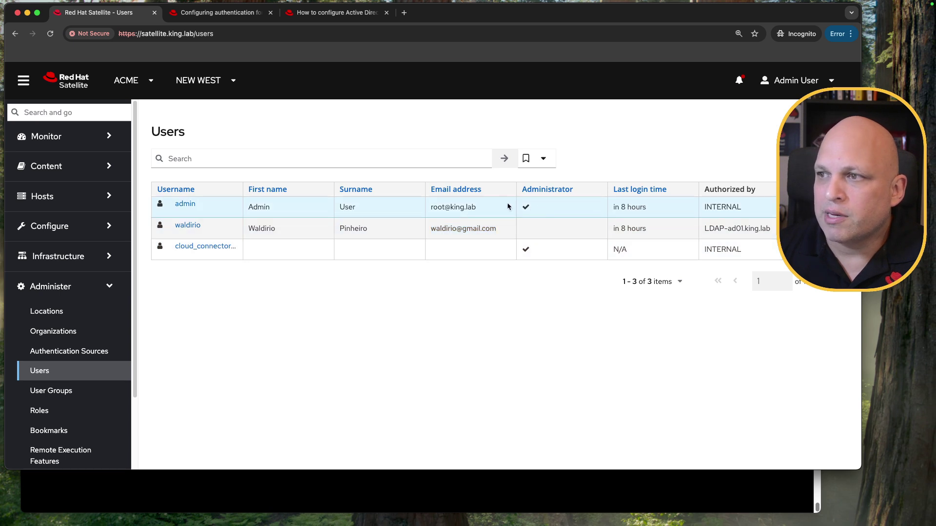
pyautogui.click(189, 225)
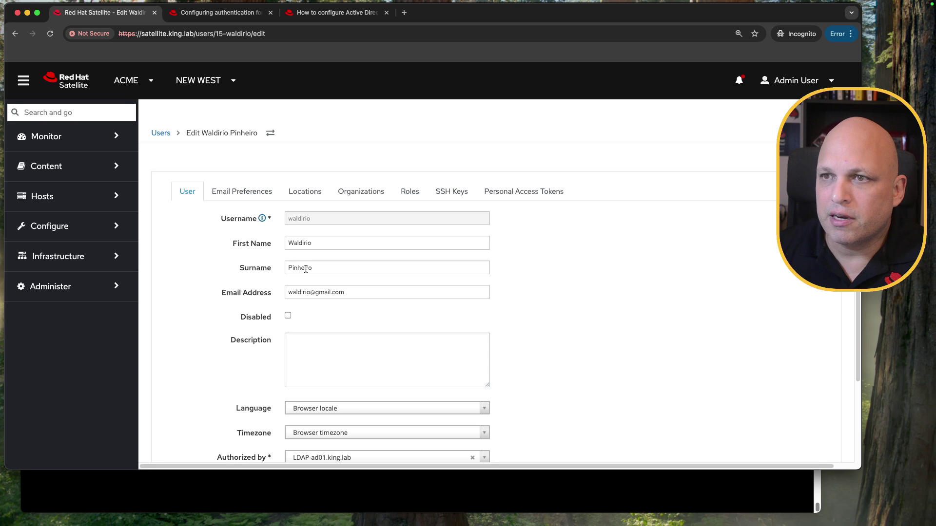
# Step: Confirm the user's Roles tab shows View hosts inherited from grp_satellite
pyautogui.click(411, 195)
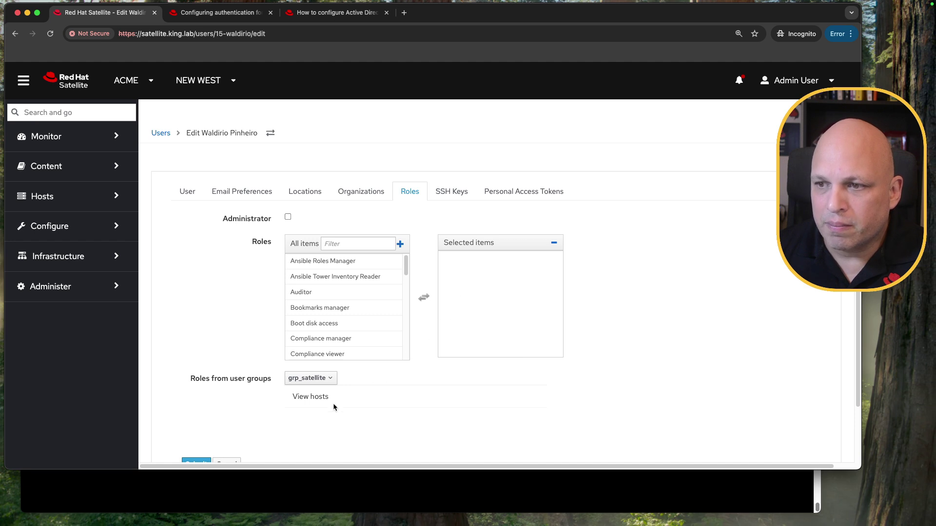
pyautogui.moveTo(196, 380); pyautogui.dragTo(271, 383)
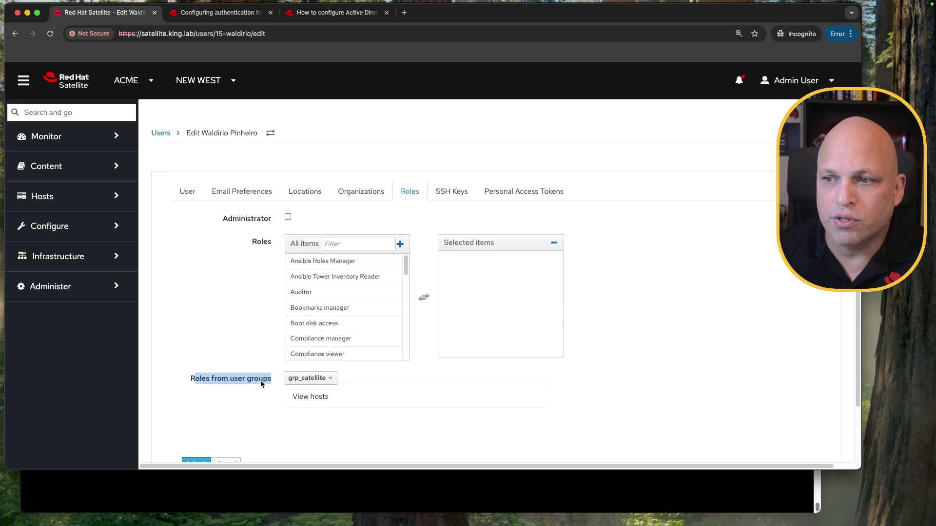
pyautogui.moveTo(292, 397); pyautogui.dragTo(331, 397)
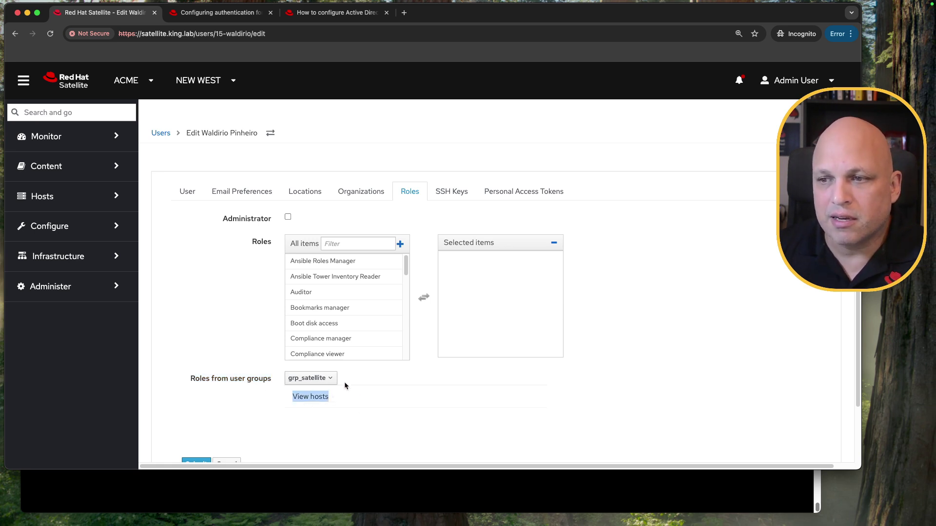
pyautogui.click(372, 390)
pyautogui.moveTo(227, 383); pyautogui.dragTo(272, 380)
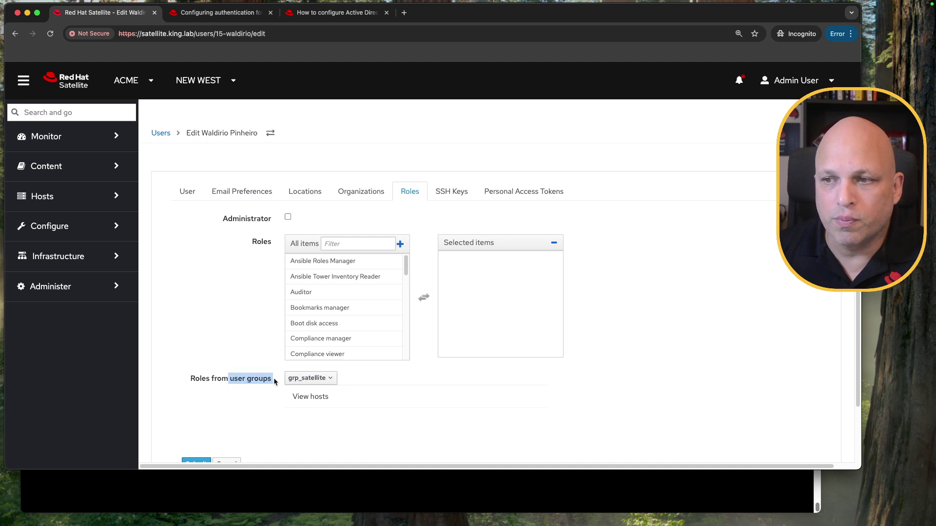
pyautogui.click(333, 381)
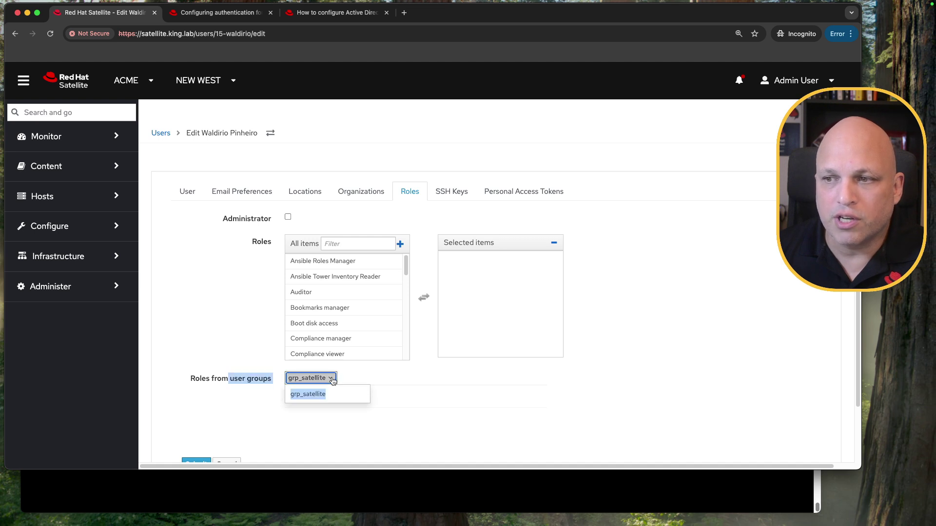
pyautogui.click(396, 383)
pyautogui.moveTo(328, 397); pyautogui.dragTo(283, 400)
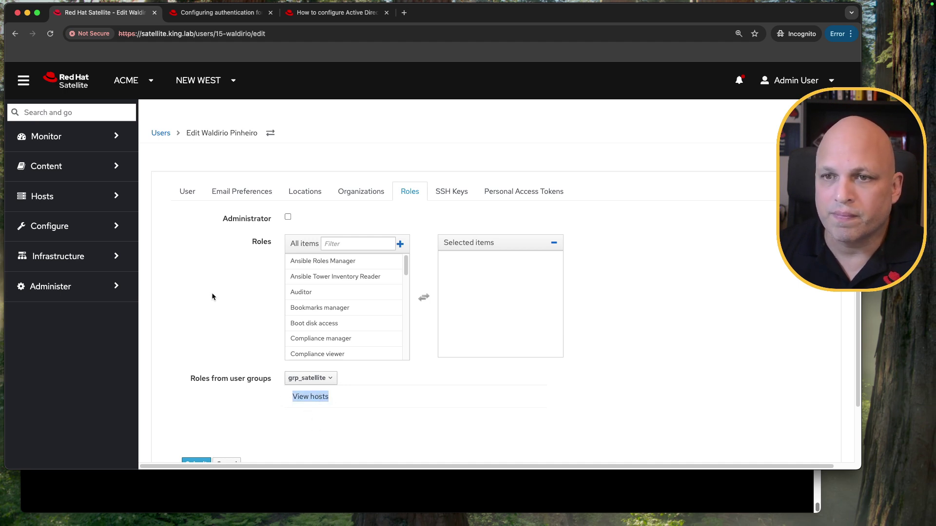
# Step: Open grp_satellite from Administer > User Groups to see the AD user listed as member
pyautogui.click(78, 285)
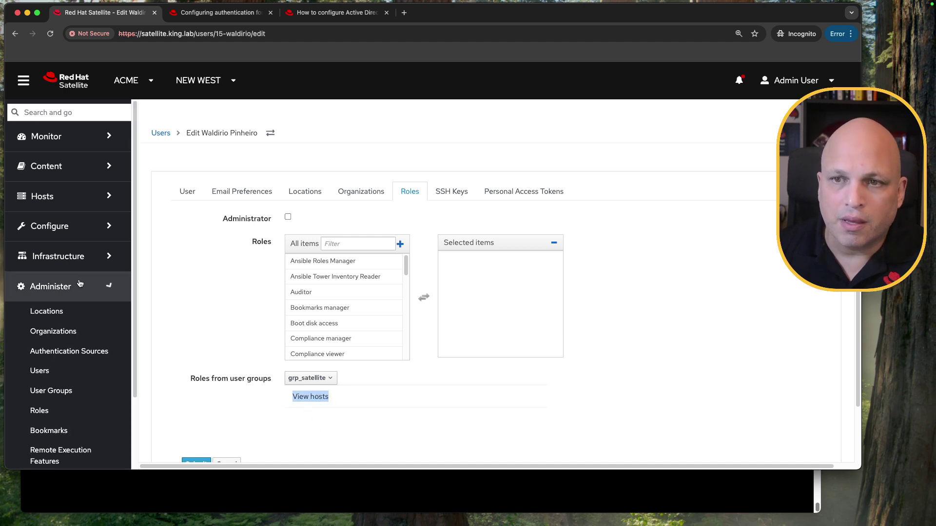
pyautogui.click(69, 393)
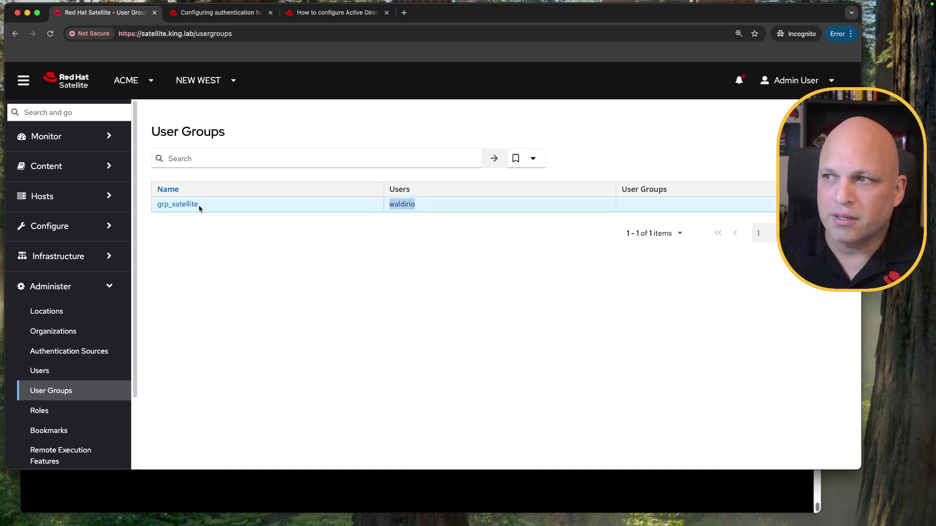
pyautogui.click(184, 205)
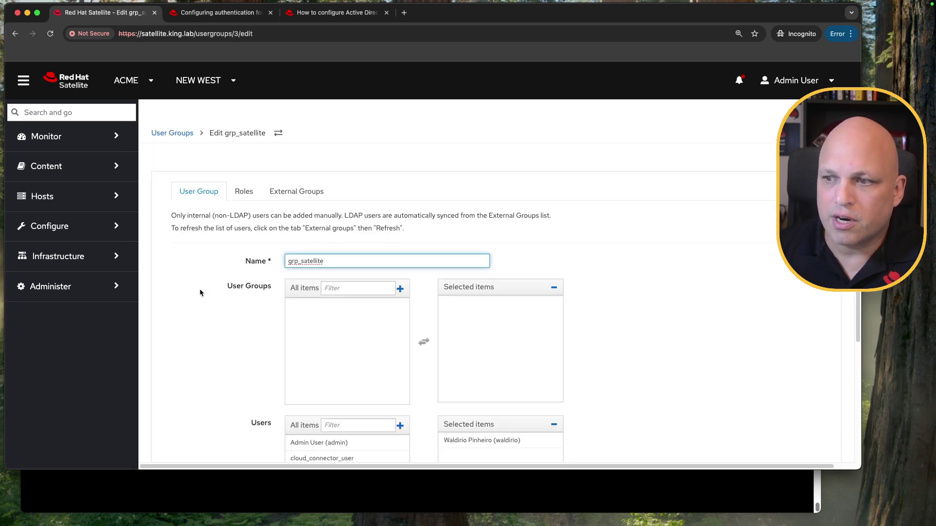
pyautogui.scroll(-3, 200, 292)
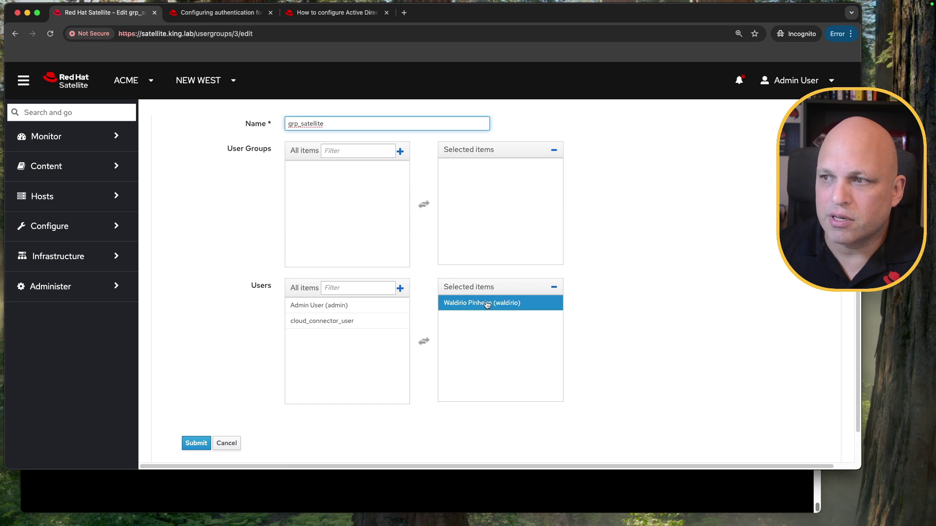
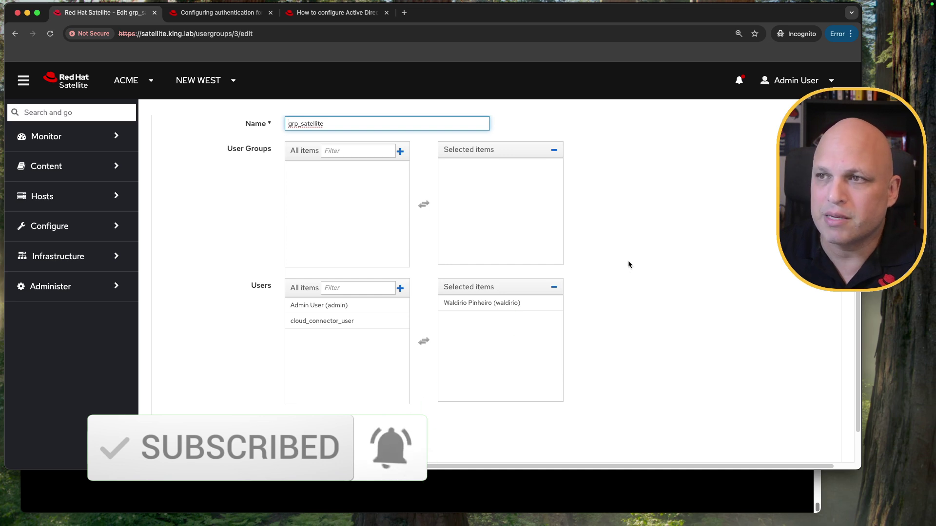
# Step: Open the ad01.king.lab LDAPS source from Administer > Authentication Sources for editing
pyautogui.scroll(3, 628, 260)
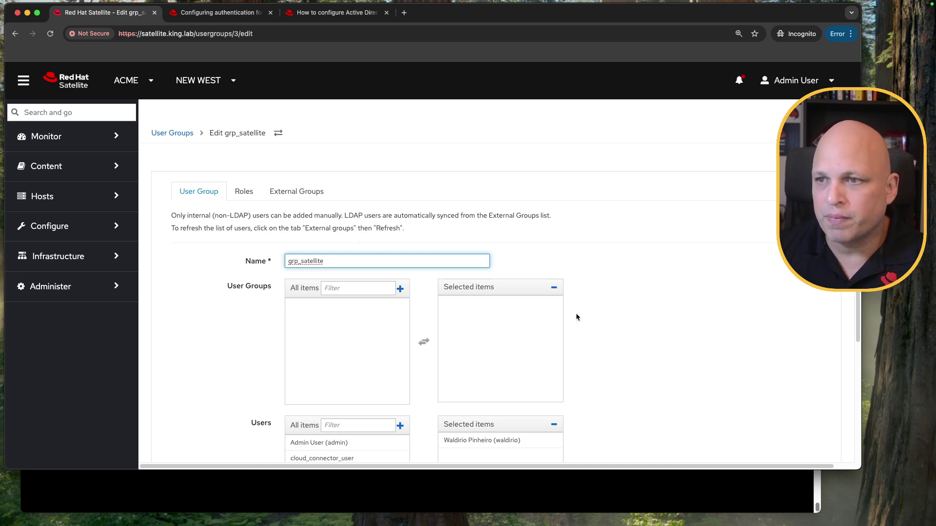
pyautogui.scroll(-4, 613, 295)
pyautogui.scroll(4, 612, 295)
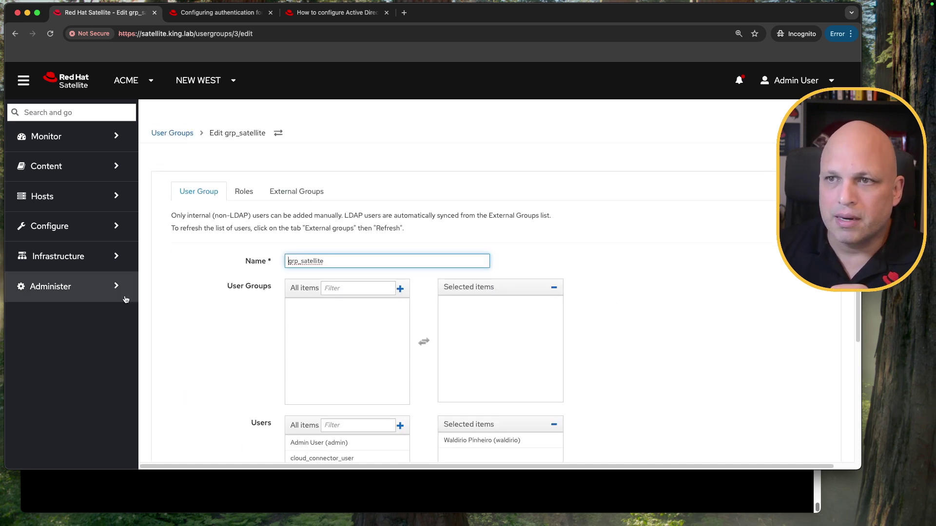
pyautogui.click(185, 300)
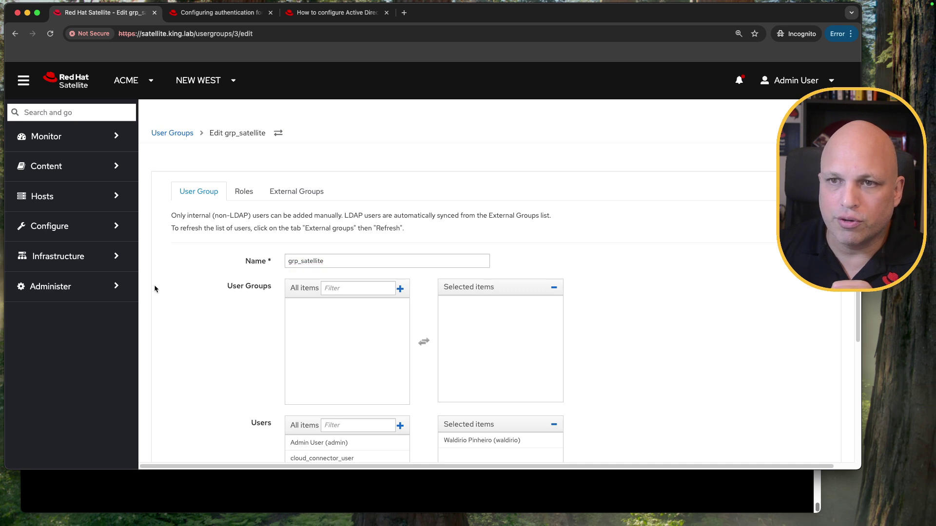
pyautogui.click(99, 293)
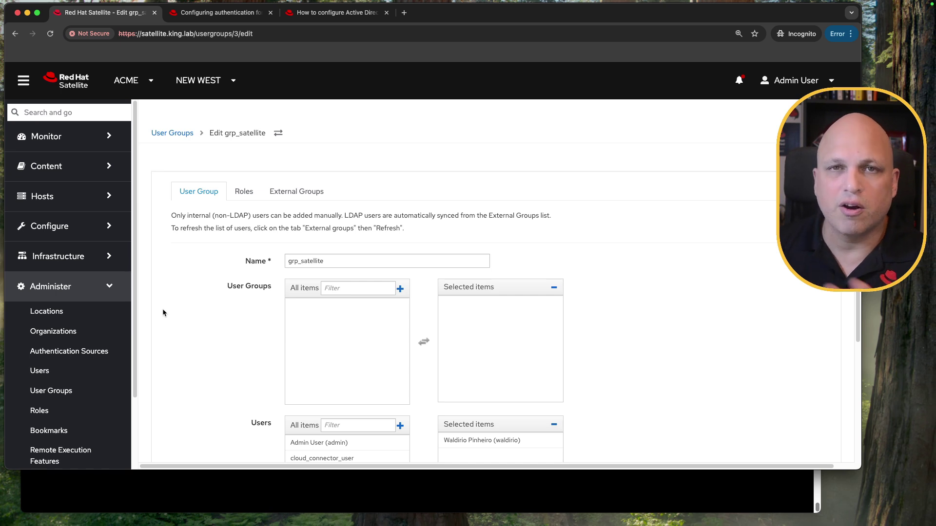
pyautogui.click(96, 290)
pyautogui.click(96, 290)
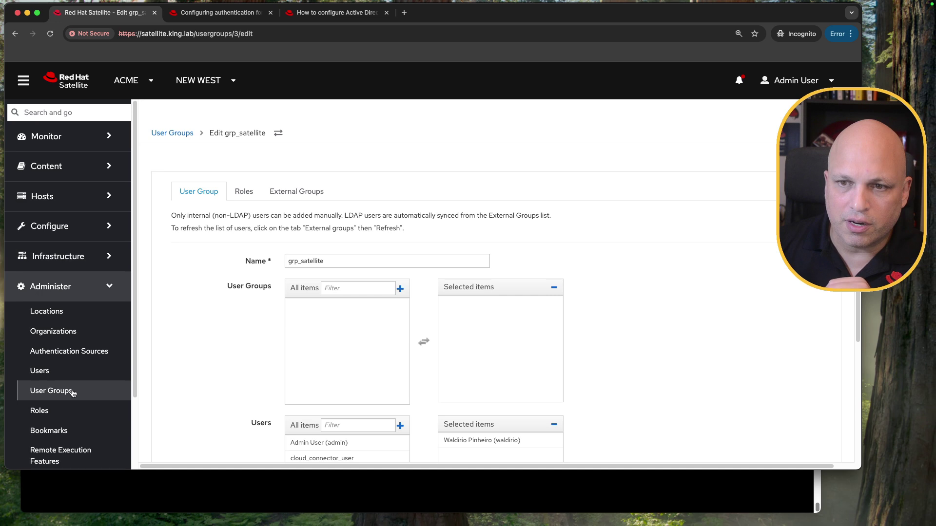
pyautogui.click(91, 352)
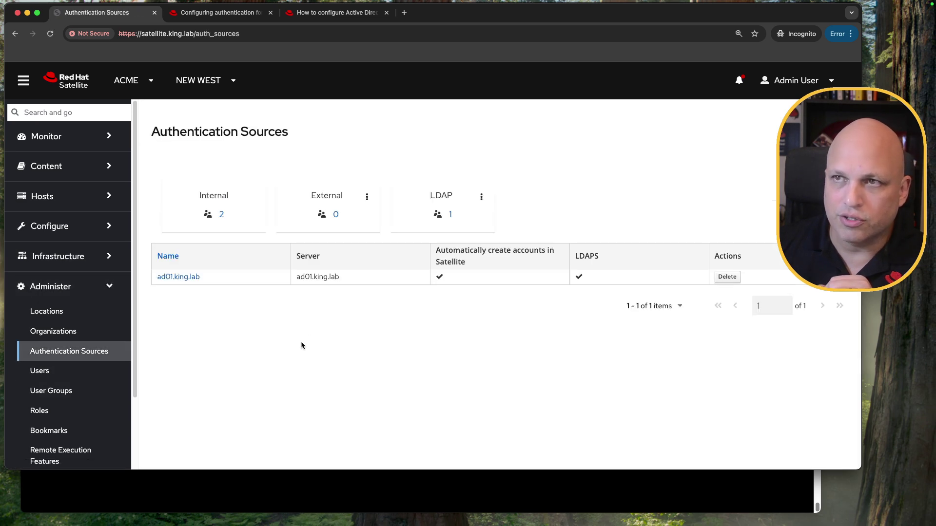
pyautogui.click(178, 276)
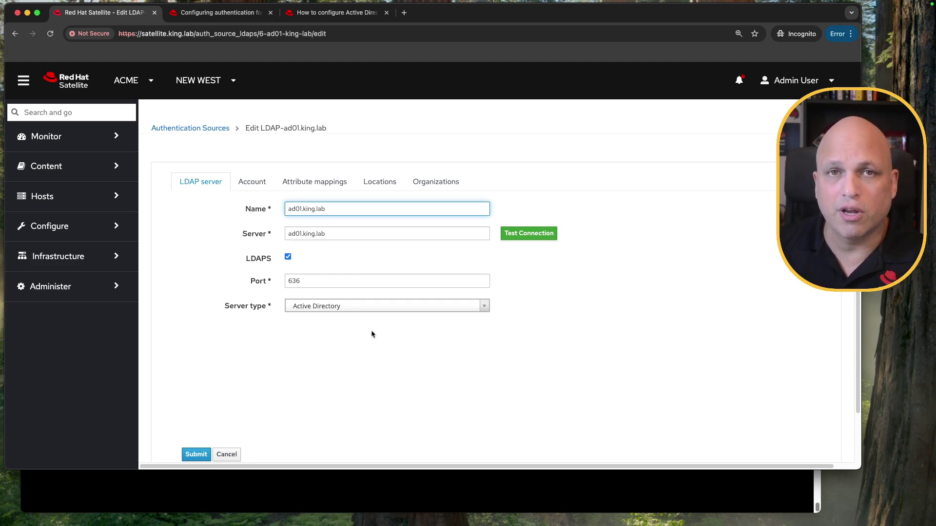
pyautogui.hotkey('ctrl', 'Left')
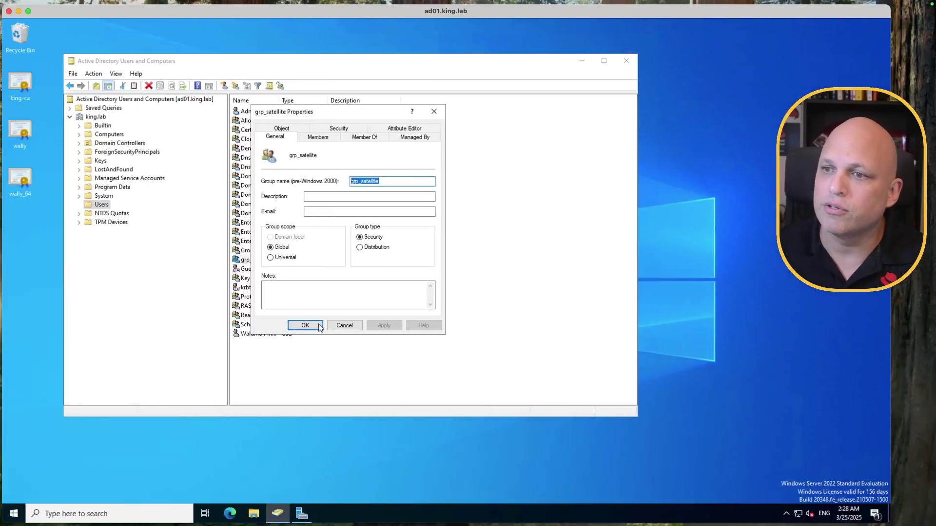
# Step: Close grp_satellite Properties and create an organizational unit named IT under king.lab
pyautogui.click(349, 327)
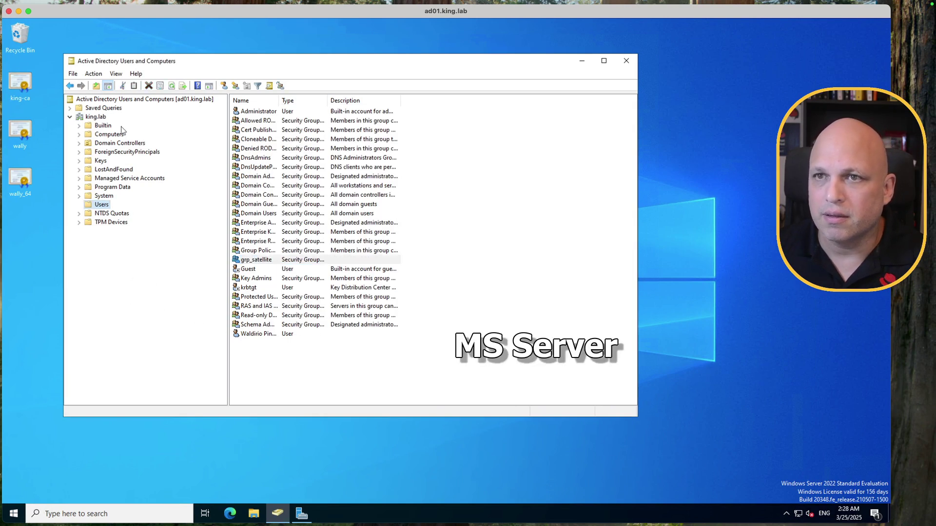
pyautogui.click(100, 118)
pyautogui.rightClick(101, 118)
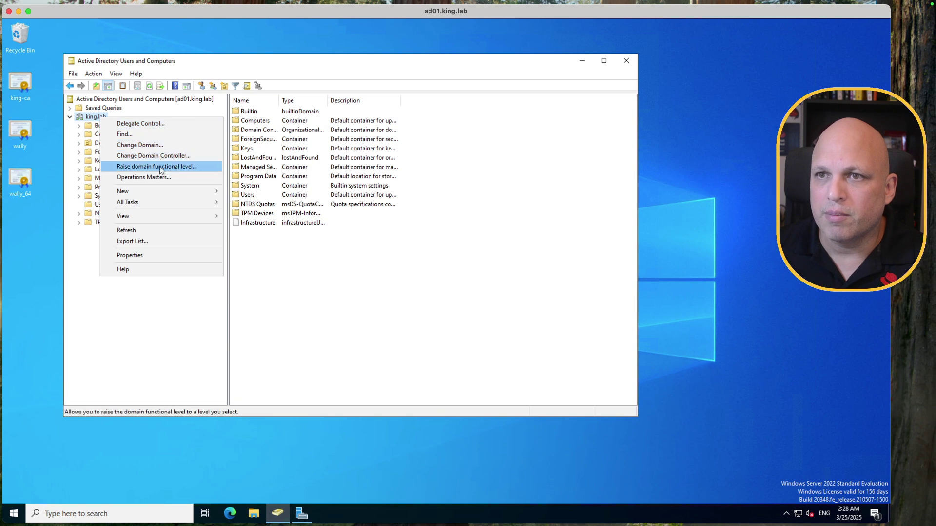
pyautogui.moveTo(173, 190)
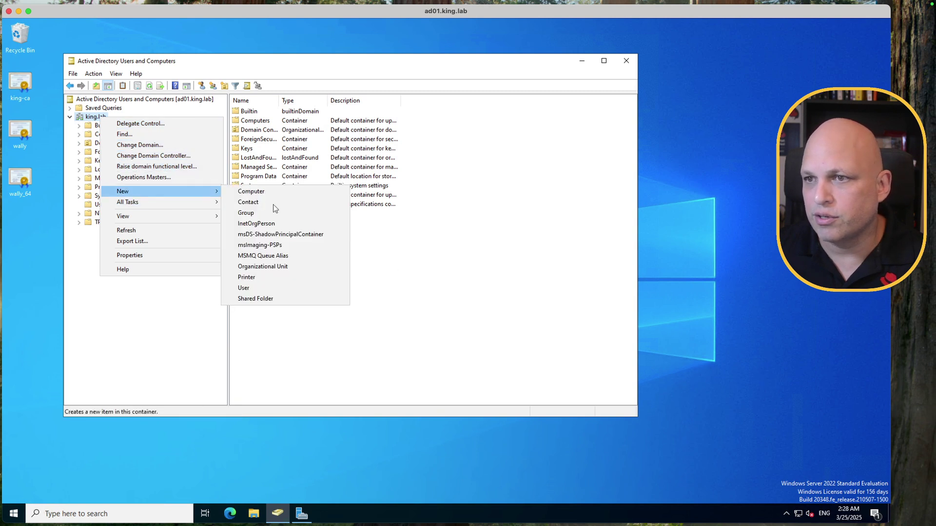
pyautogui.click(302, 266)
pyautogui.write('IT')
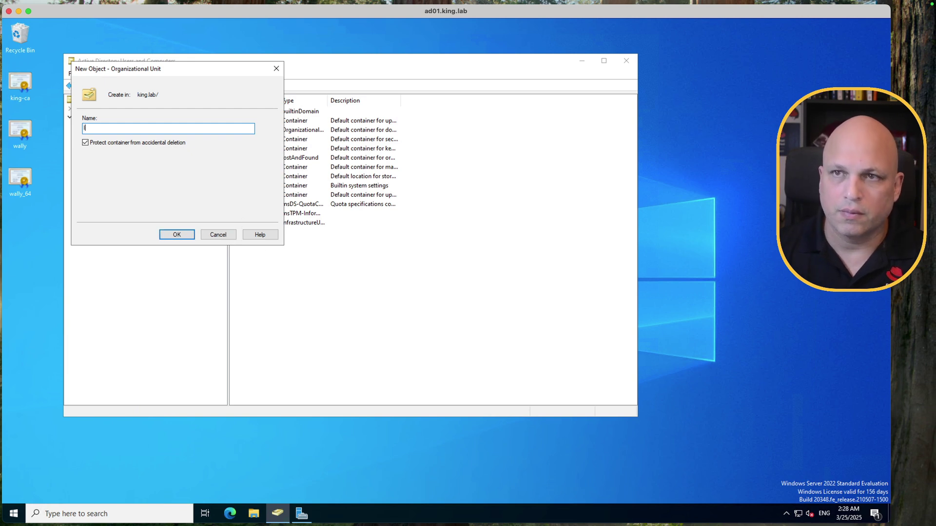
pyautogui.press('Return')
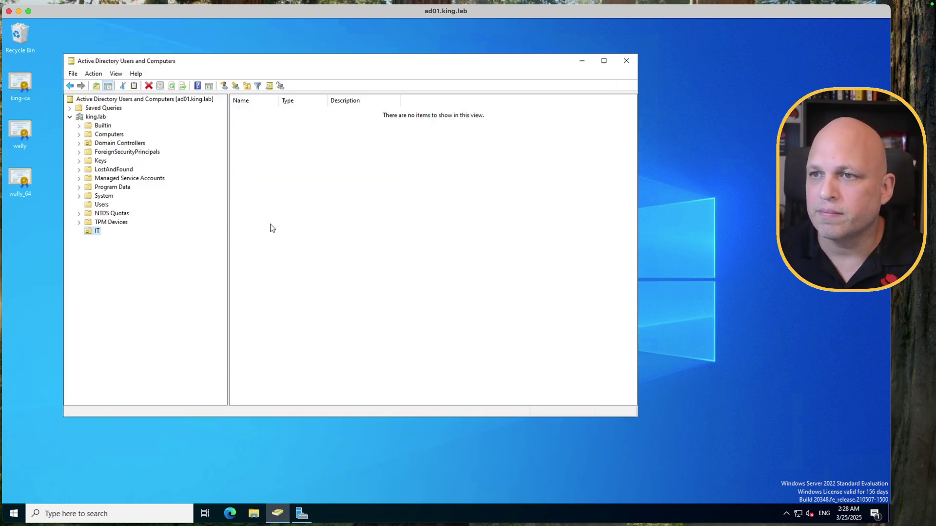
# Step: Start a new user in IT named User One with logon name user1
pyautogui.rightClick(302, 222)
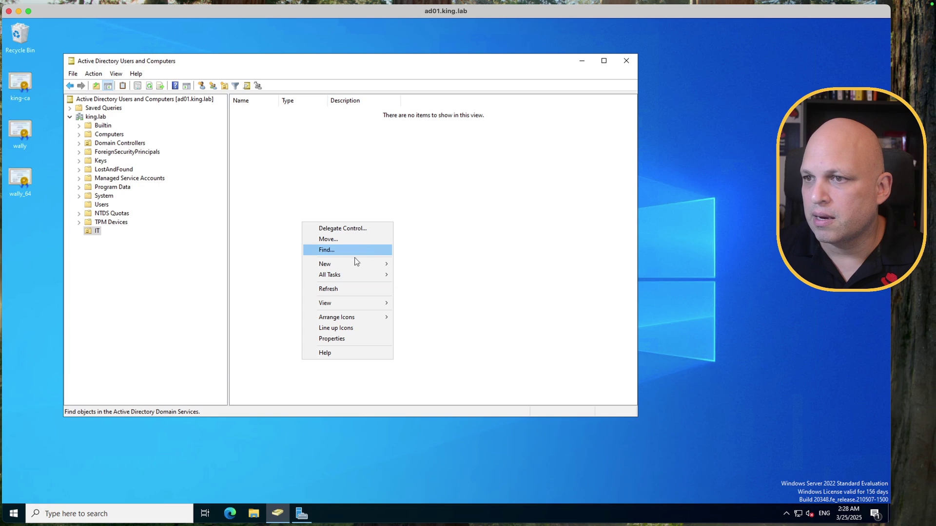
pyautogui.moveTo(351, 261)
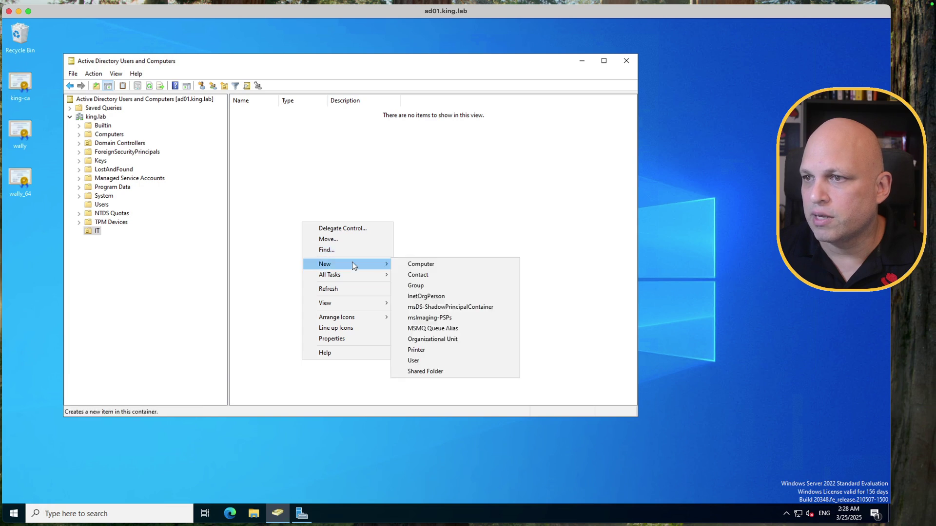
pyautogui.click(440, 361)
pyautogui.write('User')
pyautogui.press('Tab')
pyautogui.press('Tab')
pyautogui.write('One')
pyautogui.press('Tab')
pyautogui.press('Tab')
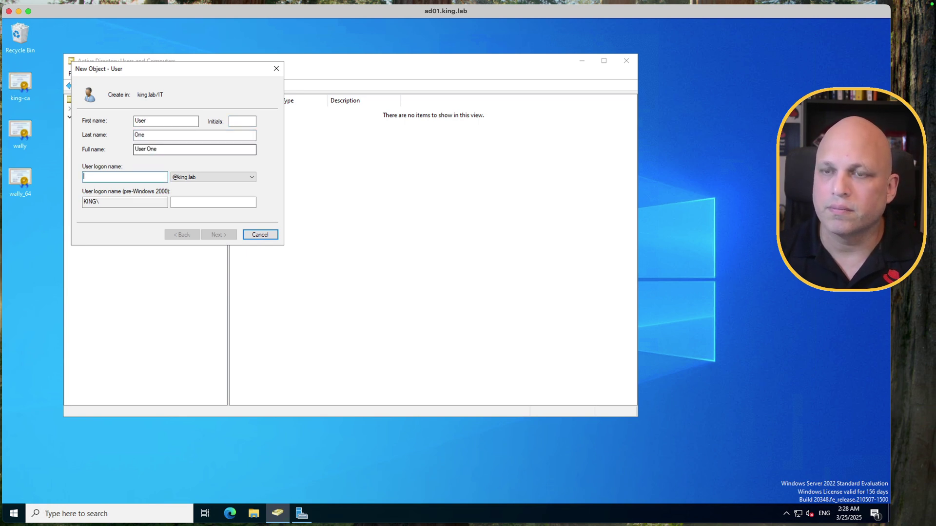
pyautogui.write('user1')
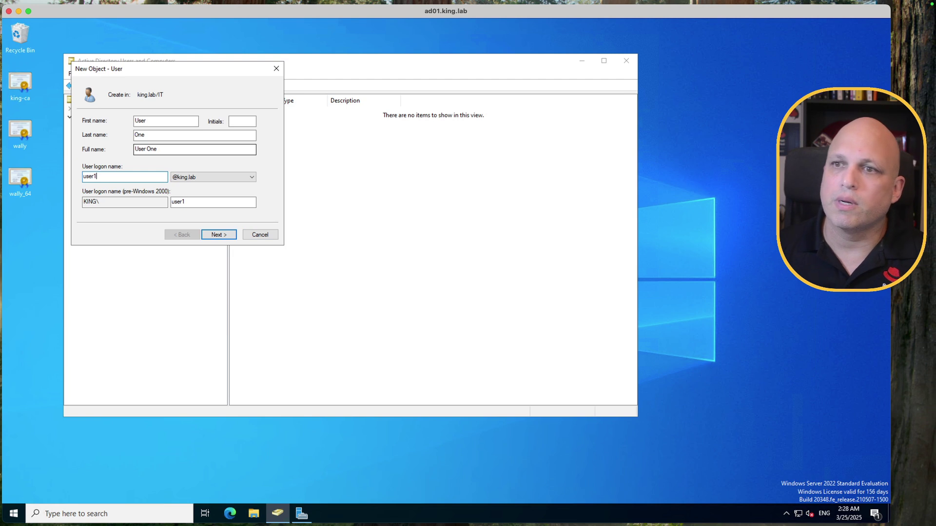
# Step: Set User One's password, untick change-at-next-logon, tick Password never expires, and finish
pyautogui.click(226, 236)
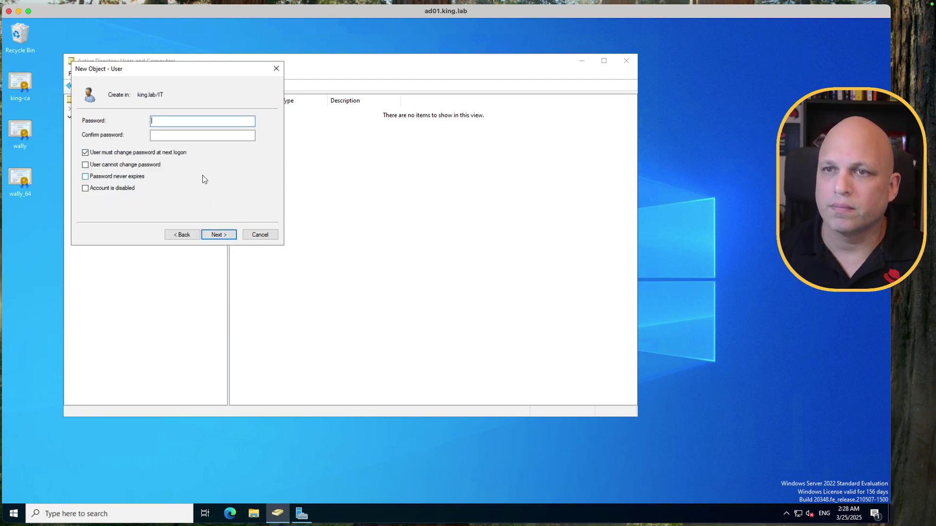
pyautogui.write('•••••••')
pyautogui.press('Tab')
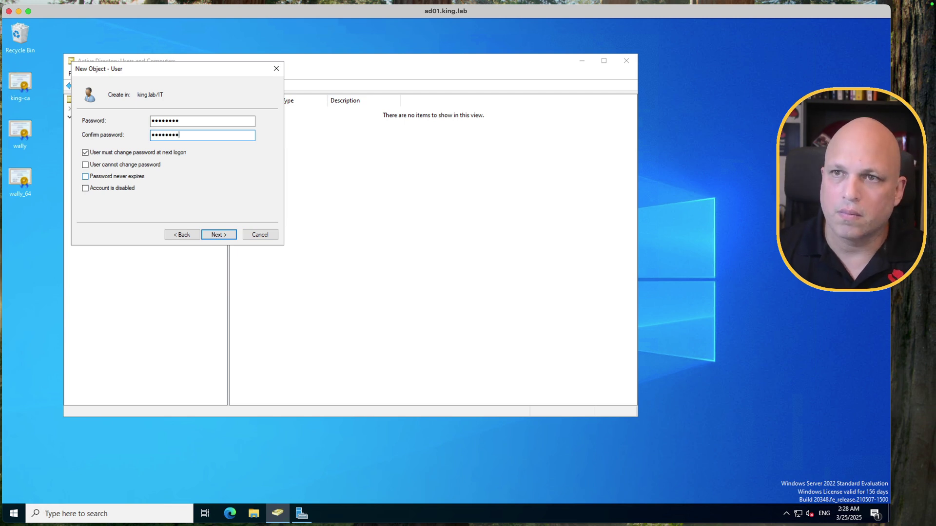
pyautogui.write('••••••••')
pyautogui.click(153, 152)
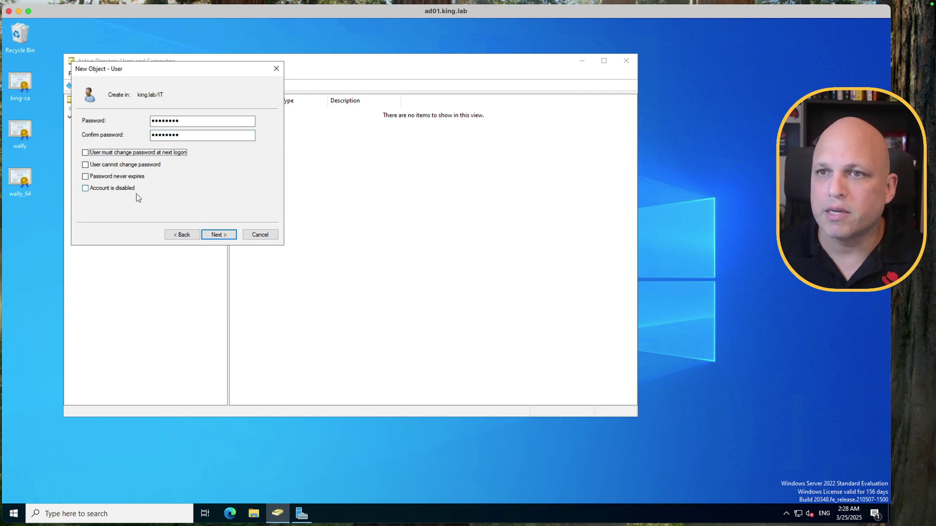
pyautogui.click(133, 178)
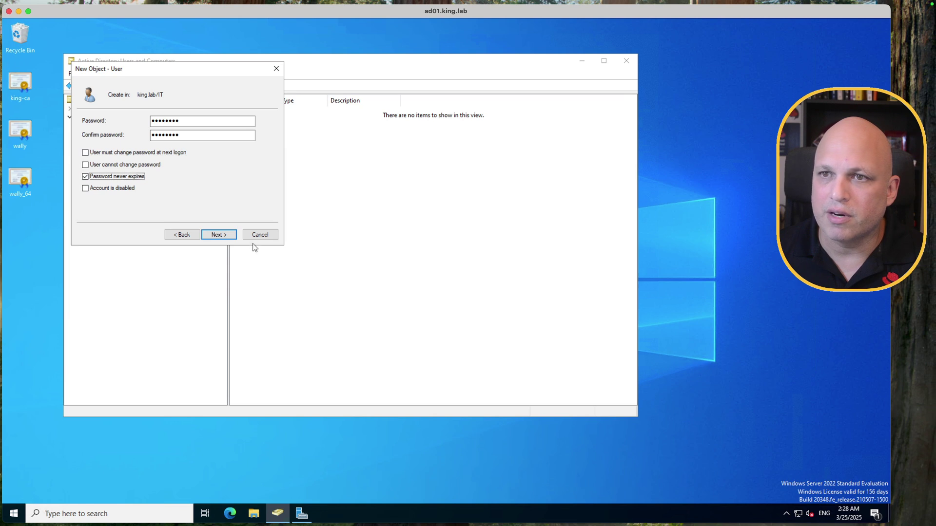
pyautogui.click(224, 236)
pyautogui.click(225, 236)
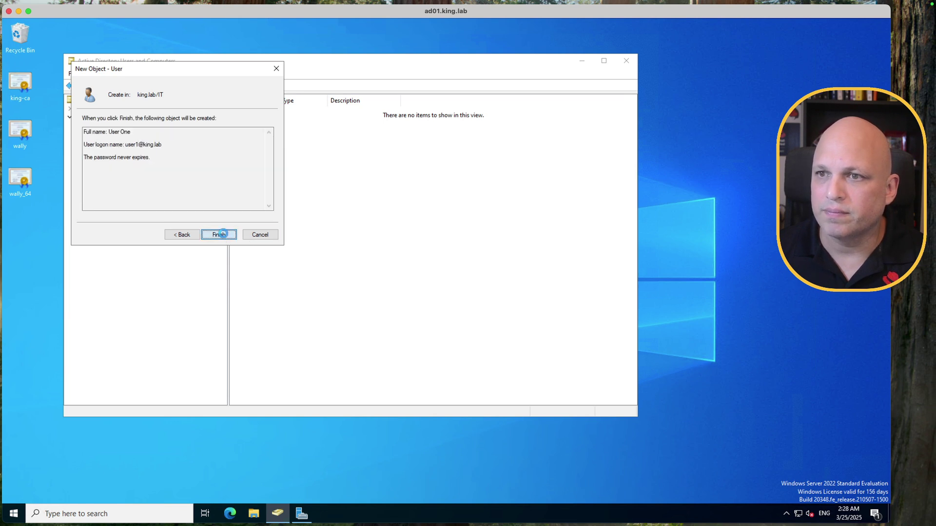
pyautogui.click(317, 181)
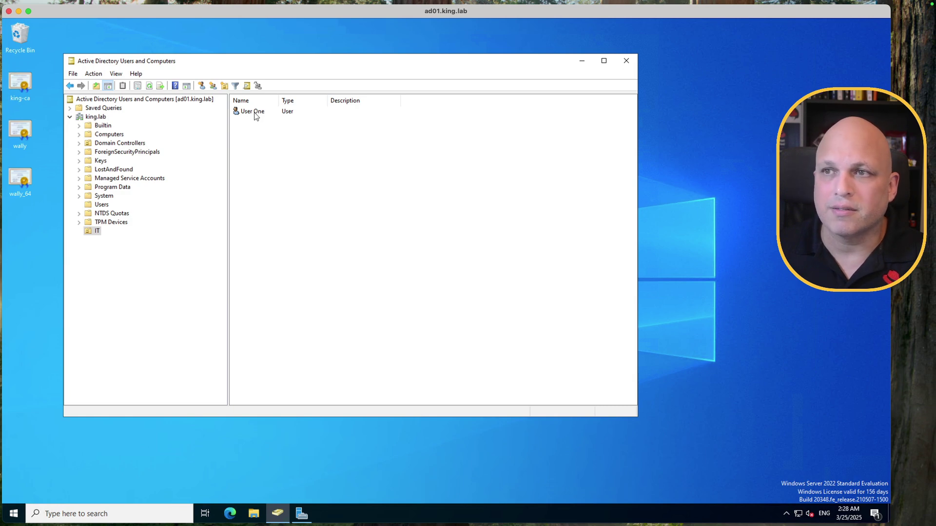
# Step: Log out of admin in Satellite and sign in as the directory user user1
pyautogui.press('super+Tab')
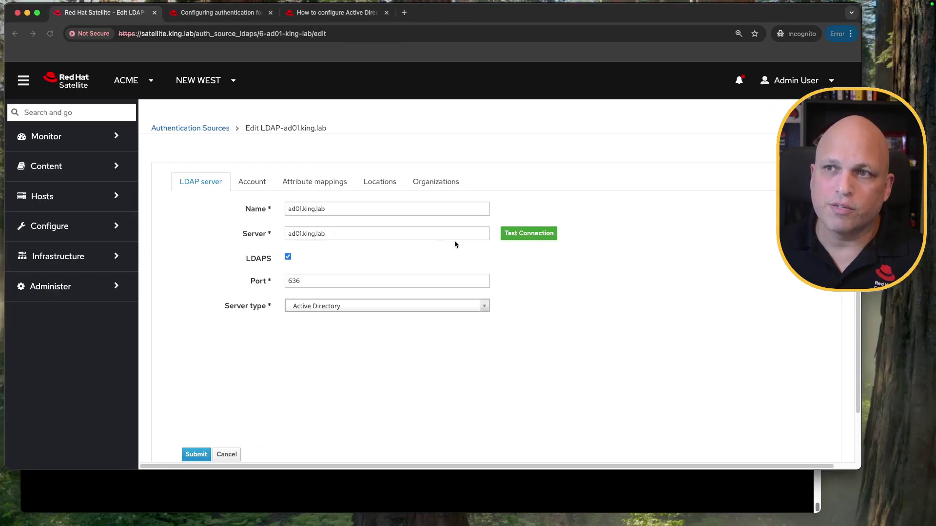
pyautogui.click(162, 278)
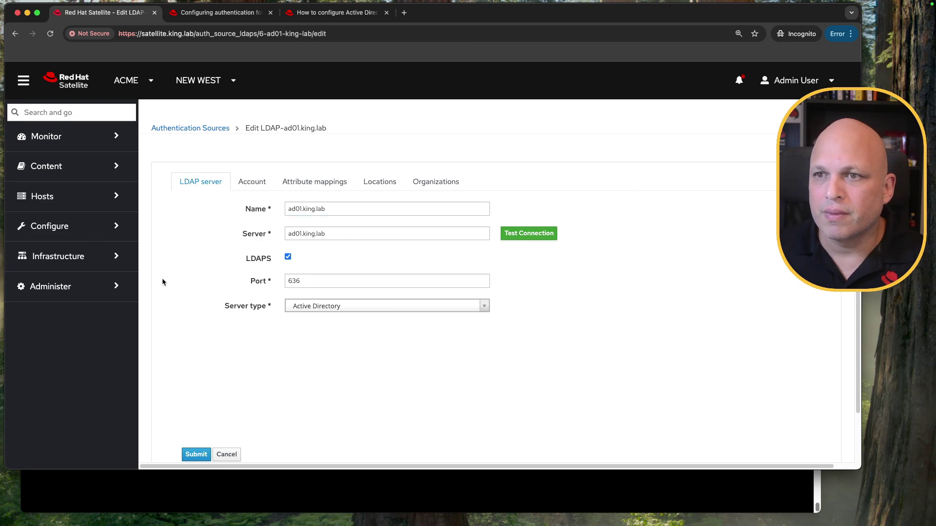
pyautogui.click(813, 84)
pyautogui.click(770, 129)
pyautogui.click(393, 328)
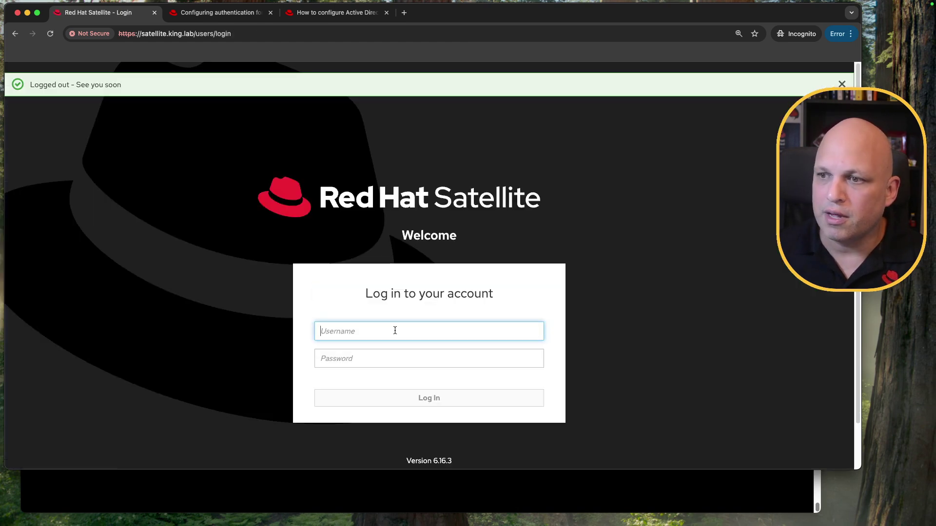
pyautogui.write('user')
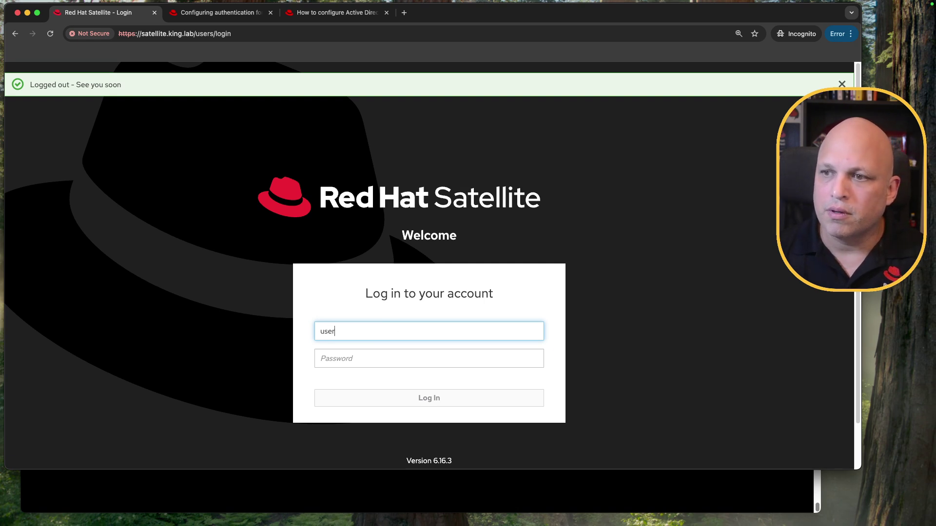
pyautogui.write('•••')
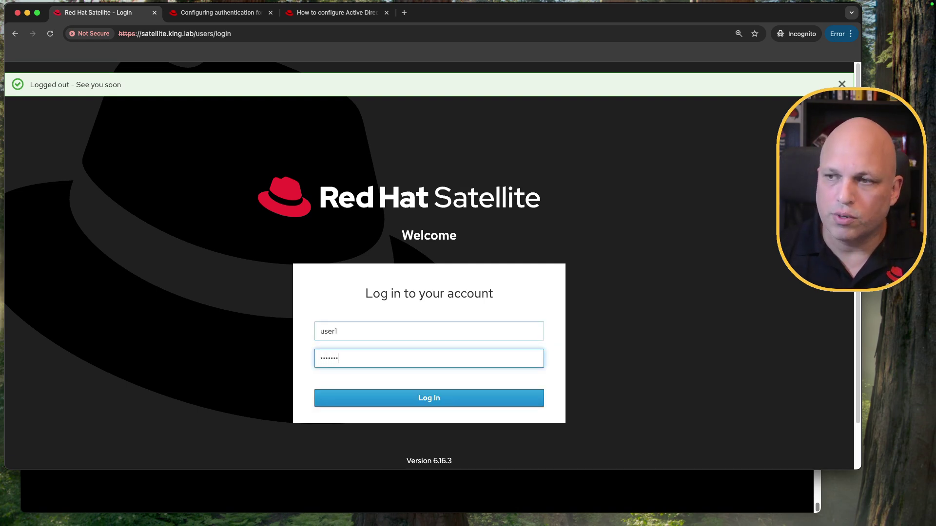
pyautogui.press('Return')
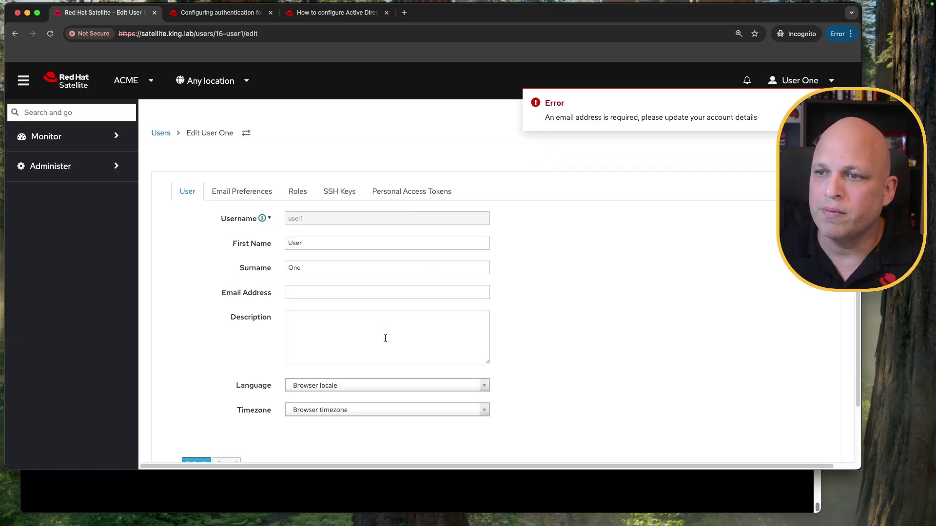
pyautogui.click(354, 292)
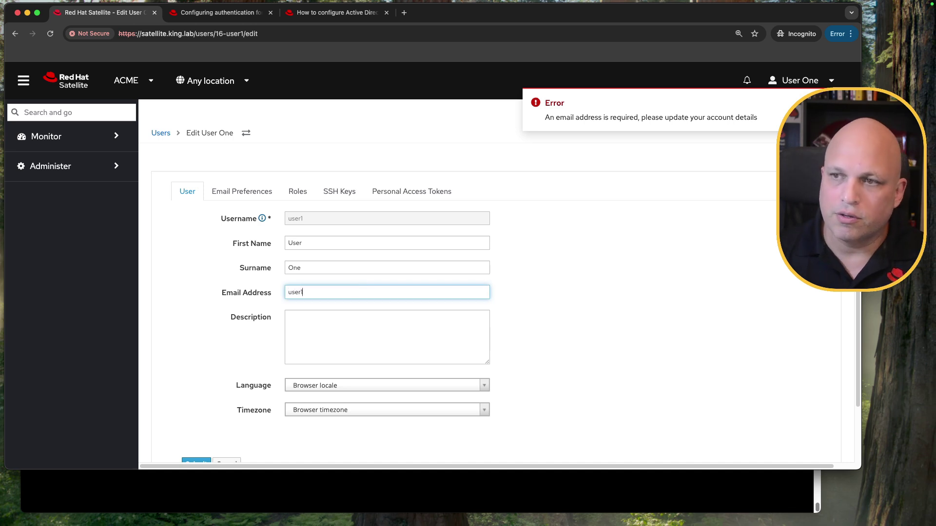
pyautogui.write('user1@king.lab')
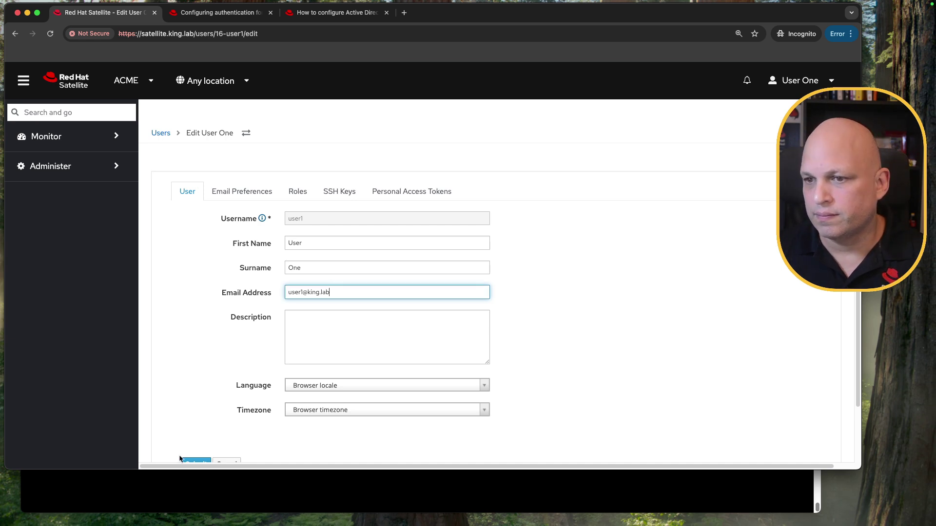
pyautogui.scroll(-3, 207, 421)
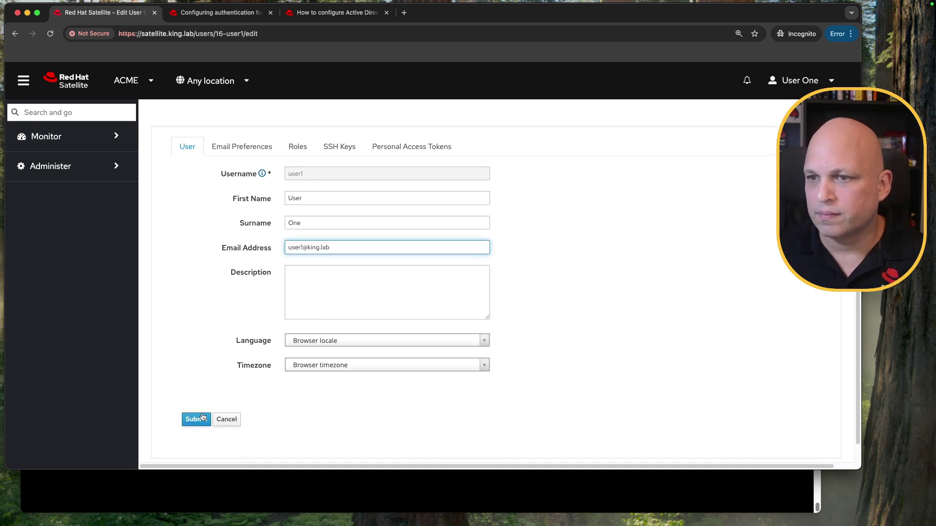
pyautogui.click(198, 401)
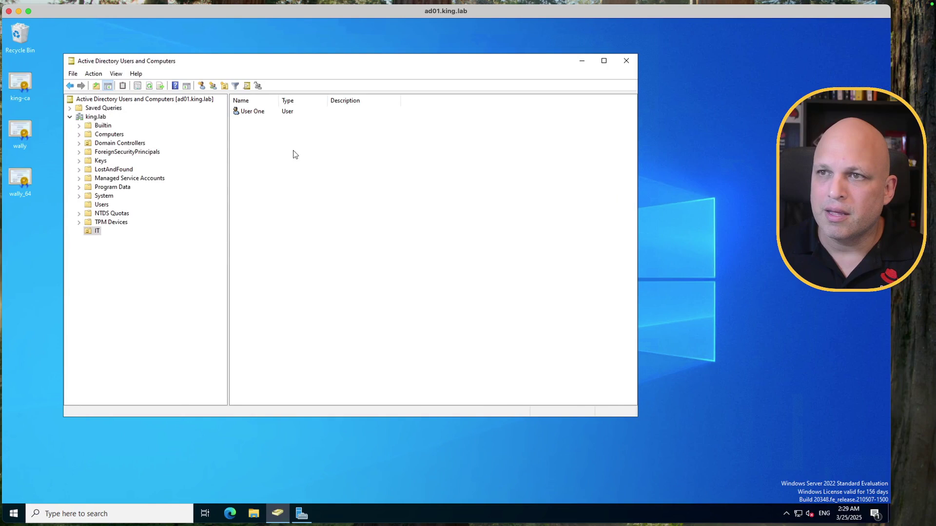
# Step: Add an e-mail address in User One's AD account properties and apply it
pyautogui.doubleClick(242, 113)
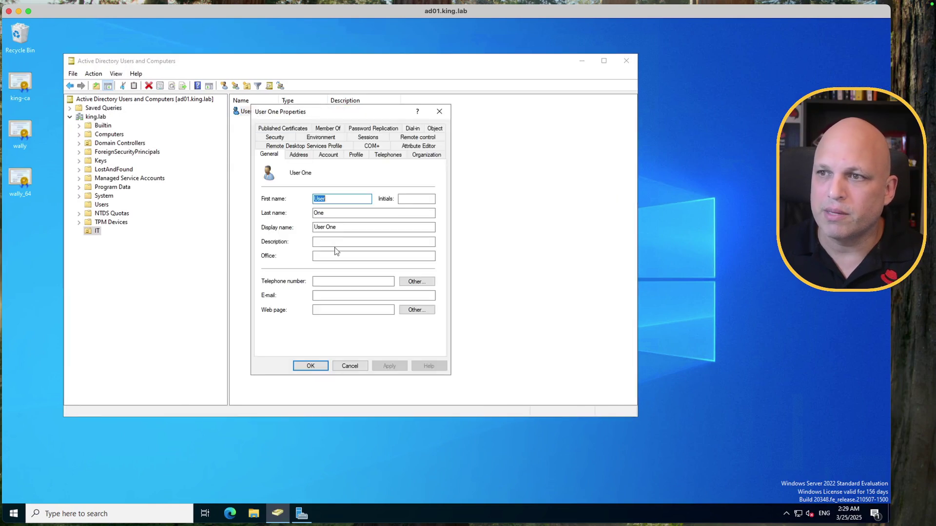
pyautogui.click(341, 294)
pyautogui.write('user1@king.lab')
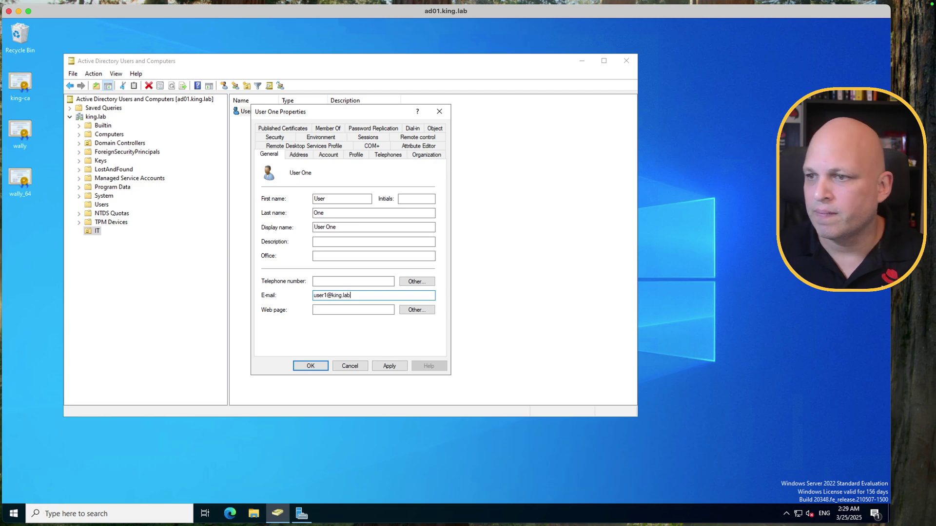
pyautogui.click(390, 367)
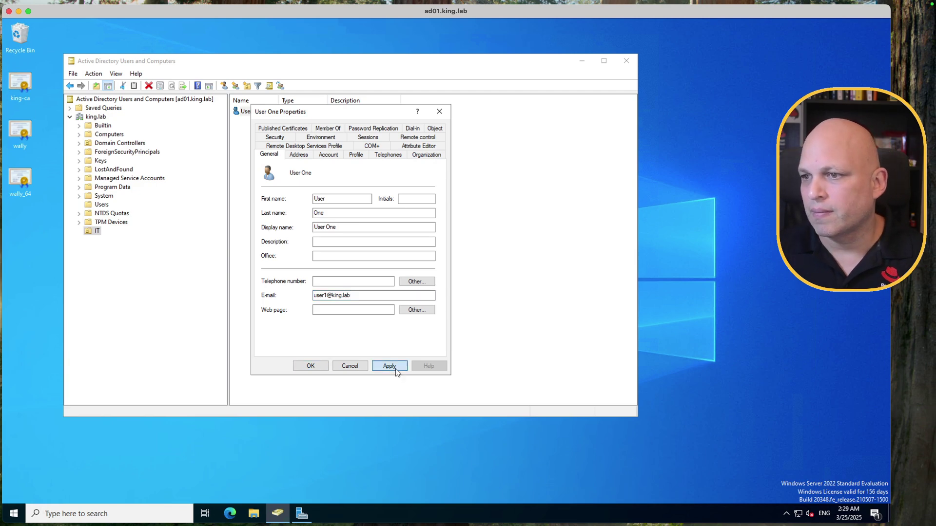
pyautogui.click(302, 366)
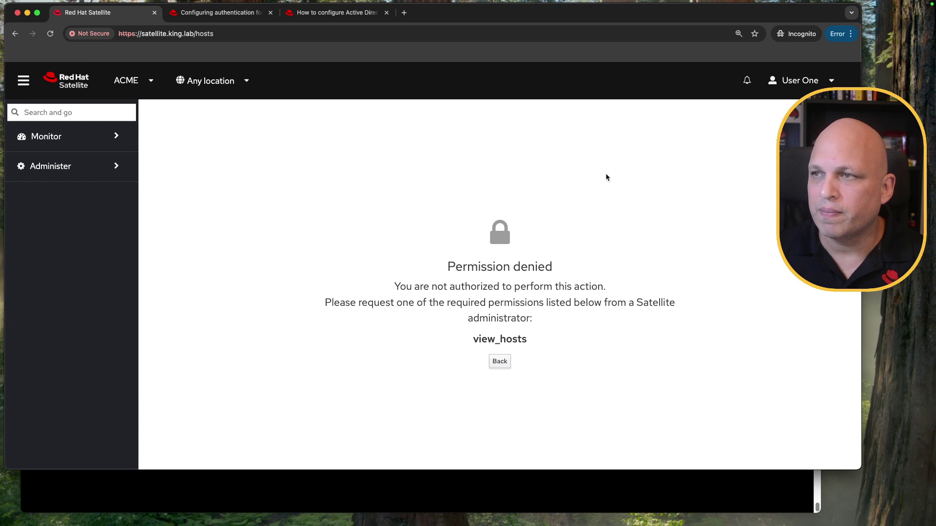
# Step: Log User One out of Satellite and sign back in as admin with its password
pyautogui.click(800, 81)
pyautogui.click(775, 129)
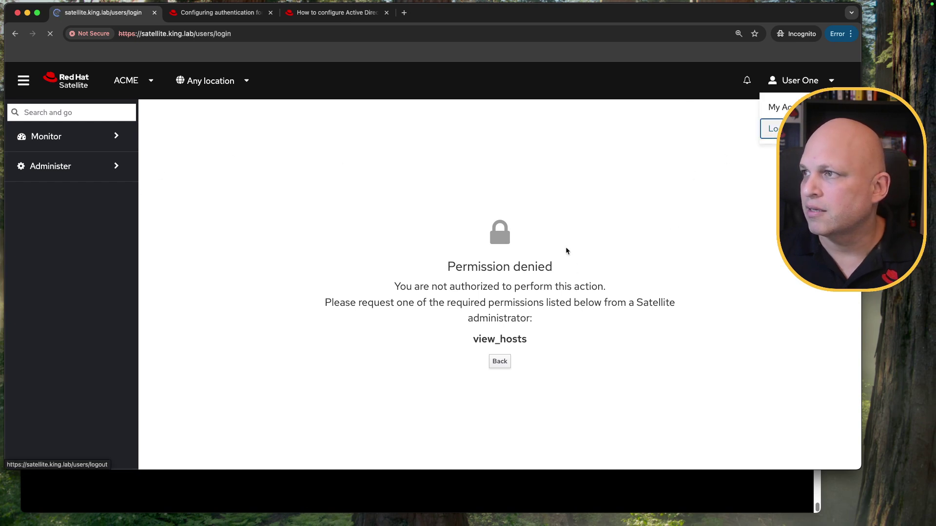
pyautogui.write('admin')
pyautogui.press('Tab')
pyautogui.press('Return')
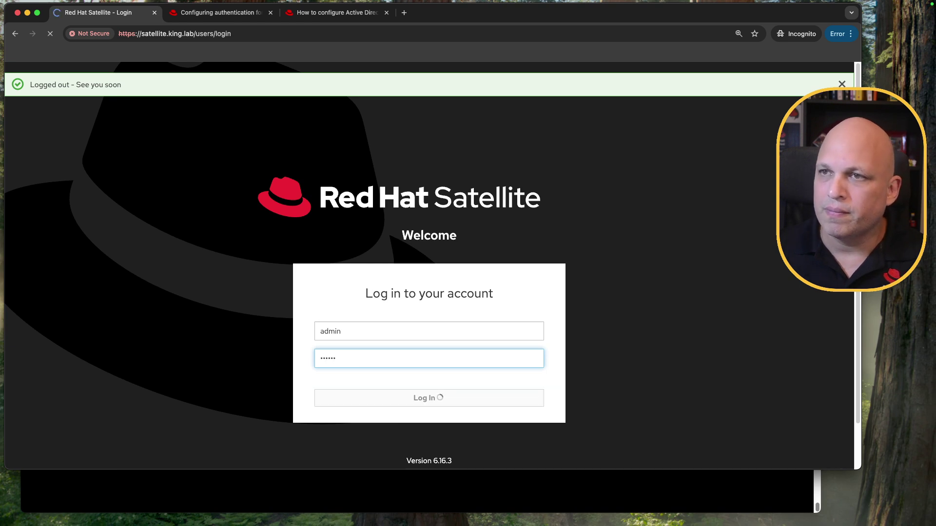
# Step: Delete user1 and the other LDAP user from Administer > Users, leaving admin and cloud_connector
pyautogui.scroll(-2, 91, 414)
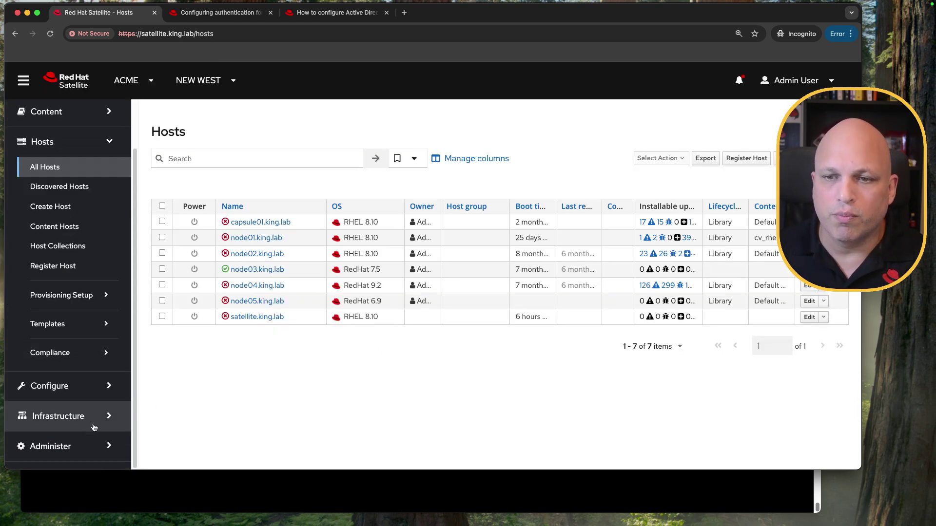
pyautogui.click(80, 446)
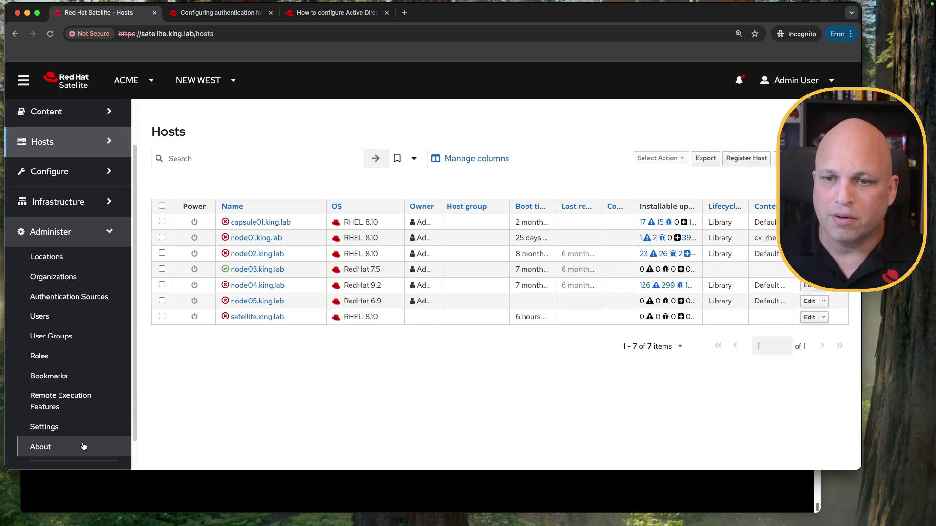
pyautogui.click(68, 323)
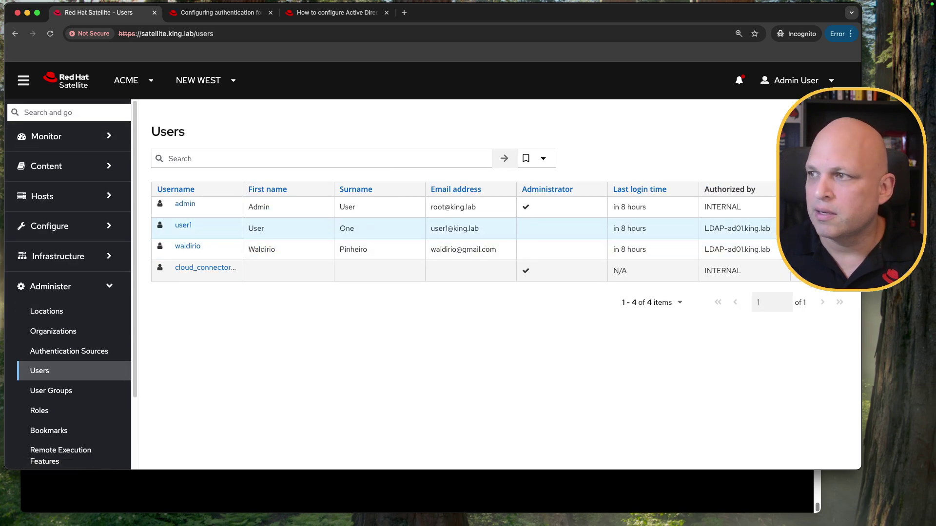
pyautogui.click(824, 228)
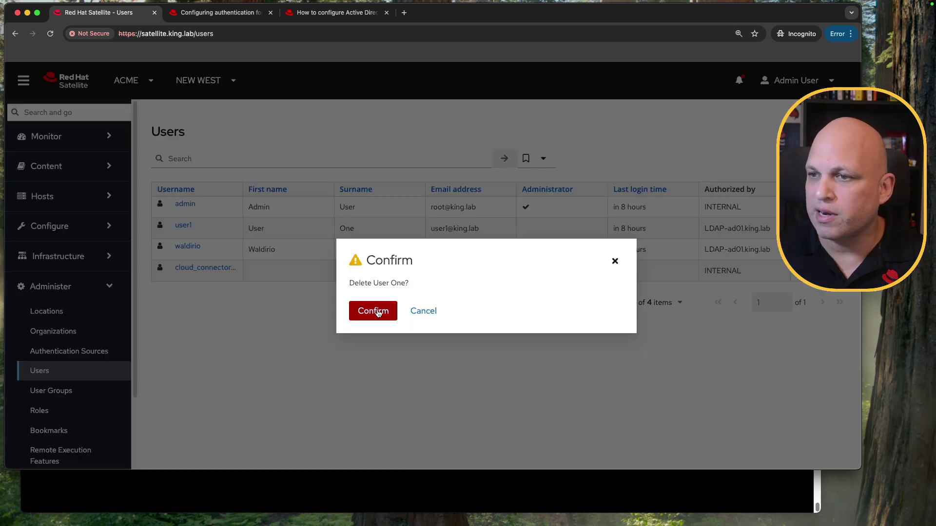
pyautogui.click(372, 310)
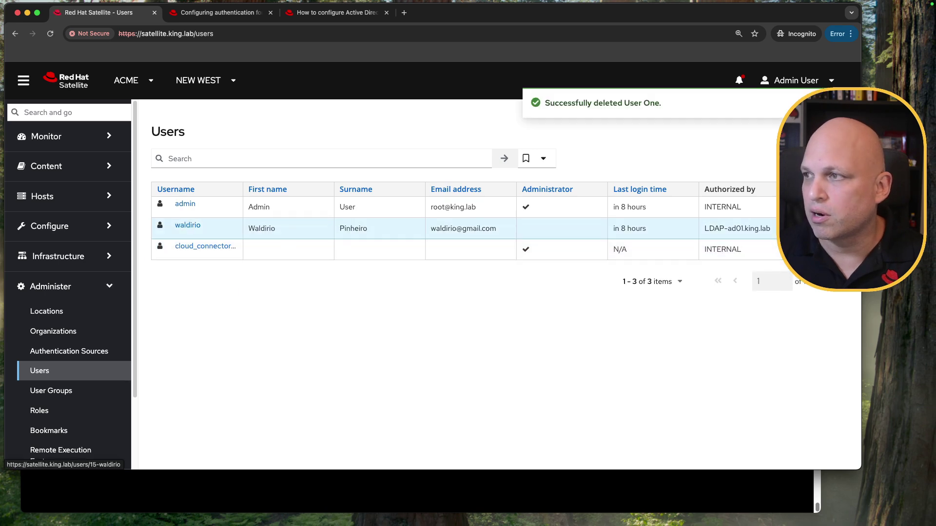
pyautogui.click(824, 228)
pyautogui.click(373, 309)
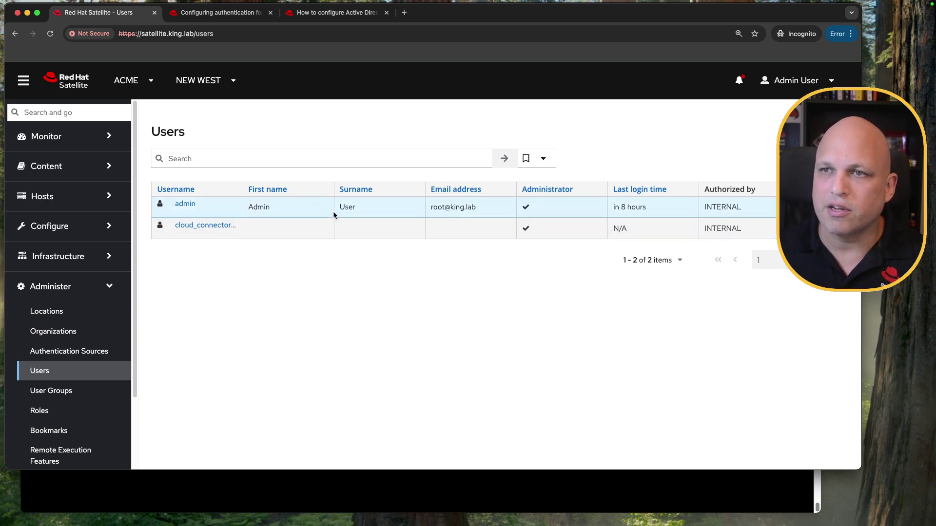
# Step: Scroll the authentication docs to section 6.4 Example LDAP filters
pyautogui.click(219, 12)
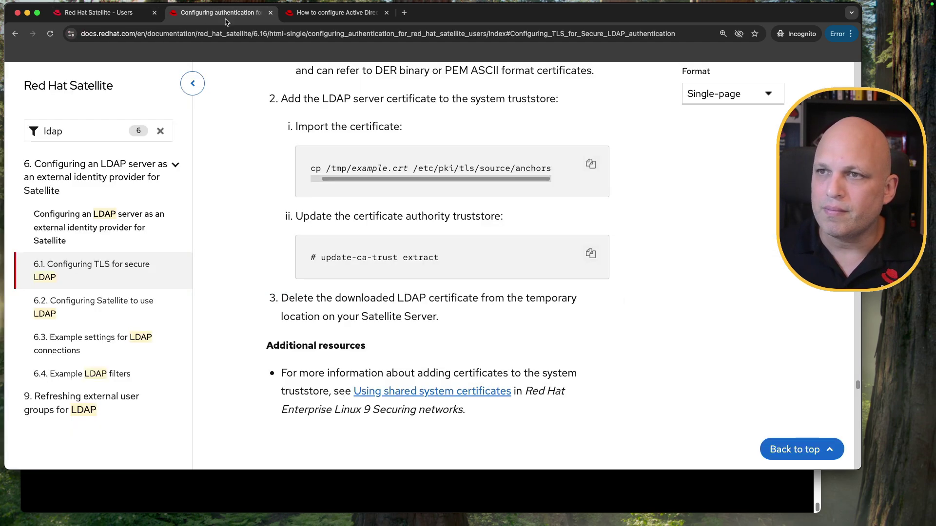
pyautogui.scroll(-10, 618, 297)
pyautogui.scroll(-15, 616, 295)
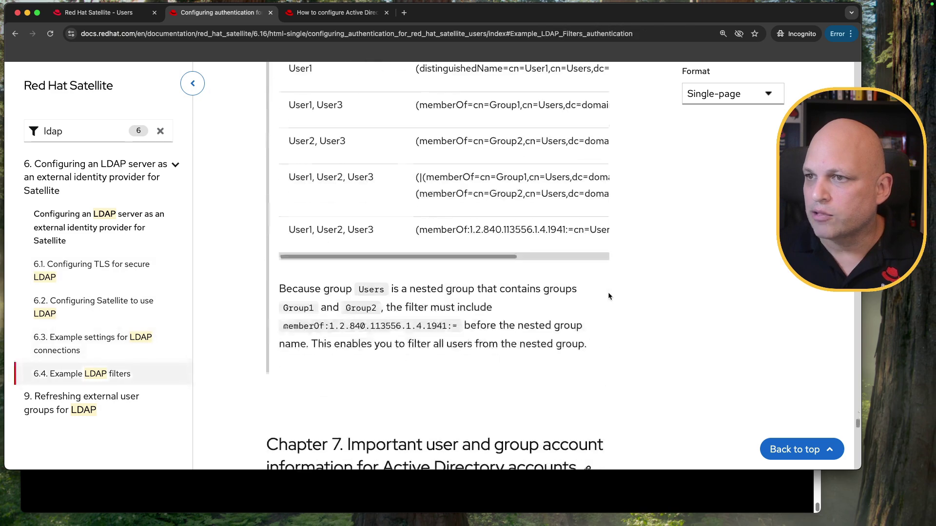
pyautogui.scroll(5, 608, 296)
pyautogui.scroll(-8, 608, 296)
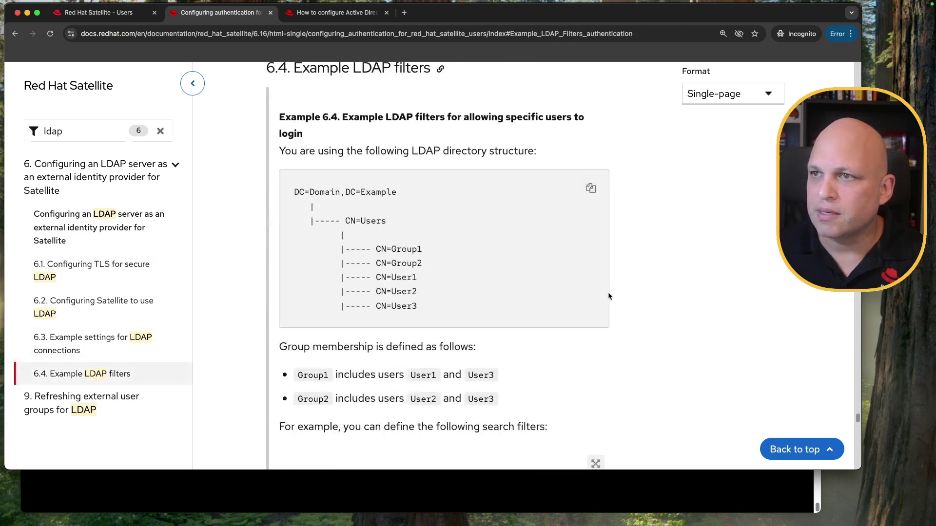
pyautogui.scroll(3, 609, 296)
pyautogui.scroll(-3, 467, 265)
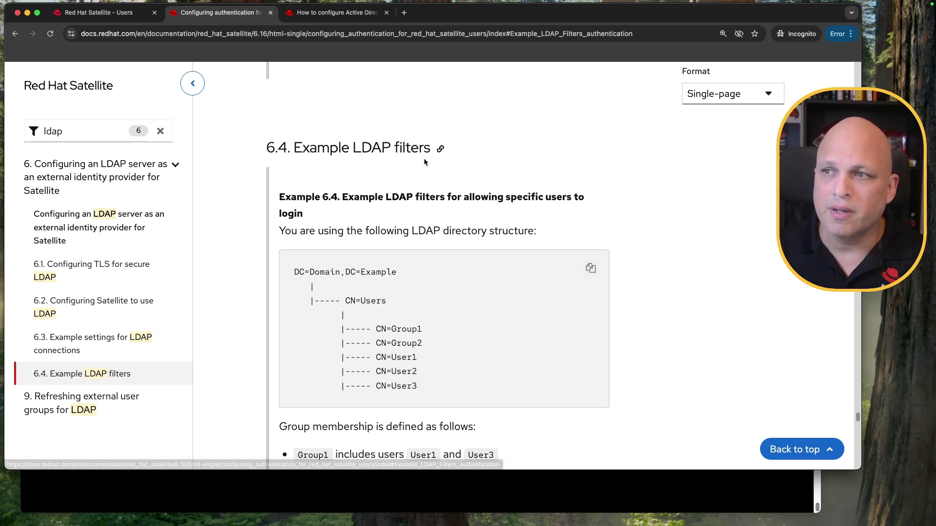
pyautogui.scroll(-2, 423, 157)
pyautogui.scroll(-4, 433, 215)
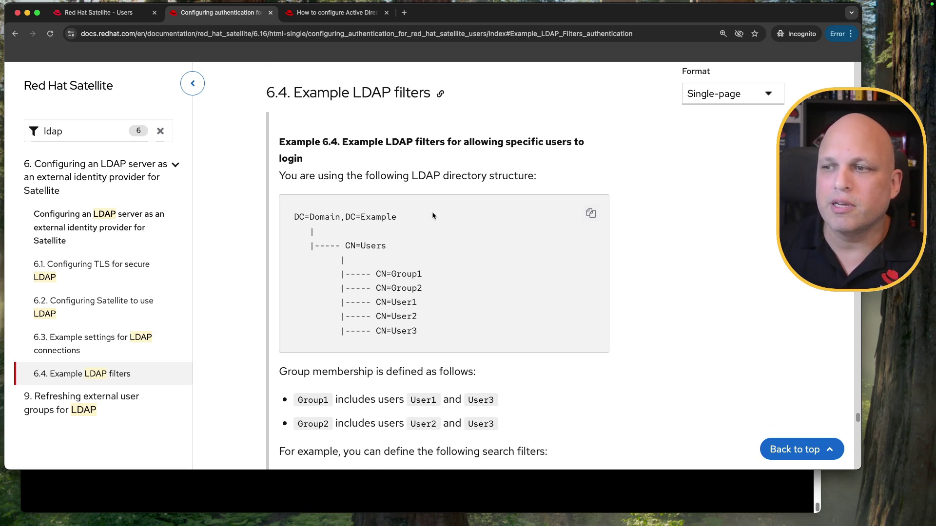
pyautogui.scroll(-1, 433, 216)
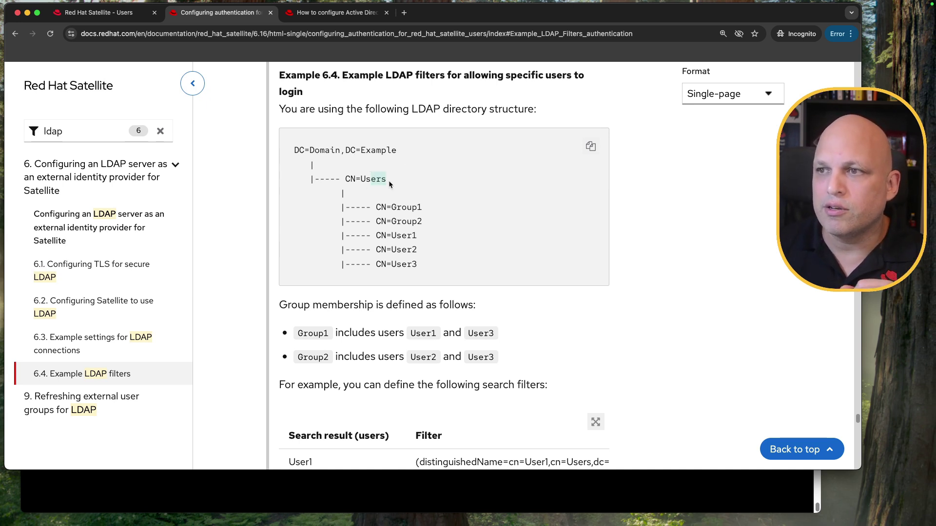
# Step: Highlight Group1 and User2 in the example tree, then distinguishedName in the first filter
pyautogui.moveTo(422, 209); pyautogui.dragTo(402, 209)
pyautogui.click(427, 226)
pyautogui.moveTo(423, 238); pyautogui.dragTo(398, 250)
pyautogui.scroll(-3, 524, 301)
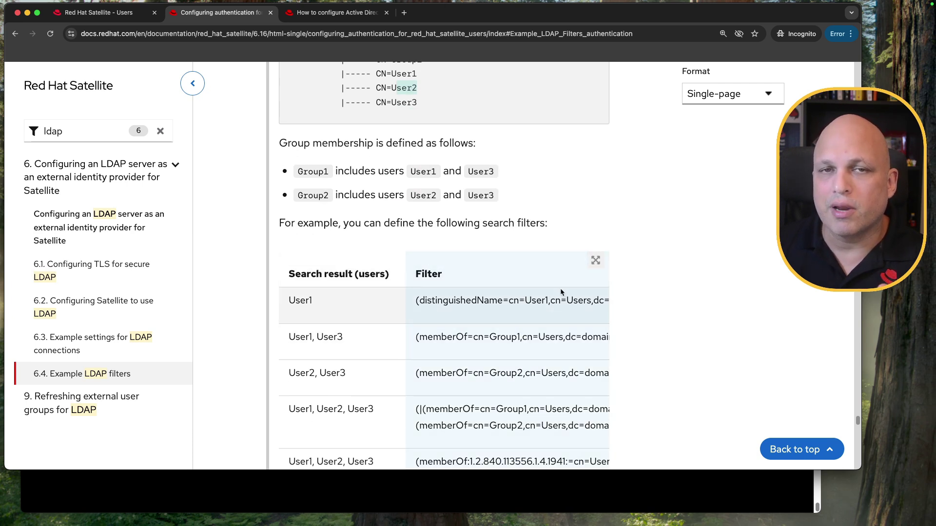
pyautogui.scroll(-2, 462, 401)
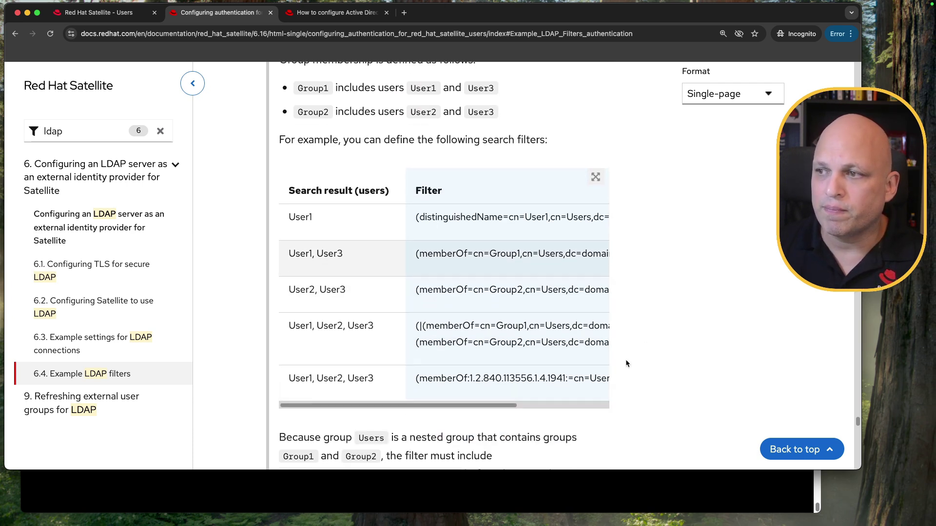
pyautogui.moveTo(420, 217); pyautogui.dragTo(526, 217)
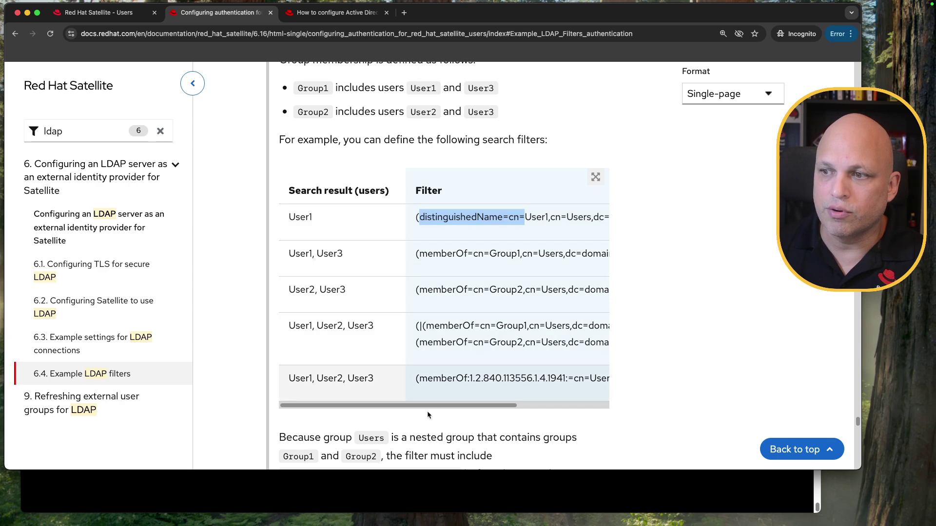
pyautogui.moveTo(436, 406); pyautogui.dragTo(535, 406)
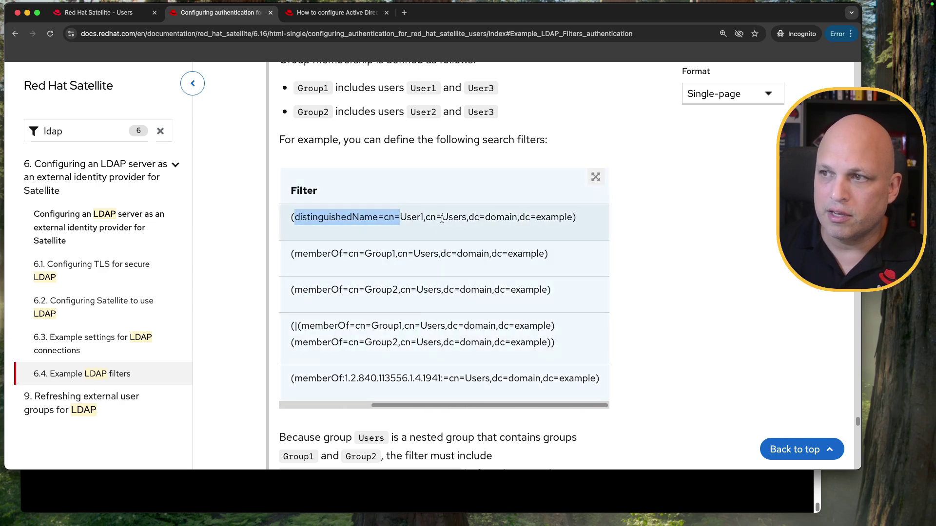
pyautogui.moveTo(441, 217); pyautogui.dragTo(469, 217)
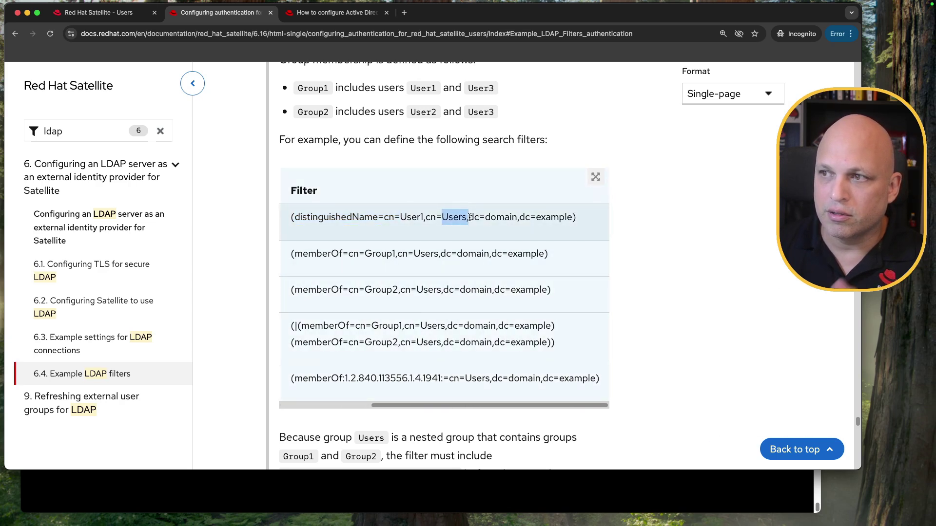
pyautogui.moveTo(469, 217); pyautogui.dragTo(571, 217)
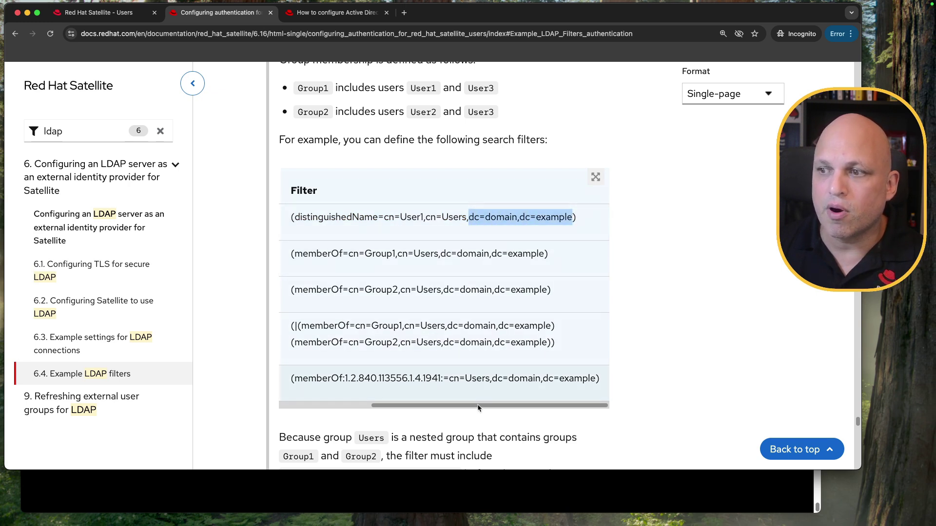
pyautogui.moveTo(478, 408); pyautogui.dragTo(387, 408)
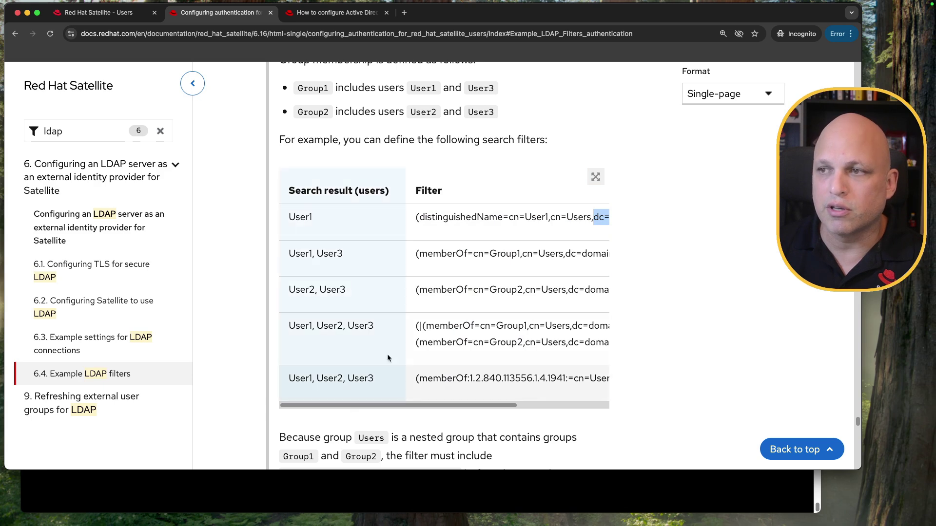
pyautogui.moveTo(419, 254); pyautogui.dragTo(465, 254)
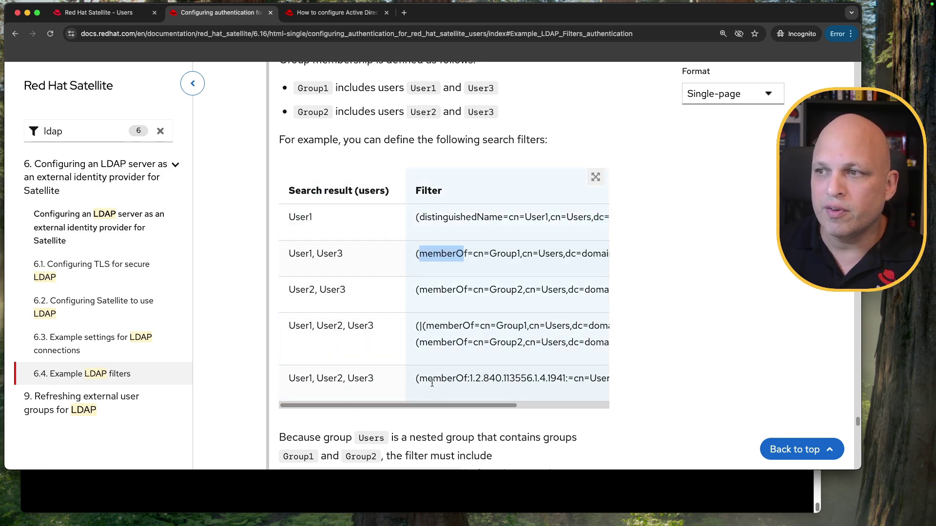
pyautogui.moveTo(420, 407); pyautogui.dragTo(501, 406)
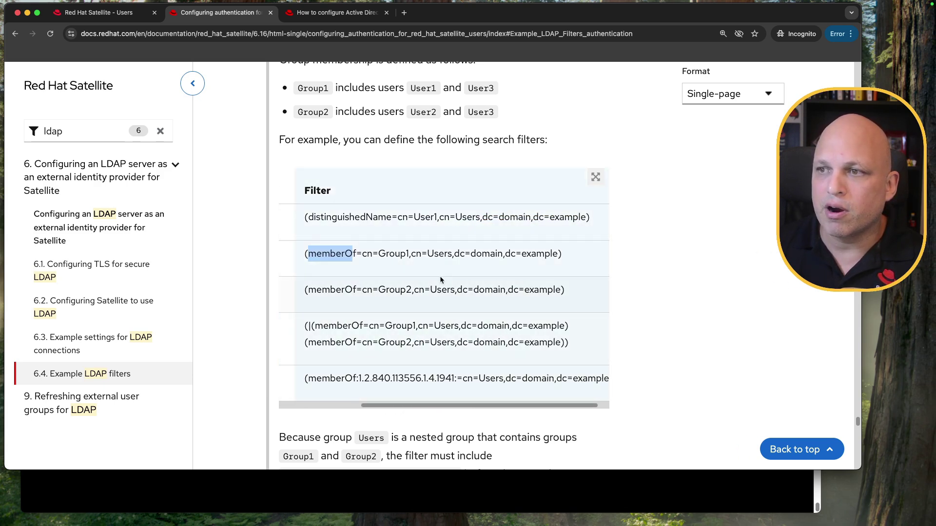
pyautogui.moveTo(378, 254); pyautogui.dragTo(408, 254)
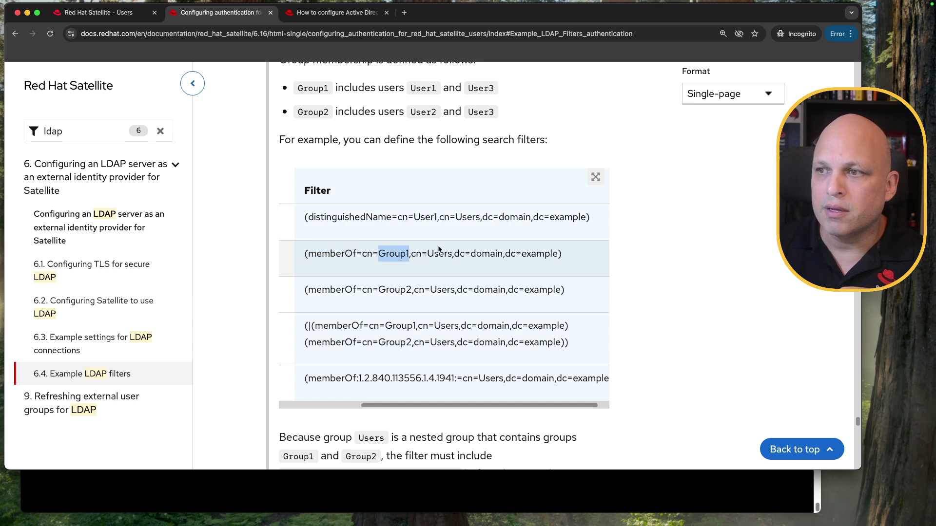
pyautogui.click(365, 254)
pyautogui.moveTo(362, 254); pyautogui.dragTo(558, 256)
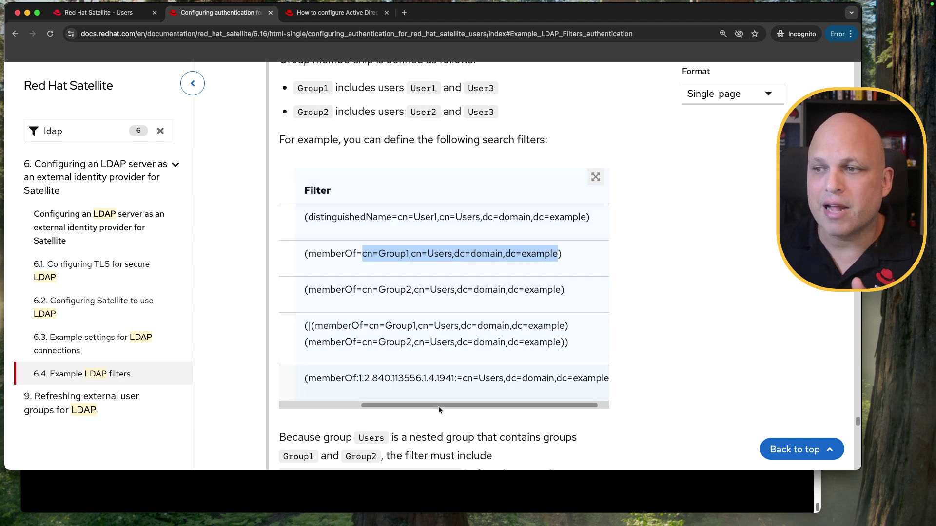
pyautogui.moveTo(442, 406); pyautogui.dragTo(327, 404)
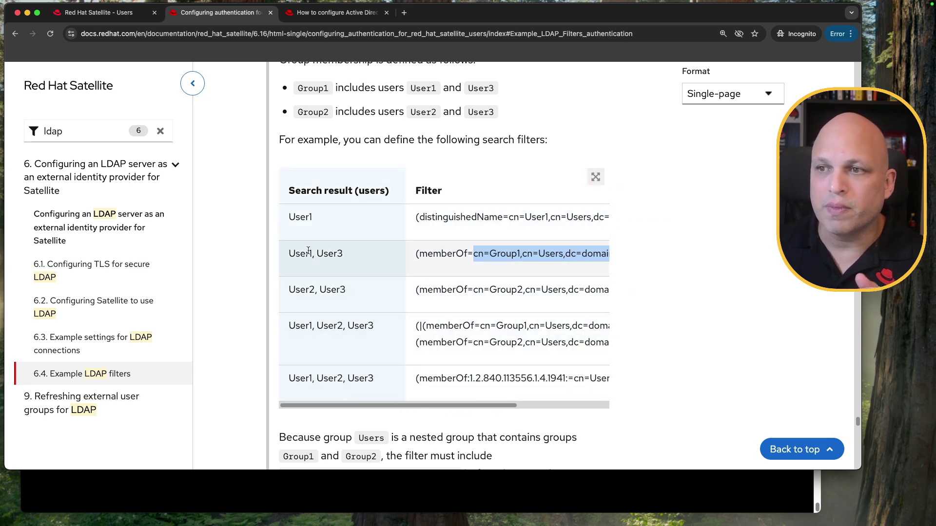
pyautogui.moveTo(308, 249); pyautogui.dragTo(281, 251)
pyautogui.doubleClick(336, 255)
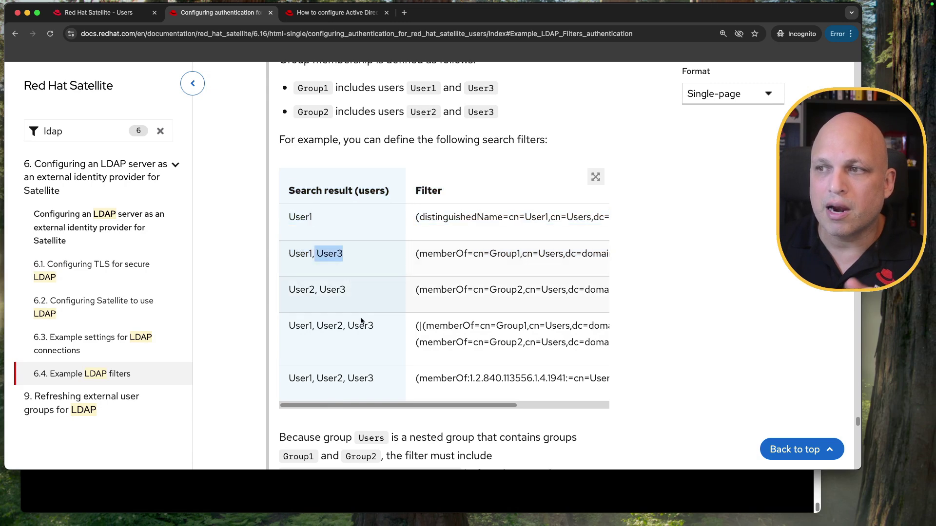
pyautogui.doubleClick(504, 253)
pyautogui.moveTo(421, 409); pyautogui.dragTo(455, 407)
pyautogui.moveTo(476, 291); pyautogui.dragTo(437, 292)
pyautogui.moveTo(405, 406); pyautogui.dragTo(328, 402)
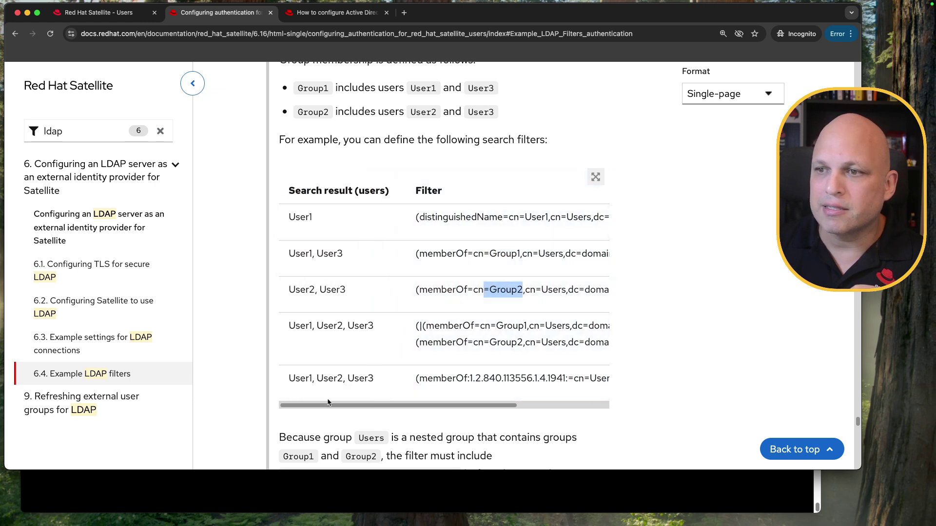
pyautogui.moveTo(347, 291); pyautogui.dragTo(284, 290)
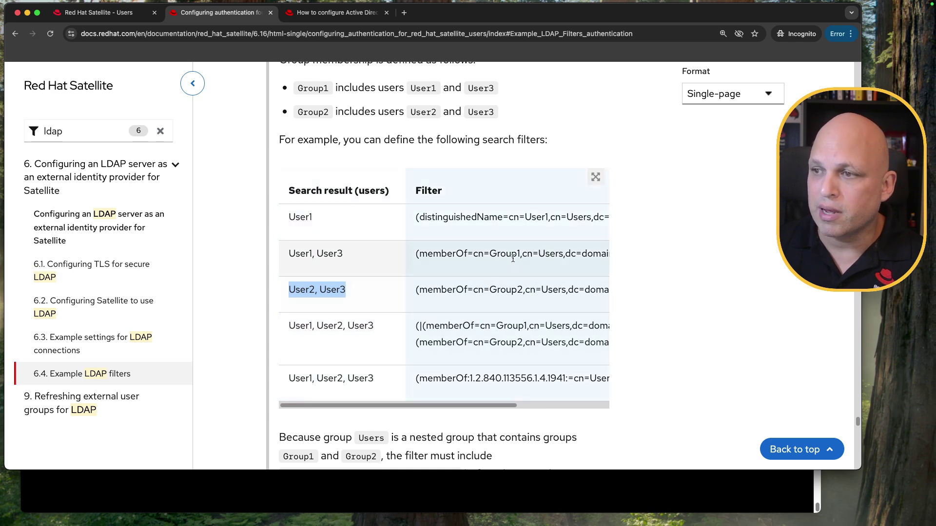
pyautogui.moveTo(421, 406); pyautogui.dragTo(513, 406)
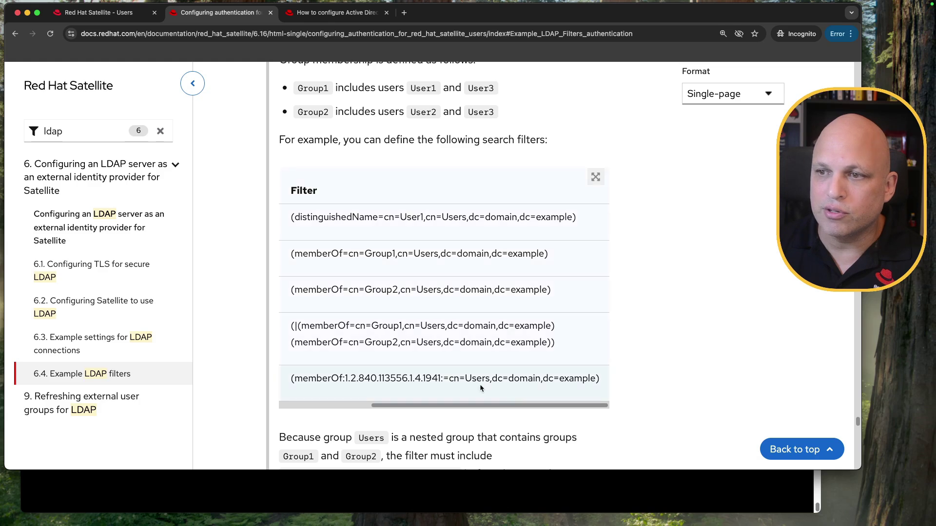
pyautogui.moveTo(292, 326); pyautogui.dragTo(563, 347)
pyautogui.click(431, 328)
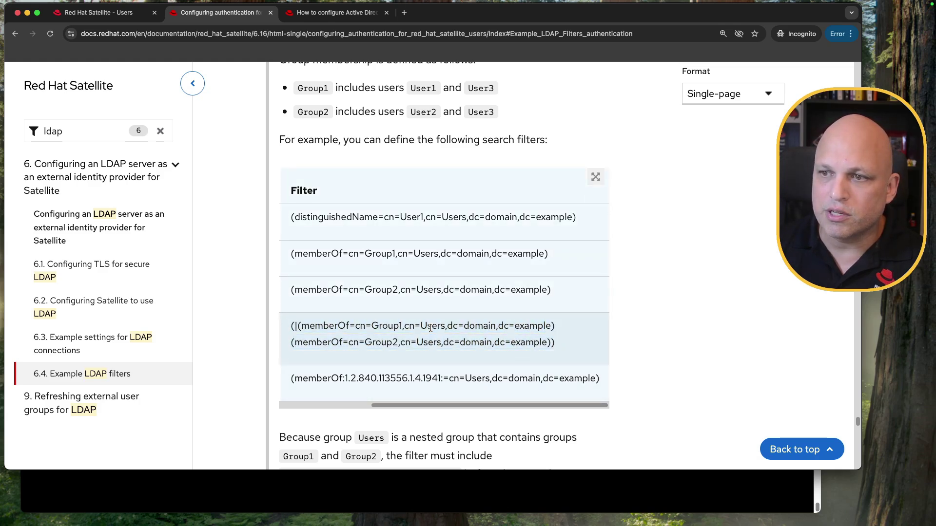
pyautogui.doubleClick(375, 326)
pyautogui.moveTo(364, 343); pyautogui.dragTo(405, 342)
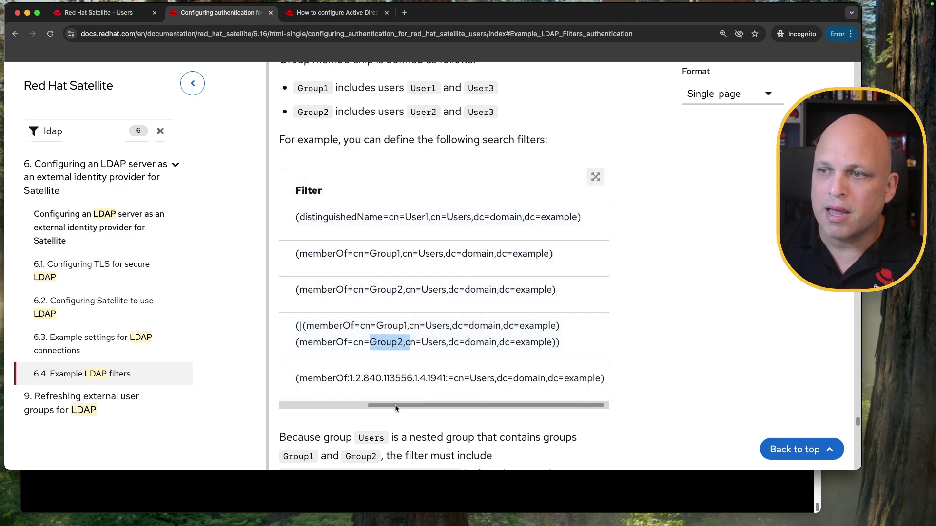
pyautogui.hscroll(-5, 354, 343)
pyautogui.moveTo(374, 325); pyautogui.dragTo(290, 327)
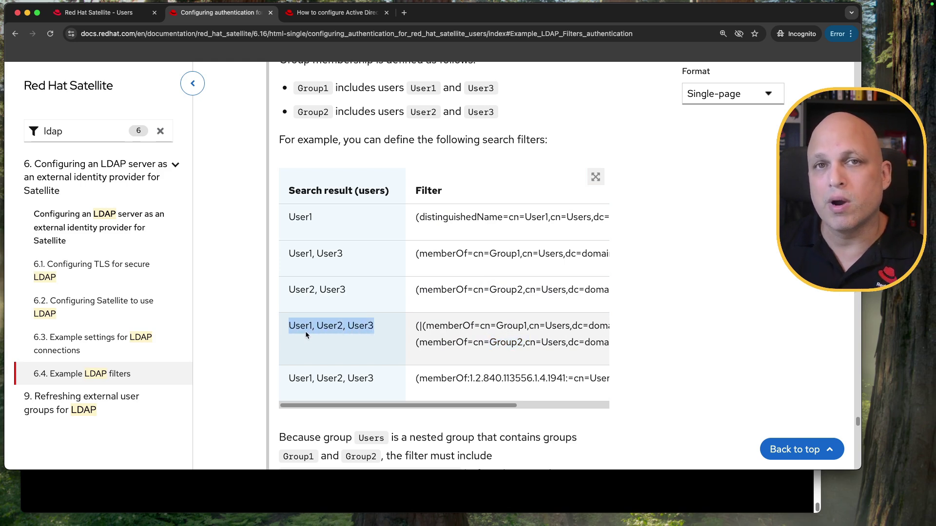
pyautogui.moveTo(403, 405); pyautogui.dragTo(489, 404)
pyautogui.hscroll(-1, 414, 384)
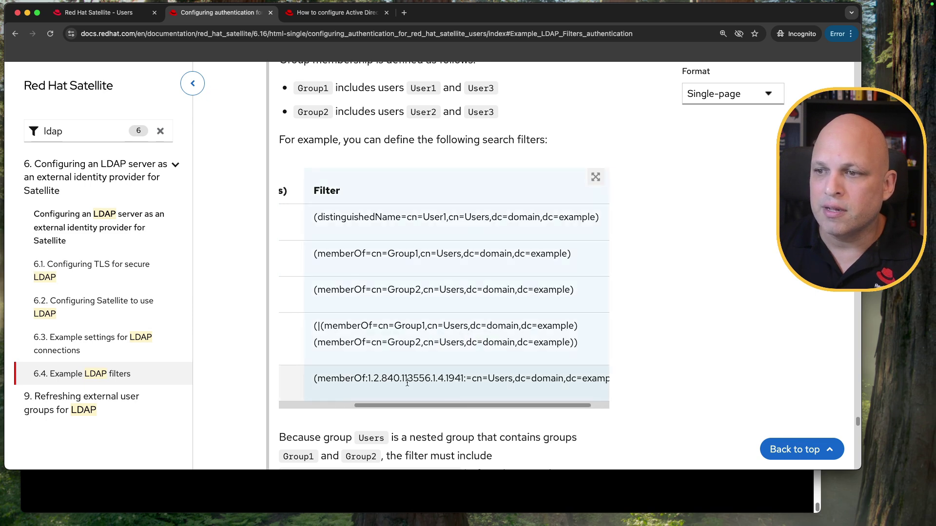
# Step: Highlight the 1.2.840.113556.1.4.1941 nested-group OID, then select the Group1 memberOf filter
pyautogui.moveTo(368, 378); pyautogui.dragTo(463, 376)
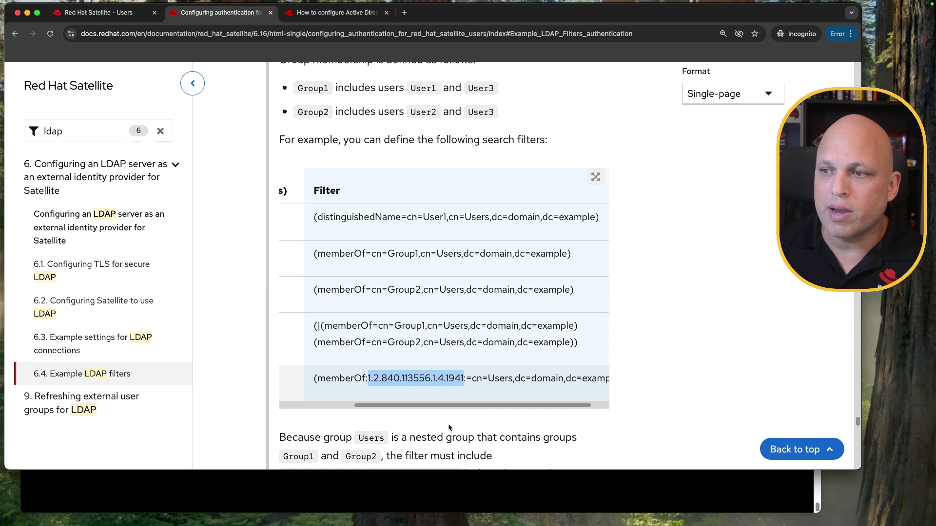
pyautogui.moveTo(463, 407); pyautogui.dragTo(329, 407)
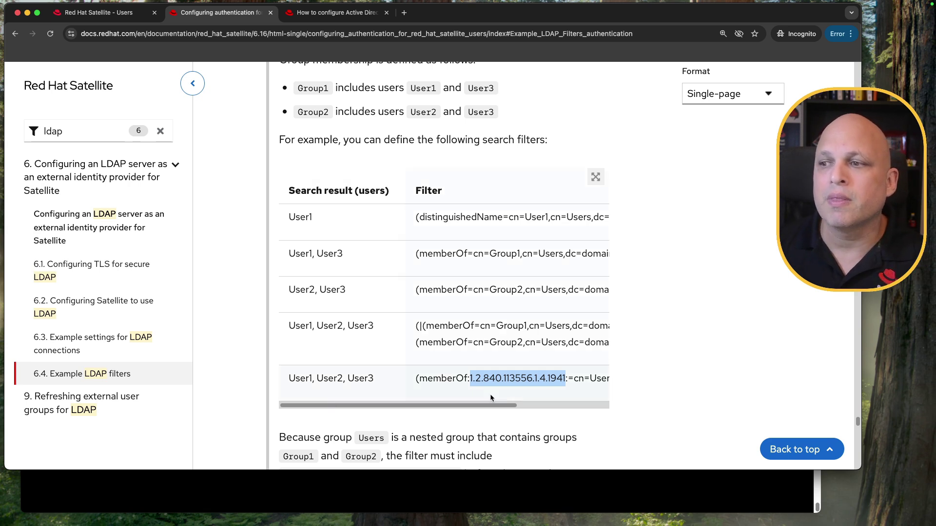
pyautogui.click(521, 378)
pyautogui.moveTo(470, 378); pyautogui.dragTo(567, 378)
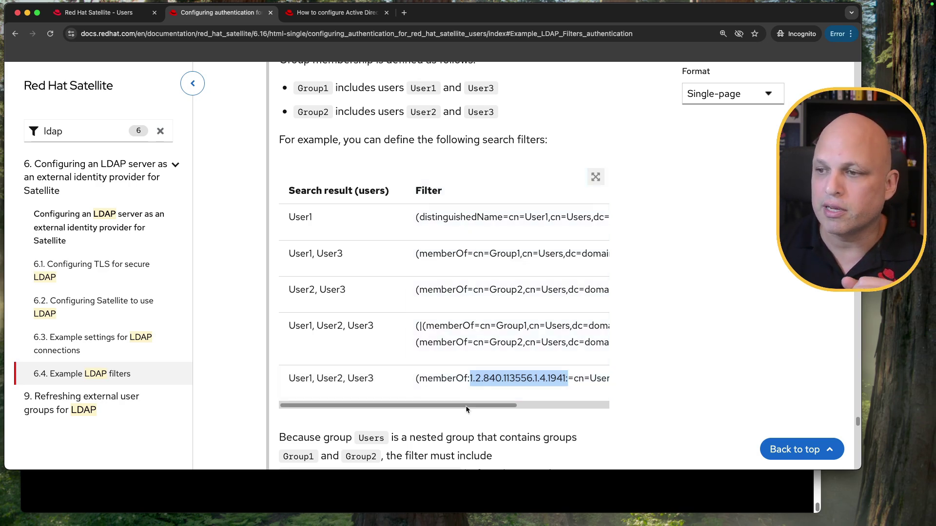
pyautogui.tripleClick(494, 253)
pyautogui.press('super+c')
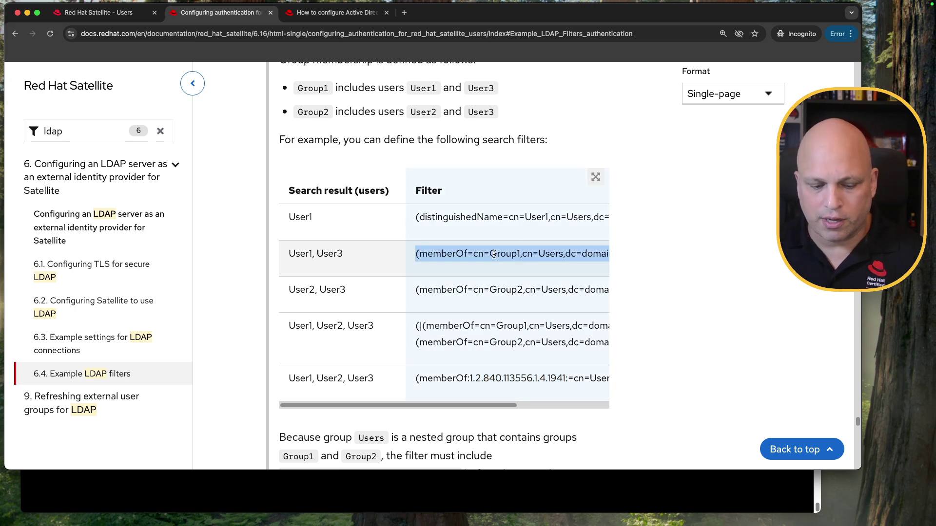
# Step: Paste the Group1 memberOf filter into ad01.king.lab's LDAP filter and zoom Satellite to 150%
pyautogui.click(97, 12)
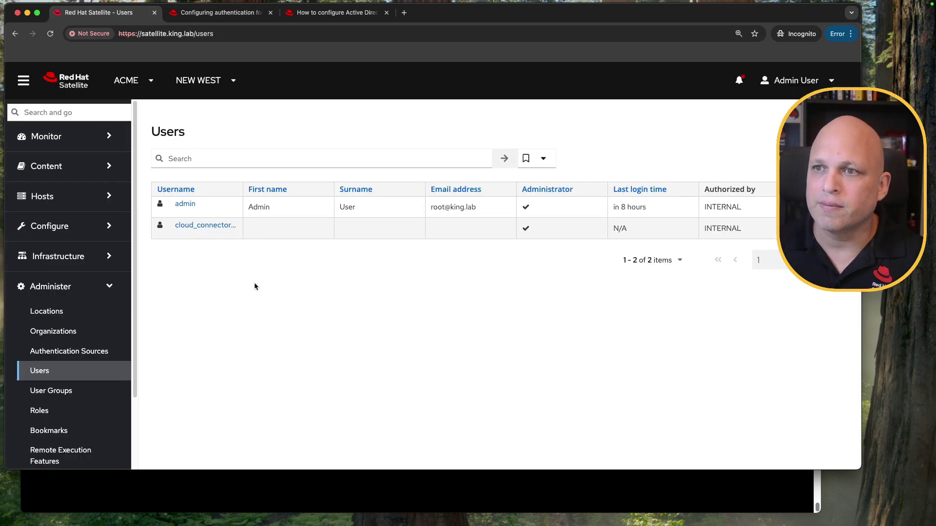
pyautogui.scroll(-3, 87, 341)
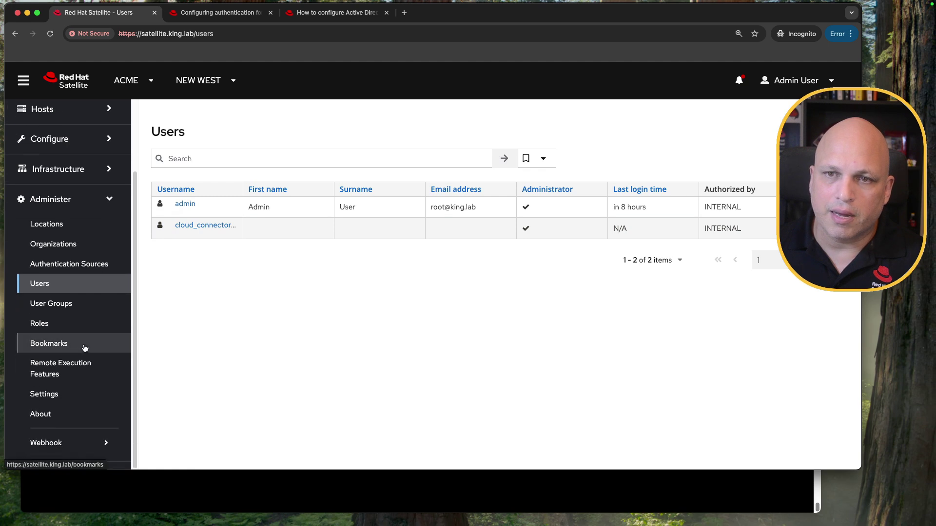
pyautogui.click(83, 264)
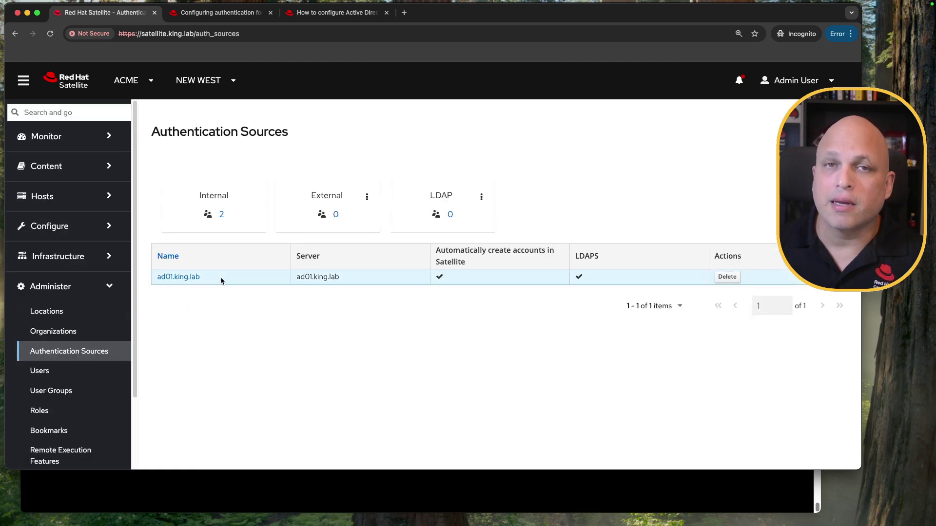
pyautogui.click(184, 285)
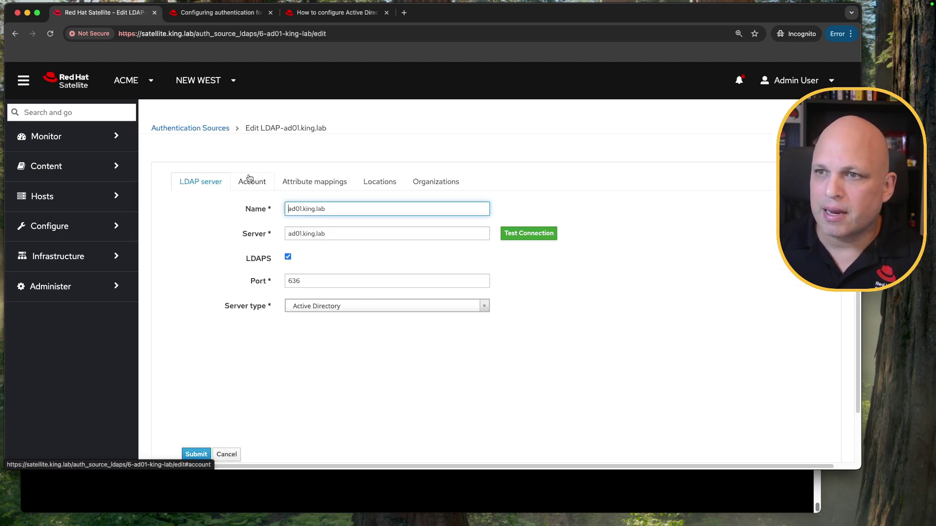
pyautogui.click(251, 180)
pyautogui.click(346, 331)
pyautogui.press('Return')
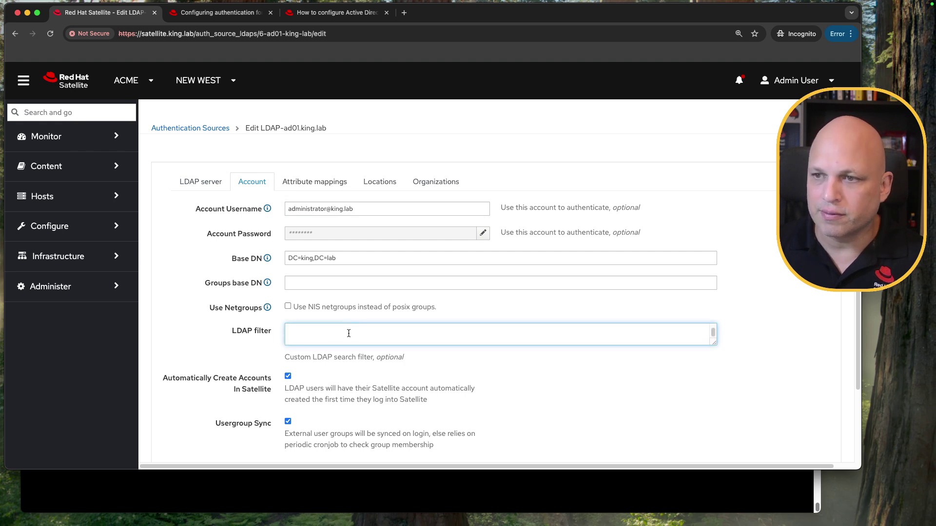
pyautogui.press('BackSpace')
pyautogui.press('super+v')
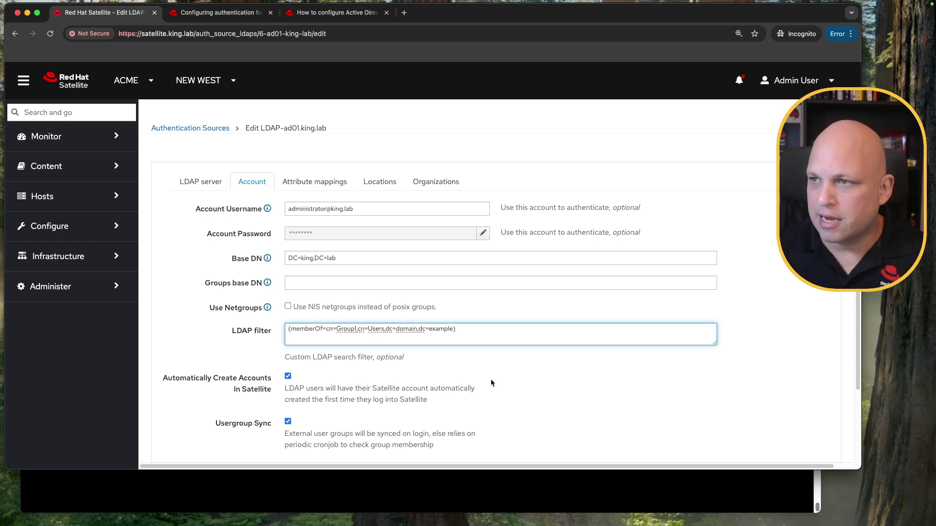
pyautogui.press('super+equal')
pyautogui.press('super+equal')
pyautogui.press('super+equal')
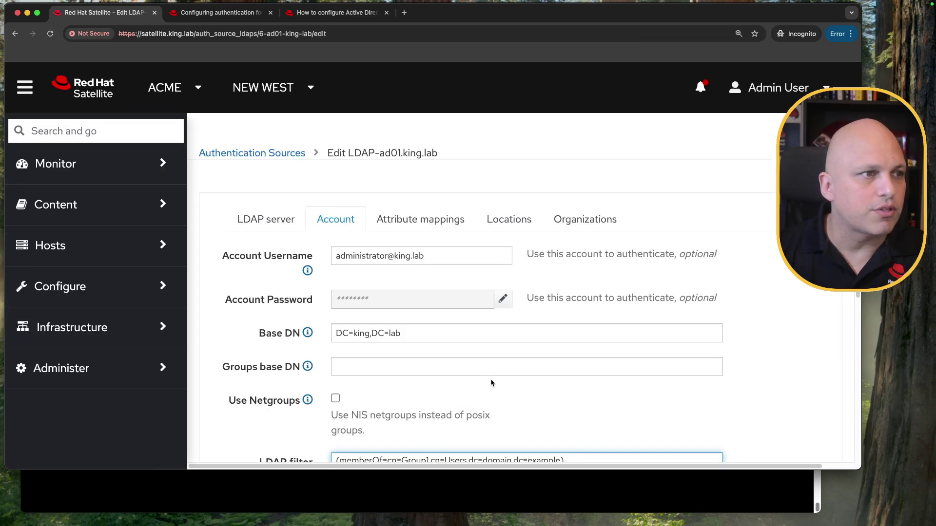
pyautogui.scroll(-3, 494, 376)
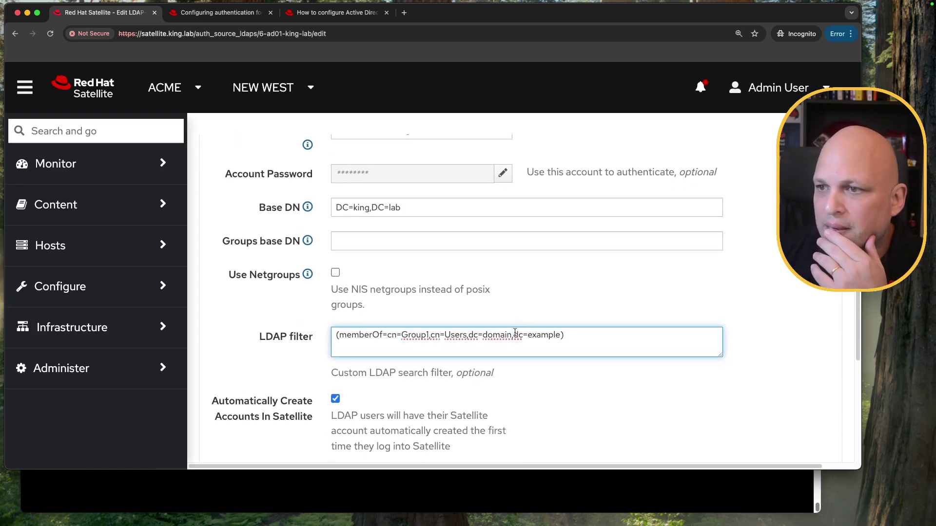
pyautogui.scroll(-1, 514, 306)
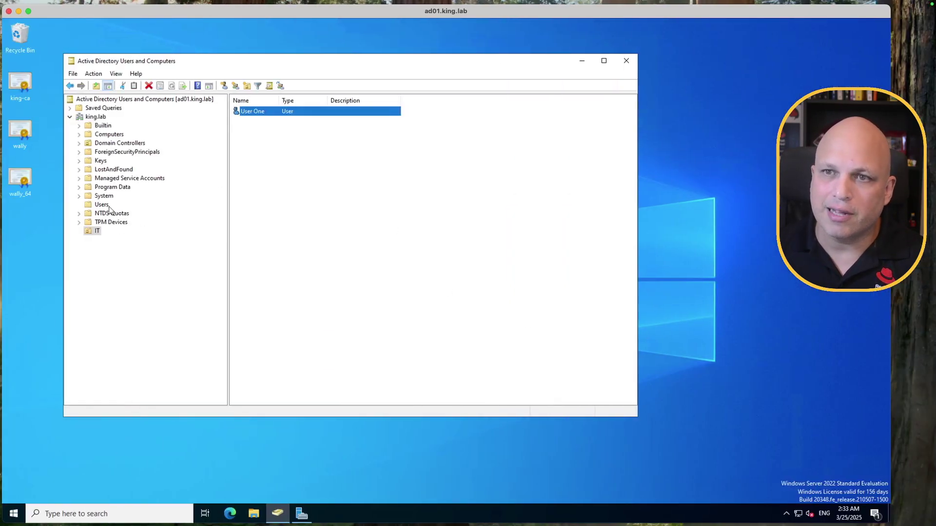
# Step: Open grp_satellite's Attribute Editor in Users and confirm Advanced Features is enabled
pyautogui.click(107, 205)
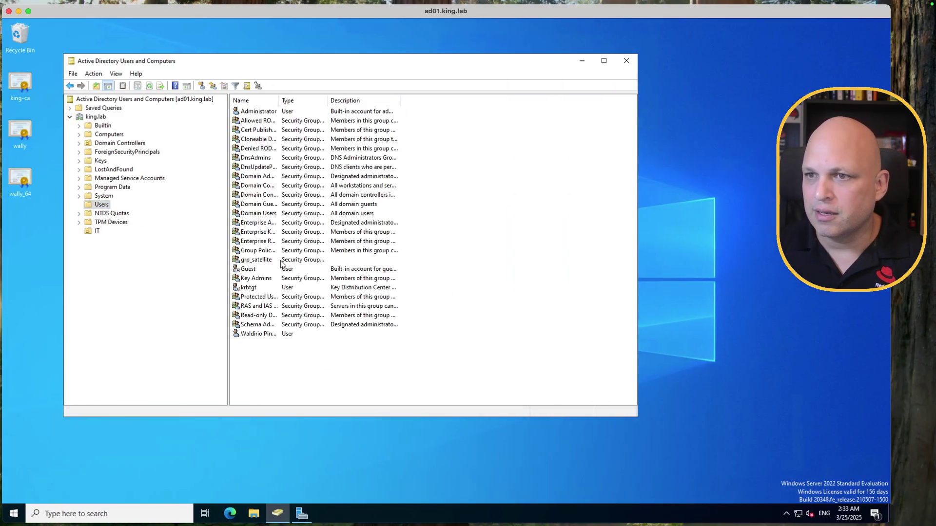
pyautogui.click(253, 260)
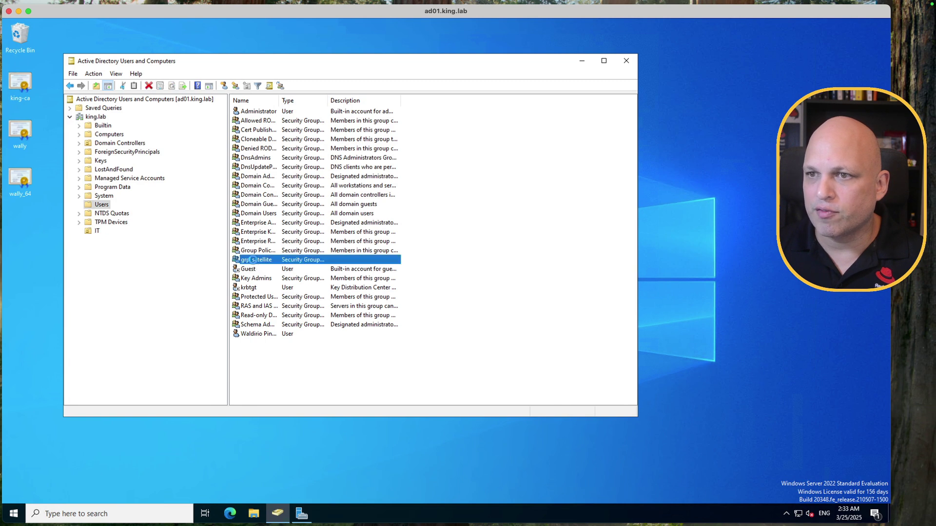
pyautogui.doubleClick(253, 259)
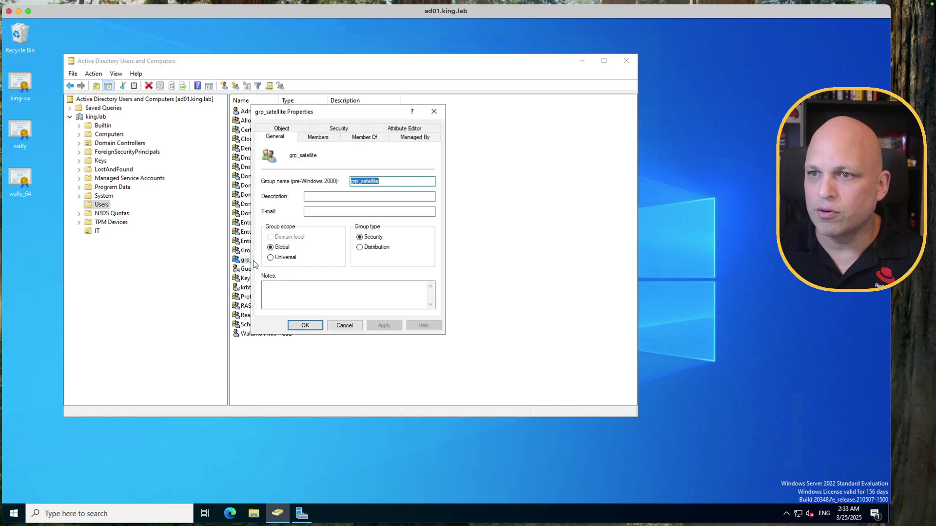
pyautogui.click(409, 130)
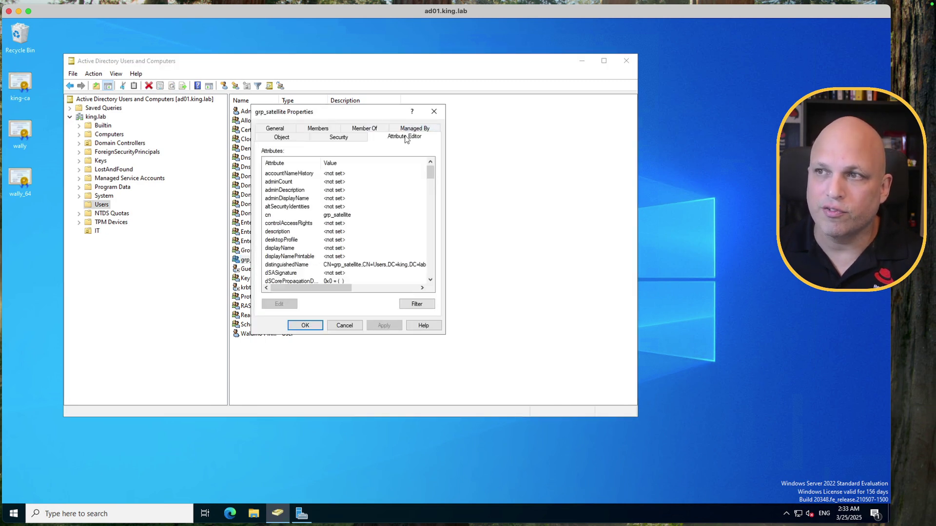
pyautogui.click(116, 74)
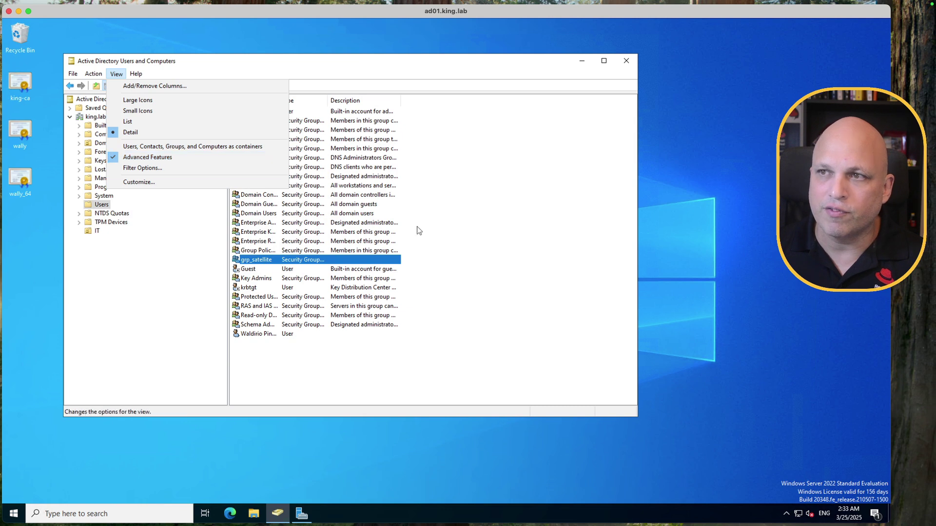
pyautogui.click(536, 243)
# Step: Copy grp_satellite's distinguishedName and return to the end of Satellite's LDAP filter
pyautogui.doubleClick(313, 259)
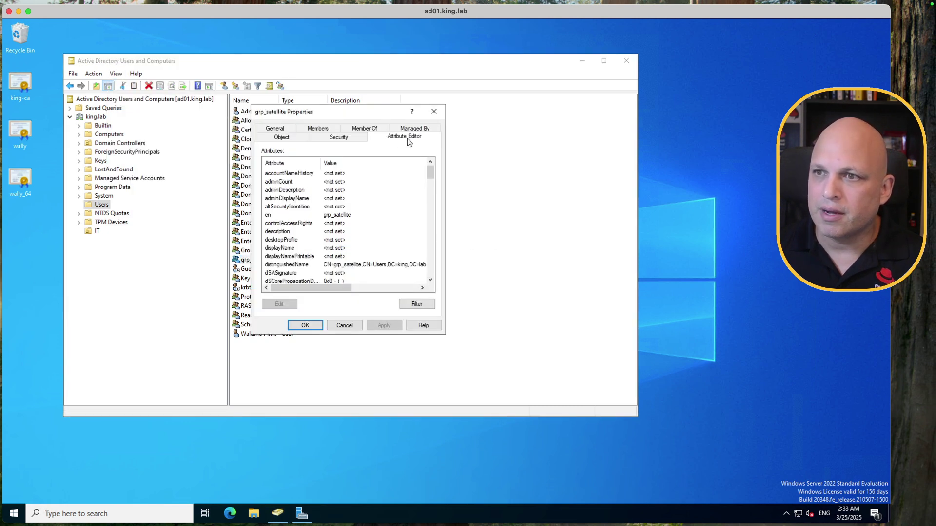
pyautogui.doubleClick(284, 267)
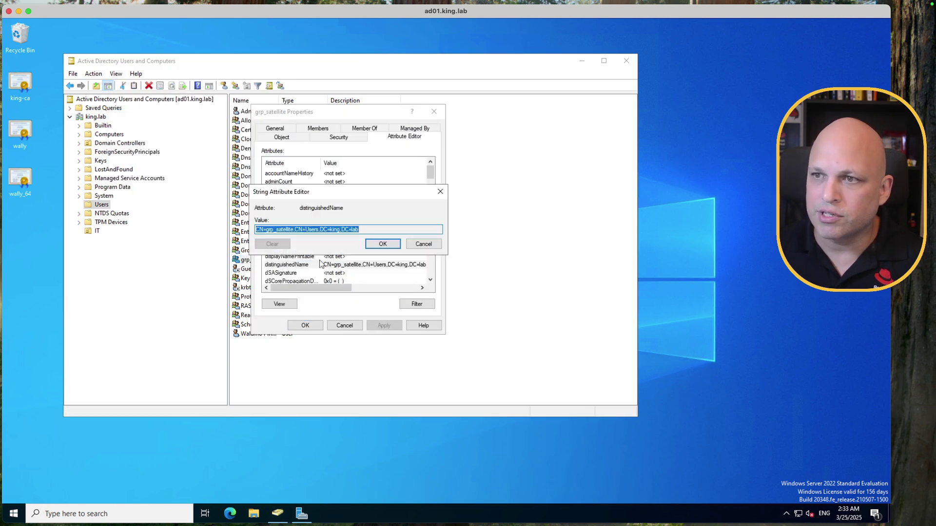
pyautogui.rightClick(309, 232)
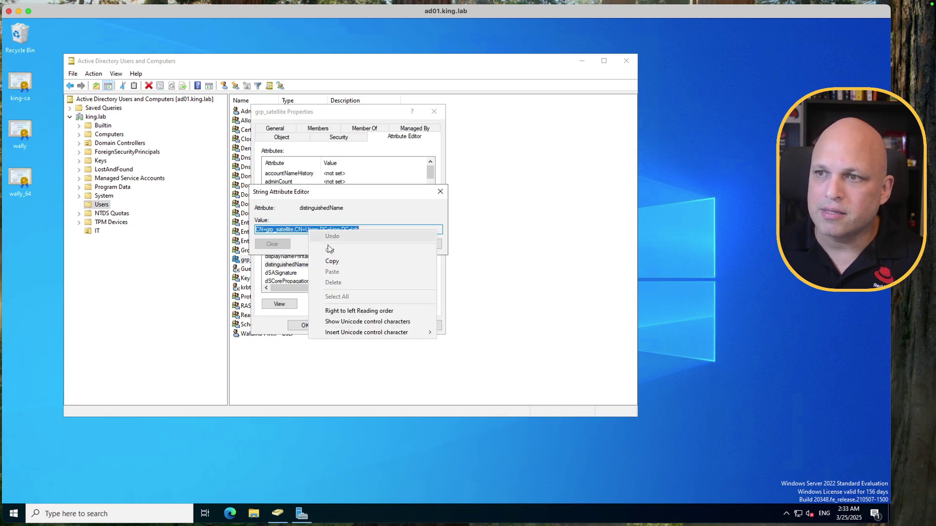
pyautogui.click(337, 264)
pyautogui.hotkey('ctrl', 'Right')
pyautogui.click(462, 343)
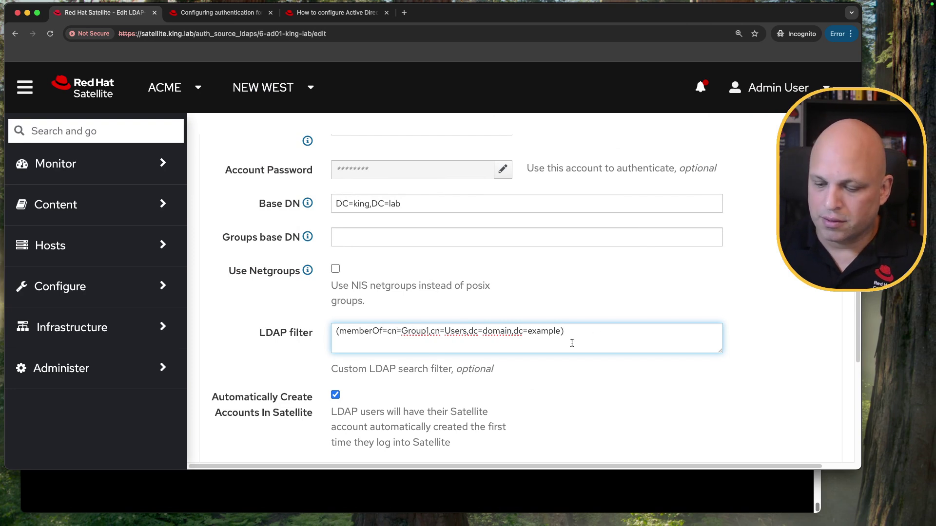
# Step: Paste the grp_satellite DN into the LDAP filter and add a closing parenthesis
pyautogui.rightClick(392, 343)
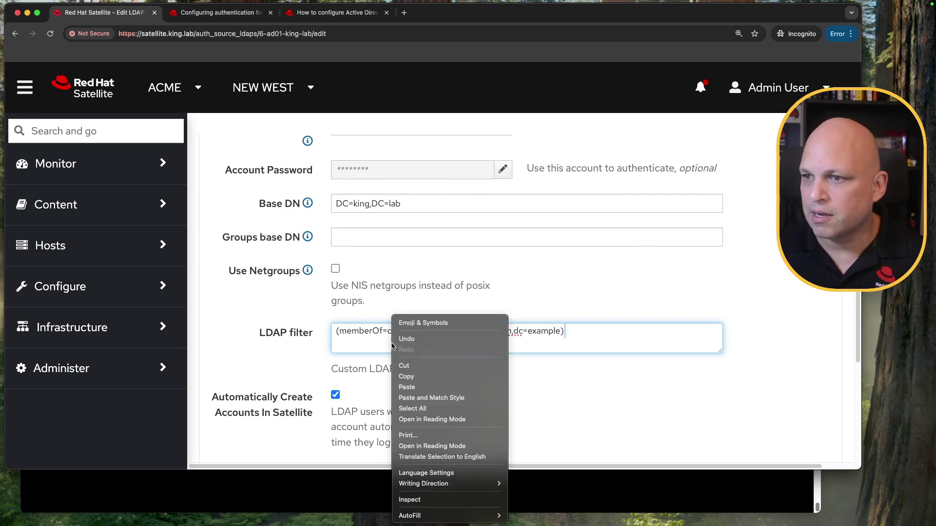
pyautogui.click(565, 333)
pyautogui.press('super+v')
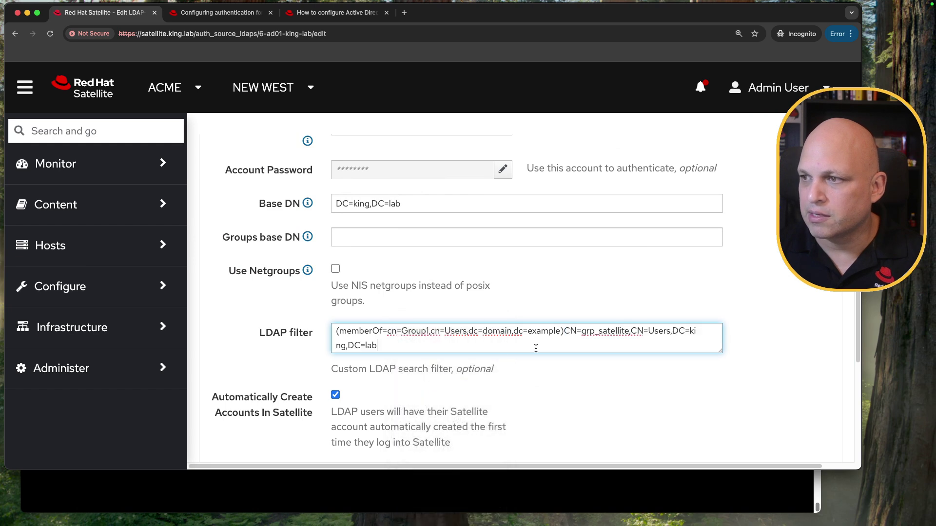
pyautogui.click(563, 332)
pyautogui.write(')')
# Step: Move the grp_satellite DN inside memberOf, replacing the example Group1 DN
pyautogui.click(568, 336)
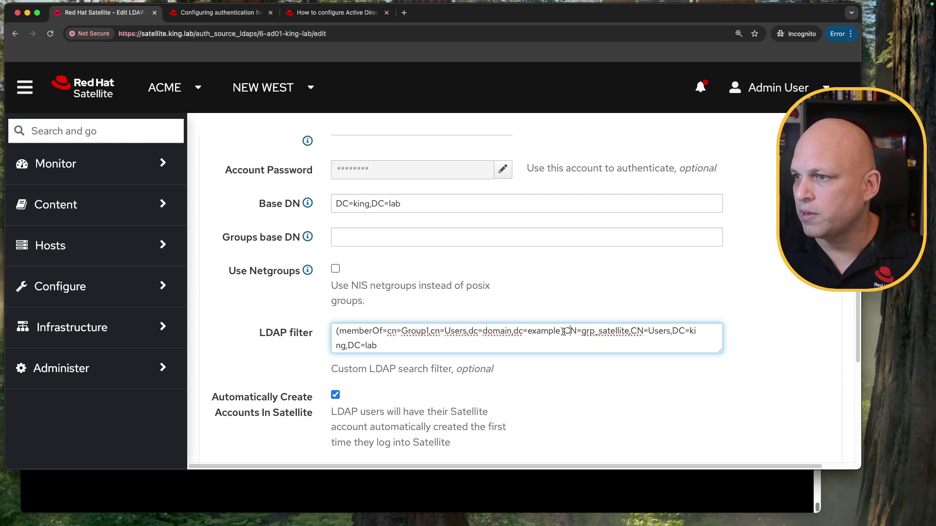
pyautogui.moveTo(565, 332); pyautogui.dragTo(386, 346)
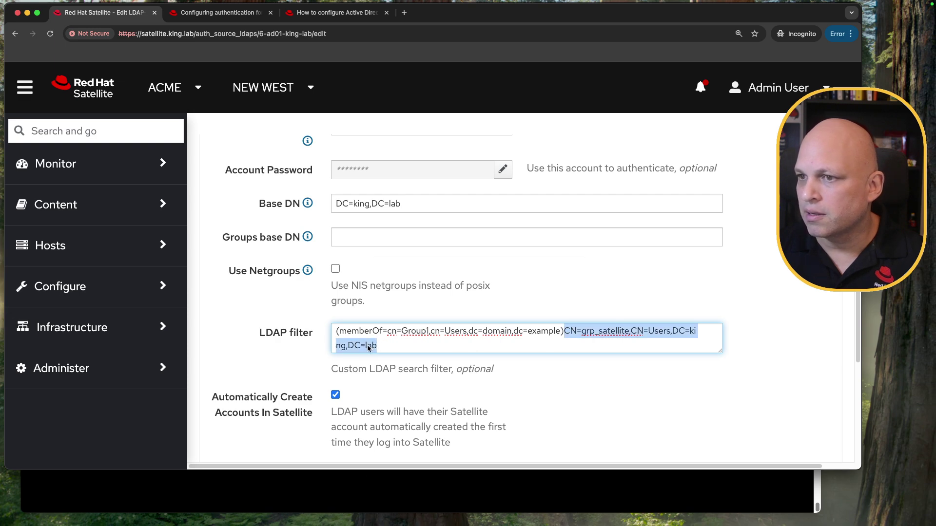
pyautogui.rightClick(369, 347)
pyautogui.click(415, 327)
pyautogui.moveTo(389, 331); pyautogui.dragTo(561, 329)
pyautogui.rightClick(559, 330)
pyautogui.click(588, 351)
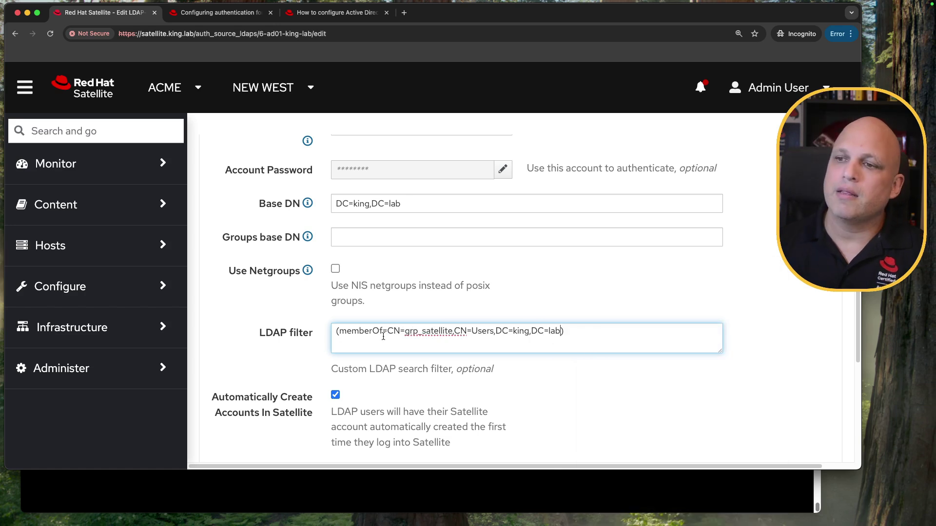
# Step: Verify the filter reads (memberOf=CN=grp_satellite,CN=Users,DC=king,DC=lab) and submit the auth source
pyautogui.moveTo(388, 330); pyautogui.dragTo(452, 332)
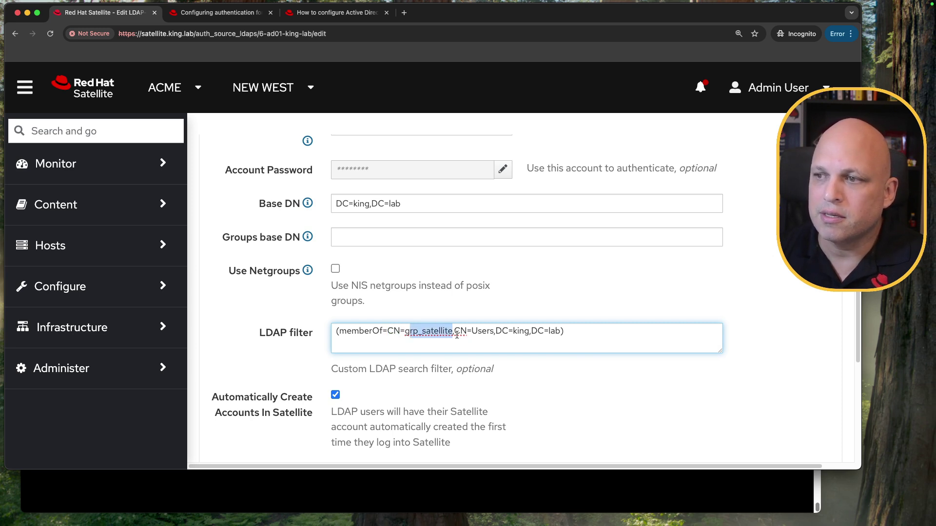
pyautogui.click(584, 336)
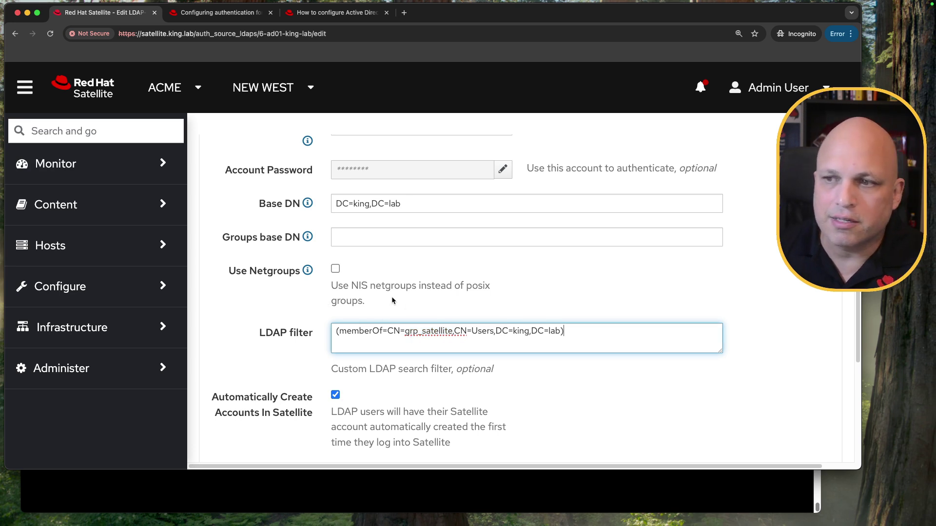
pyautogui.moveTo(405, 336); pyautogui.dragTo(453, 336)
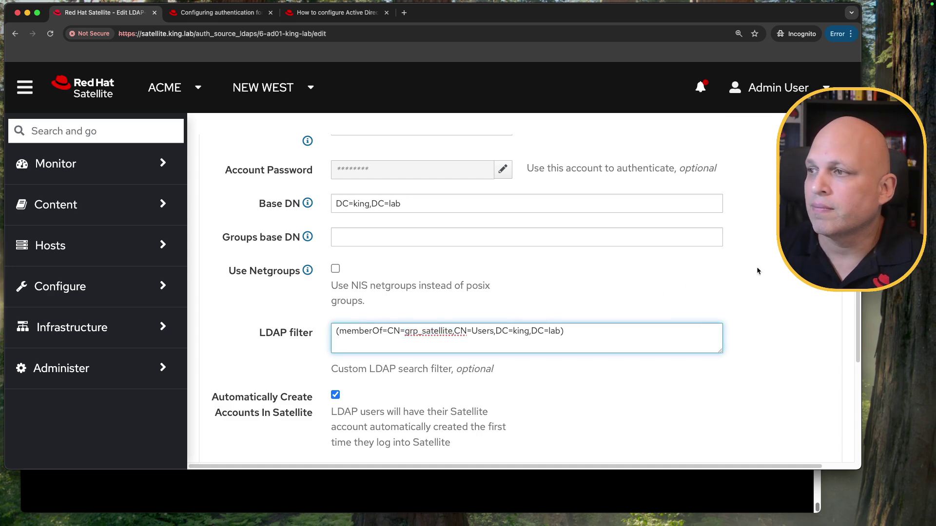
pyautogui.scroll(-5, 756, 267)
pyautogui.click(259, 383)
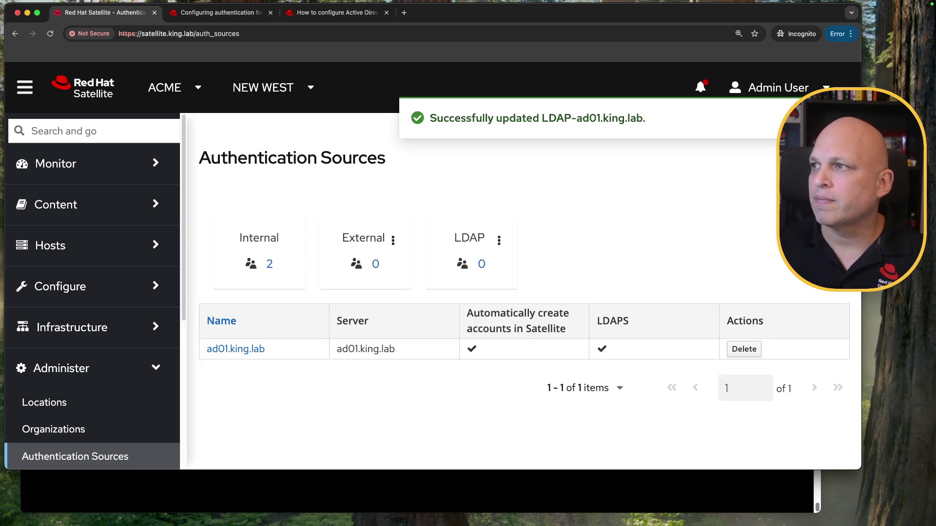
# Step: Log out of admin and sign in as the grp_satellite member account
pyautogui.click(826, 88)
pyautogui.click(759, 155)
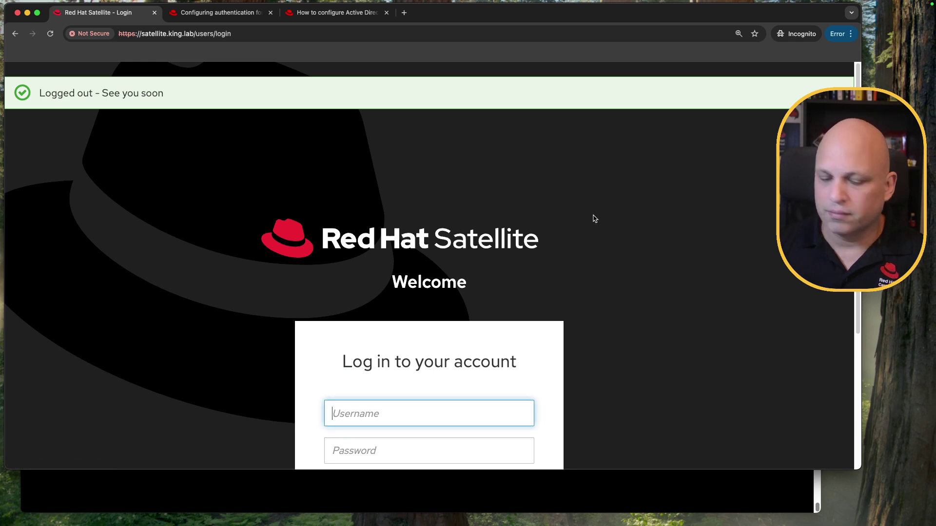
pyautogui.press('super+minus')
pyautogui.press('super+minus')
pyautogui.press('super+equal')
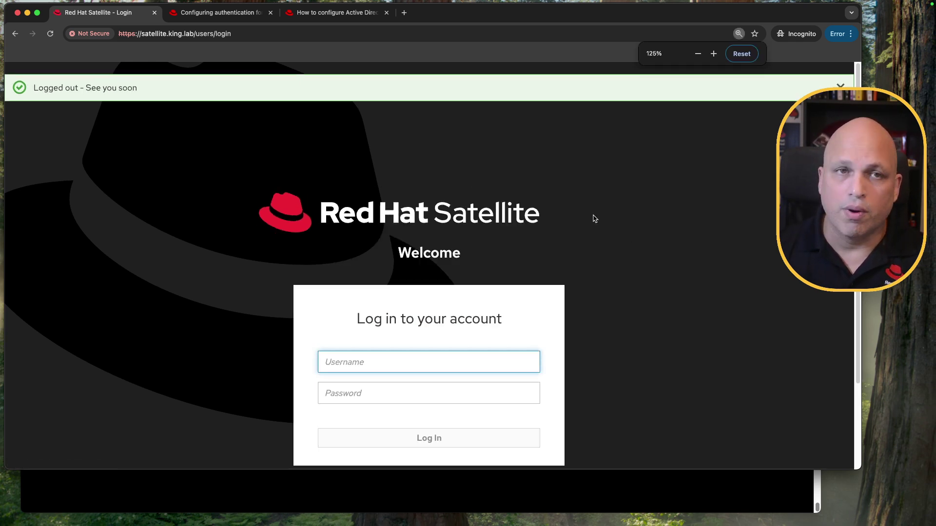
pyautogui.write('waldirio')
pyautogui.press('Tab')
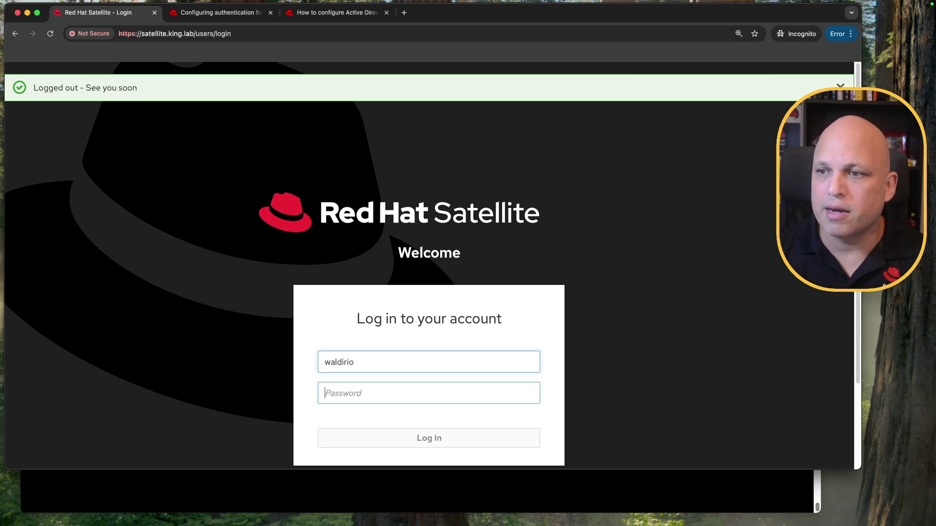
pyautogui.write('••')
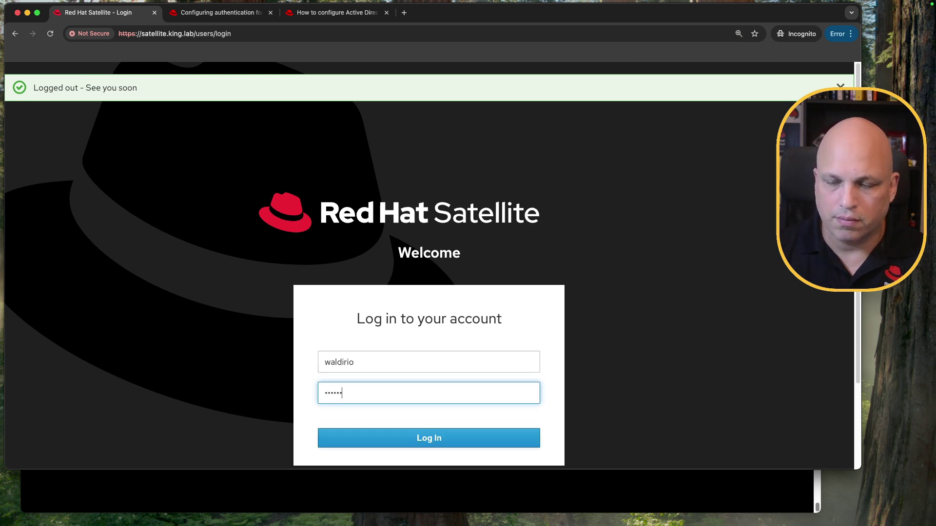
pyautogui.write('••••••')
pyautogui.press('Return')
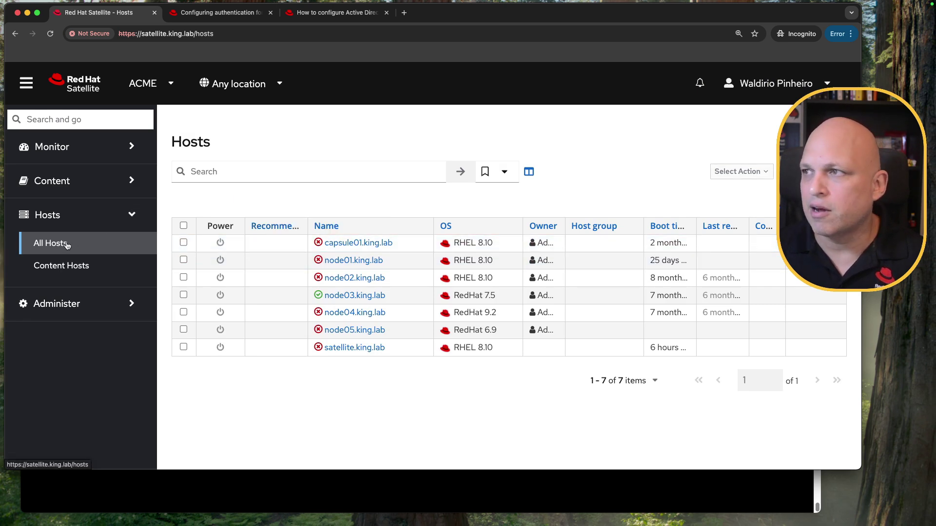
# Step: Log the member out and attempt a user1 login, refused as incorrect username or password
pyautogui.click(821, 85)
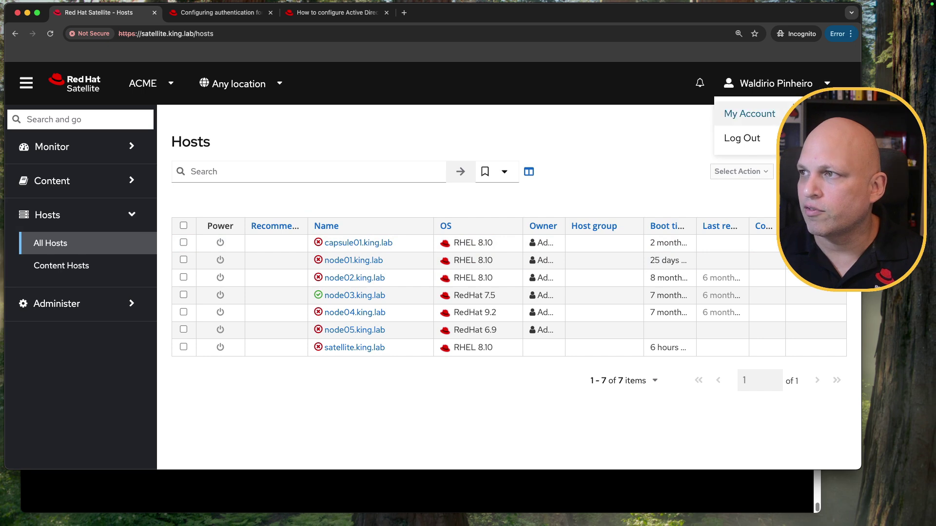
pyautogui.click(761, 142)
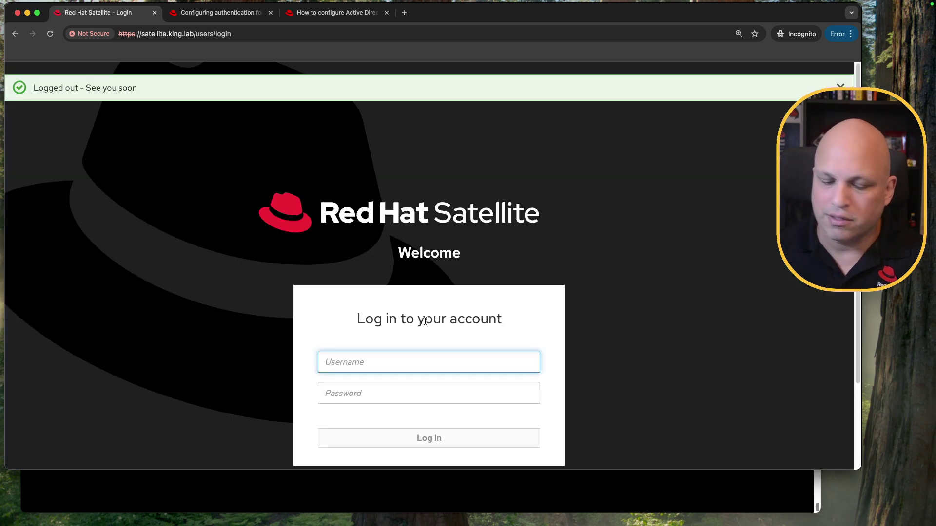
pyautogui.write('user1')
pyautogui.press('Tab')
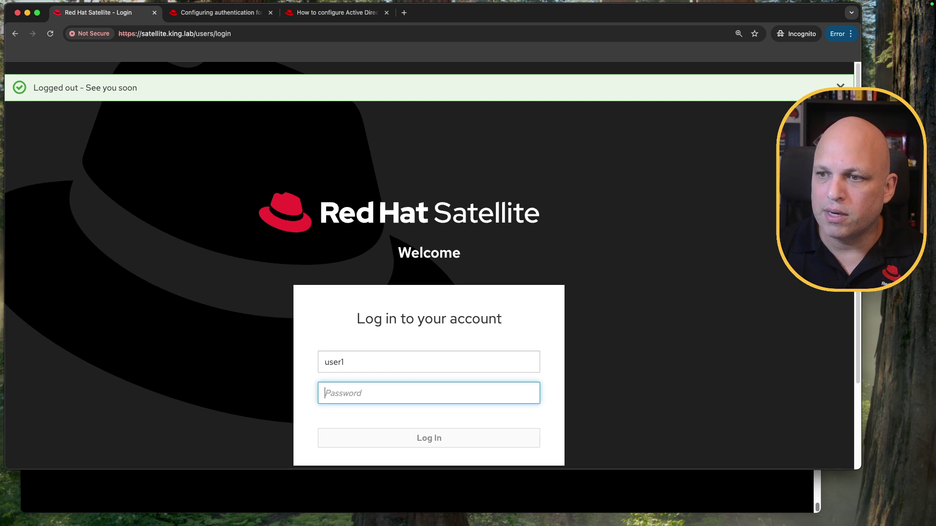
pyautogui.write('•••••••')
pyautogui.press('Return')
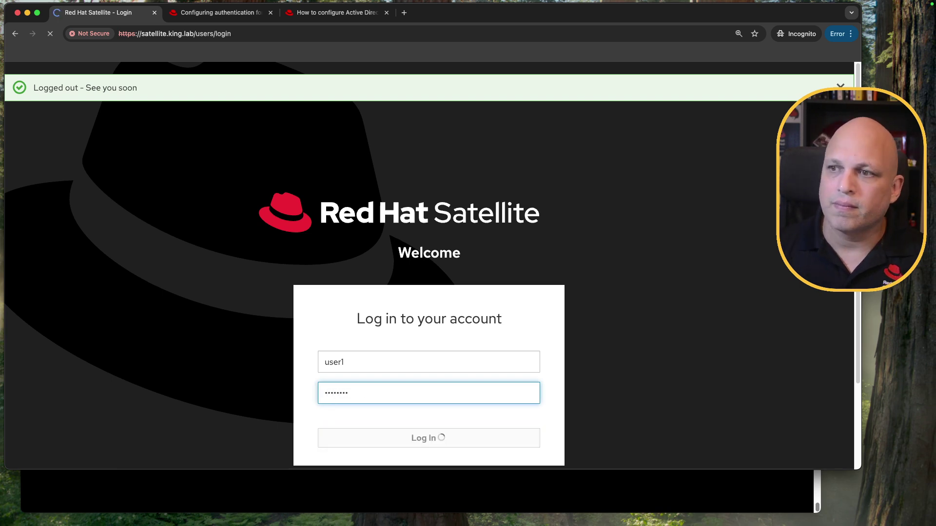
pyautogui.tripleClick(361, 314)
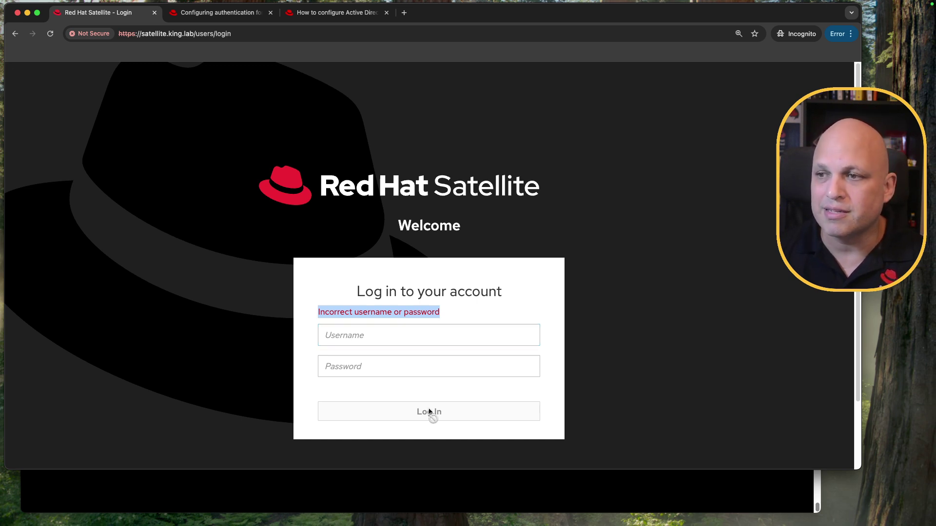
pyautogui.click(422, 332)
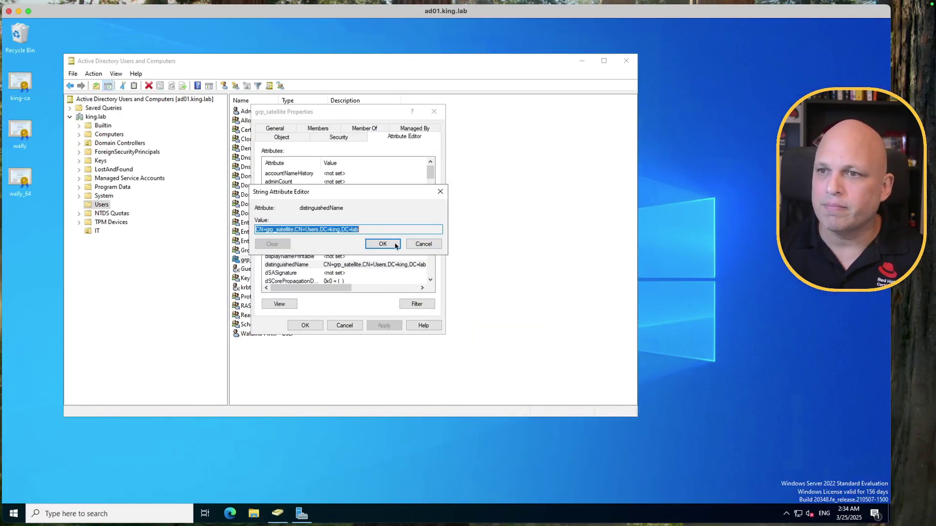
pyautogui.click(382, 243)
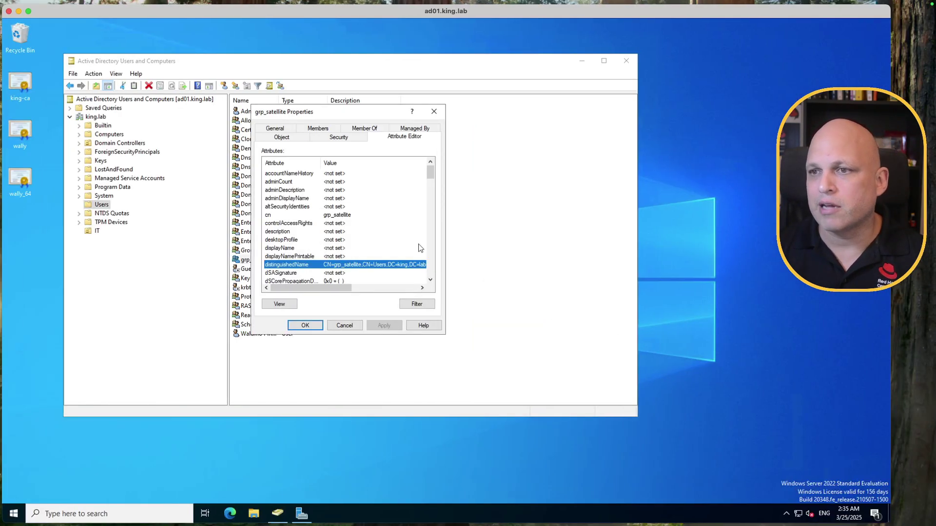
# Step: Add User One (king.lab/IT) to grp_satellite's Members and apply the change
pyautogui.click(344, 326)
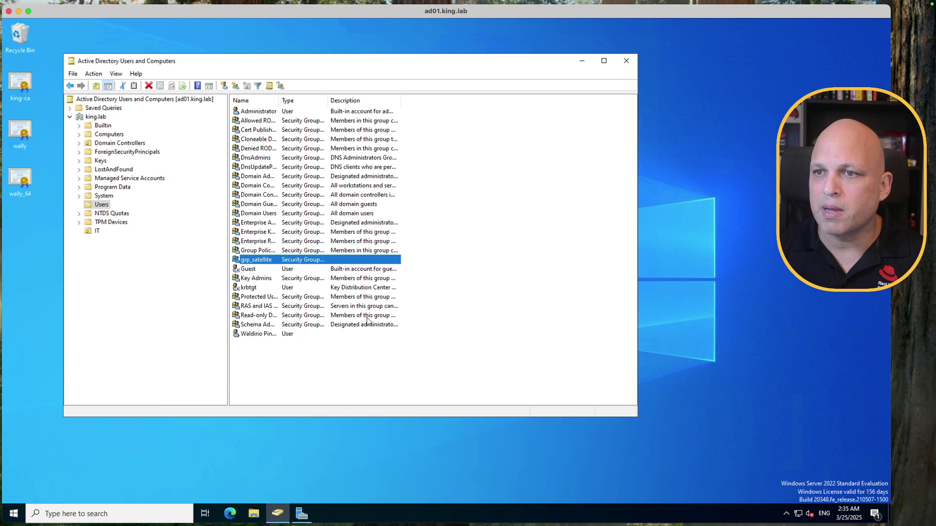
pyautogui.doubleClick(256, 261)
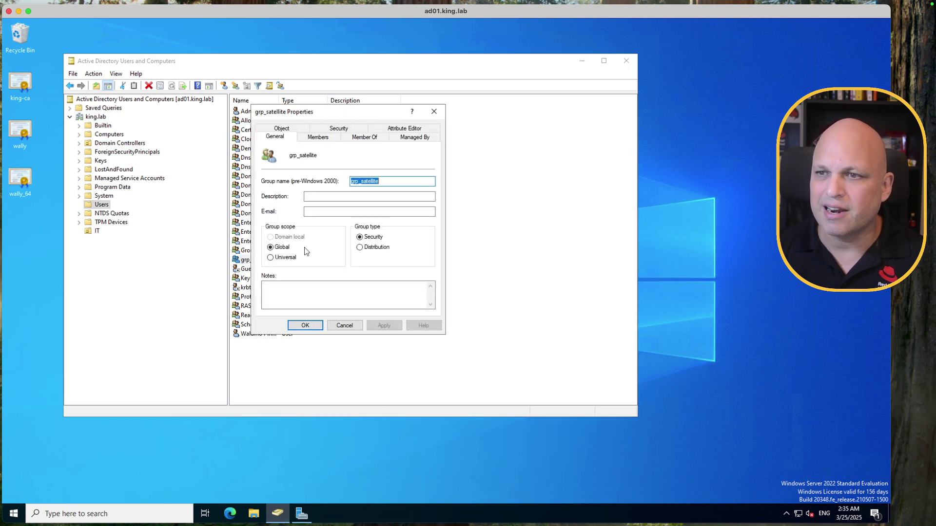
pyautogui.click(319, 138)
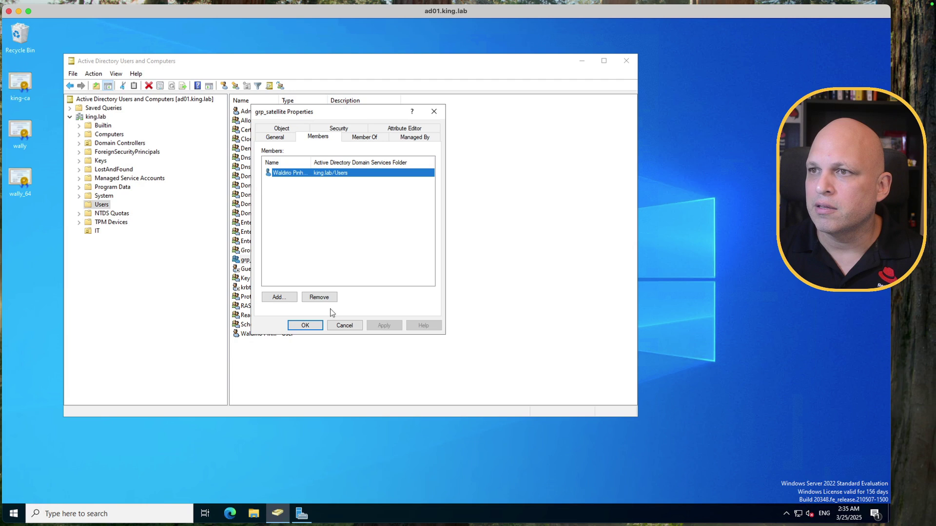
pyautogui.click(286, 298)
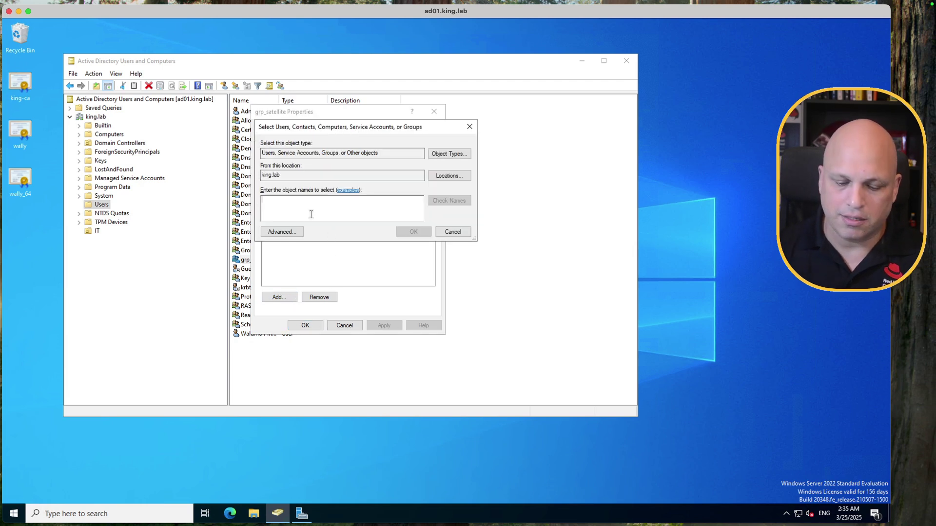
pyautogui.write('user1')
pyautogui.press('Return')
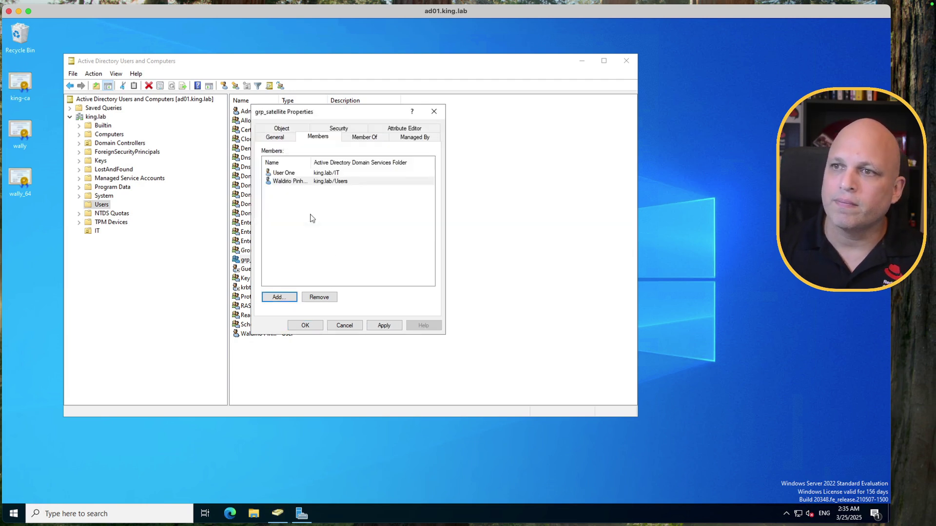
pyautogui.click(383, 325)
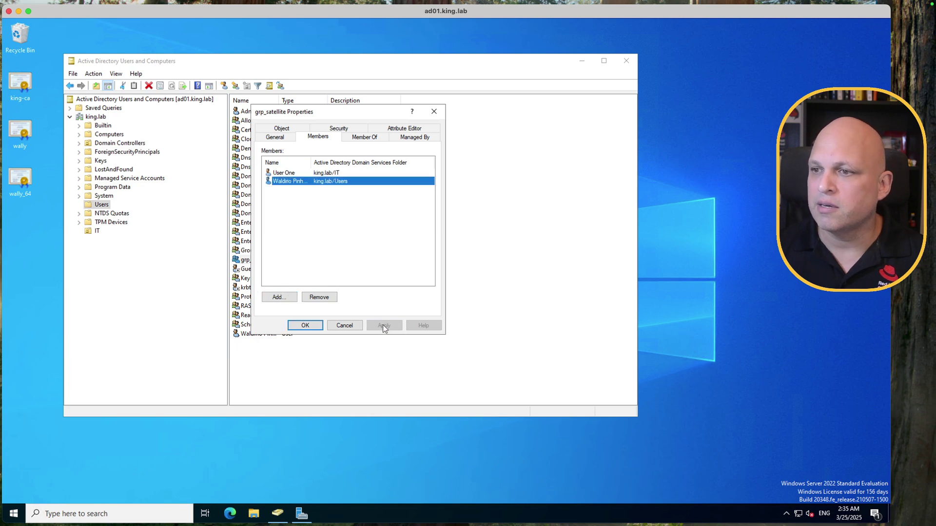
pyautogui.click(305, 325)
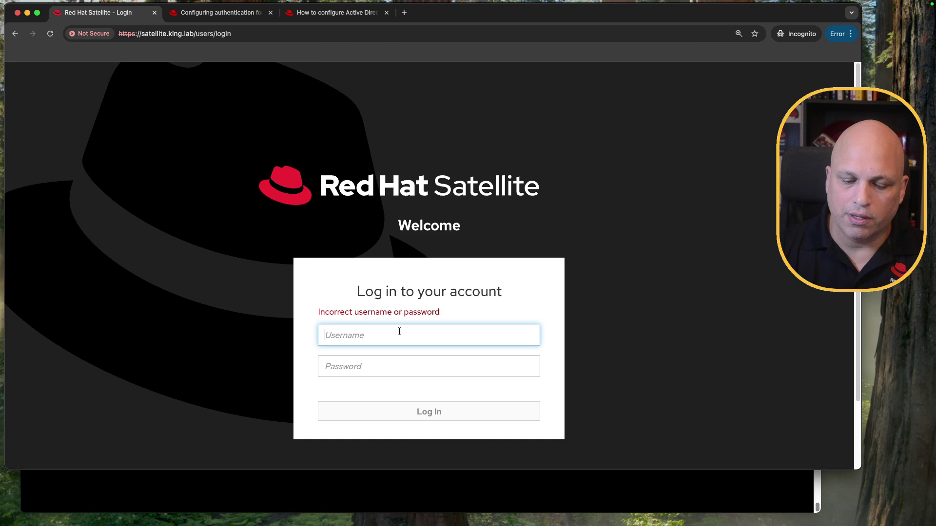
# Step: Sign in as user1 to reach the Hosts page, then log User One out
pyautogui.write('user1')
pyautogui.press('Tab')
pyautogui.write('••')
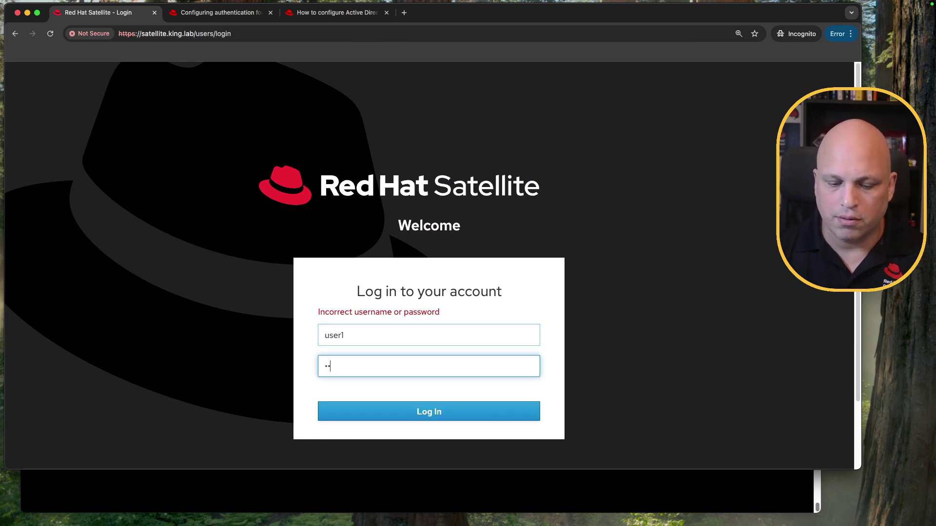
pyautogui.press('Return')
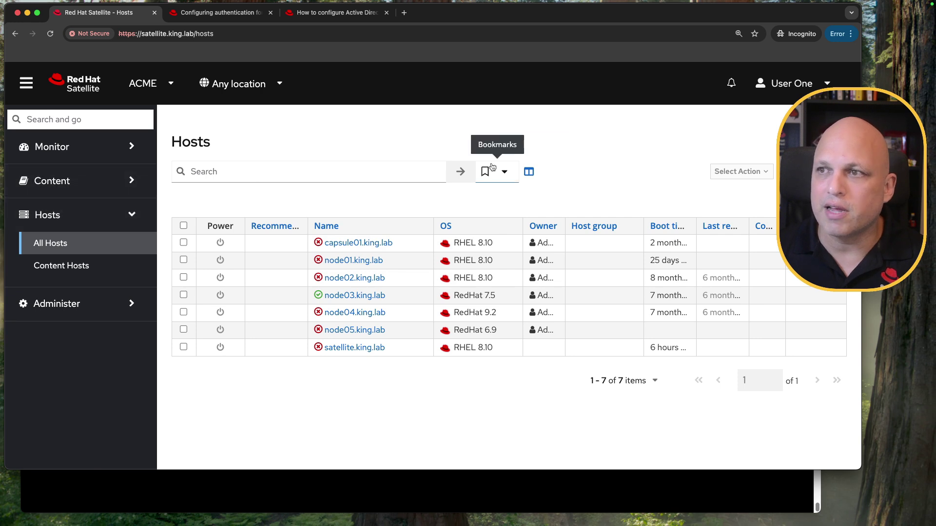
pyautogui.click(794, 83)
pyautogui.click(763, 138)
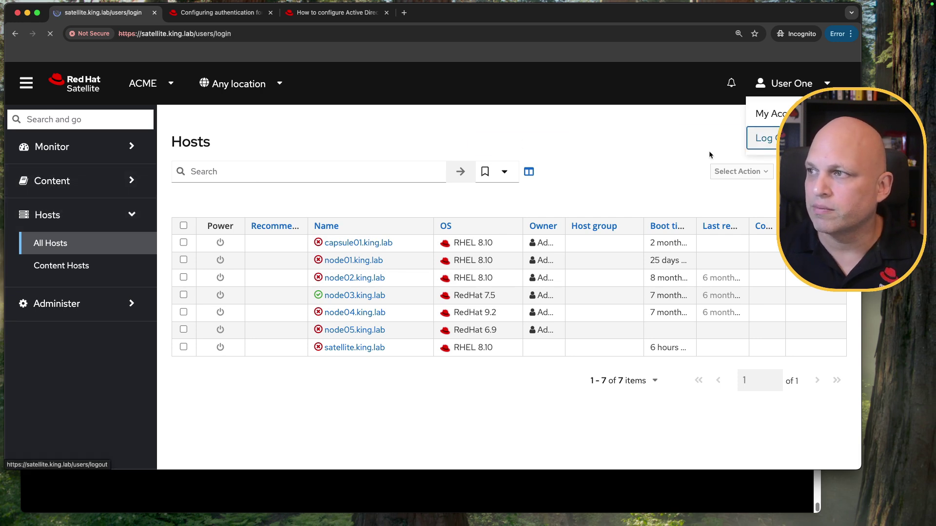
# Step: Sign back in as admin, showing all 7 hosts
pyautogui.write('admin')
pyautogui.press('Tab')
pyautogui.write('••••••')
pyautogui.press('Return')
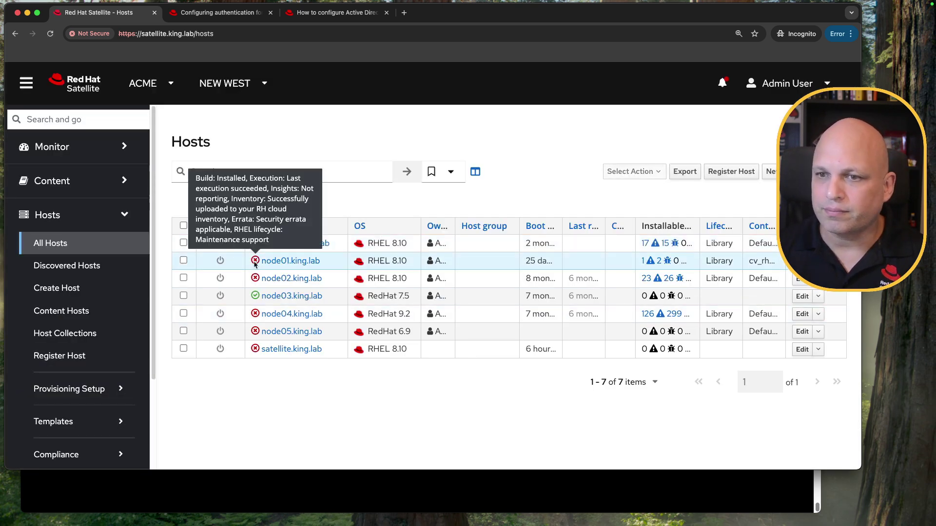
pyautogui.scroll(-3, 96, 380)
pyautogui.click(92, 410)
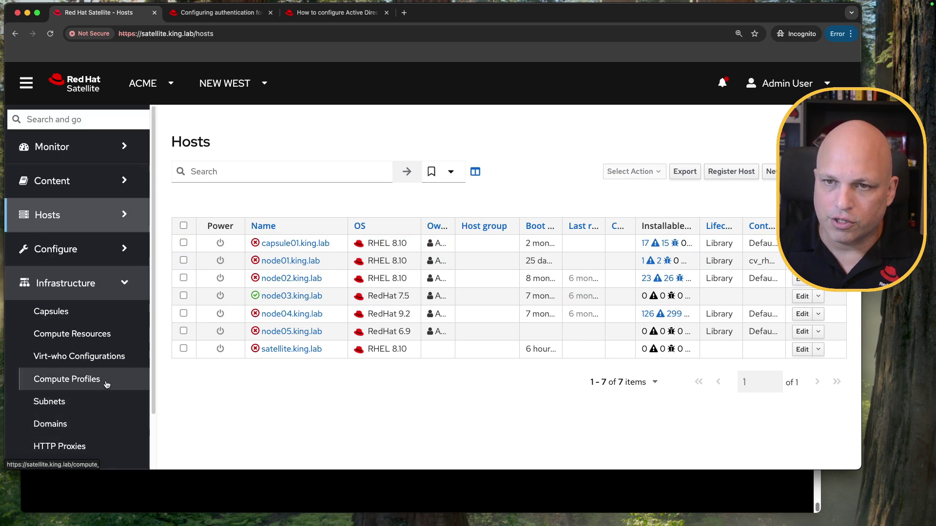
# Step: Review the Users list, including the LDAP users' e-mails and user1's authentication source
pyautogui.scroll(-3, 92, 408)
pyautogui.click(75, 444)
pyautogui.click(77, 355)
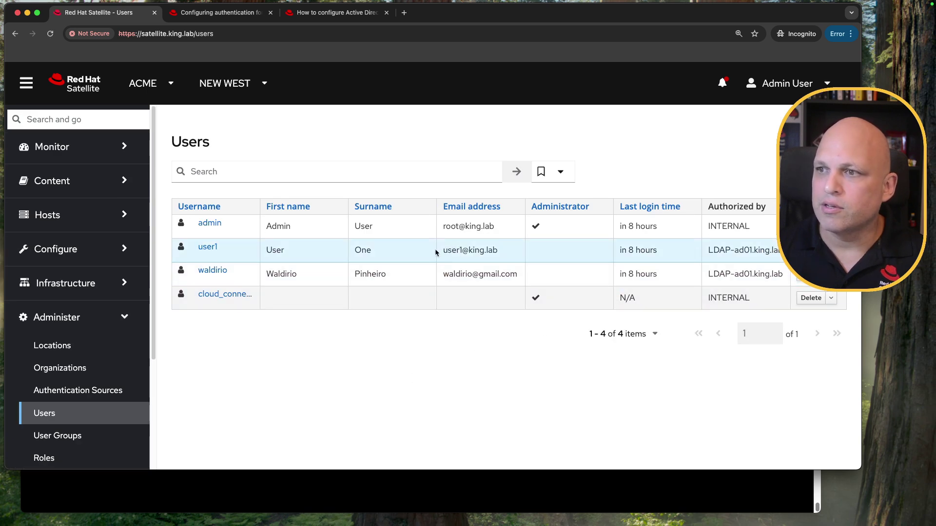
pyautogui.moveTo(437, 252); pyautogui.dragTo(508, 253)
pyautogui.moveTo(441, 274); pyautogui.dragTo(514, 278)
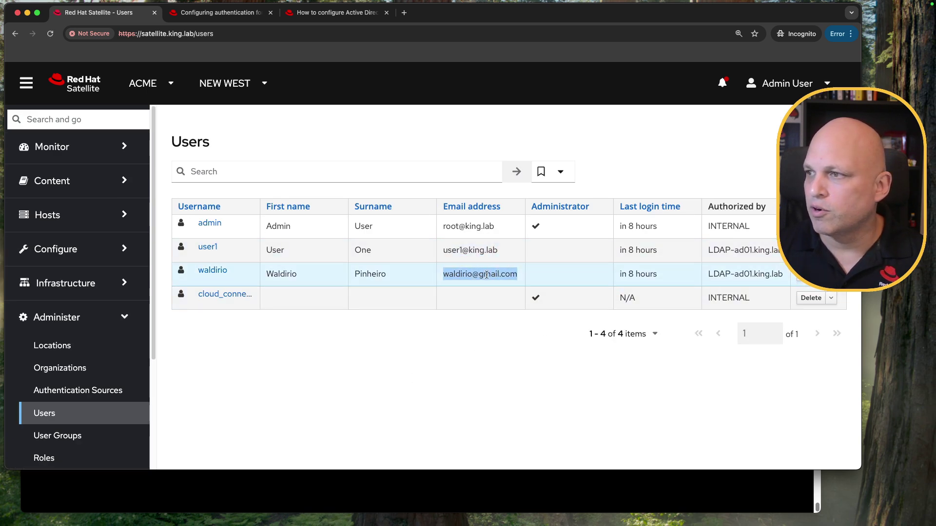
pyautogui.moveTo(785, 250); pyautogui.dragTo(710, 247)
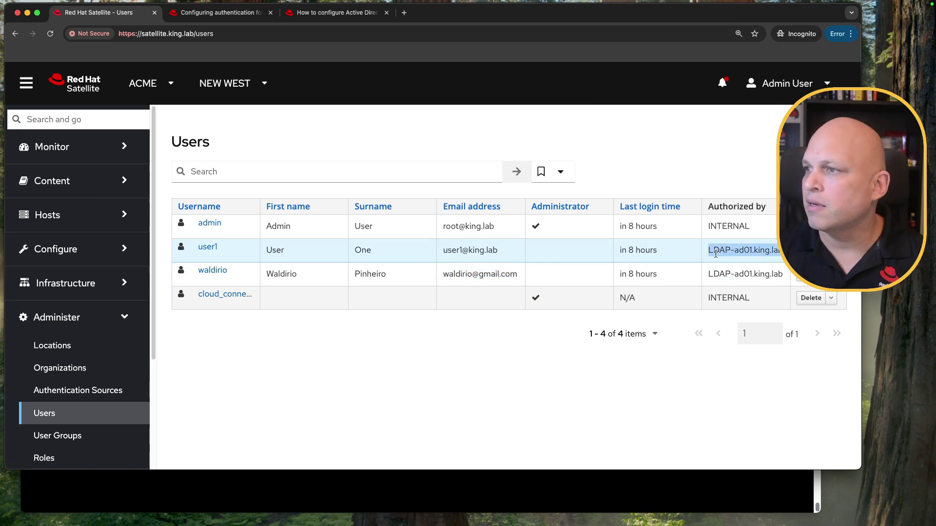
# Step: Open user1 and confirm it is authorized by LDAP-ad01.king.lab
pyautogui.click(213, 250)
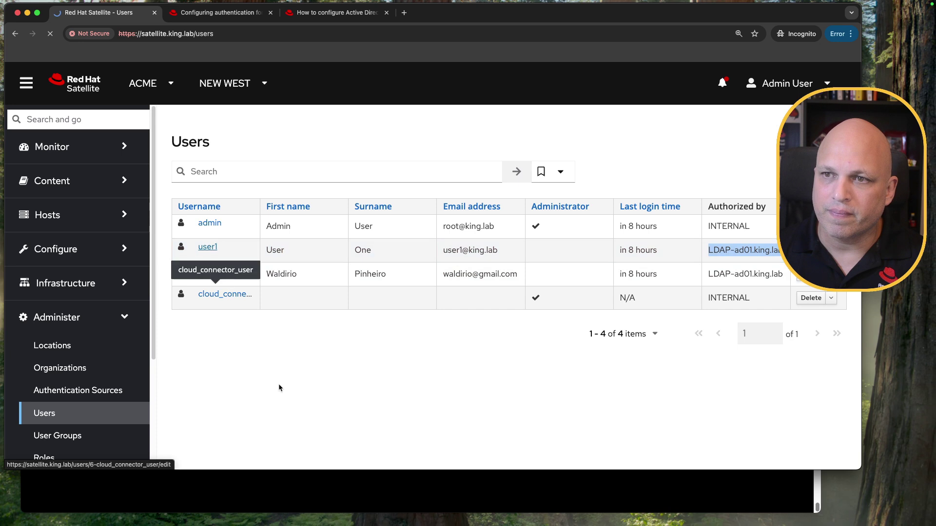
pyautogui.moveTo(369, 276); pyautogui.dragTo(297, 271)
pyautogui.click(633, 305)
pyautogui.scroll(-5, 589, 318)
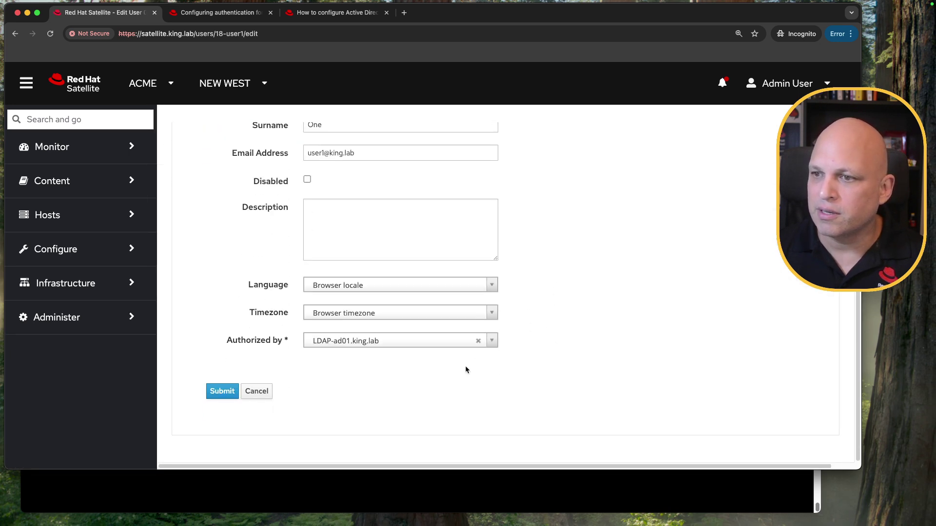
pyautogui.click(492, 341)
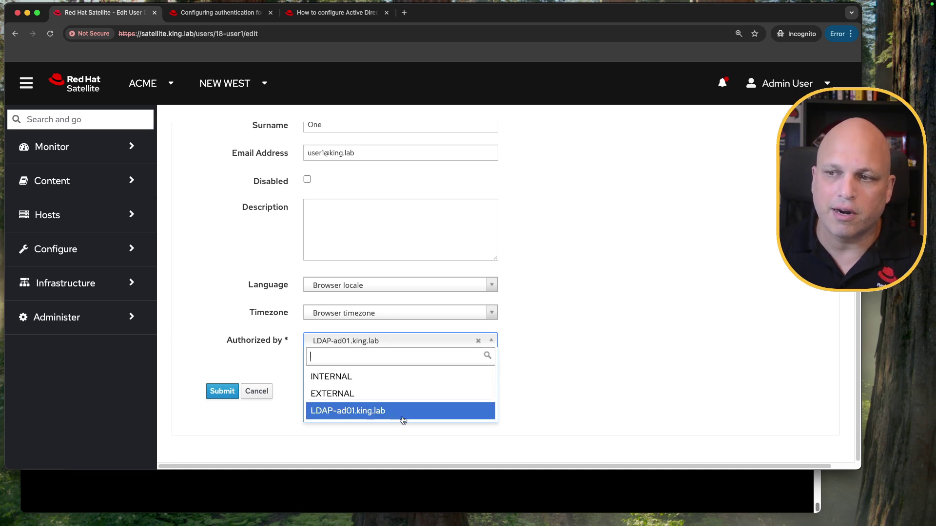
pyautogui.click(554, 406)
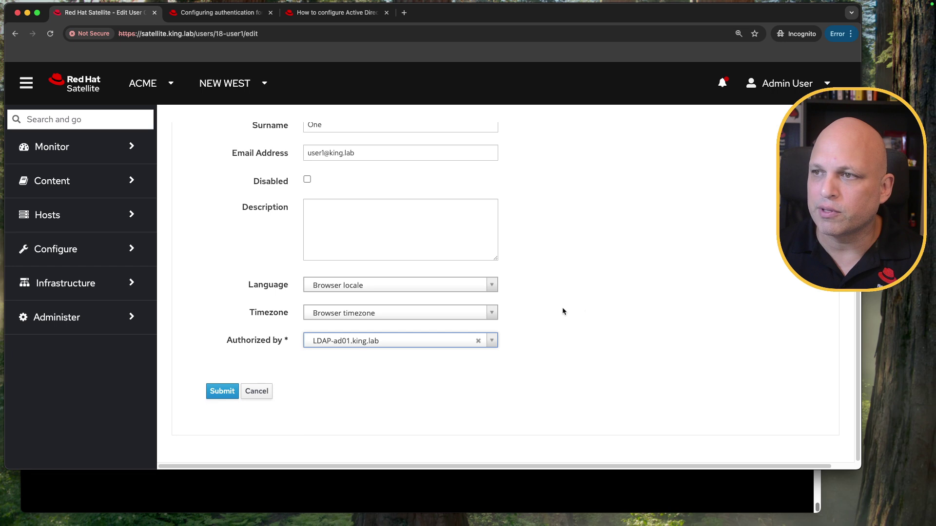
pyautogui.scroll(5, 561, 311)
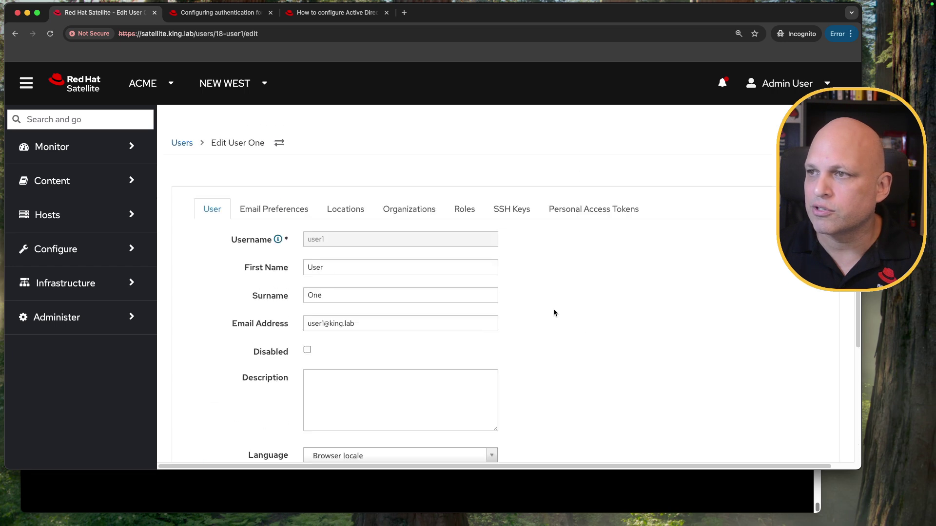
# Step: Check user1's Roles tab showing View hosts inherited from grp_satellite
pyautogui.click(463, 209)
pyautogui.scroll(-3, 351, 437)
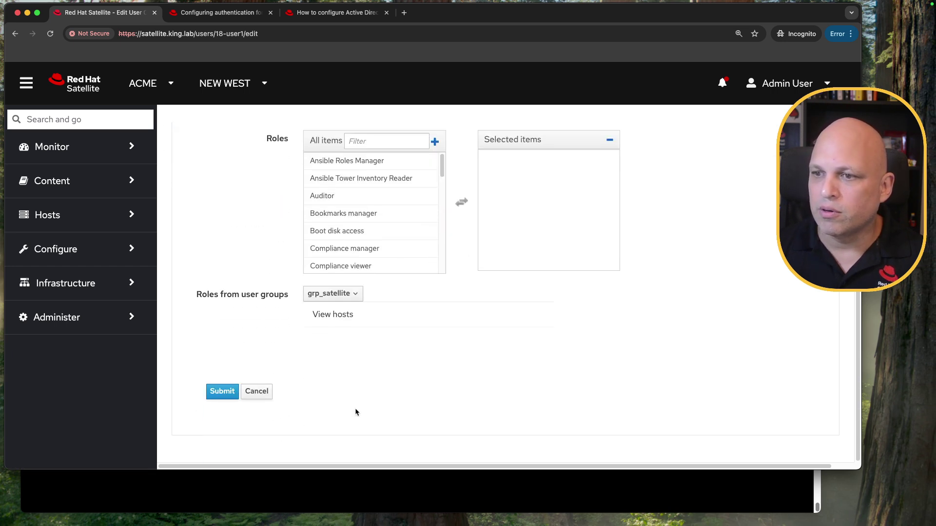
pyautogui.tripleClick(339, 317)
pyautogui.click(447, 357)
pyautogui.scroll(5, 565, 351)
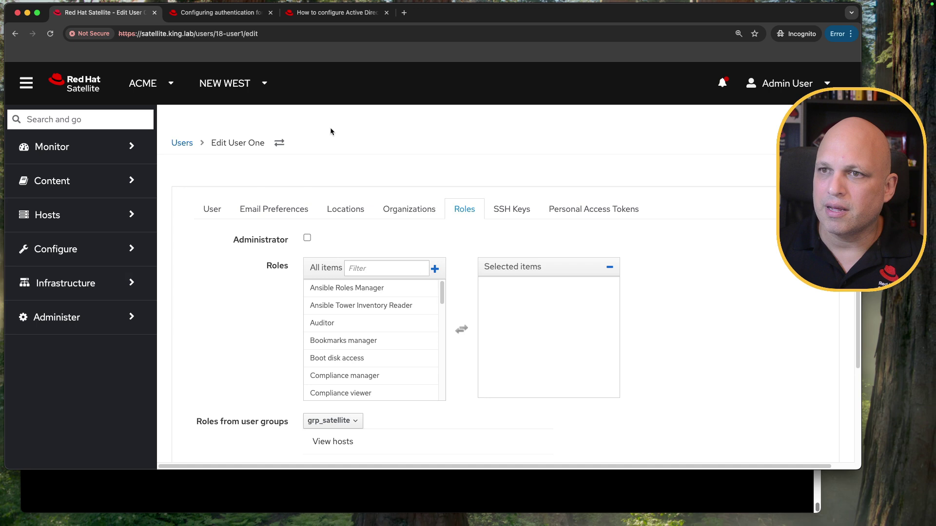
pyautogui.click(113, 317)
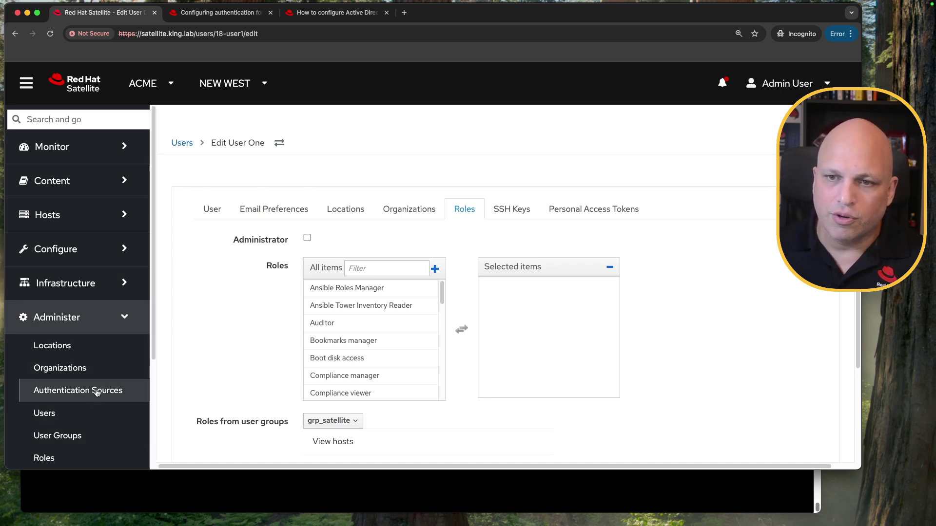
# Step: Tick the Administrator role for grp_satellite in Administer > User Groups
pyautogui.scroll(-3, 86, 334)
pyautogui.click(76, 303)
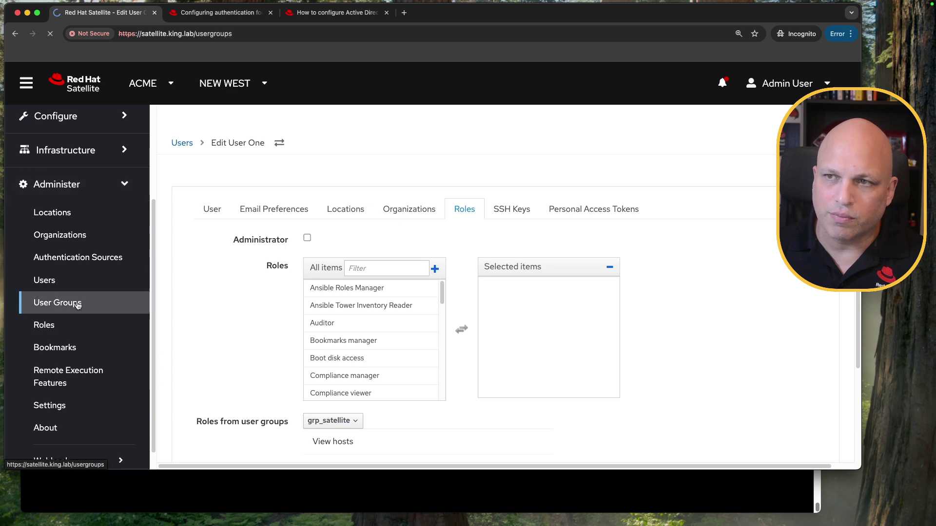
pyautogui.click(212, 222)
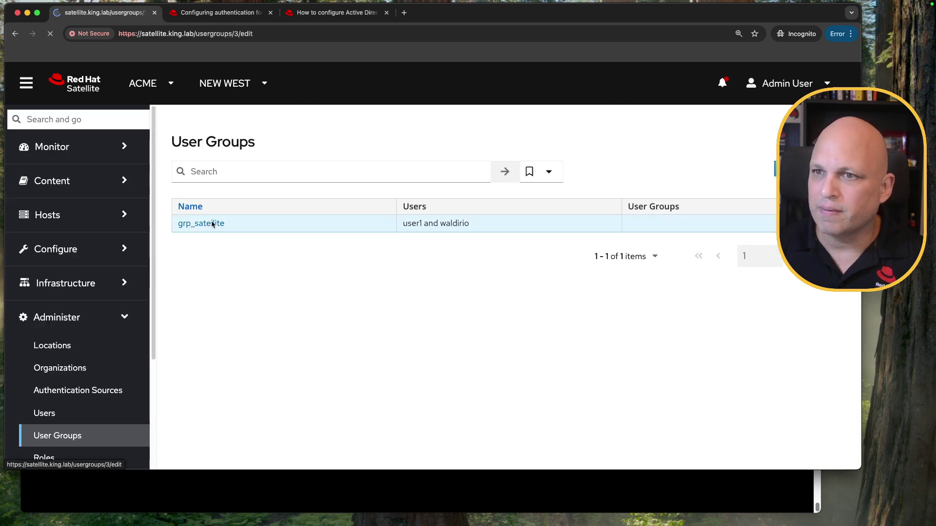
pyautogui.scroll(-5, 470, 281)
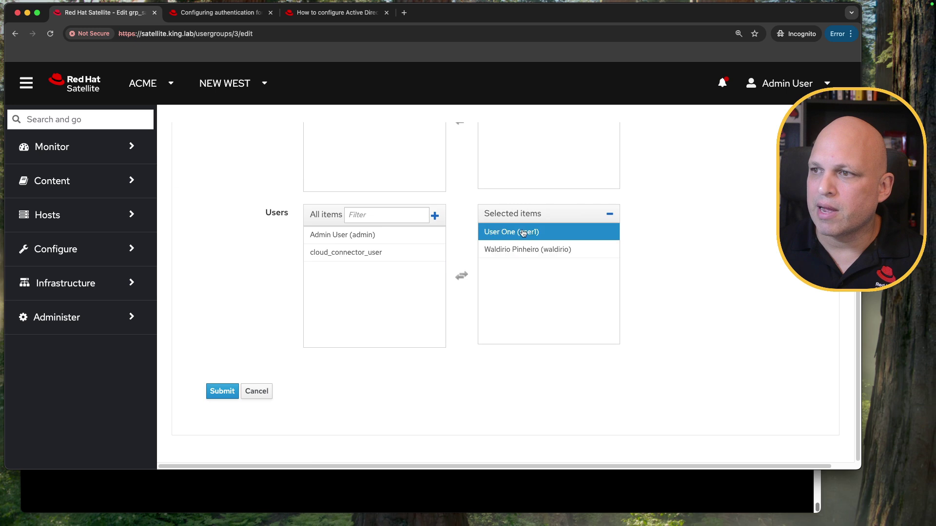
pyautogui.scroll(5, 246, 203)
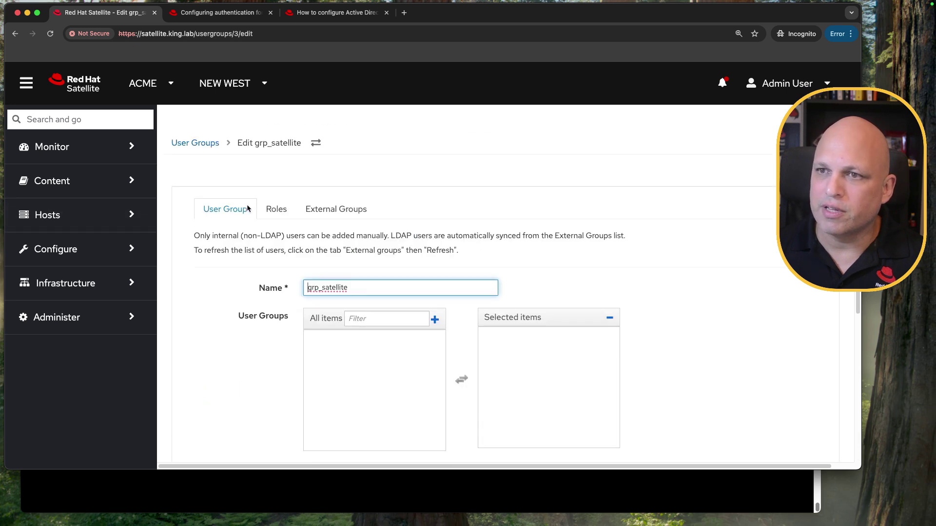
pyautogui.click(277, 208)
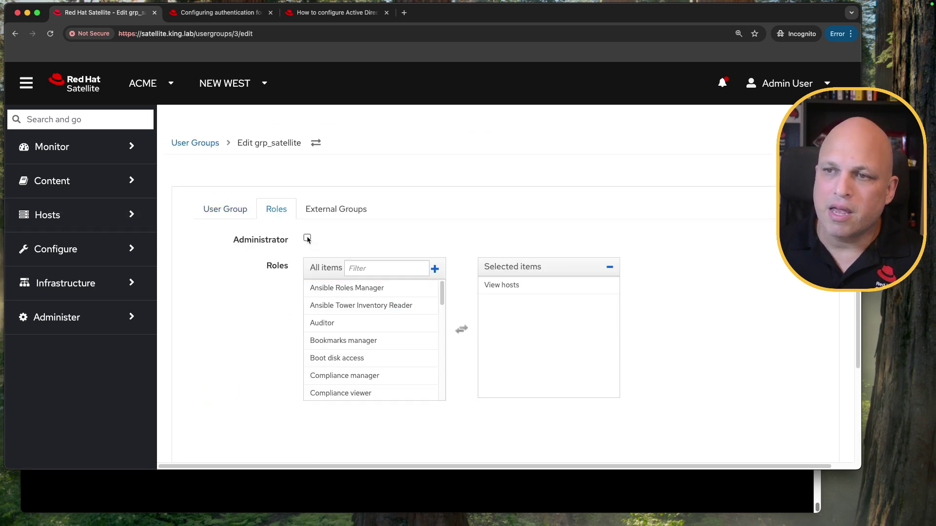
pyautogui.click(307, 238)
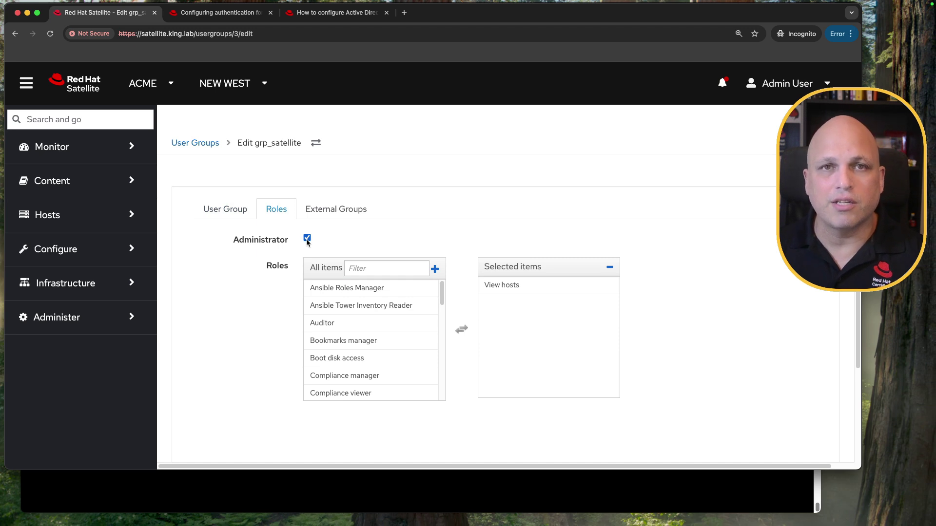
pyautogui.click(334, 322)
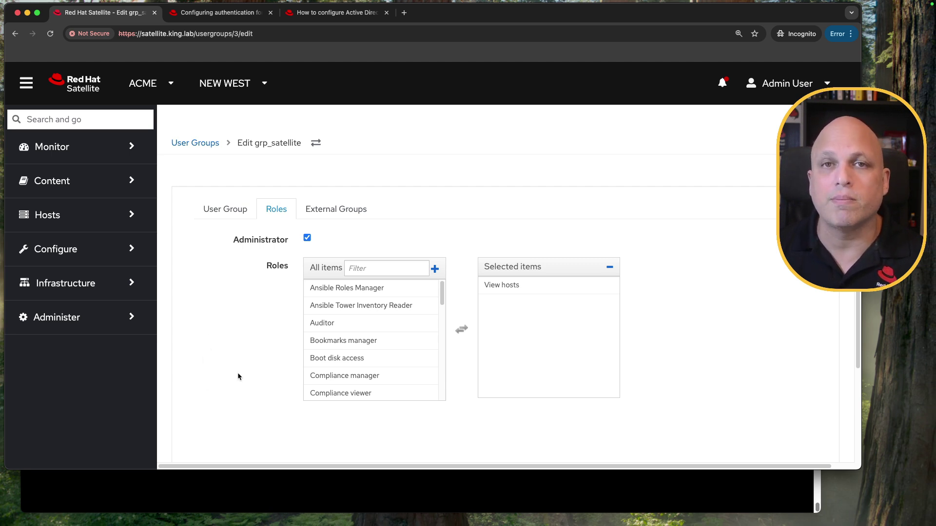
pyautogui.click(116, 317)
# Step: Review ad01.king.lab's Account tab with the memberOf filter and Usergroup Sync enabled
pyautogui.scroll(-2, 113, 322)
pyautogui.click(112, 324)
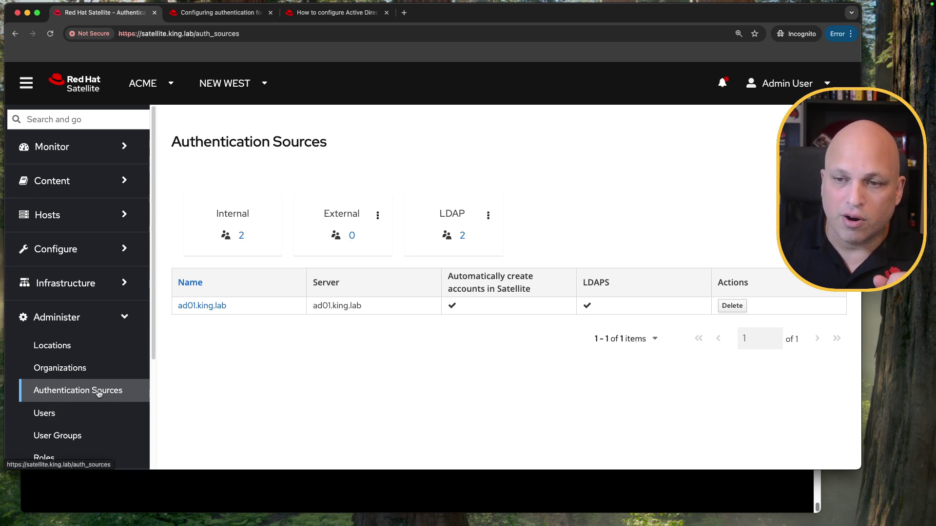
pyautogui.click(204, 305)
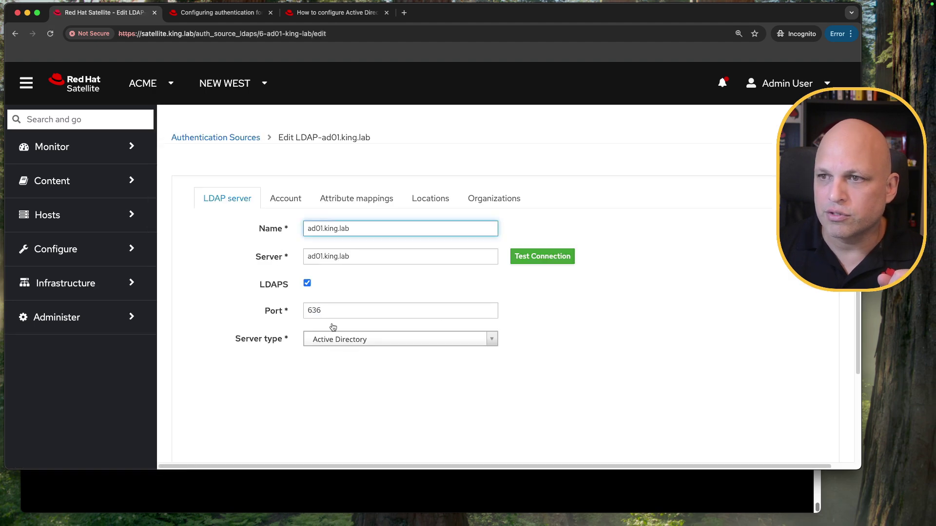
pyautogui.click(288, 199)
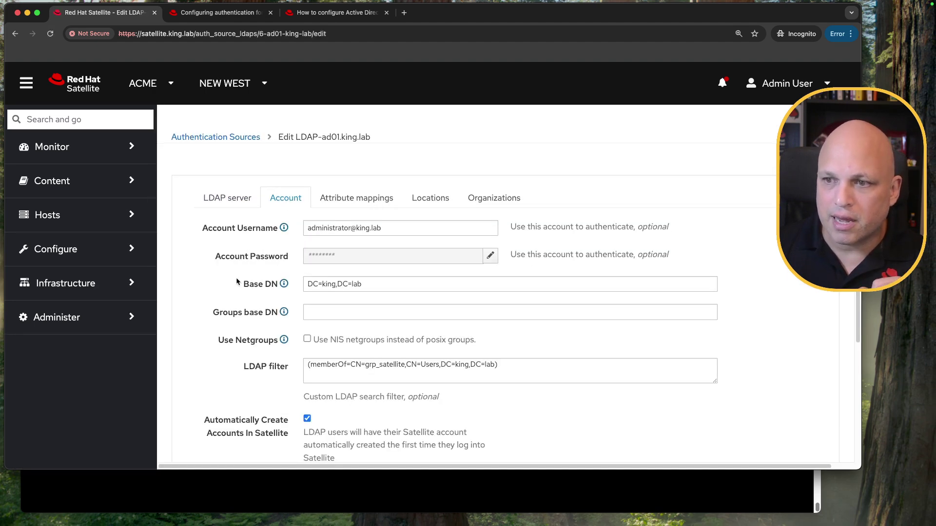
pyautogui.scroll(-5, 236, 277)
pyautogui.doubleClick(228, 306)
pyautogui.tripleClick(228, 306)
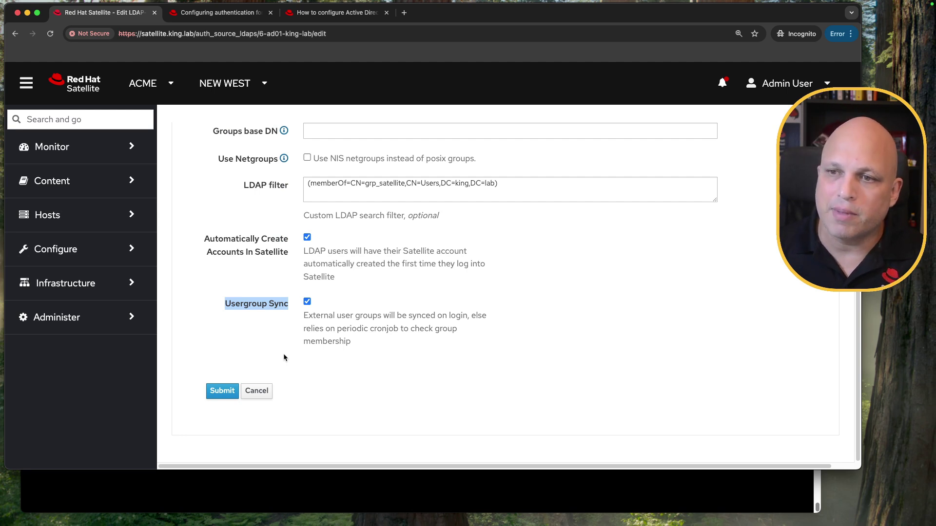
pyautogui.click(124, 317)
pyautogui.scroll(-3, 74, 418)
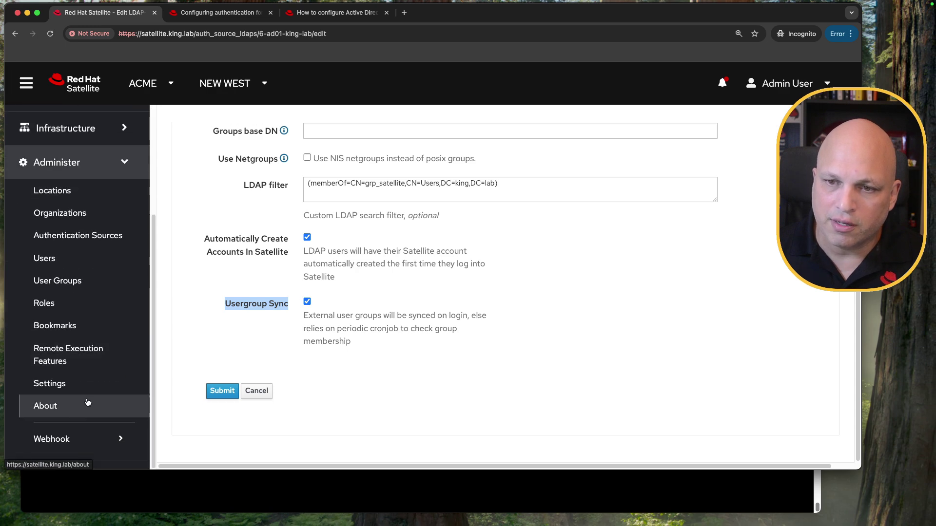
pyautogui.click(71, 255)
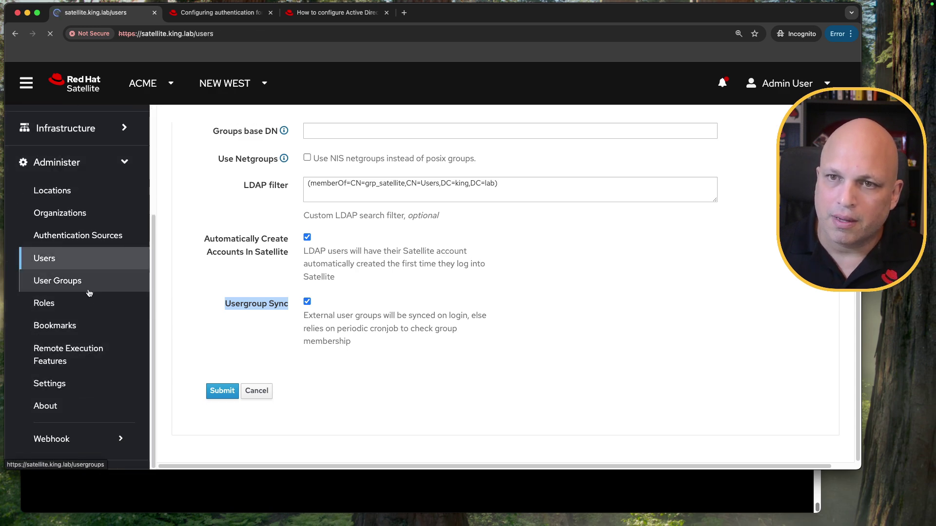
# Step: Delete the second LDAP user account and confirm the deletion
pyautogui.click(811, 273)
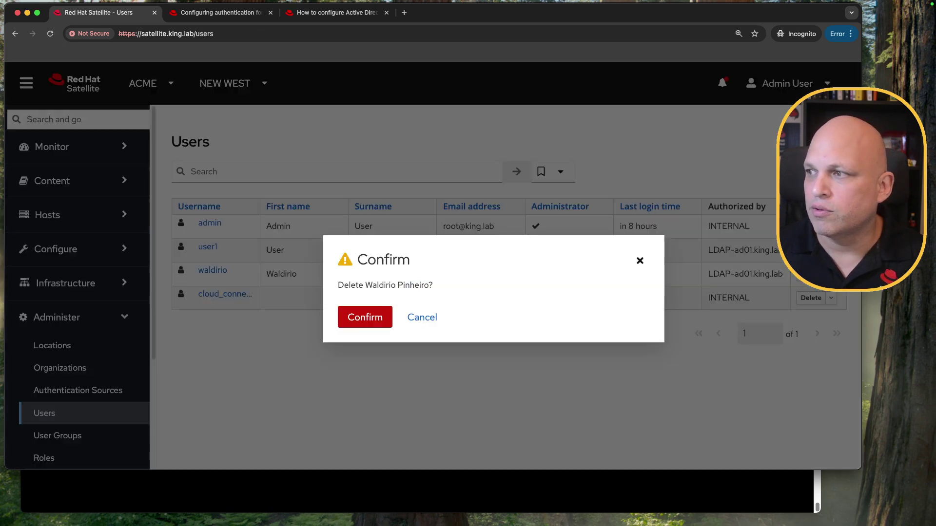
pyautogui.click(371, 315)
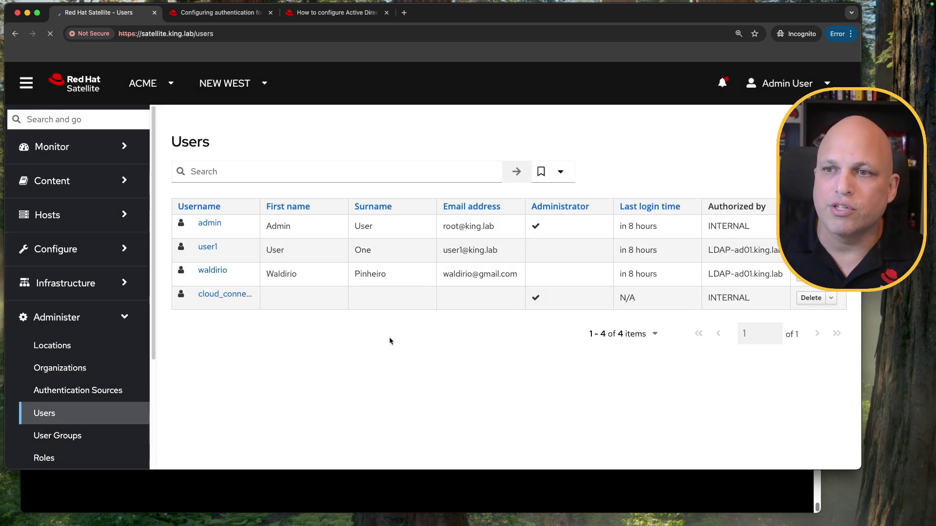
pyautogui.click(96, 391)
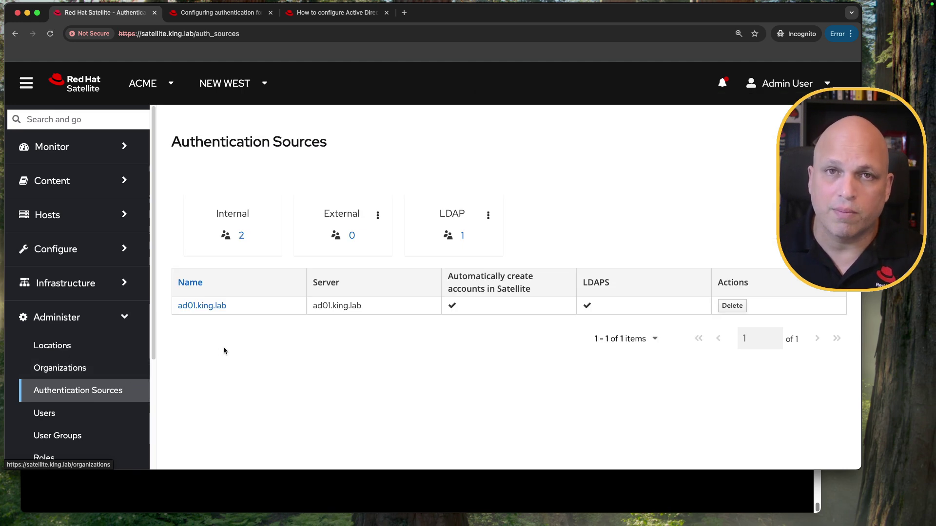
# Step: Untick Usergroup Sync on the ad01.king.lab LDAP source's Account settings
pyautogui.click(86, 202)
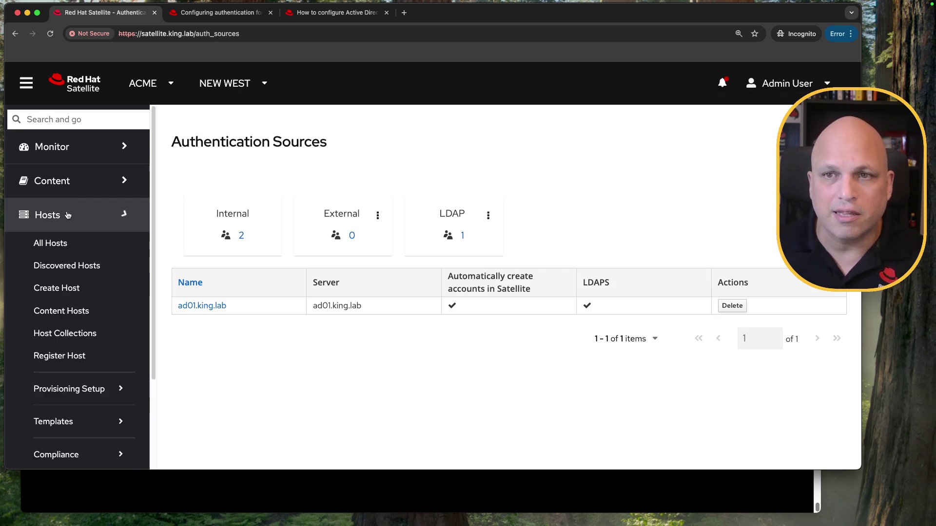
pyautogui.click(87, 221)
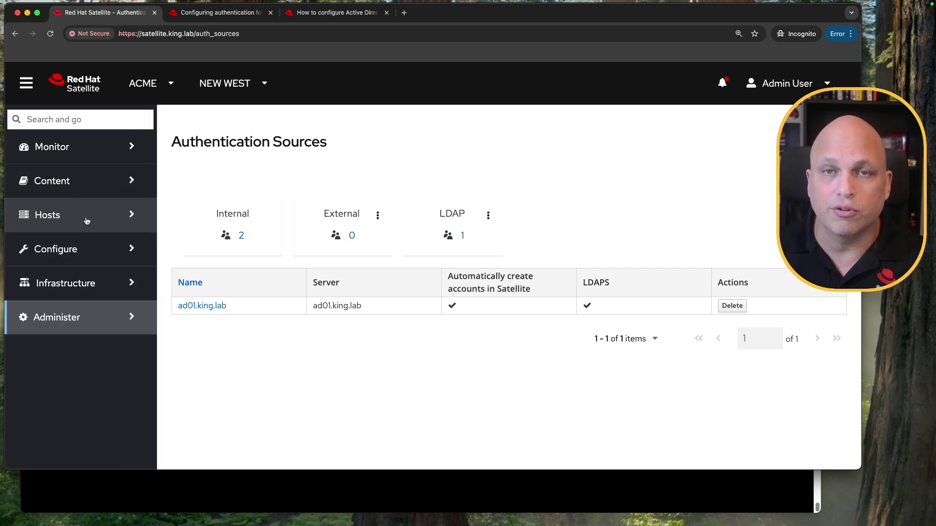
pyautogui.click(209, 307)
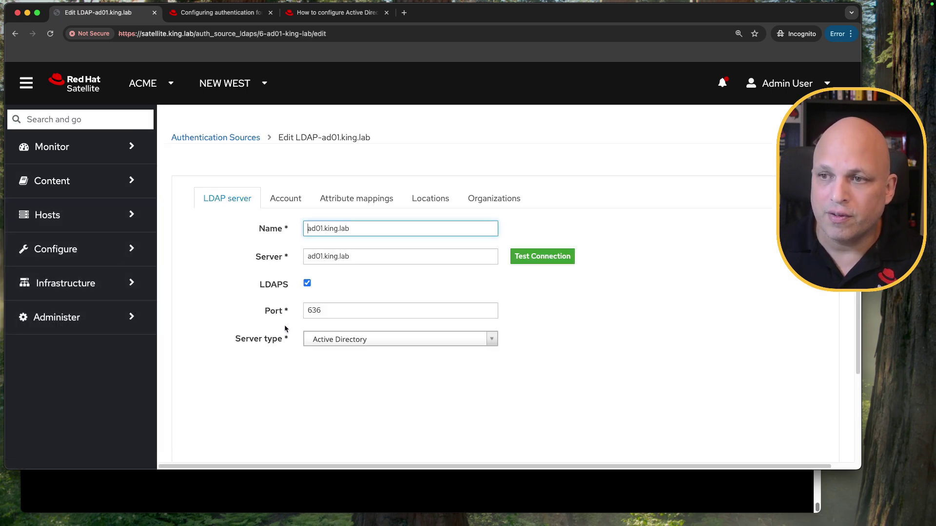
pyautogui.click(286, 199)
pyautogui.scroll(-5, 307, 293)
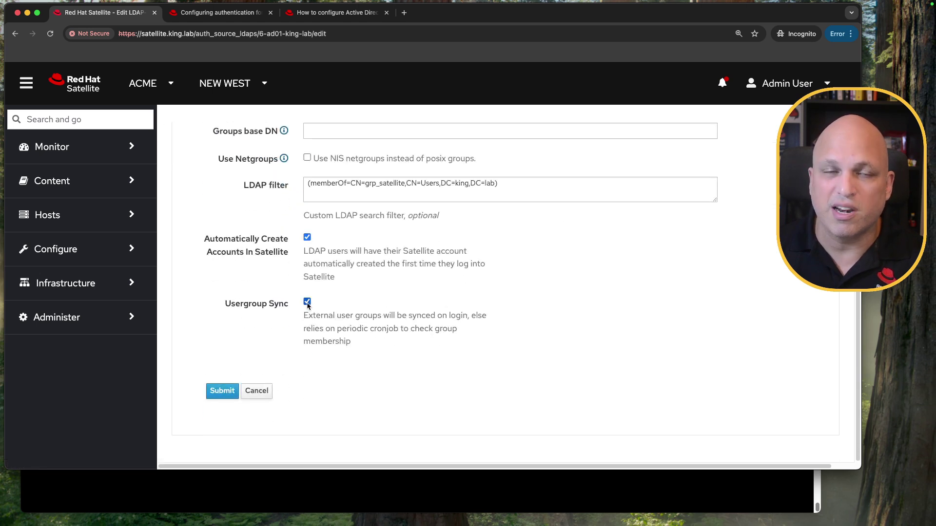
pyautogui.click(307, 302)
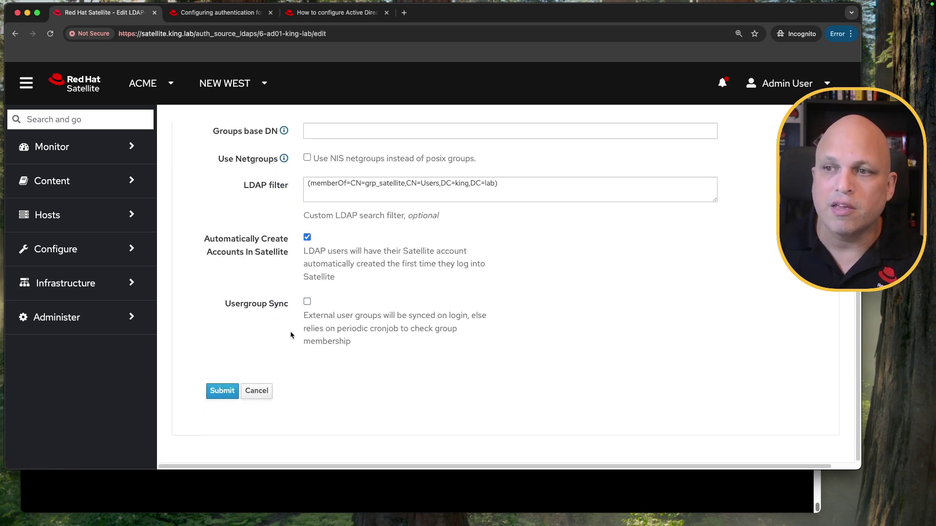